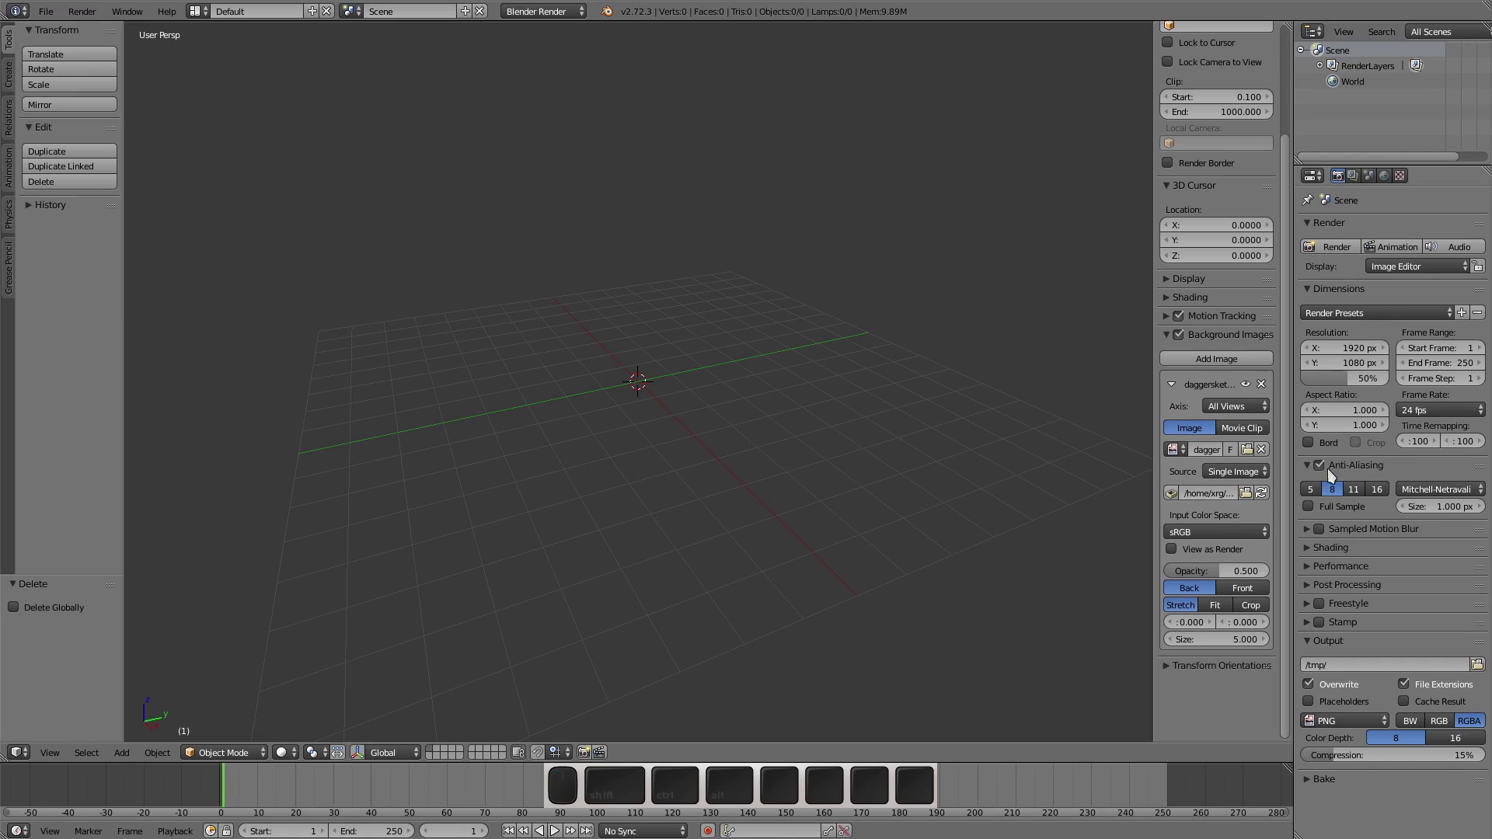
# Step: In front orthographic view, set the dagger background image's size to 3 and its vertical offset to 2.5
pyautogui.press('KP_1')
pyautogui.press('KP_5')
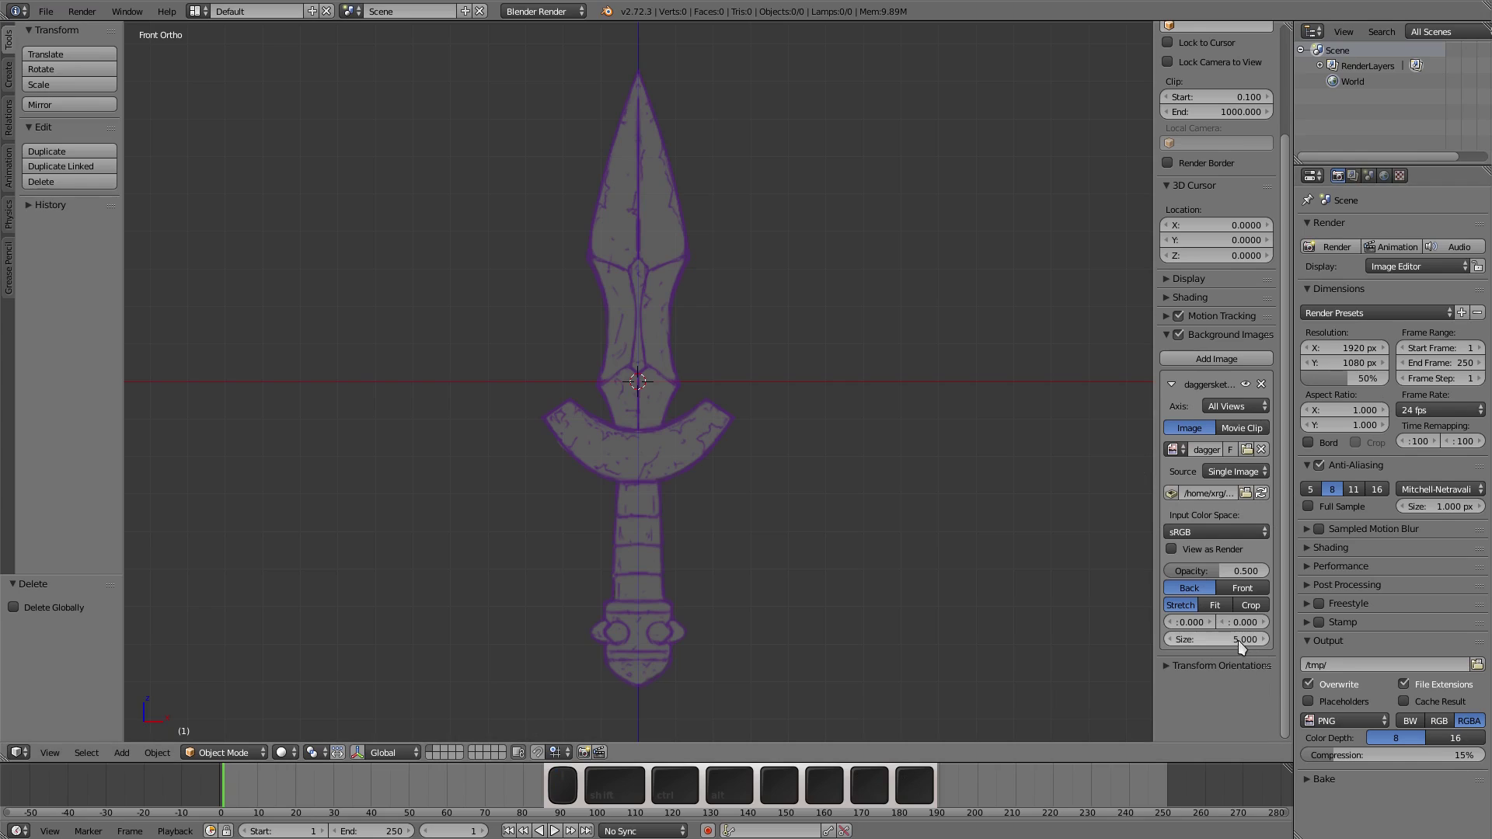
pyautogui.moveTo(1238, 641); pyautogui.dragTo(1313, 621)
pyautogui.click(1267, 638)
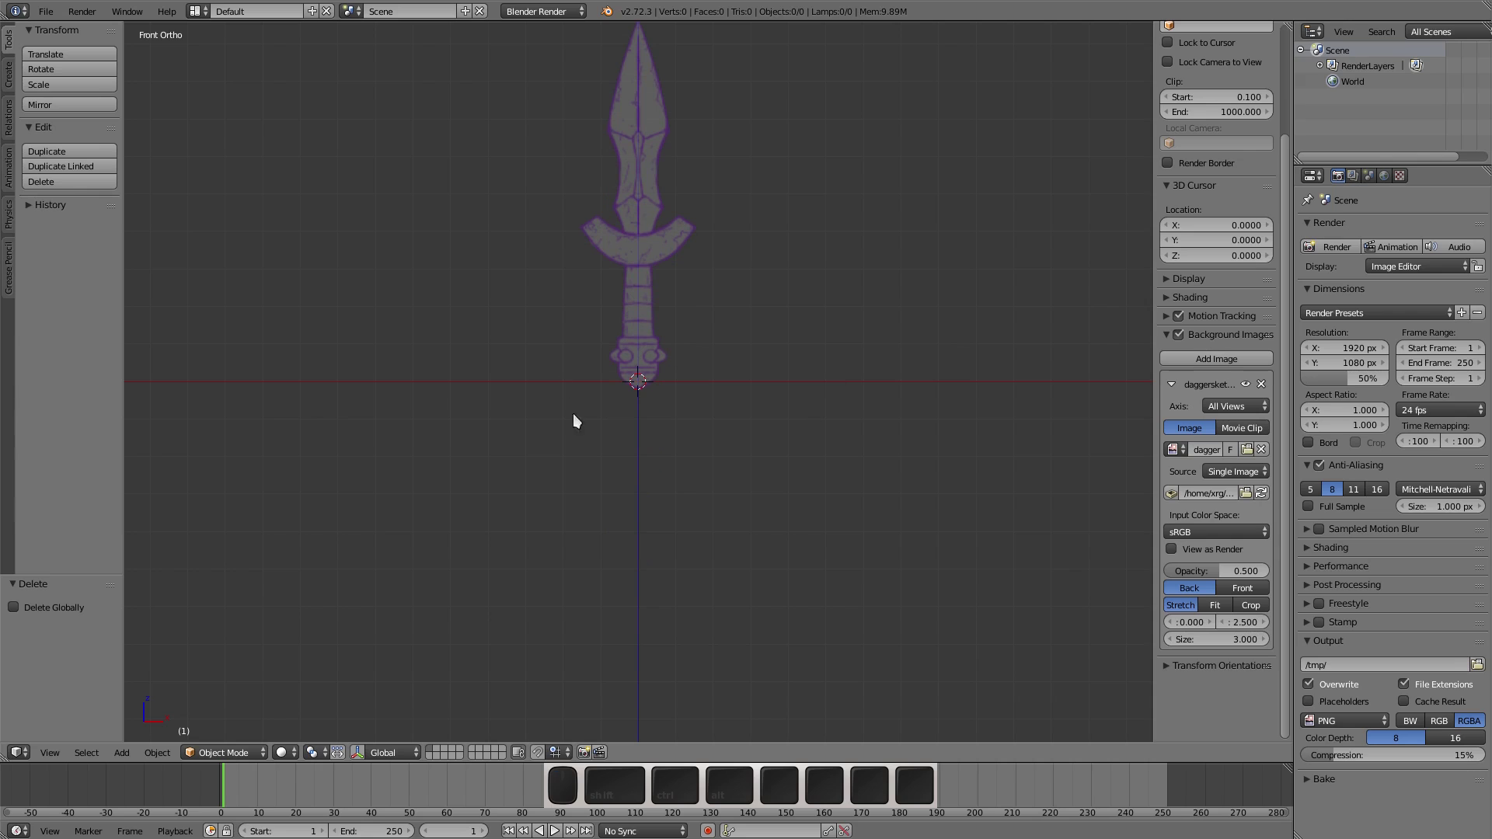
# Step: Restrict the dagger background image to the Front axis and hide the properties sidebar
pyautogui.scroll(5, 650, 370)
pyautogui.keyDown('shift'); pyautogui.moveTo(733, 296); pyautogui.dragTo(749, 357, button='middle'); pyautogui.keyUp('shift')
pyautogui.scroll(-1, 748, 358)
pyautogui.scroll(-2, 749, 357)
pyautogui.keyDown('shift'); pyautogui.moveTo(811, 258); pyautogui.dragTo(796, 445, button='middle'); pyautogui.keyUp('shift')
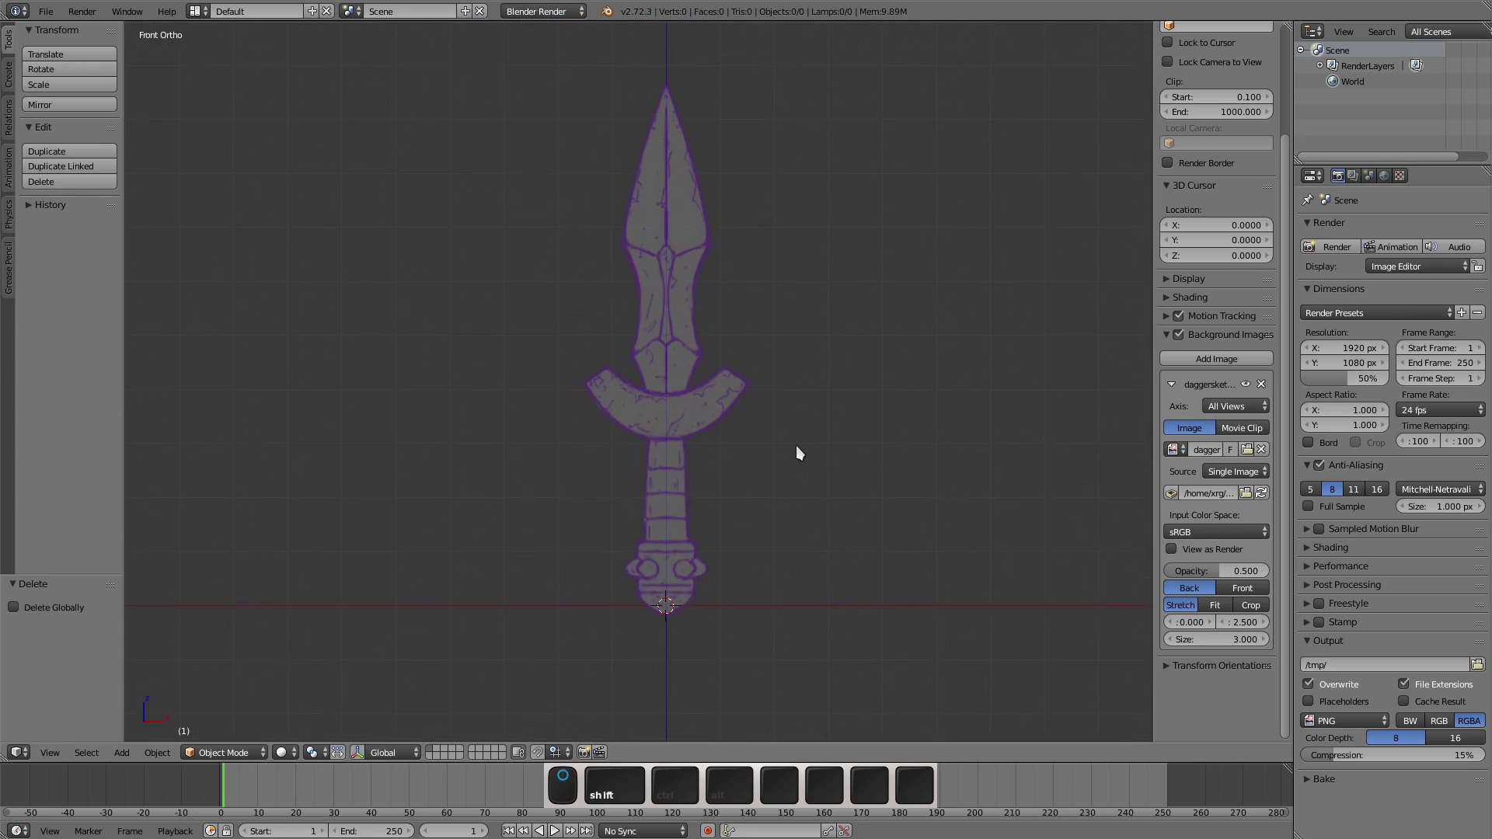
pyautogui.click(1228, 407)
pyautogui.click(1057, 389)
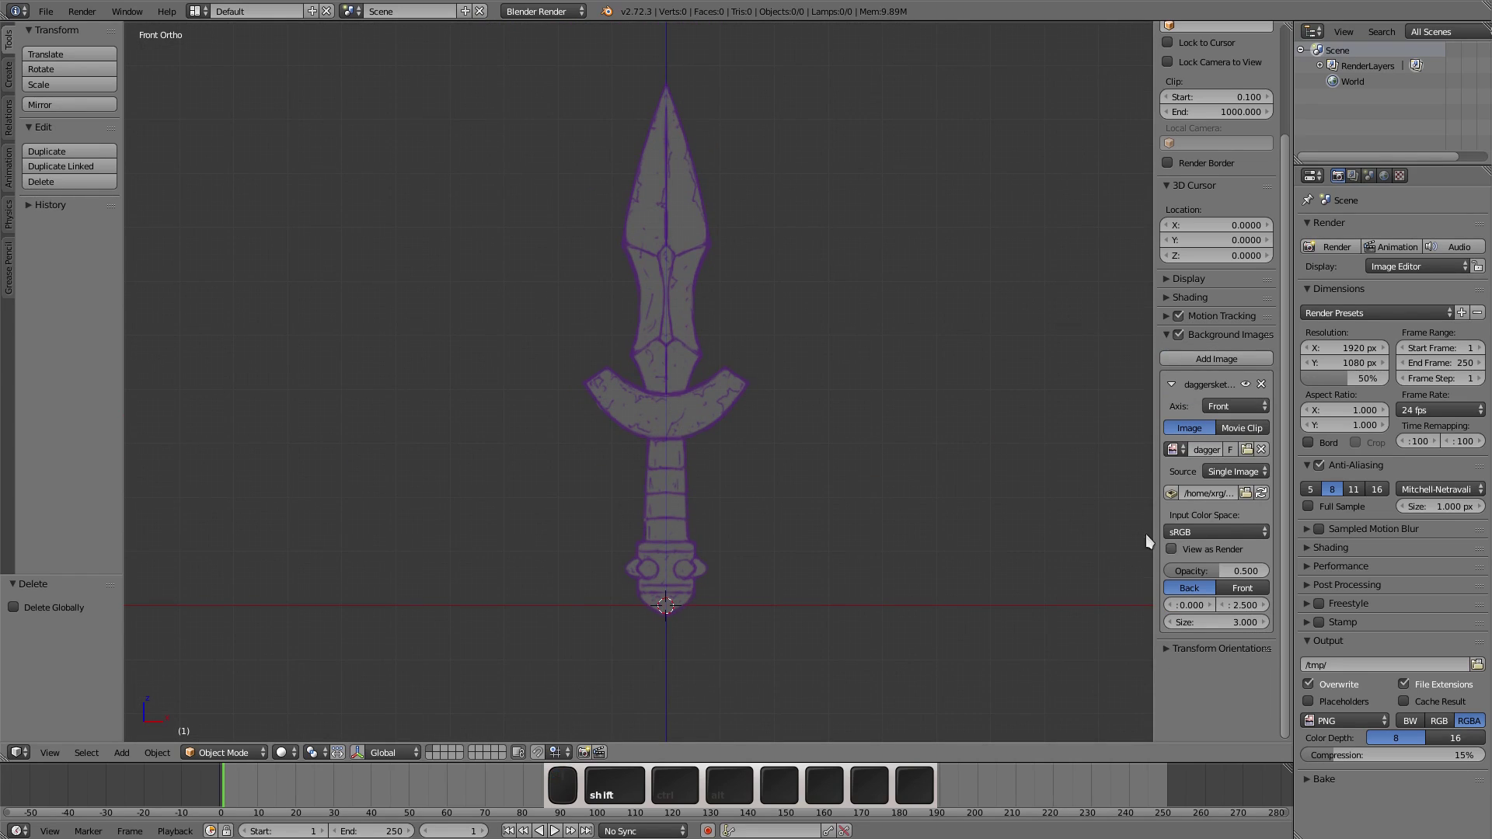
pyautogui.press('n')
pyautogui.scroll(-2, 958, 390)
pyautogui.keyDown('shift'); pyautogui.moveTo(905, 363); pyautogui.dragTo(798, 372, button='middle'); pyautogui.keyUp('shift')
pyautogui.scroll(1, 794, 426)
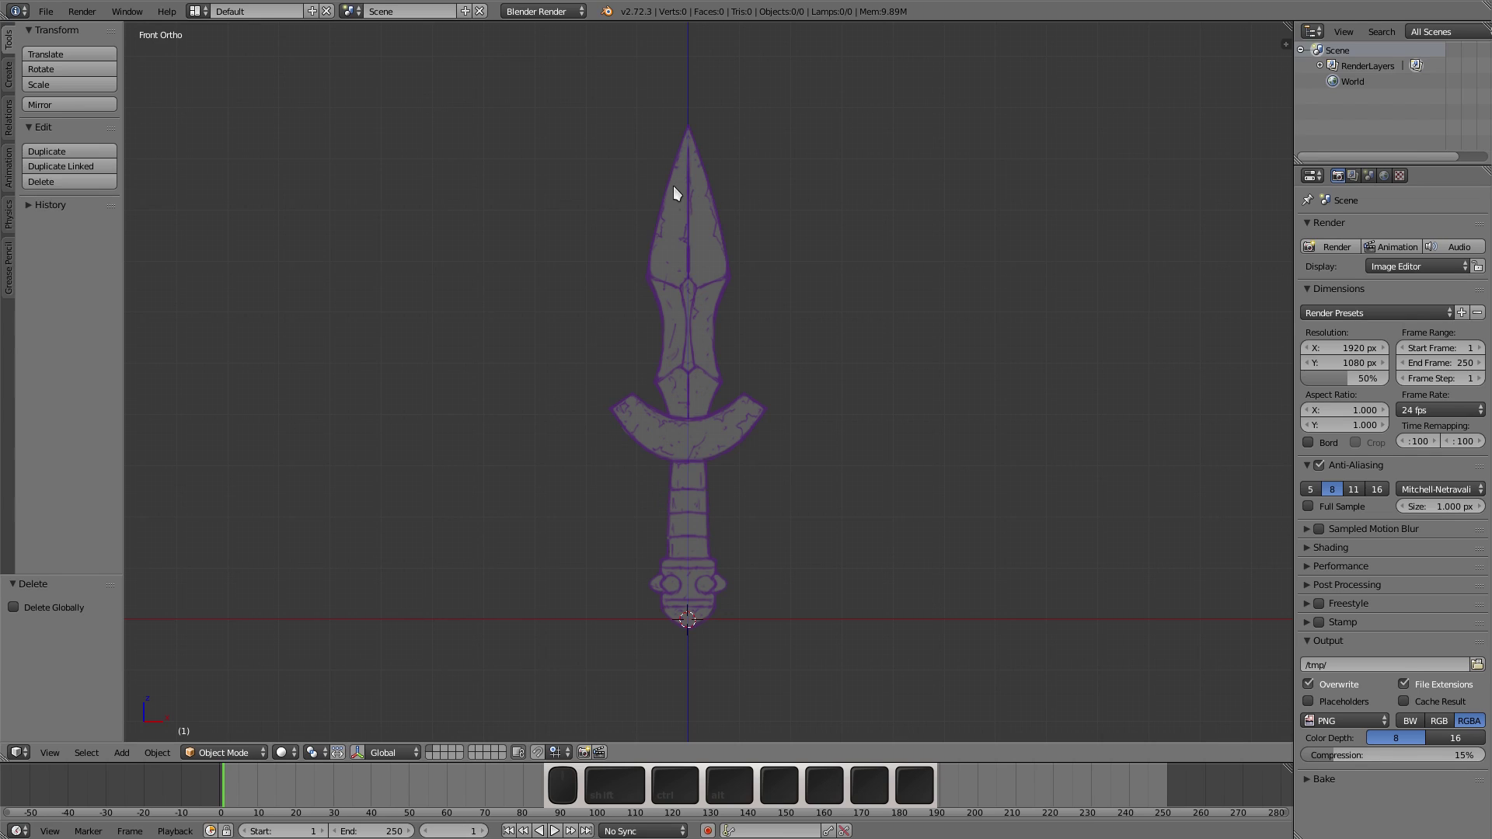
# Step: Add a cylinder mesh with 8 vertices at the origin
pyautogui.hotkey('shift', 'a')
pyautogui.moveTo(673, 186)
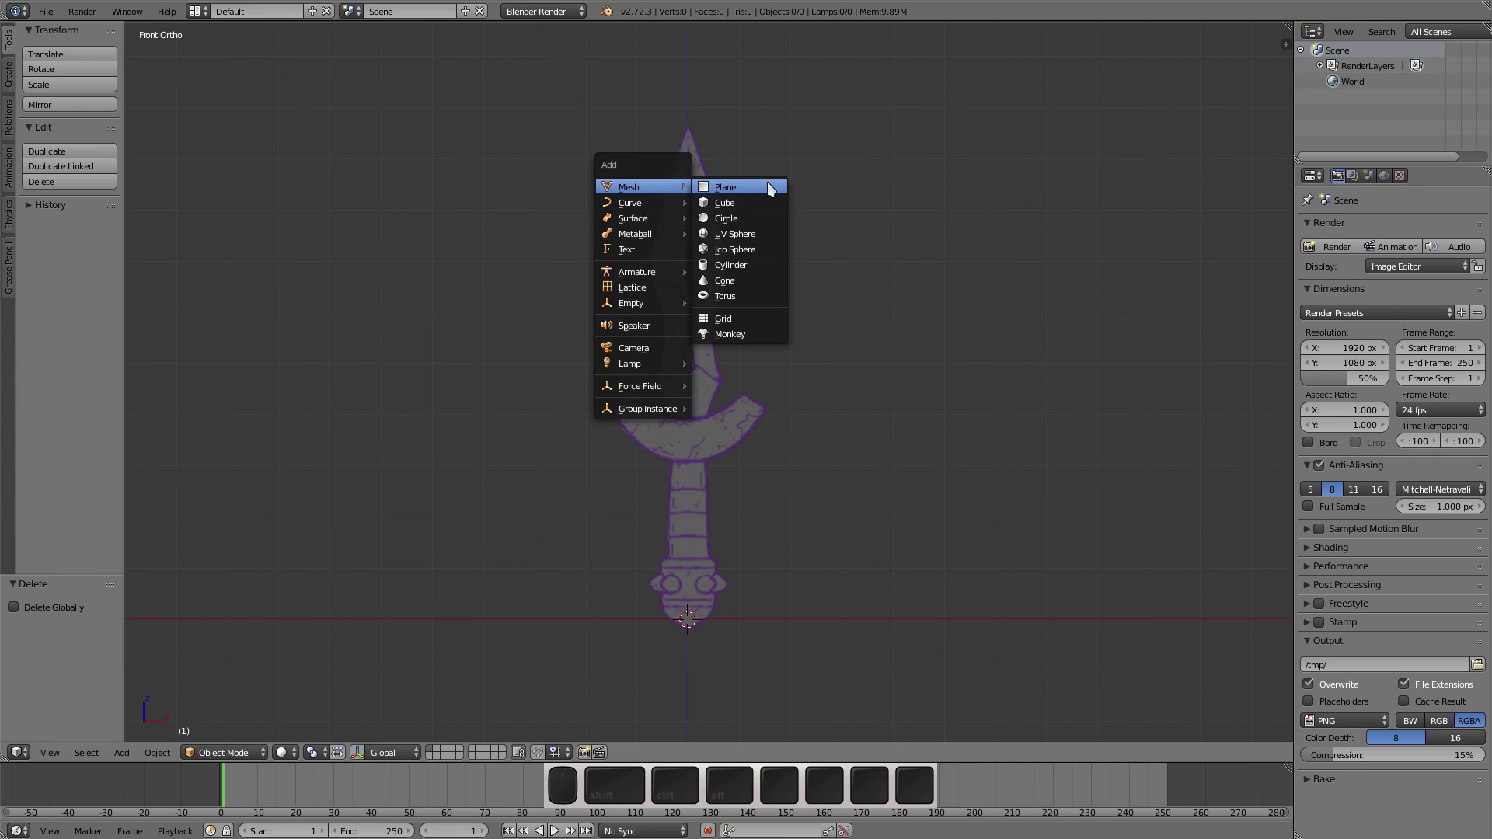
pyautogui.click(768, 263)
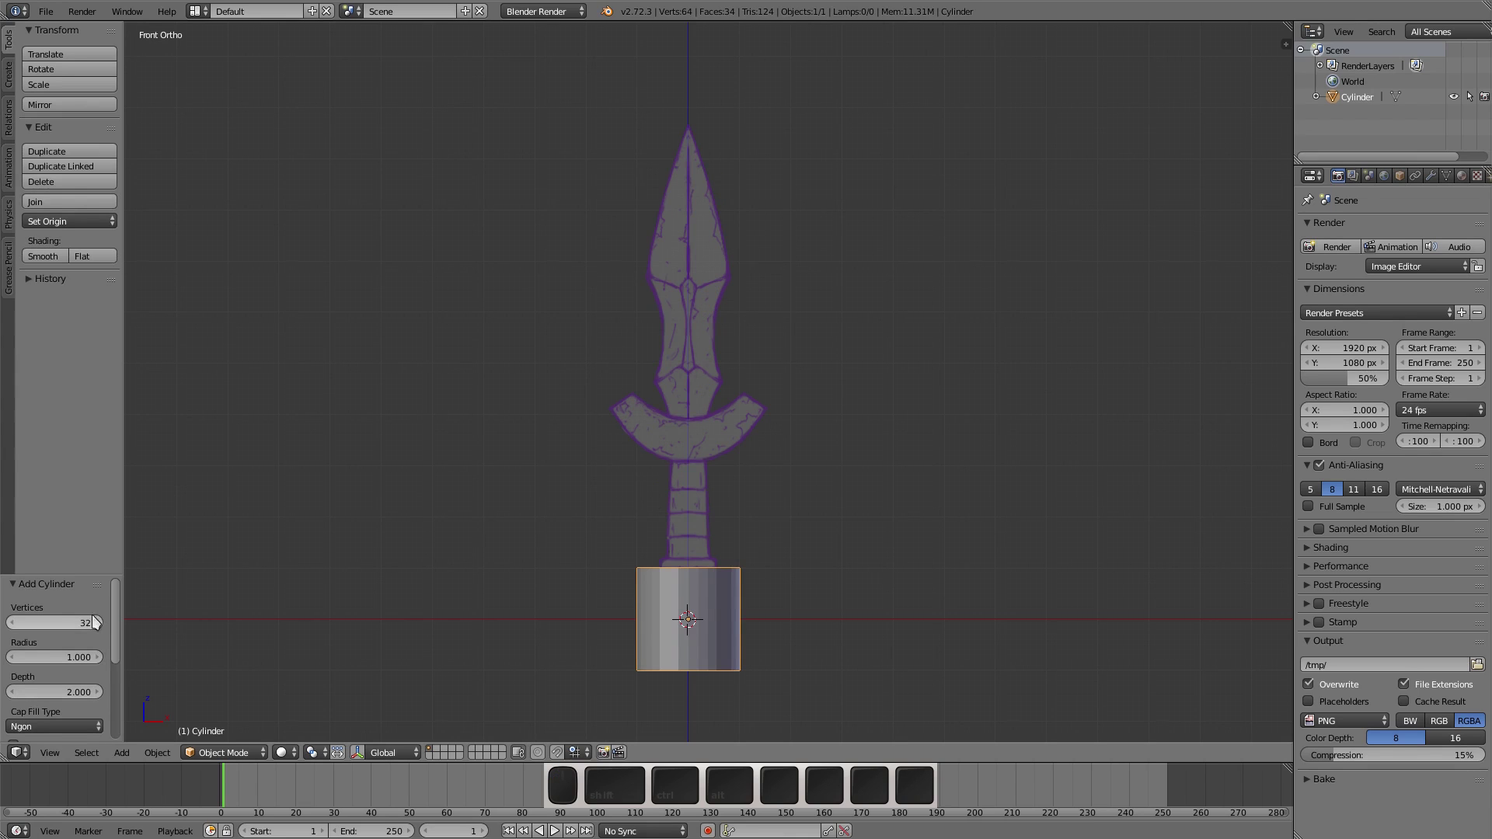
pyautogui.write('8')
pyautogui.press('Return')
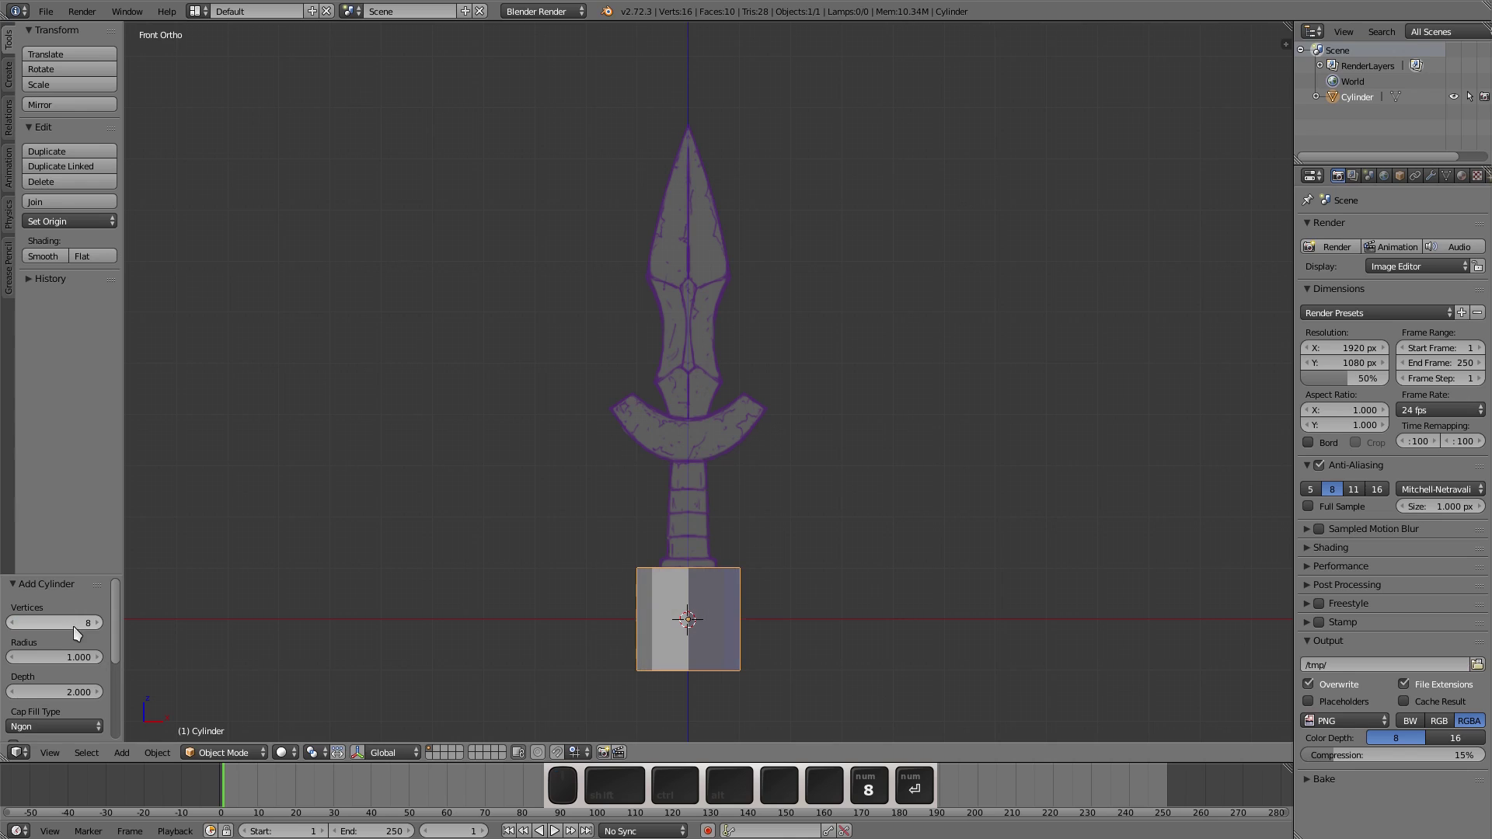
# Step: In Edit Mode, move the whole cylinder up about 2.42 along Z and scale it to about 0.245 over the sketched grip
pyautogui.scroll(4, 660, 639)
pyautogui.keyDown('shift'); pyautogui.moveTo(682, 557); pyautogui.dragTo(606, 523, button='middle'); pyautogui.keyUp('shift')
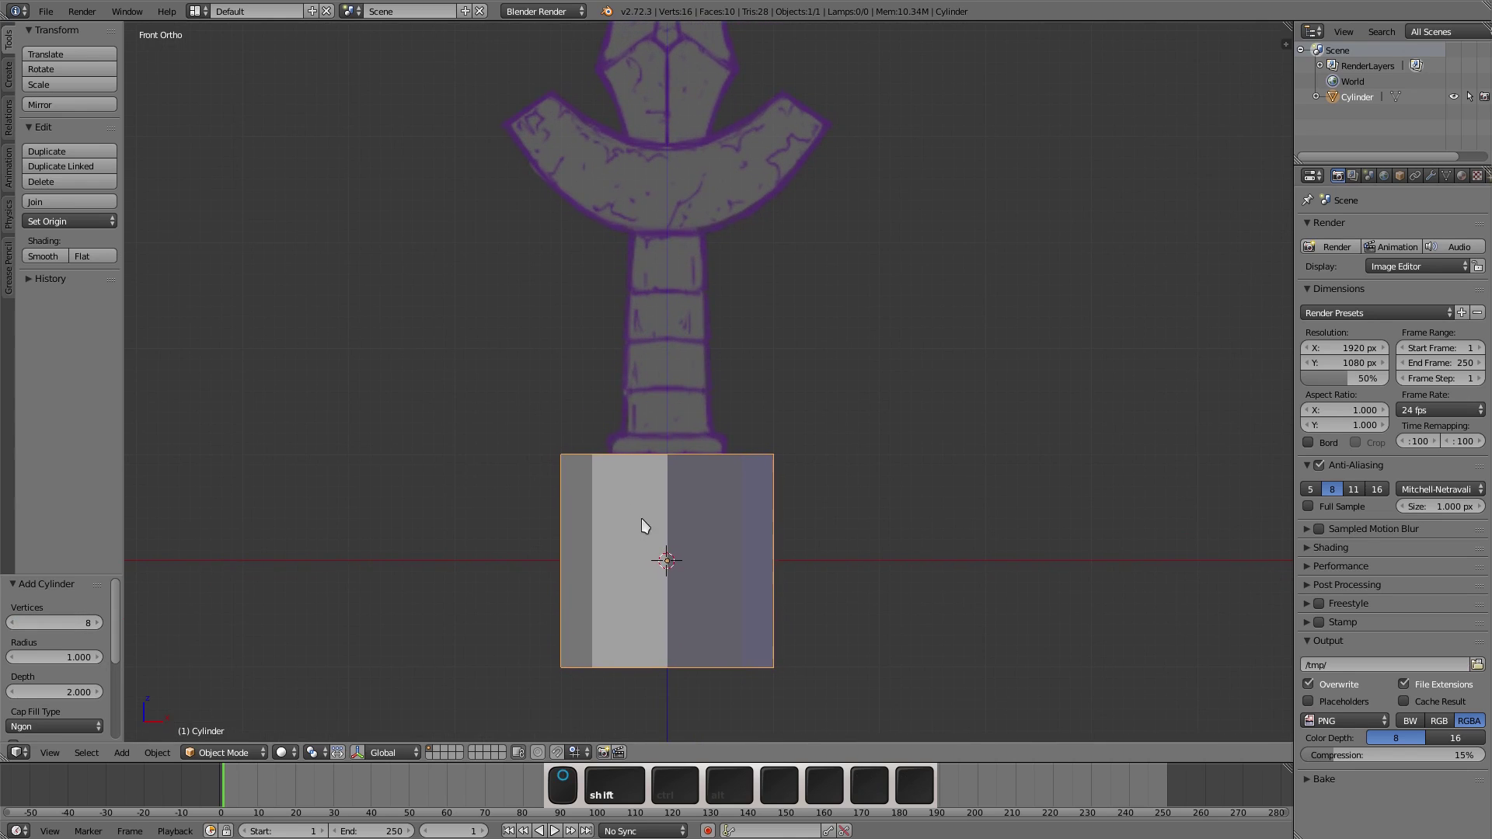
pyautogui.press('Tab')
pyautogui.press('g')
pyautogui.press('z')
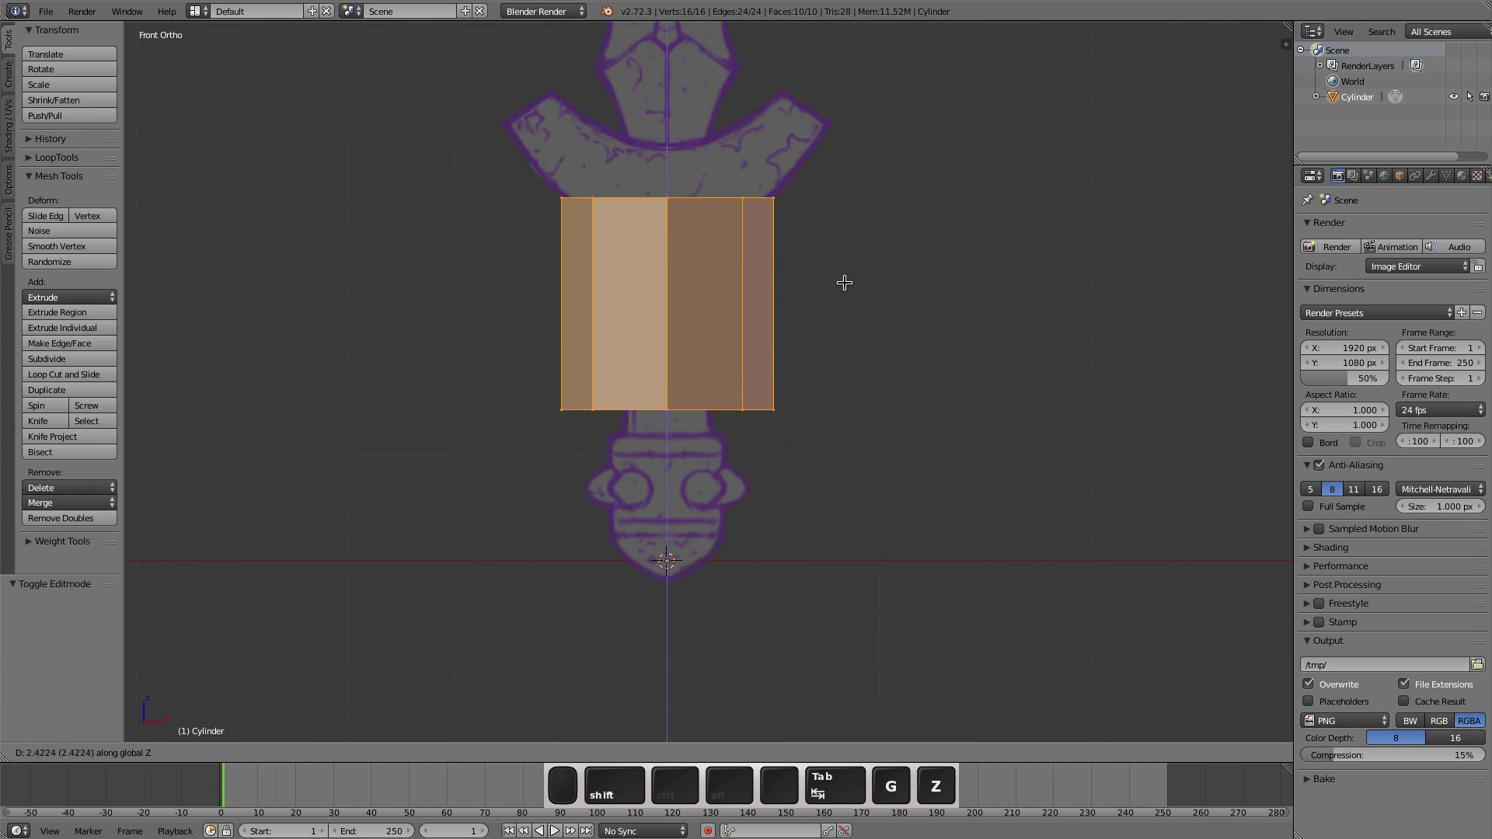
pyautogui.click(843, 279)
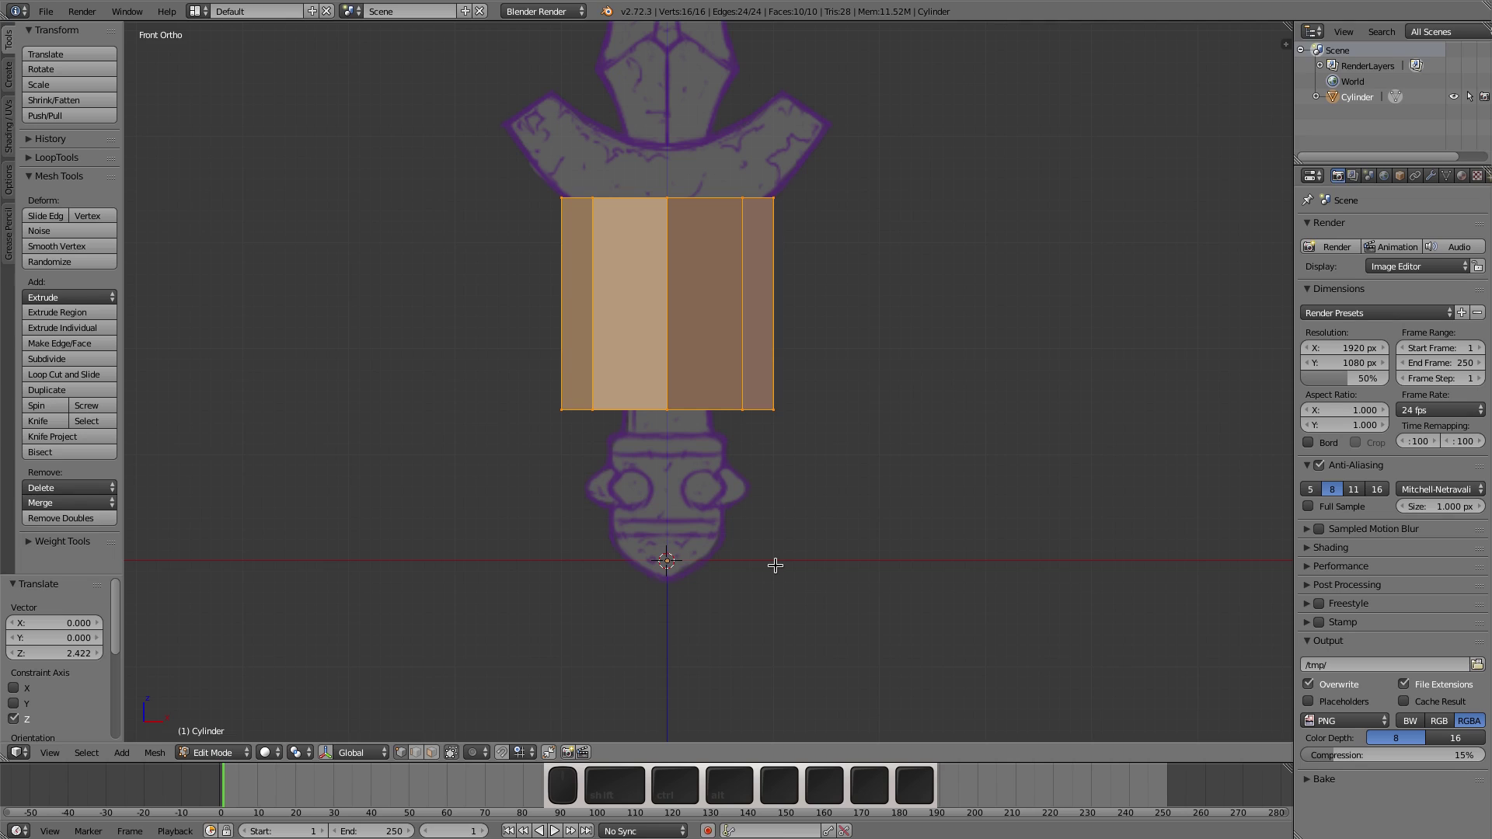
pyautogui.press('s')
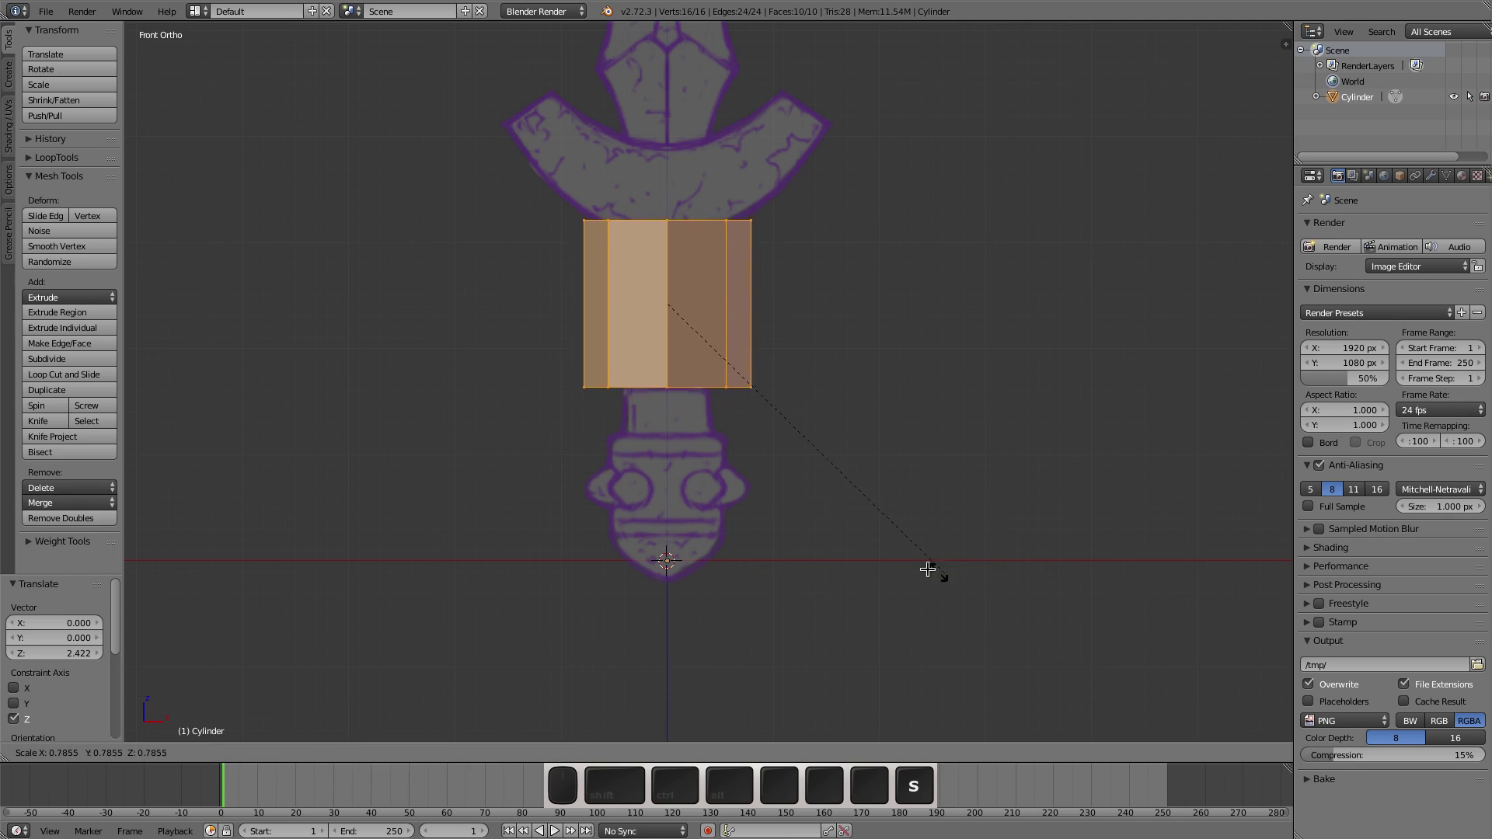
pyautogui.click(711, 421)
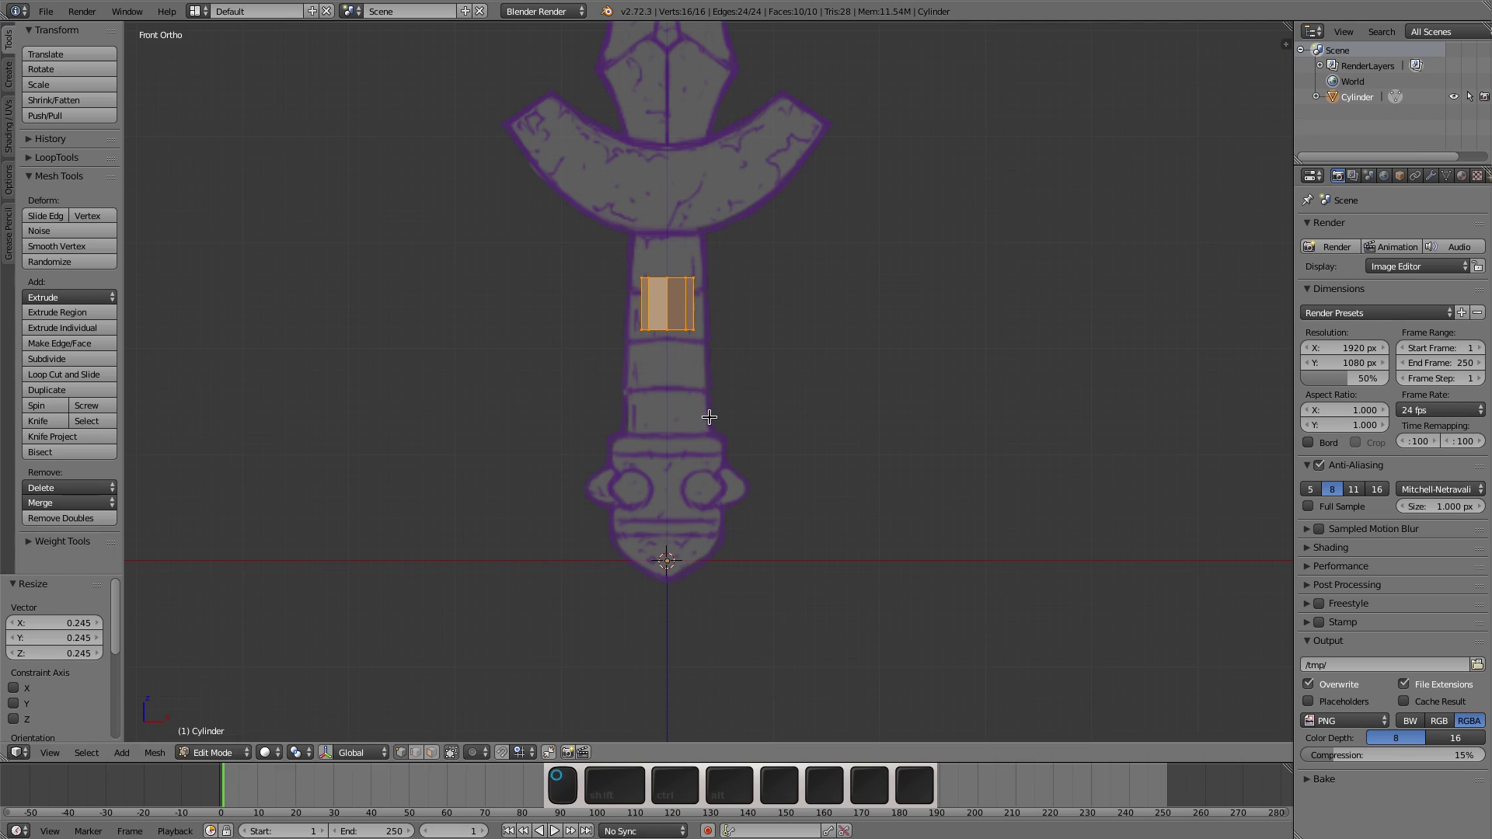
# Step: Raise the cylinder about 0.37 along Z and scale it by about 1.12 to fit the topmost section of the grip
pyautogui.press('g')
pyautogui.press('z')
pyautogui.click(716, 380)
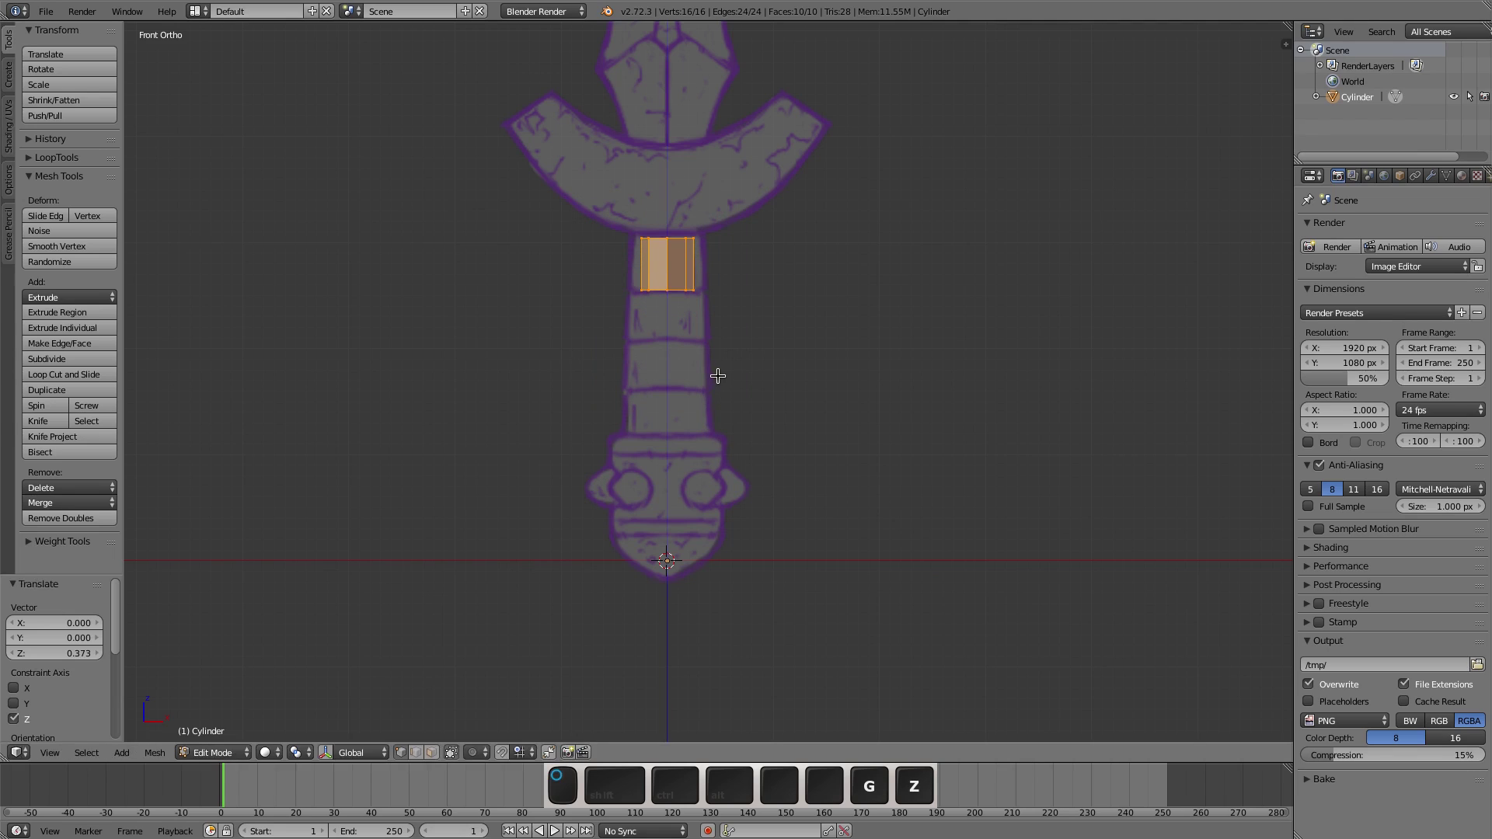
pyautogui.press('s')
pyautogui.click(729, 386)
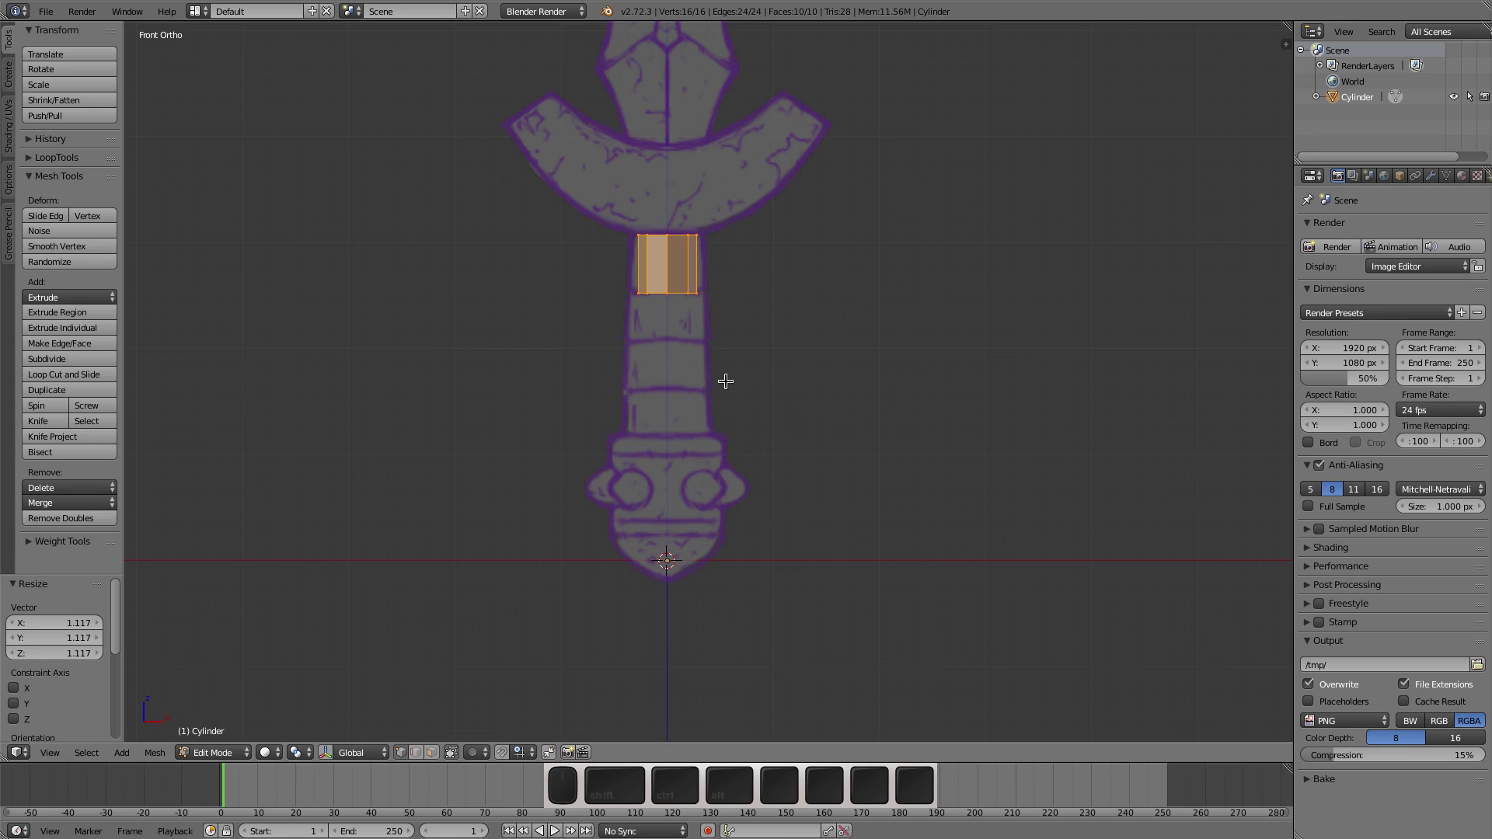
# Step: In wireframe, lower the cylinder's bottom vertices about 1.33 along Z to the pommel and scale them by about 1.26
pyautogui.press('z')
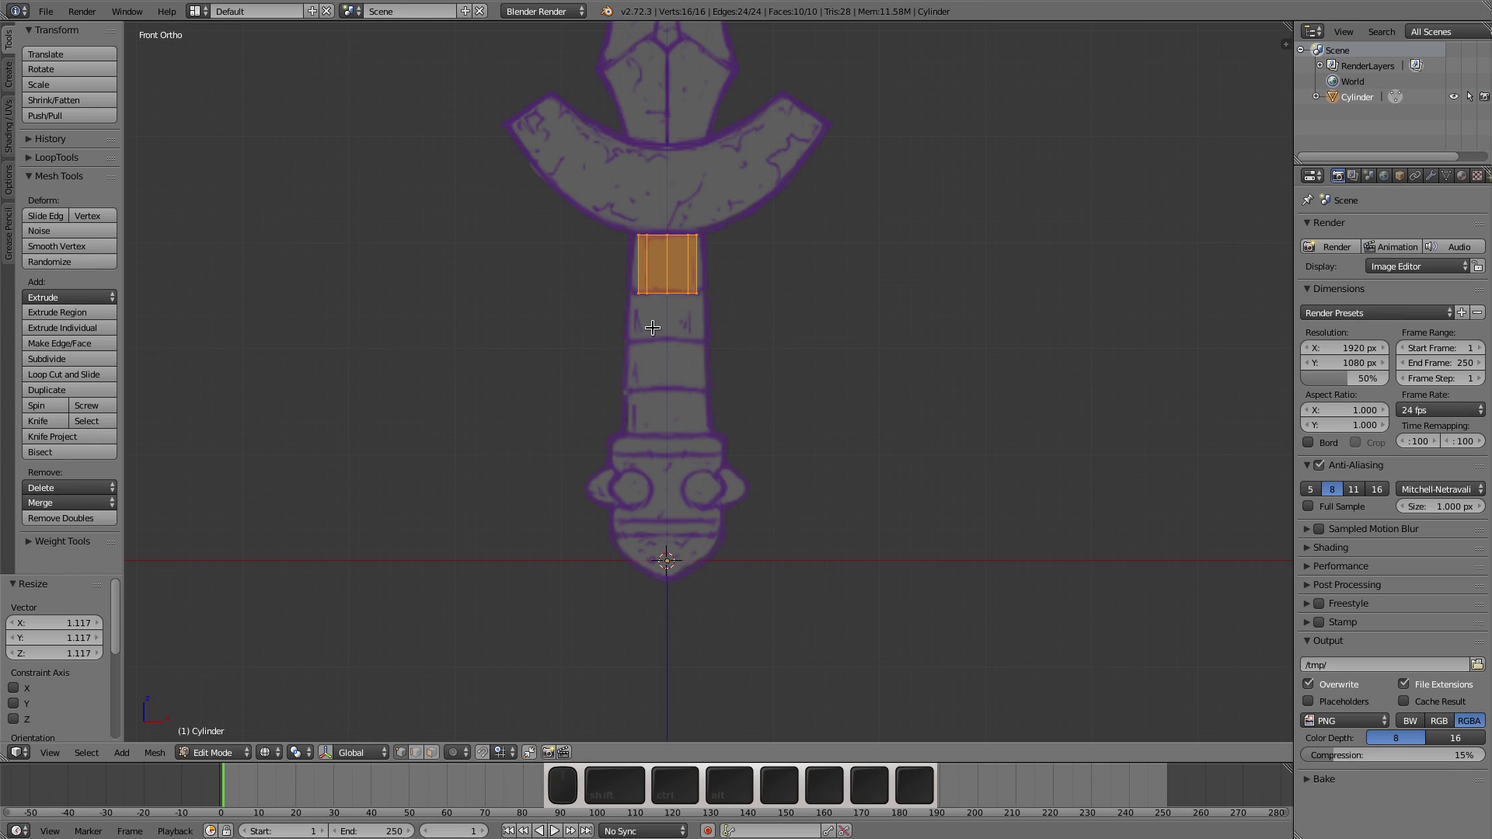
pyautogui.press('a')
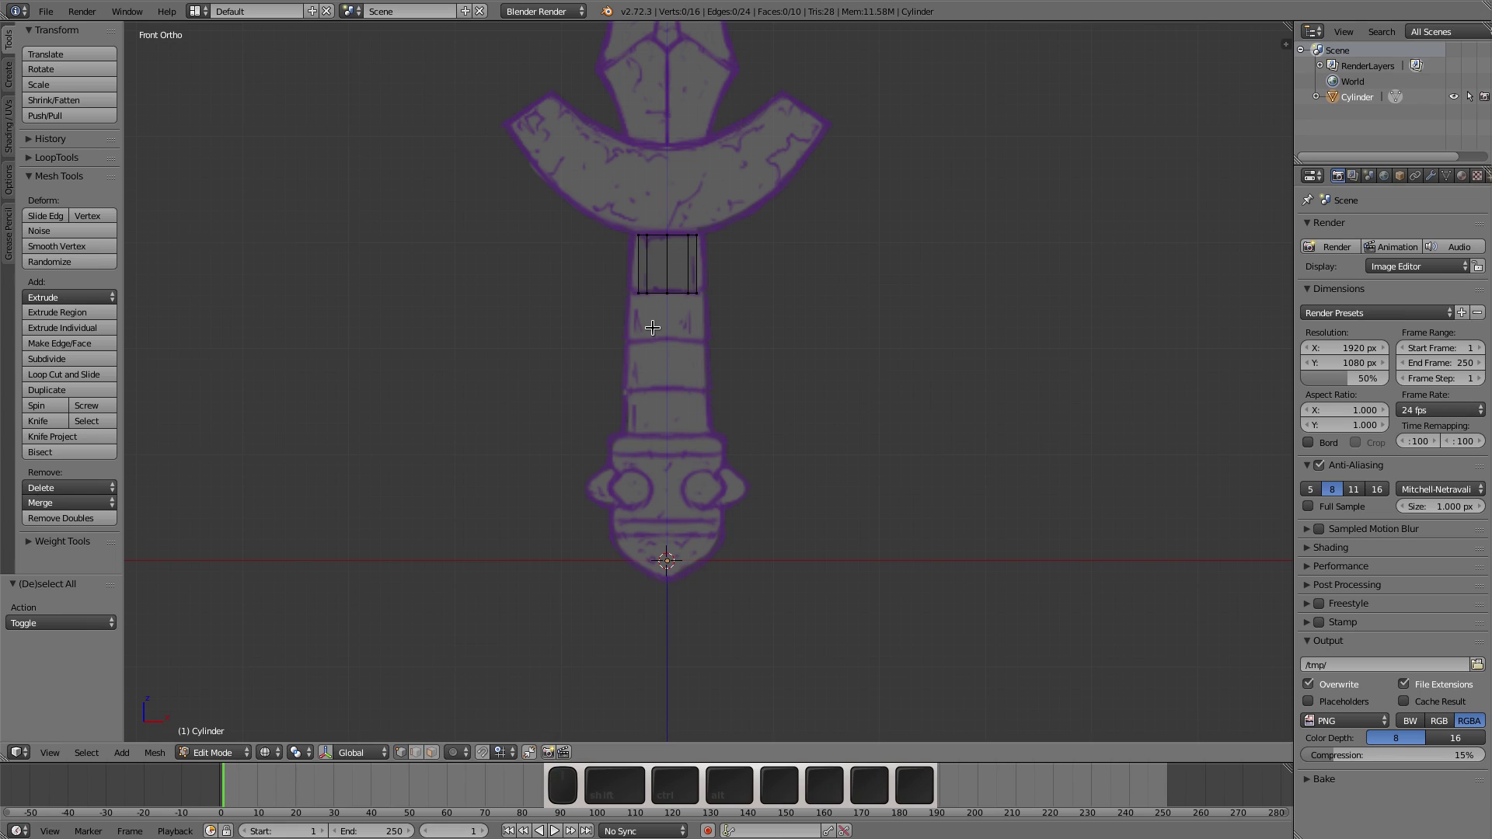
pyautogui.press('b')
pyautogui.moveTo(606, 270); pyautogui.dragTo(737, 336)
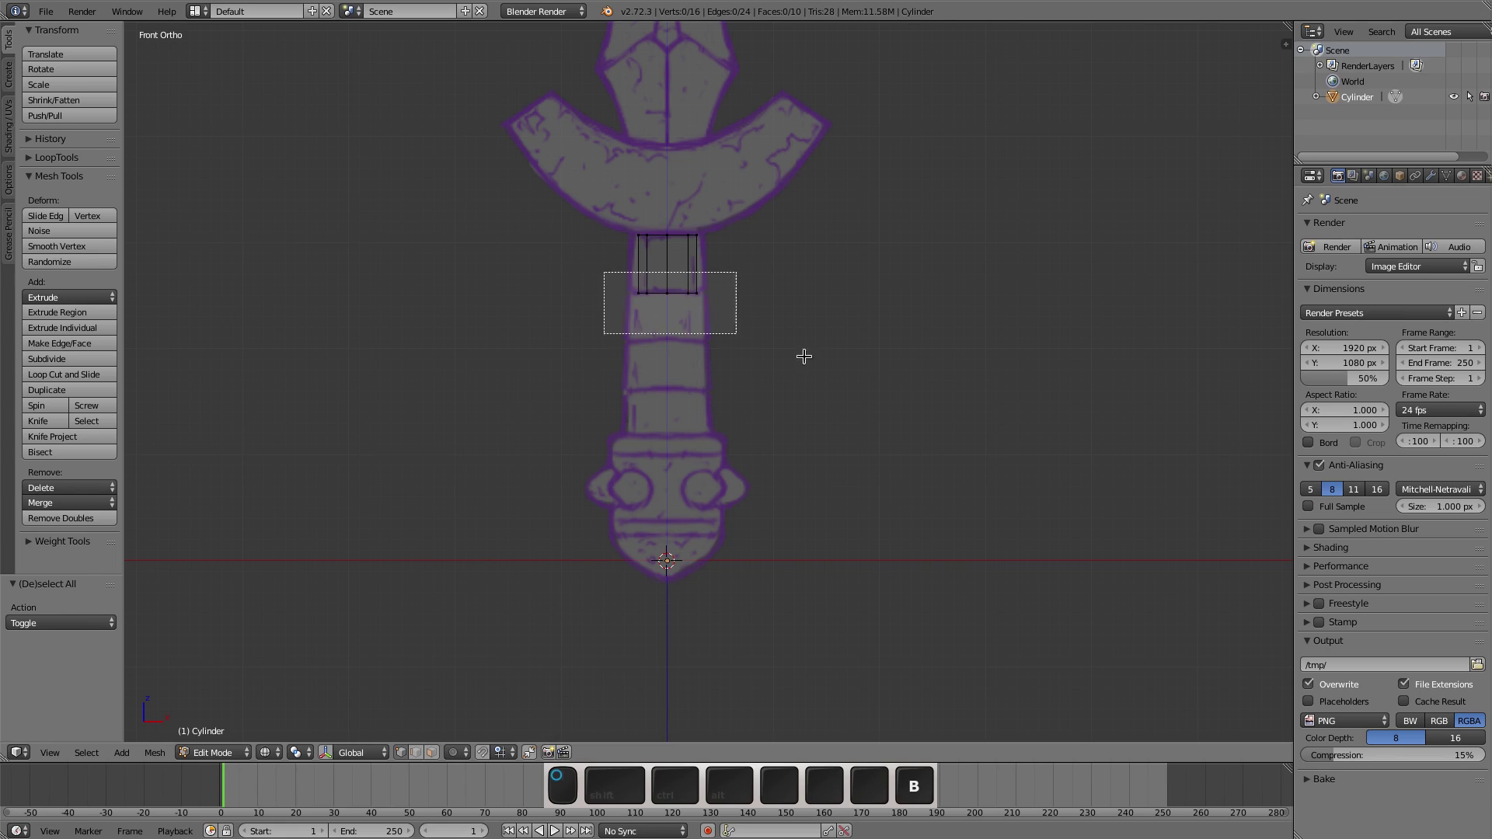
pyautogui.press('g')
pyautogui.press('z')
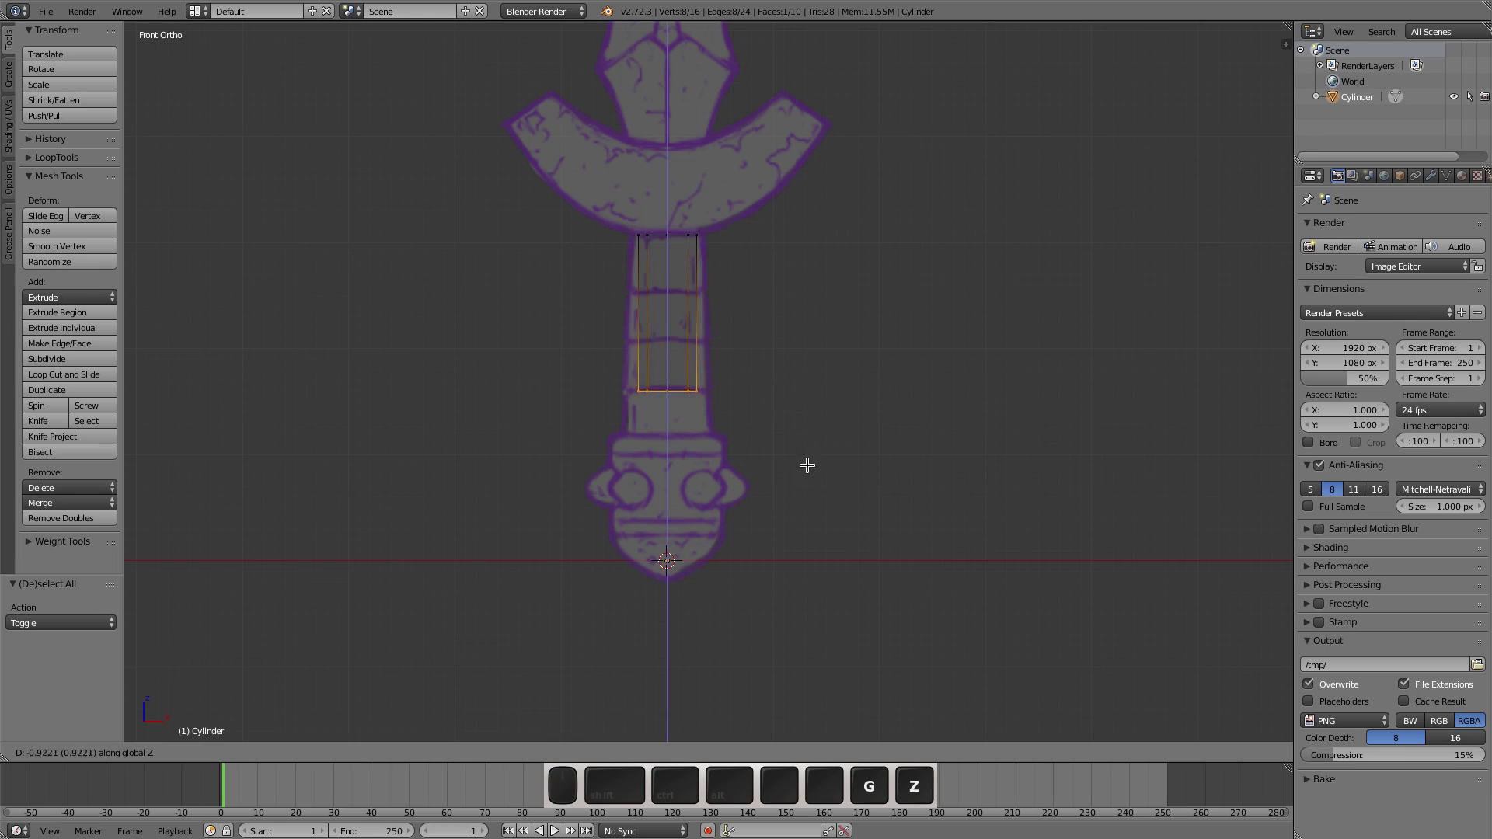
pyautogui.click(810, 501)
pyautogui.press('s')
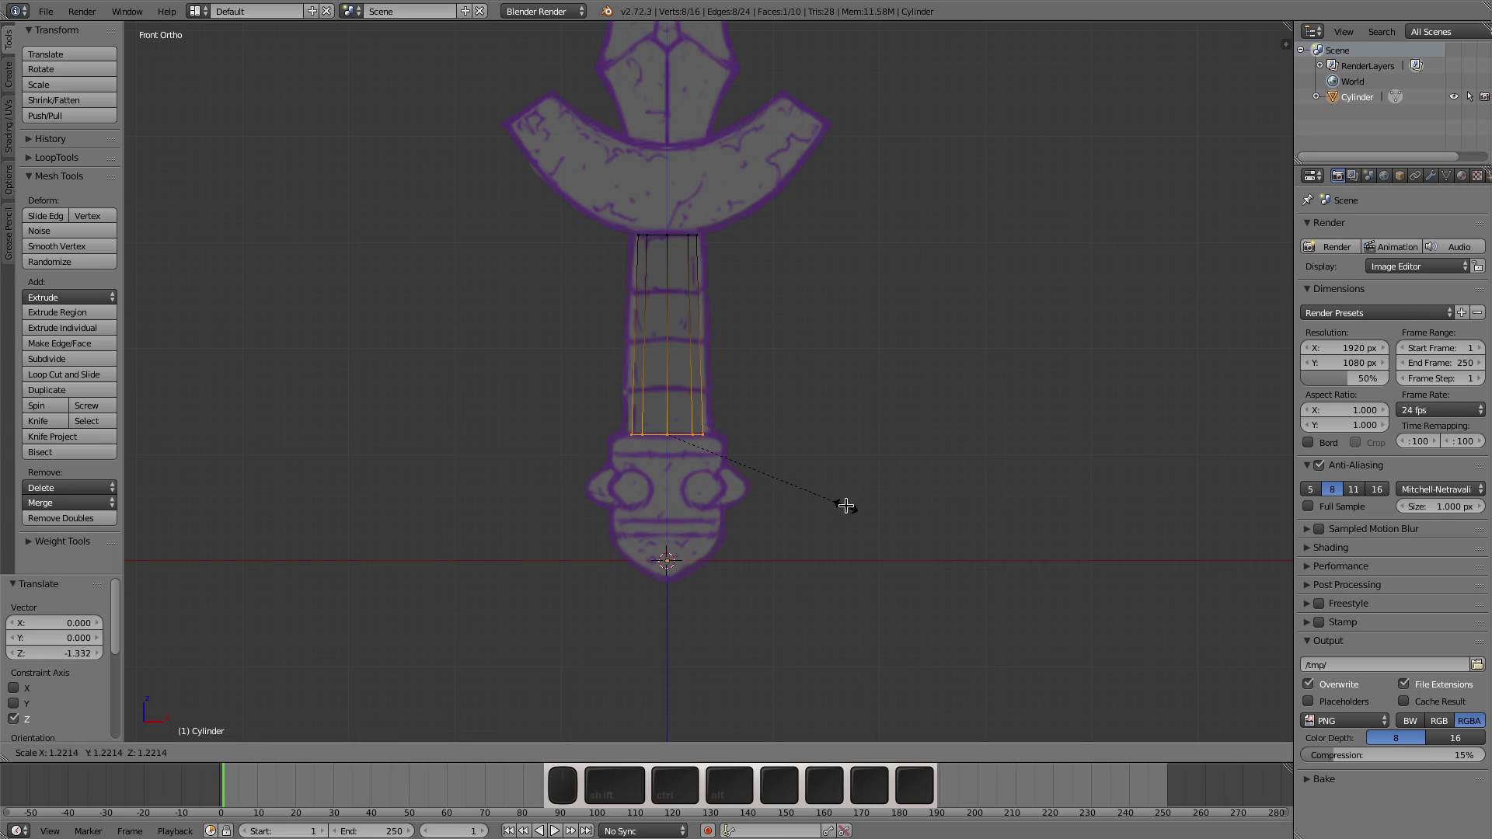
pyautogui.click(848, 507)
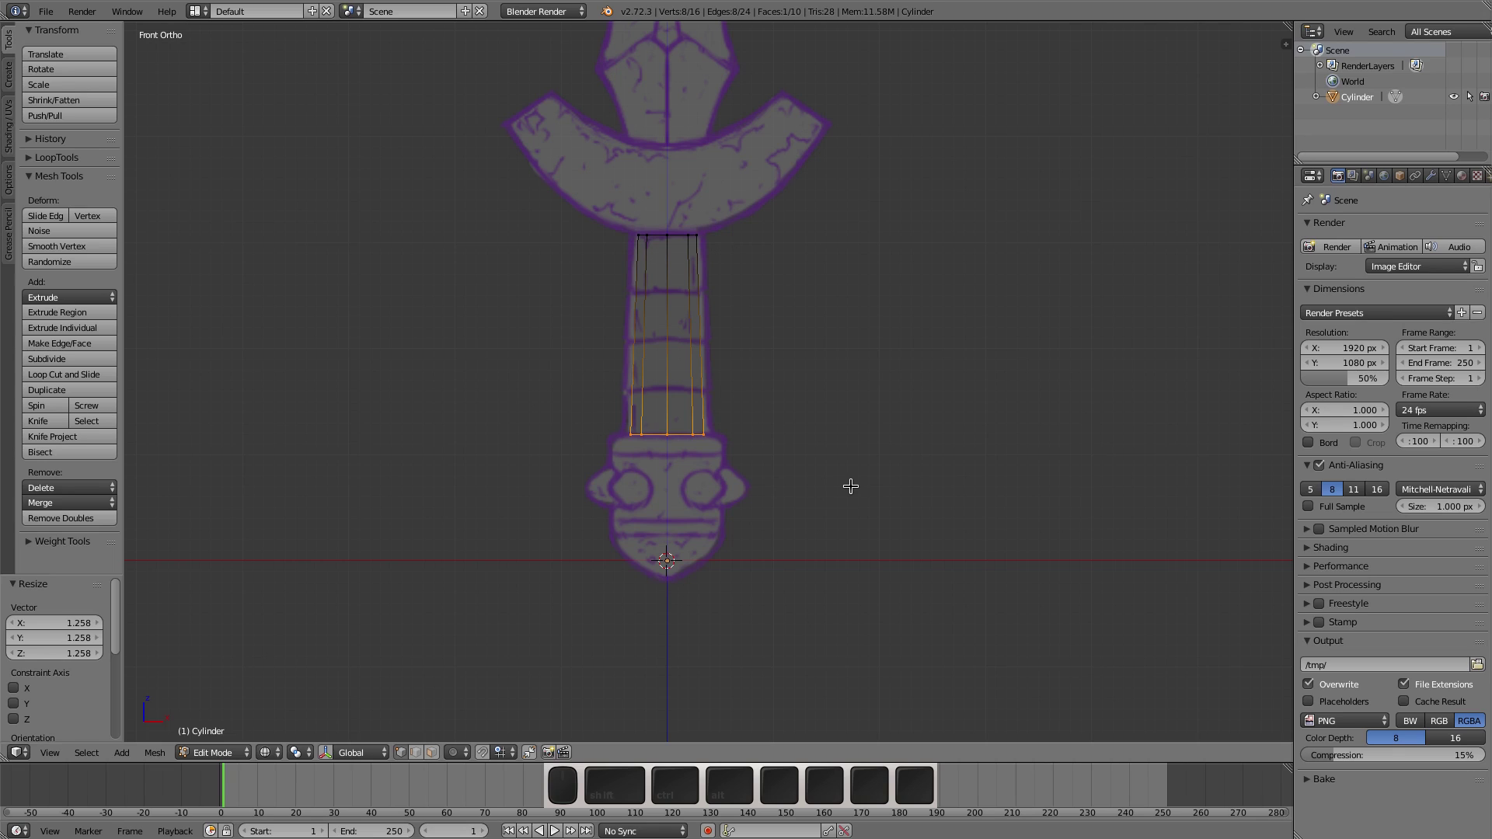
# Step: Extrude the grip's bottom face outward at a scale of about 1.44, and extrude it down about 0.98 for the pommel
pyautogui.press('e')
pyautogui.press('s')
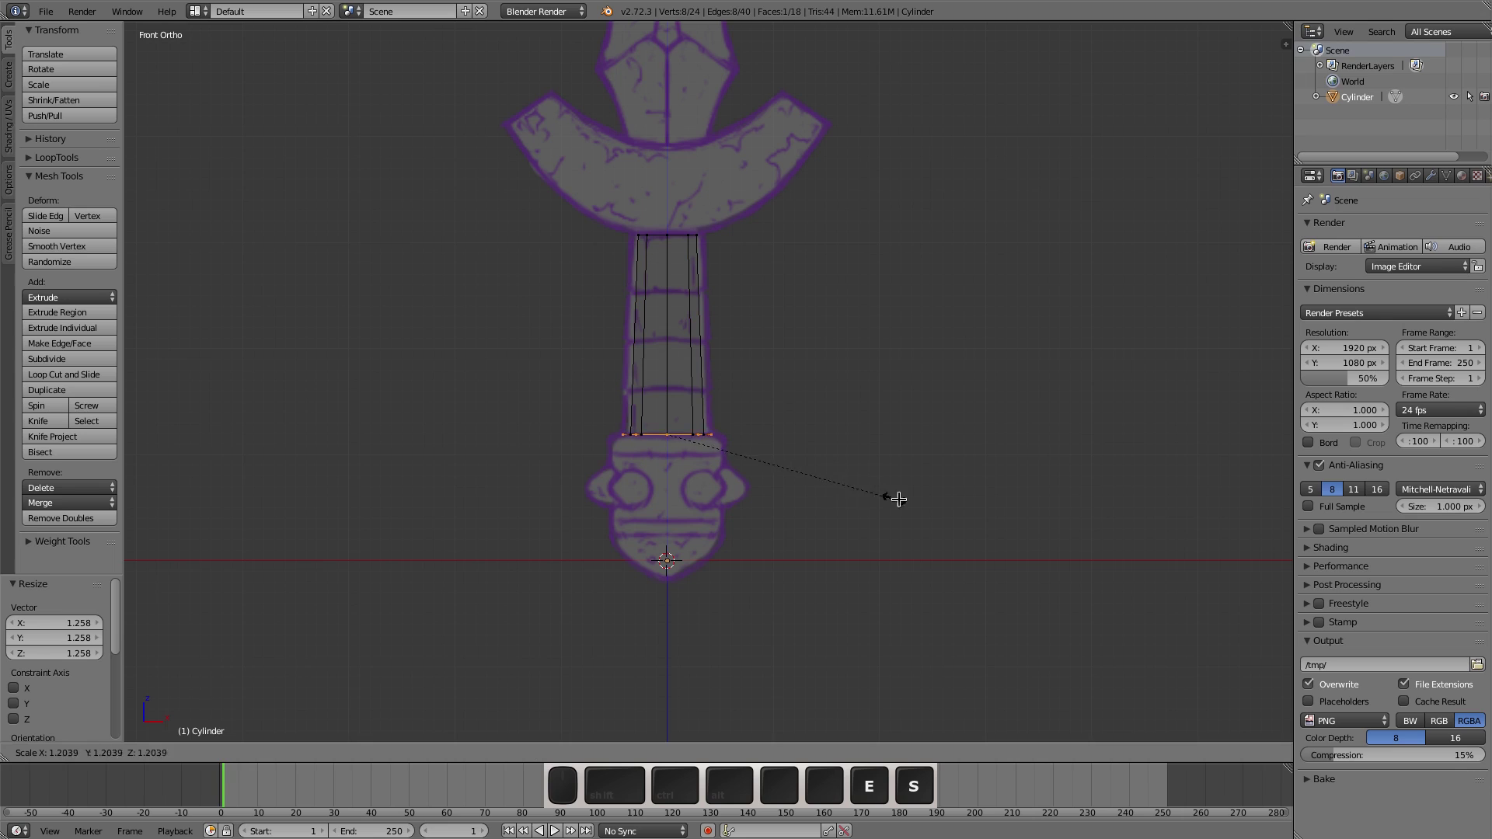
pyautogui.click(927, 506)
pyautogui.press('e')
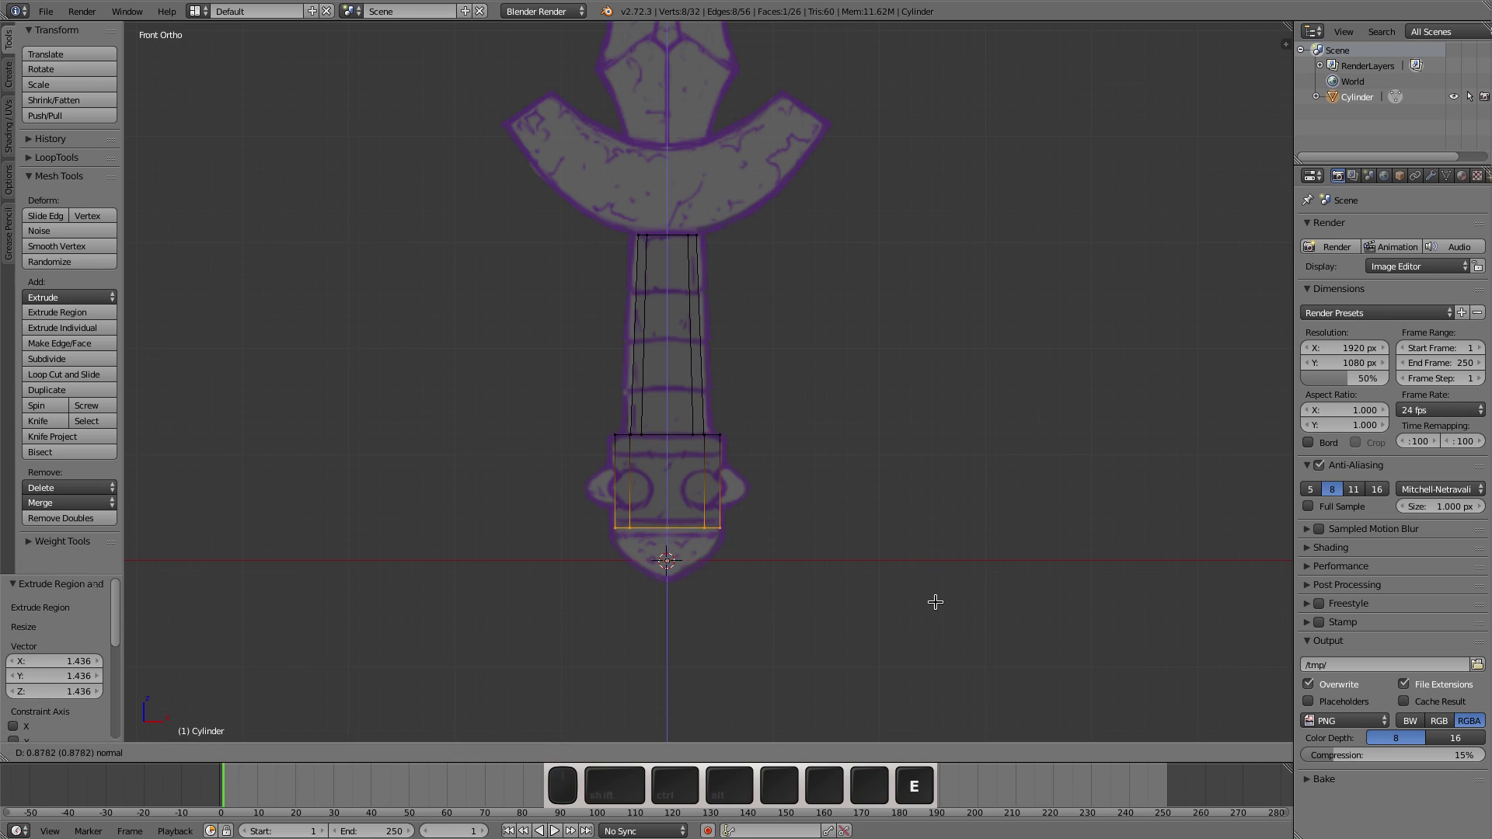
pyautogui.click(939, 610)
# Step: Extrude the pommel's bottom face down about 0.2 and scale it to about 0.53 to taper the end
pyautogui.press('e')
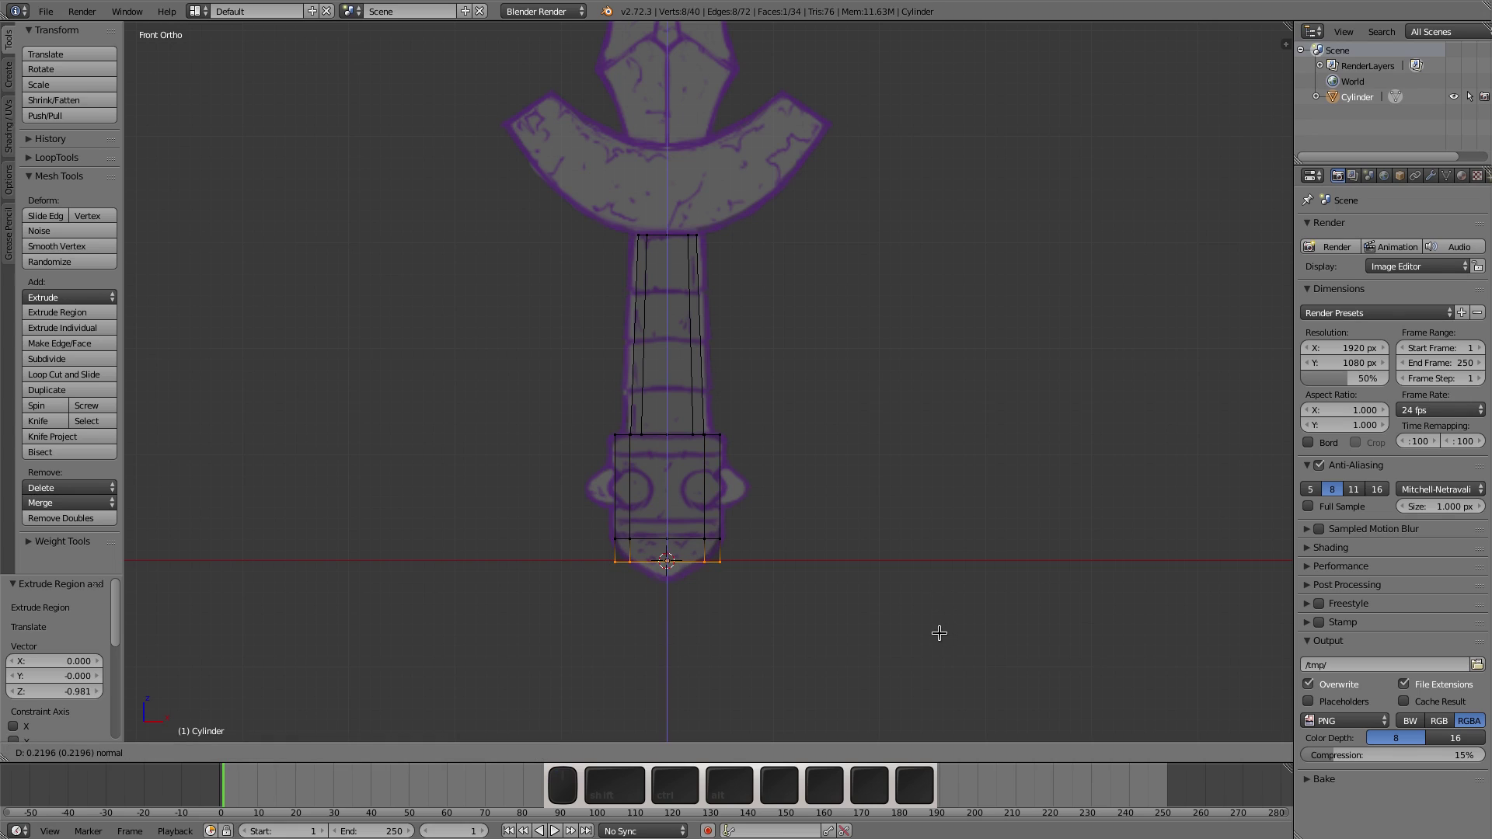
pyautogui.click(935, 632)
pyautogui.press('s')
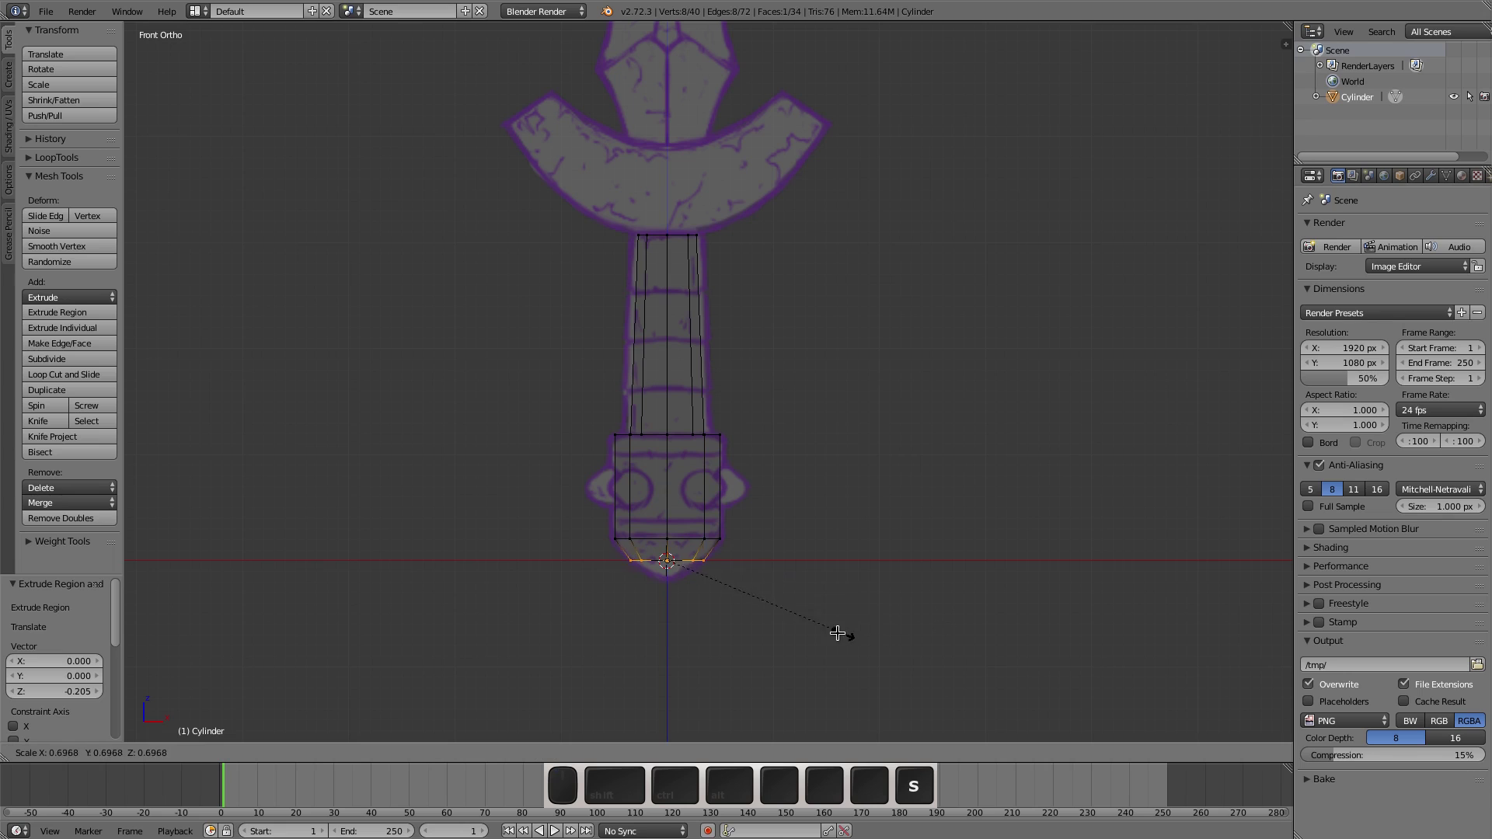
pyautogui.click(797, 623)
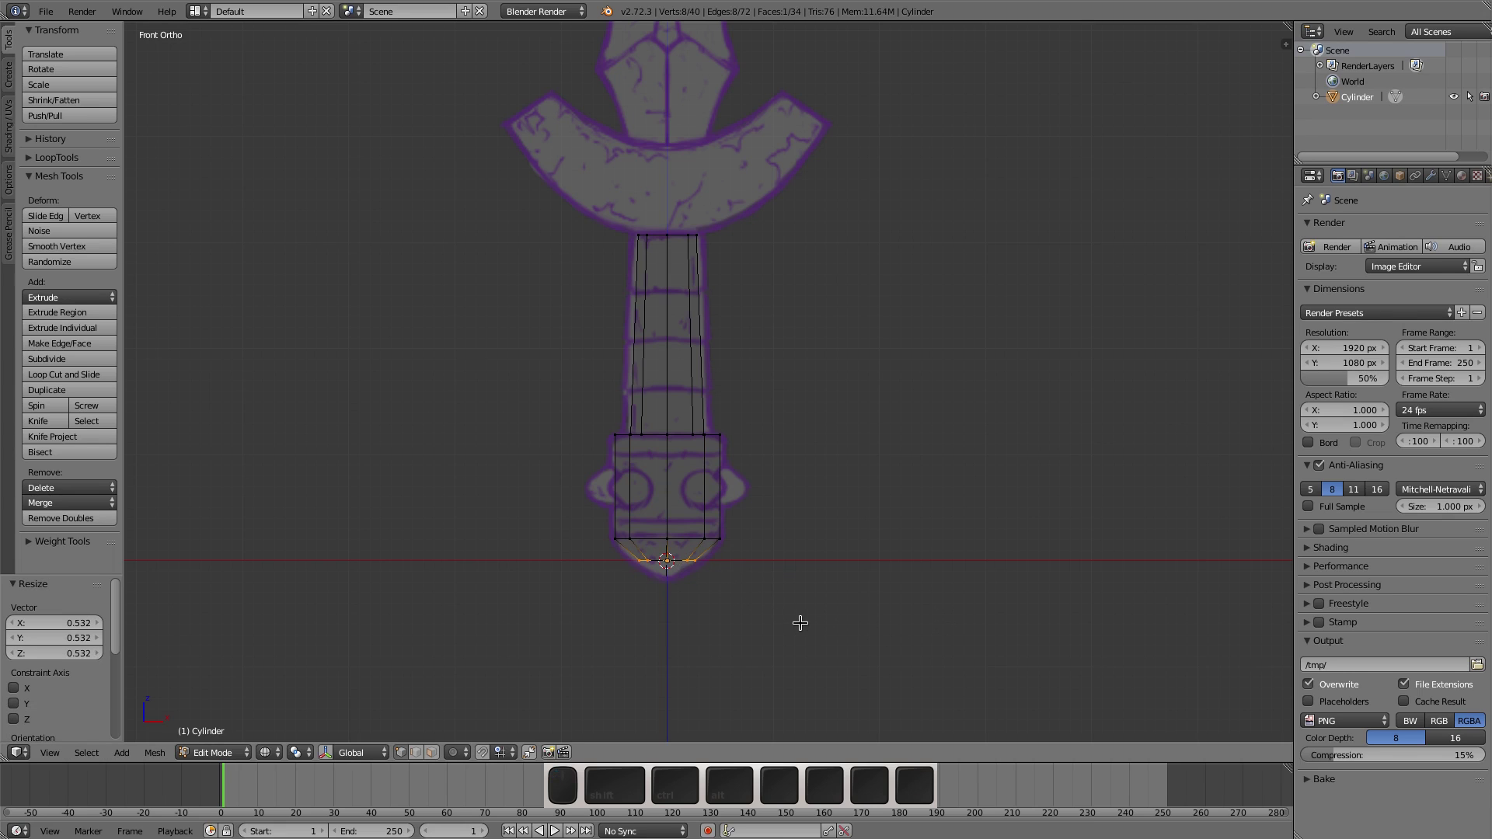
# Step: In solid shading, poke the pommel's bottom face into triangles around a centre vertex
pyautogui.press('z')
pyautogui.moveTo(786, 660); pyautogui.dragTo(780, 570, button='middle')
pyautogui.scroll(3, 779, 570)
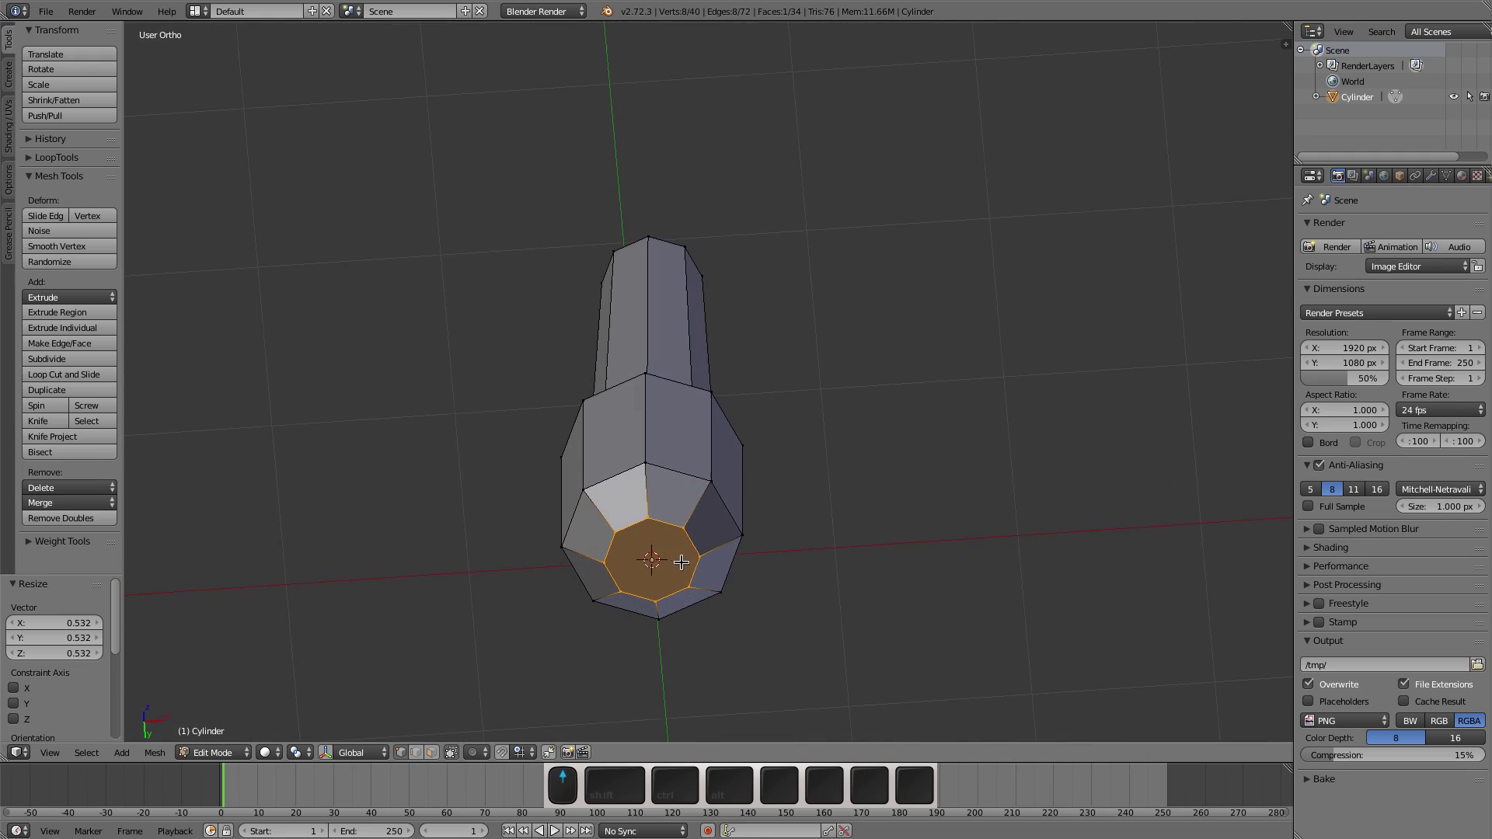
pyautogui.hotkey('alt', 'p')
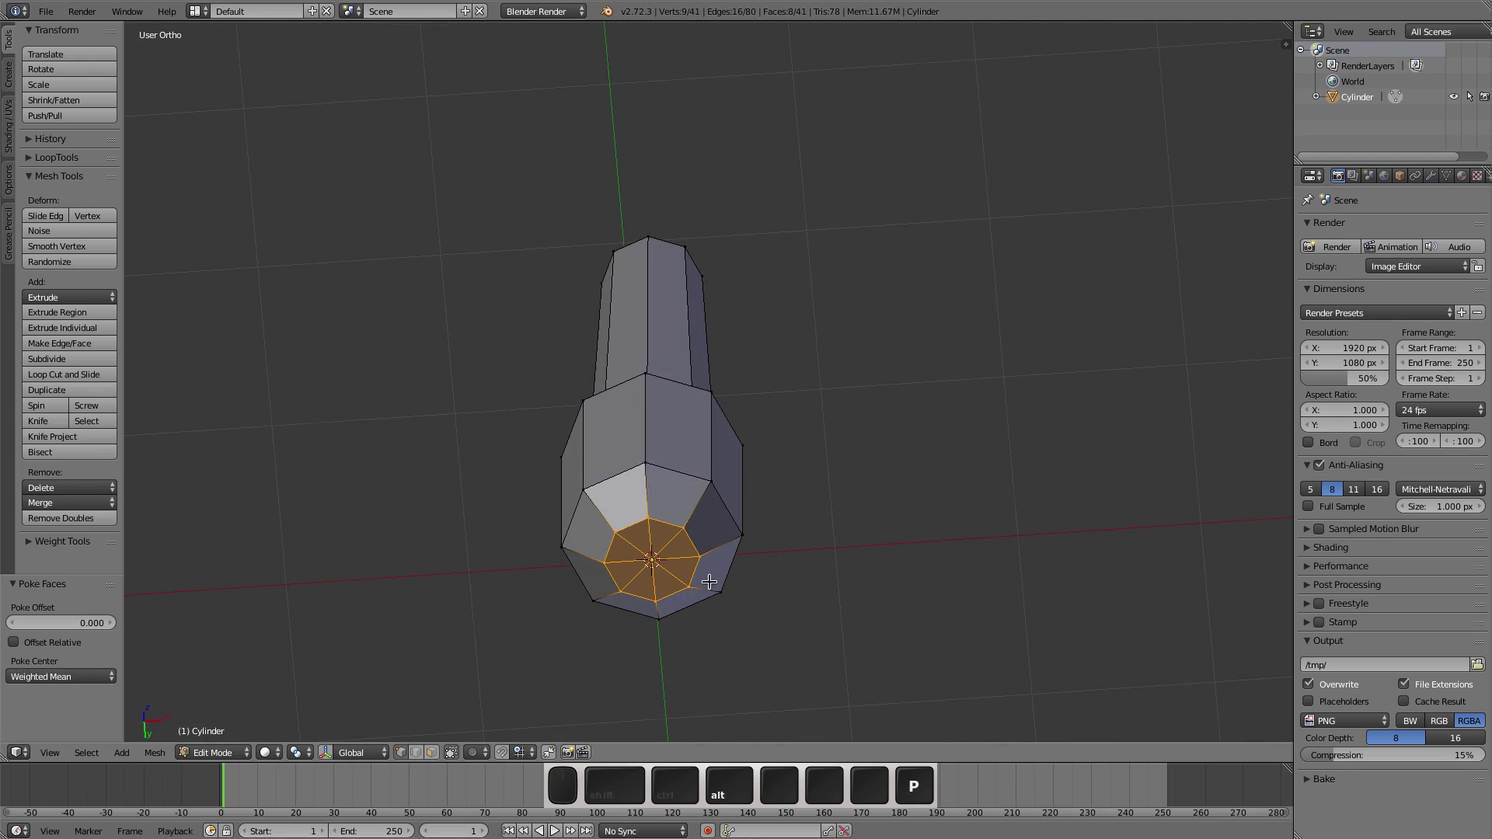
# Step: In edge select mode, bevel the pommel's upper outer edge loop by about 0.067 with one segment
pyautogui.moveTo(763, 493); pyautogui.dragTo(796, 525, button='middle')
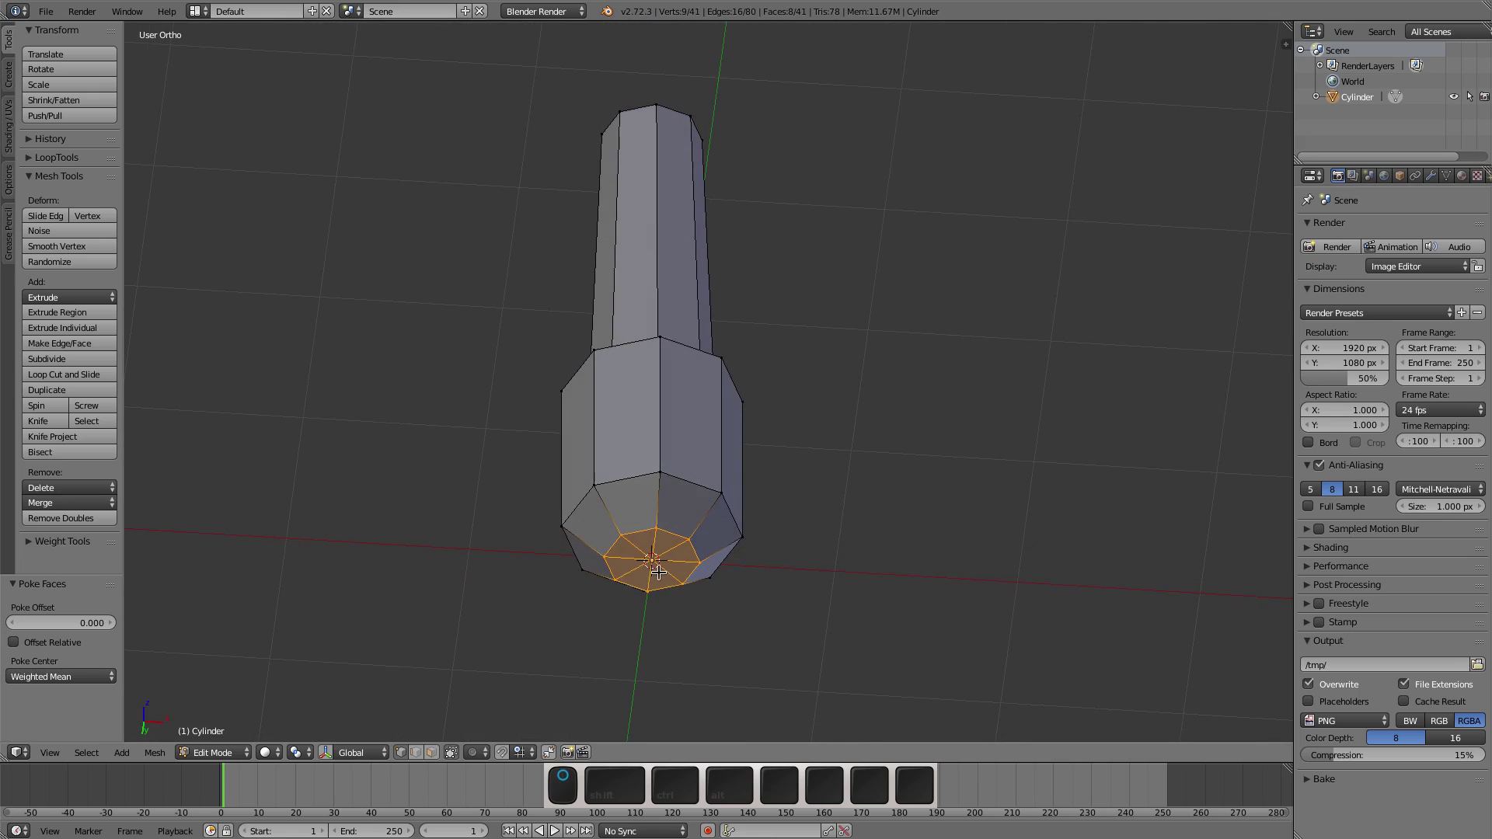
pyautogui.moveTo(769, 347); pyautogui.dragTo(749, 466, button='middle')
pyautogui.hotkey('ctrl', 'Tab')
pyautogui.press('2')
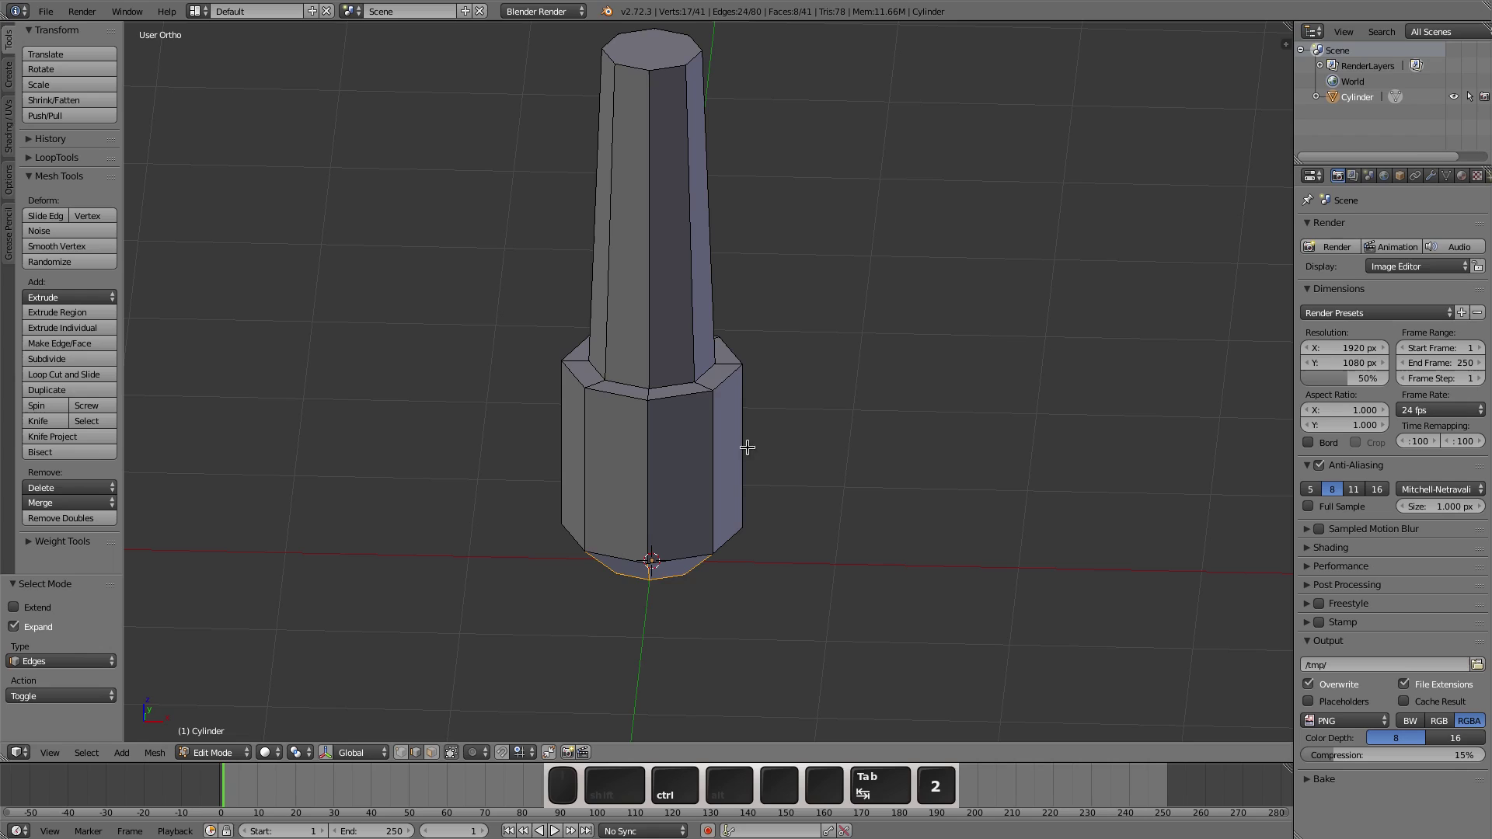
pyautogui.keyDown('alt'); pyautogui.rightClick(712, 396); pyautogui.keyUp('alt')
pyautogui.hotkey('ctrl', 'b')
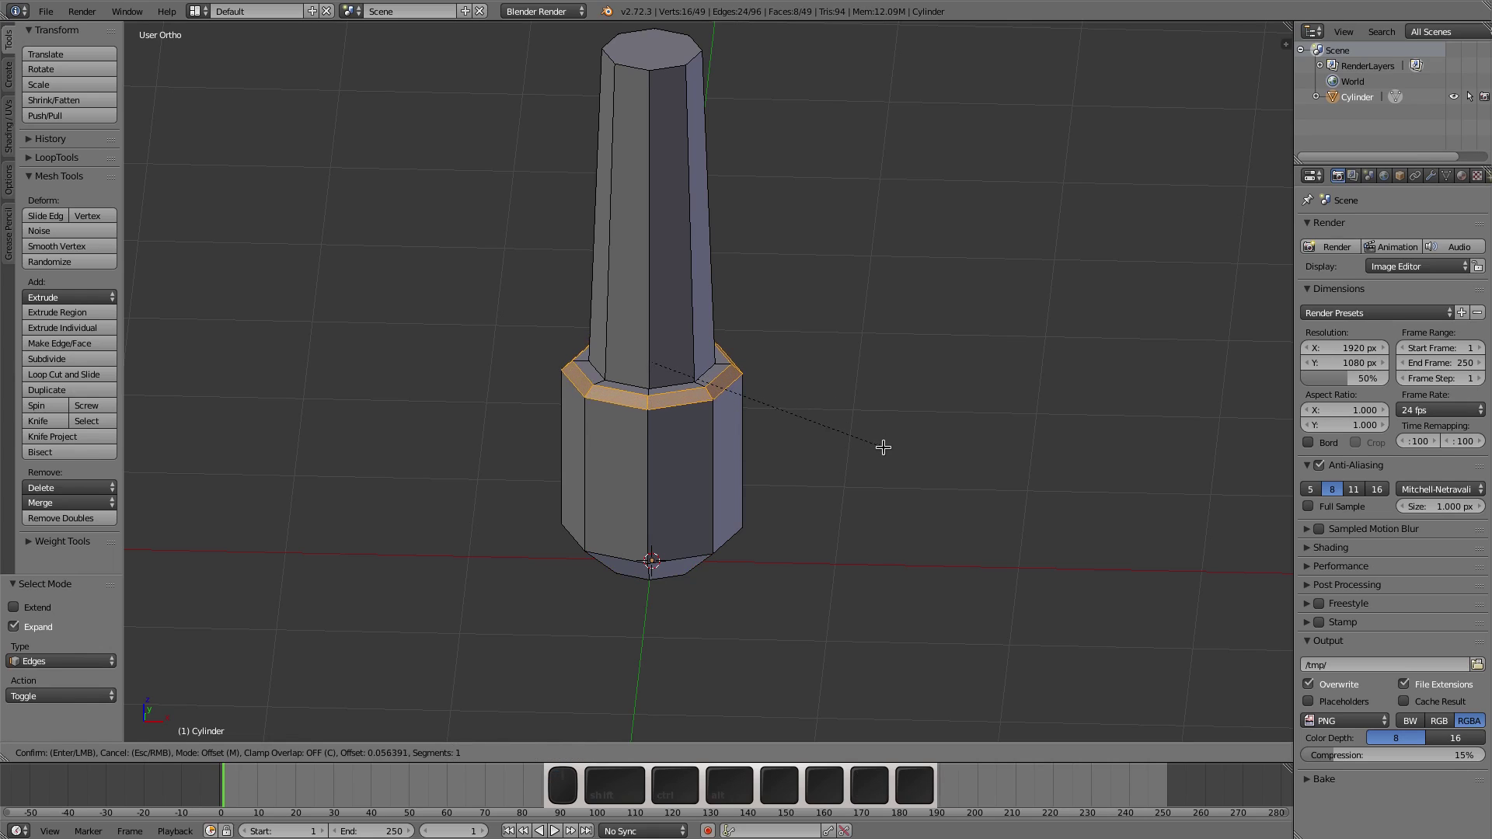
pyautogui.click(882, 451)
# Step: Add two evenly spaced, unslid loop cuts around the grip
pyautogui.press('KP_1')
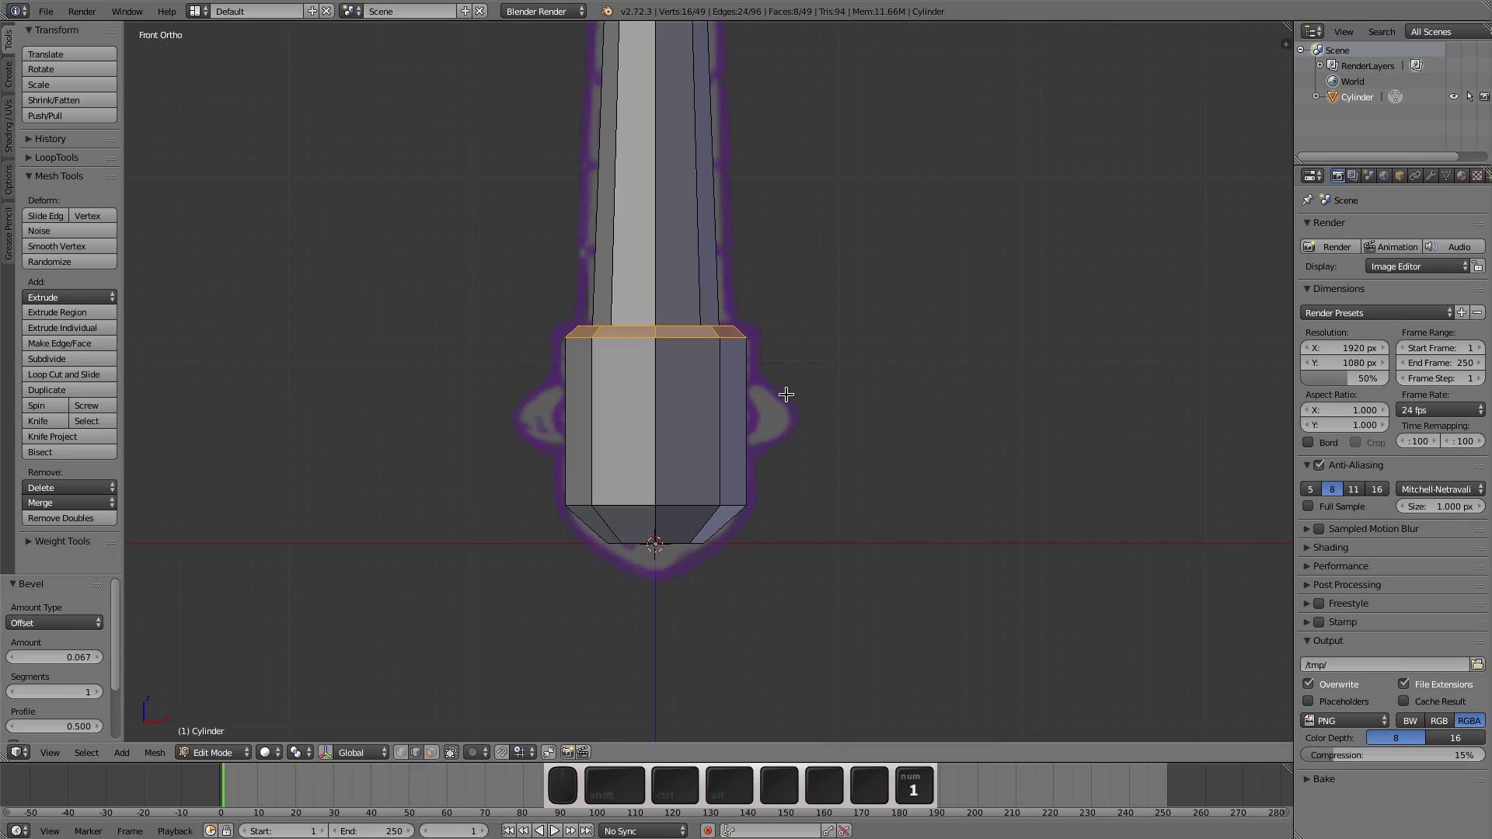
pyautogui.keyDown('shift'); pyautogui.moveTo(776, 203); pyautogui.dragTo(759, 326, button='middle'); pyautogui.keyUp('shift')
pyautogui.hotkey('ctrl', 'r')
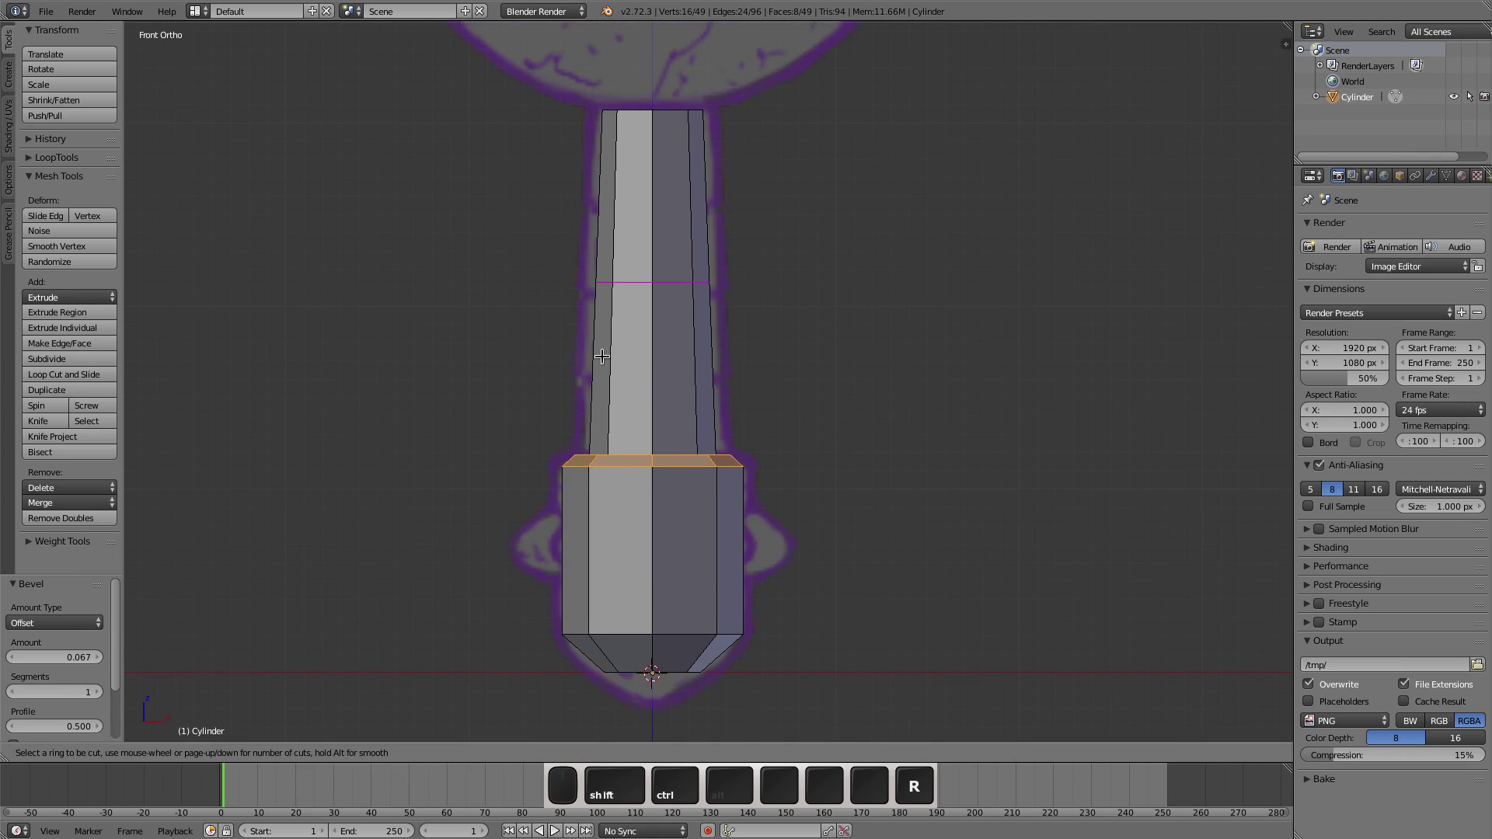
pyautogui.scroll(1, 604, 359)
pyautogui.click(605, 355)
pyautogui.rightClick(607, 352)
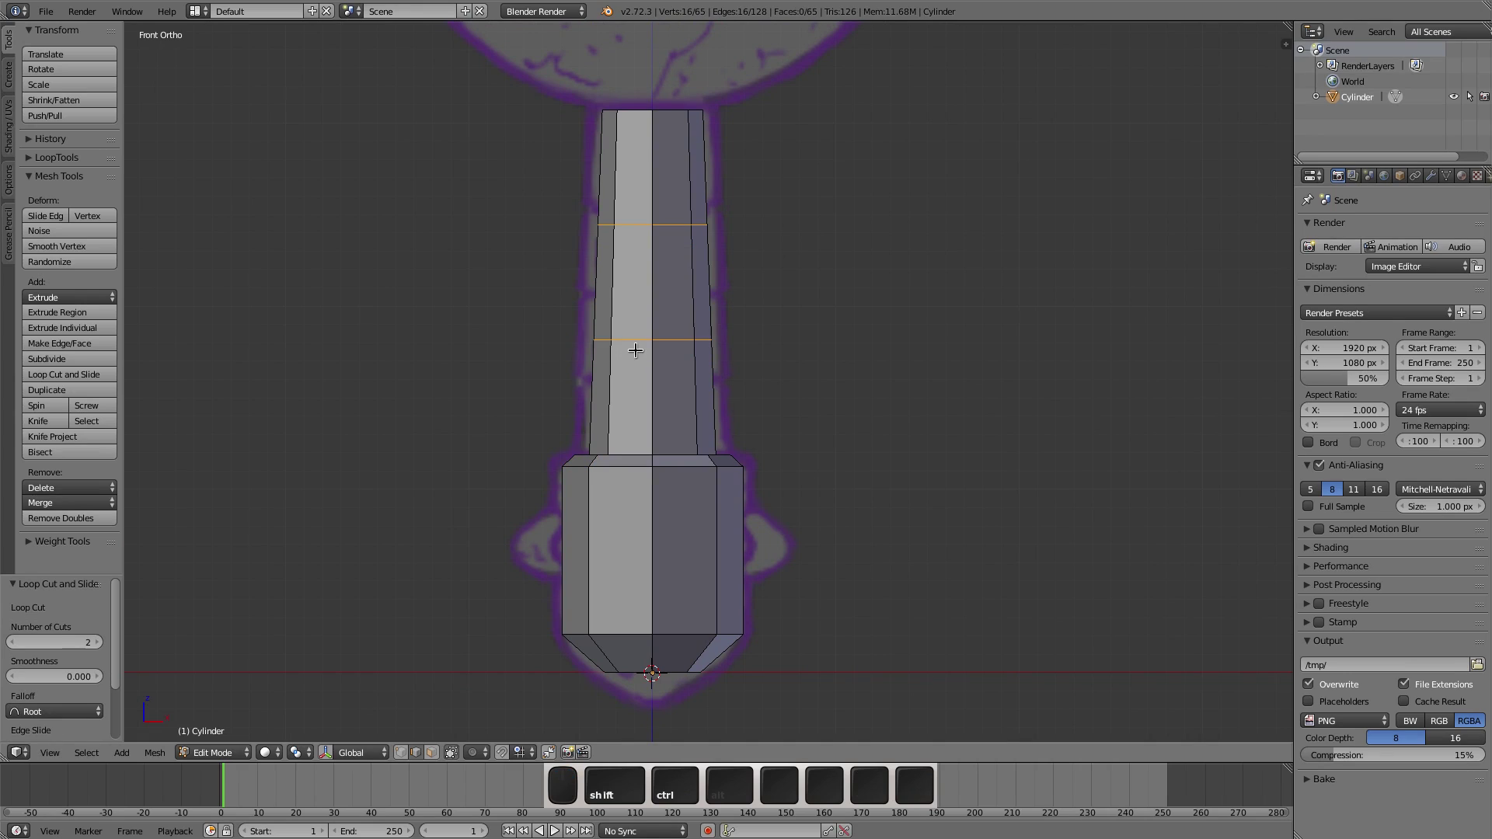
# Step: Scale the grip's lower edge loop to about 0.943, its upper loop to about 0.915, then the lower loop again to about 0.967
pyautogui.keyDown('alt'); pyautogui.rightClick(632, 340); pyautogui.keyUp('alt')
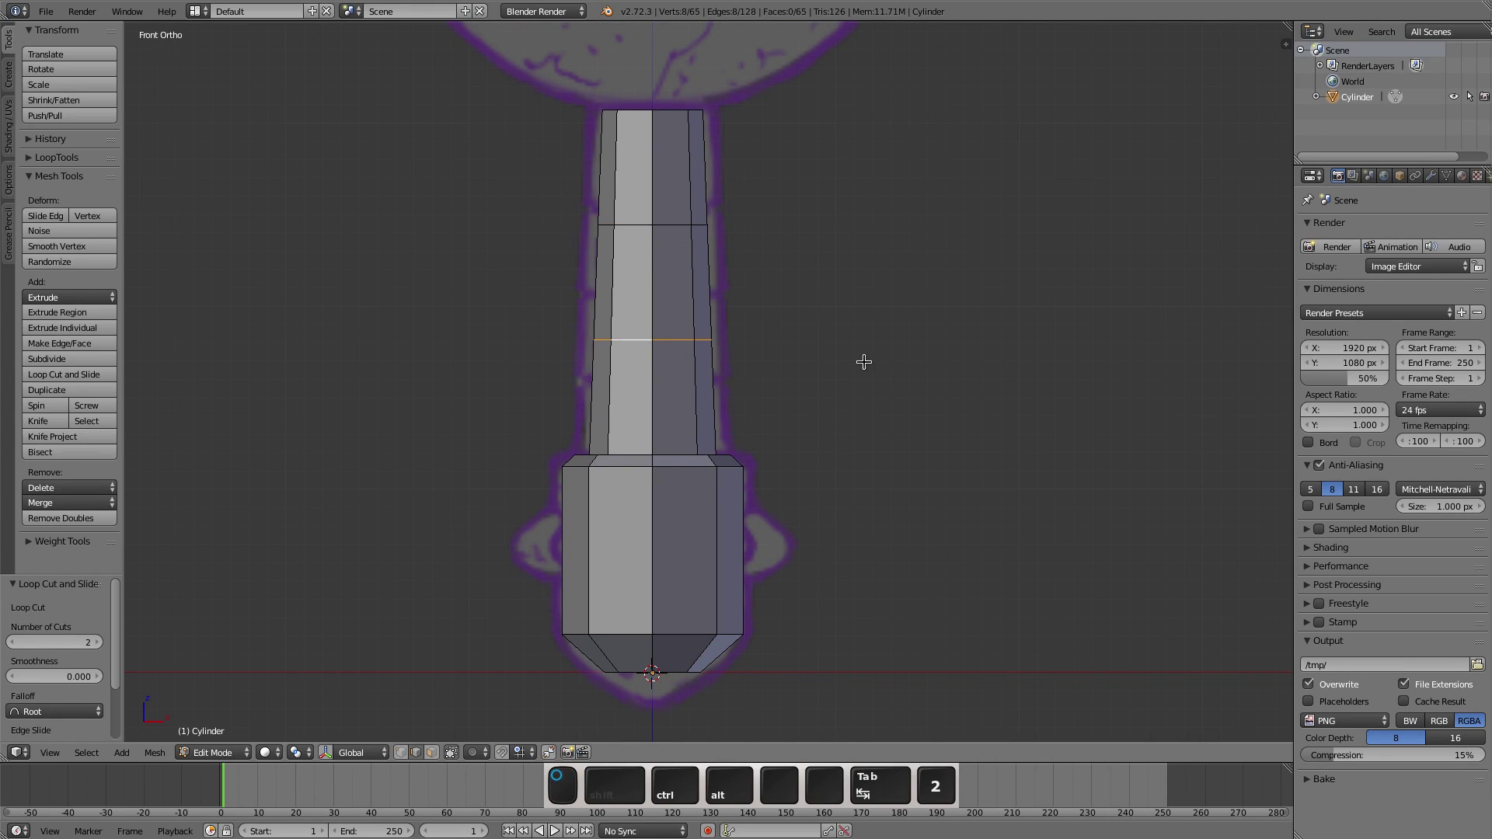
pyautogui.press('s')
pyautogui.click(1009, 386)
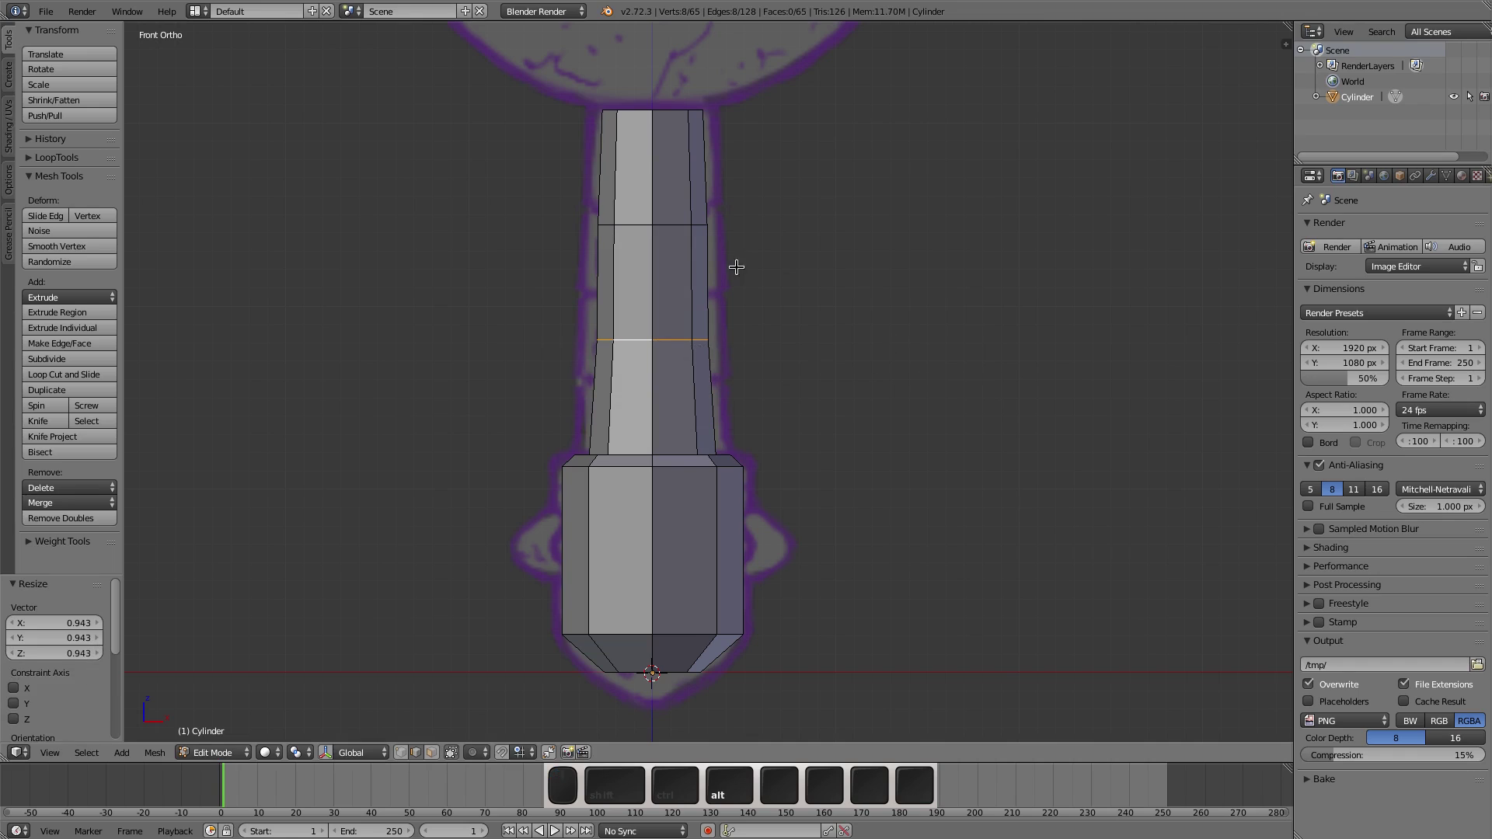
pyautogui.keyDown('alt'); pyautogui.rightClick(636, 223); pyautogui.keyUp('alt')
pyautogui.press('s')
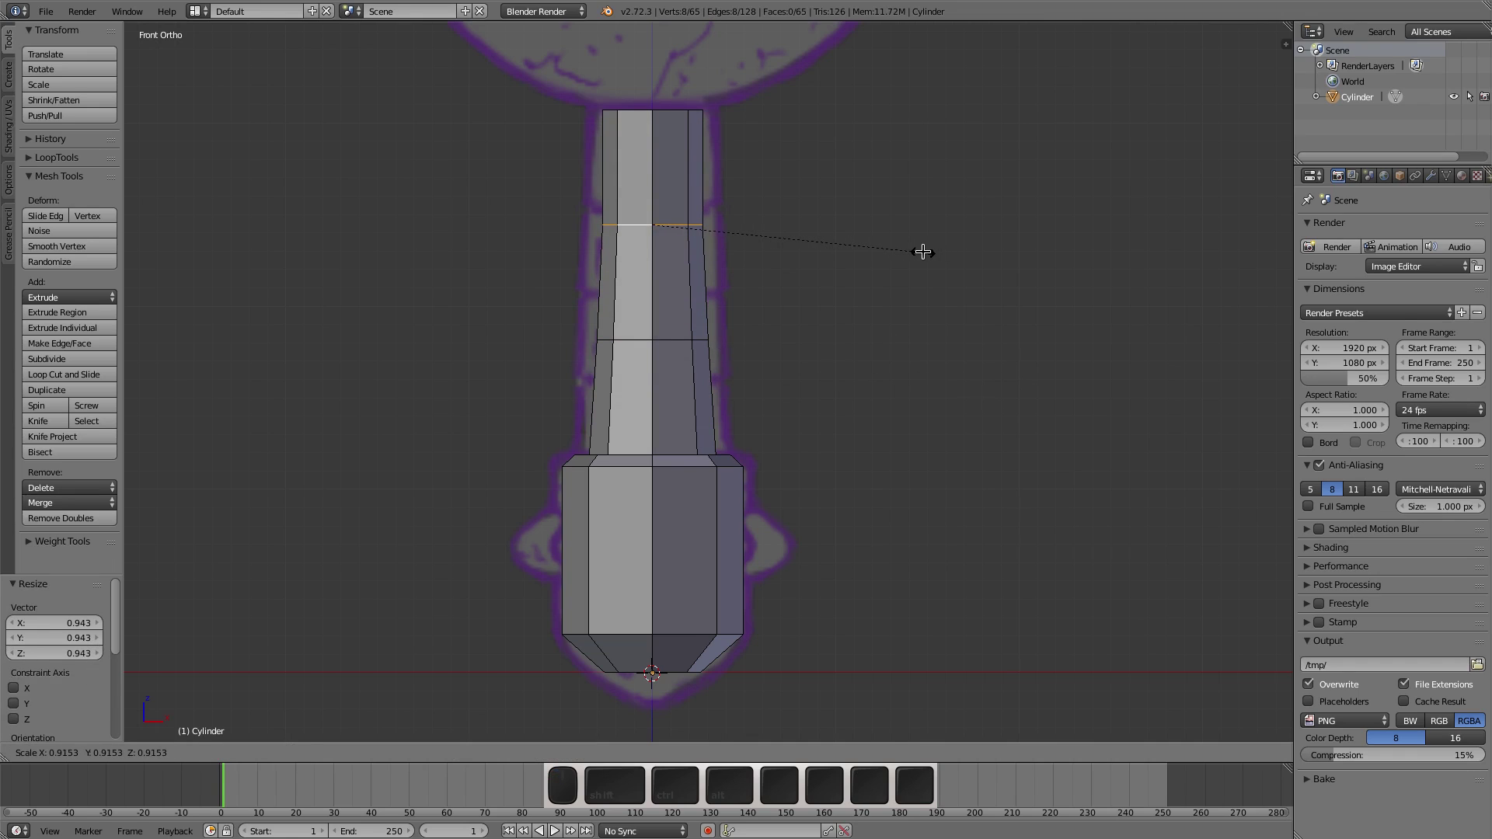
pyautogui.click(922, 252)
pyautogui.keyDown('alt'); pyautogui.rightClick(645, 339); pyautogui.keyUp('alt')
pyautogui.press('s')
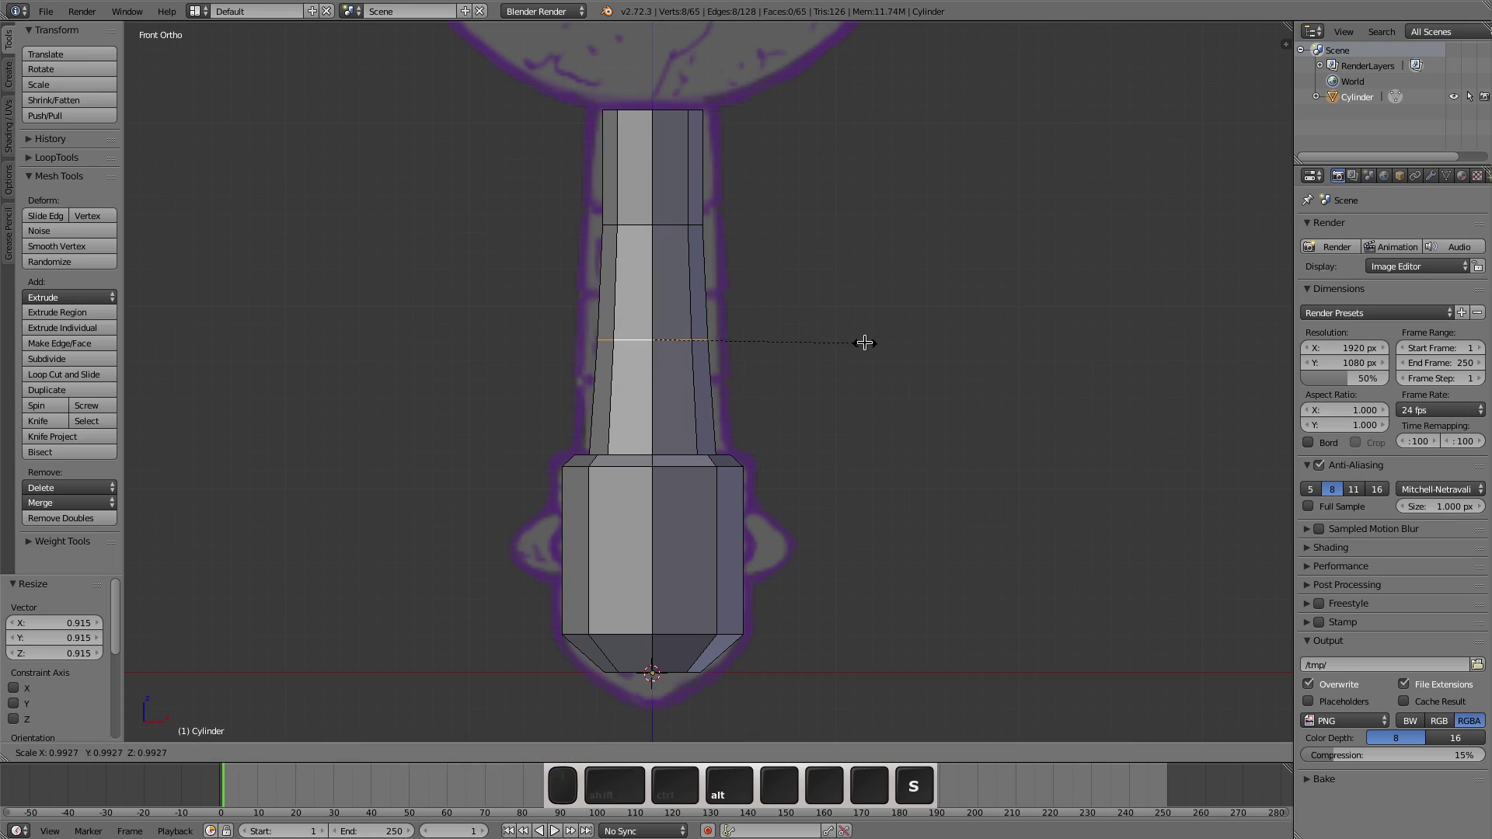
pyautogui.click(859, 344)
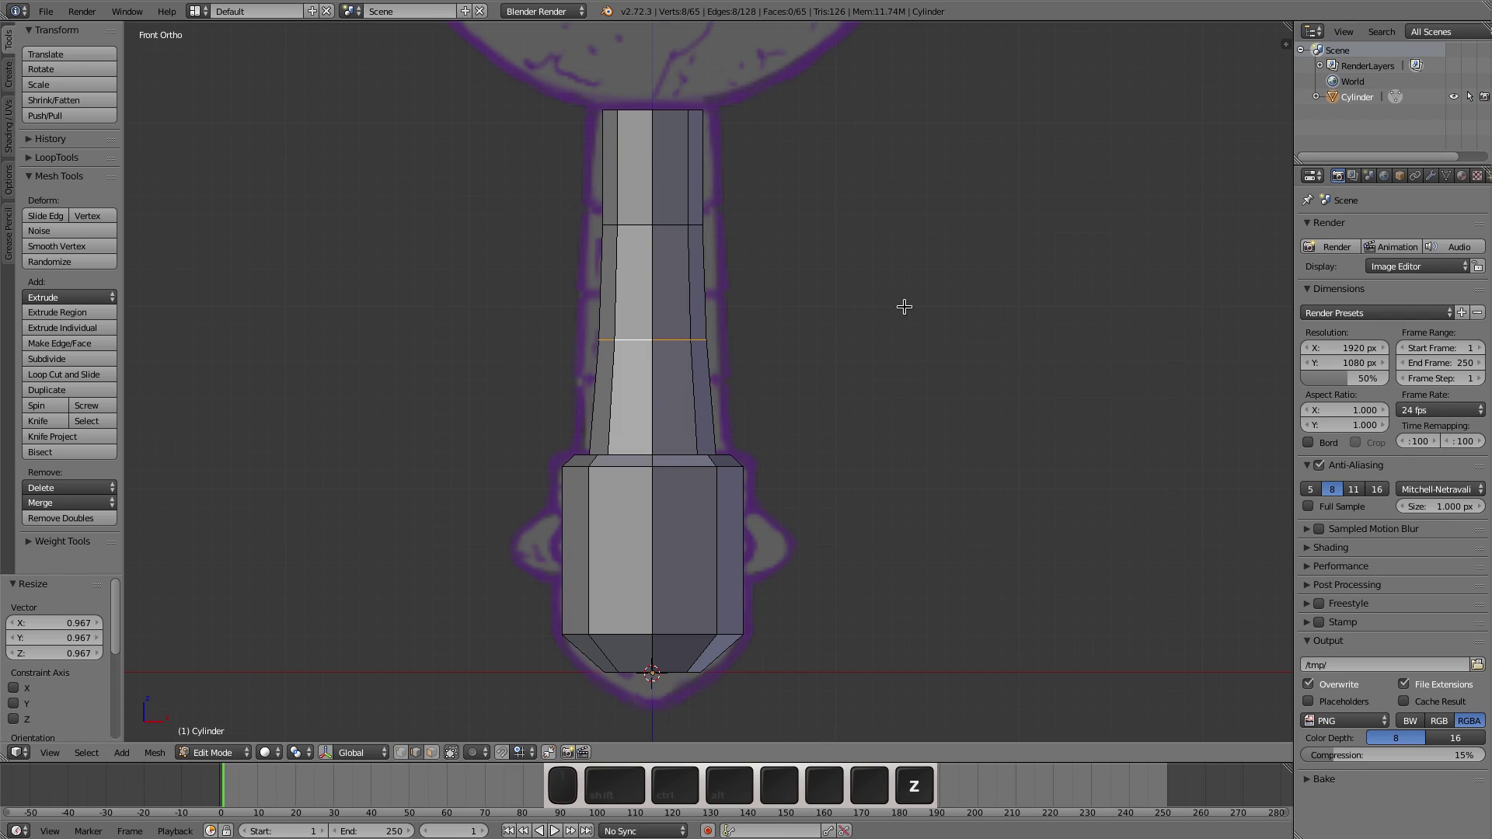
# Step: In face select mode, delete the cap face at the top of the grip
pyautogui.moveTo(882, 233); pyautogui.dragTo(863, 386, button='middle')
pyautogui.hotkey('ctrl', 'Tab')
pyautogui.press('f')
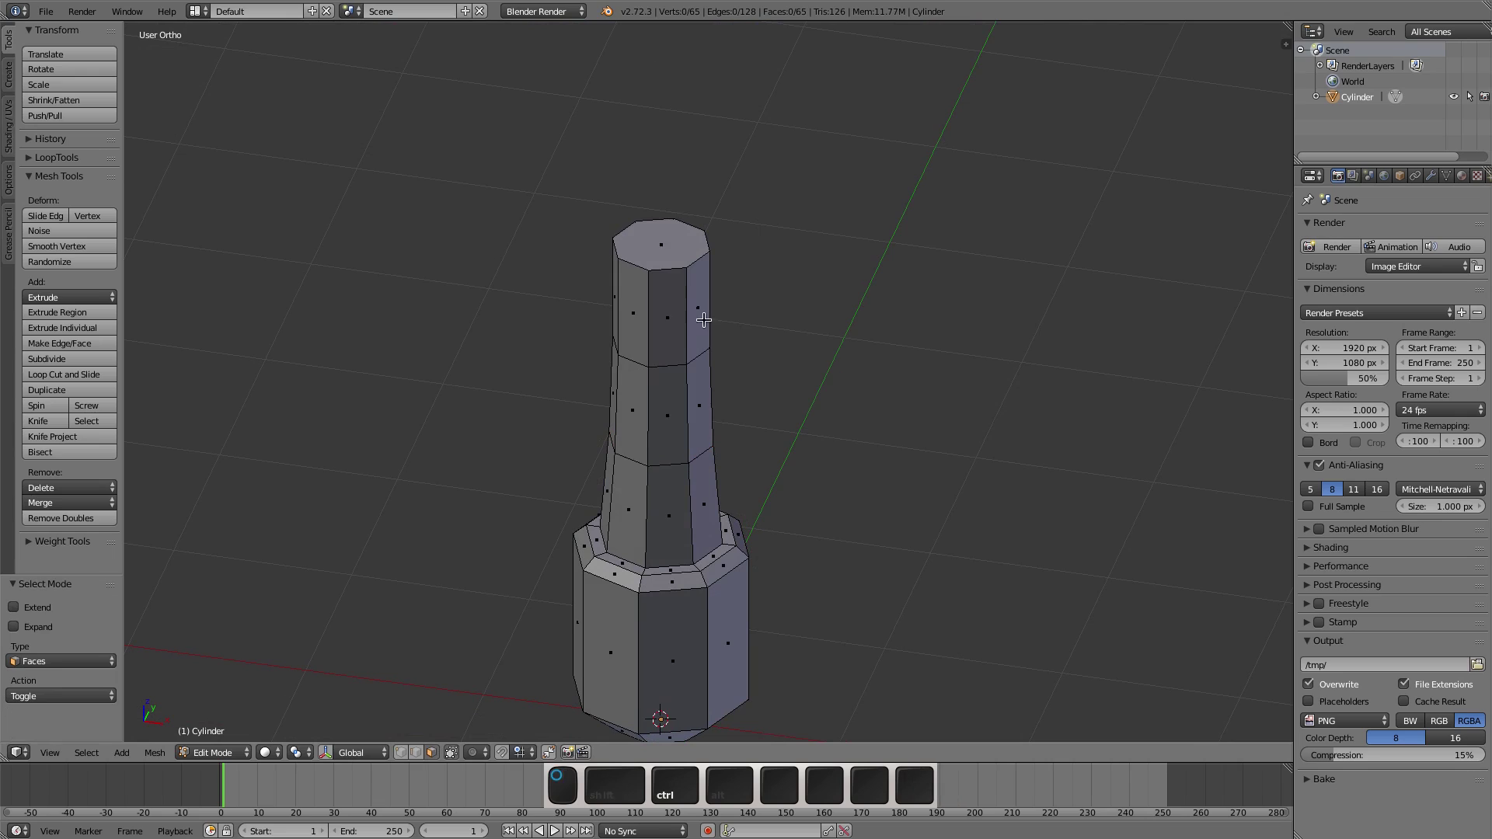
pyautogui.rightClick(657, 247)
pyautogui.press('x')
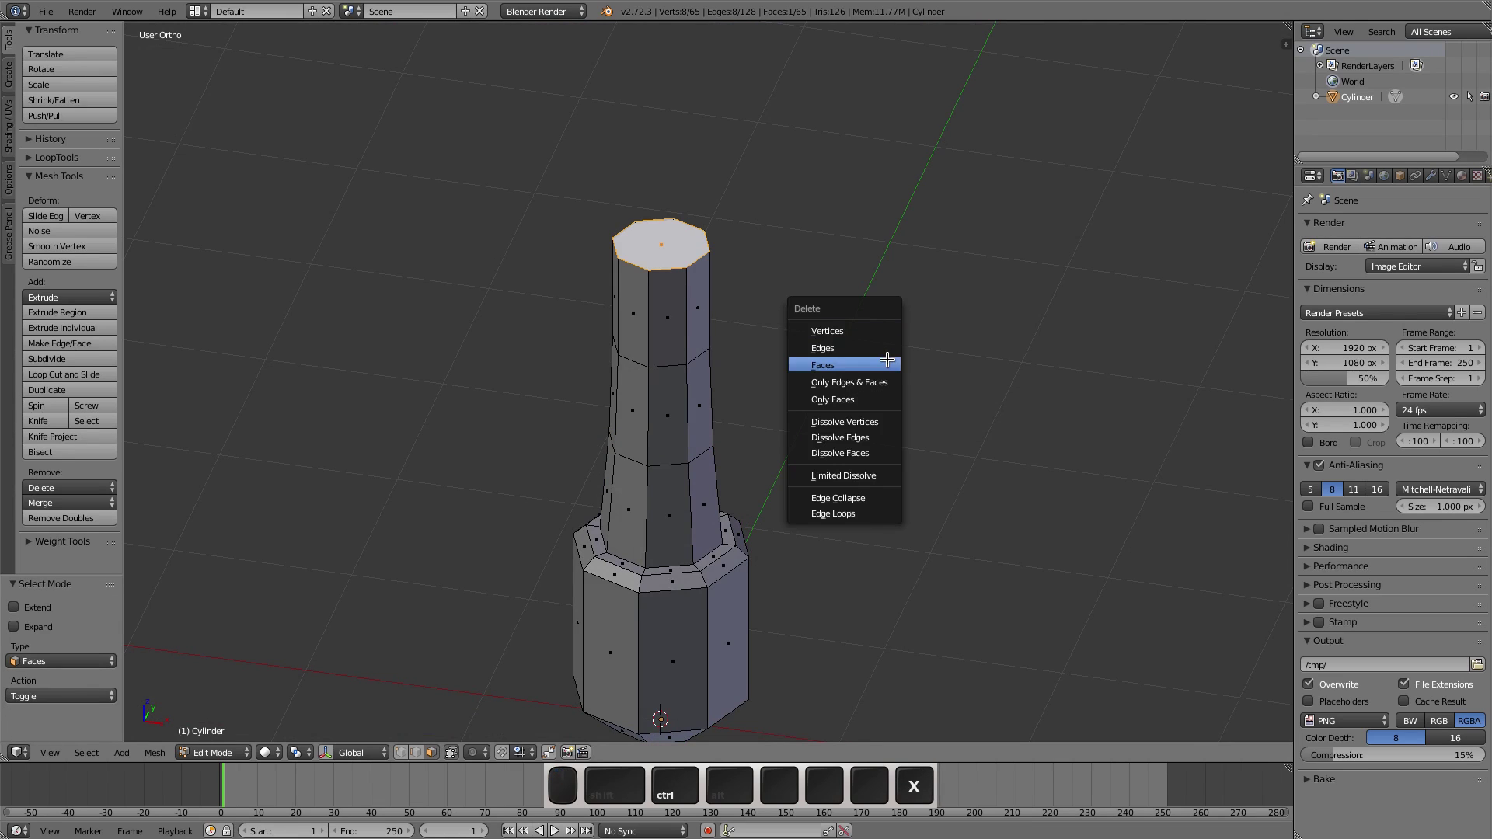
pyautogui.click(886, 364)
# Step: In front view, add a plane, rotate it 90° about X and raise it about 4.2 along Z over the crossguard sketch
pyautogui.press('KP_1')
pyautogui.scroll(-3, 830, 313)
pyautogui.keyDown('shift'); pyautogui.moveTo(777, 349); pyautogui.dragTo(725, 446, button='middle'); pyautogui.keyUp('shift')
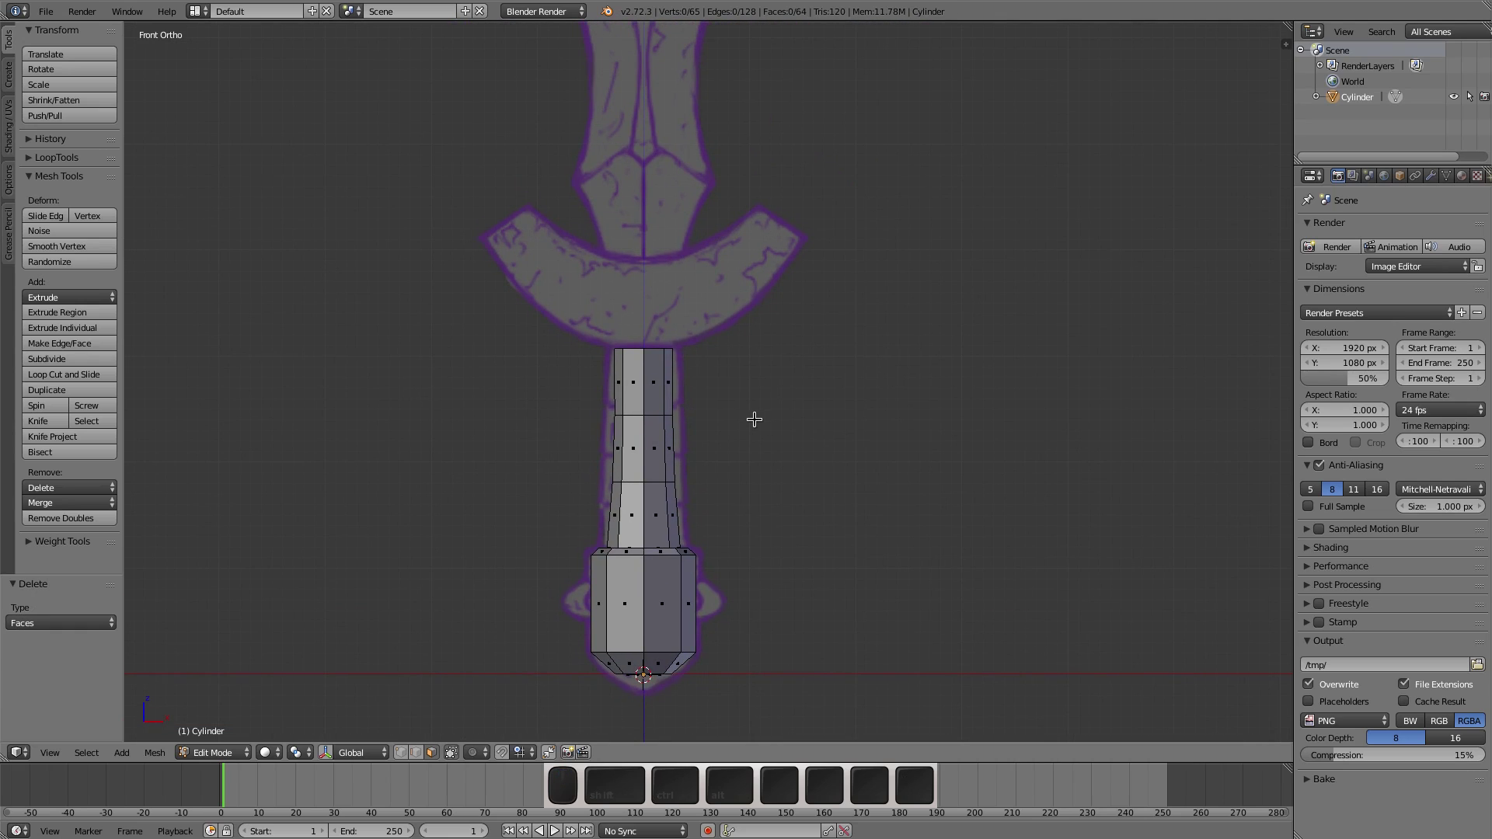
pyautogui.hotkey('shift', 'a')
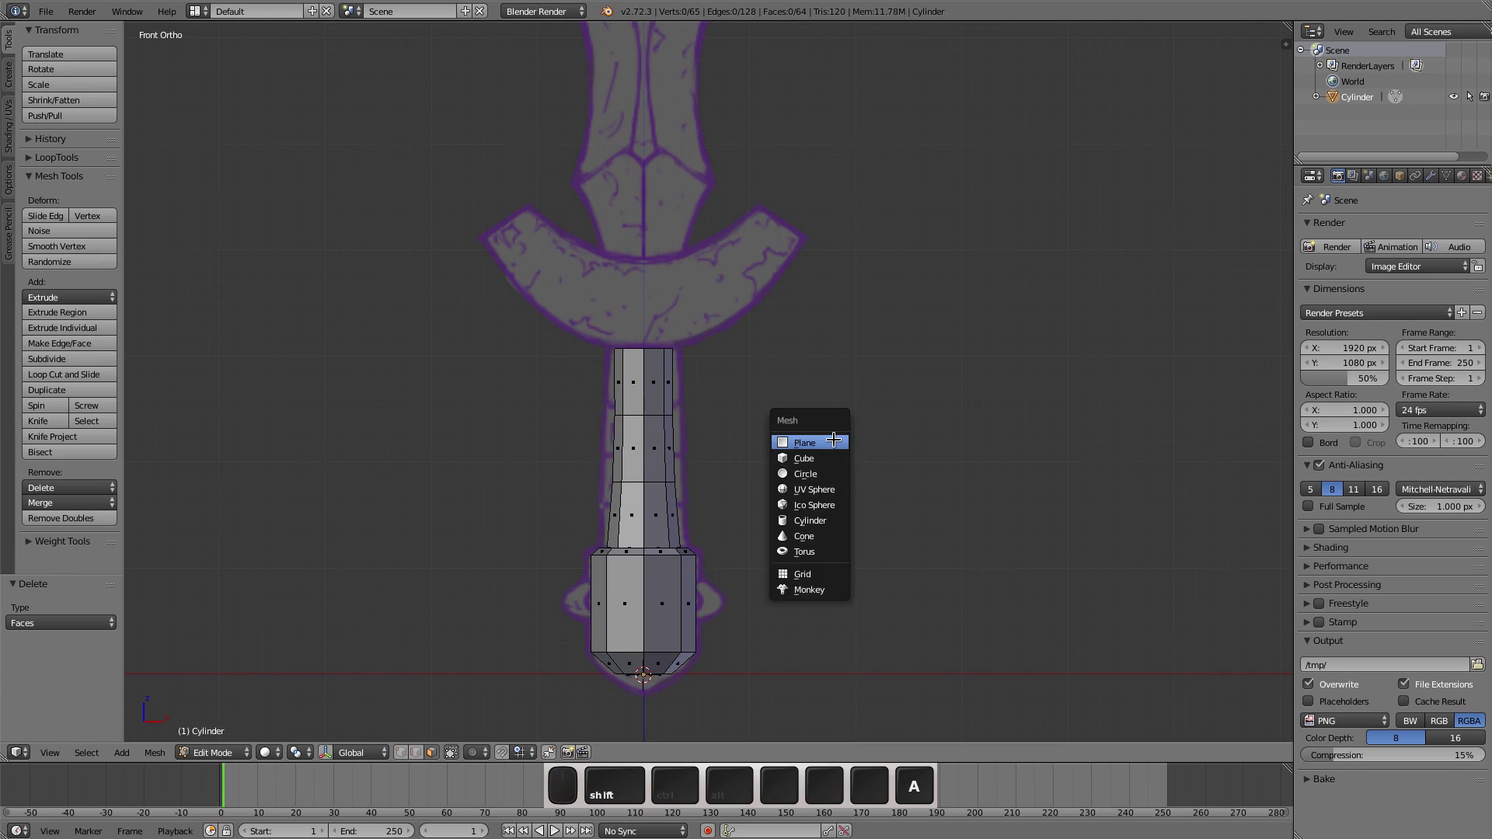
pyautogui.click(830, 445)
pyautogui.press('r')
pyautogui.press('x')
pyautogui.press('9')
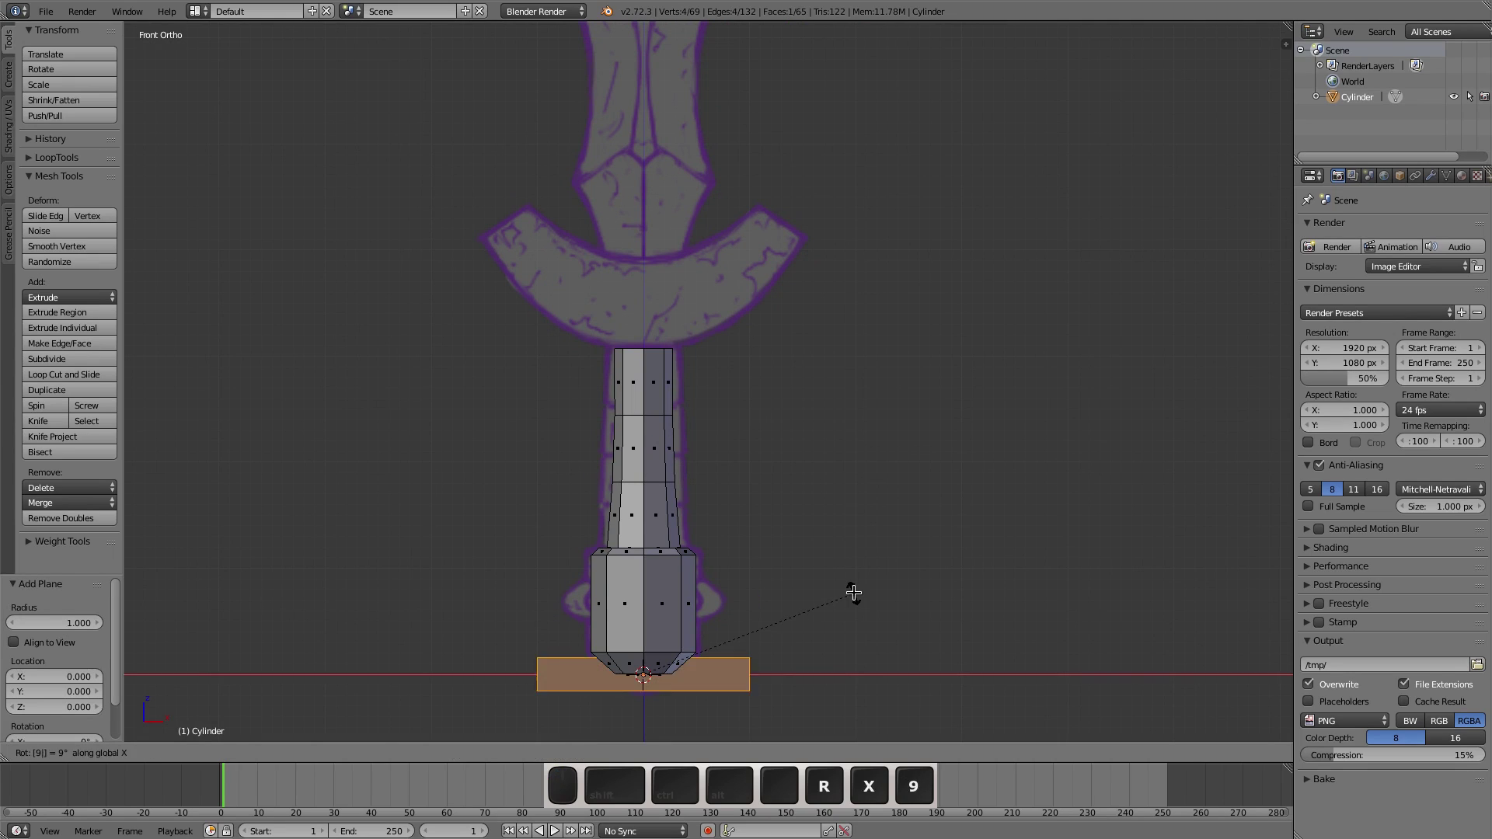
pyautogui.press('0')
pyautogui.press('Return')
pyautogui.press('g')
pyautogui.press('z')
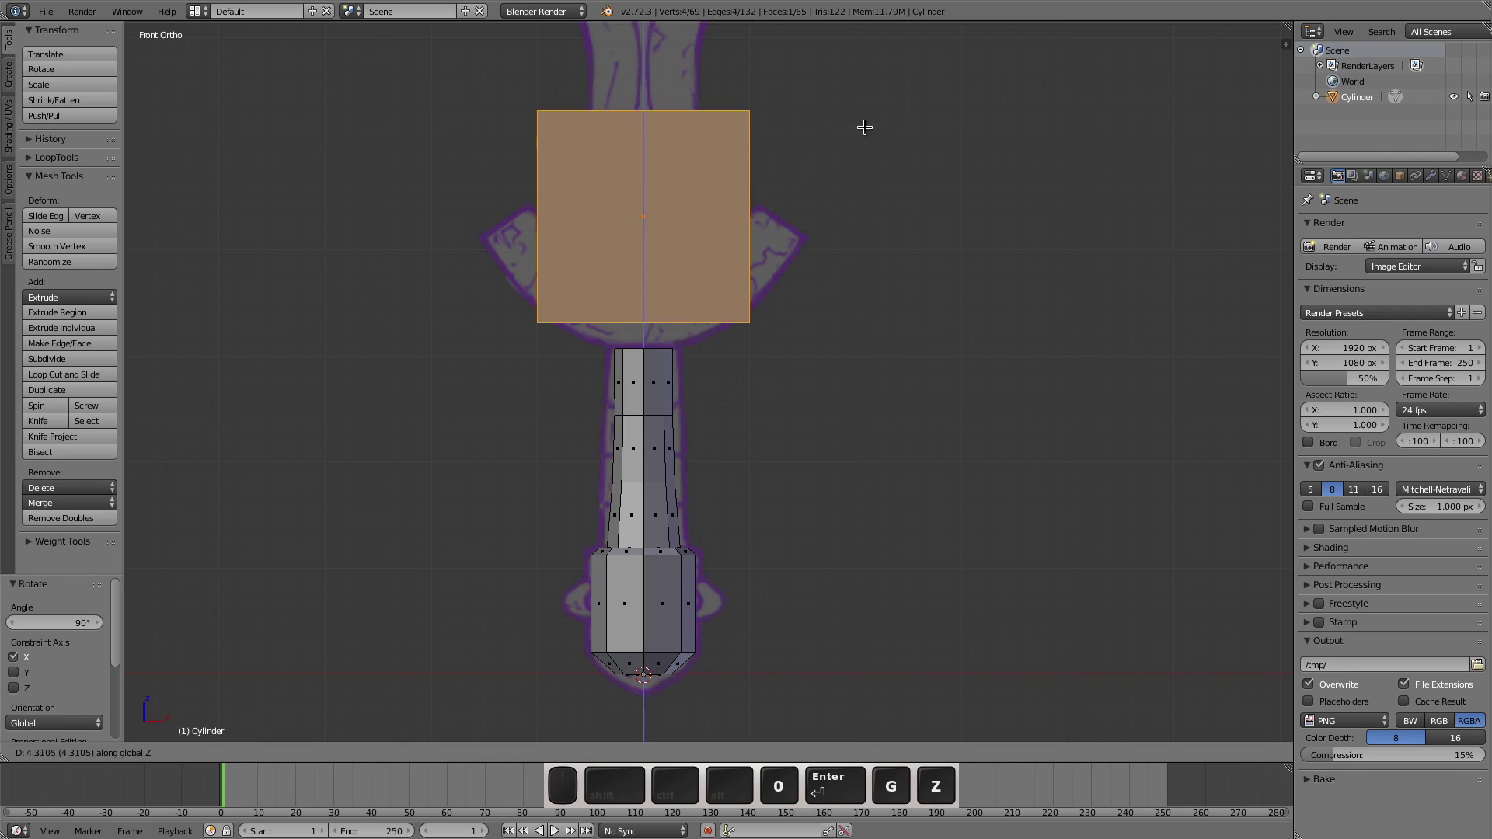
pyautogui.click(809, 172)
# Step: Cut the plane vertically through its centre without sliding and delete the outer vertices of its left half
pyautogui.hotkey('ctrl', 'r')
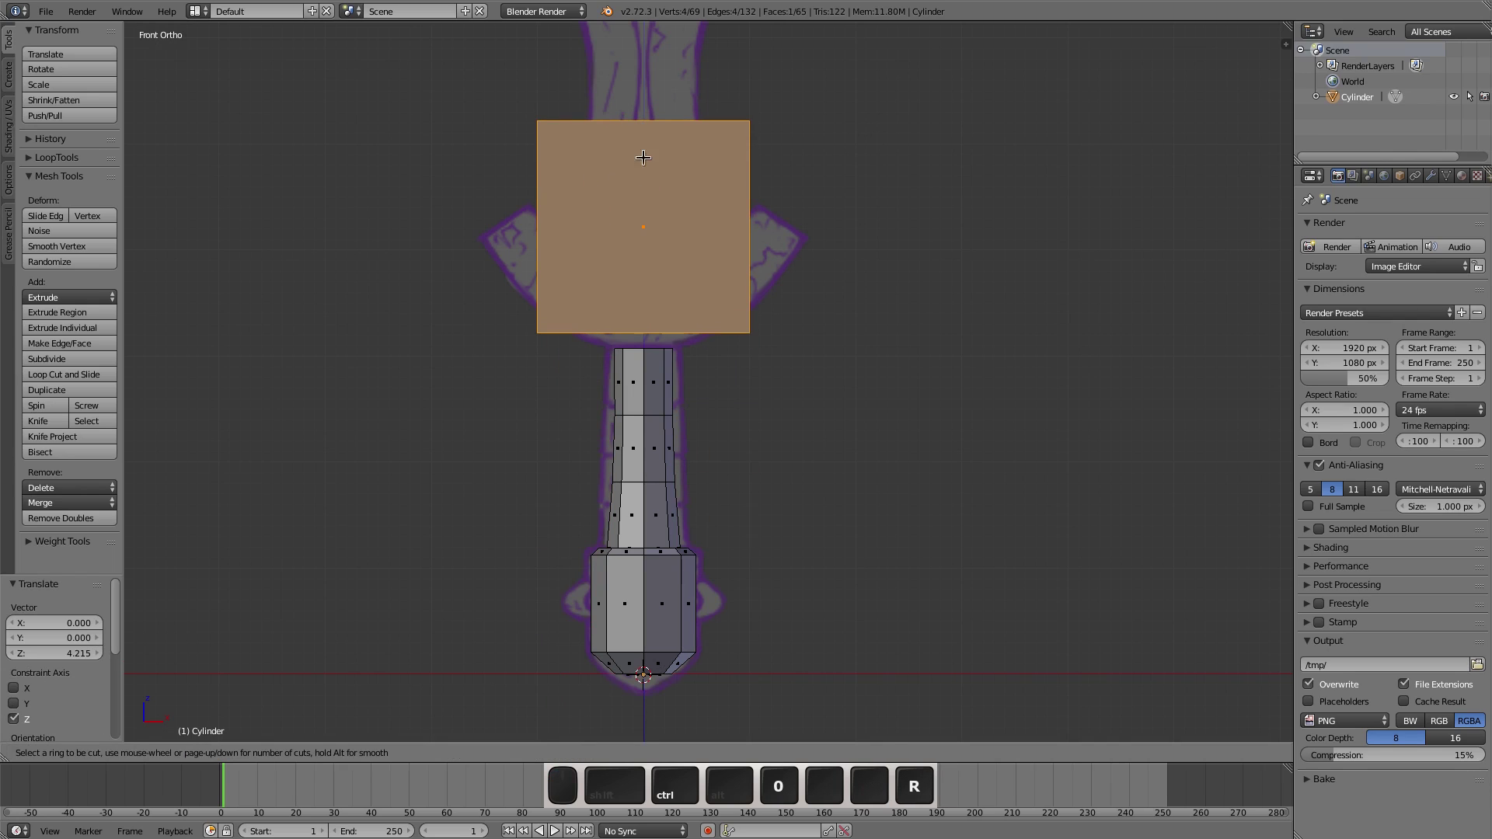
pyautogui.click(645, 125)
pyautogui.rightClick(678, 186)
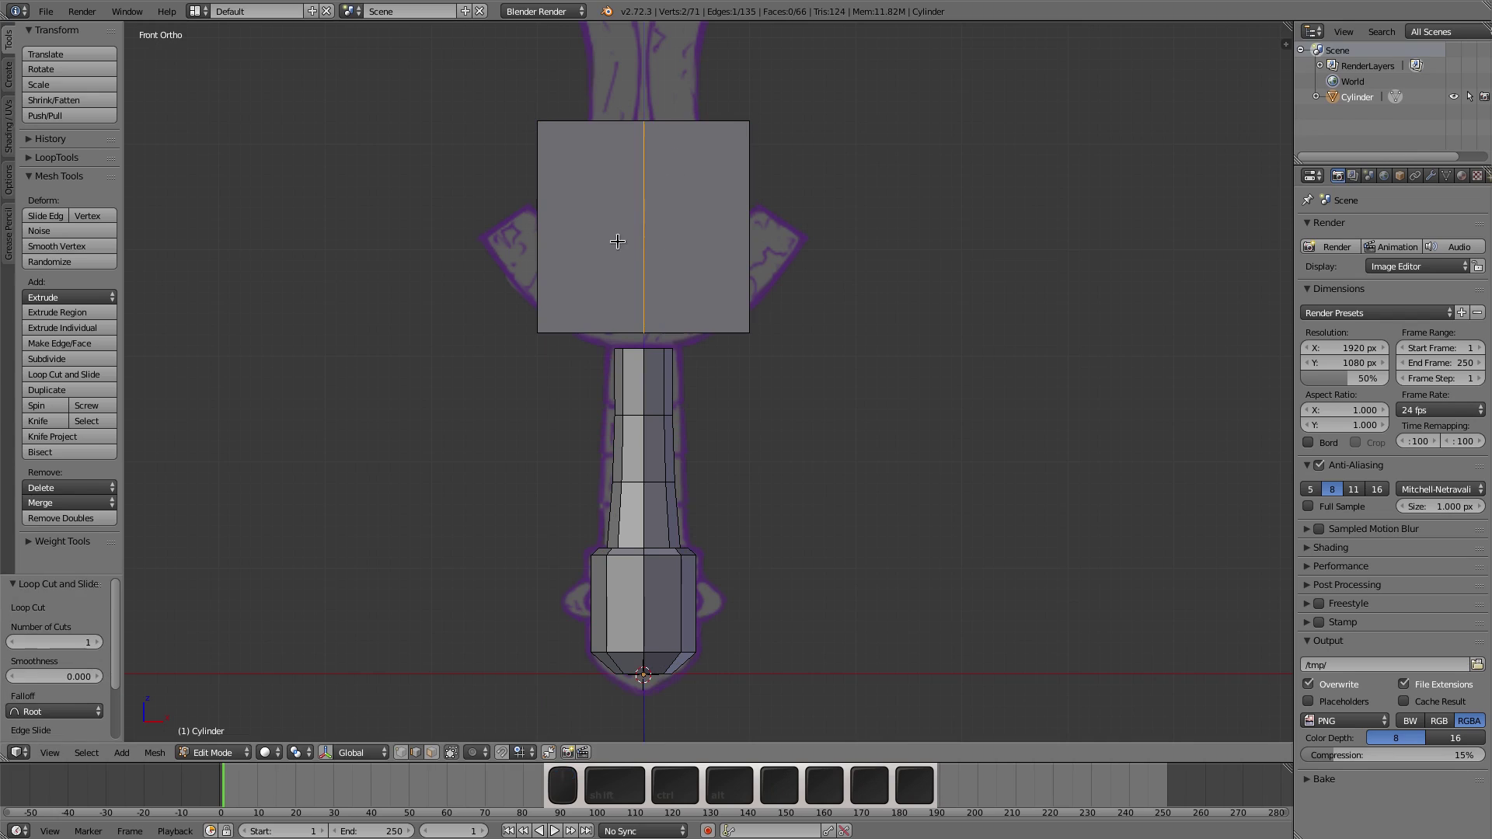
pyautogui.press('x')
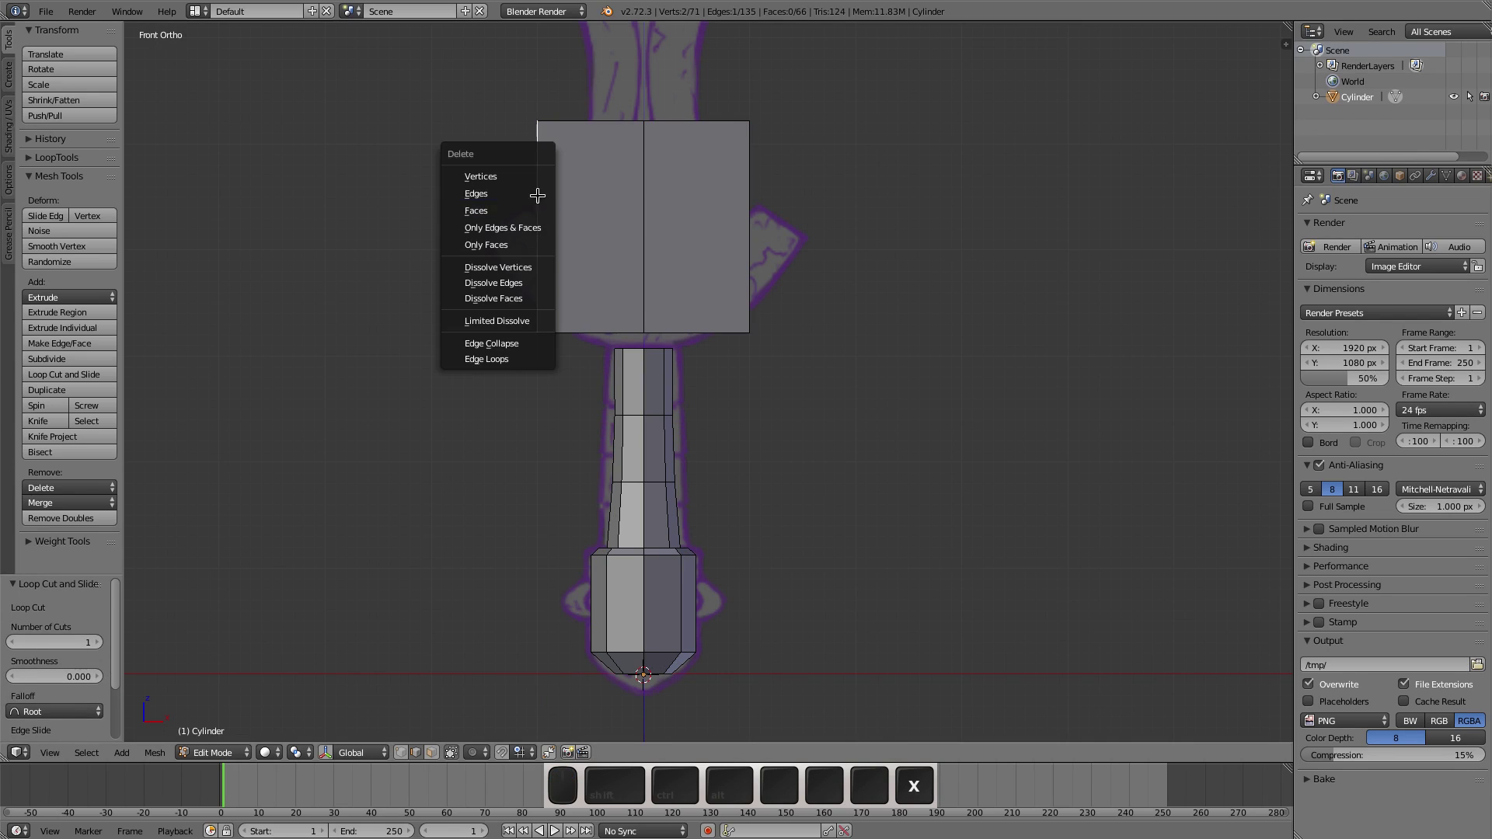
pyautogui.click(536, 172)
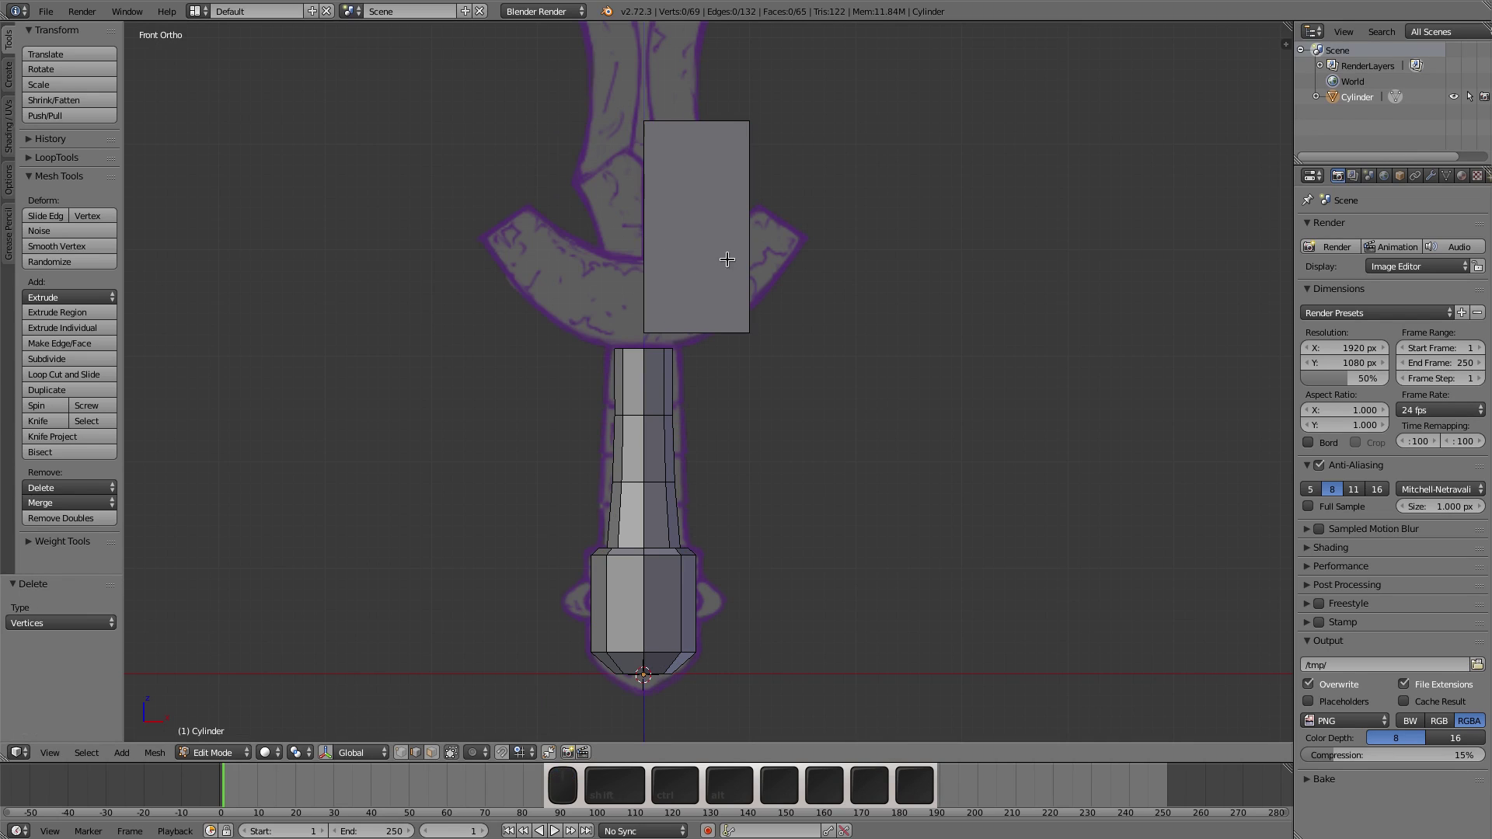
# Step: Lower the half plane's upper edge about 1.35 and its lower edge about 0.15 along Z to match the crossguard's centre height
pyautogui.rightClick(692, 120)
pyautogui.press('g')
pyautogui.press('z')
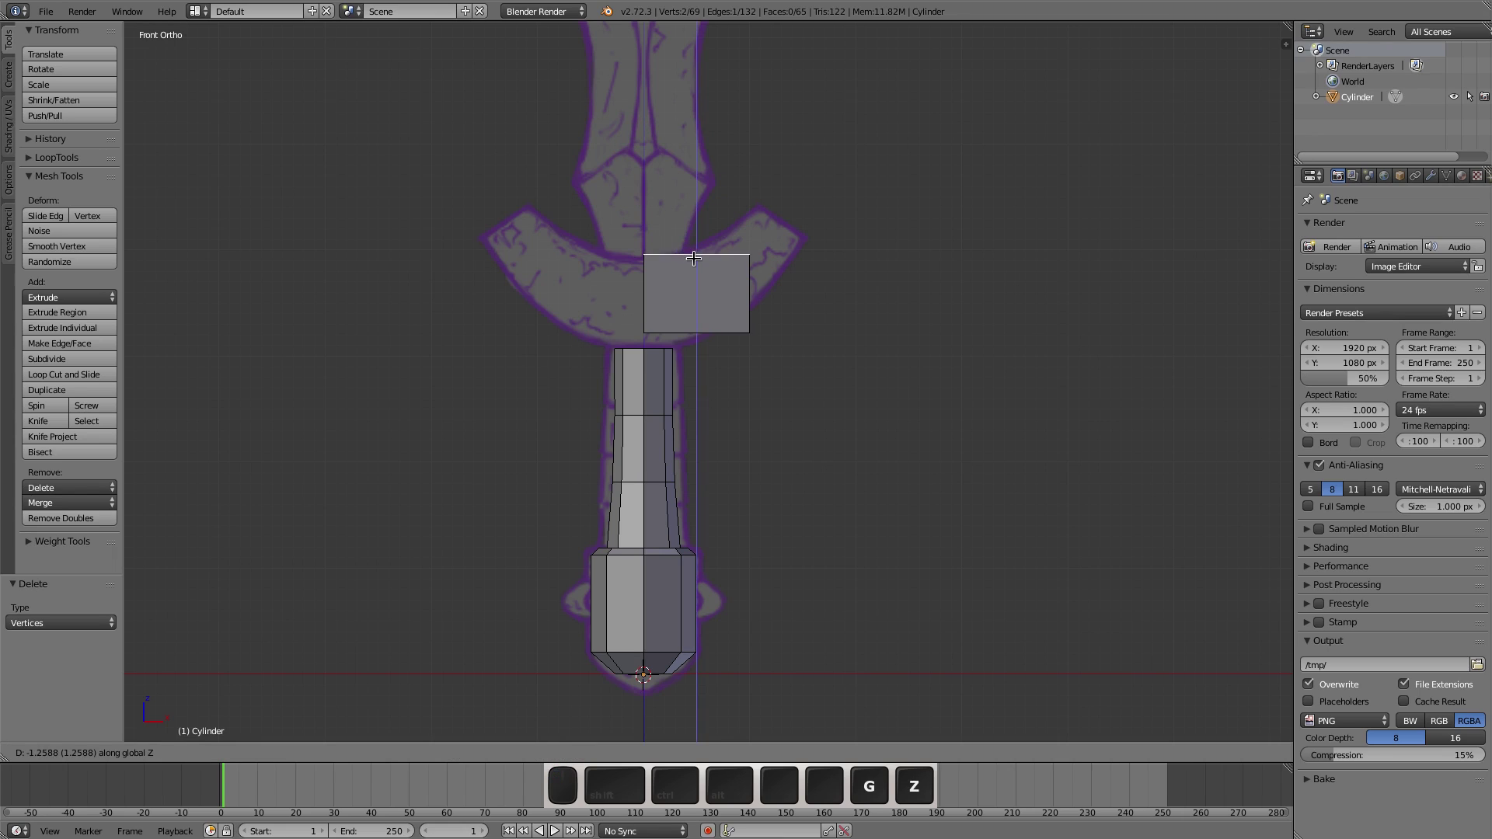
pyautogui.click(692, 262)
pyautogui.rightClick(695, 333)
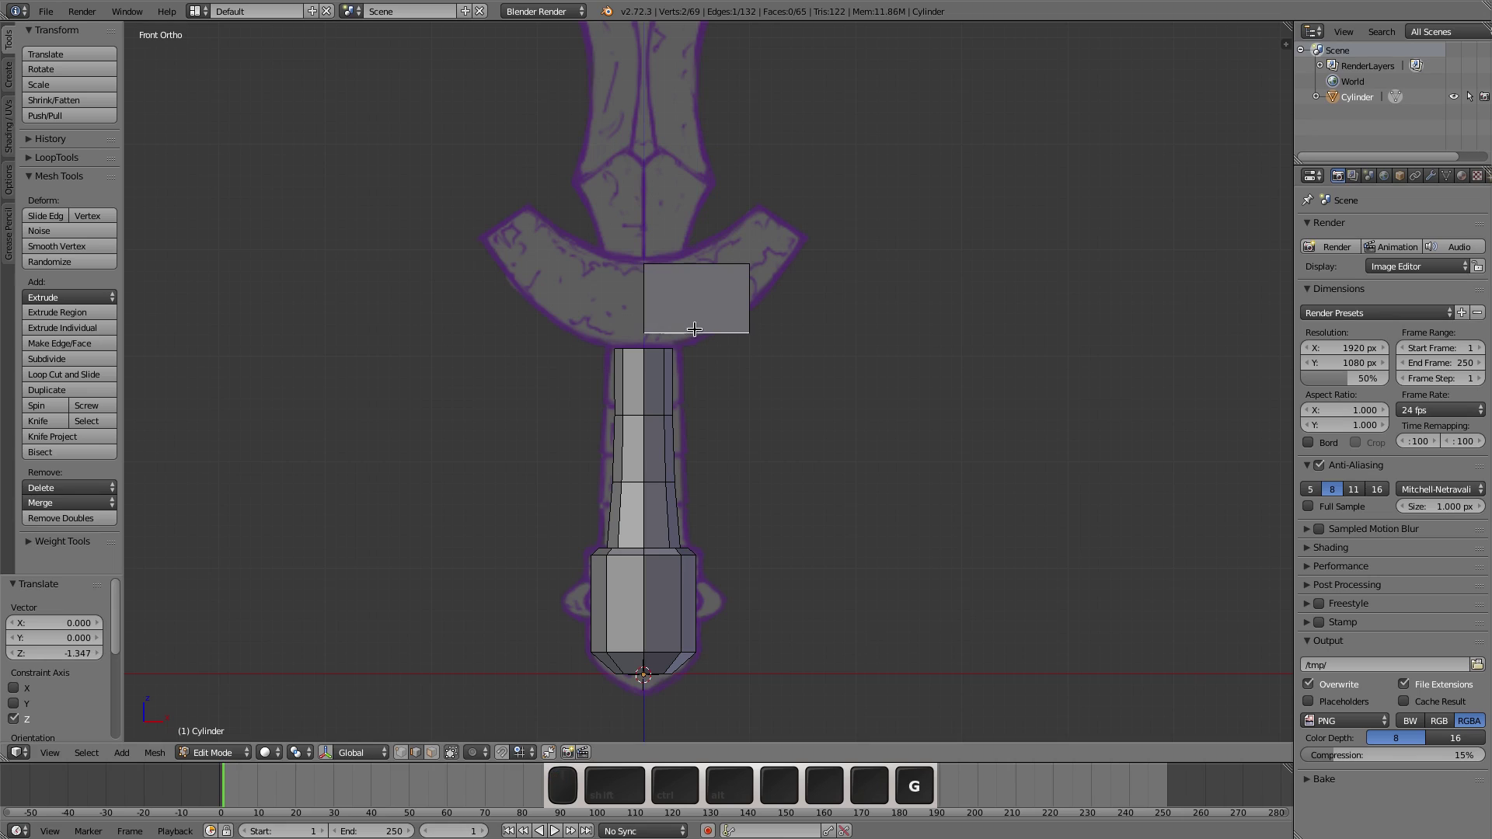
pyautogui.press('g')
pyautogui.press('z')
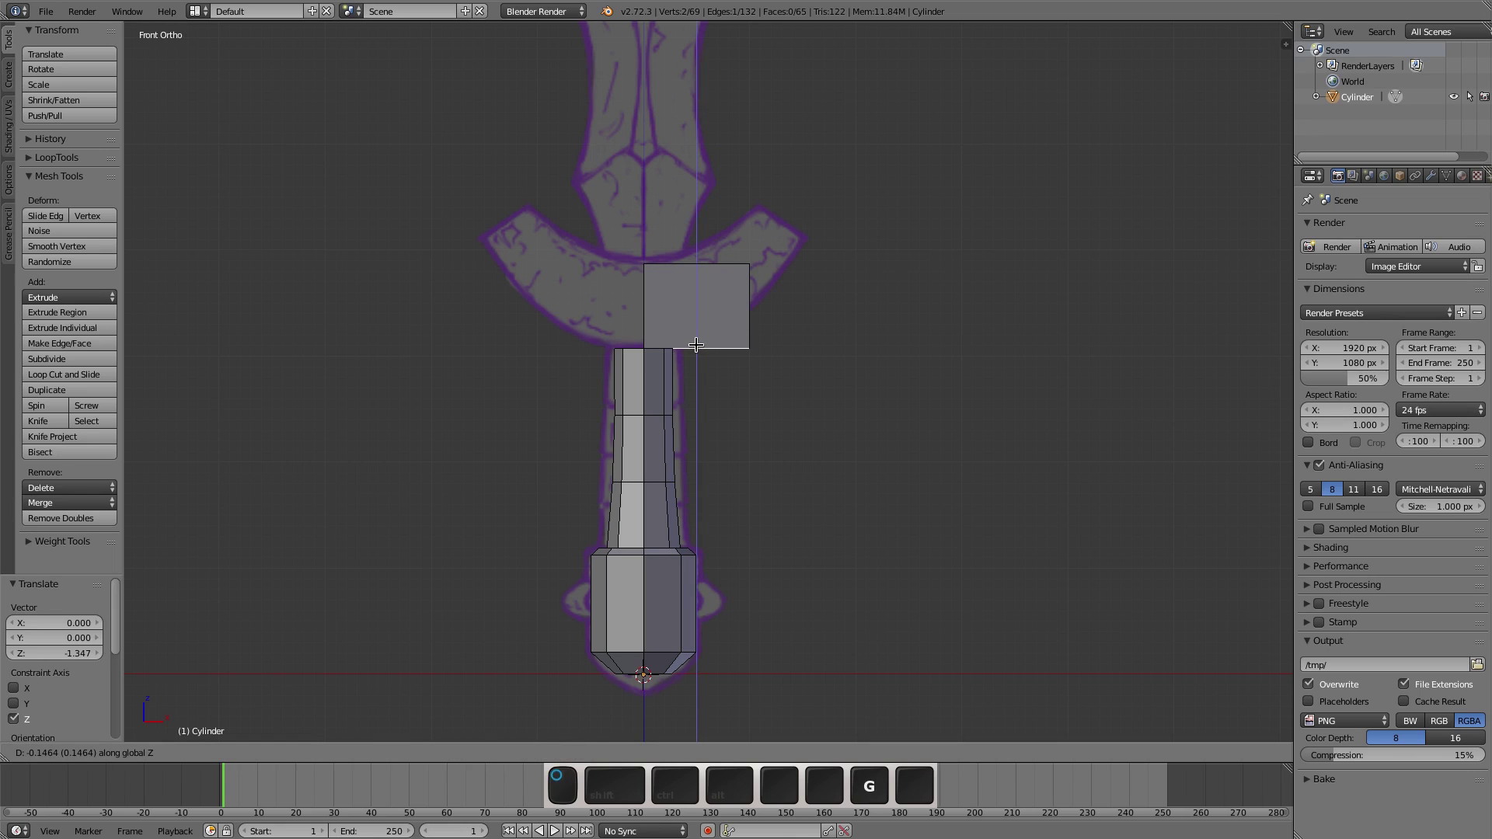
pyautogui.click(695, 344)
# Step: In vertex select mode, move the half plane's two outer corners onto the corners of the sketched crossguard's right tip
pyautogui.hotkey('ctrl', 'Tab')
pyautogui.press('1')
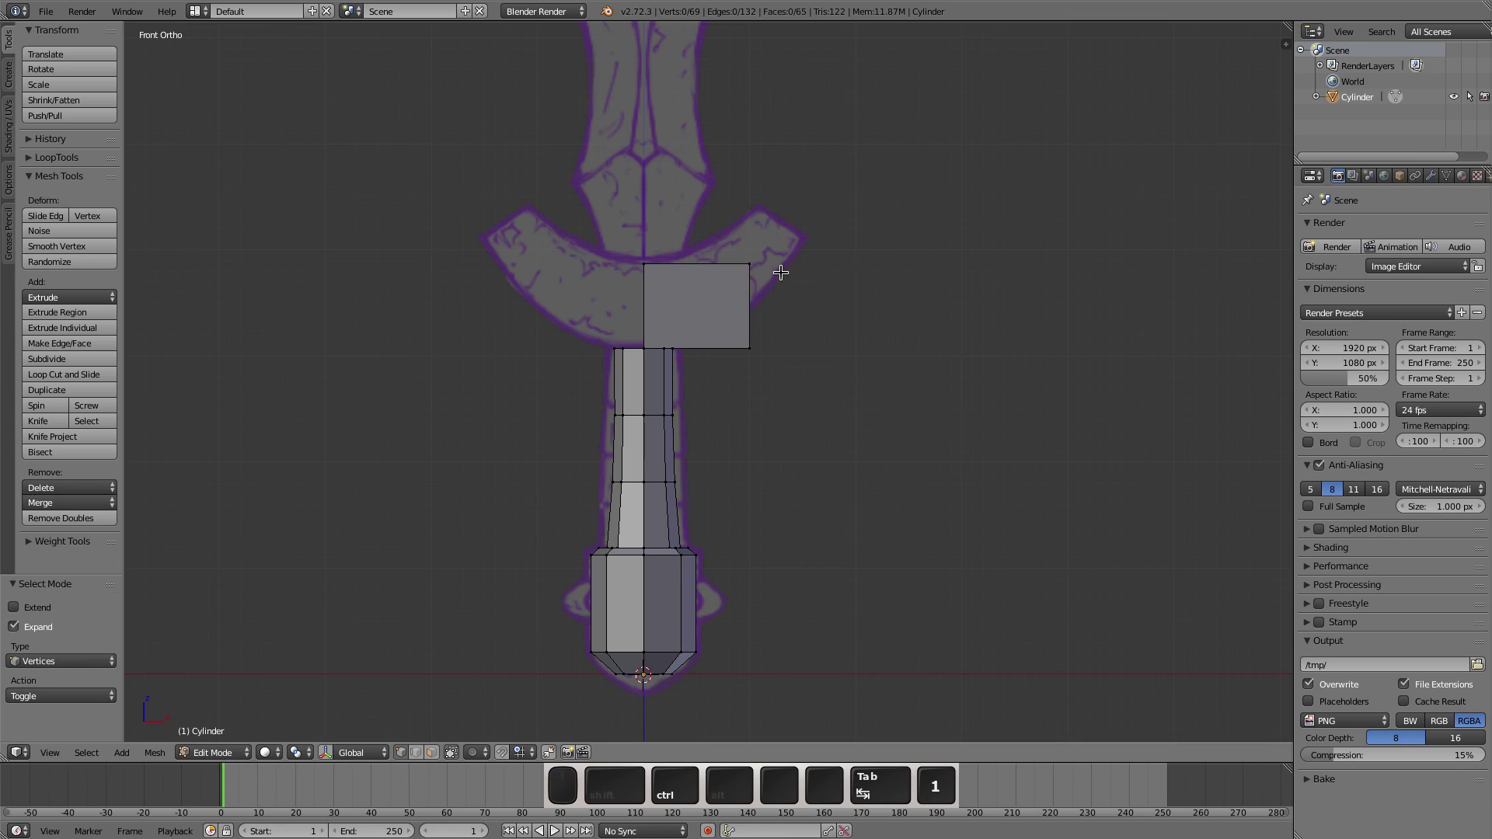
pyautogui.rightClick(751, 264)
pyautogui.press('g')
pyautogui.click(760, 204)
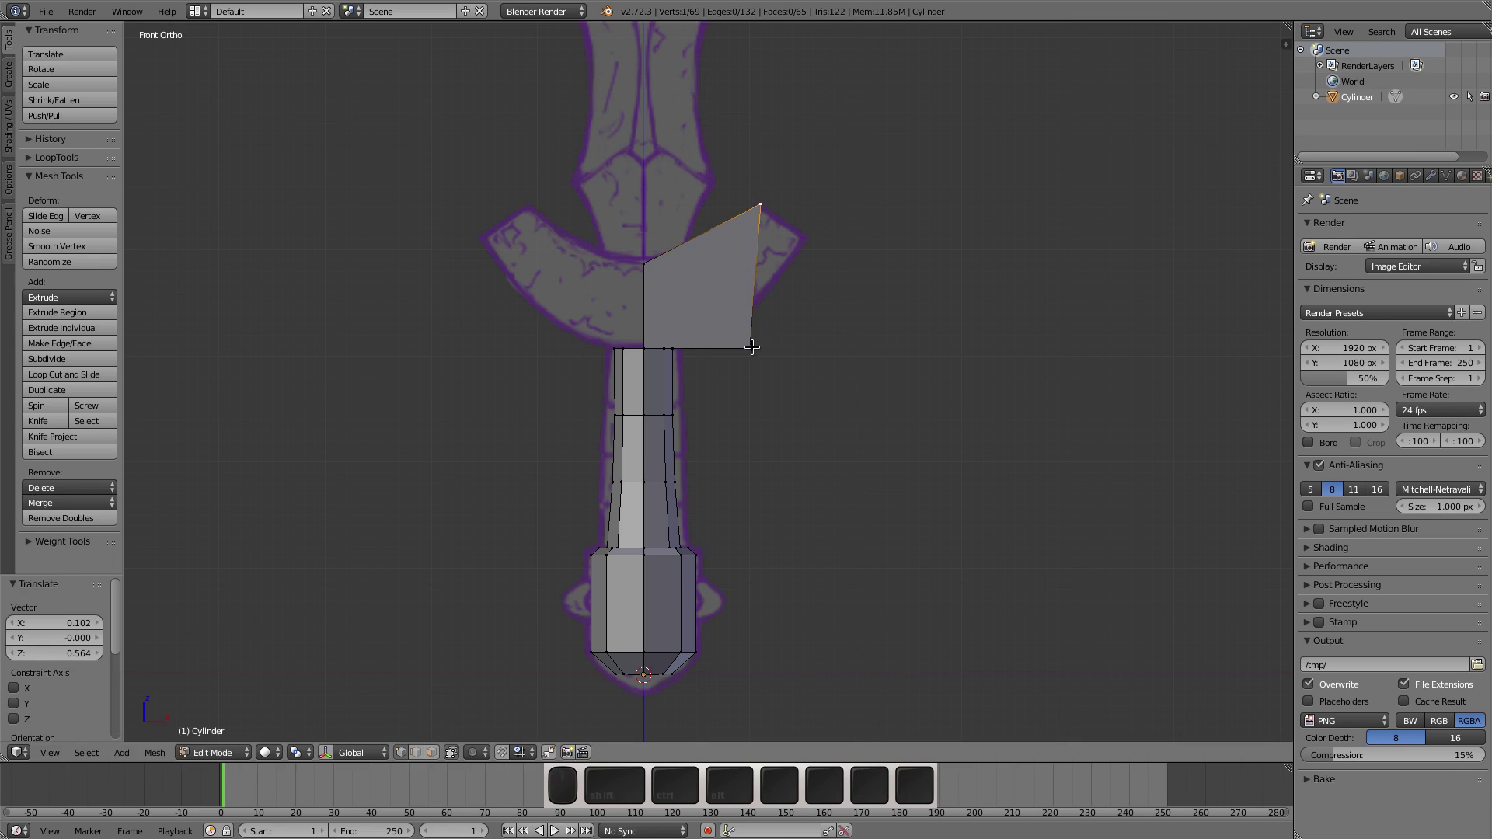
pyautogui.moveTo(751, 347); pyautogui.dragTo(805, 240, button='right')
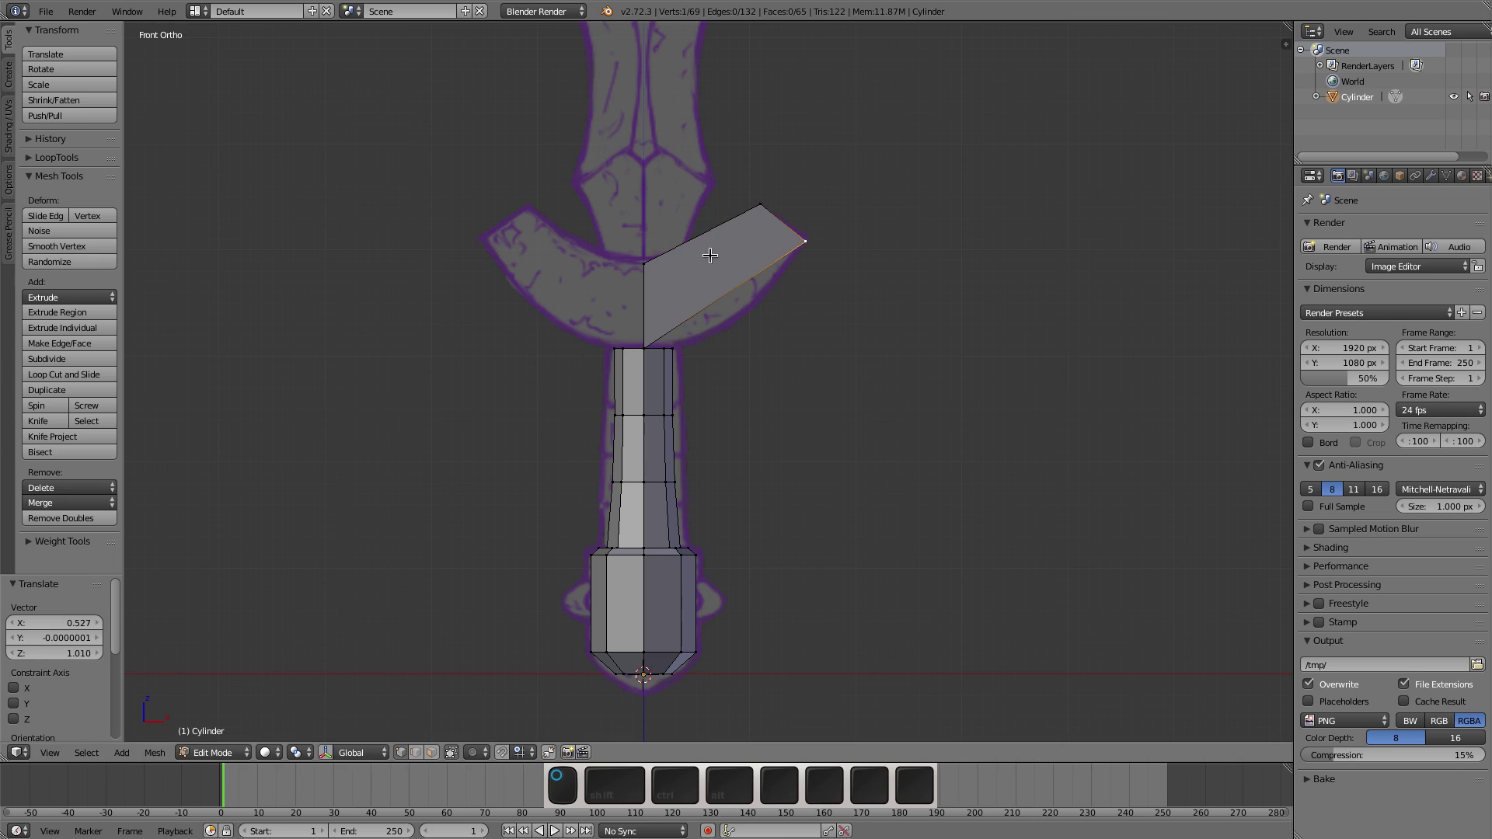
# Step: Add a loop cut across the half guard towards its tip and move the cut's lower and upper vertices to follow the sketch
pyautogui.hotkey('ctrl', 'r')
pyautogui.click(718, 256)
pyautogui.click(729, 257)
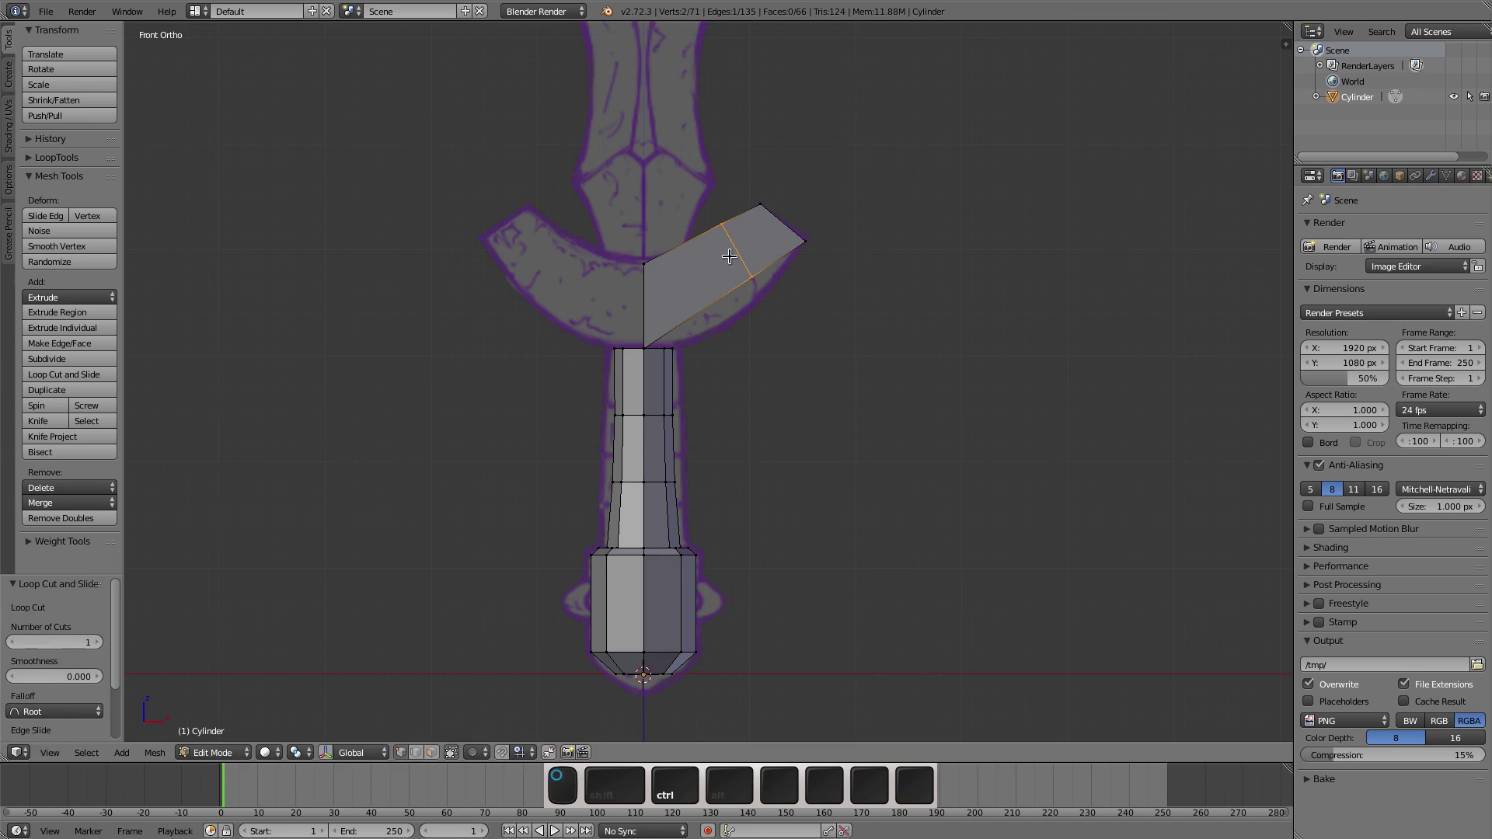
pyautogui.rightClick(752, 276)
pyautogui.press('g')
pyautogui.click(768, 292)
pyautogui.rightClick(720, 226)
pyautogui.press('g')
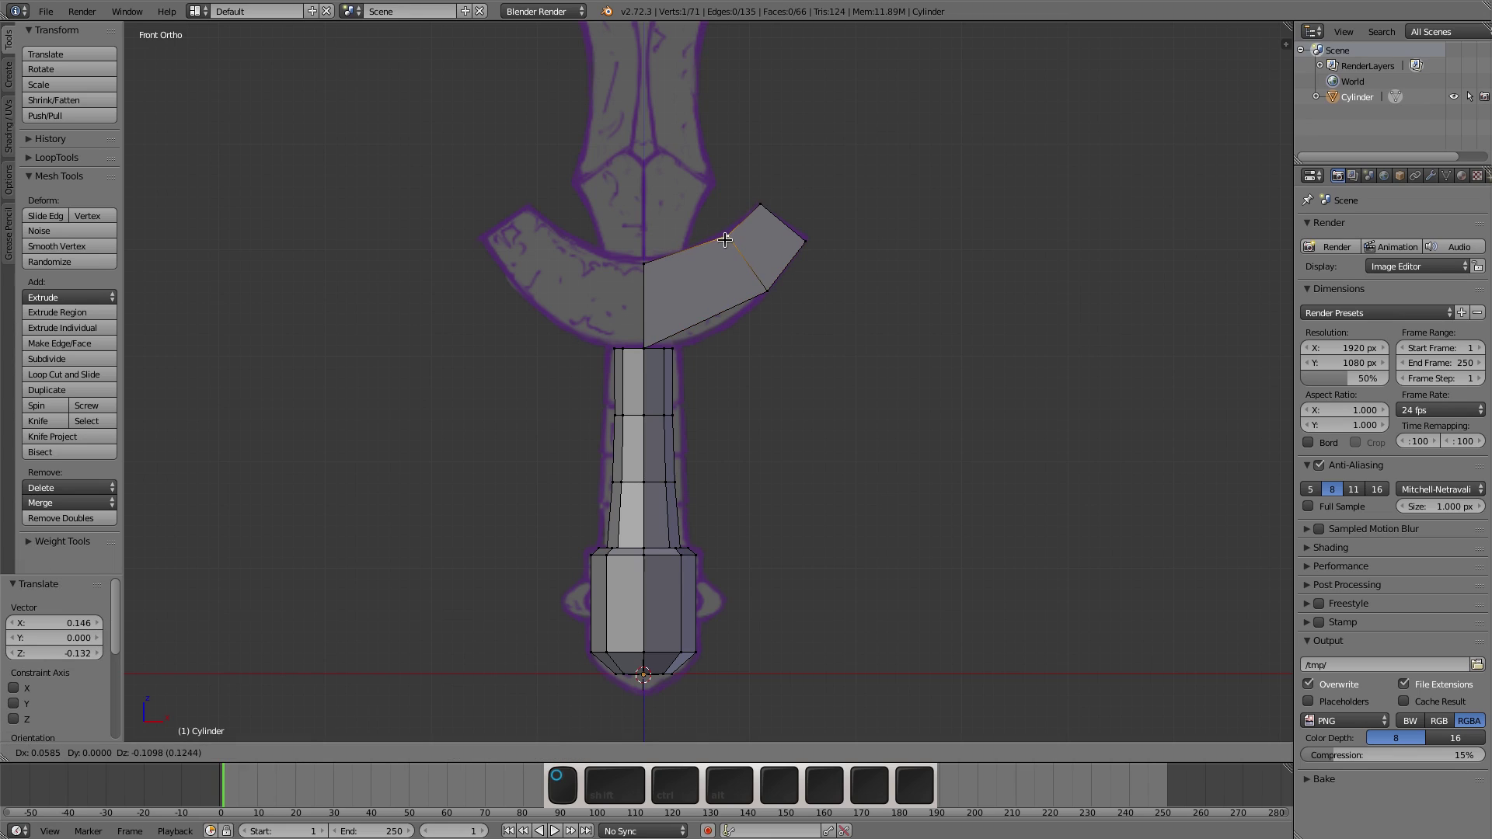
pyautogui.click(725, 240)
# Step: Add another loop cut between the guard's centre and the first cut, and fit its lower and upper vertices to the curve
pyautogui.hotkey('ctrl', 'r')
pyautogui.click(688, 270)
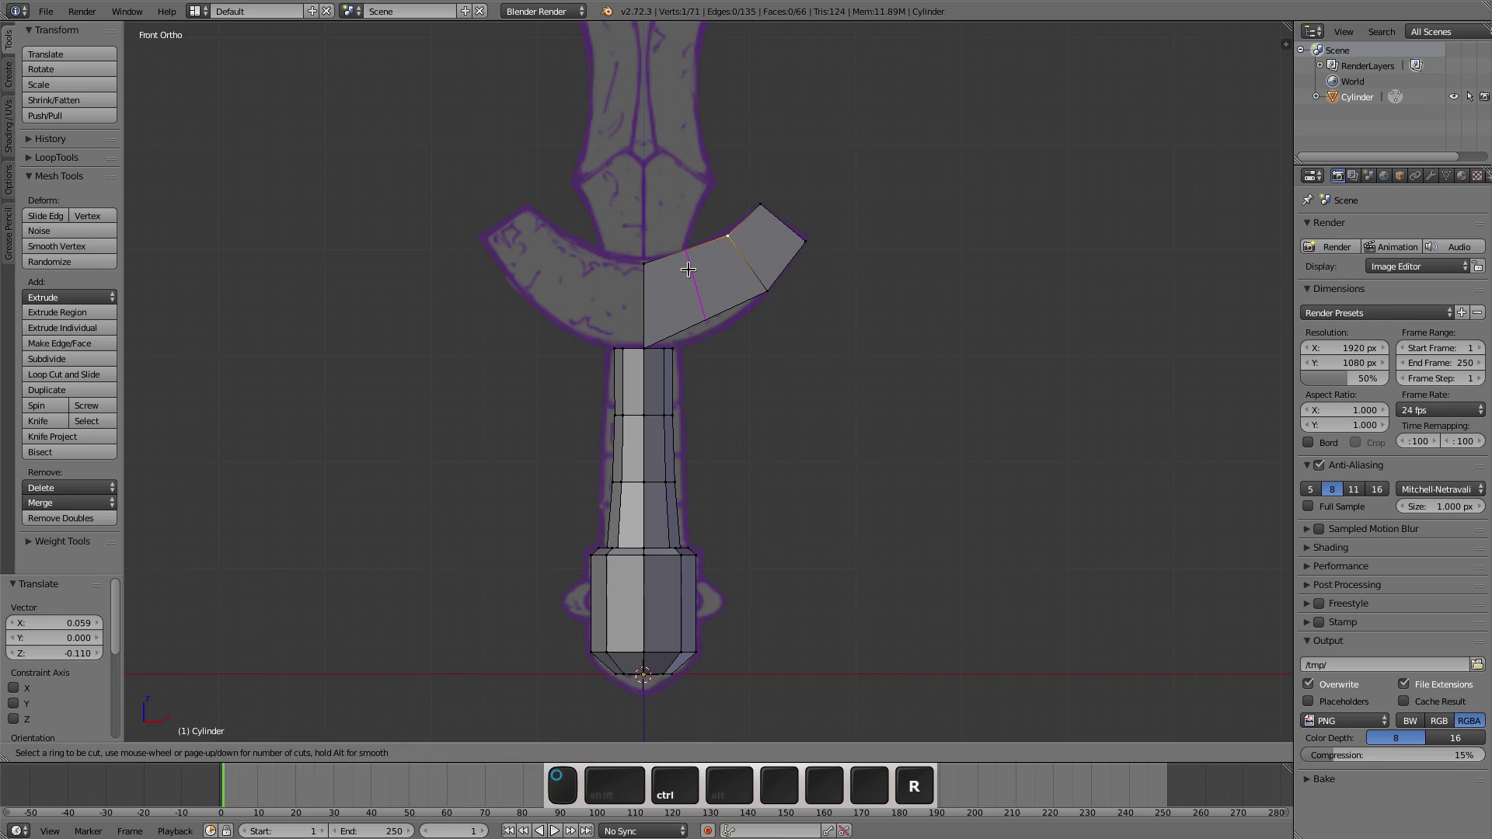
pyautogui.click(688, 272)
pyautogui.rightClick(713, 322)
pyautogui.press('g')
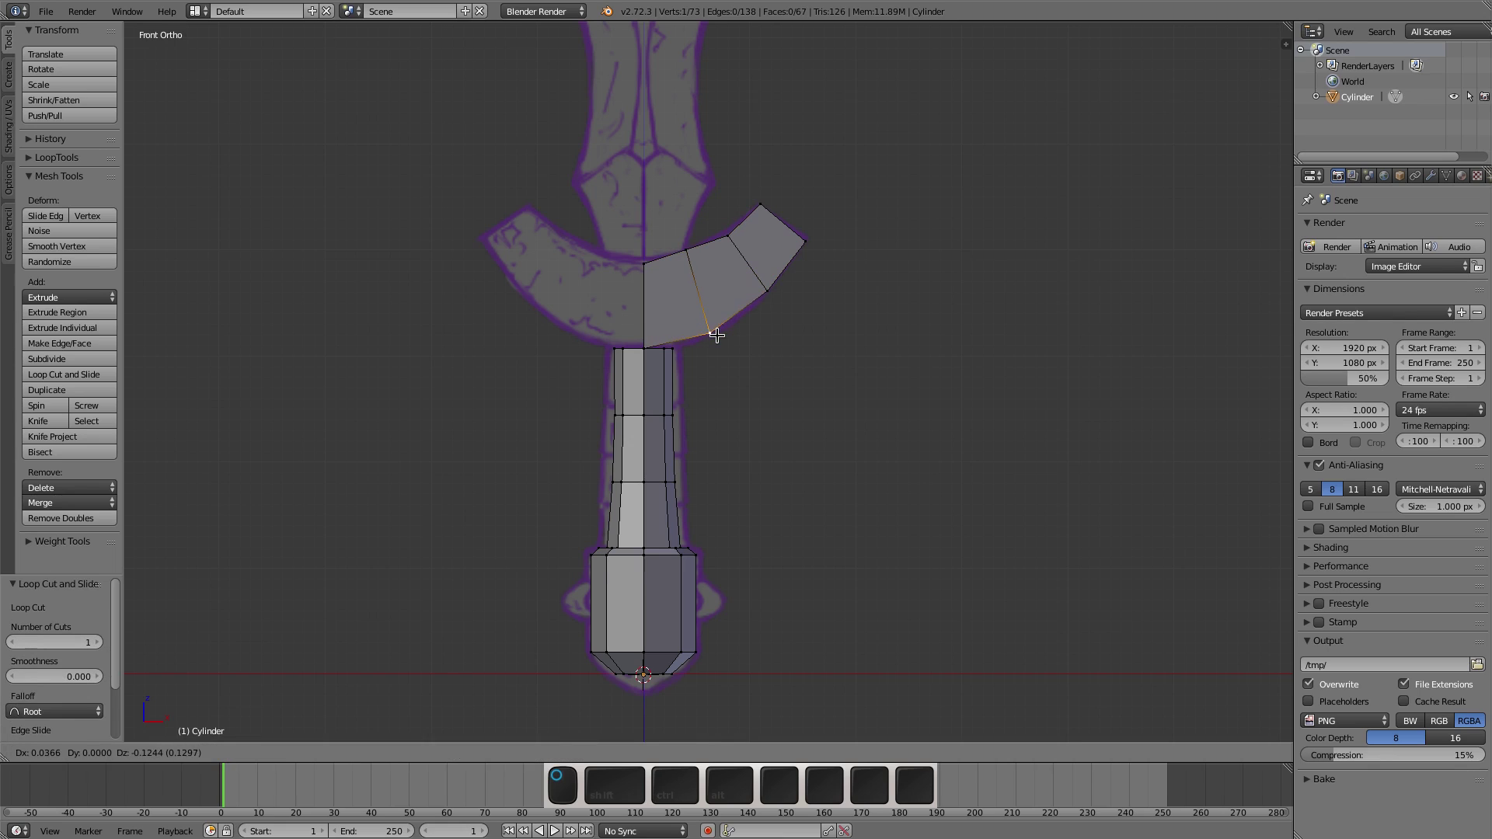
pyautogui.click(715, 332)
pyautogui.rightClick(687, 251)
pyautogui.press('g')
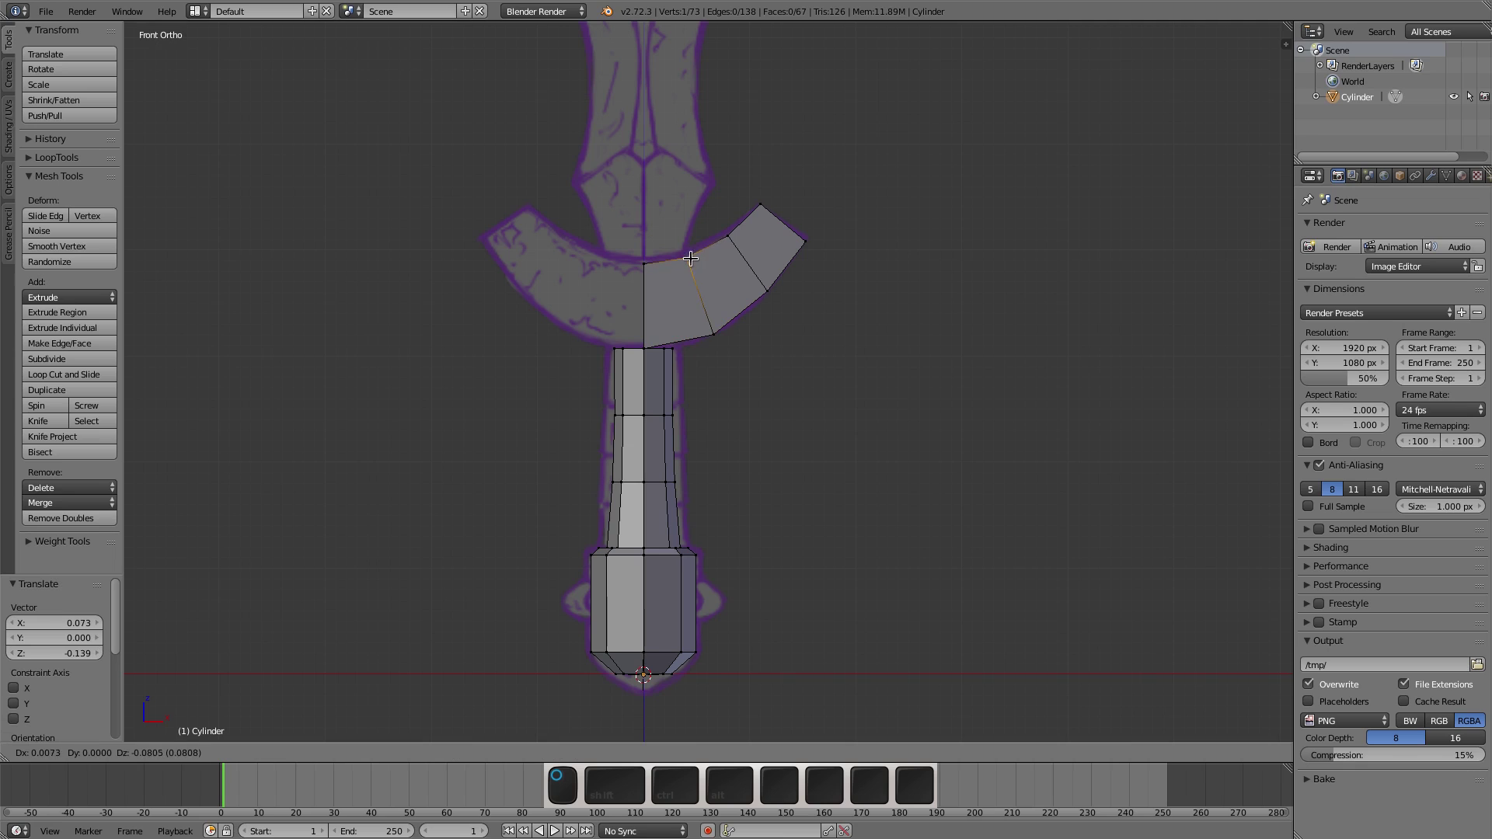
pyautogui.click(710, 260)
# Step: Fine-tune the two inner vertices on the half guard's upper edge so they follow the sketched curve more closely
pyautogui.scroll(4, 710, 260)
pyautogui.scroll(2, 711, 260)
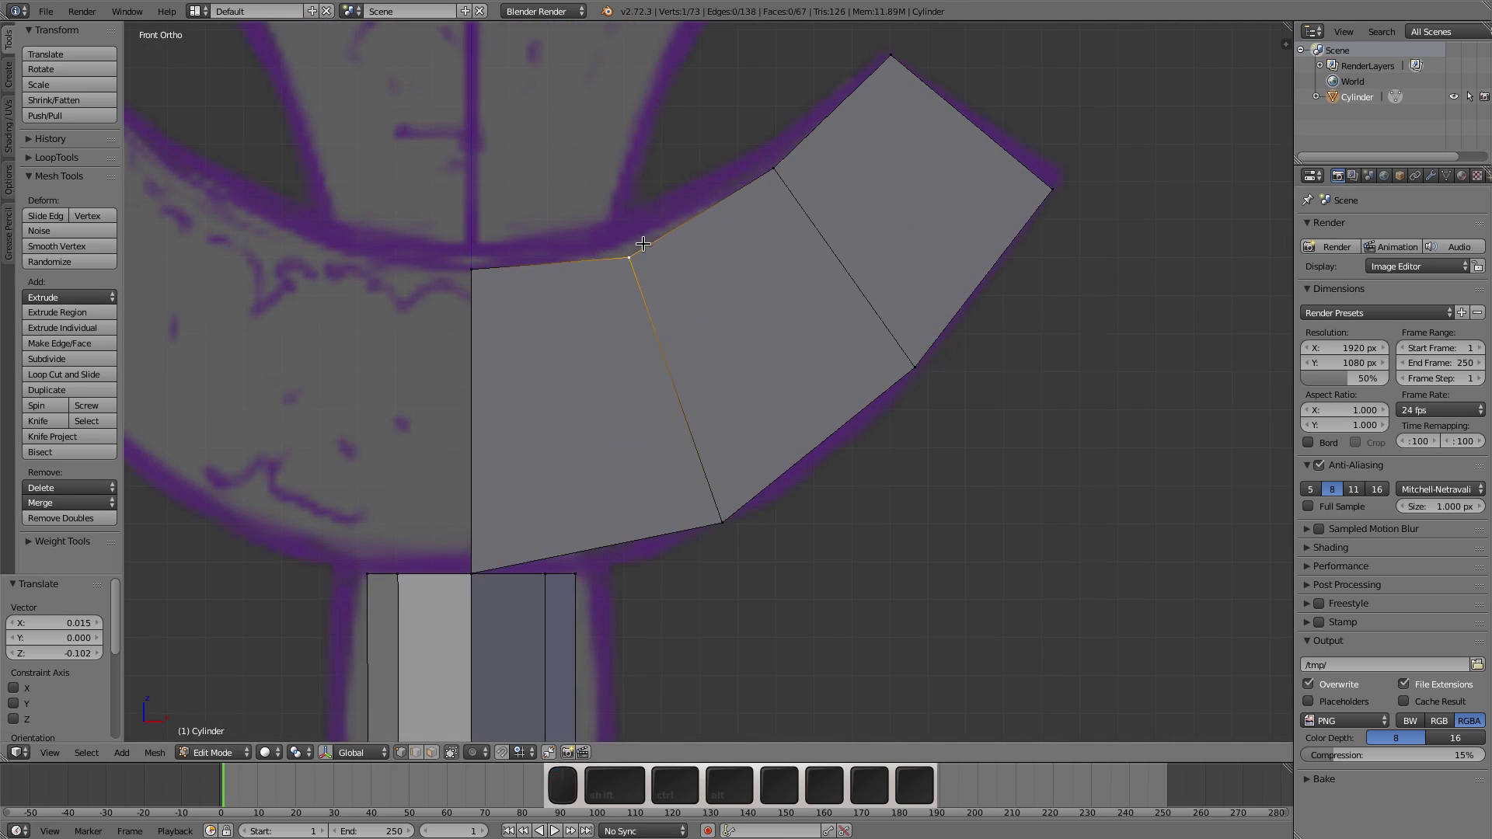
pyautogui.press('g')
pyautogui.click(622, 254)
pyautogui.rightClick(773, 170)
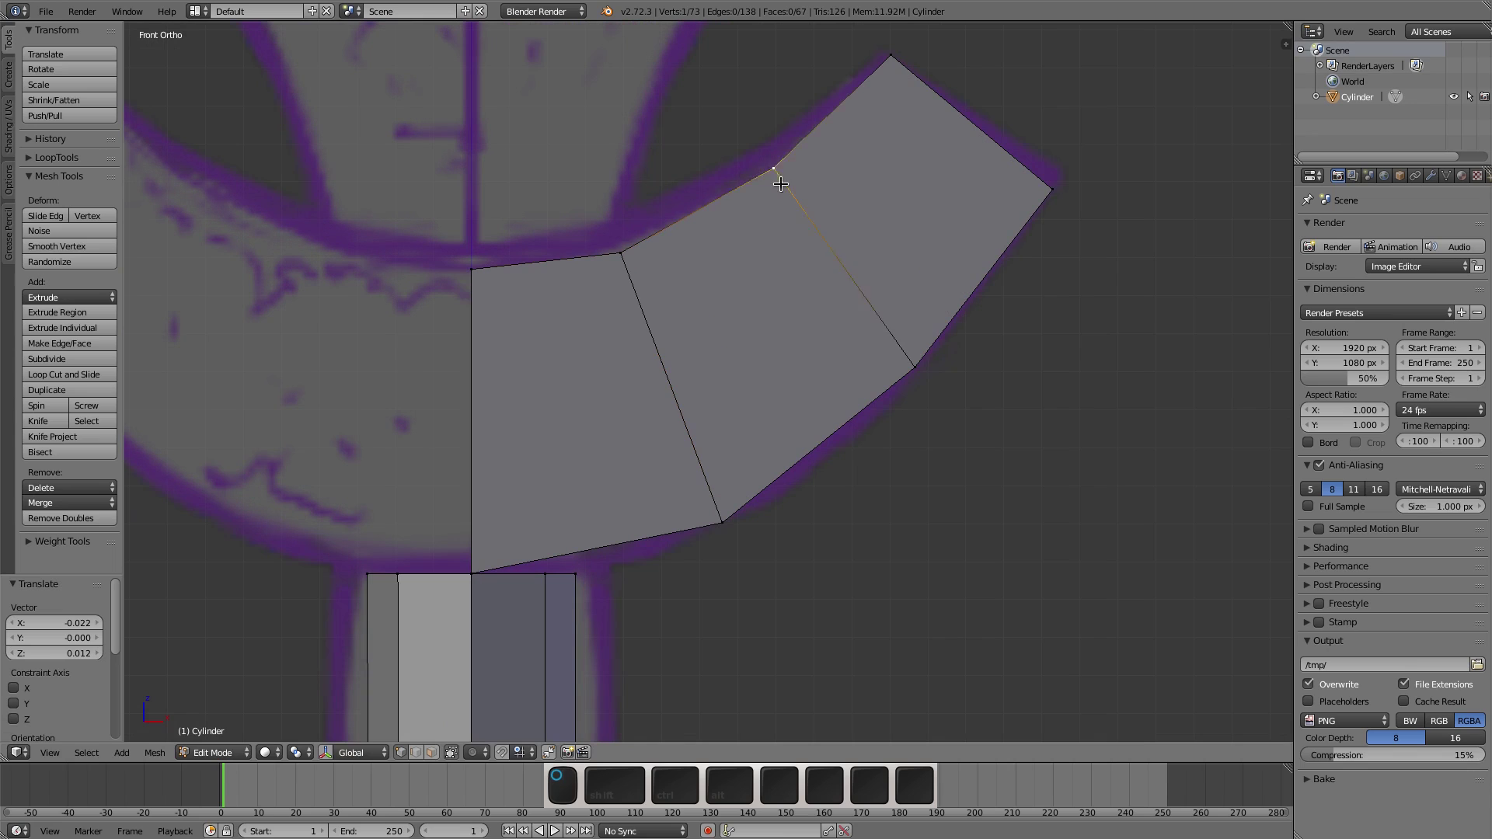
pyautogui.press('g')
pyautogui.click(769, 179)
pyautogui.scroll(-4, 806, 393)
pyautogui.scroll(-3, 825, 397)
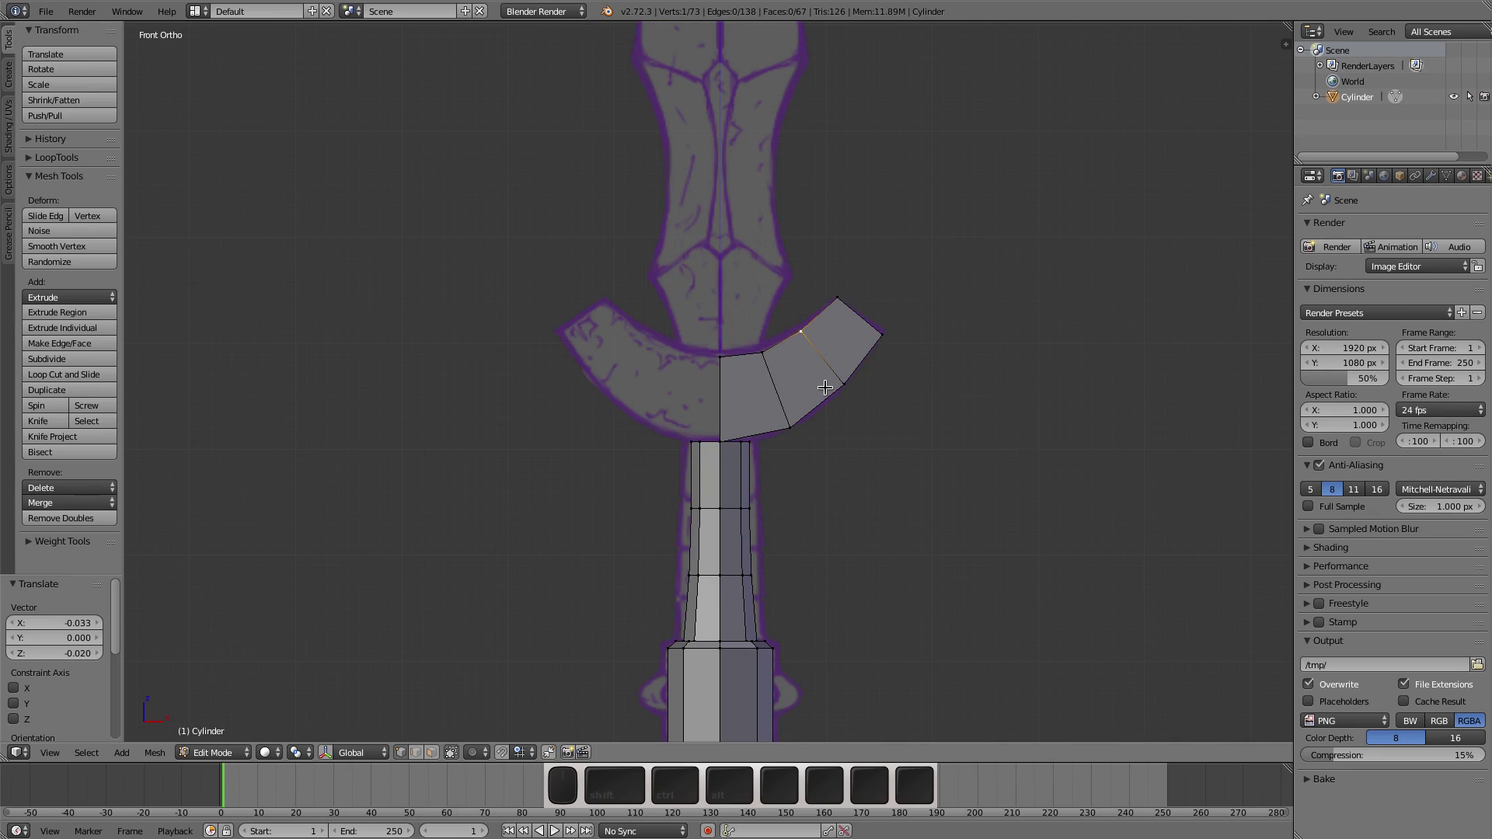
# Step: In face select mode, select all linked faces of the half guard and snap the 3D cursor to the world centre
pyautogui.hotkey('ctrl', 'Tab')
pyautogui.press('3')
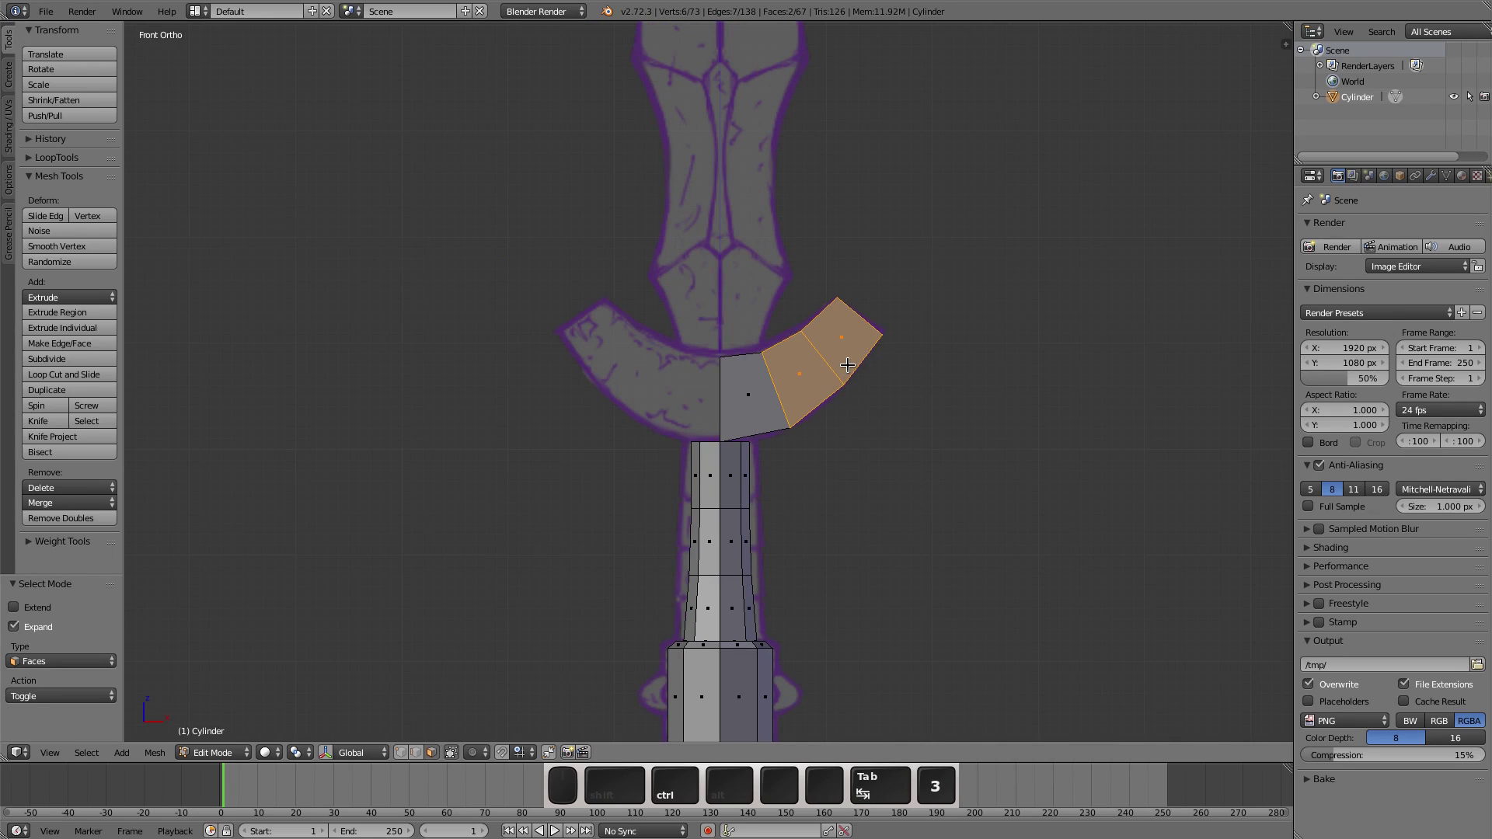
pyautogui.press('l')
pyautogui.keyDown('shift'); pyautogui.moveTo(855, 426); pyautogui.dragTo(755, 283, button='middle'); pyautogui.keyUp('shift')
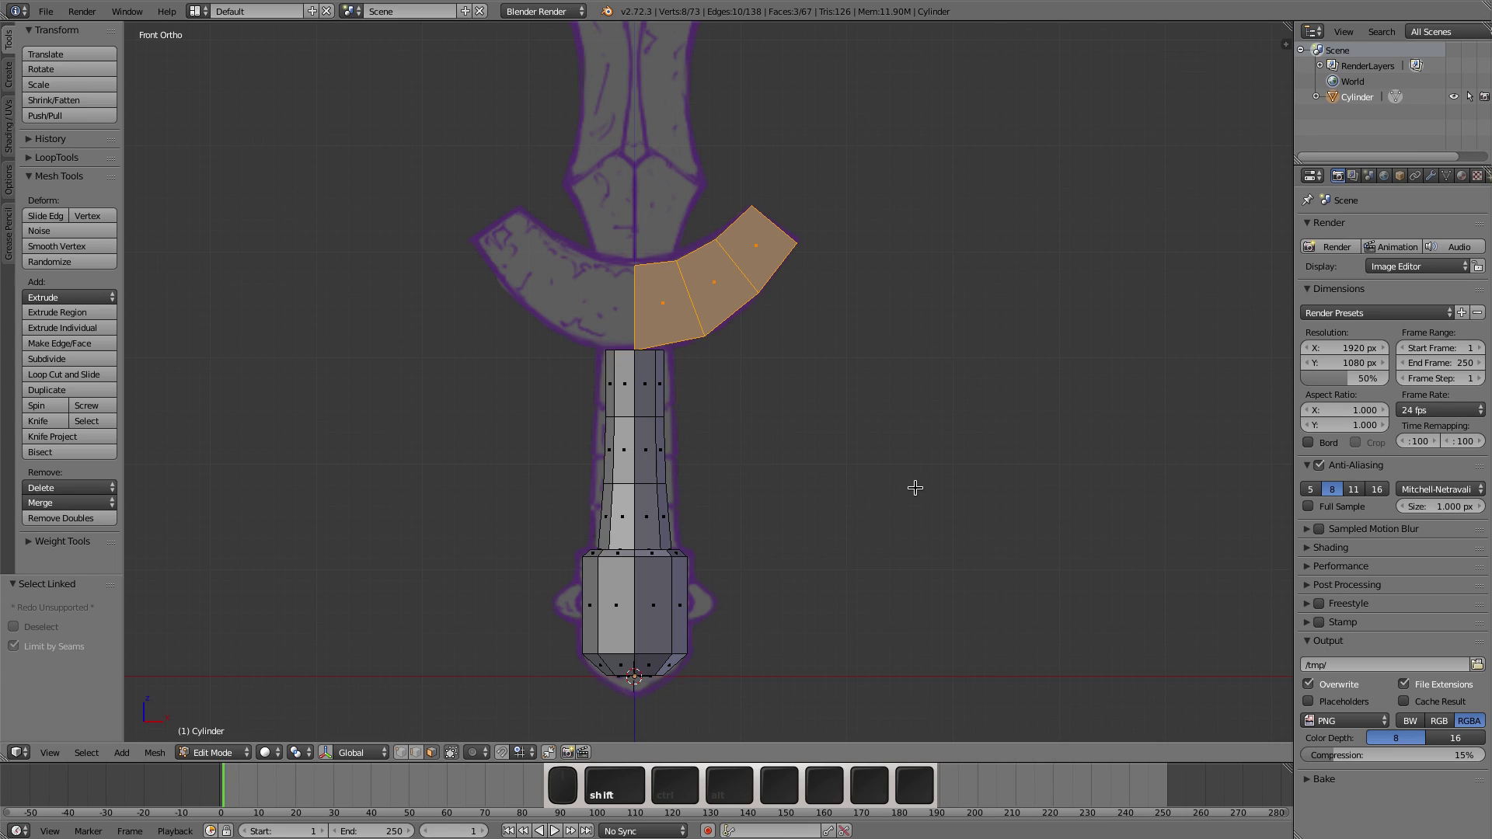
pyautogui.hotkey('shift', 's')
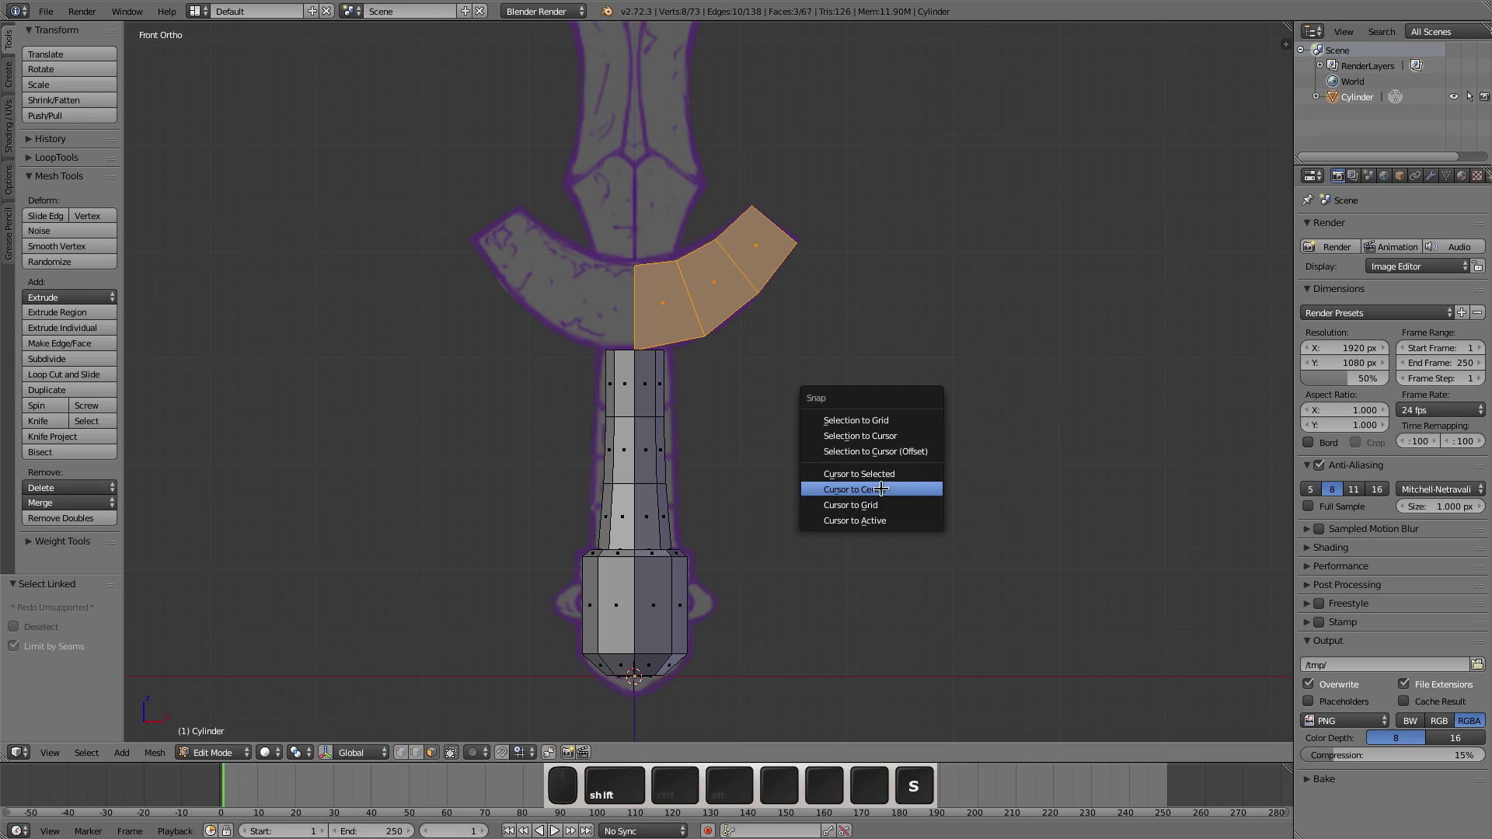
pyautogui.click(873, 493)
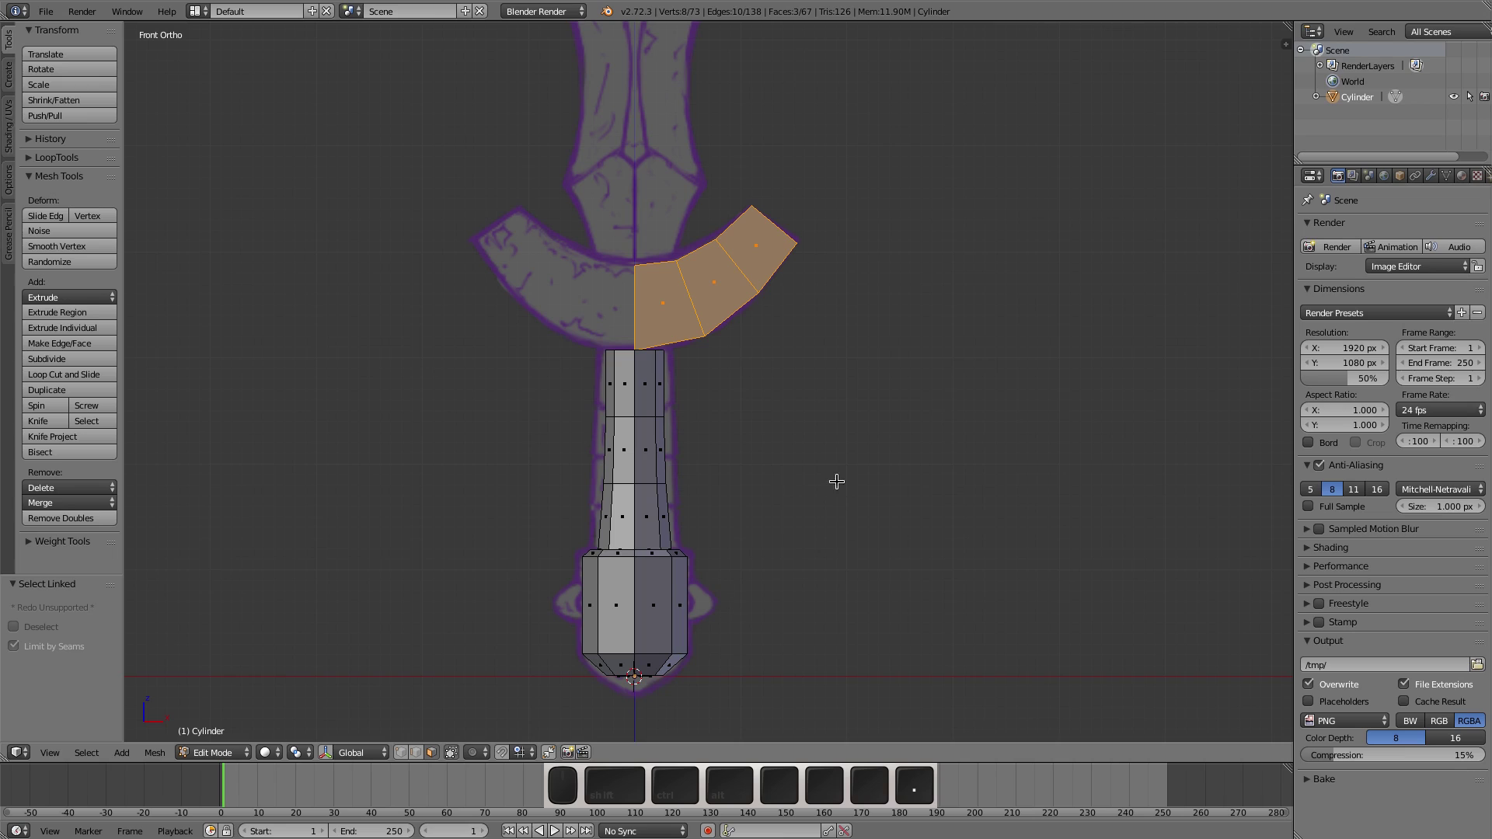
# Step: Set the pivot point to the 3D cursor and duplicate the half guard in place without offset
pyautogui.hotkey('ctrl', '.')
pyautogui.click(986, 482)
pyautogui.click(287, 755)
pyautogui.click(308, 711)
pyautogui.hotkey('shift', 'd')
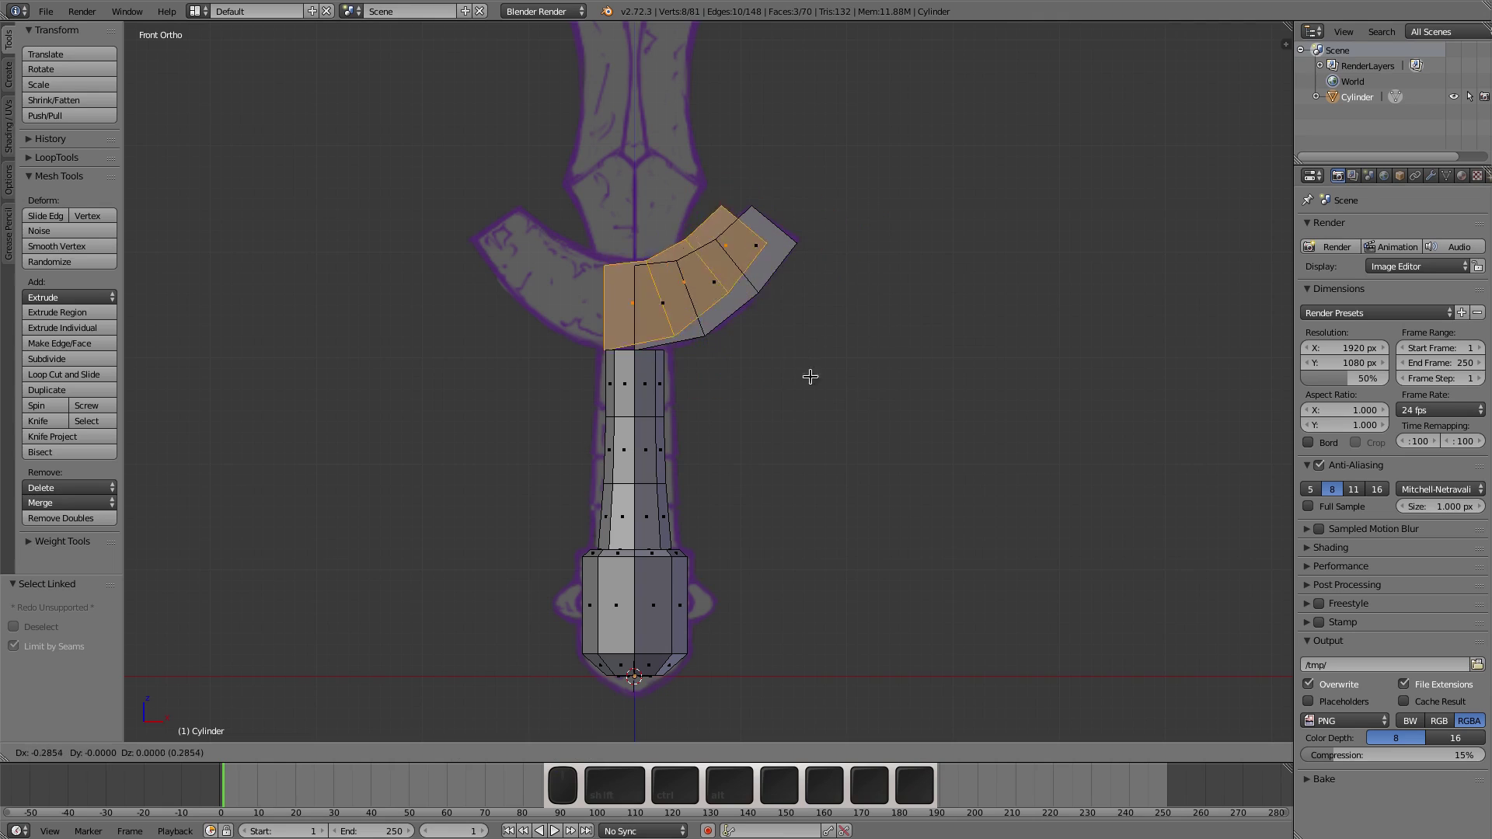
pyautogui.rightClick(911, 354)
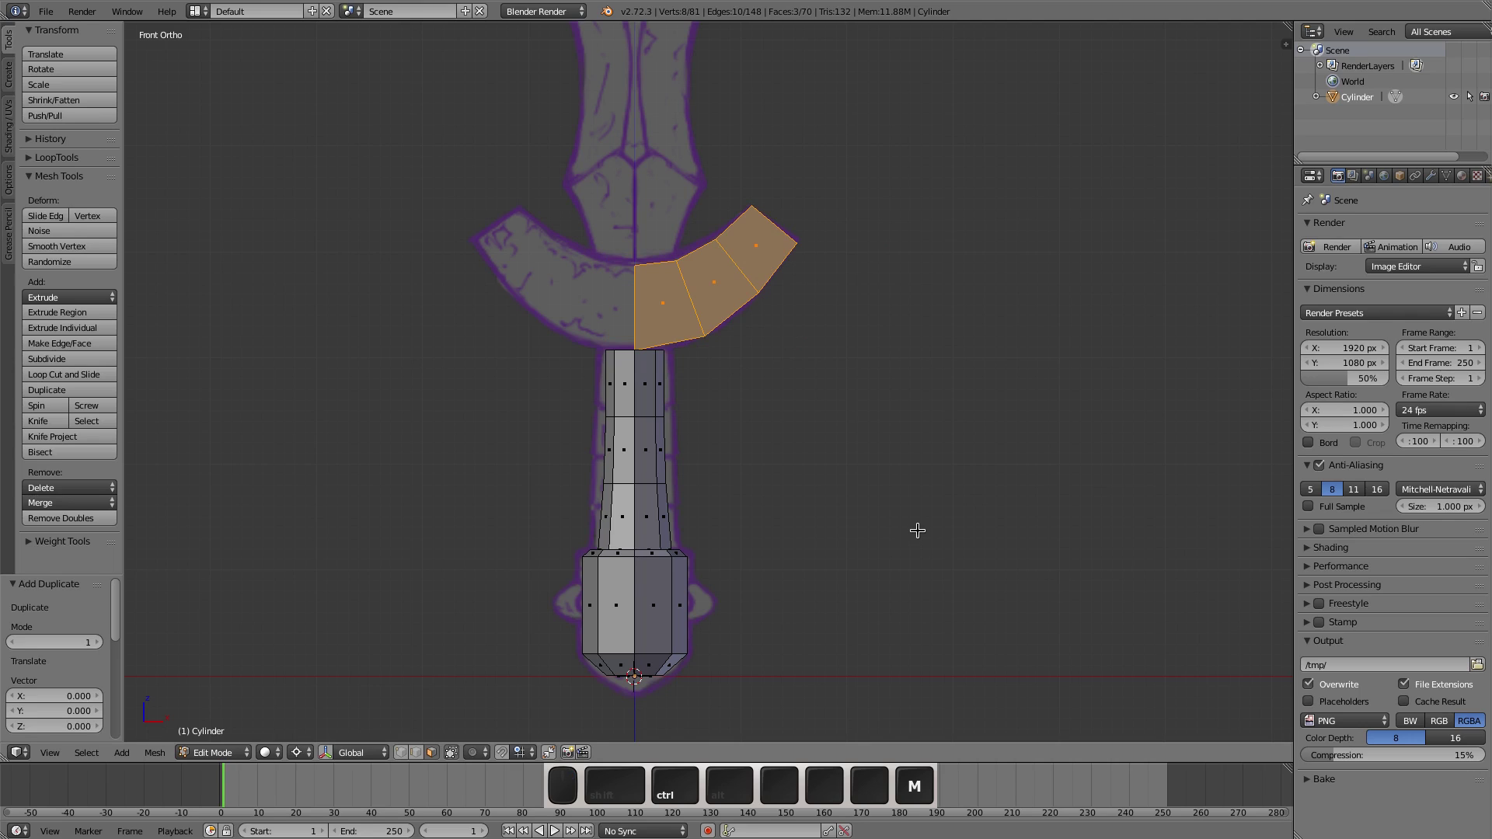
# Step: Mirror the duplicated half guard along the global X axis, and remove the double vertices across both linked halves
pyautogui.hotkey('ctrl', 'm')
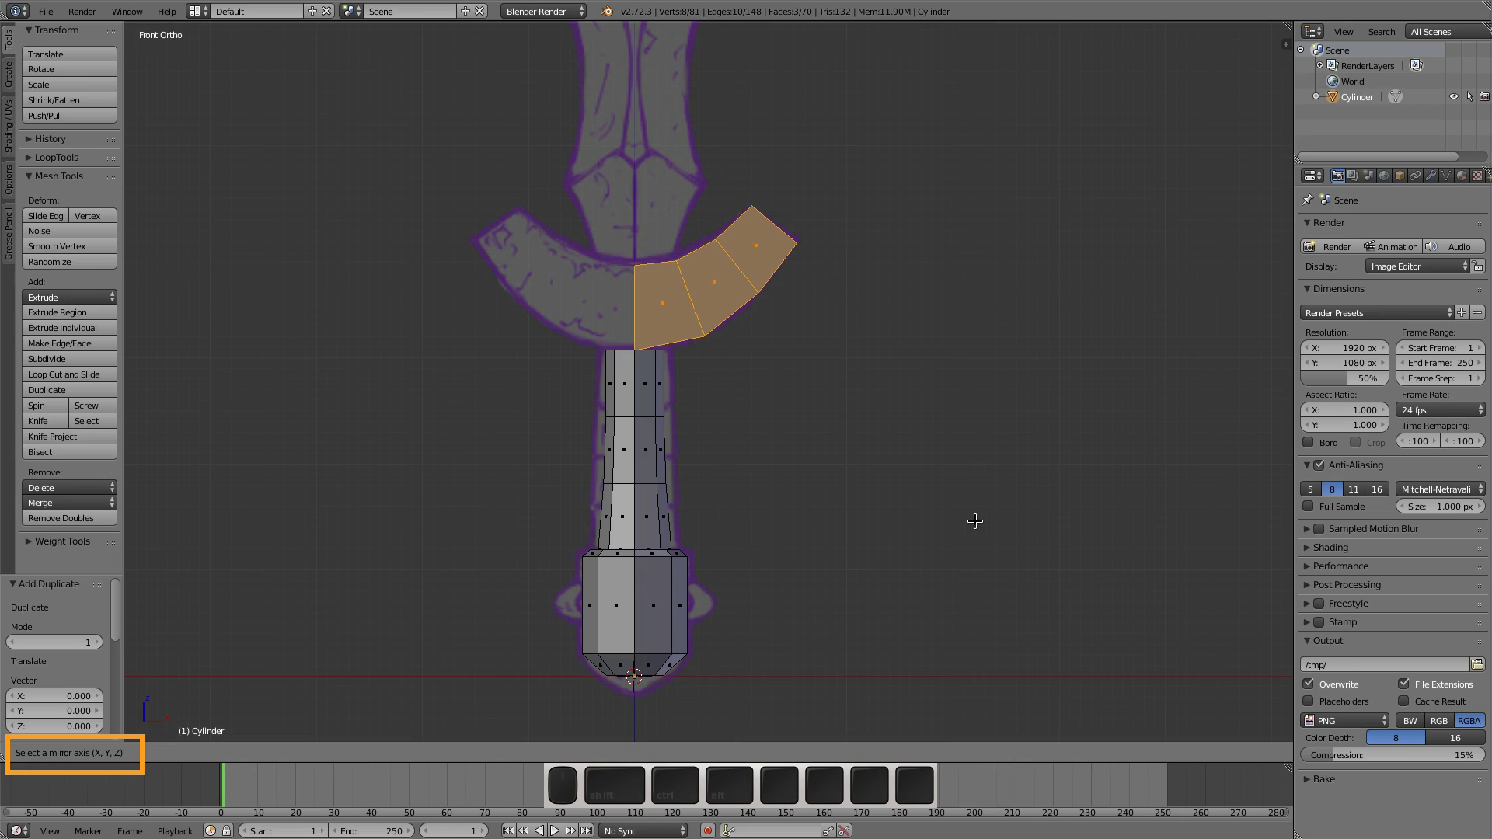
pyautogui.press('x')
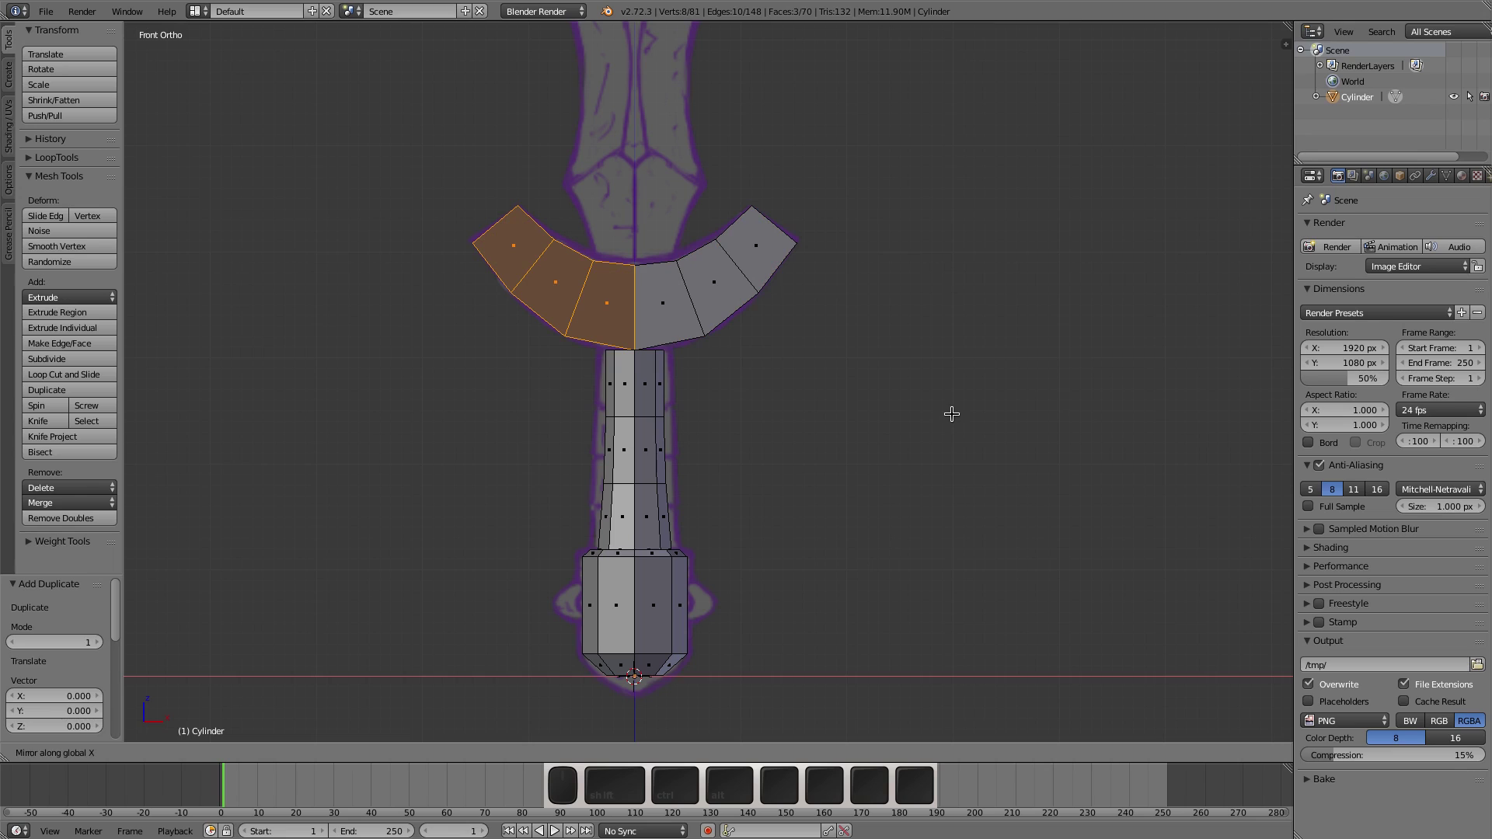
pyautogui.click(952, 414)
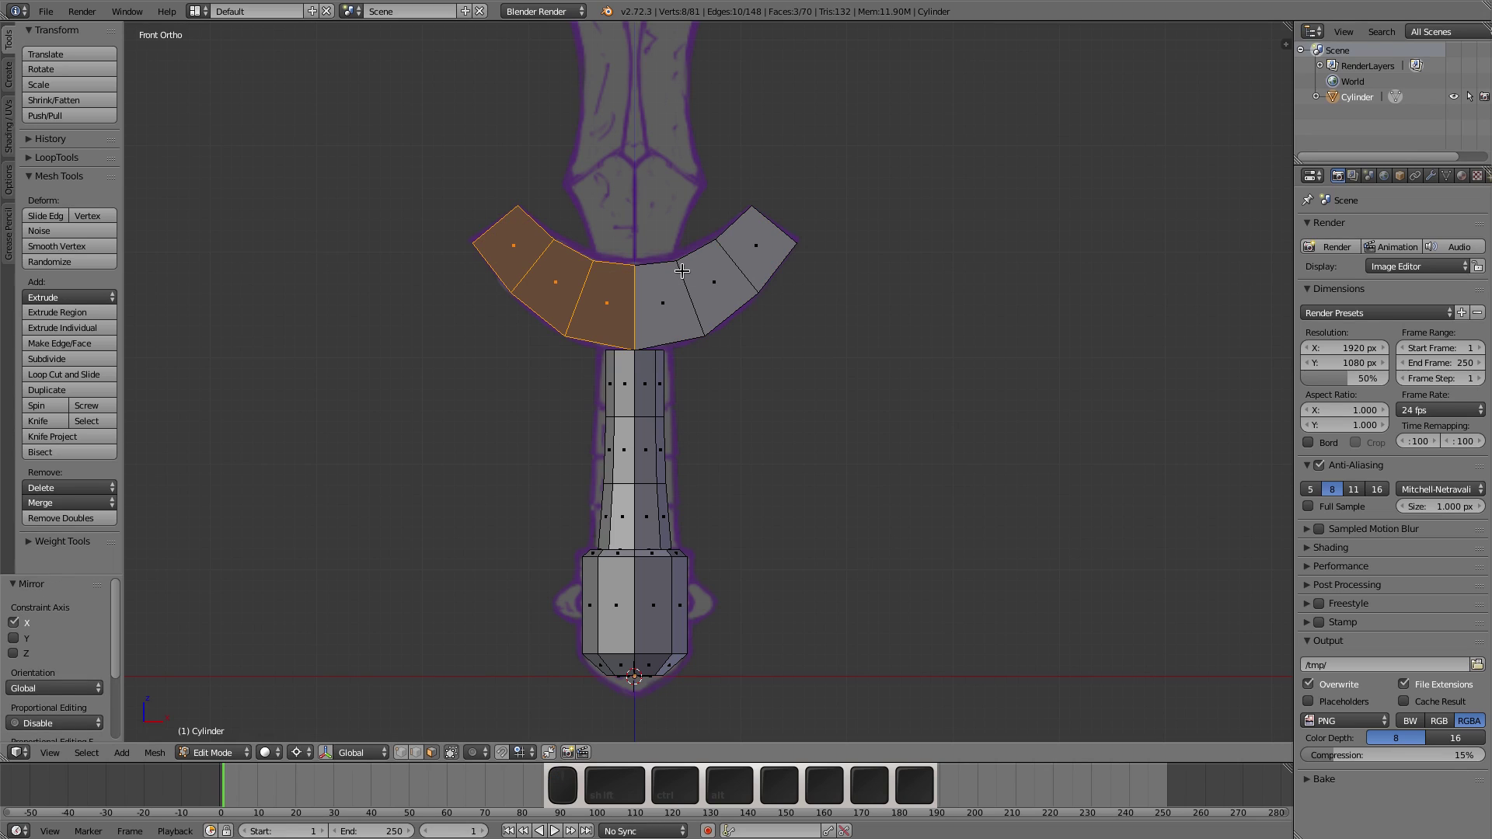
pyautogui.press('l')
pyautogui.press('w')
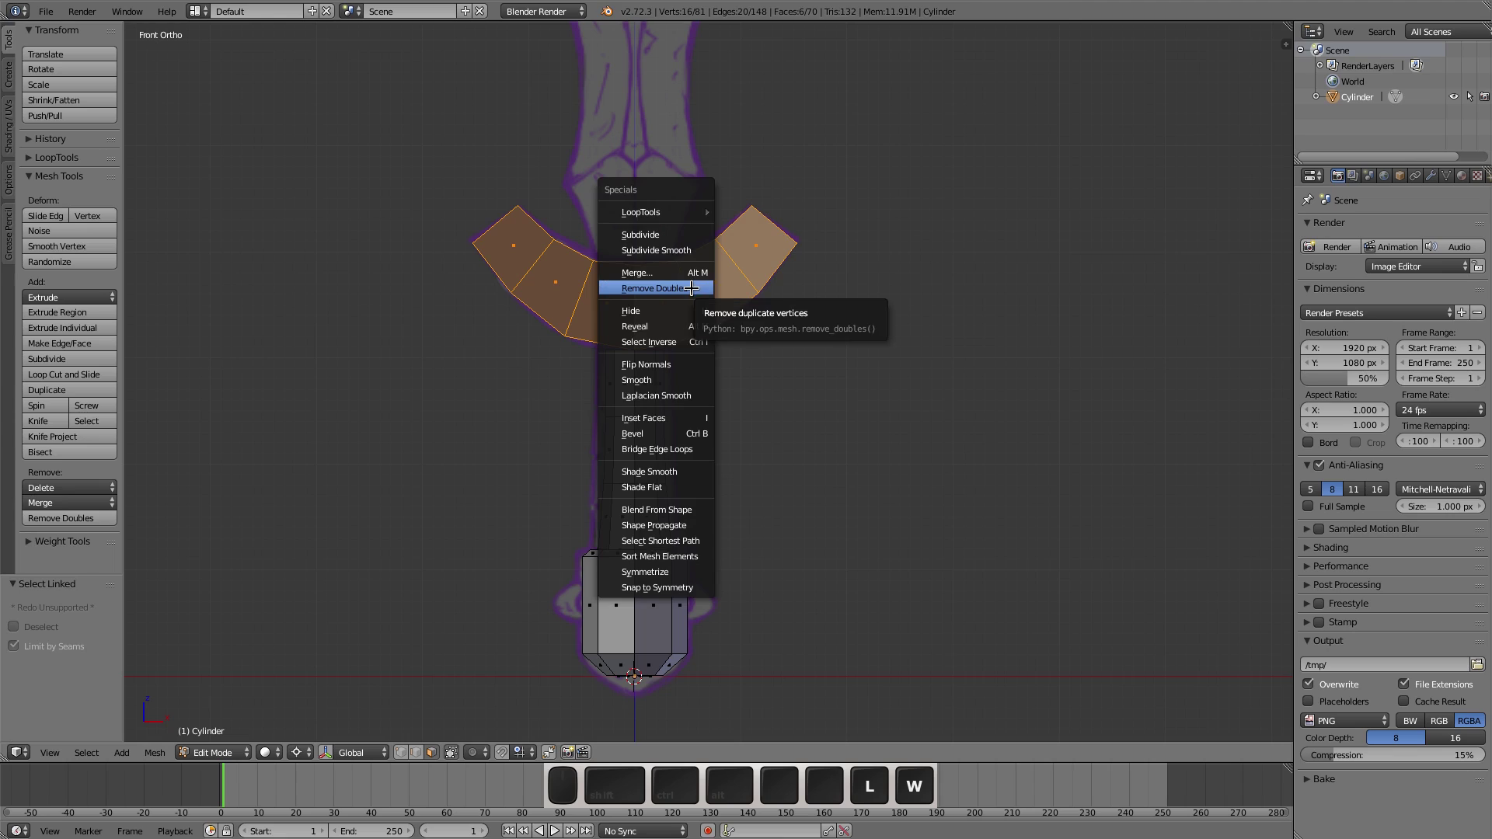
pyautogui.click(692, 287)
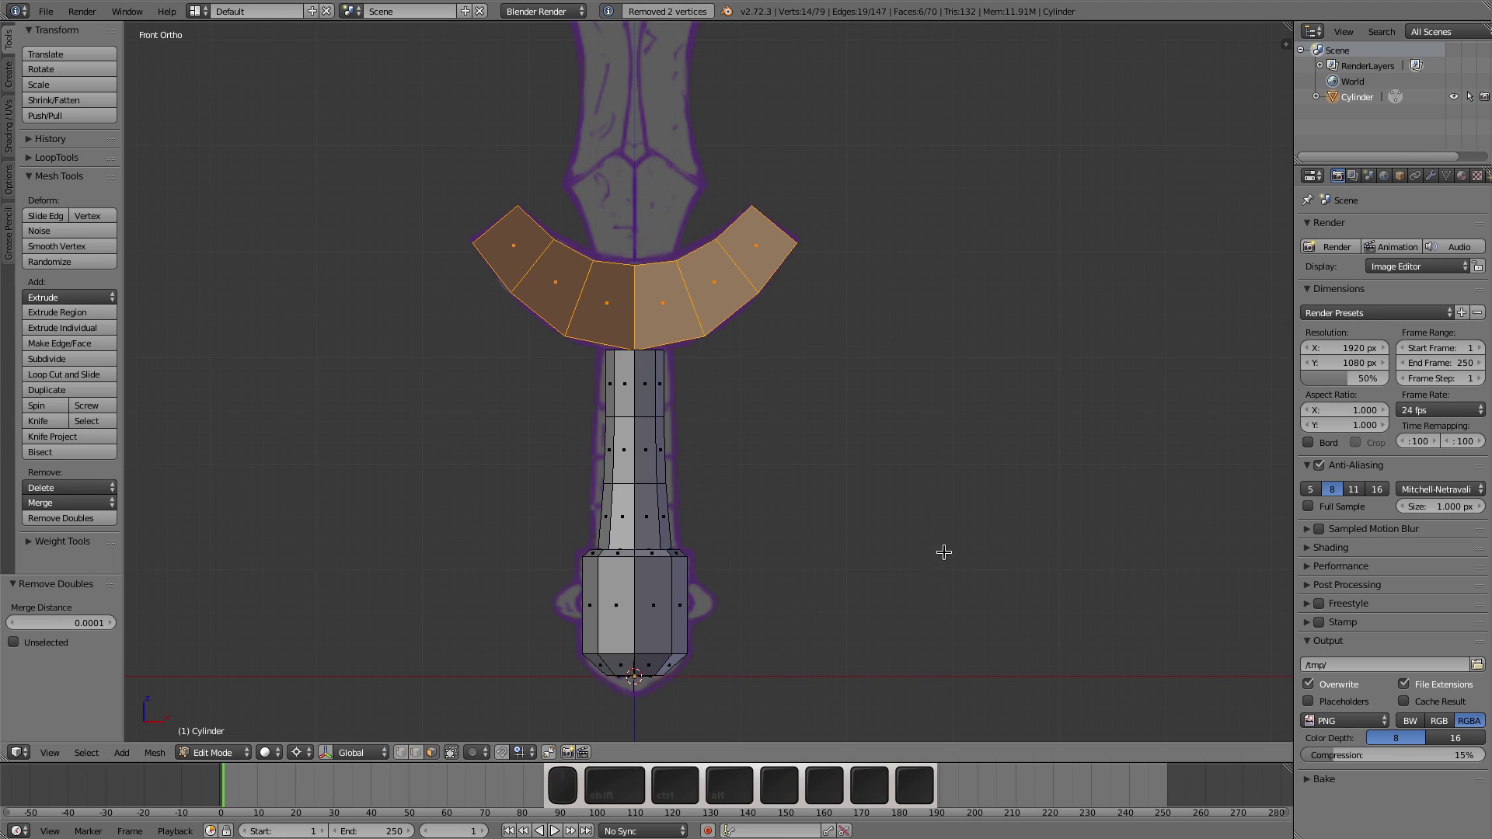
# Step: Extrude the full guard's faces -0.560 along the Y axis to give the guard thickness
pyautogui.moveTo(945, 460); pyautogui.dragTo(749, 403, button='middle')
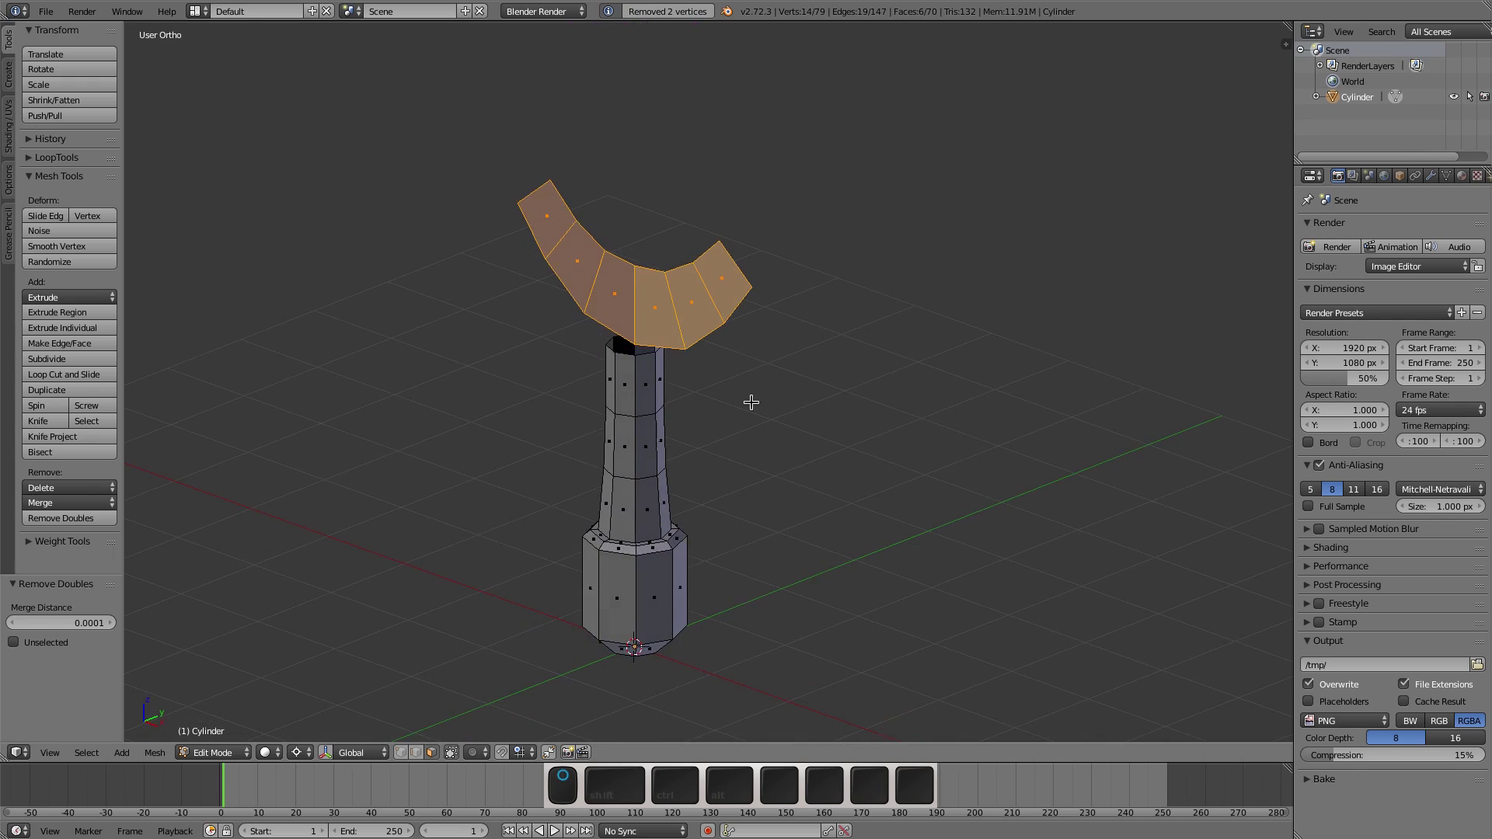
pyautogui.scroll(2, 738, 315)
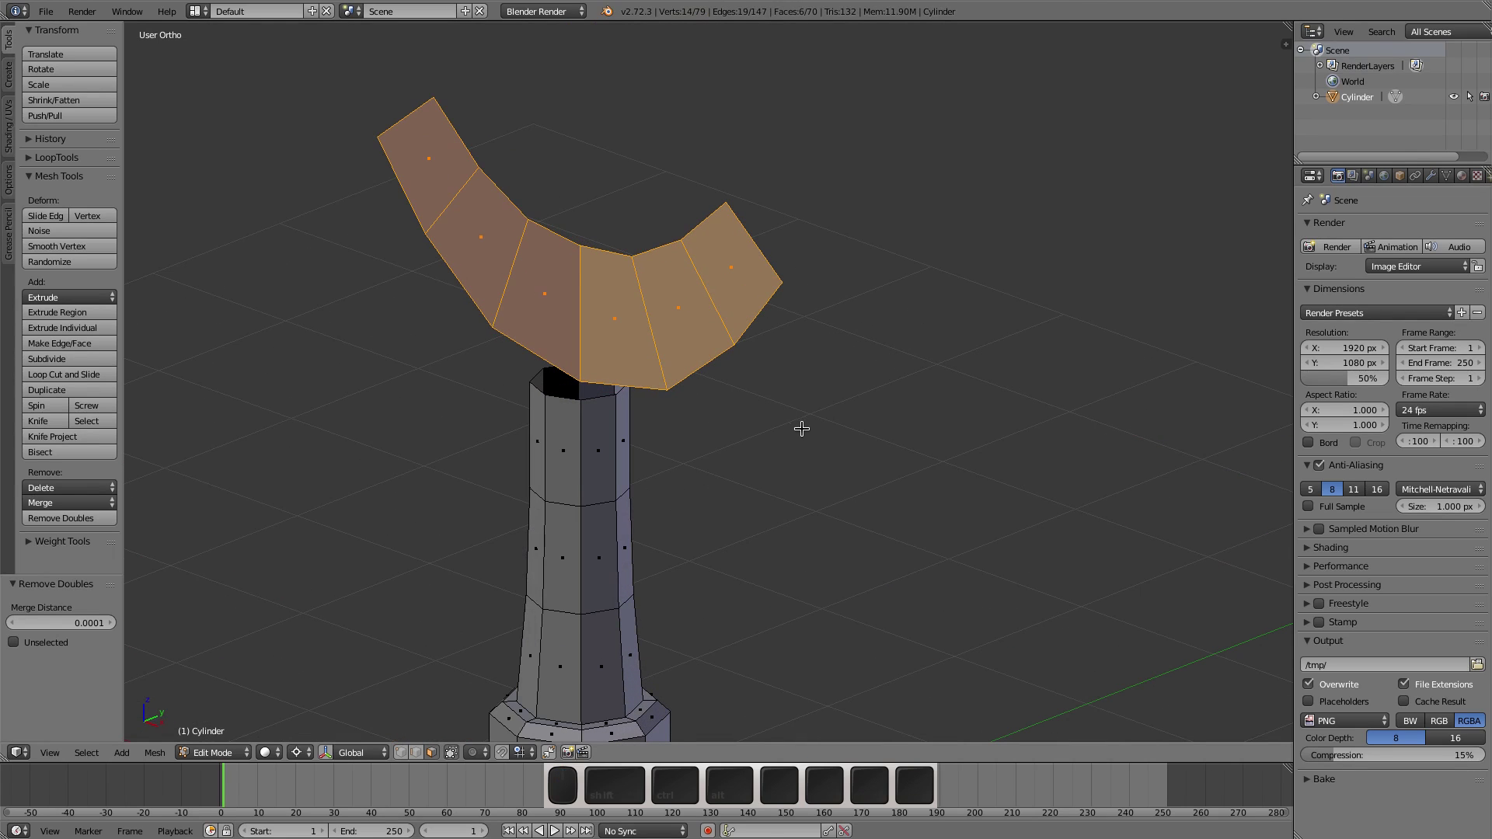
pyautogui.press('e')
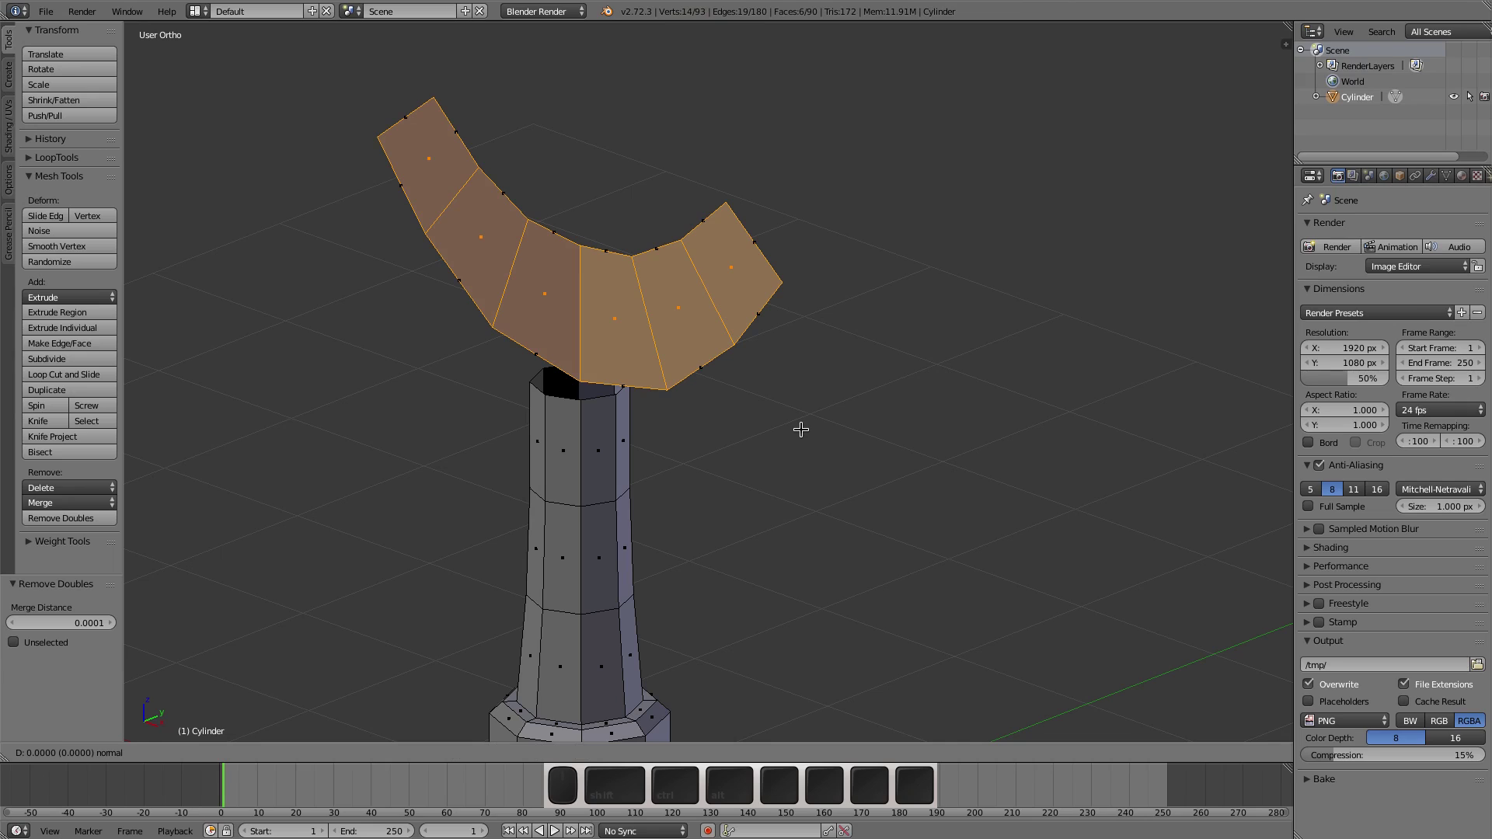
pyautogui.press('y')
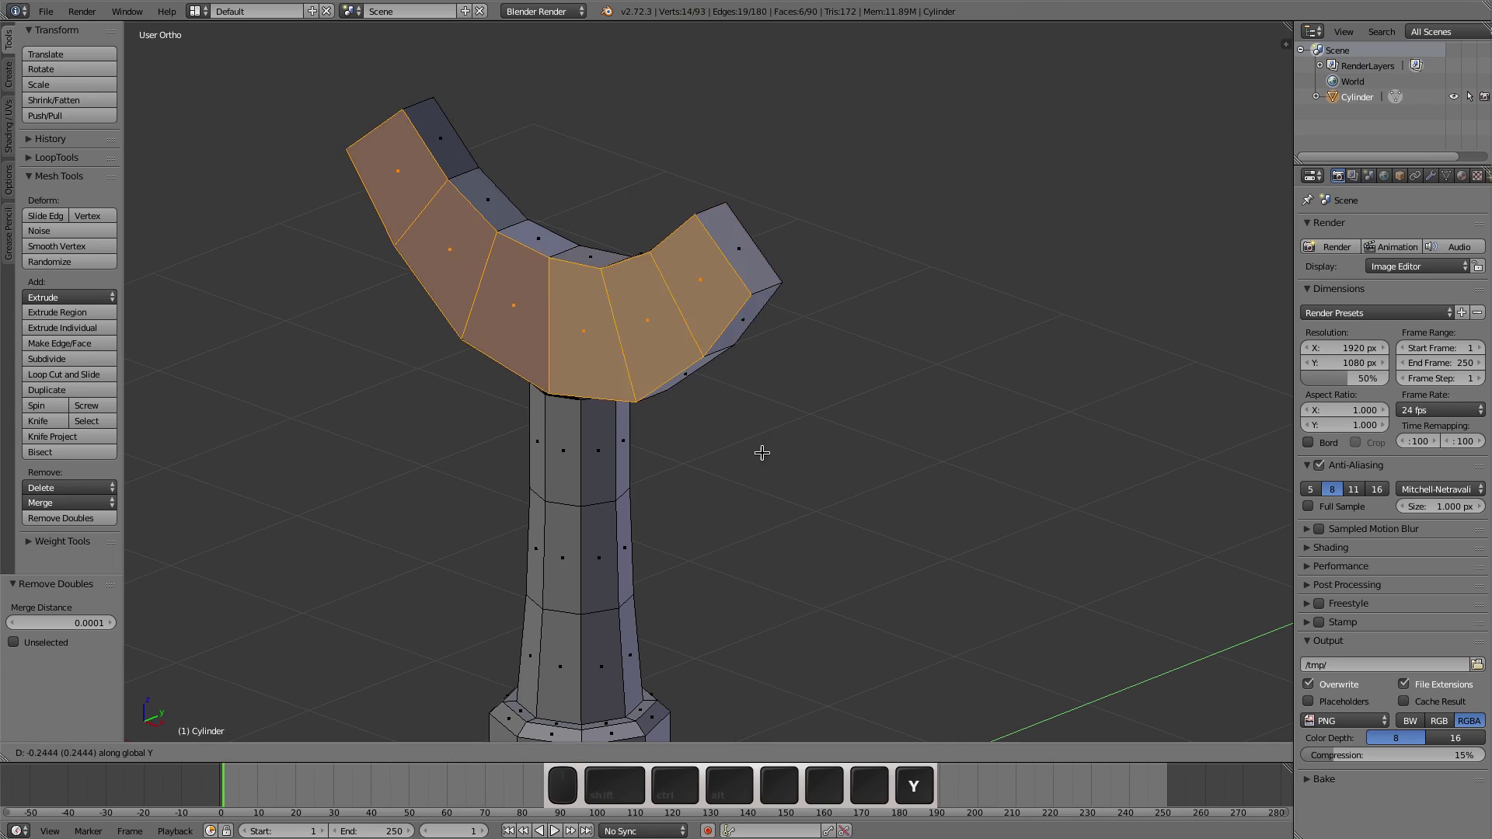
pyautogui.click(732, 469)
# Step: Viewing the guard from the side, move its extruded front faces back about 0.05 along Y to thin it slightly
pyautogui.moveTo(828, 565); pyautogui.dragTo(726, 513, button='middle')
pyautogui.scroll(-2, 723, 509)
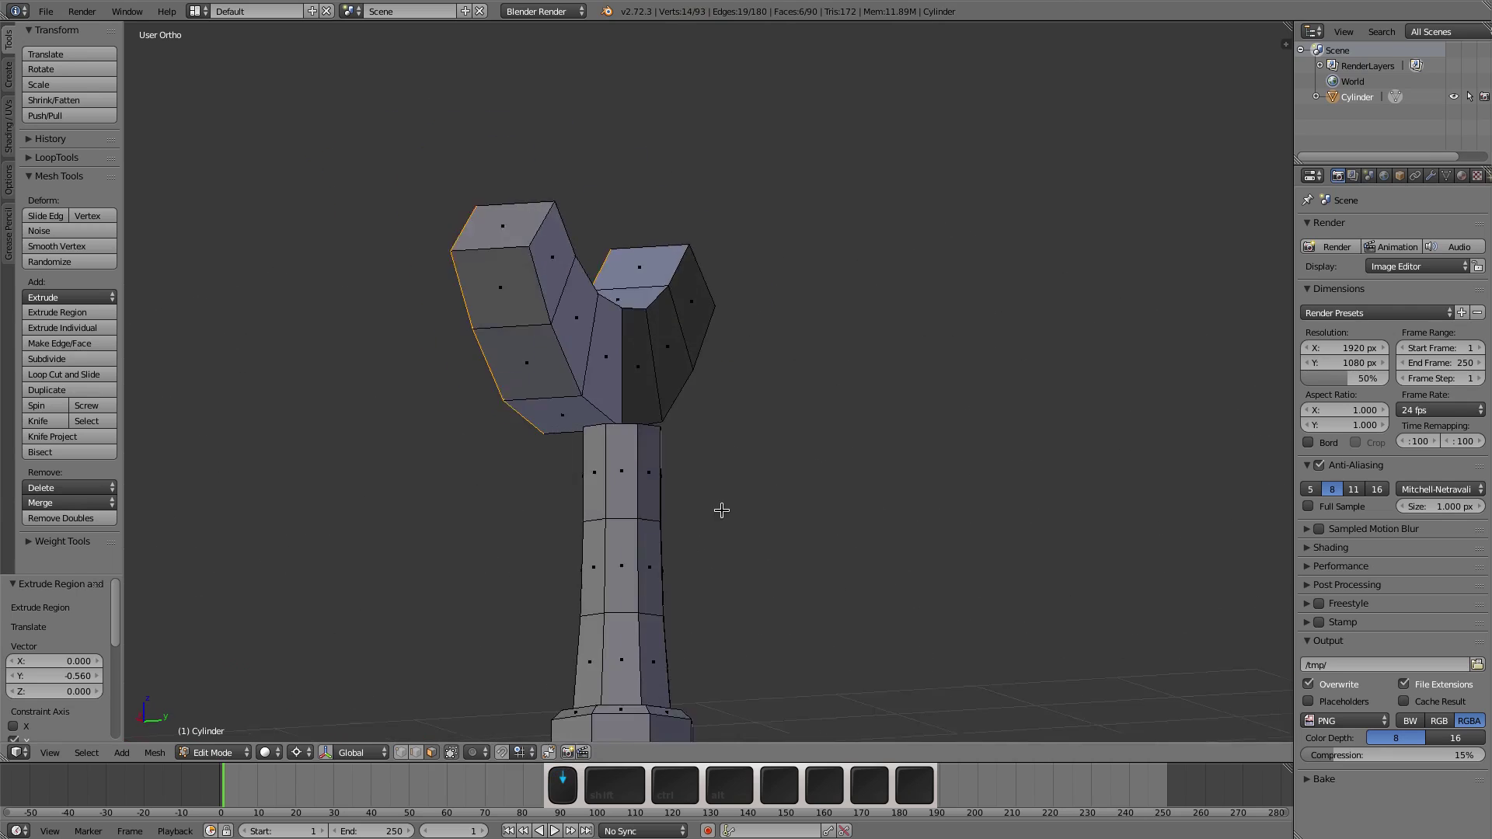
pyautogui.keyDown('shift'); pyautogui.moveTo(611, 618); pyautogui.dragTo(641, 463, button='middle'); pyautogui.keyUp('shift')
pyautogui.moveTo(606, 470); pyautogui.dragTo(643, 486, button='middle')
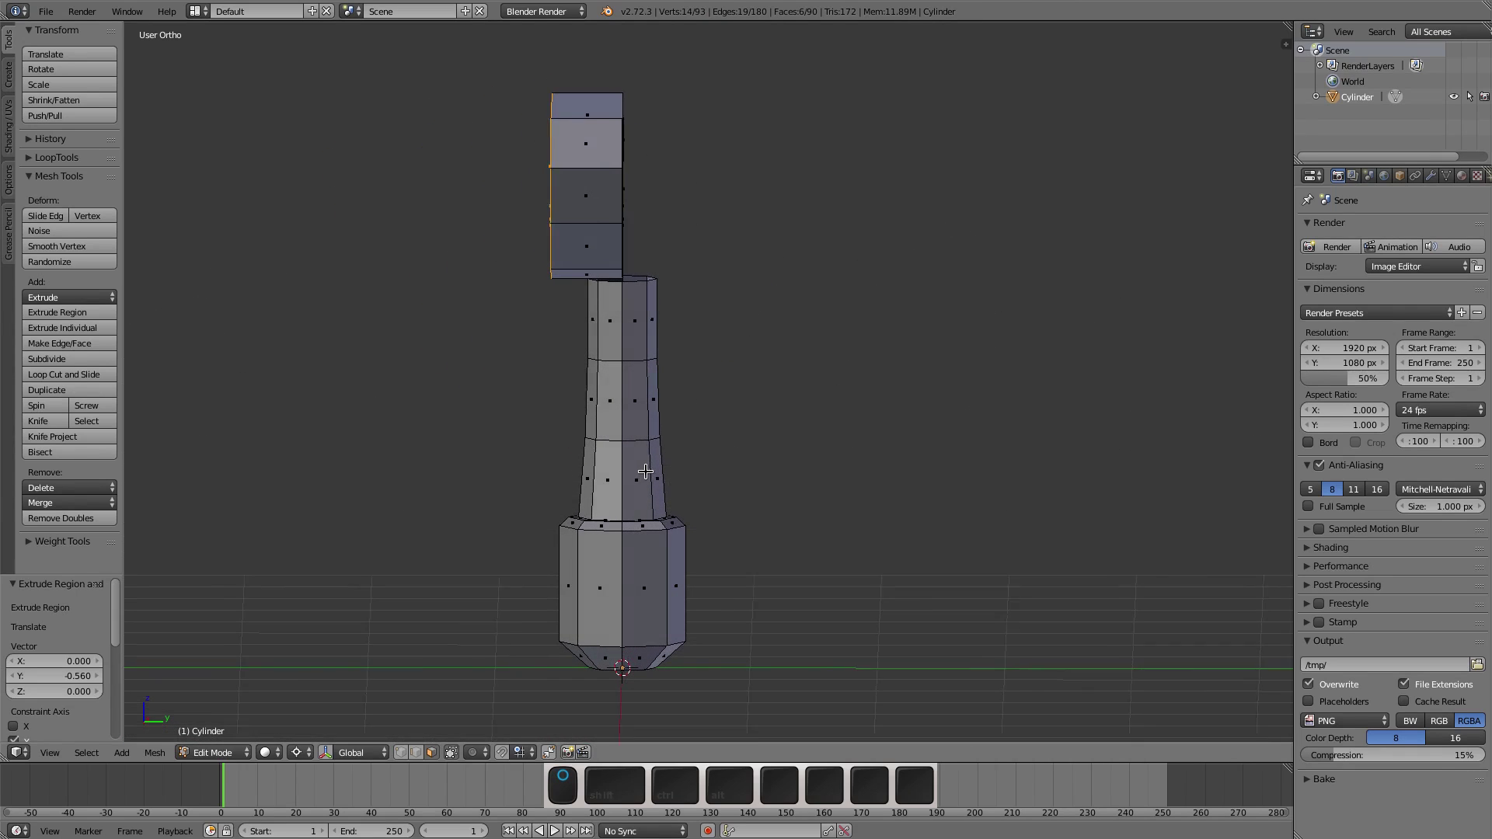
pyautogui.press('g')
pyautogui.press('y')
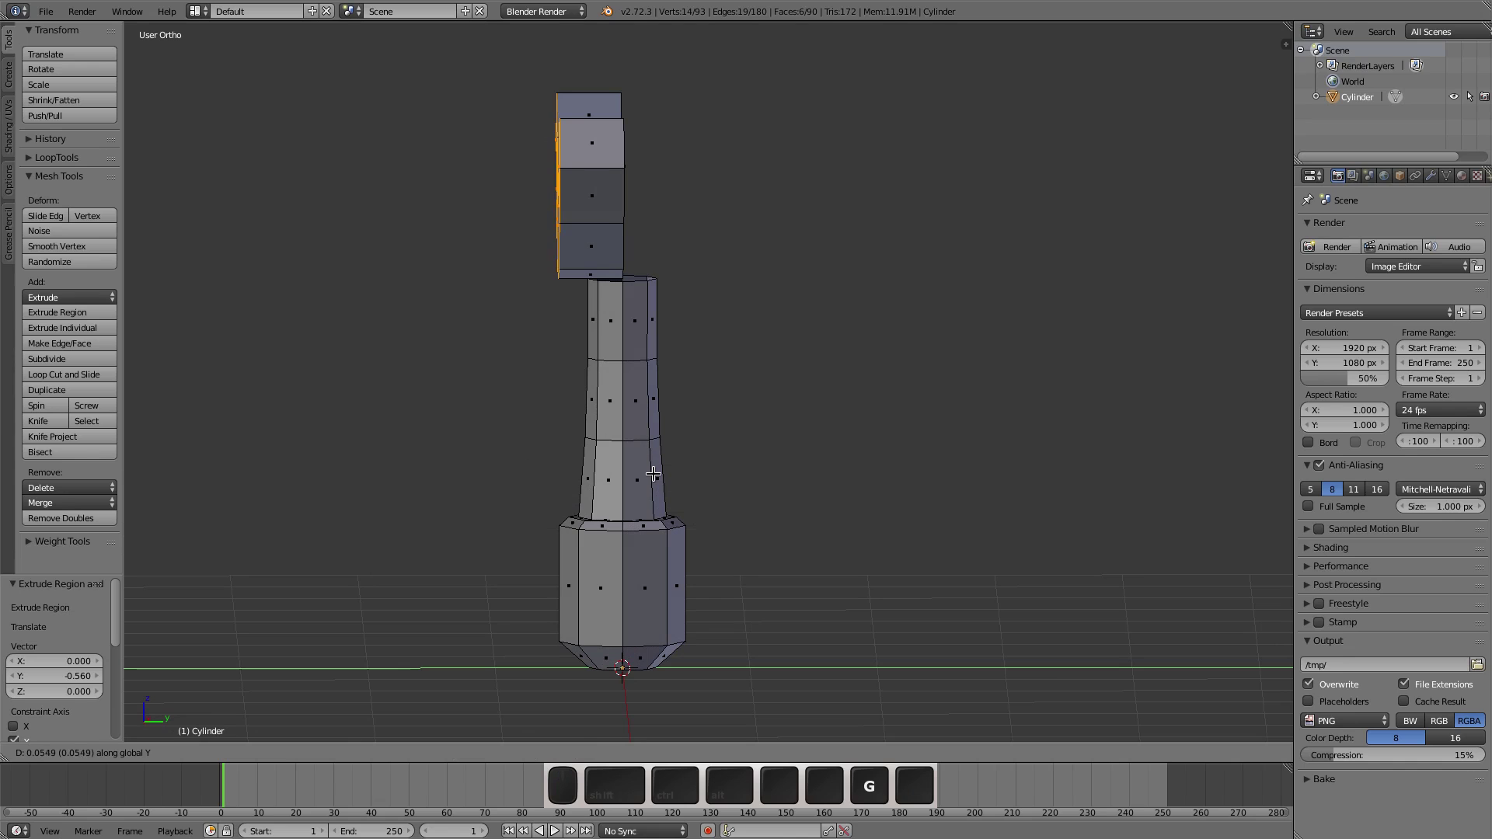
pyautogui.click(656, 476)
# Step: Select all linked faces of the guard and recalculate its normals to point outward
pyautogui.moveTo(537, 464); pyautogui.dragTo(680, 442, button='middle')
pyautogui.press('l')
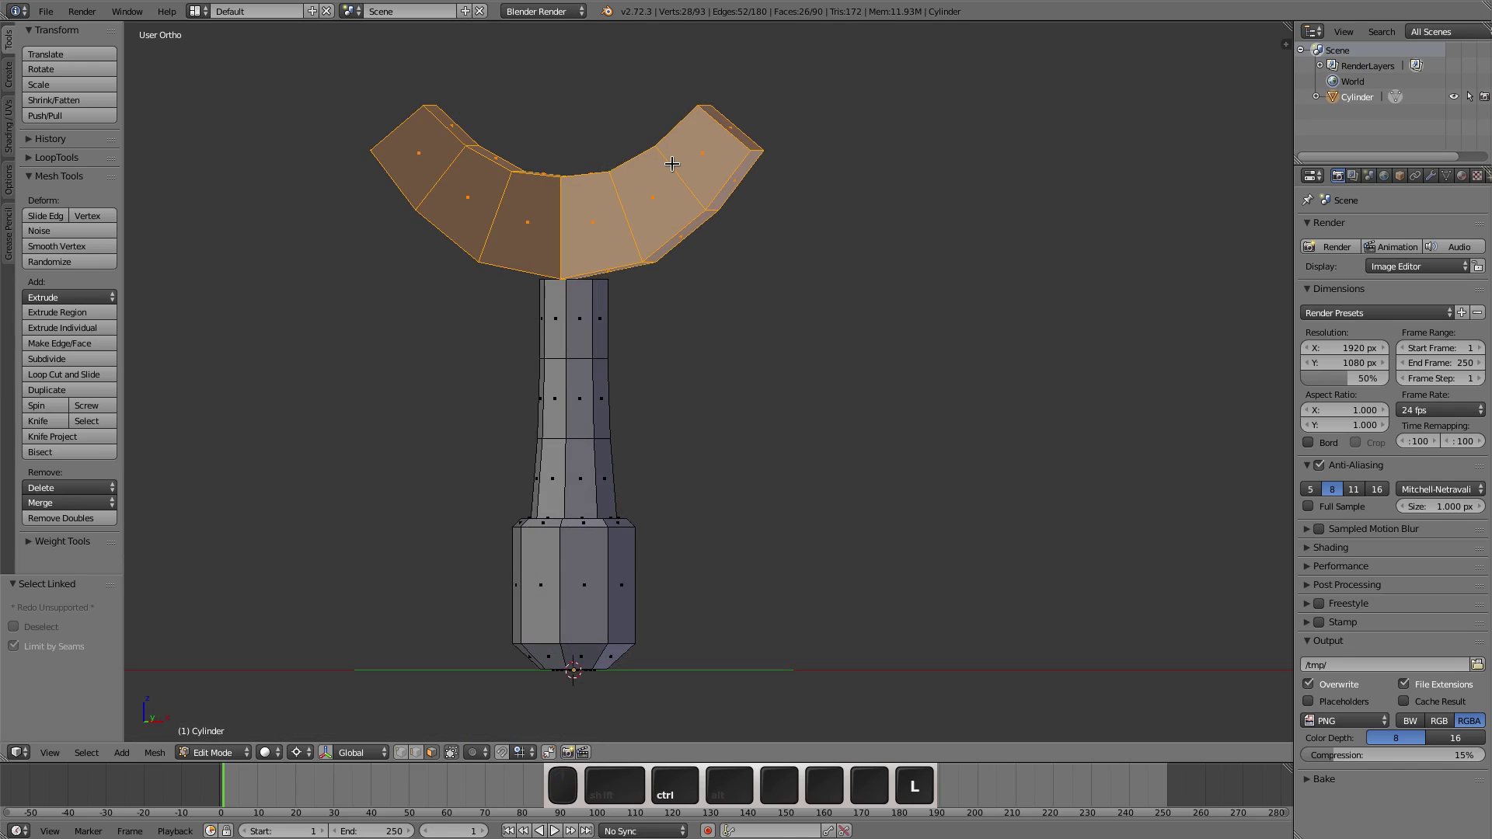
pyautogui.hotkey('ctrl', 'n')
# Step: Select the strip of six faces across the back of the guard and delete the faces
pyautogui.moveTo(792, 258); pyautogui.dragTo(699, 327, button='middle')
pyautogui.rightClick(474, 198)
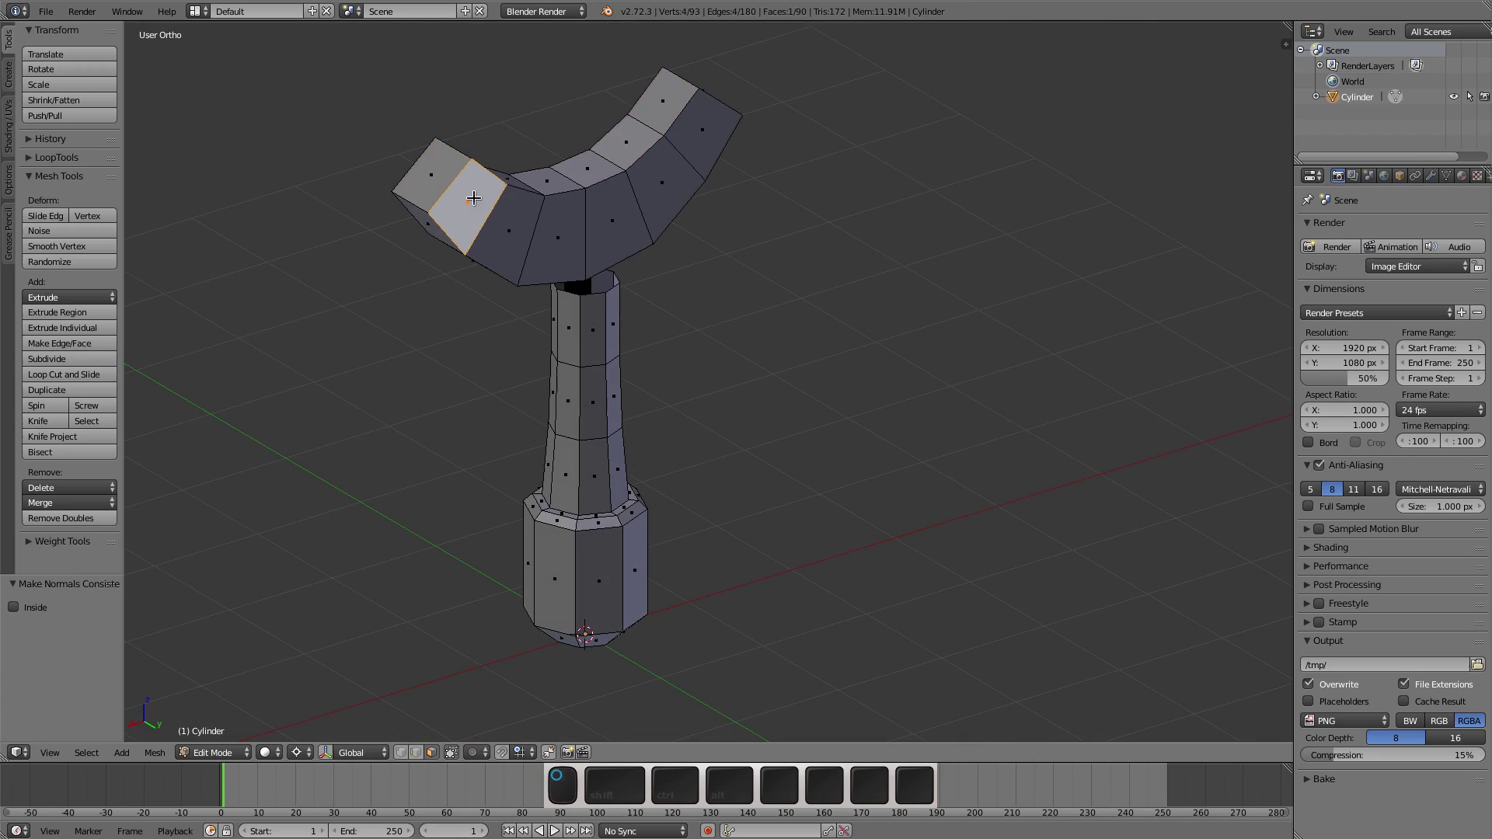
pyautogui.keyDown('ctrl'); pyautogui.rightClick(697, 134); pyautogui.keyUp('ctrl')
pyautogui.press('x')
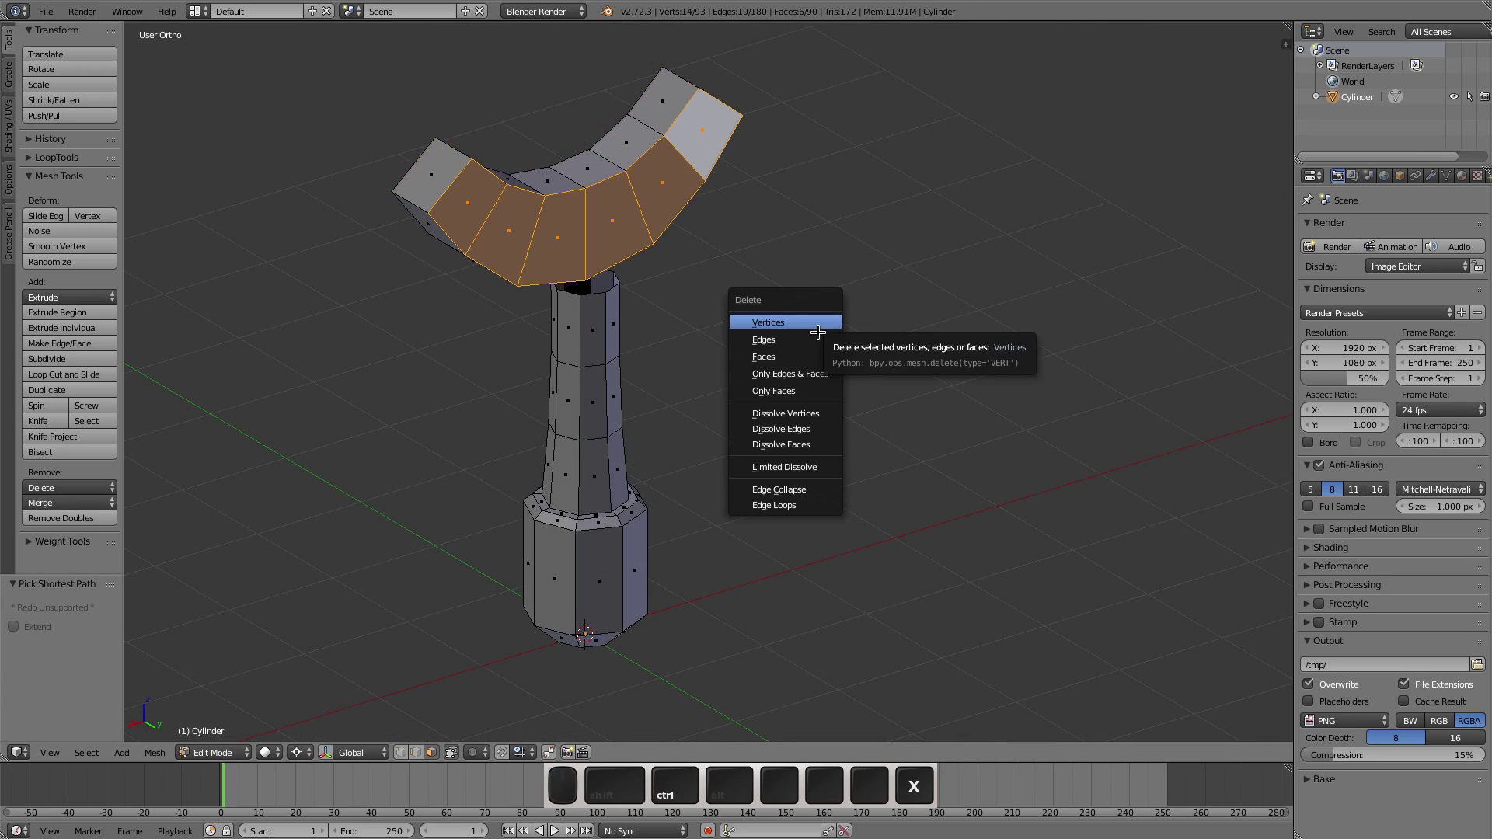
pyautogui.click(817, 348)
# Step: Switch the viewport to perspective and set the view lens to 90
pyautogui.press('KP_5')
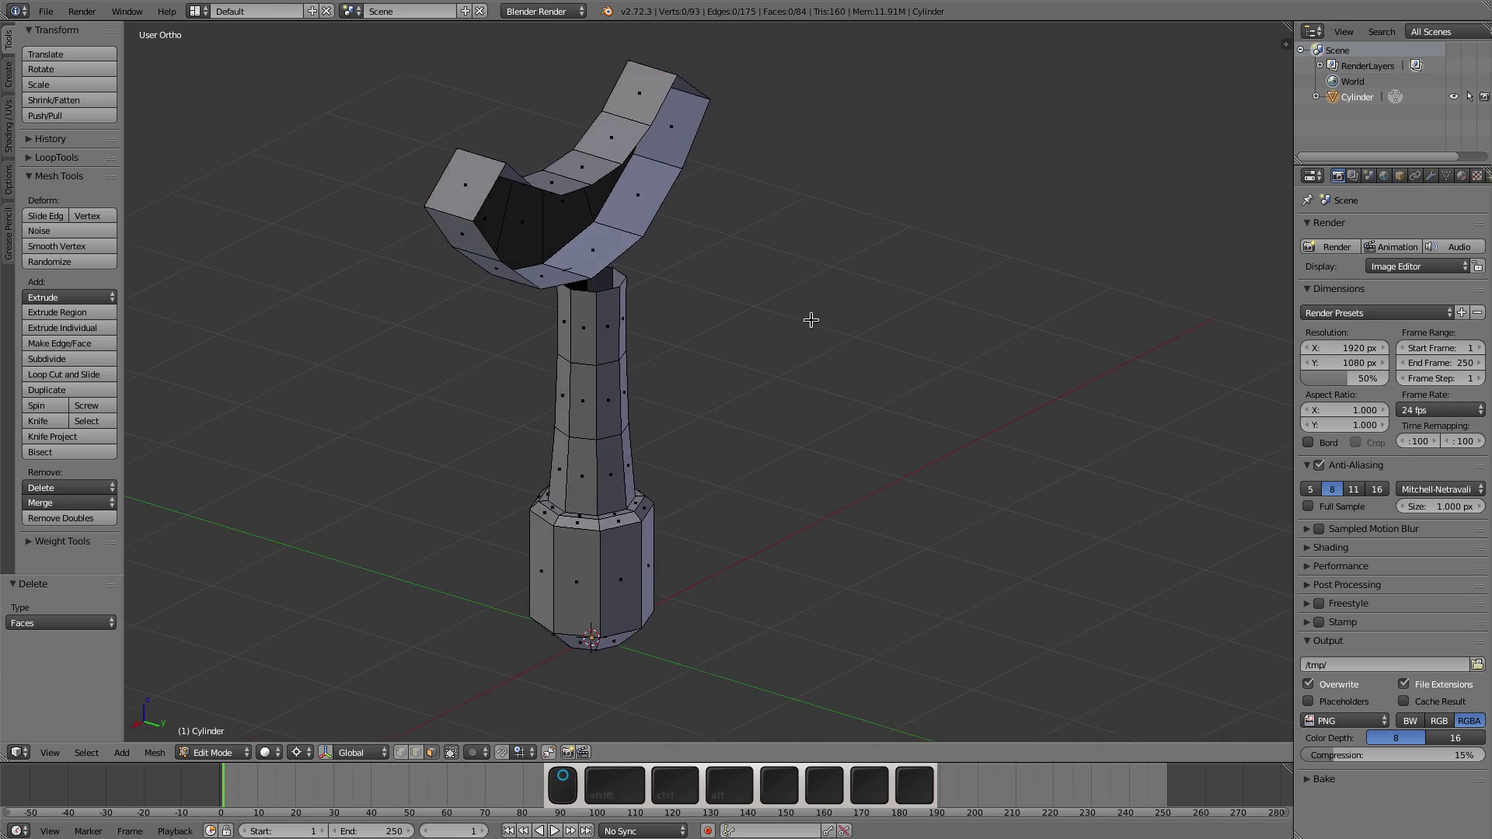
pyautogui.scroll(2, 783, 319)
pyautogui.moveTo(556, 345)
pyautogui.mouseDown(button='middle')
pyautogui.moveTo(676, 353)
pyautogui.moveTo(581, 345)
pyautogui.mouseUp(button='middle')
pyautogui.press('n')
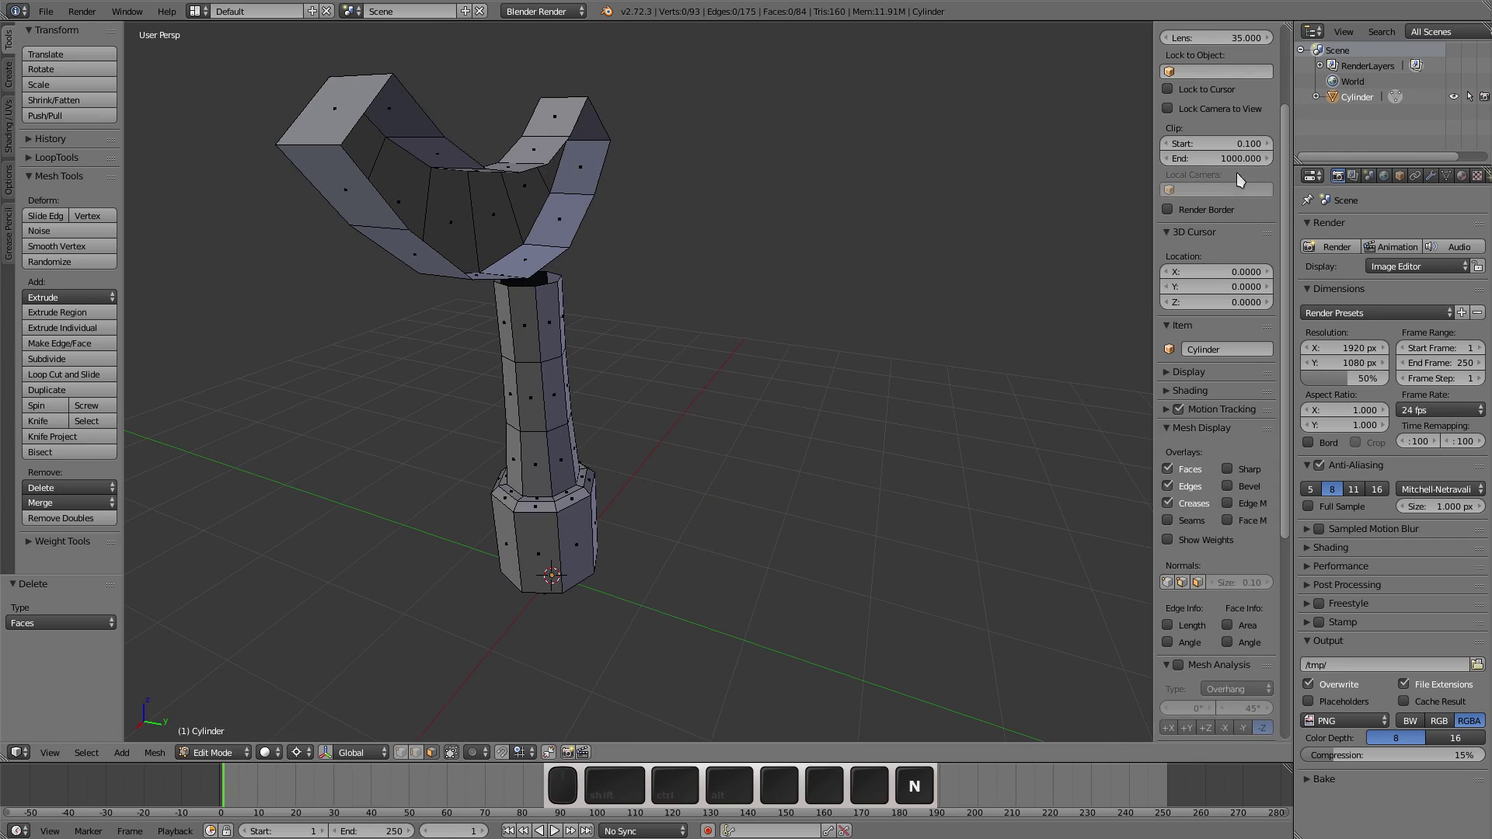
pyautogui.scroll(3, 1240, 181)
pyautogui.click(1215, 132)
pyautogui.write('90')
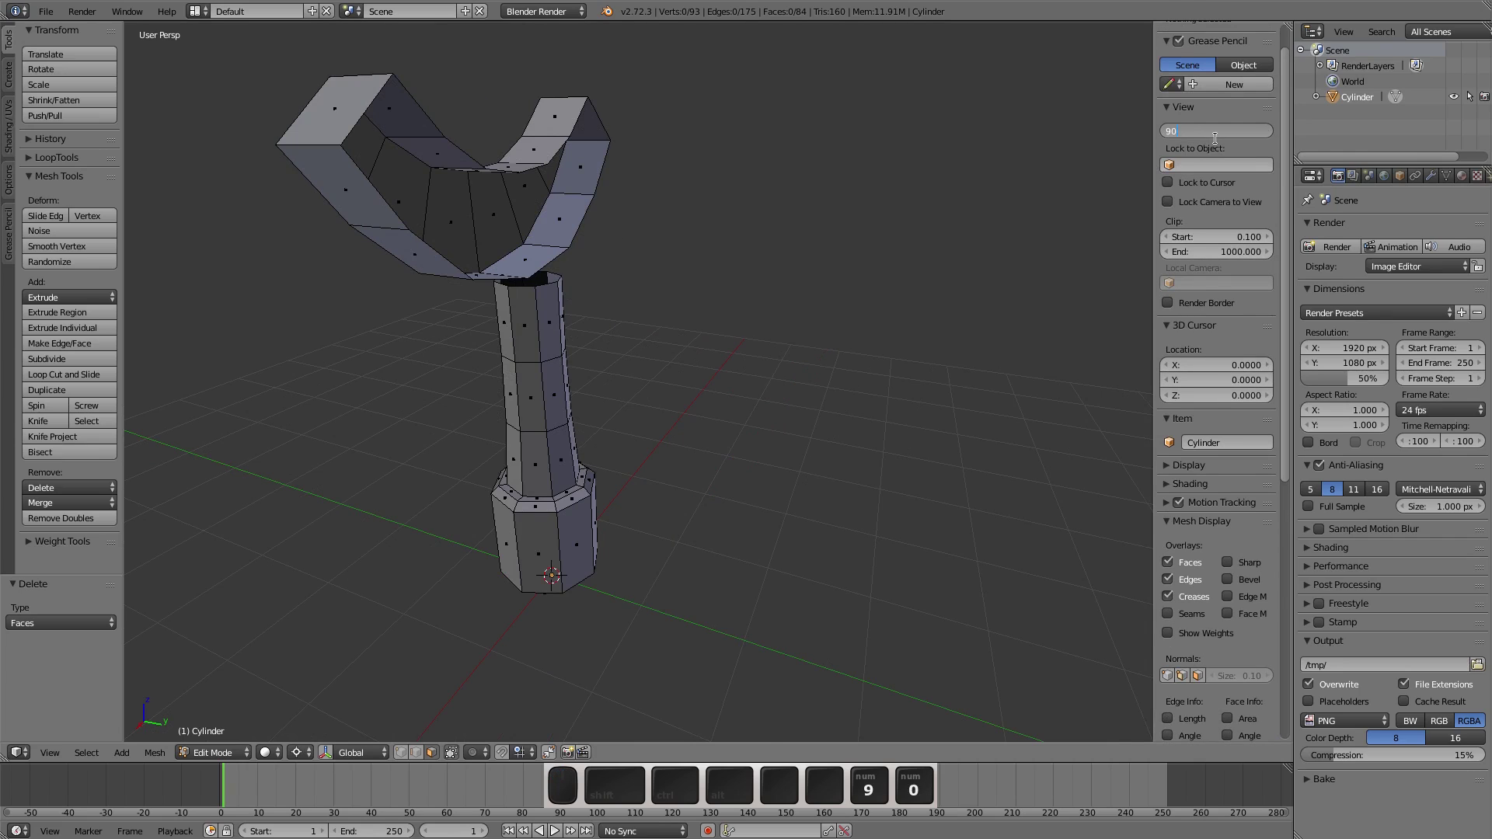
pyautogui.press('Return')
pyautogui.scroll(-4, 719, 407)
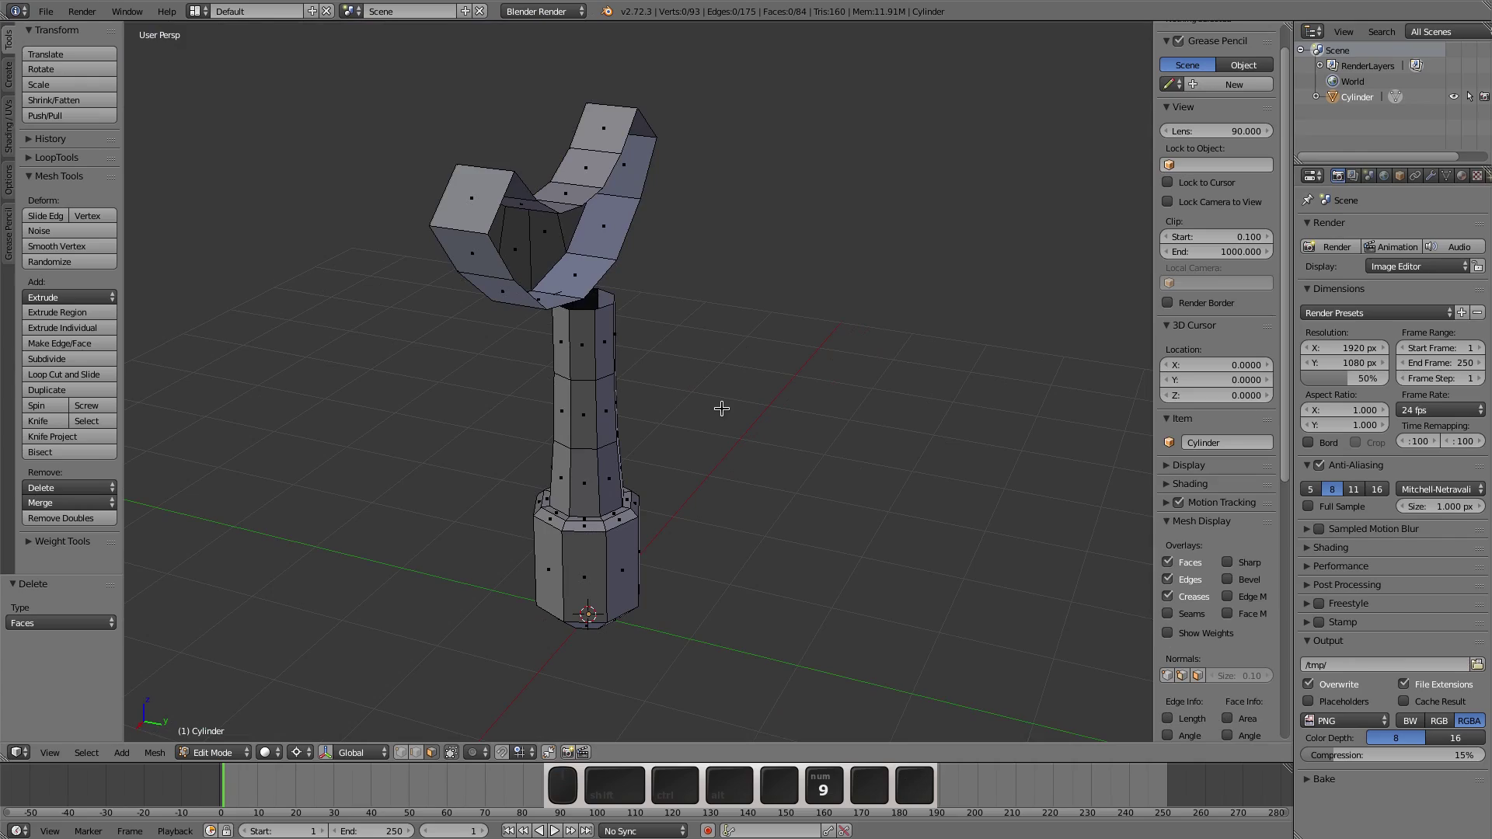
pyautogui.press('n')
# Step: Return to the front orthographic view and add a plane at the world centre
pyautogui.moveTo(722, 412); pyautogui.dragTo(826, 360, button='middle')
pyautogui.moveTo(710, 393); pyautogui.dragTo(563, 366, button='middle')
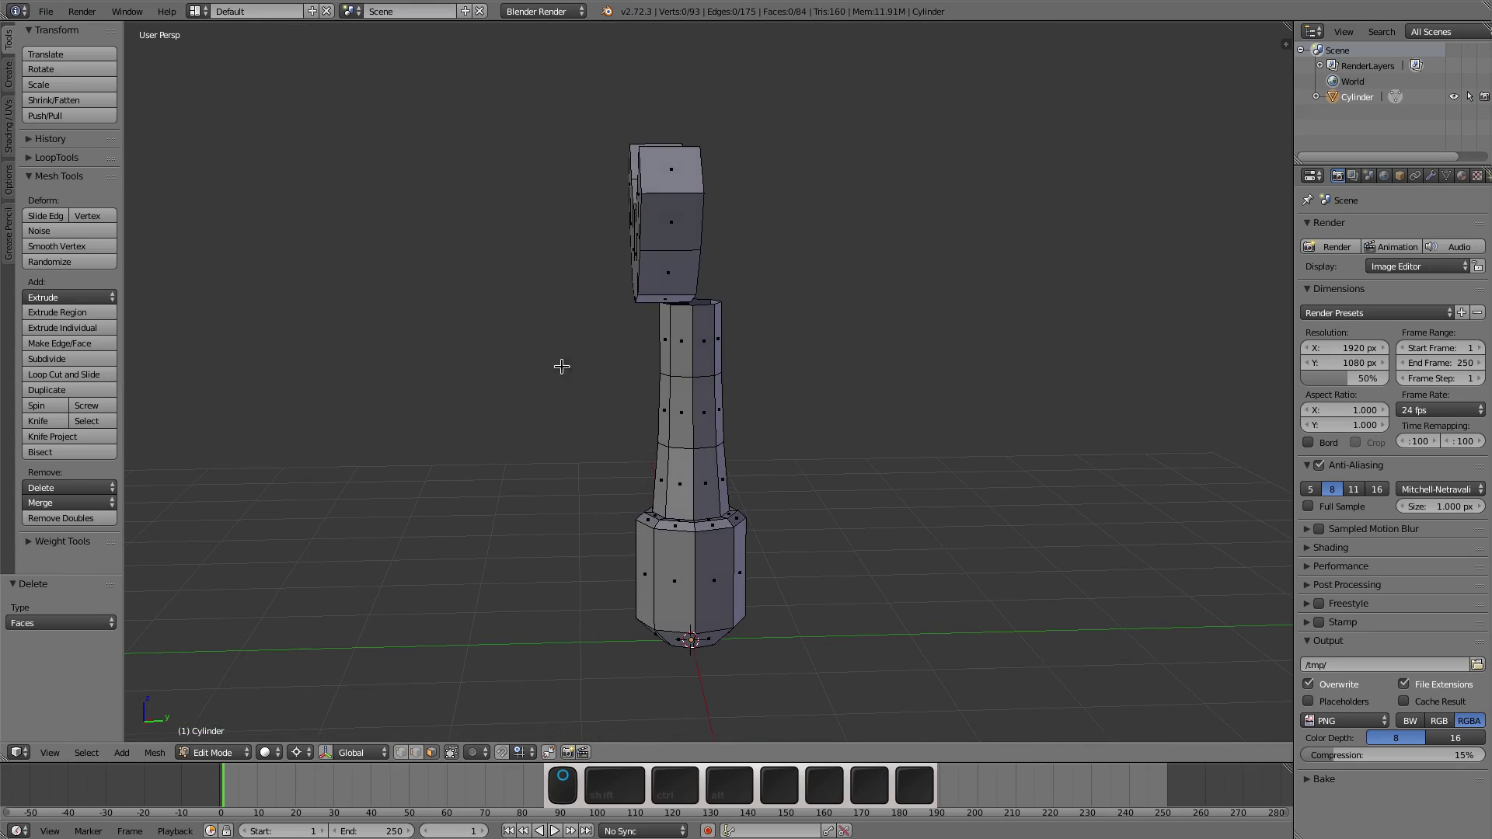
pyautogui.moveTo(573, 457); pyautogui.dragTo(717, 464, button='middle')
pyautogui.press('KP_1')
pyautogui.press('KP_5')
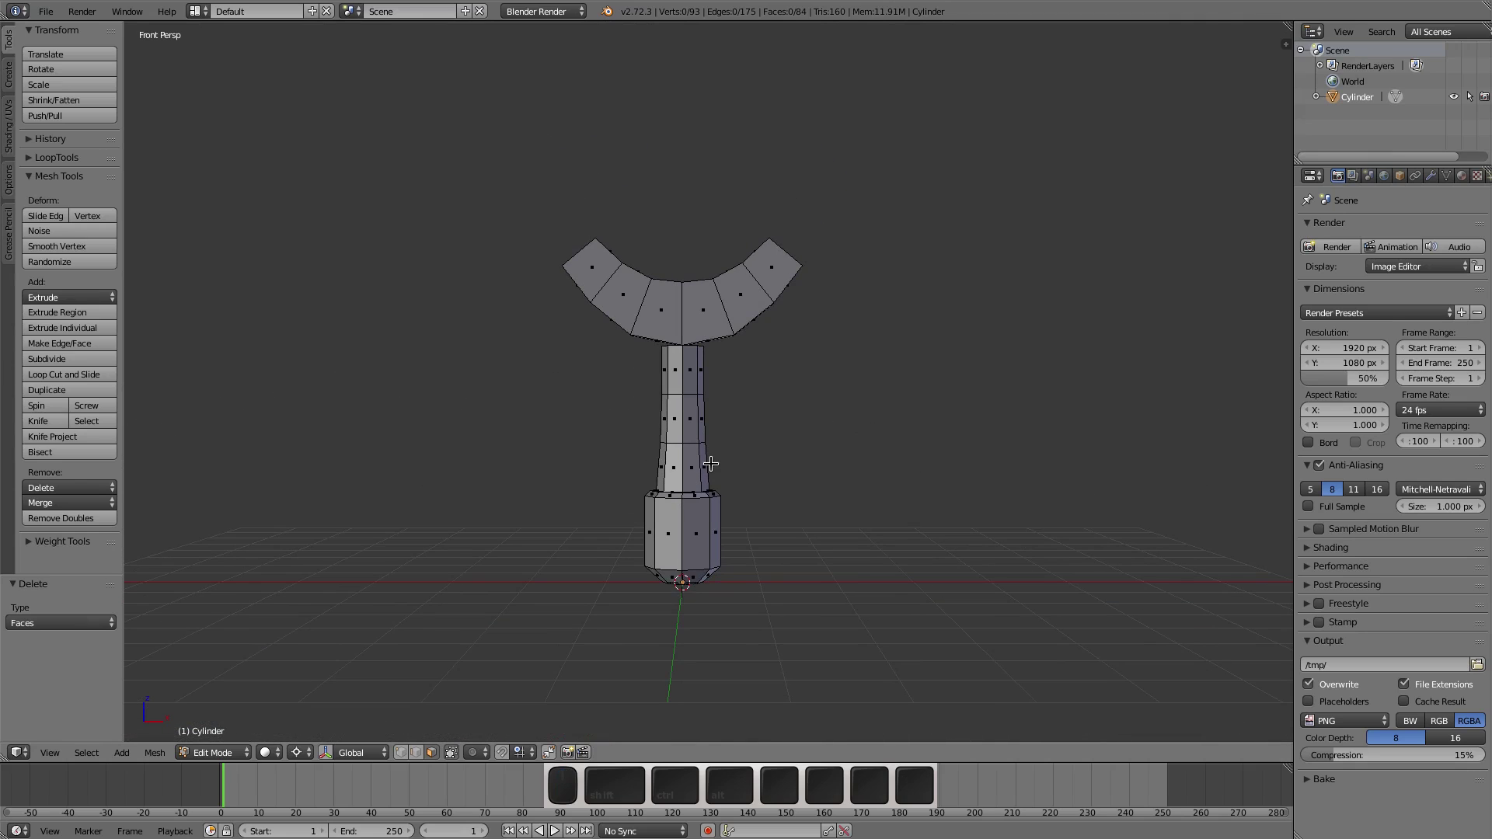
pyautogui.scroll(2, 728, 443)
pyautogui.keyDown('shift'); pyautogui.scroll(3, 728, 443); pyautogui.keyUp('shift')
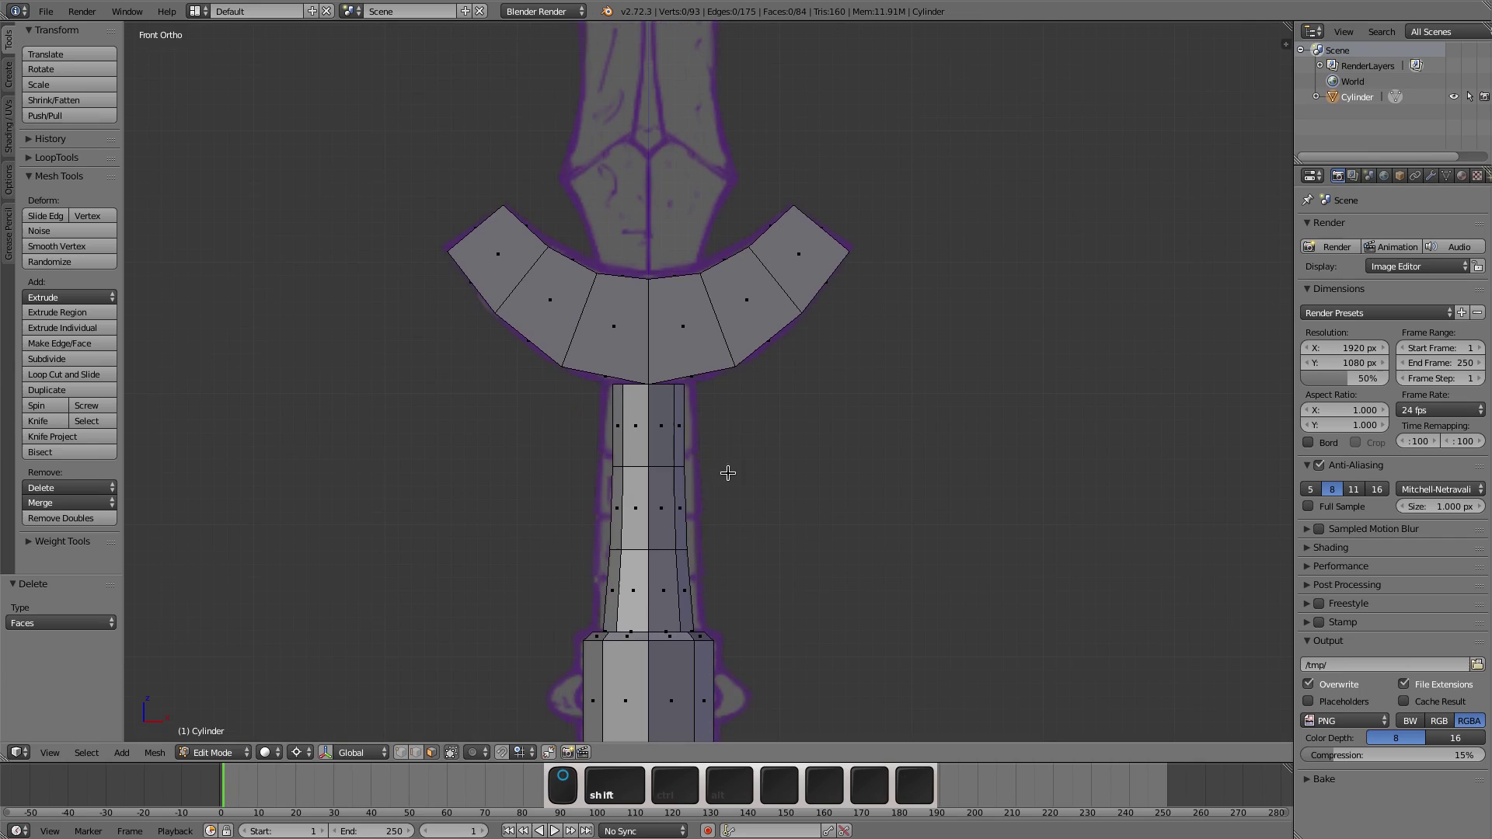
pyautogui.scroll(-2, 819, 359)
pyautogui.hotkey('shift', 'a')
pyautogui.click(825, 362)
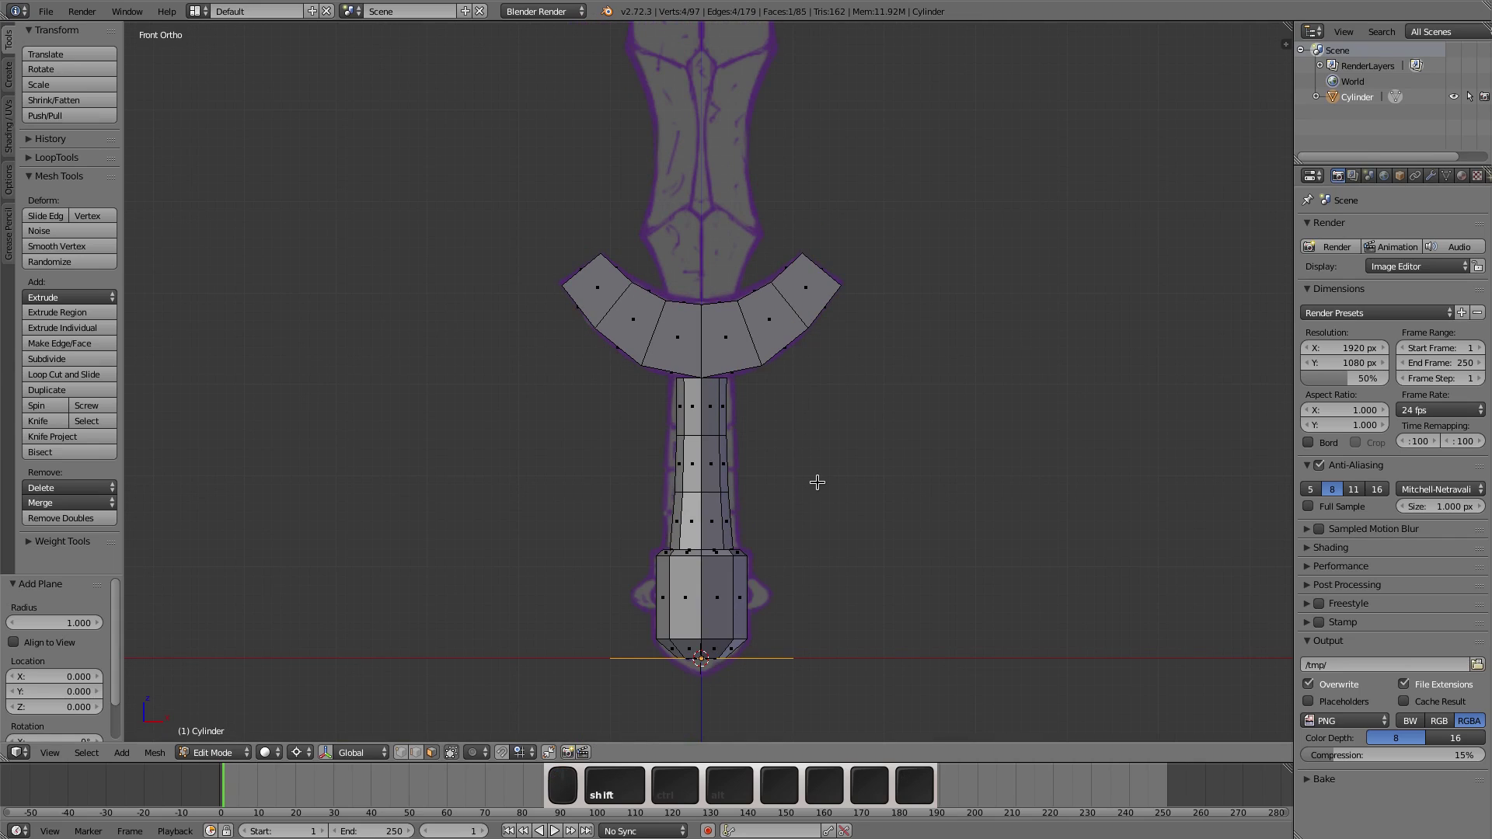
# Step: Rotate the plane 90° about X and raise it about 6.2 along Z over the sketched blade
pyautogui.press('r')
pyautogui.press('x')
pyautogui.press('9')
pyautogui.press('0')
pyautogui.press('Return')
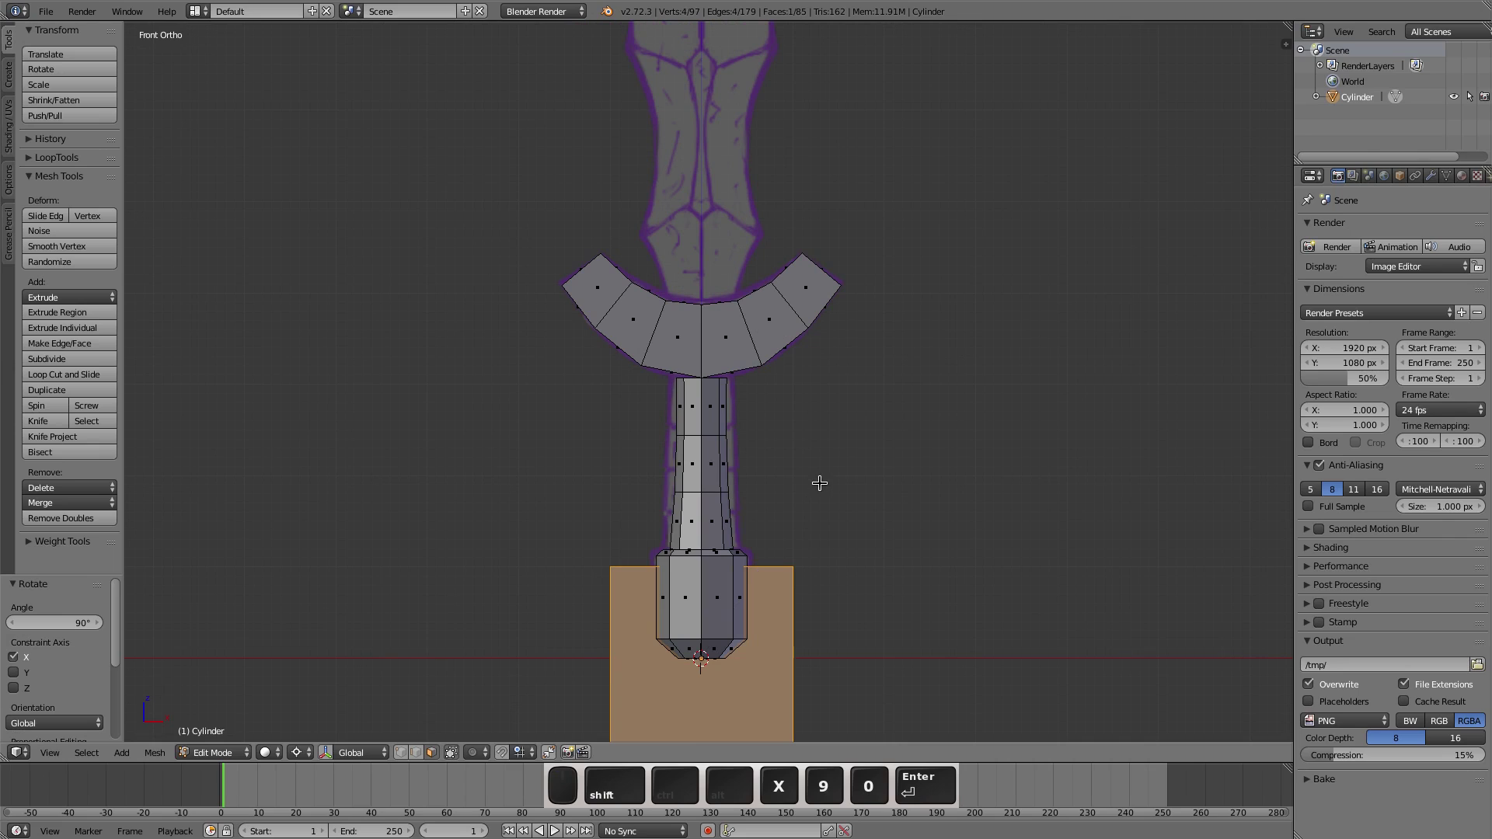
pyautogui.press('g')
pyautogui.press('z')
pyautogui.click(844, 593)
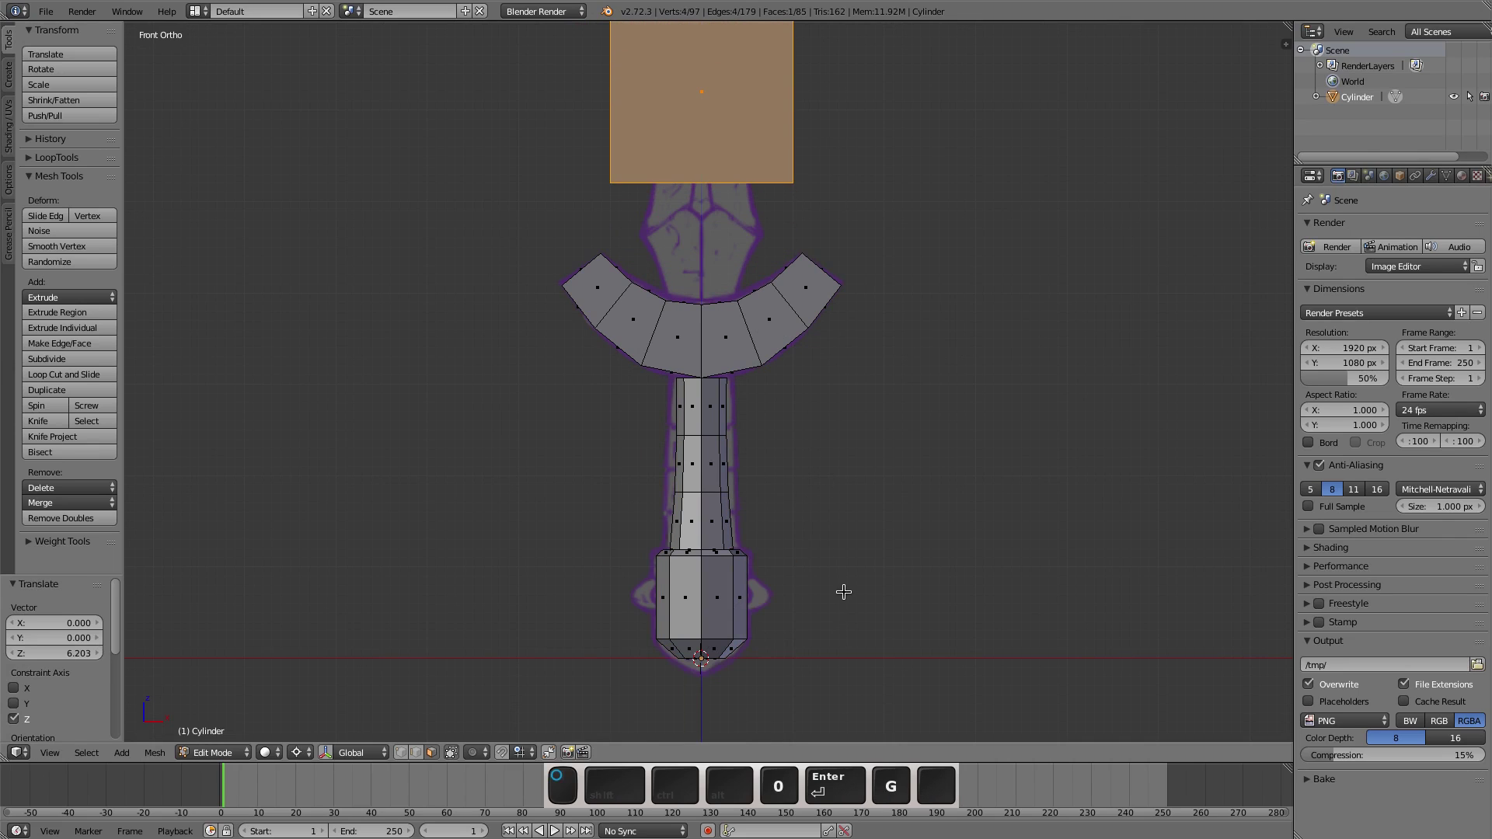
# Step: Add a centred vertical loop cut to the plane and delete the vertices of its outer left edge
pyautogui.keyDown('shift'); pyautogui.moveTo(833, 316); pyautogui.dragTo(873, 600, button='middle'); pyautogui.keyUp('shift')
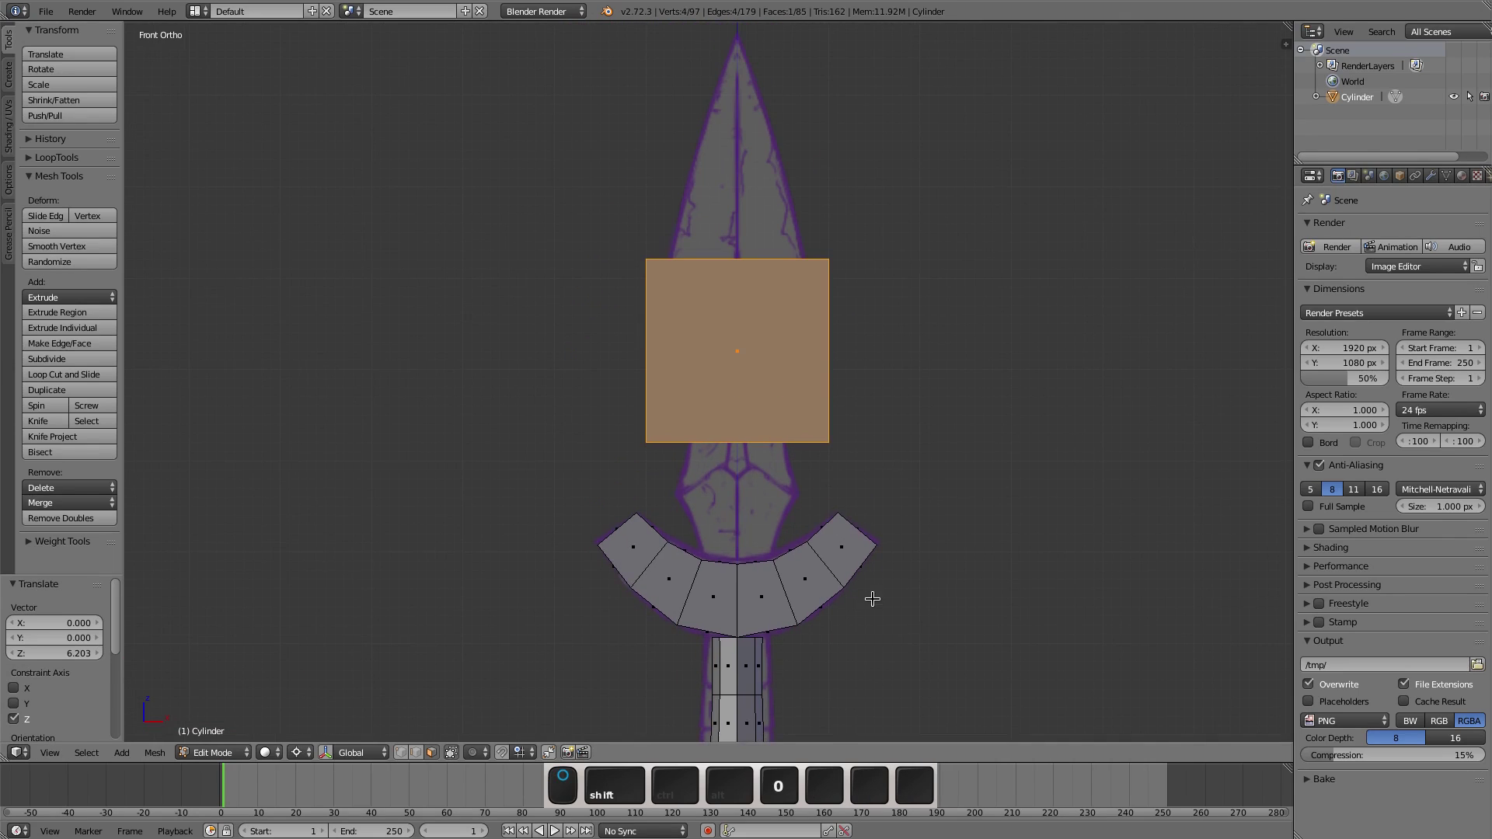
pyautogui.hotkey('ctrl', 'r')
pyautogui.click(738, 331)
pyautogui.rightClick(749, 321)
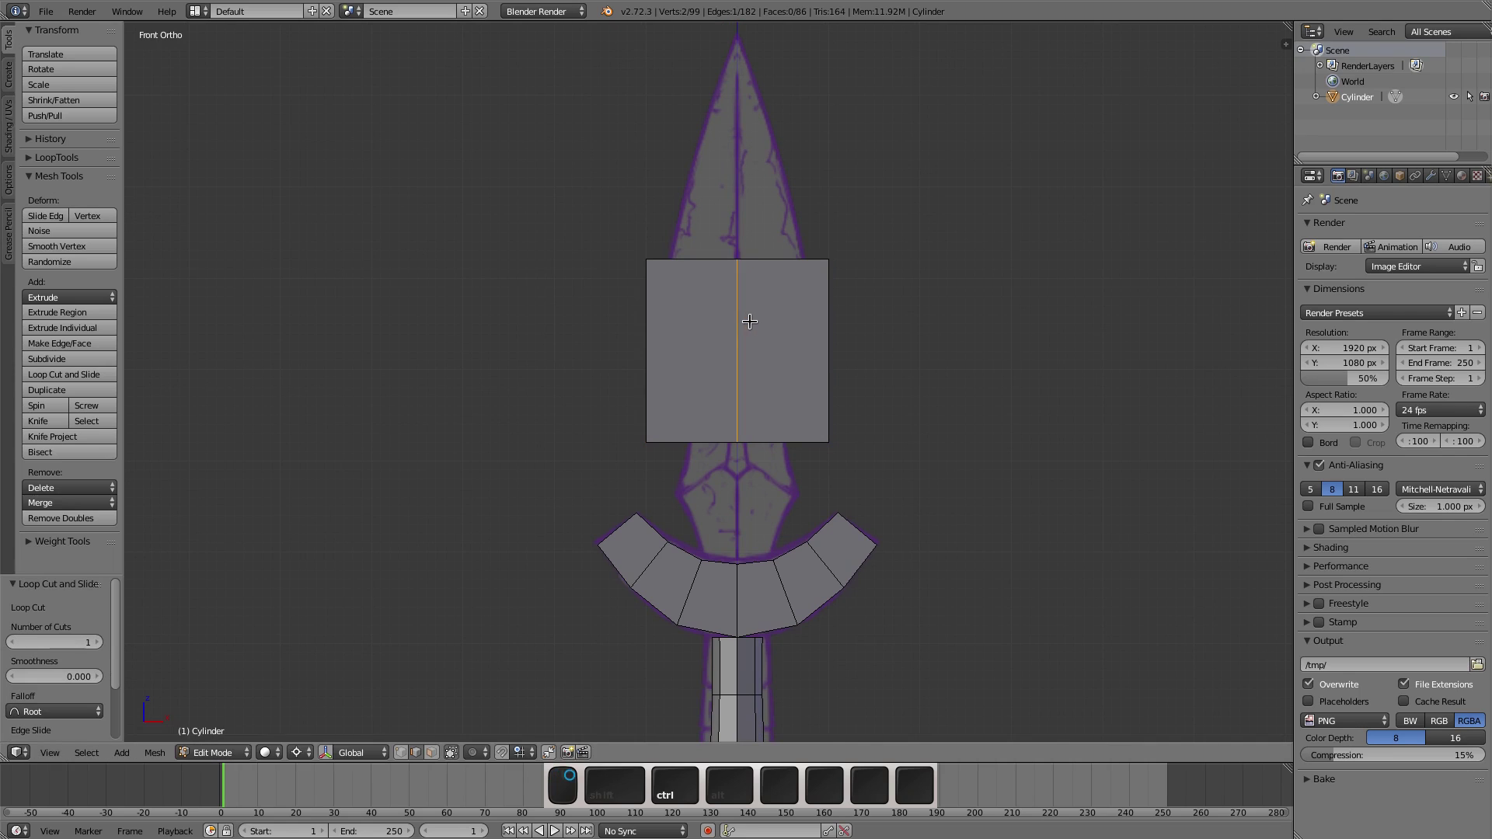
pyautogui.rightClick(663, 318)
pyautogui.press('x')
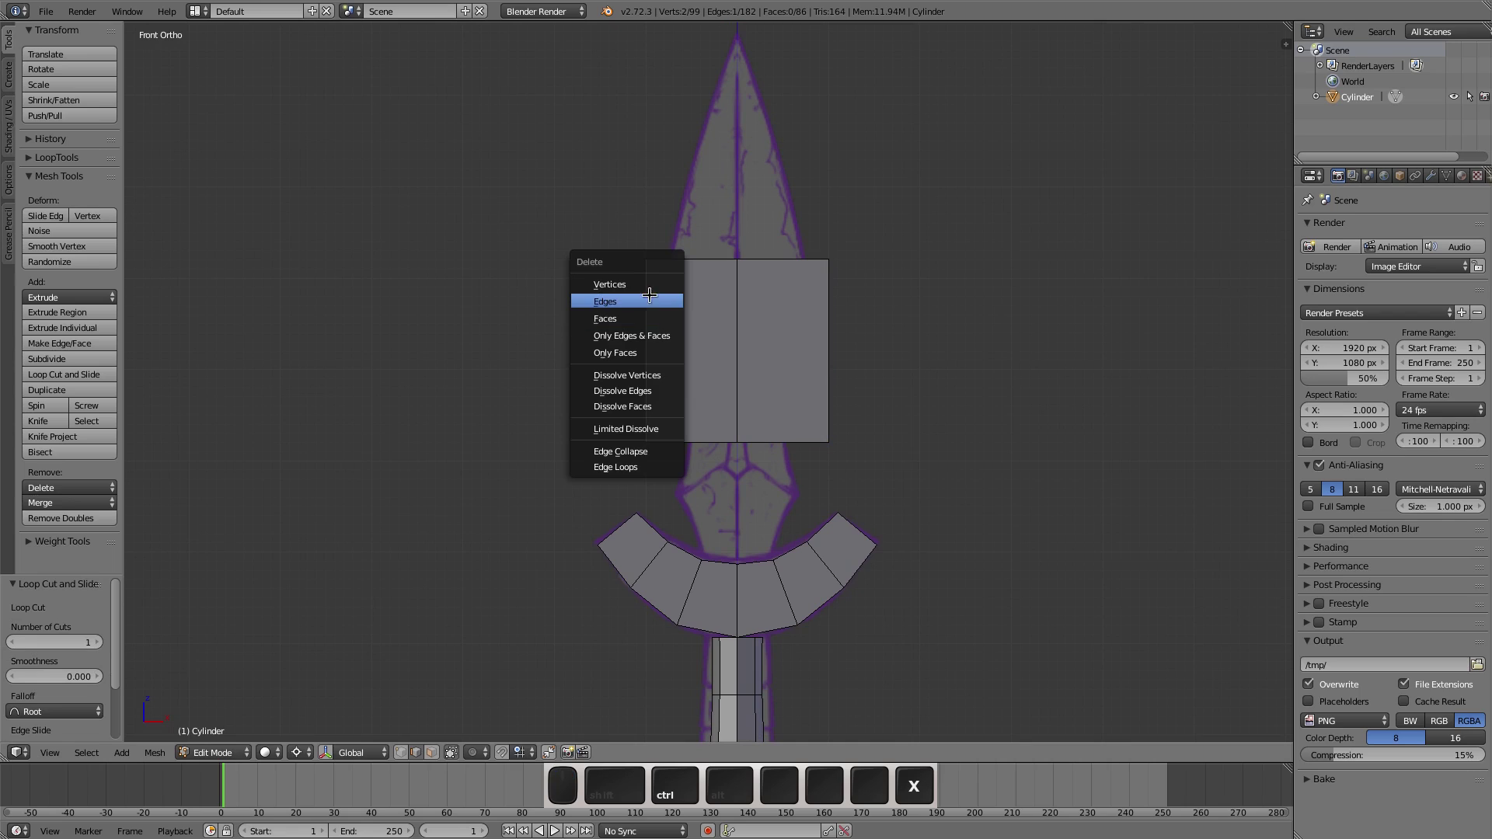
pyautogui.click(646, 285)
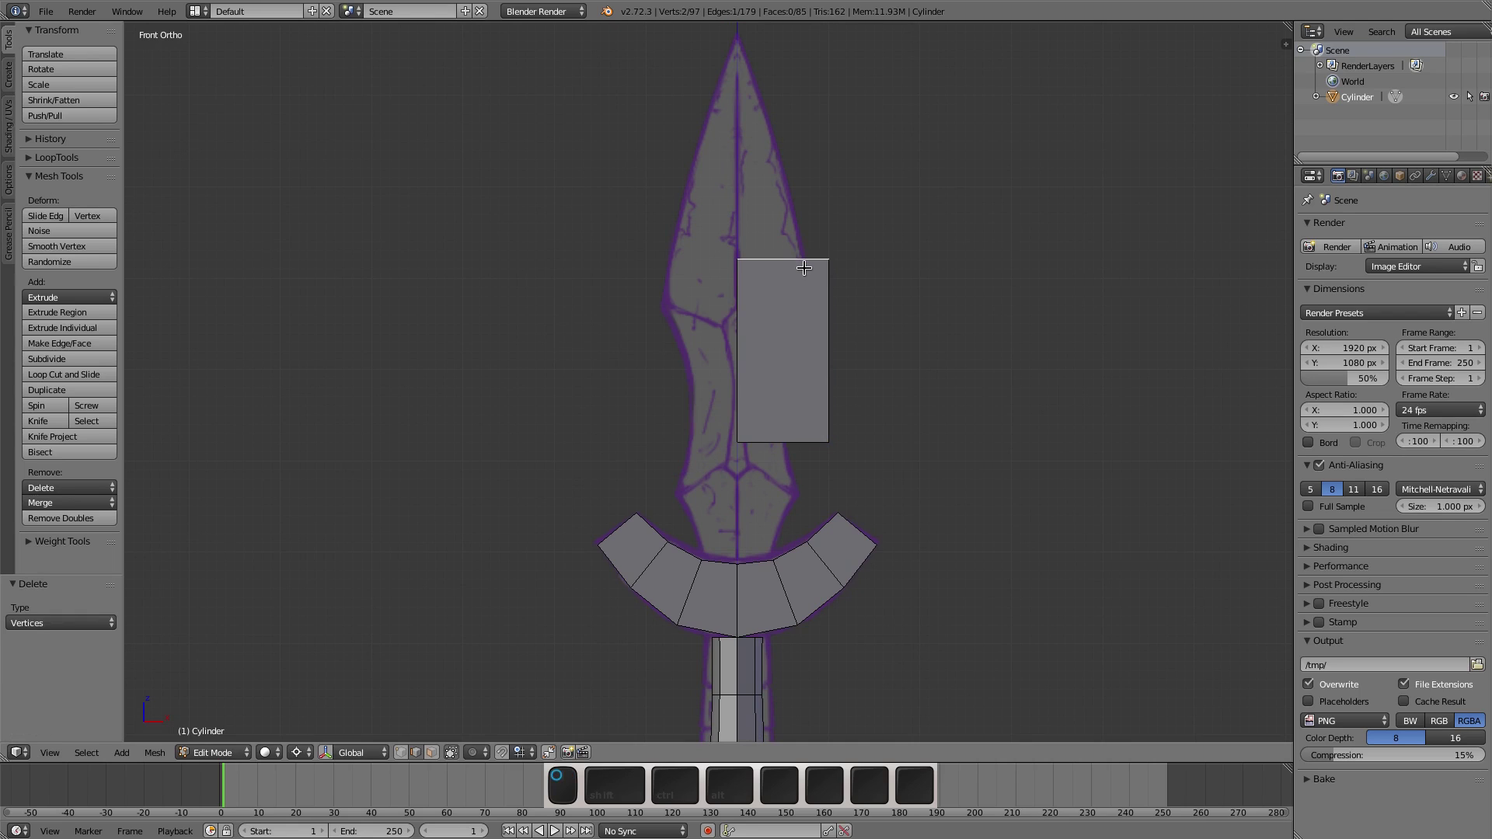
# Step: Raise the half plane's upper edge about 2.37 along Z to the tip of the sketched blade
pyautogui.press('g')
pyautogui.press('z')
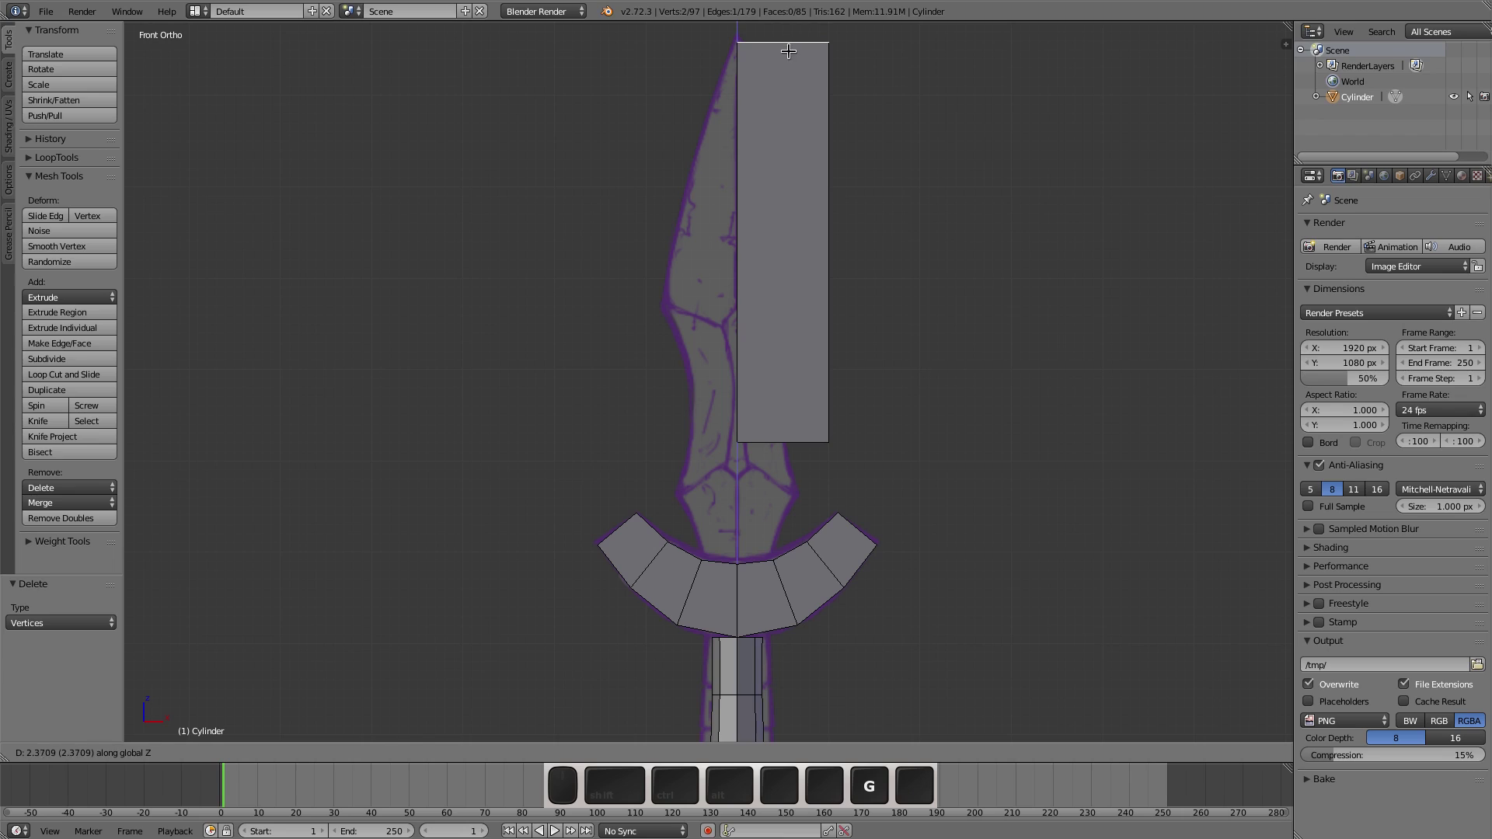
pyautogui.click(790, 58)
# Step: In vertex select mode, lower the blade's inner bottom vertex 1.513 along Z to the guard and fit the outer bottom vertex to the blade's base
pyautogui.hotkey('ctrl', 'Tab')
pyautogui.press('1')
pyautogui.rightClick(754, 473)
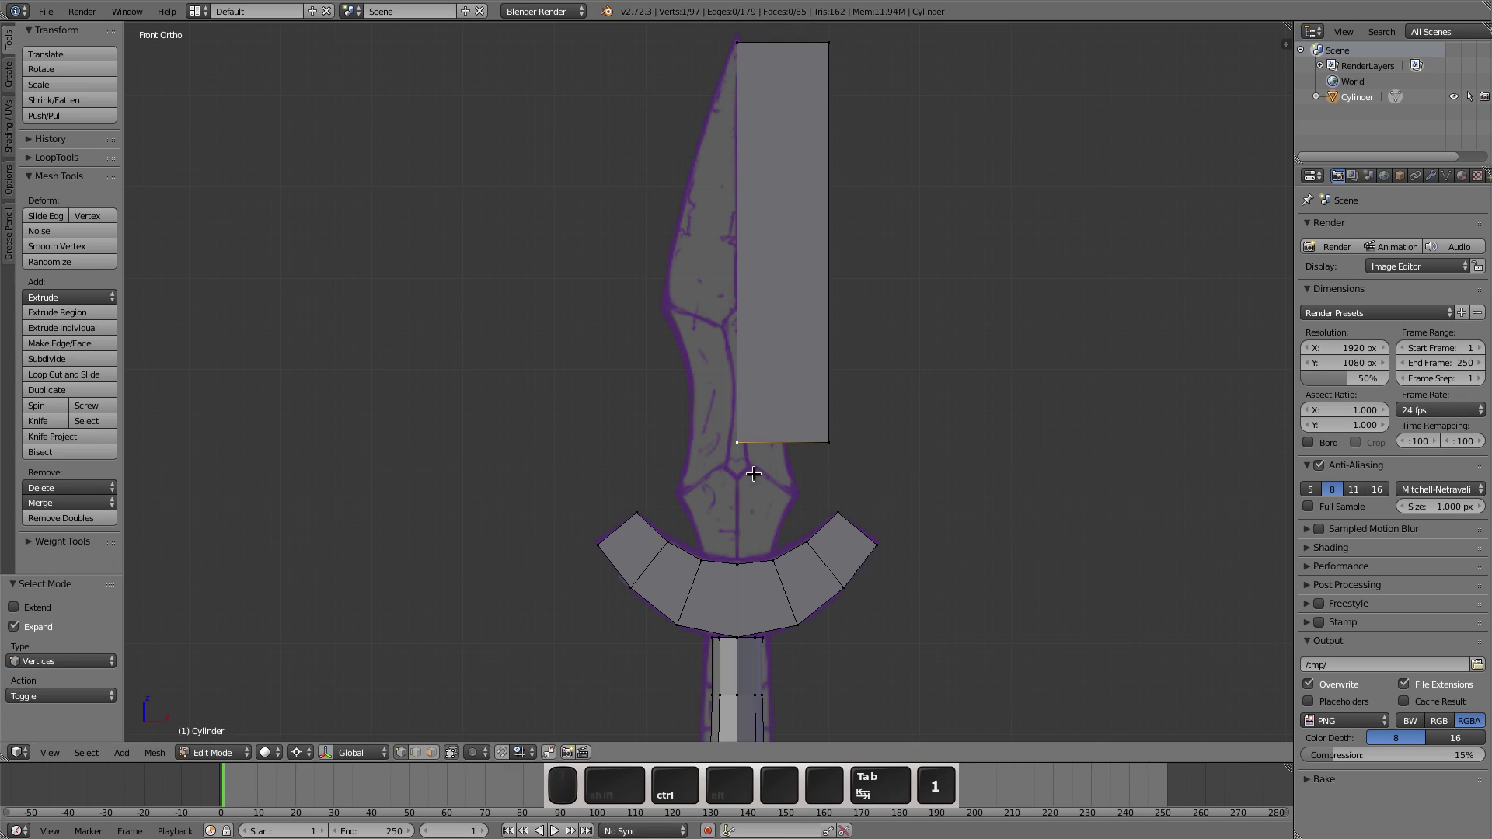
pyautogui.press('g')
pyautogui.press('z')
pyautogui.click(774, 598)
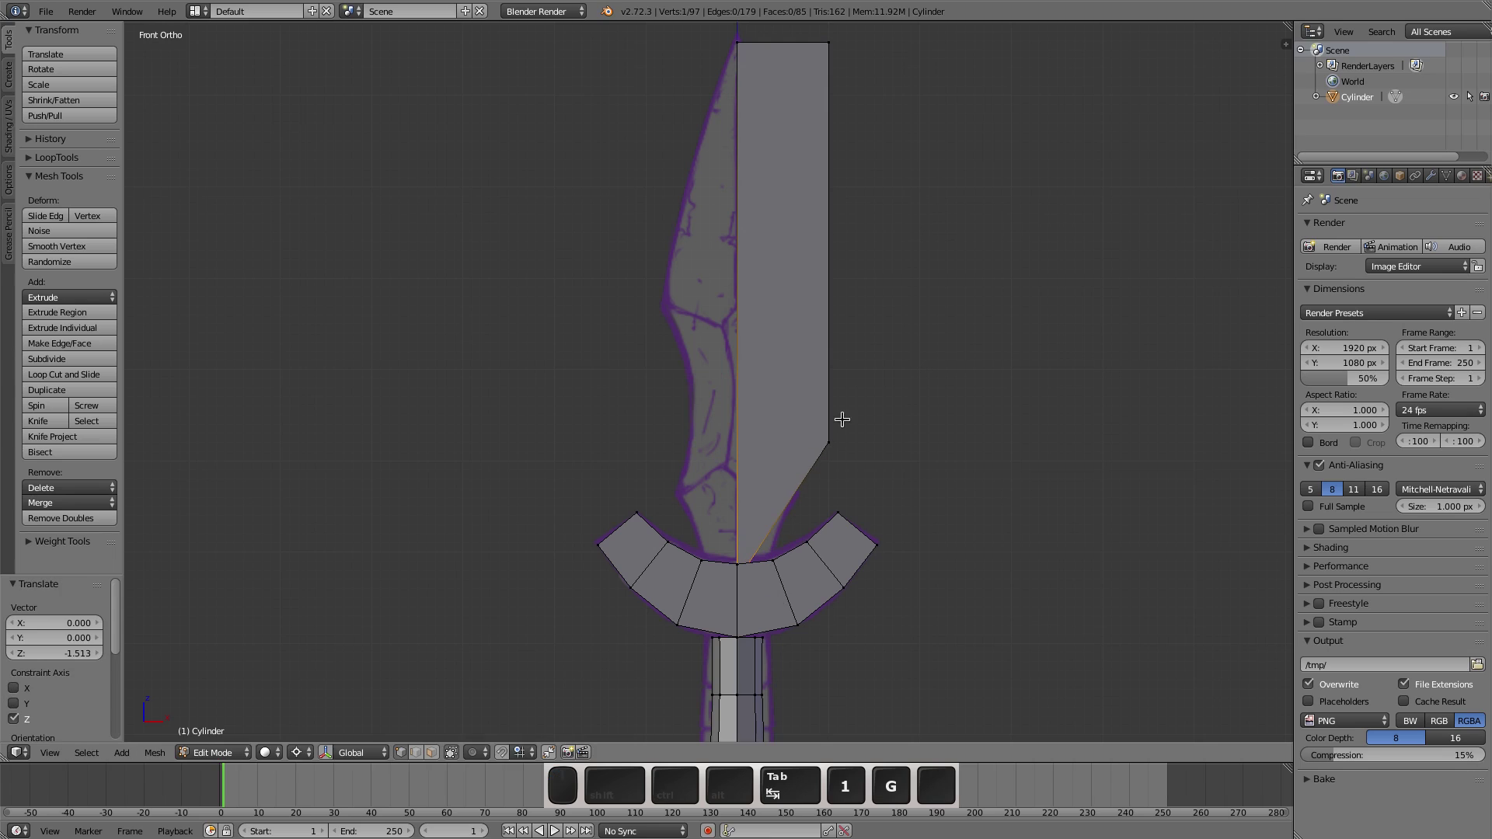
pyautogui.rightClick(832, 444)
pyautogui.press('g')
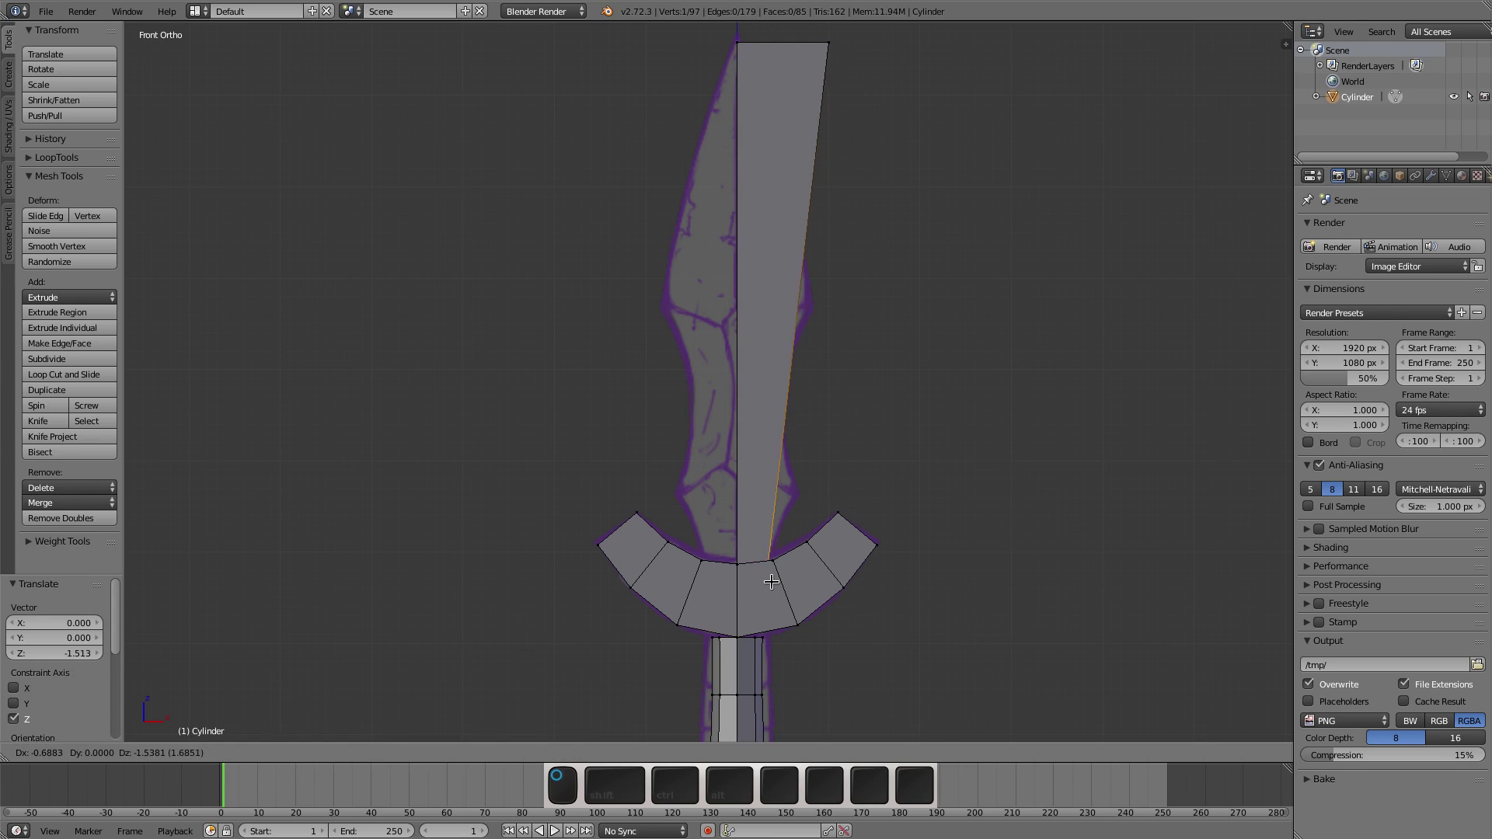
pyautogui.click(768, 580)
# Step: Move the half blade's upper outer vertex inward about 0.47 and down about 1.19 towards the sketched blade edge
pyautogui.rightClick(829, 43)
pyautogui.press('g')
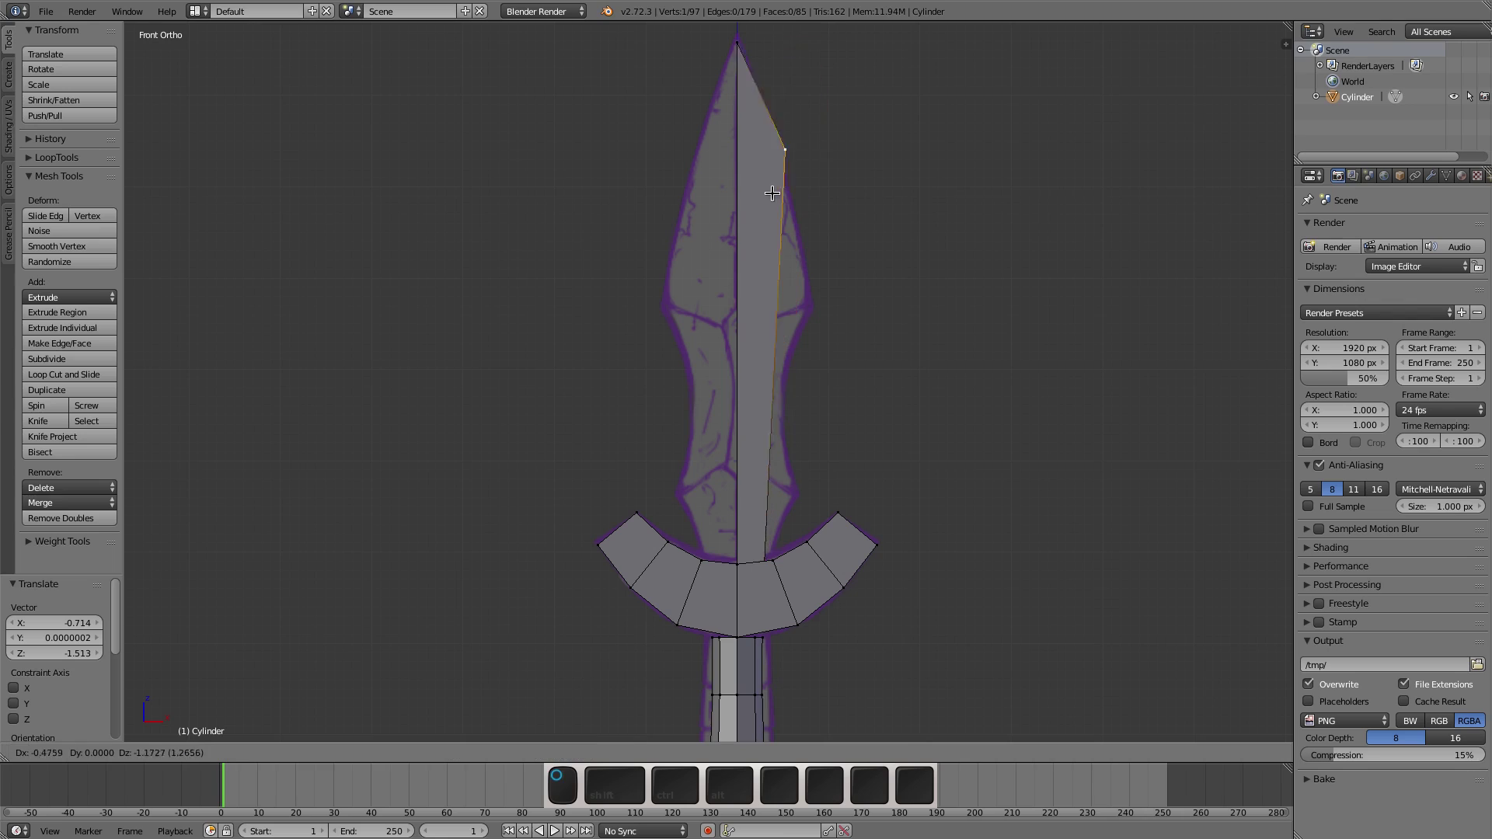
pyautogui.click(787, 147)
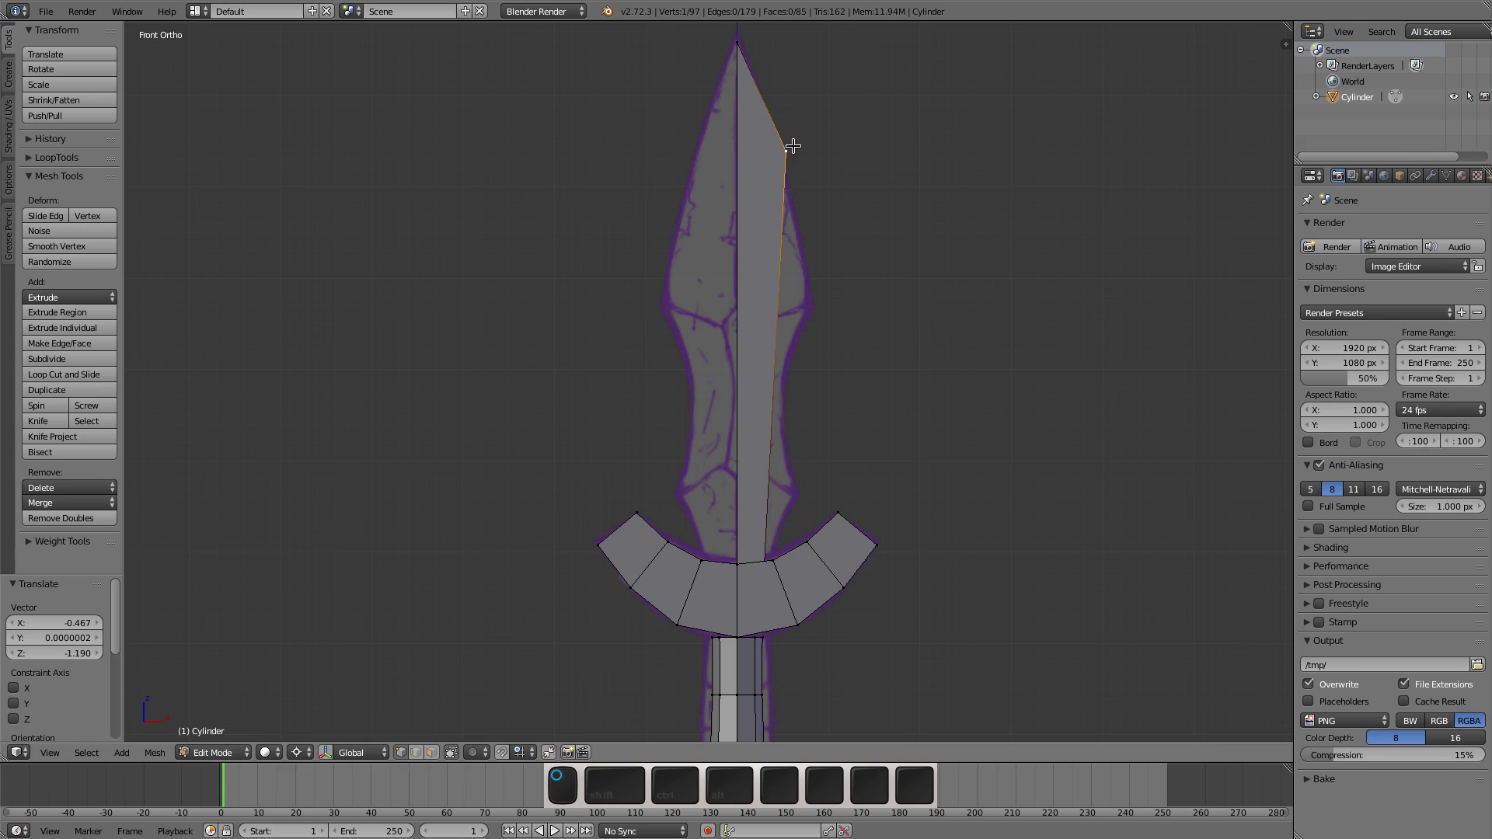
# Step: Extend the half blade's outer edge with a vertex about 0.29 outward and 1.74 down at the sketch's widest point, and another at the narrow waist
pyautogui.hotkey('ctrl', 'v')
pyautogui.press('e')
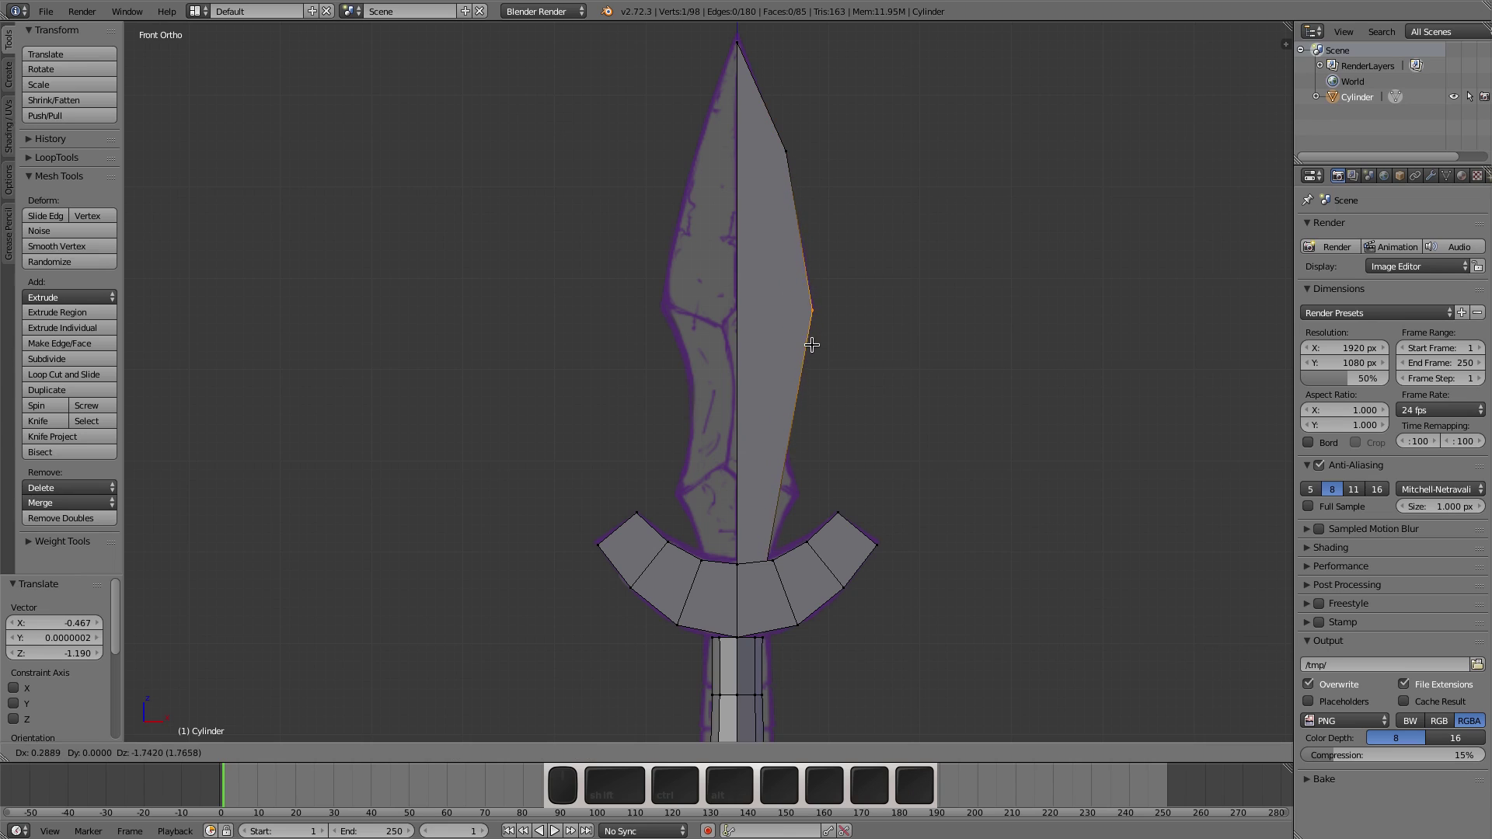
pyautogui.click(812, 343)
pyautogui.press('alt')
pyautogui.press('e')
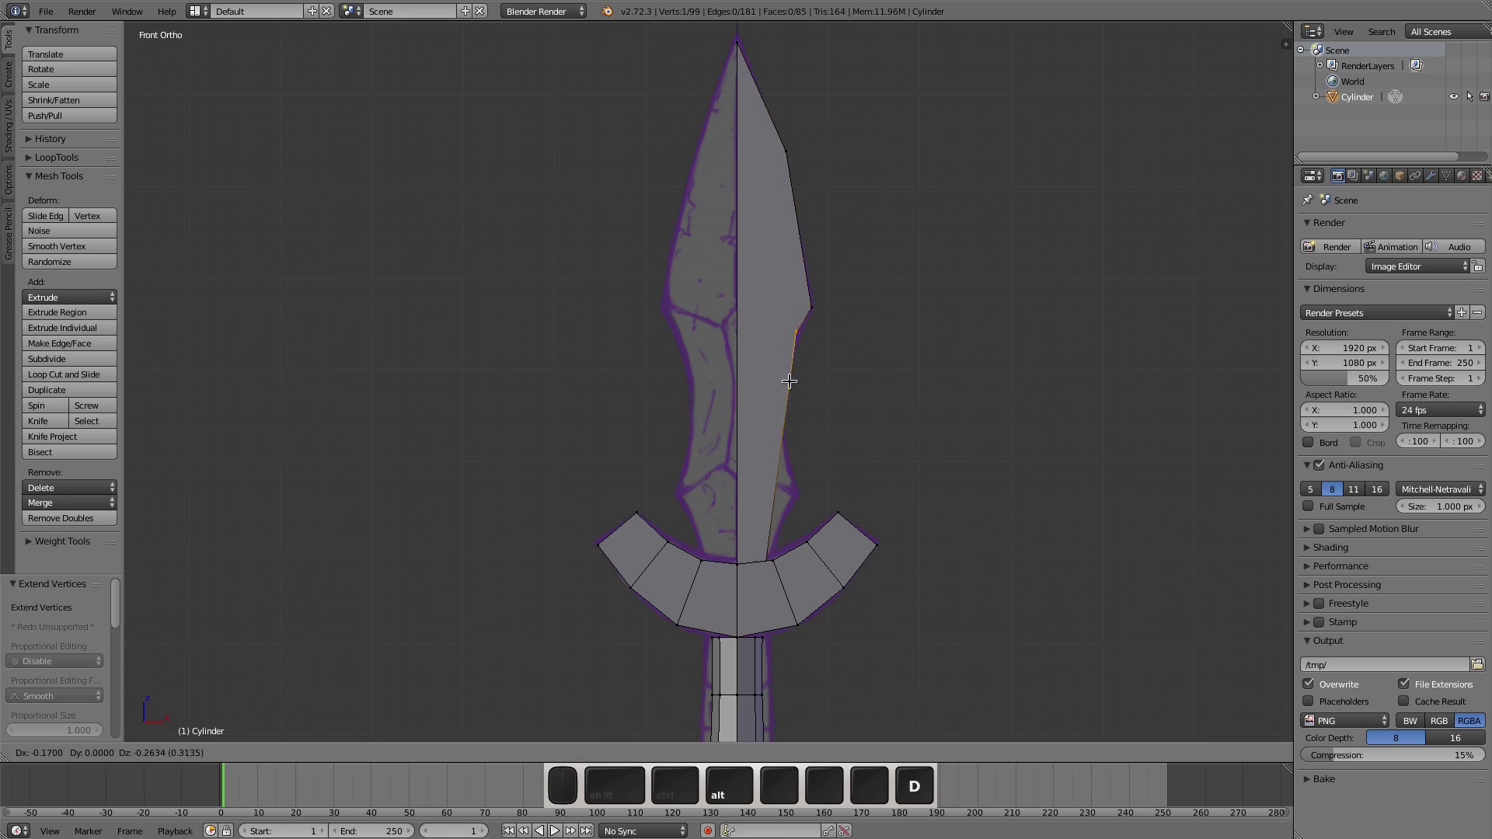
pyautogui.click(782, 440)
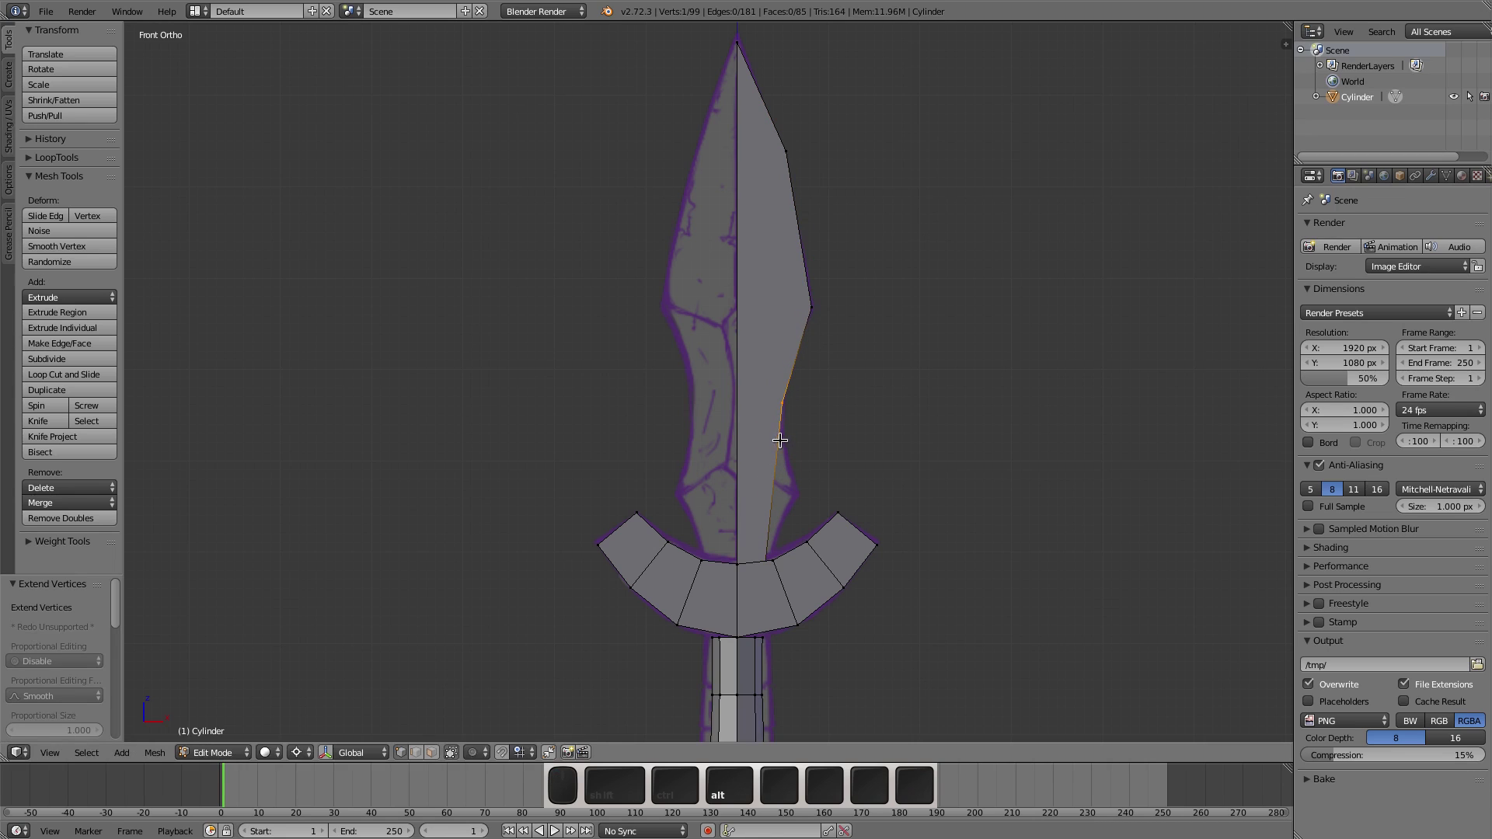
# Step: Extend the outer edge about 0.17 outward and 1.04 down to the lower bulge, and add a further vertex inward just above the guard
pyautogui.press('e')
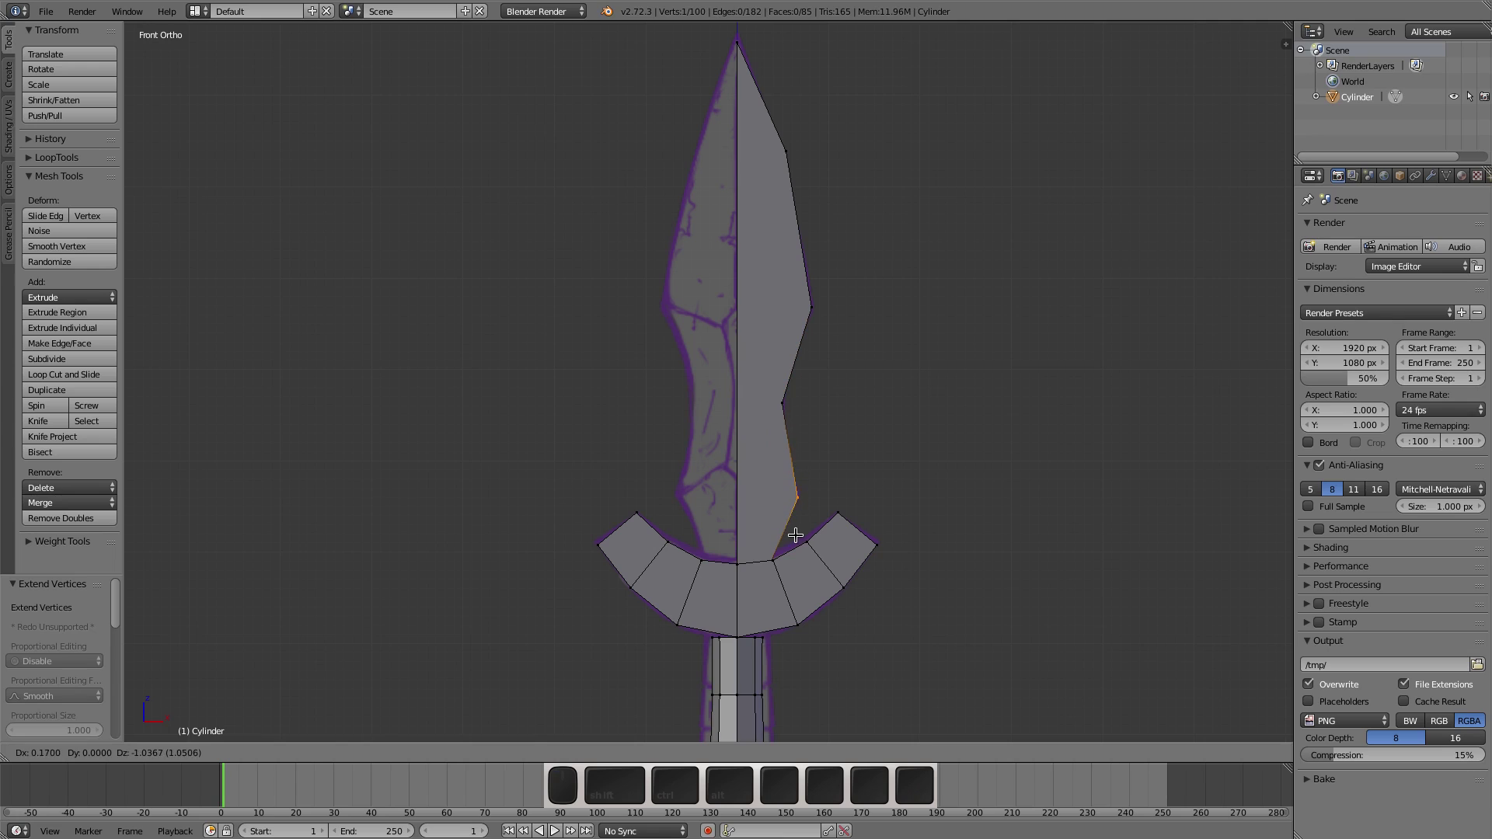
pyautogui.click(791, 508)
pyautogui.press('z')
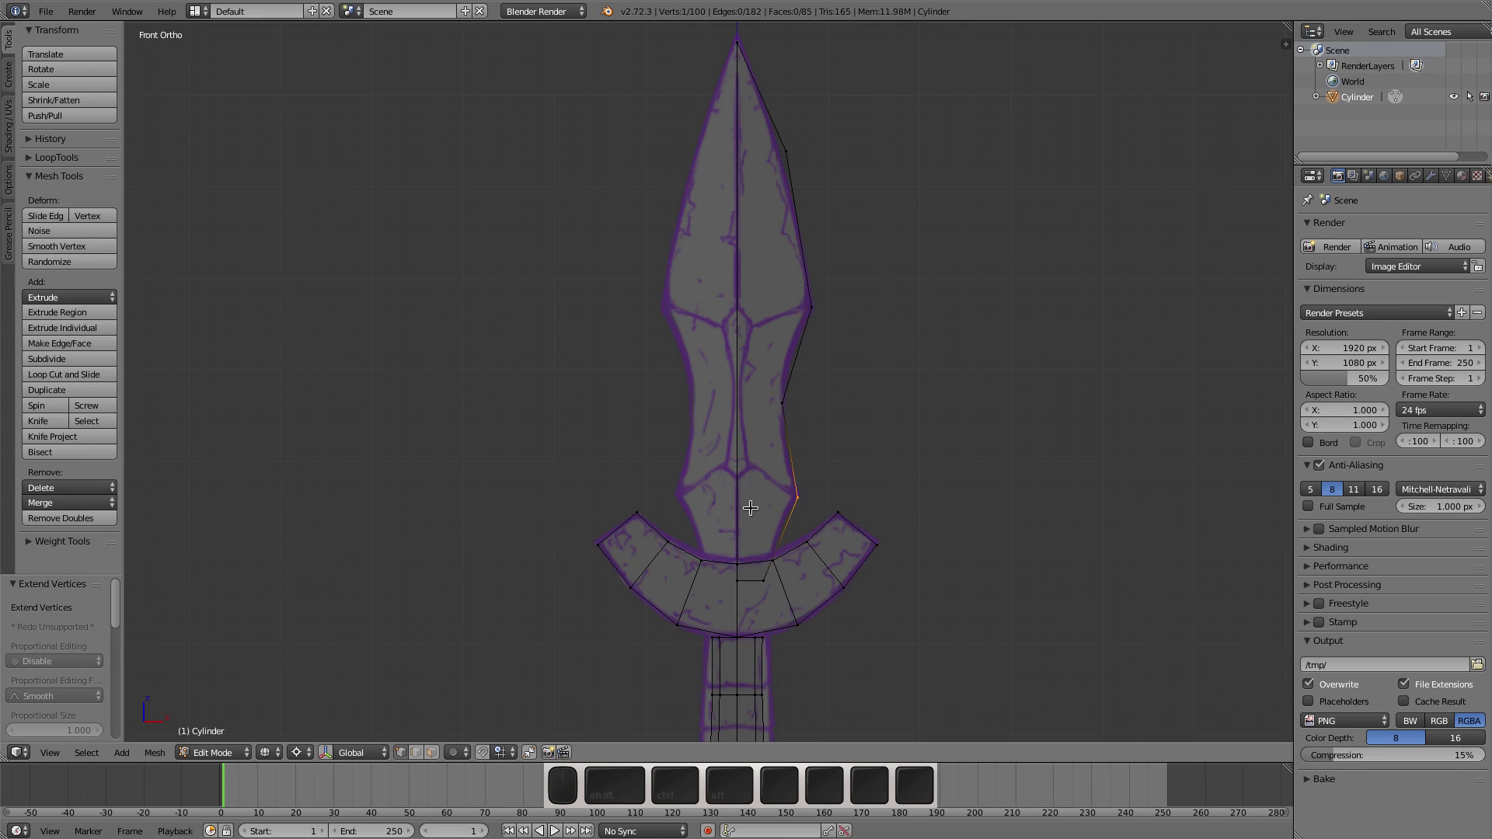
pyautogui.press('e')
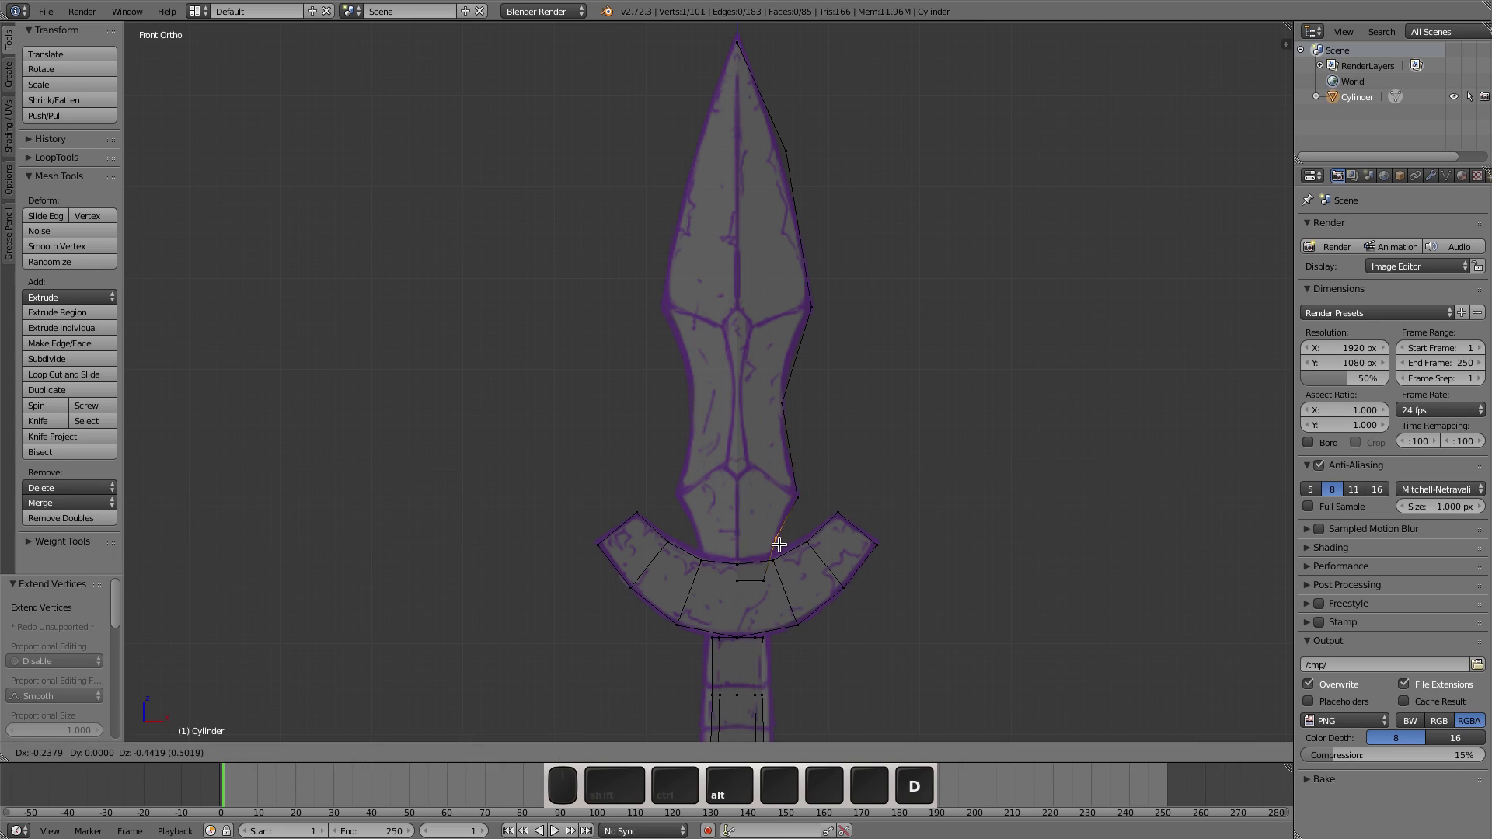
pyautogui.click(777, 537)
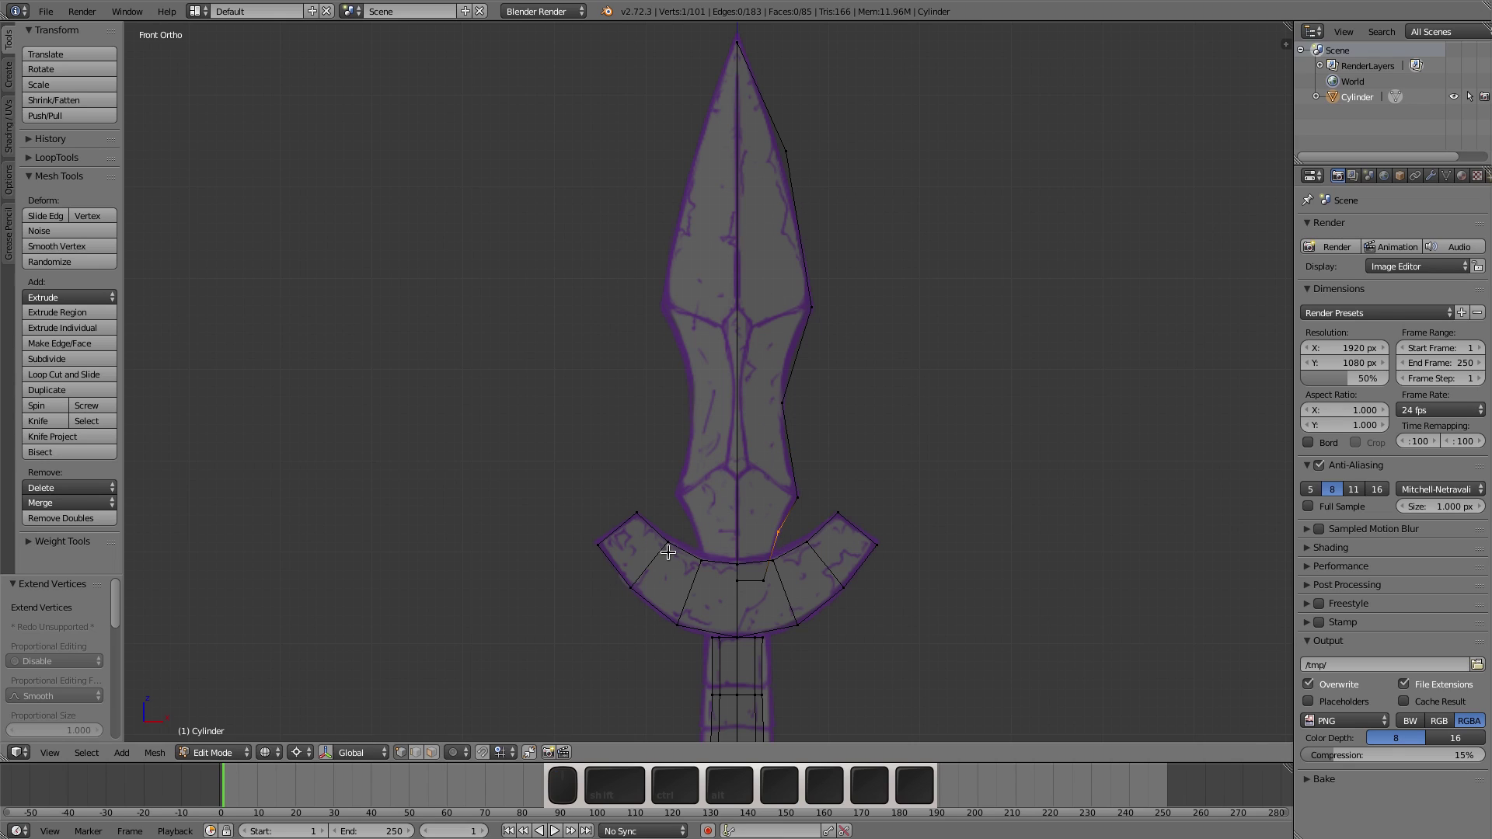
# Step: In edge select mode, subdivide the blade's long vertical centre edge with 2 cuts
pyautogui.hotkey('ctrl', 'Tab')
pyautogui.press('2')
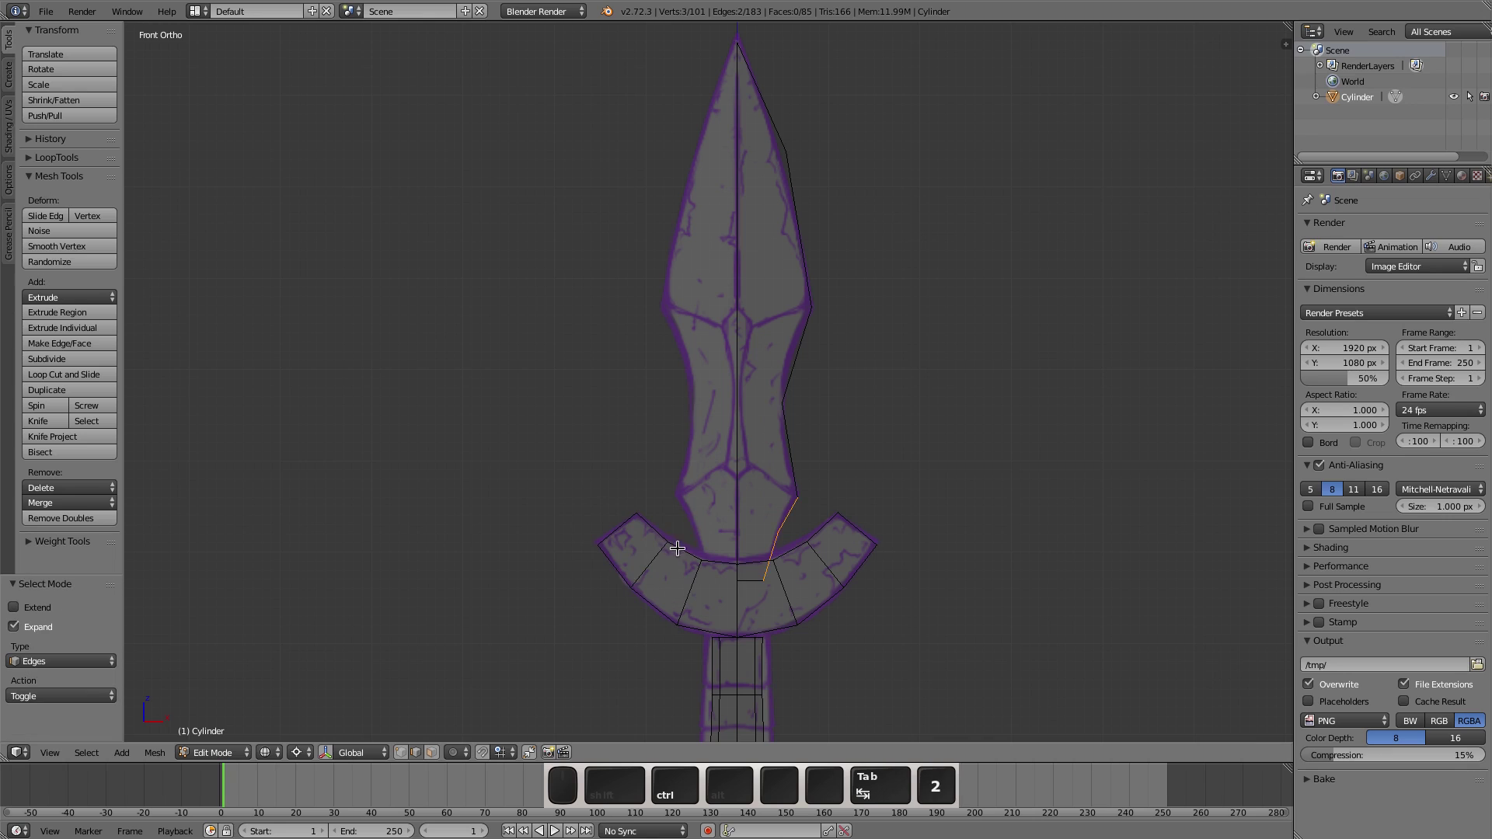
pyautogui.rightClick(733, 394)
pyautogui.moveTo(805, 457); pyautogui.dragTo(776, 476, button='middle')
pyautogui.press('KP_3')
pyautogui.press('KP_1')
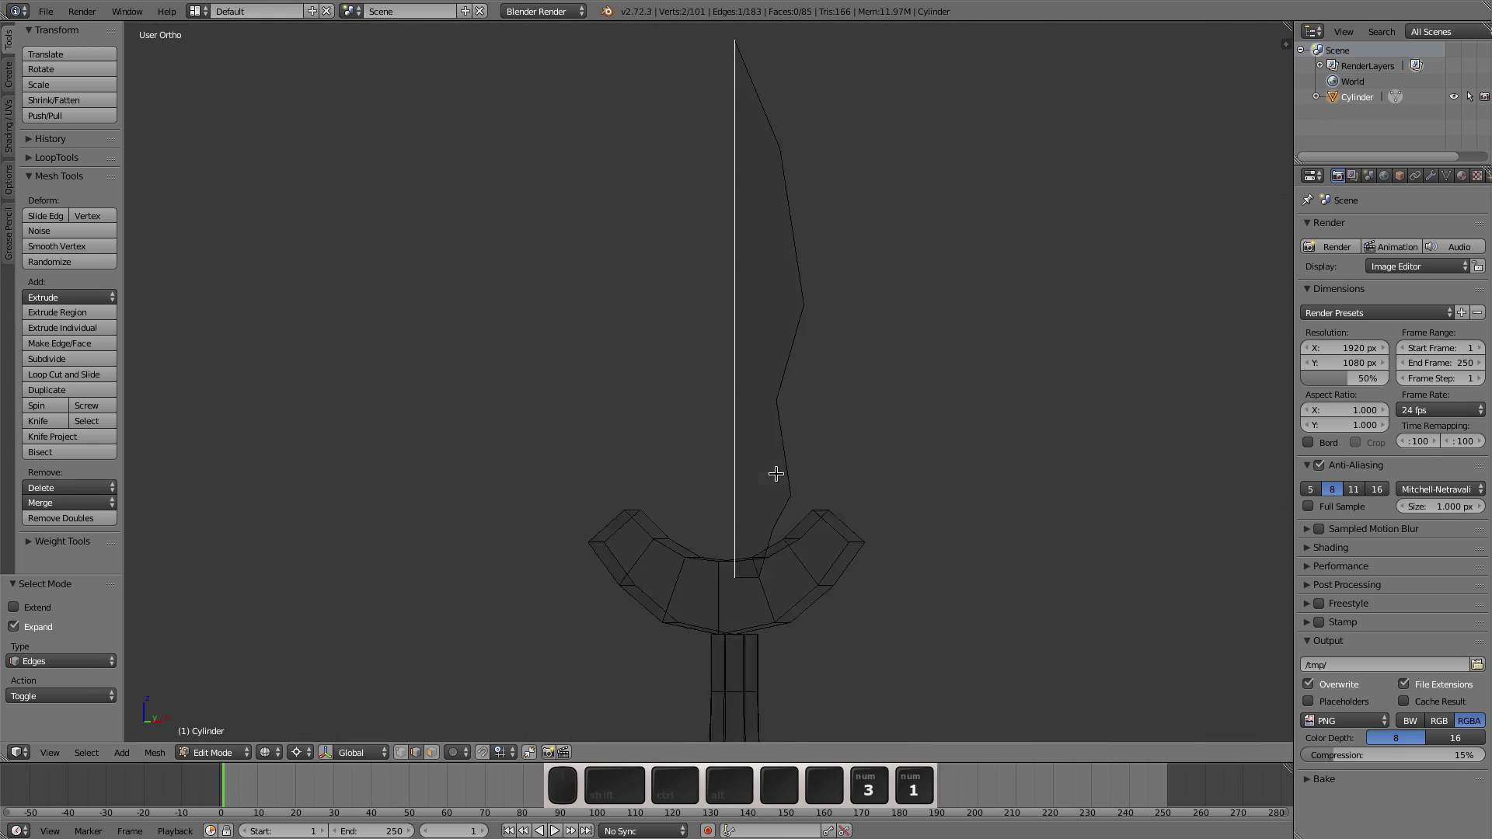
pyautogui.press('w')
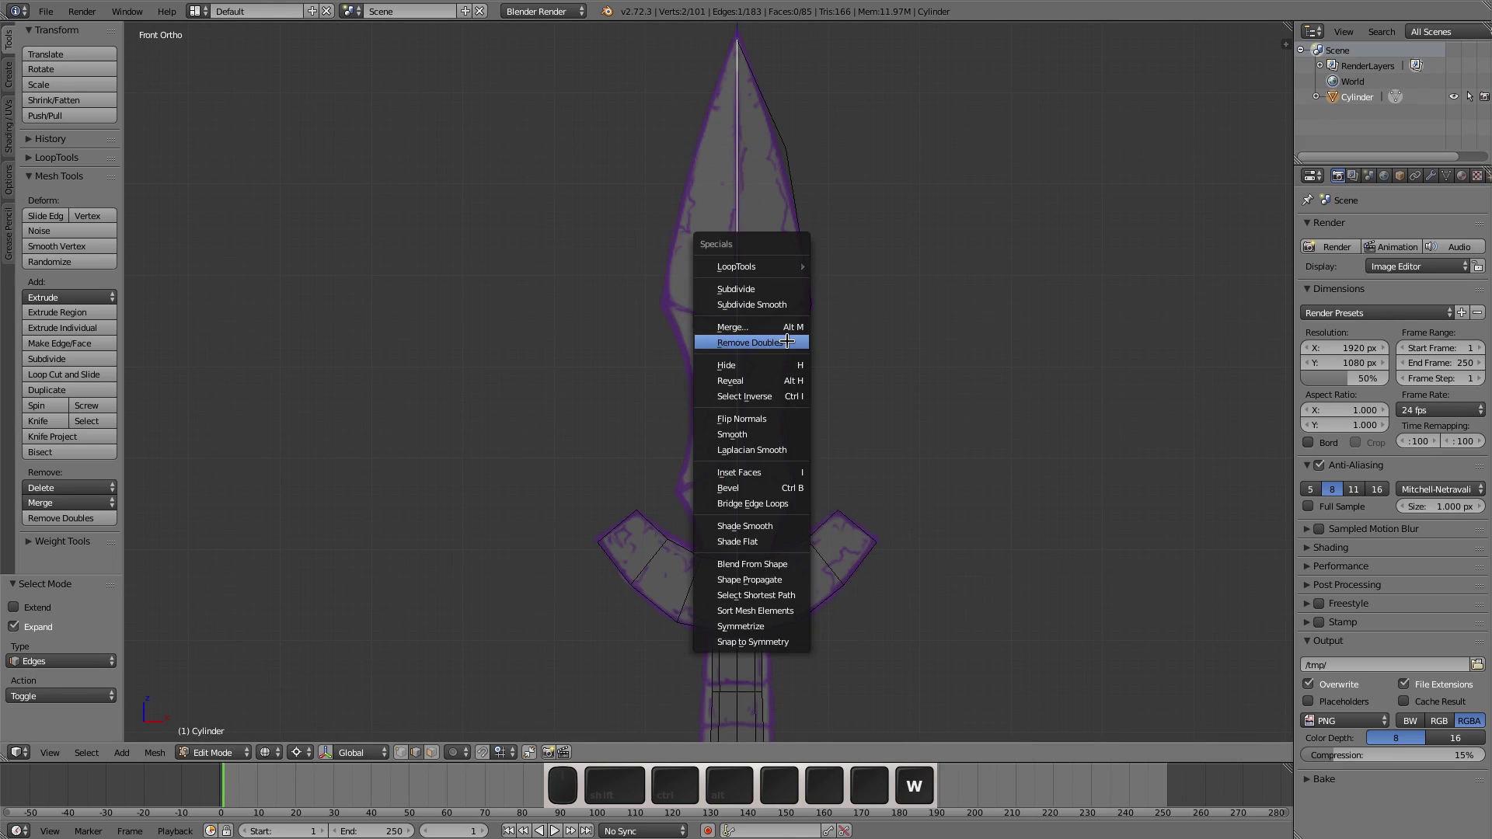
pyautogui.click(787, 292)
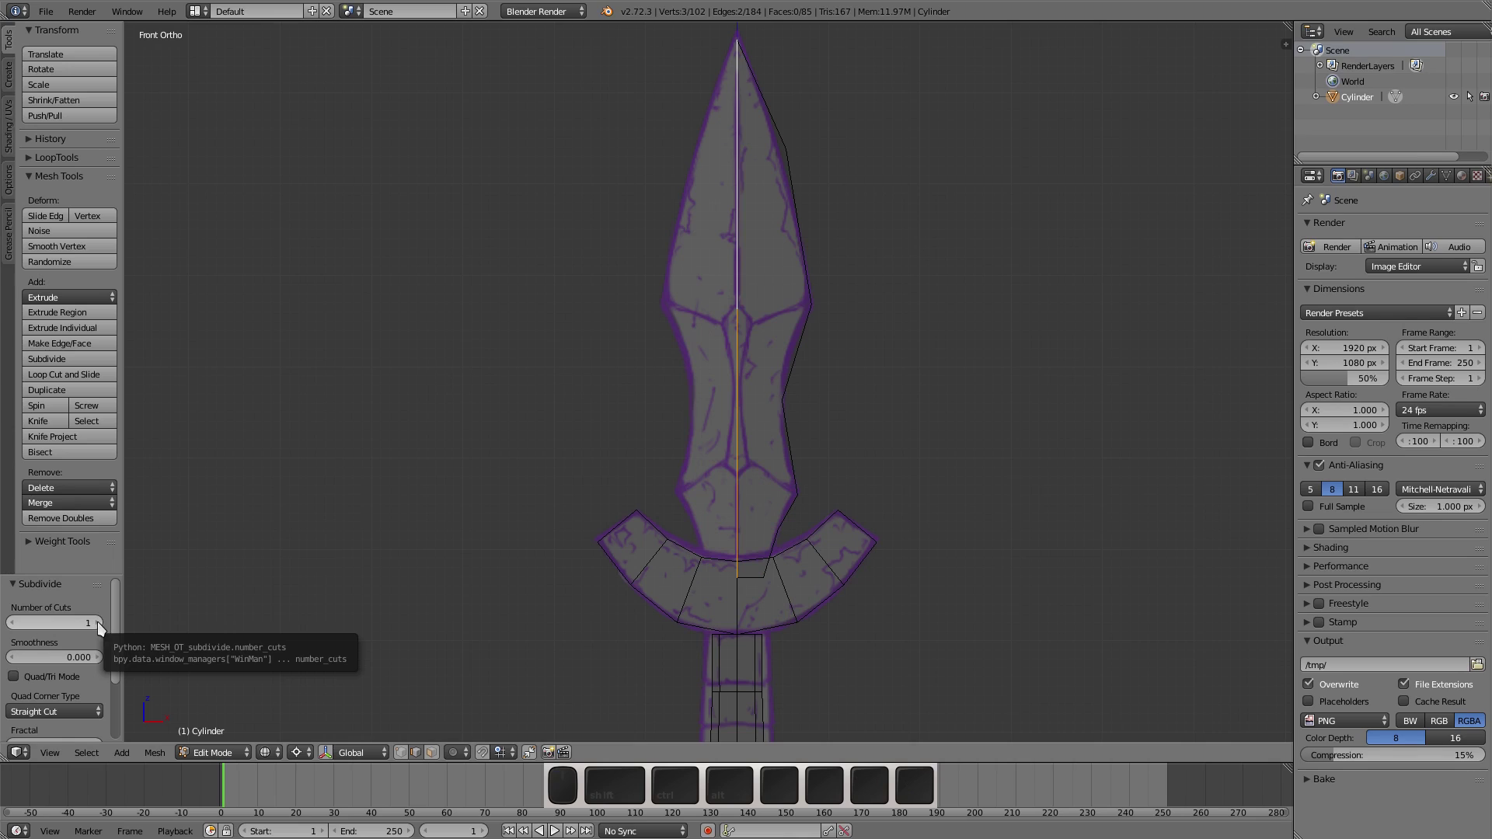
pyautogui.click(97, 622)
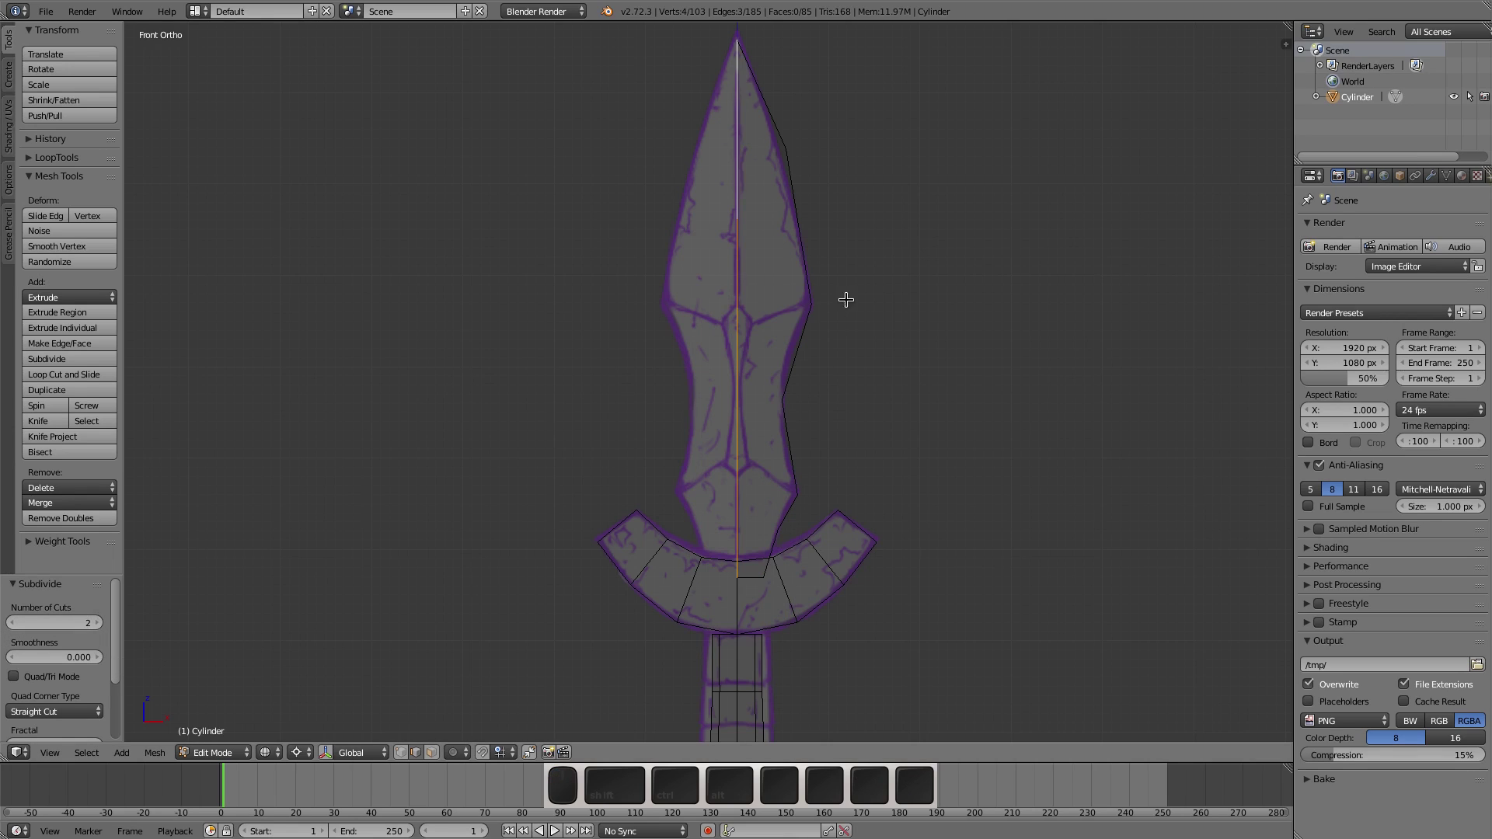
# Step: In vertex select mode, slide the lower new centre vertex down by a factor of about 0.476 to the sketched lower ridge junction
pyautogui.hotkey('ctrl', 'Tab')
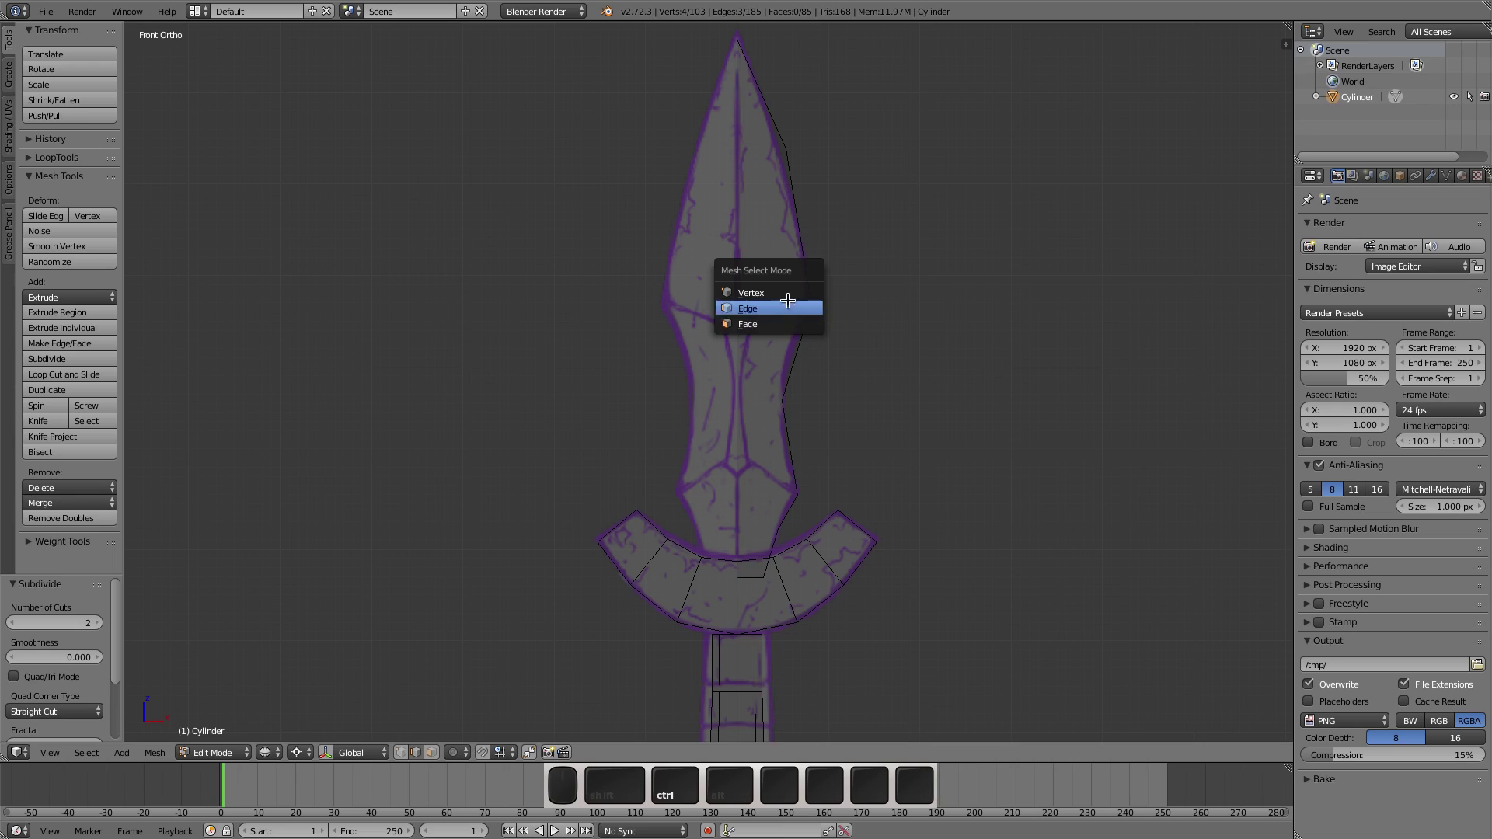
pyautogui.click(770, 299)
pyautogui.rightClick(735, 382)
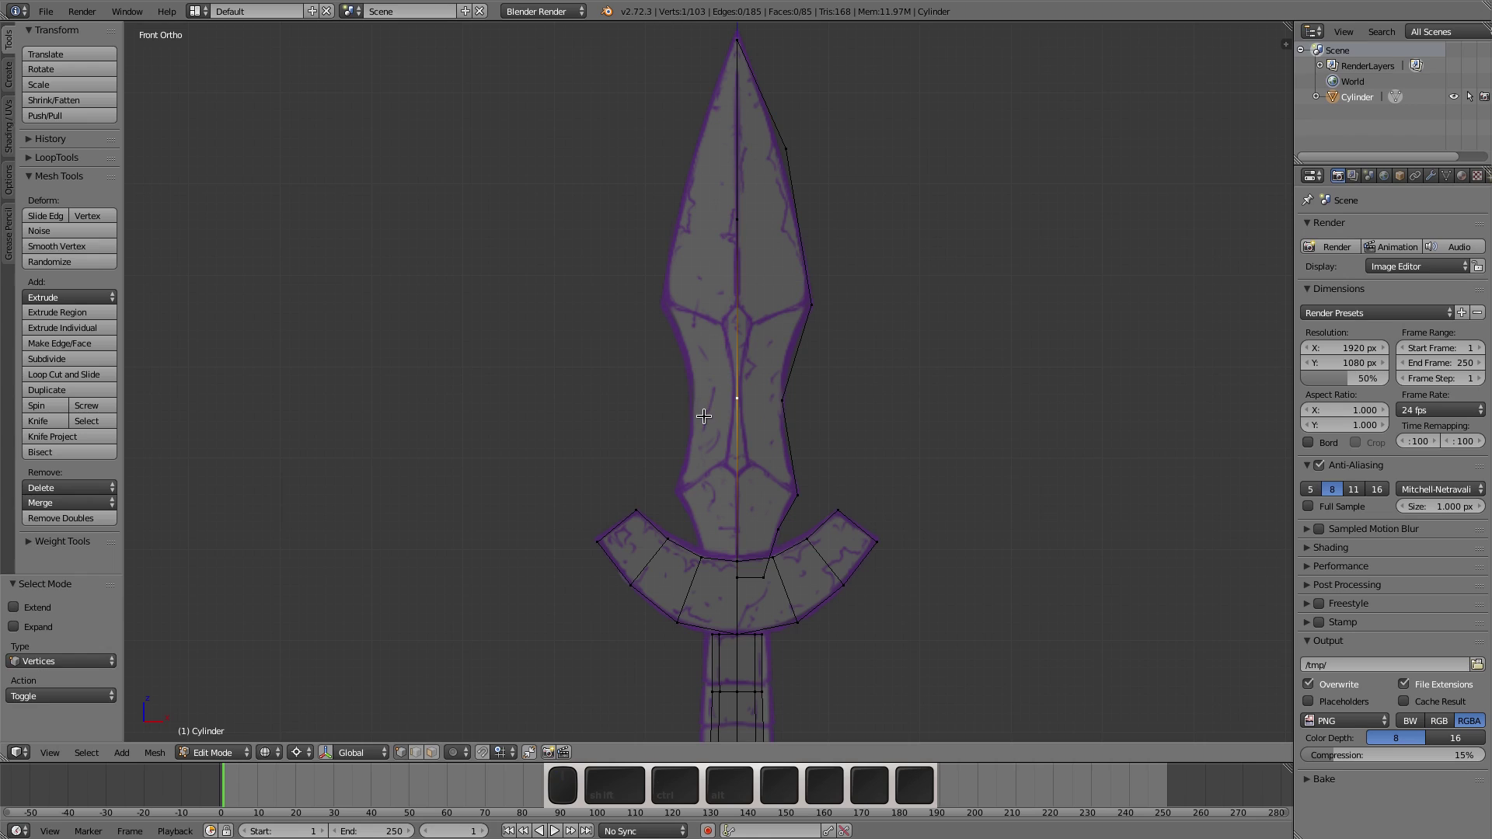
pyautogui.press('g')
pyautogui.press('g')
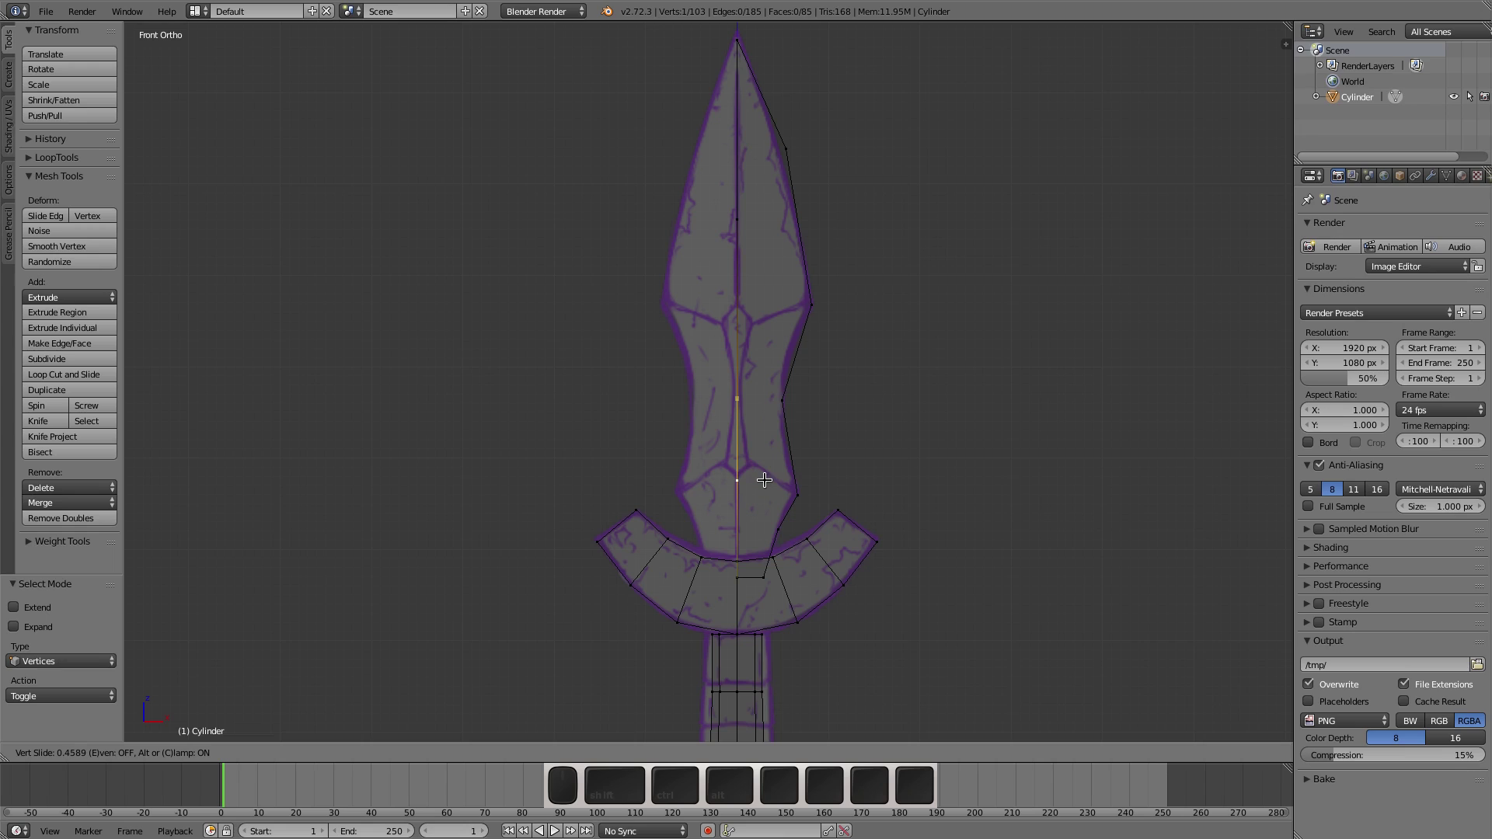
pyautogui.click(764, 483)
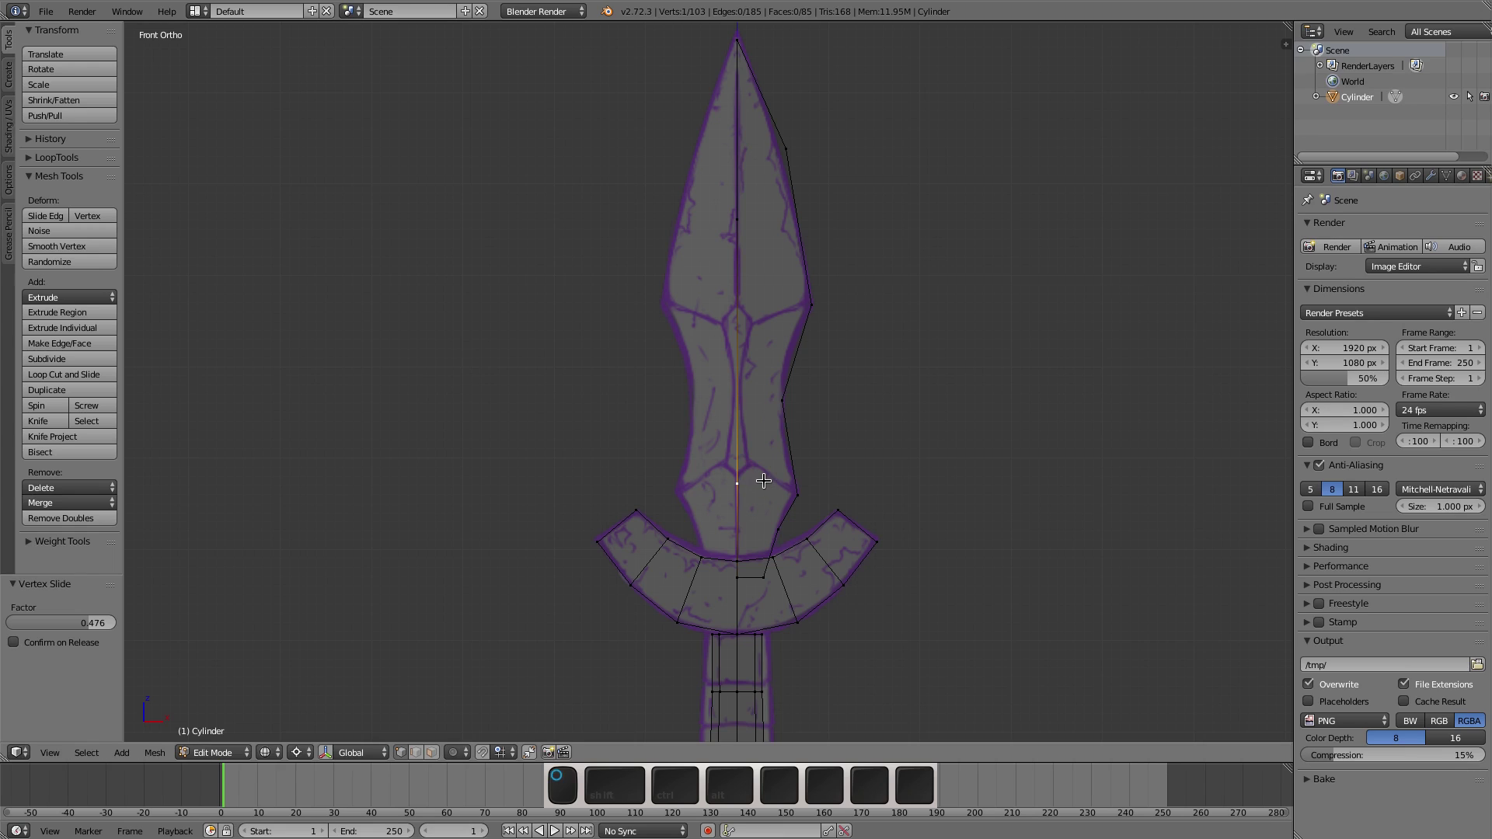
# Step: Slide the upper new centre vertex down by a factor of about 0.309 to the top of the sketched central groove
pyautogui.rightClick(735, 210)
pyautogui.press('g')
pyautogui.press('g')
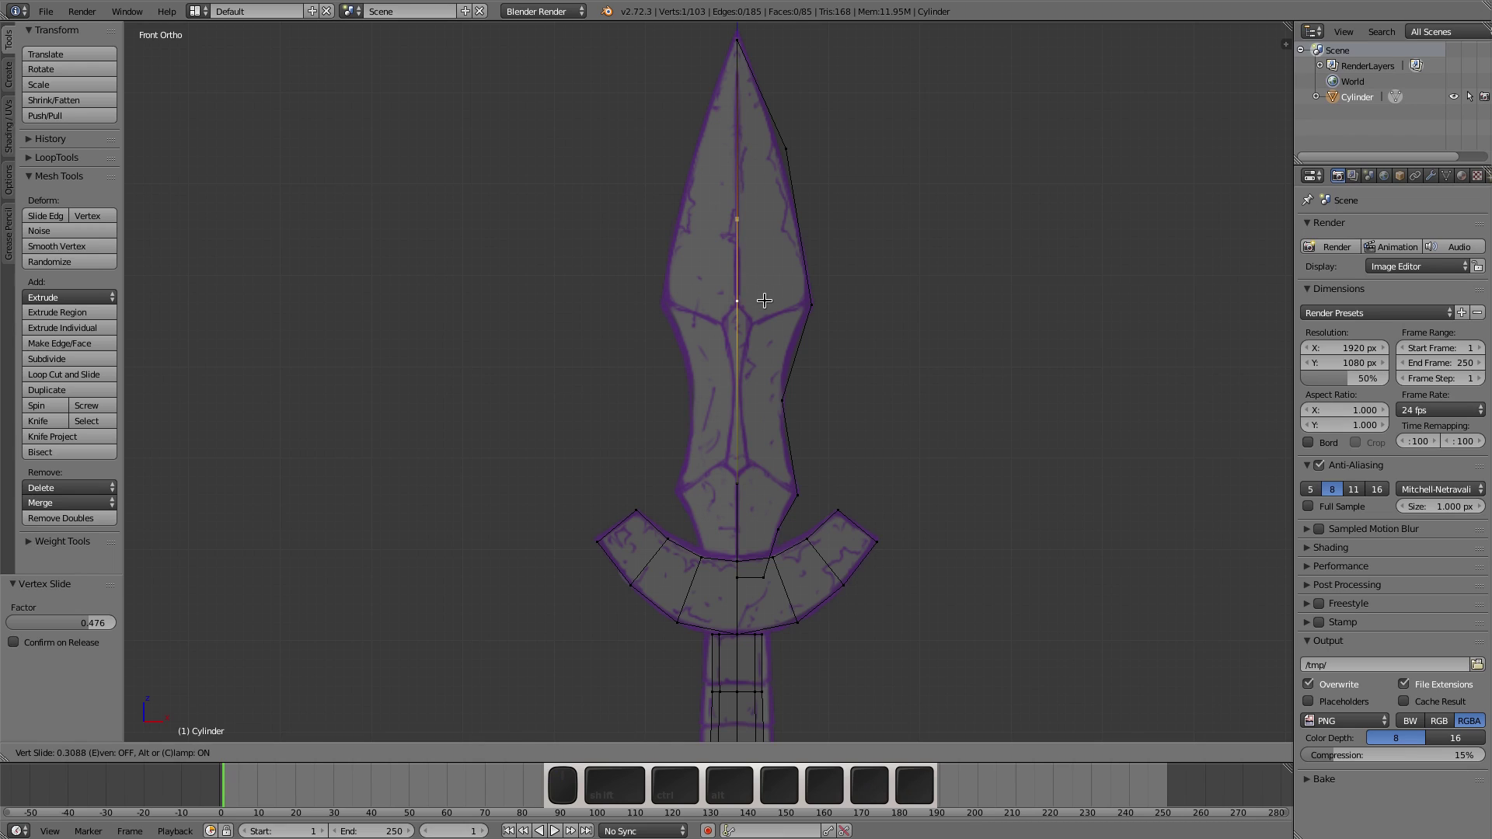
pyautogui.click(765, 301)
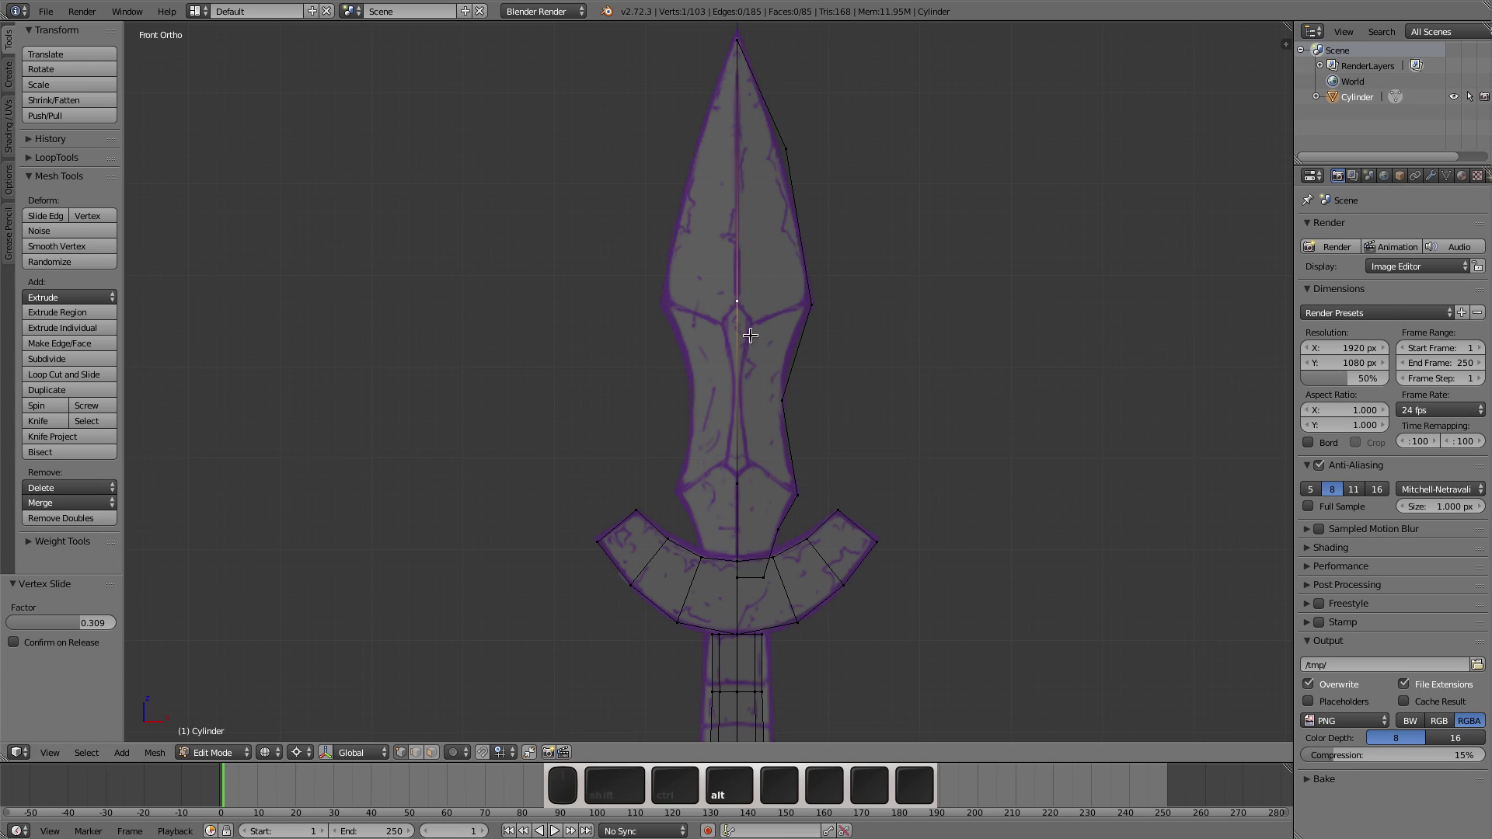
# Step: Extend the centre edge with three vertices along the sketched groove outline: upper corner, narrow middle and lower corner
pyautogui.keyDown('ctrl'); pyautogui.rightClick(766, 359); pyautogui.keyUp('ctrl')
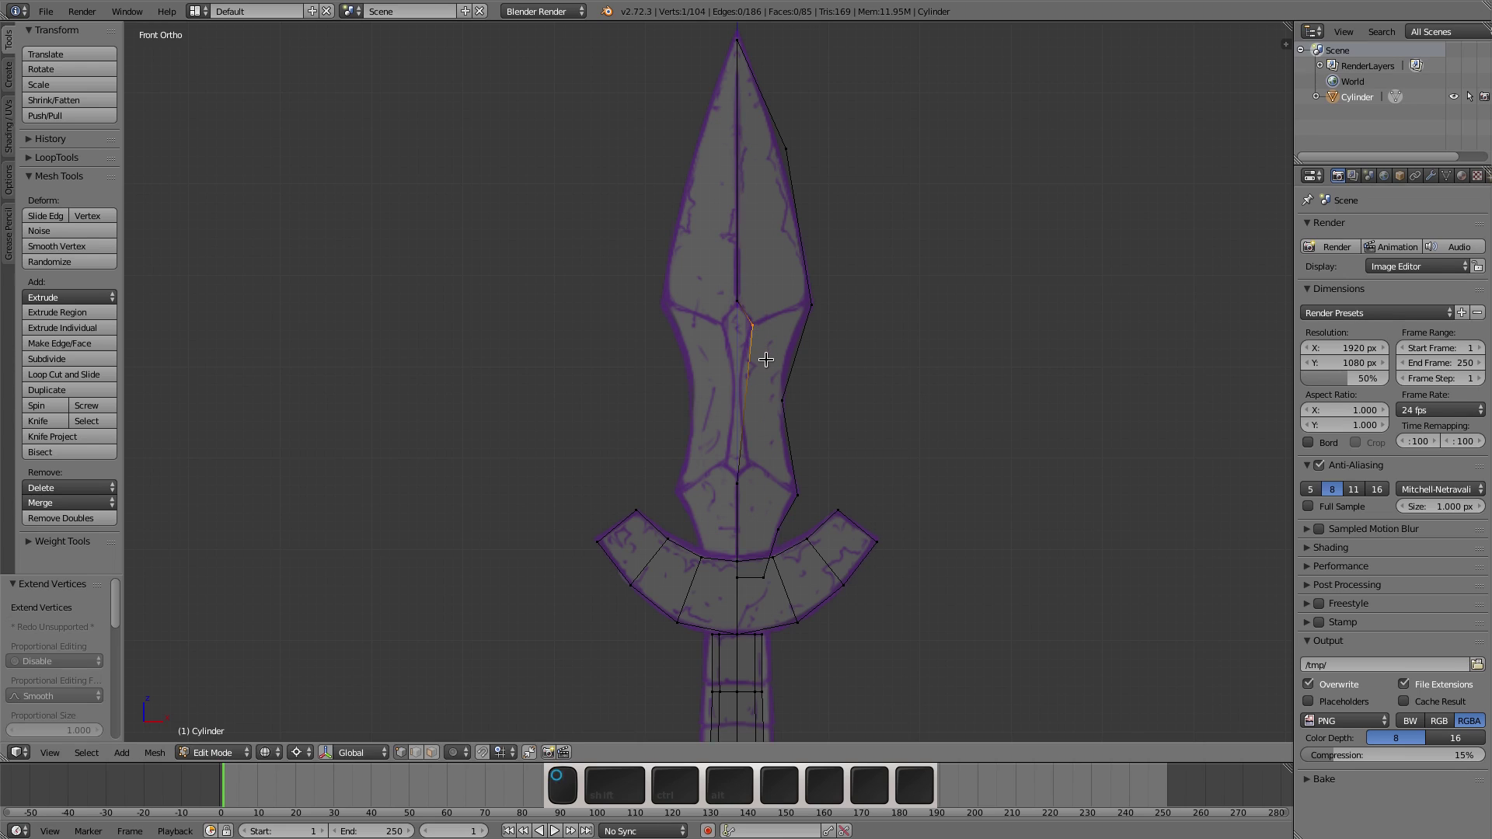
pyautogui.press('e')
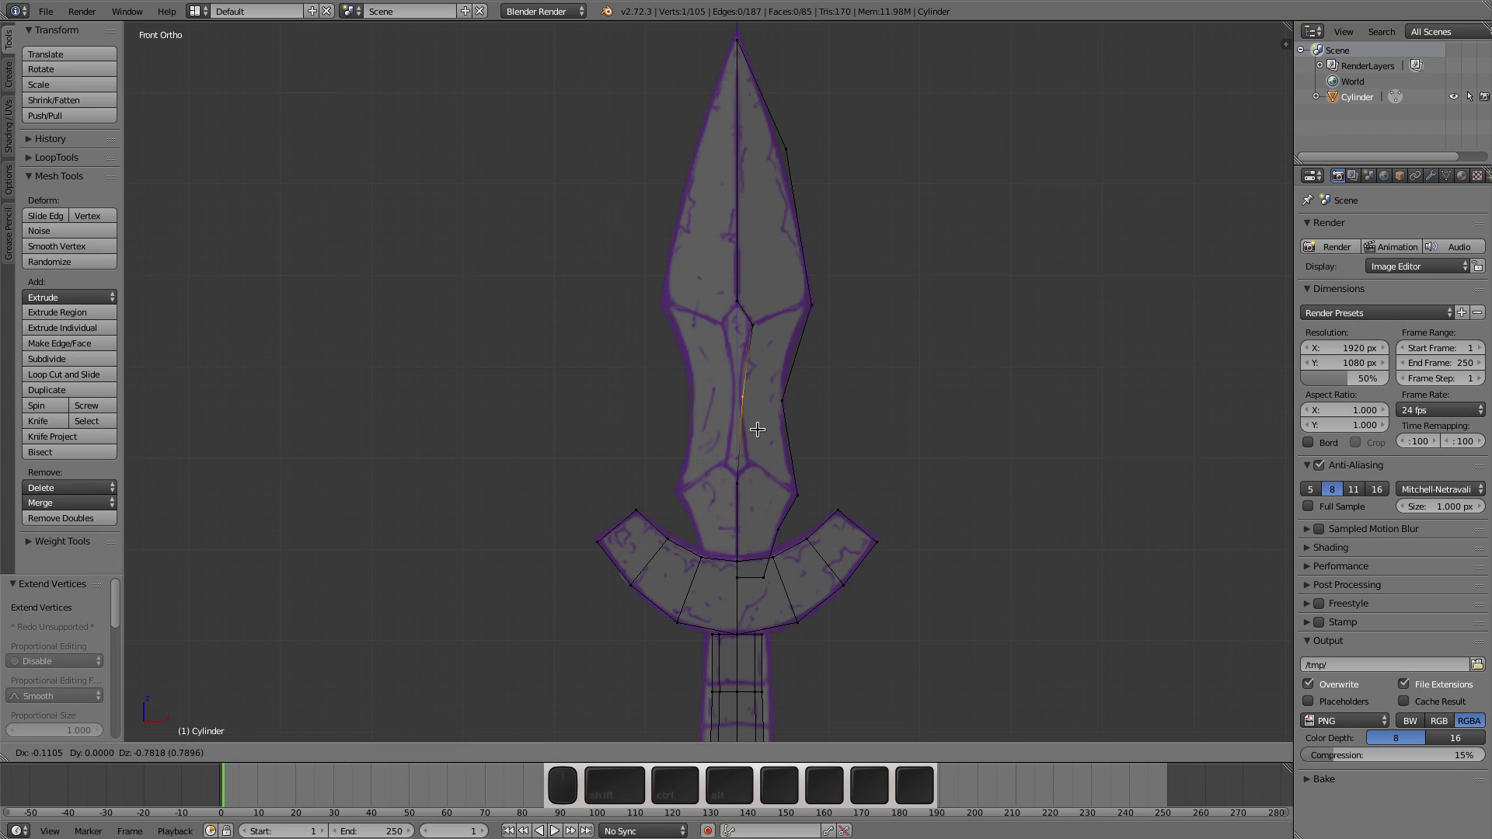
pyautogui.click(758, 429)
pyautogui.hotkey('alt', 'd')
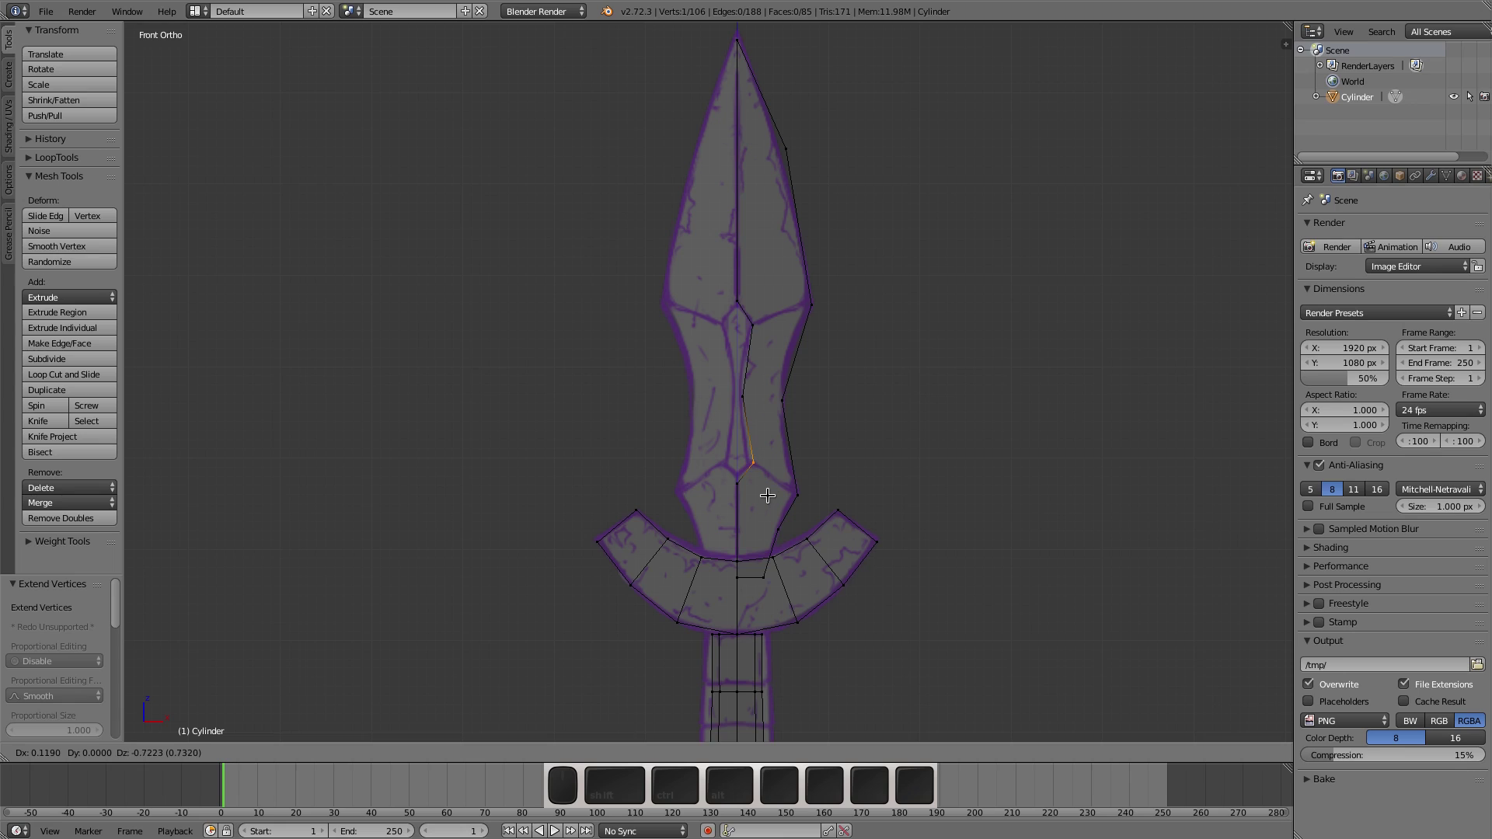
pyautogui.click(768, 495)
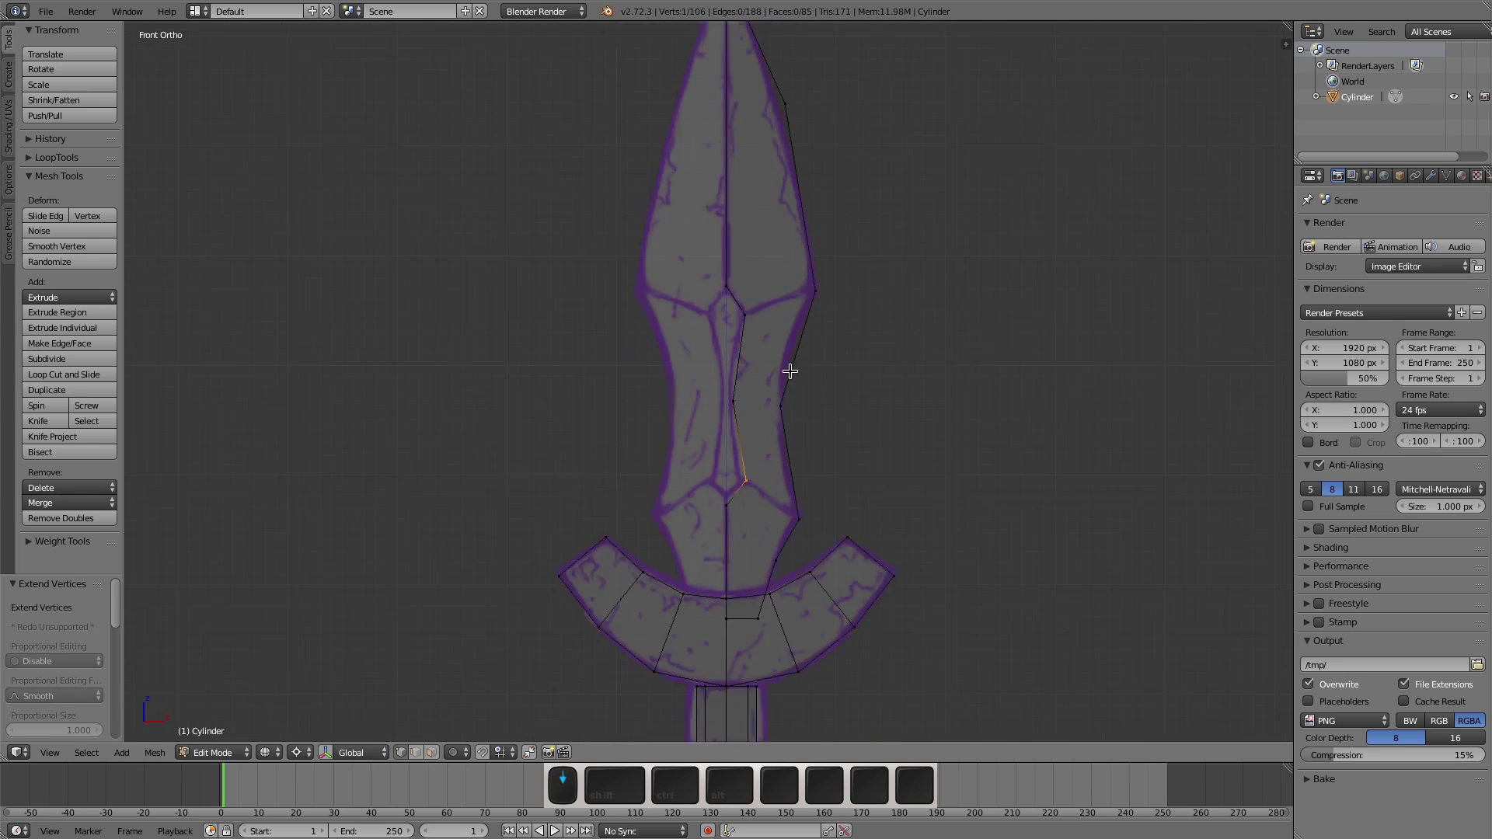
# Step: In solid shading, select the lower centre vertex below the groove and the outer vertex just above the guard
pyautogui.press('z')
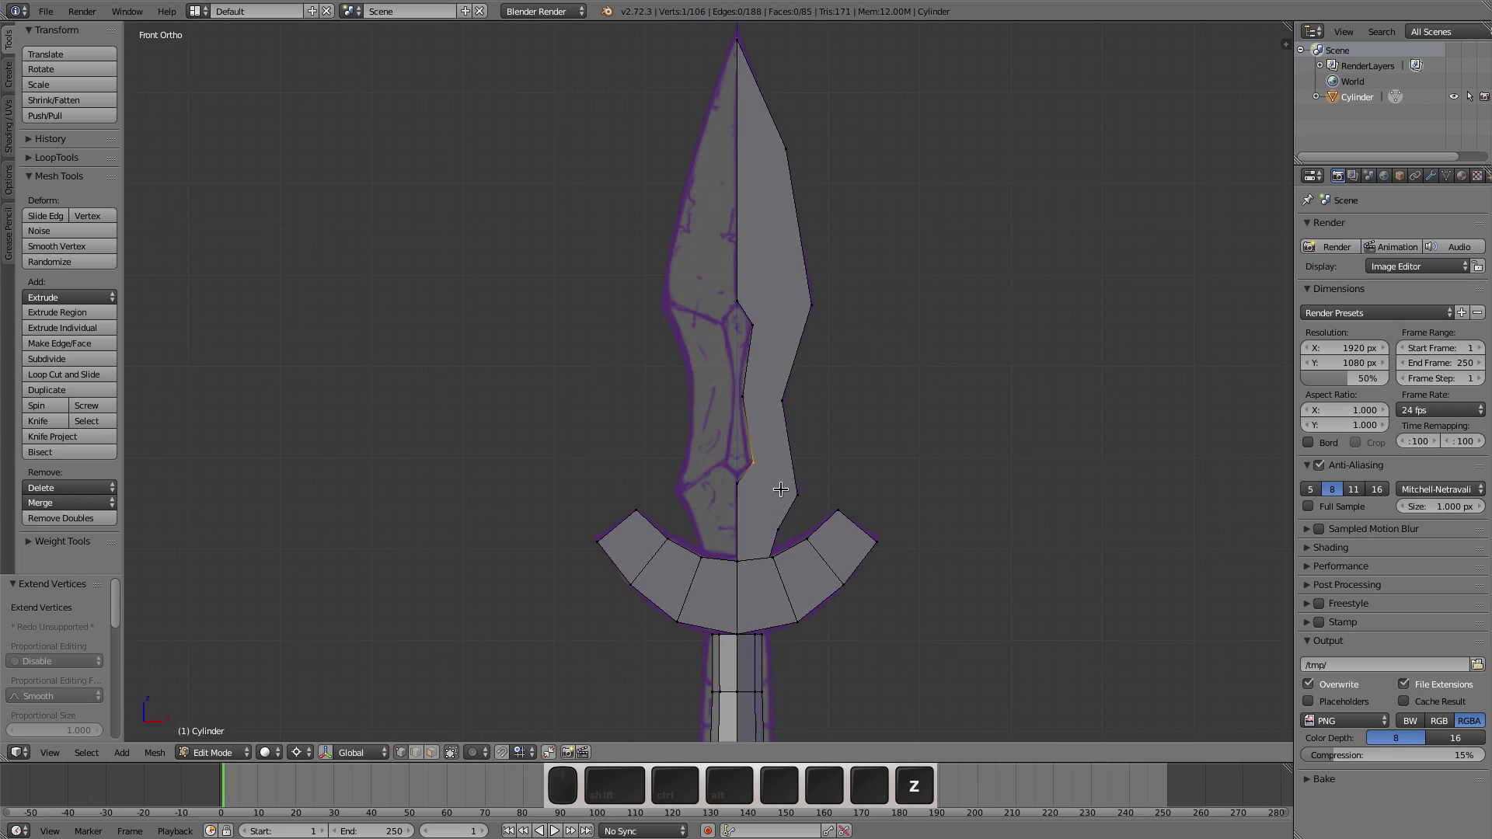
pyautogui.rightClick(737, 483)
pyautogui.keyDown('shift'); pyautogui.rightClick(778, 529); pyautogui.keyUp('shift')
pyautogui.scroll(2, 809, 481)
# Step: Try to split the half blade's face with Make Edge/Face between the two selected vertices, check it in face select mode, and undo it
pyautogui.press('f')
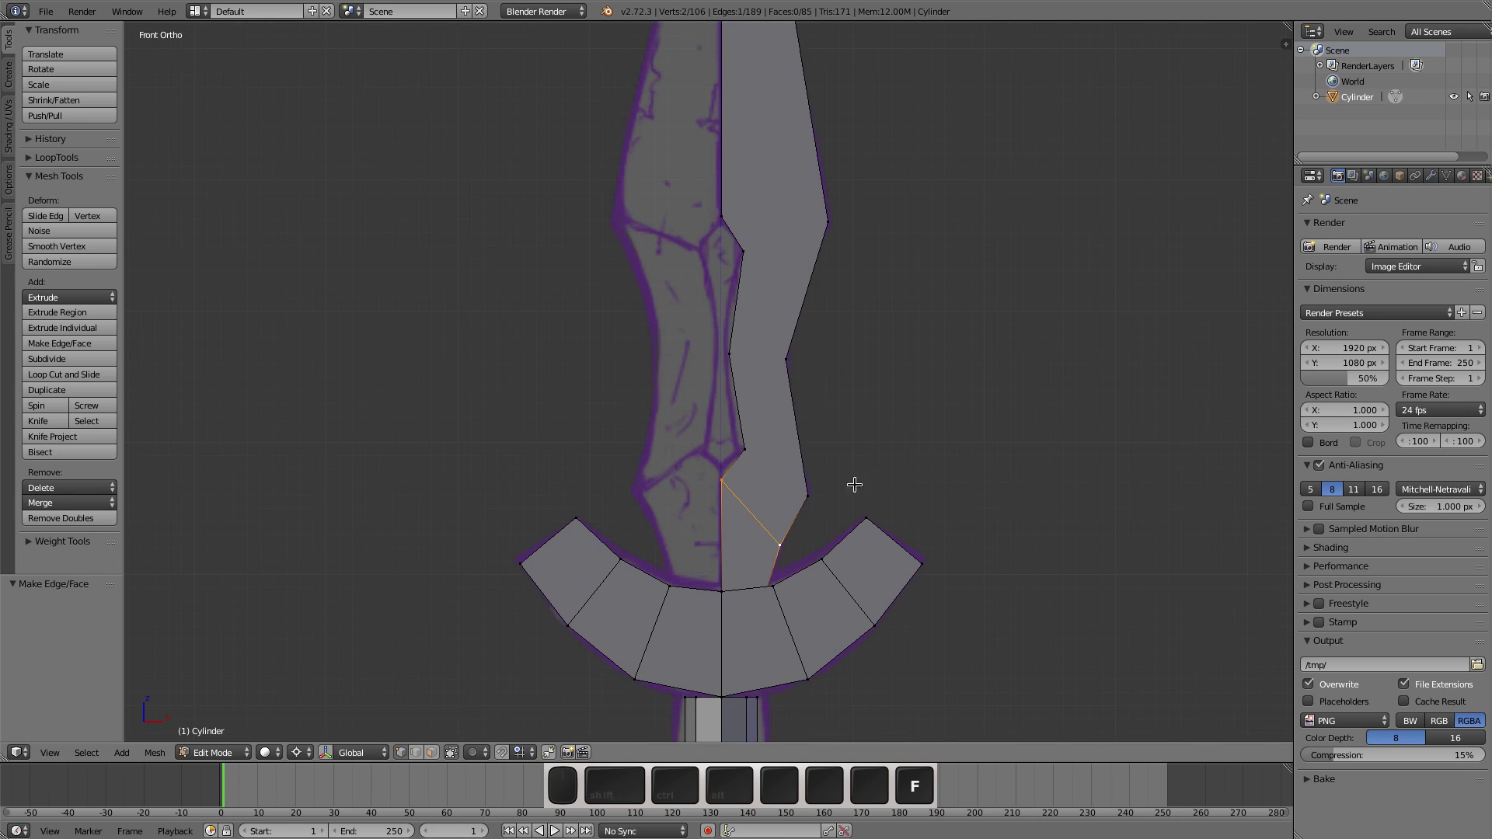
pyautogui.hotkey('ctrl', 'Tab')
pyautogui.press('3')
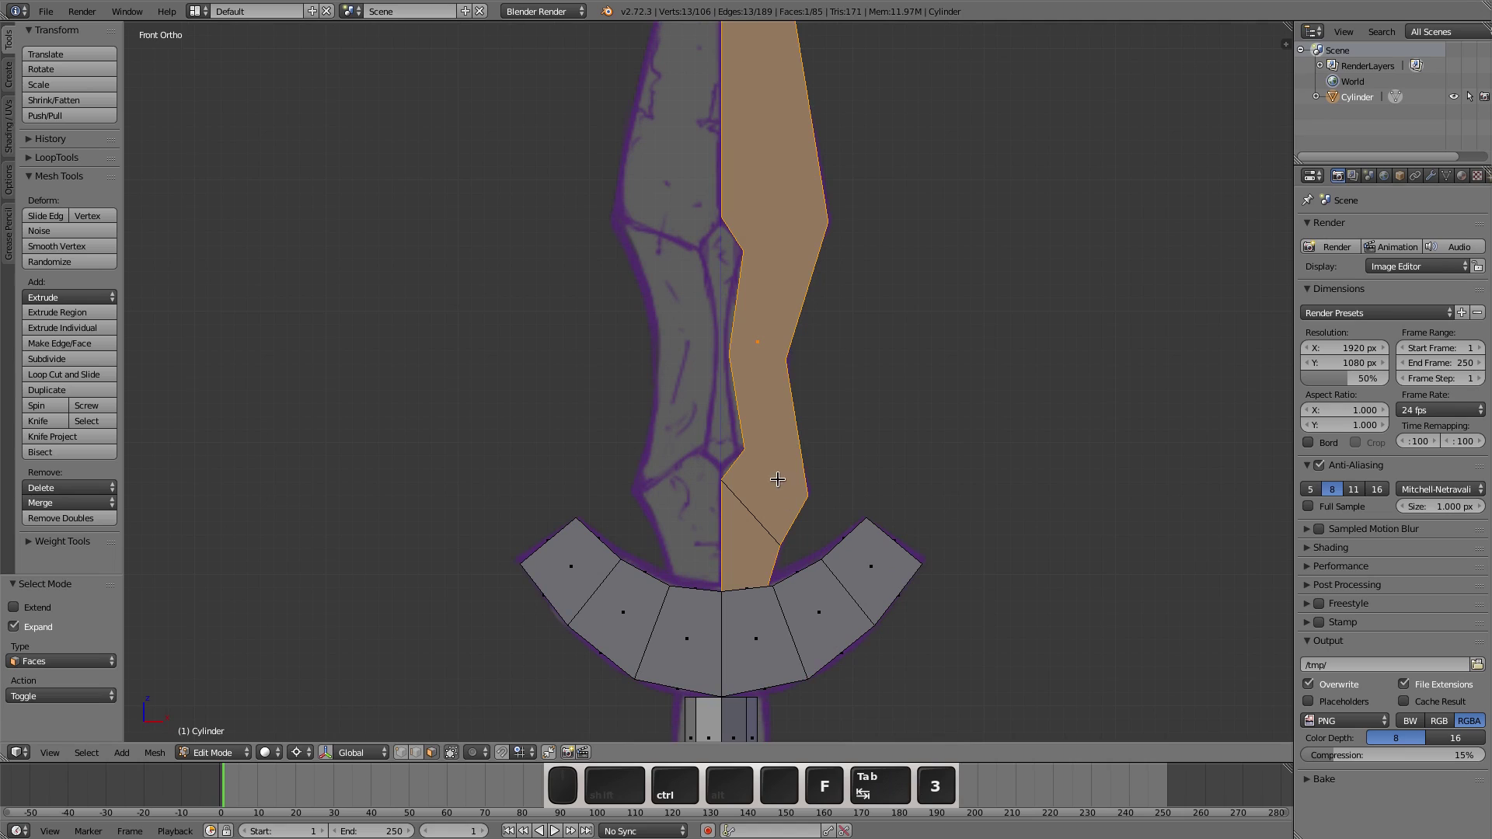
pyautogui.rightClick(783, 472)
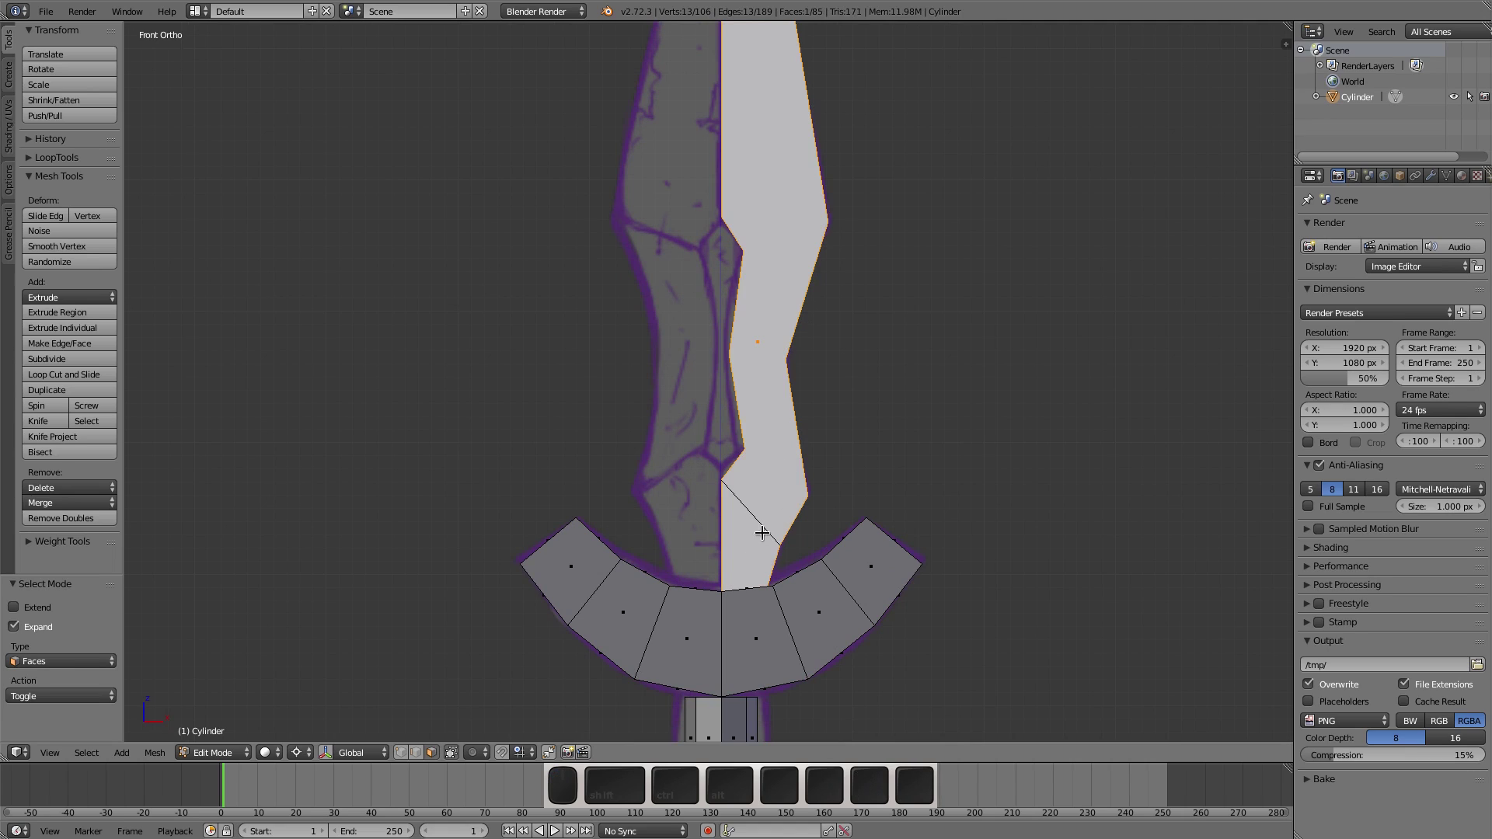
pyautogui.hotkey('ctrl', 'z')
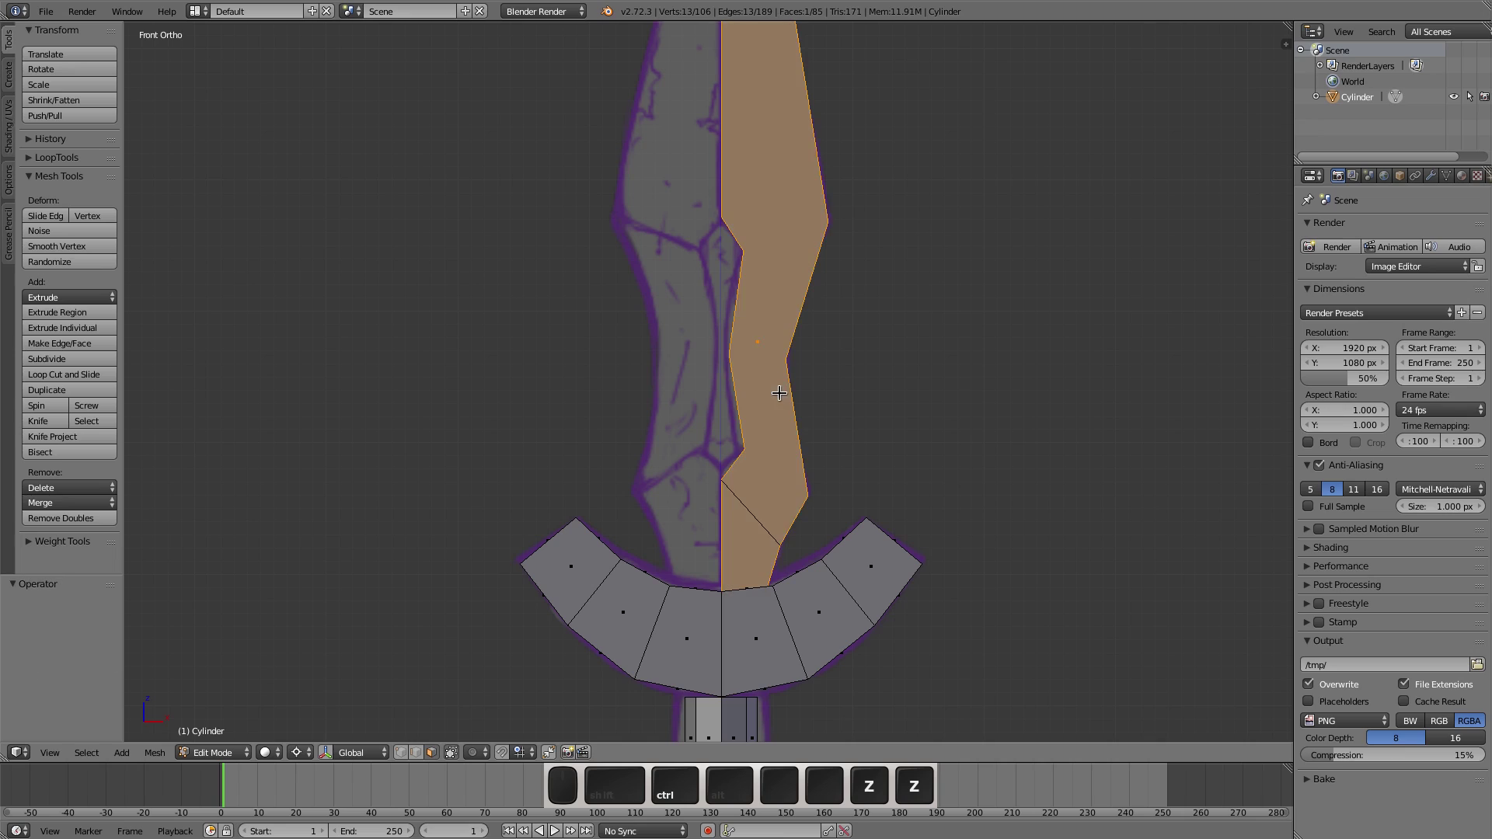
pyautogui.hotkey('ctrl', 'z')
pyautogui.hotkey('ctrl', 'z')
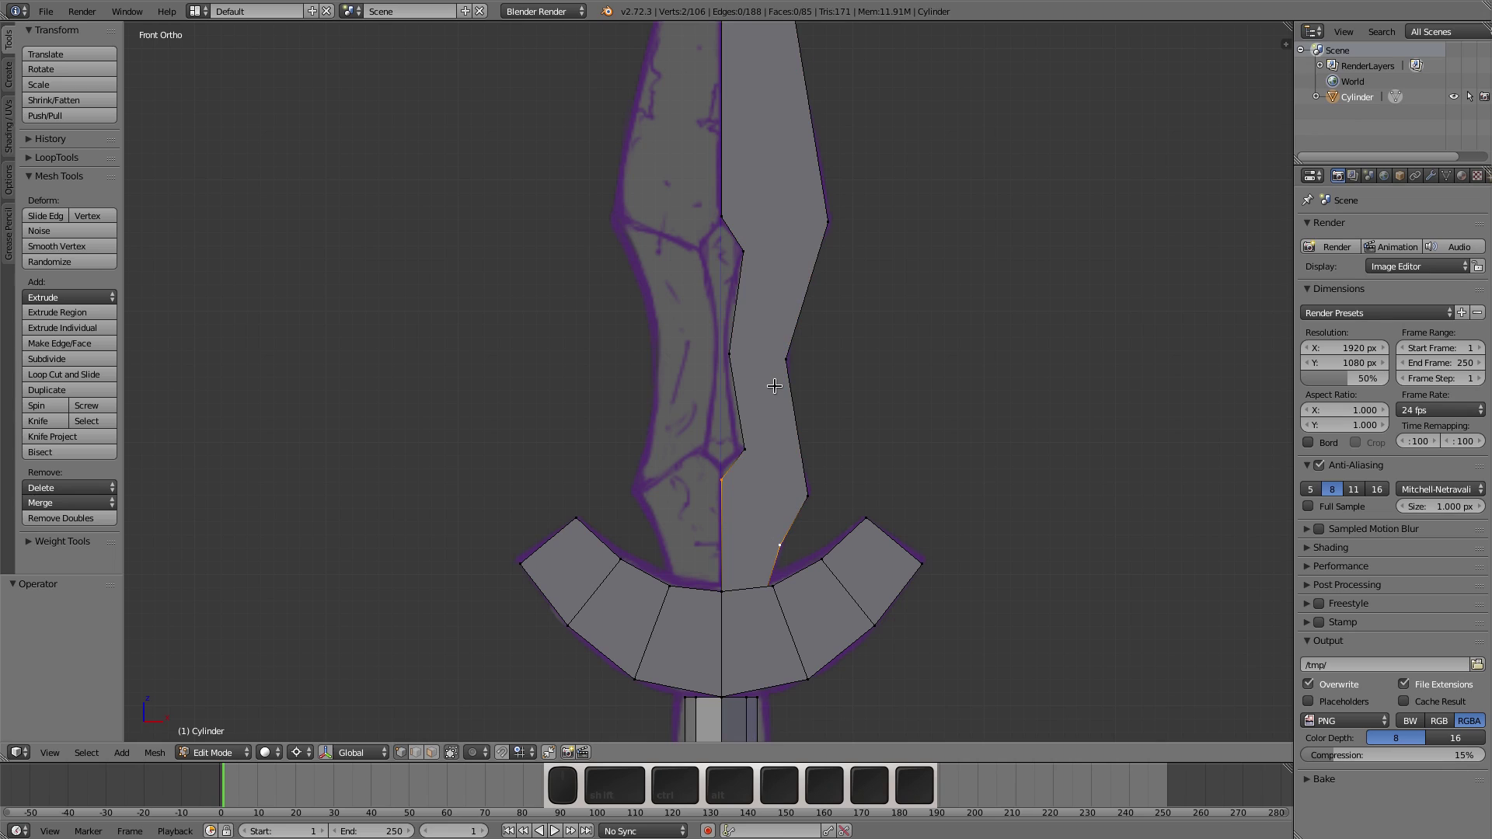
# Step: Split the half blade's face with Vertex Connect between the two selected vertices and check the split in face select mode
pyautogui.press('j')
pyautogui.hotkey('ctrl', 'Tab')
pyautogui.press('3')
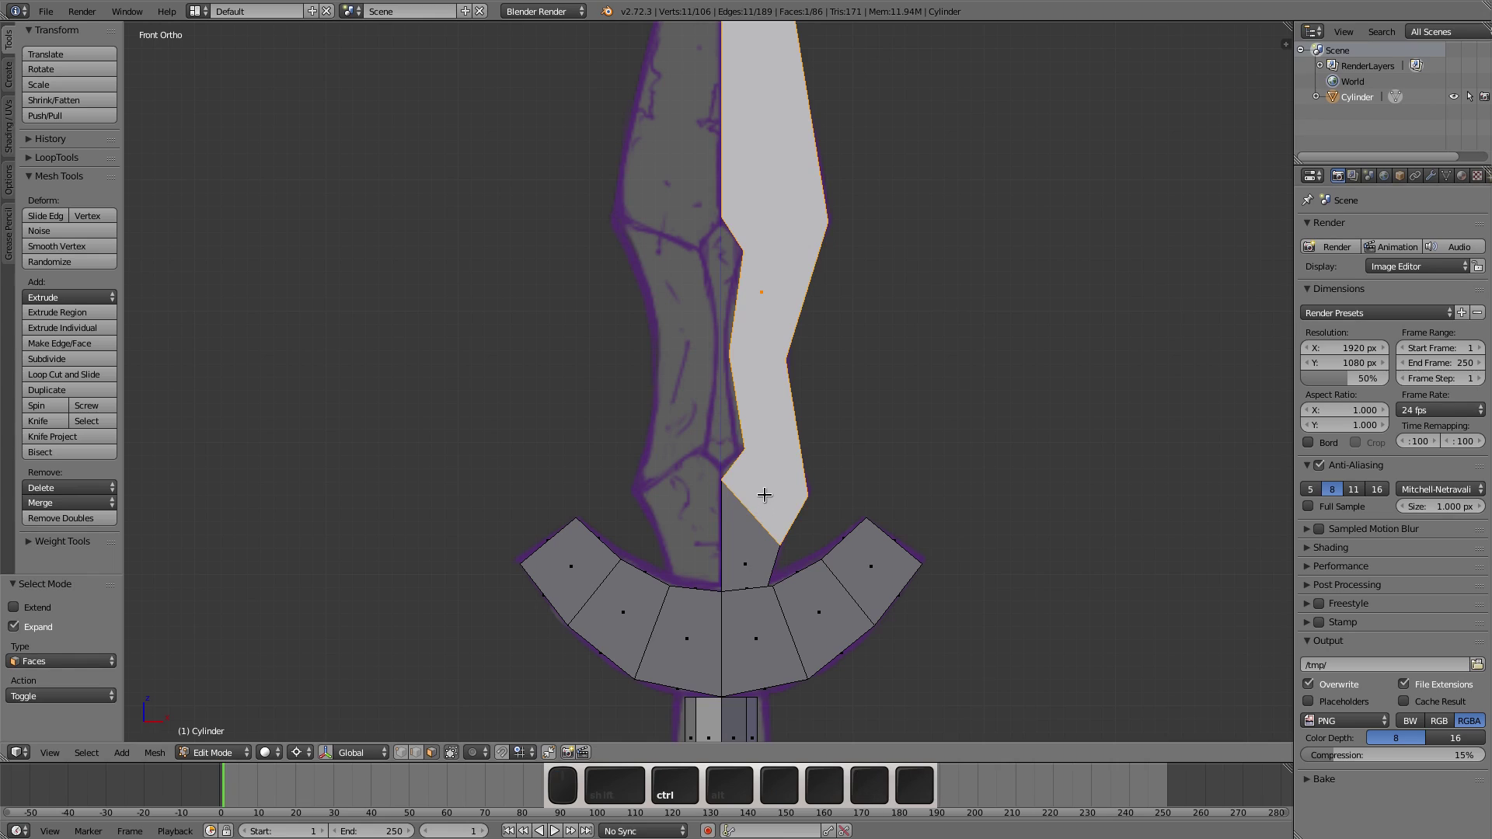
# Step: In vertex select mode, connect the groove's lower corner vertex to the blade's outer vertex at the lower bulge
pyautogui.hotkey('ctrl', 'Tab')
pyautogui.press('1')
pyautogui.rightClick(749, 463)
pyautogui.keyDown('shift'); pyautogui.rightClick(814, 494); pyautogui.keyUp('shift')
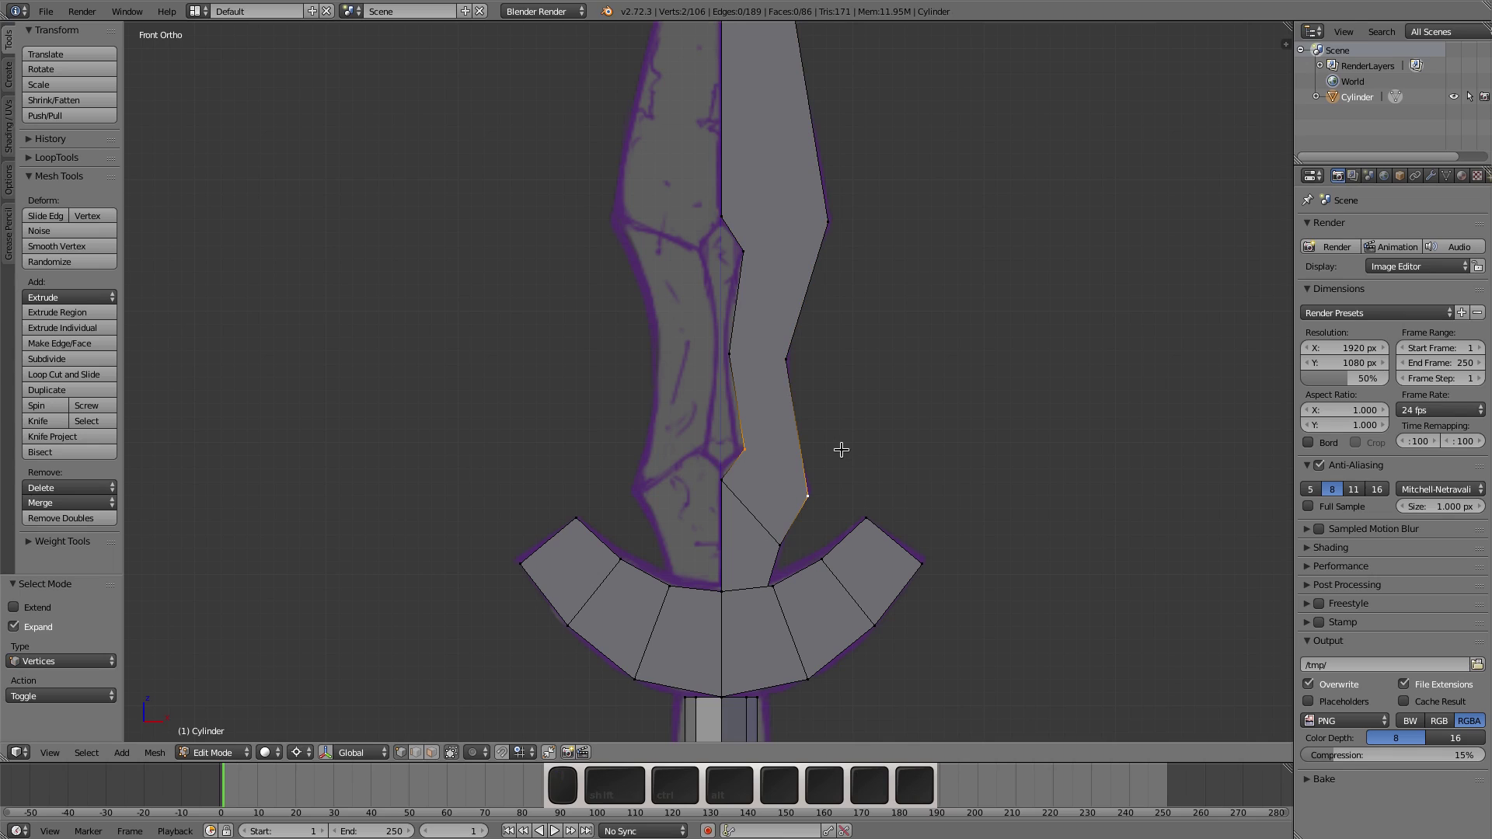
pyautogui.press('j')
# Step: Connect the groove's middle vertex to the outer waist vertex, and its upper corner vertex to the blade's widest outer vertex
pyautogui.rightClick(734, 357)
pyautogui.keyDown('shift'); pyautogui.rightClick(843, 358); pyautogui.keyUp('shift')
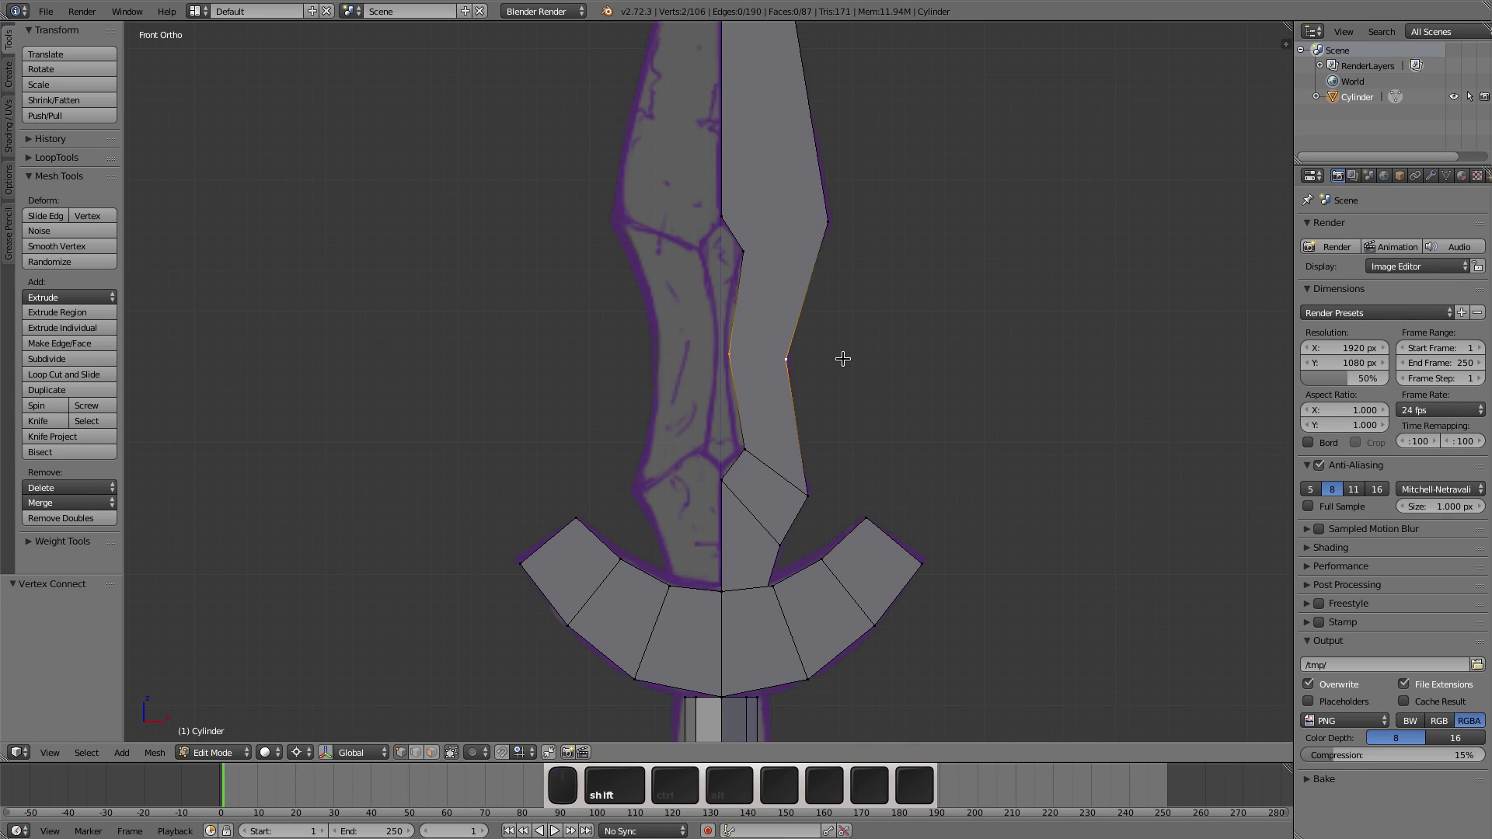
pyautogui.press('j')
pyautogui.rightClick(748, 243)
pyautogui.keyDown('shift'); pyautogui.rightClick(815, 215); pyautogui.keyUp('shift')
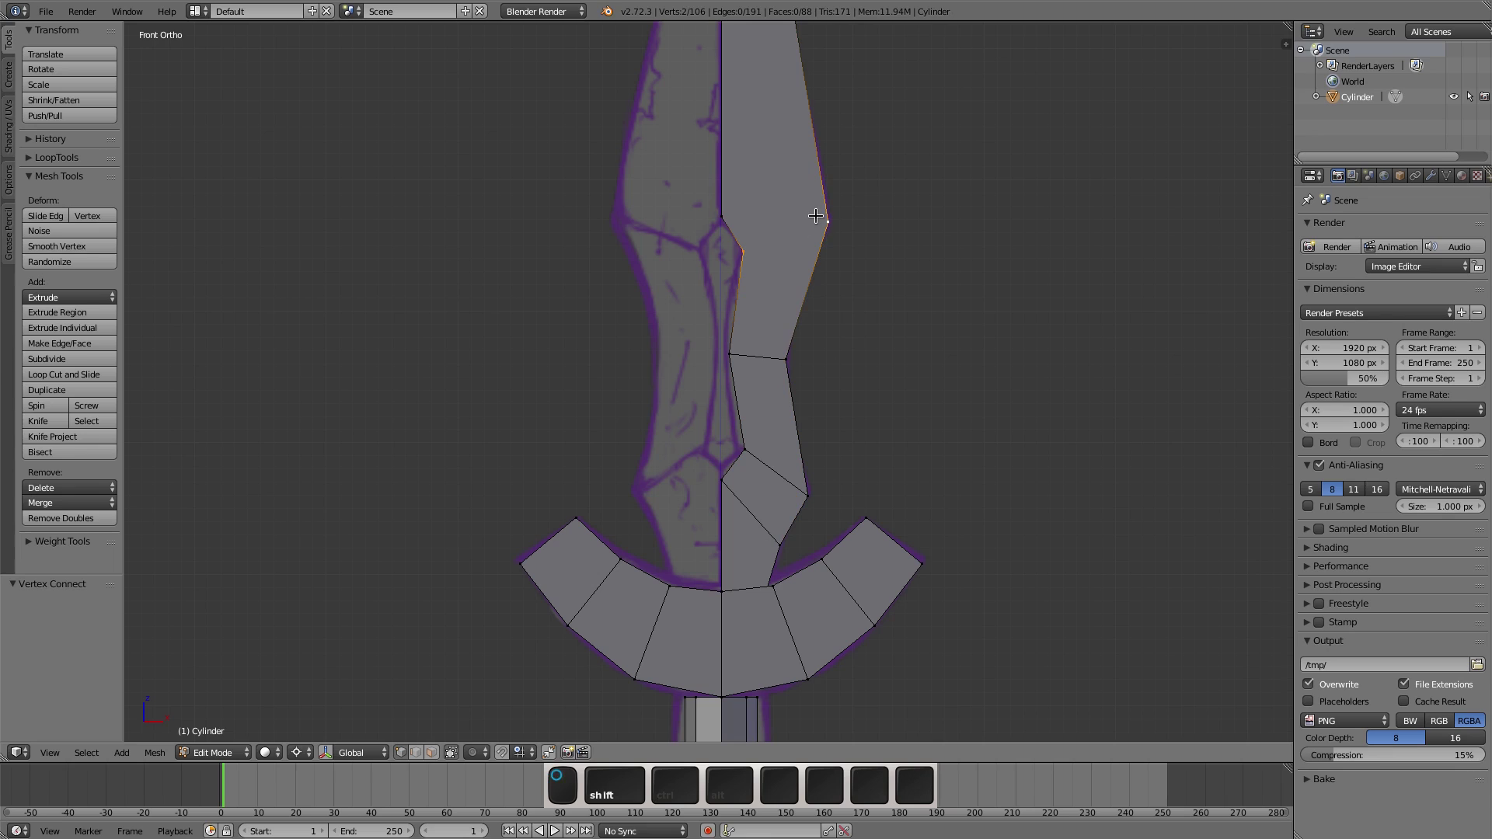
pyautogui.press('j')
# Step: Connect the centre vertex at the top of the groove to the blade's uppermost outer vertex below the tip
pyautogui.rightClick(725, 213)
pyautogui.keyDown('shift'); pyautogui.scroll(5, 763, 266); pyautogui.keyUp('shift')
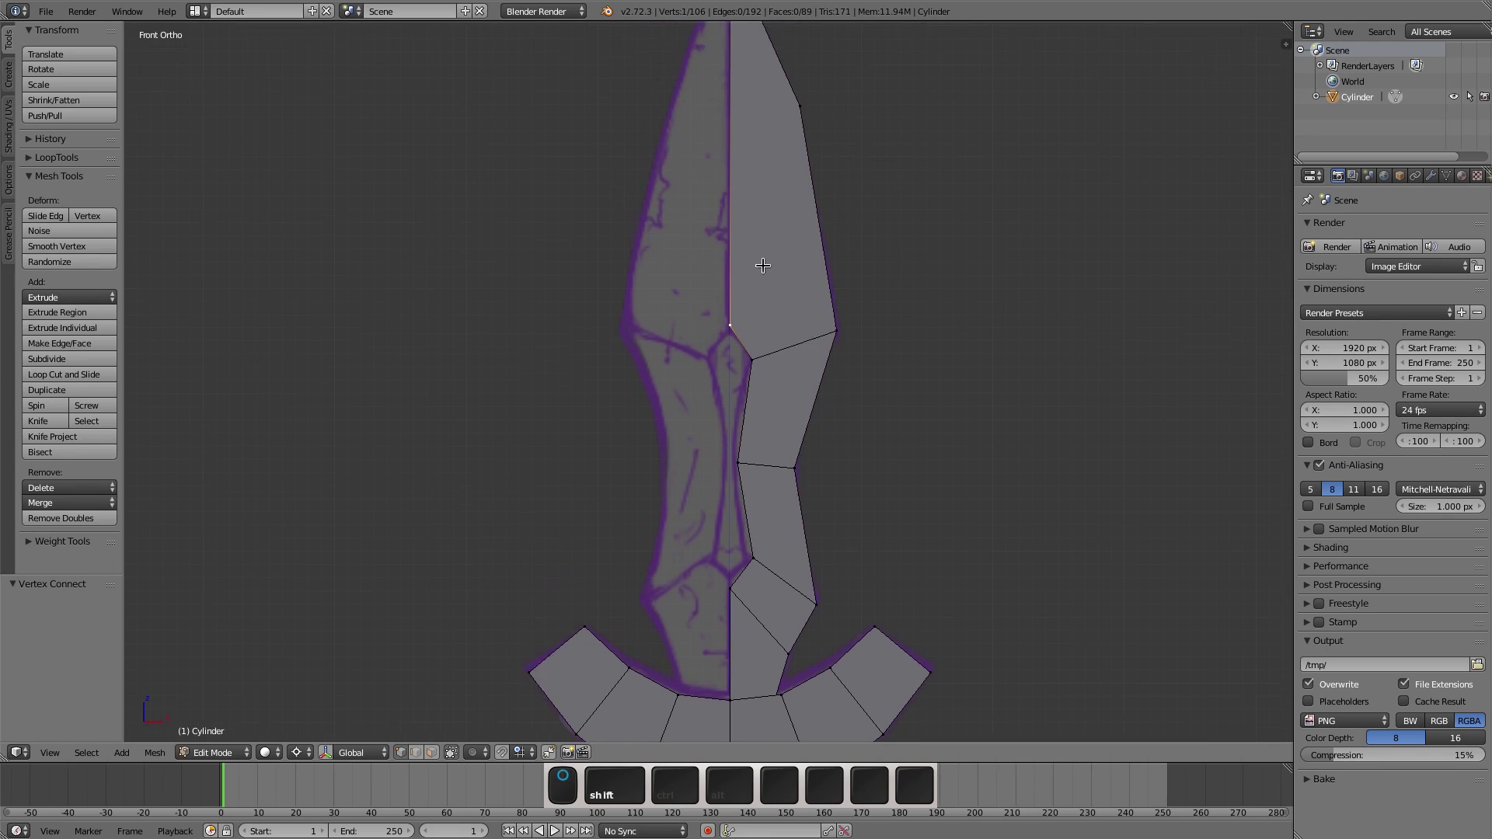
pyautogui.keyDown('shift'); pyautogui.rightClick(819, 203); pyautogui.keyUp('shift')
pyautogui.press('j')
pyautogui.scroll(-4, 835, 427)
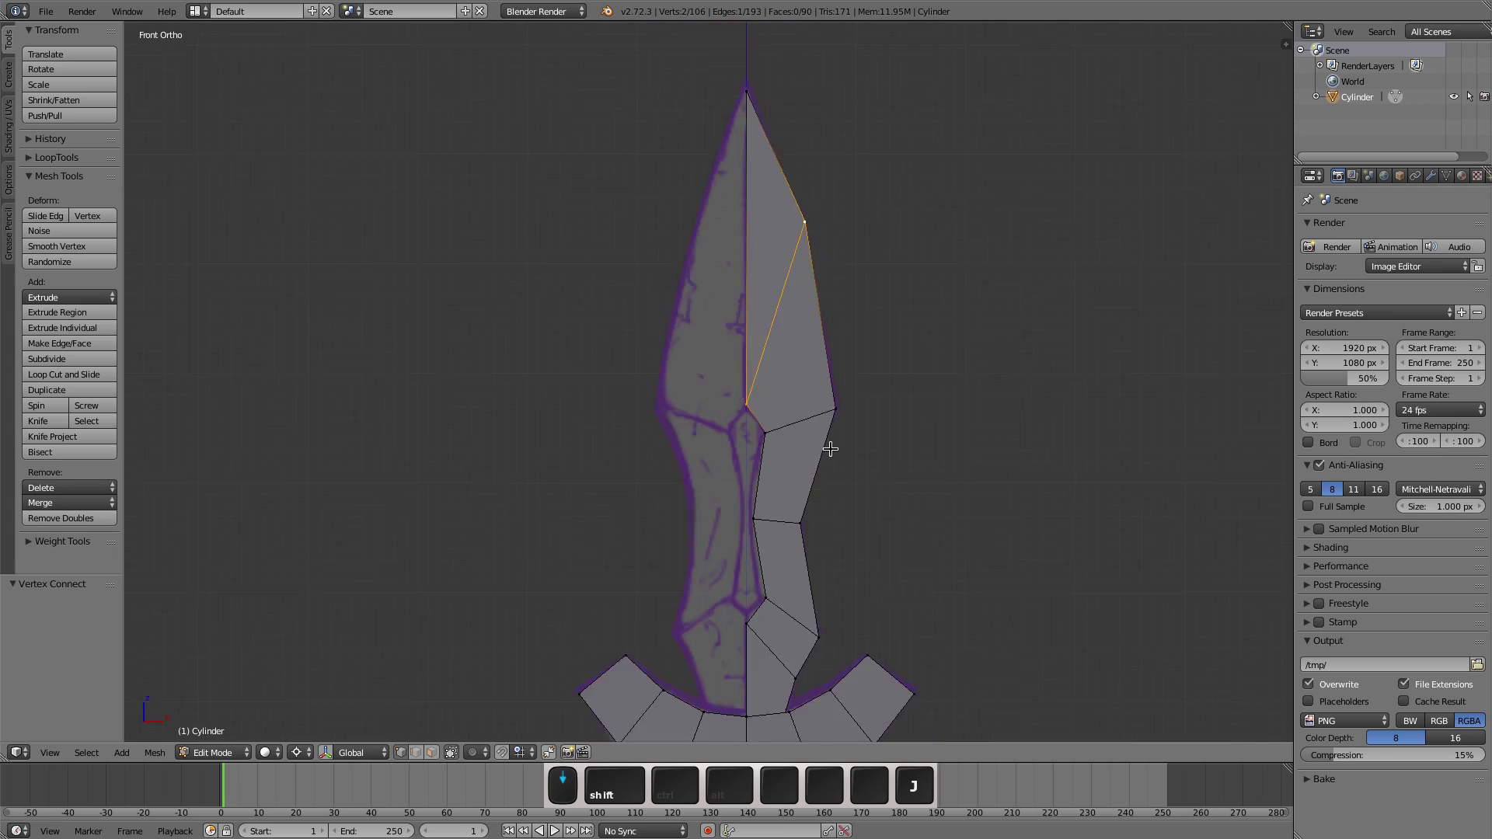
pyautogui.scroll(3, 805, 482)
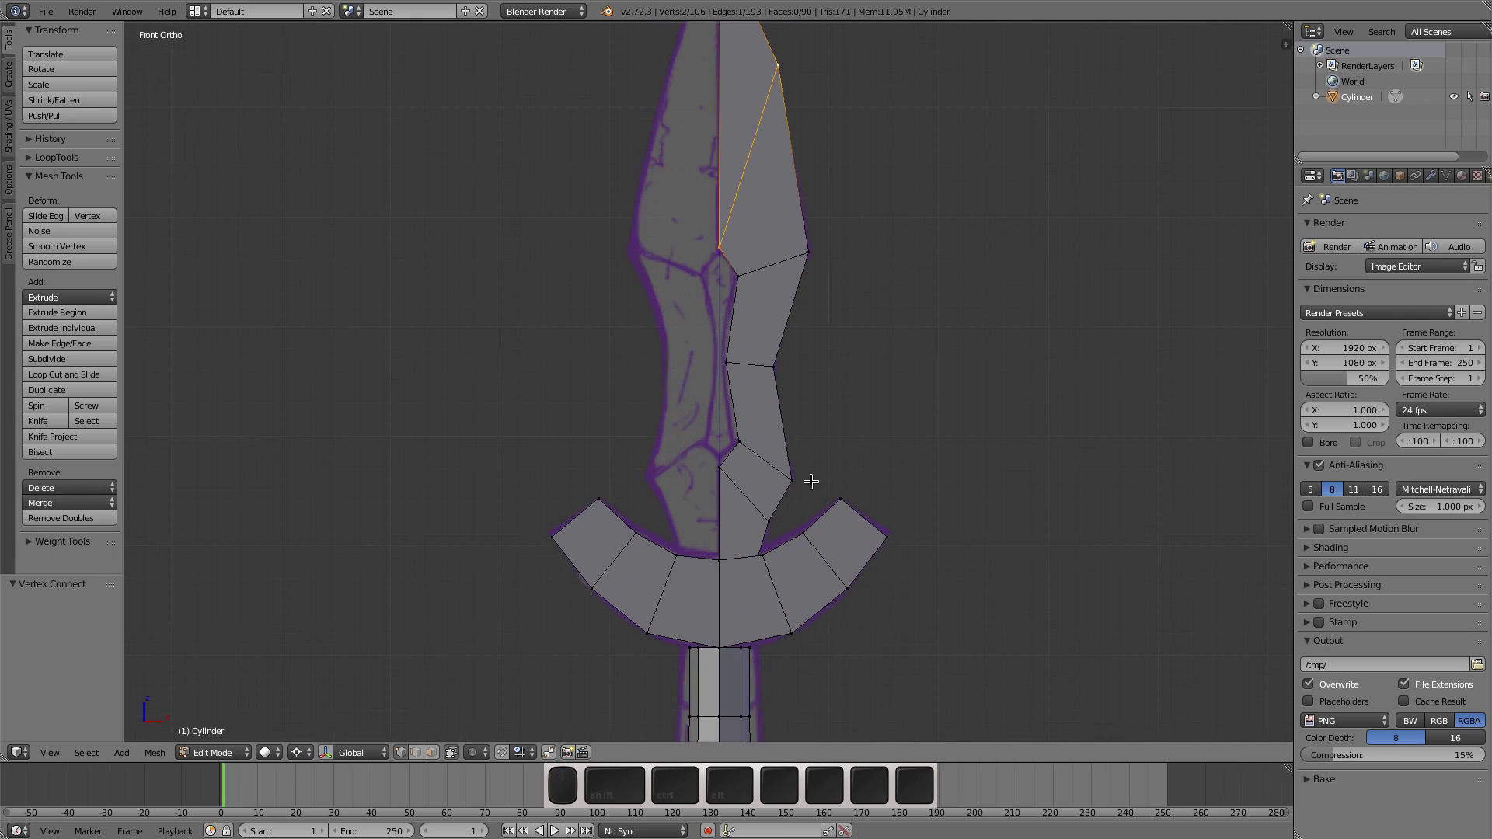
# Step: Duplicate the whole half blade in place and mirror the copy along global X to form the other half
pyautogui.moveTo(805, 462)
pyautogui.mouseDown(button='middle')
pyautogui.moveTo(666, 459)
pyautogui.moveTo(809, 459)
pyautogui.moveTo(785, 464)
pyautogui.mouseUp(button='middle')
pyautogui.press('KP_3')
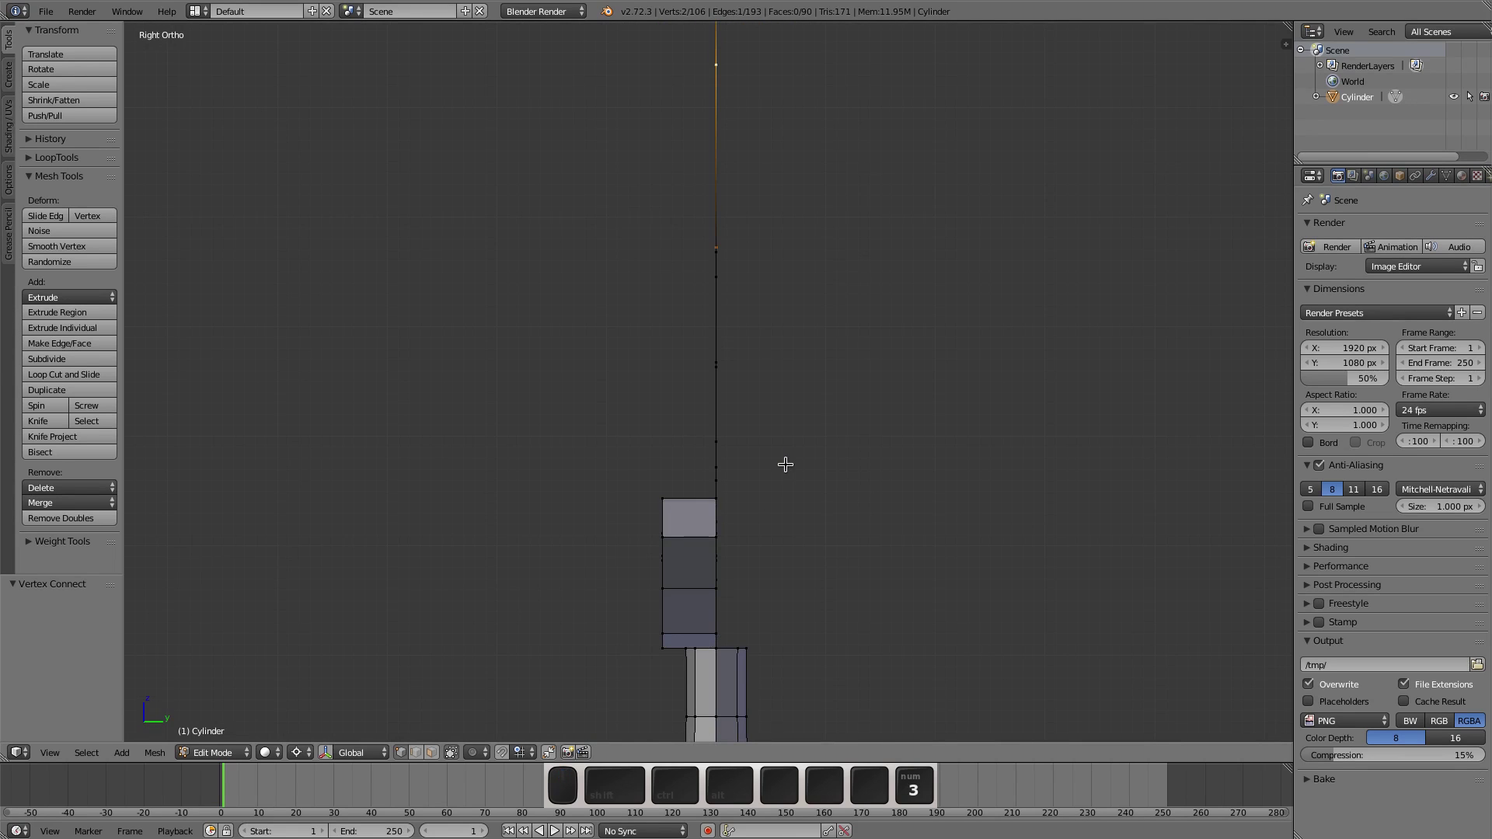
pyautogui.press('KP_1')
pyautogui.hotkey('ctrl', 'Tab')
pyautogui.press('3')
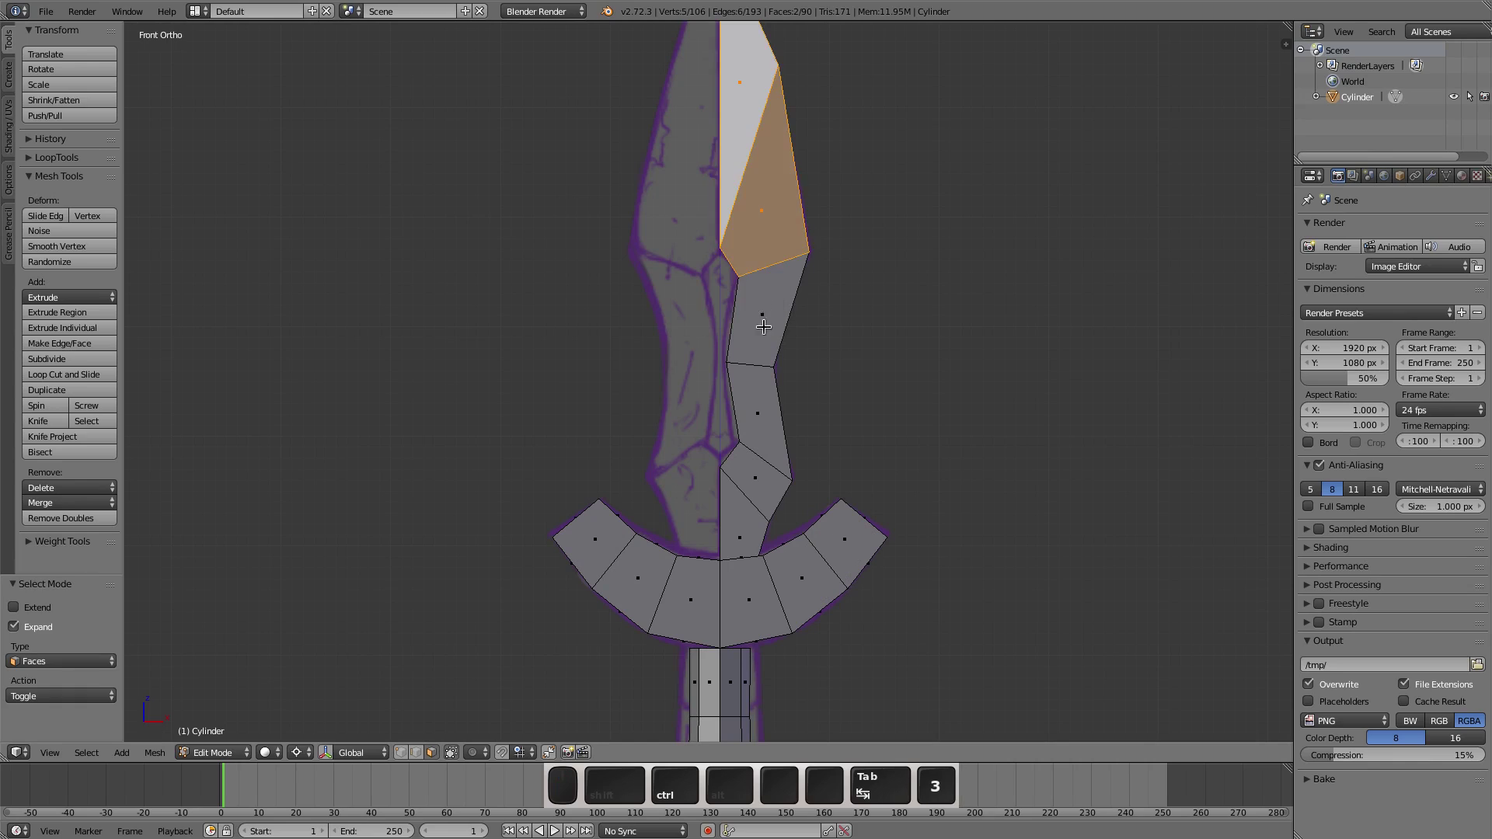
pyautogui.rightClick(762, 342)
pyautogui.press('l')
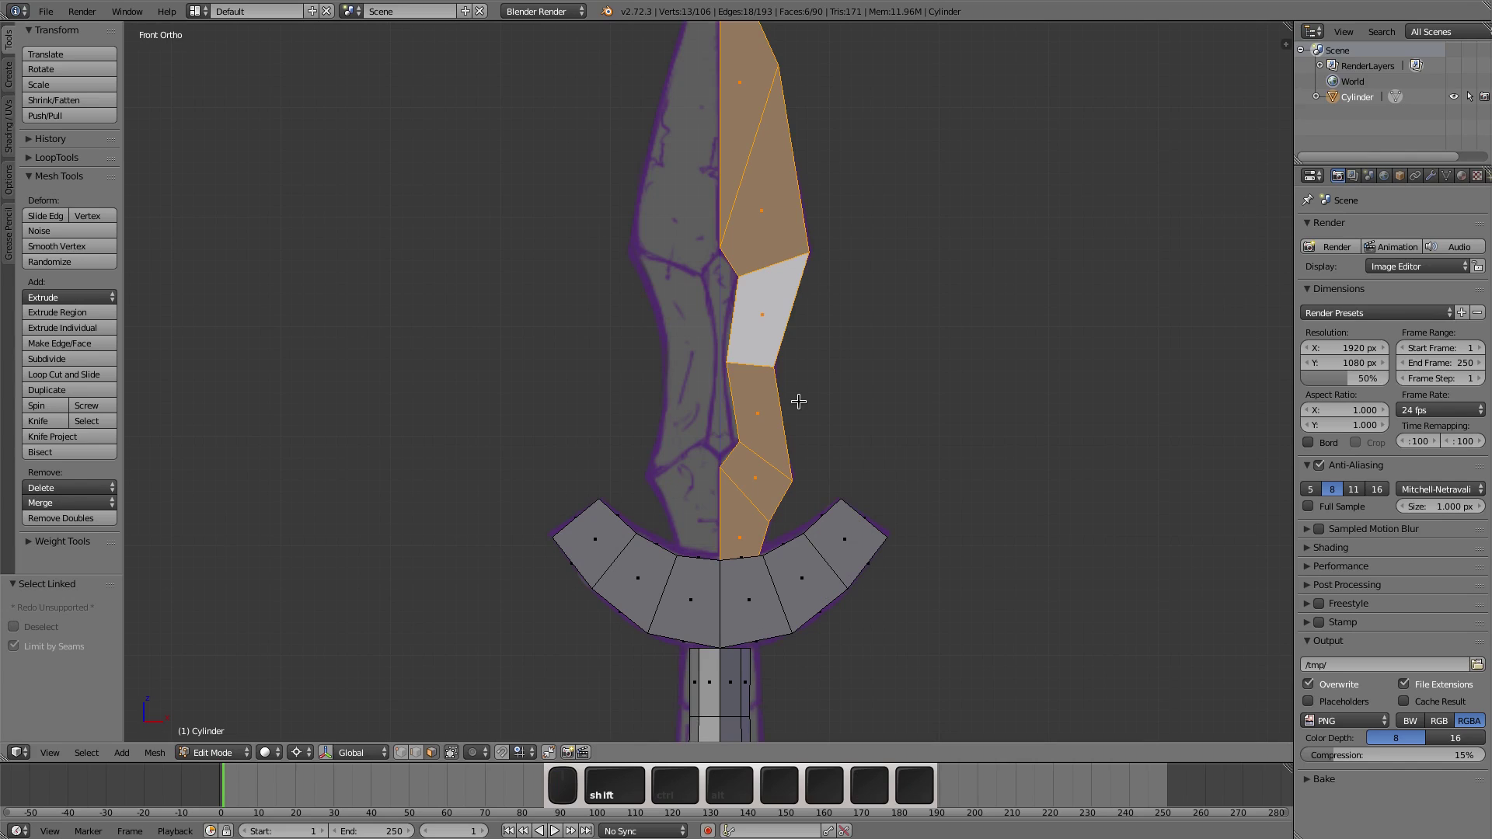
pyautogui.hotkey('shift', 'd')
pyautogui.rightClick(918, 395)
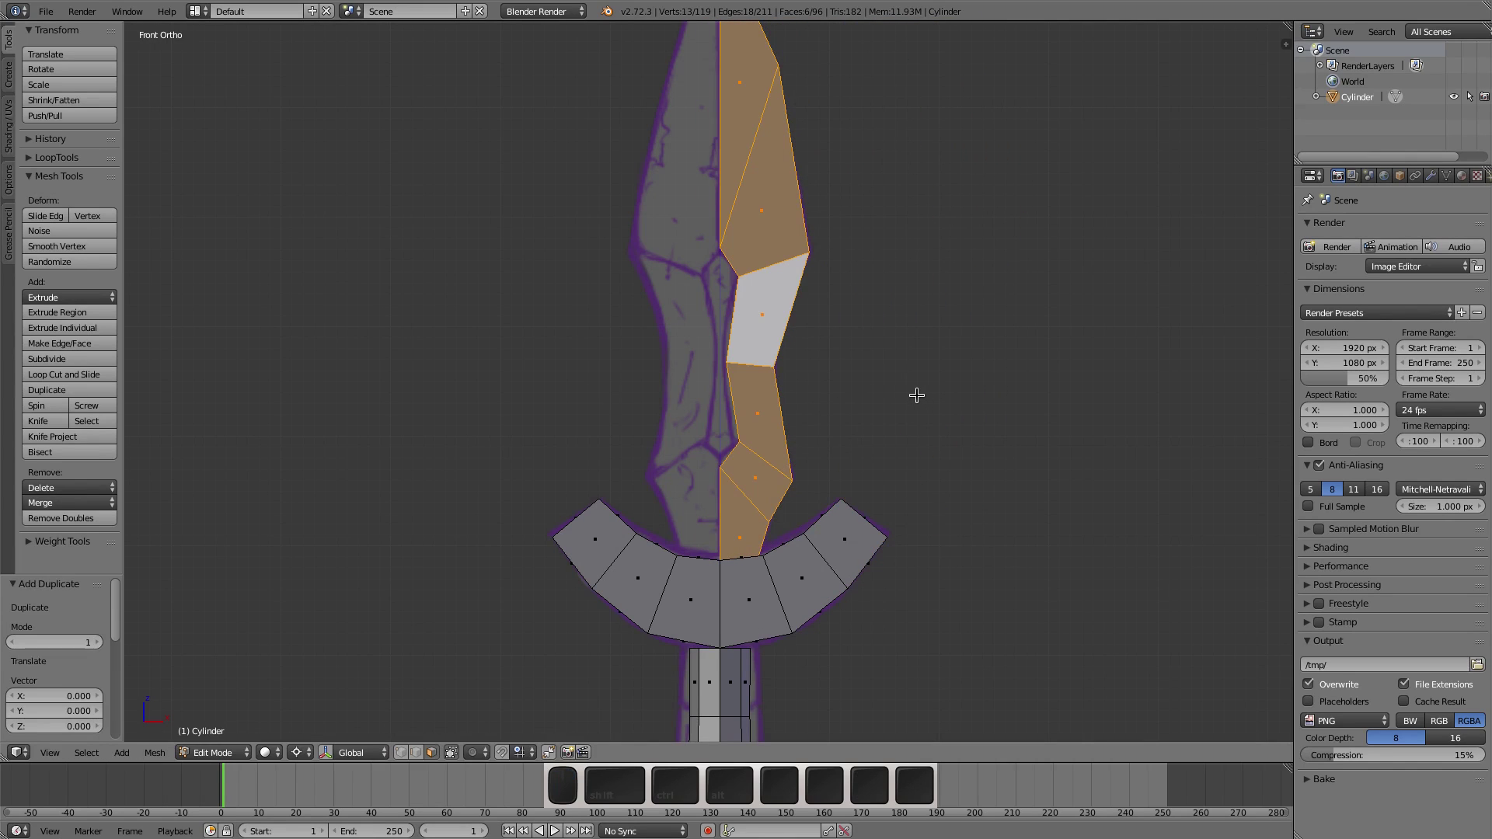
pyautogui.hotkey('ctrl', 'm')
pyautogui.press('x')
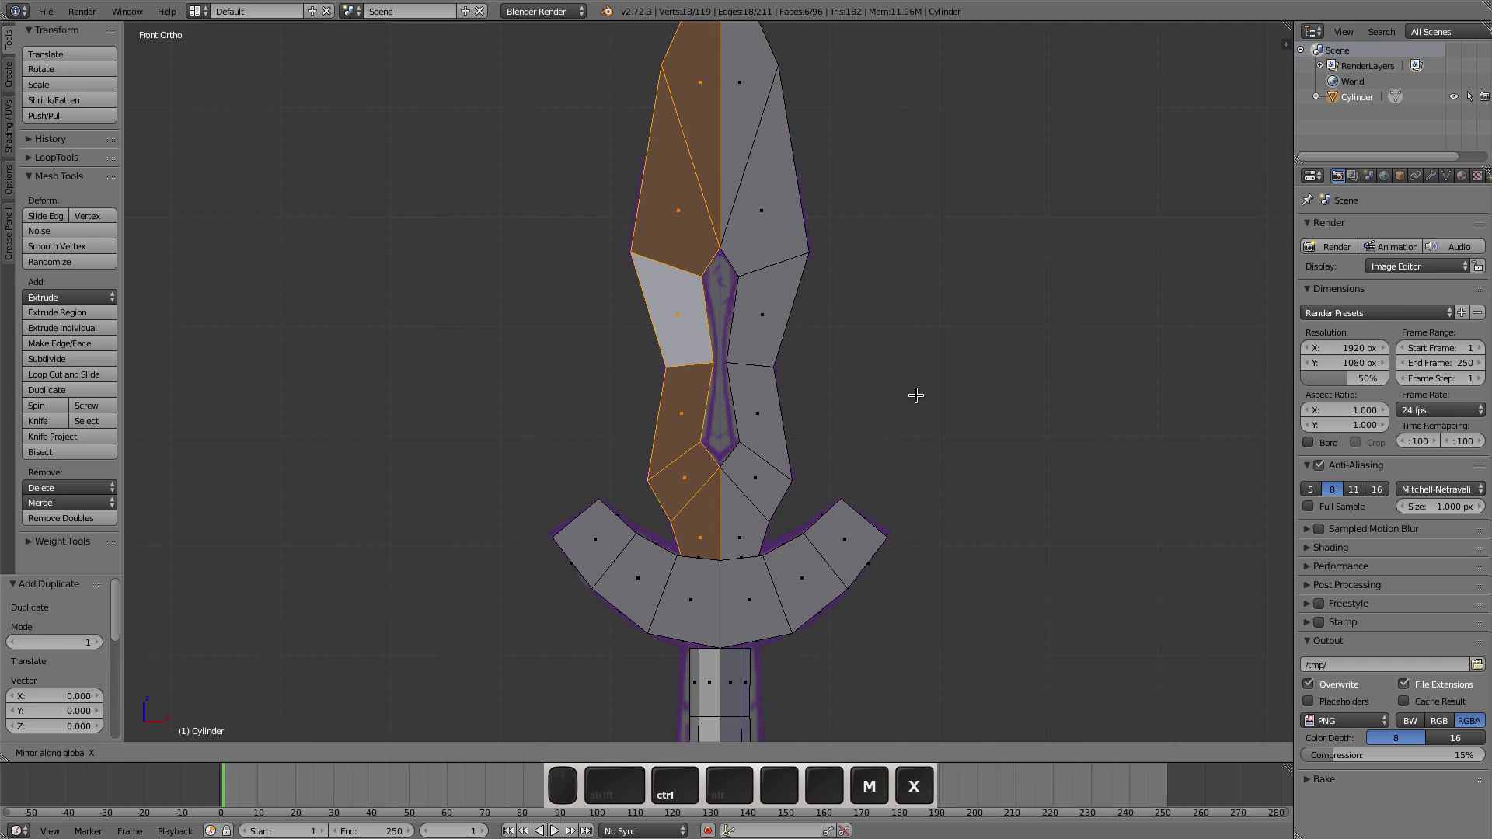
pyautogui.click(916, 394)
# Step: Remove the double vertices from both joined blade halves and make their normals consistent
pyautogui.press('l')
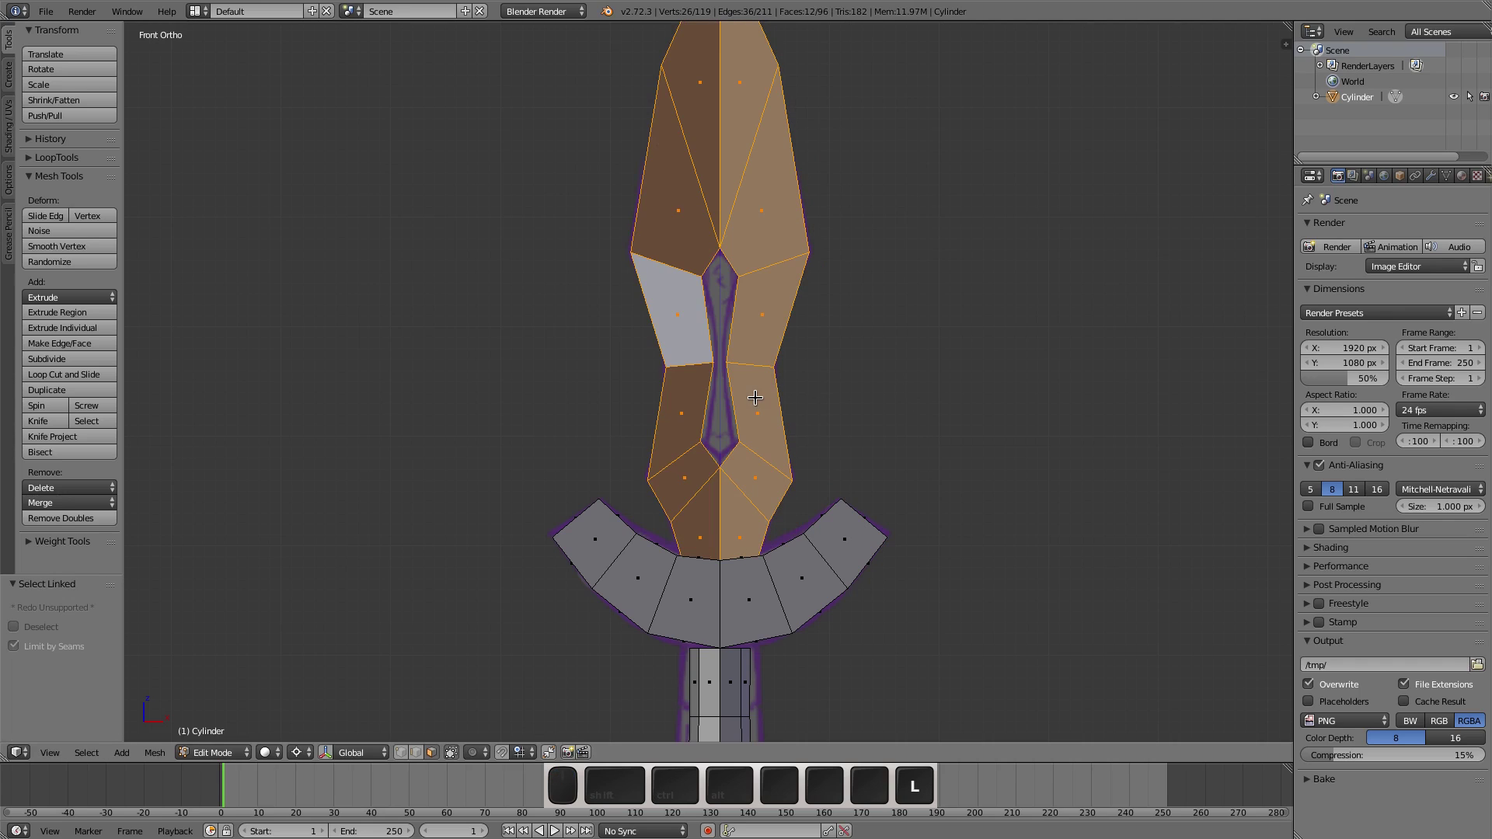
pyautogui.press('w')
pyautogui.click(758, 450)
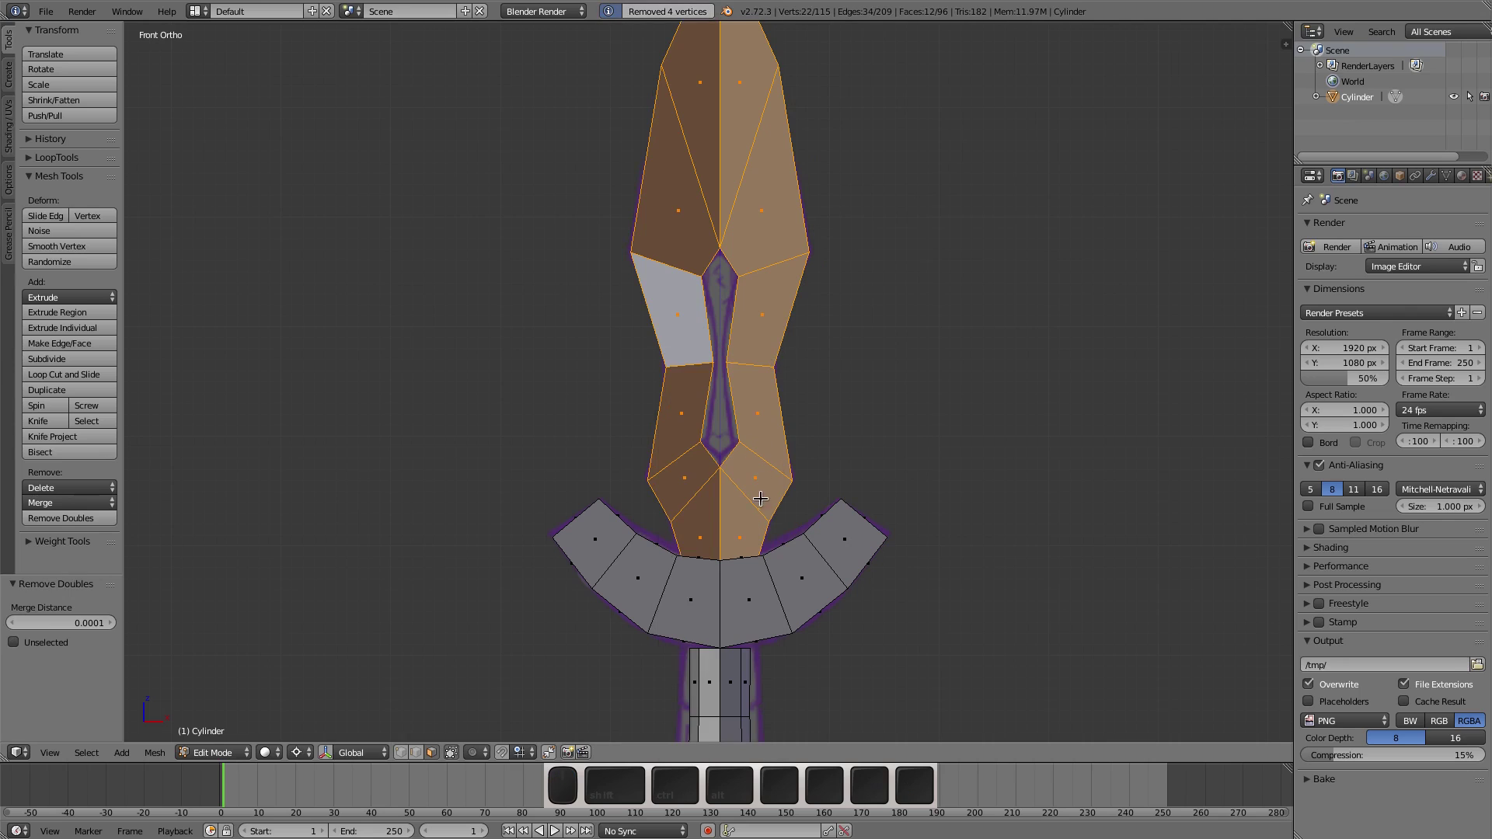
pyautogui.moveTo(798, 416); pyautogui.dragTo(871, 474, button='middle')
pyautogui.hotkey('ctrl', 'n')
pyautogui.scroll(3, 763, 453)
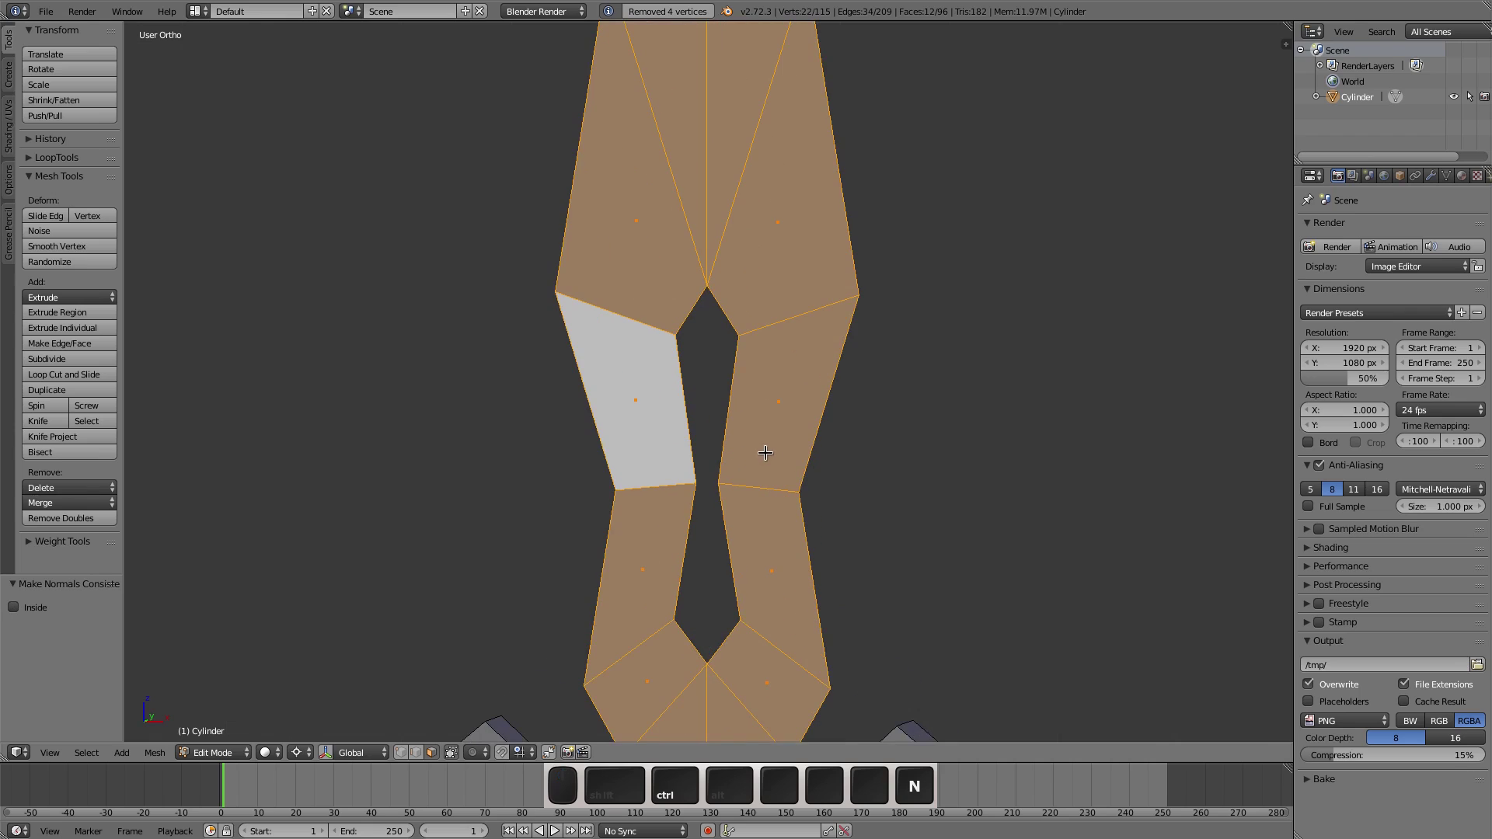
# Step: Select the edge loop around the blade's groove opening and move it -0.390 along global Y
pyautogui.scroll(-3, 727, 374)
pyautogui.hotkey('ctrl', 'Tab')
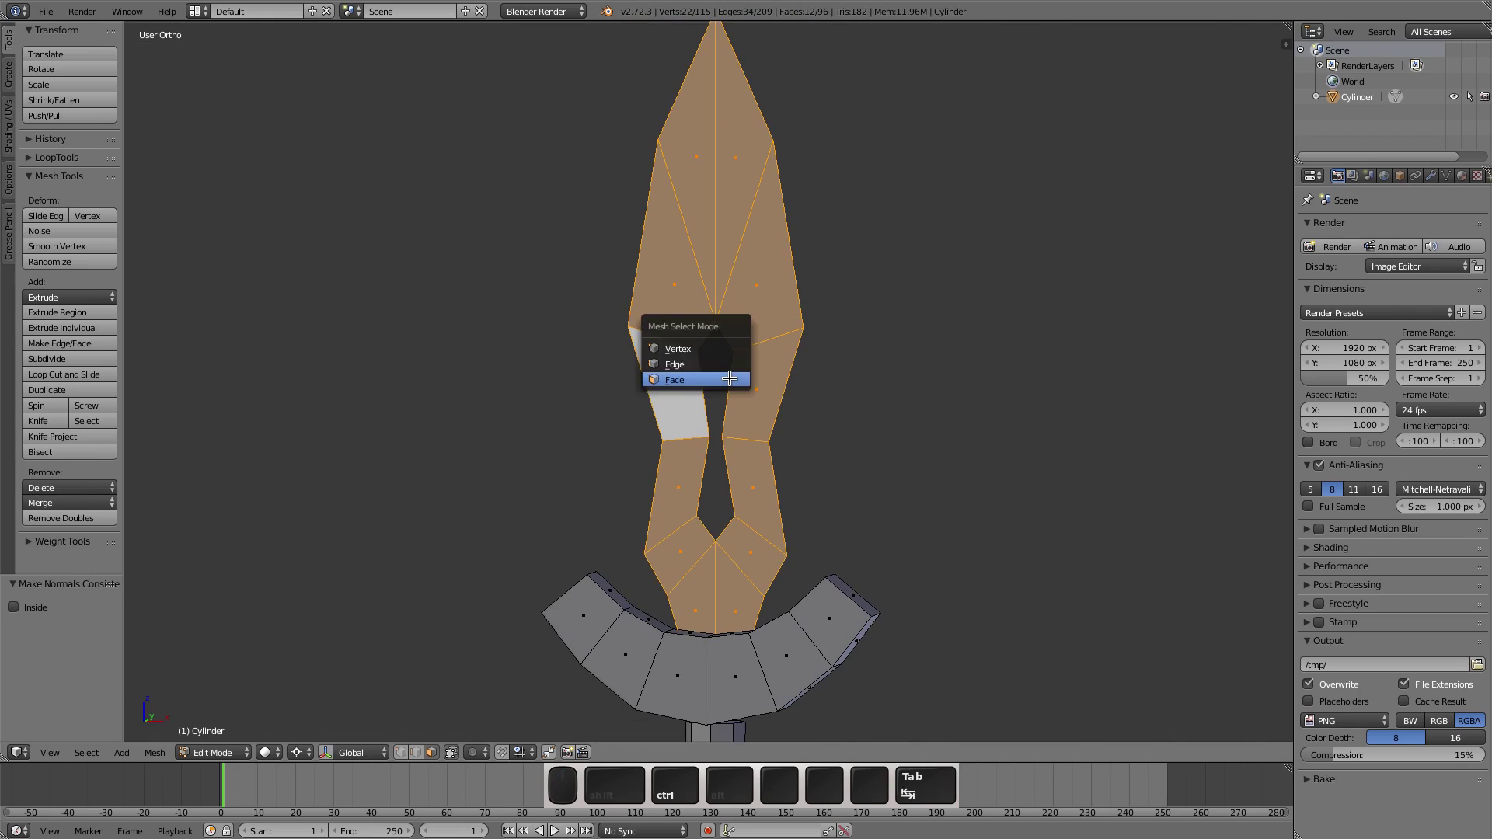
pyautogui.click(728, 363)
pyautogui.rightClick(731, 349)
pyautogui.keyDown('ctrl'); pyautogui.rightClick(705, 528); pyautogui.keyUp('ctrl')
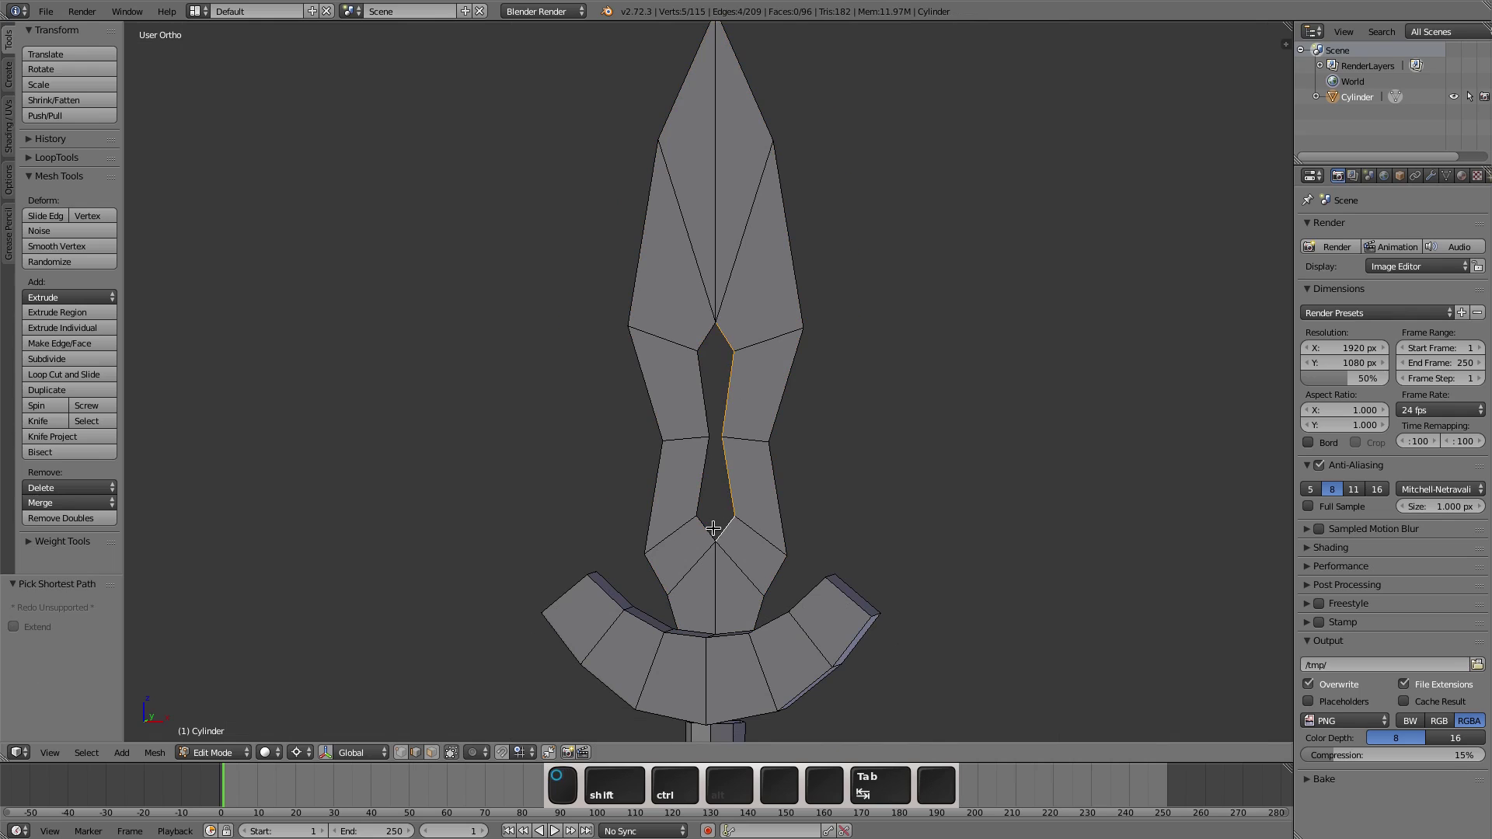
pyautogui.keyDown('ctrl'); pyautogui.rightClick(703, 342); pyautogui.keyUp('ctrl')
pyautogui.moveTo(827, 436); pyautogui.dragTo(773, 446, button='middle')
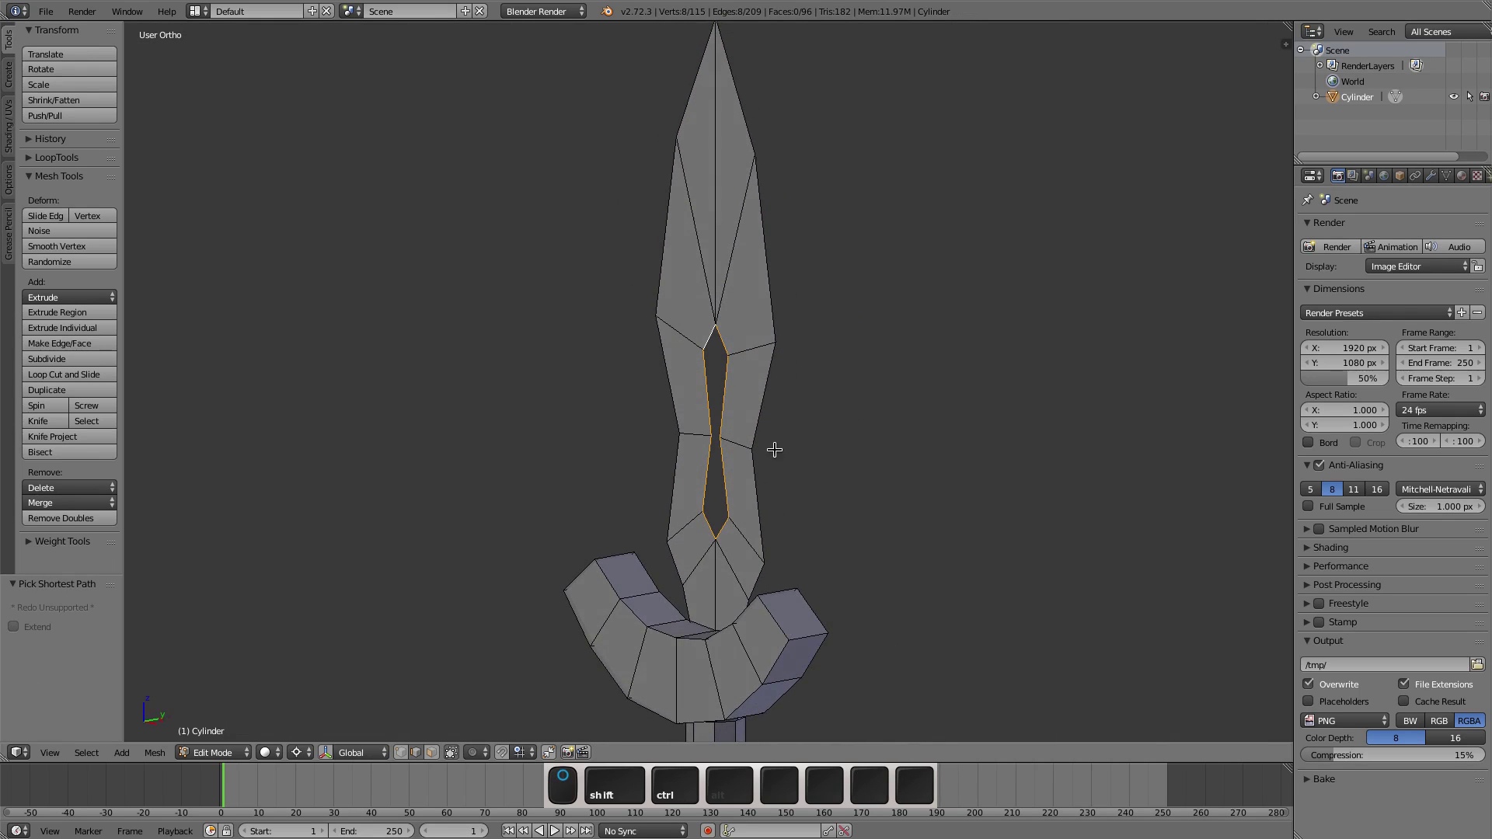
pyautogui.press('g')
pyautogui.press('y')
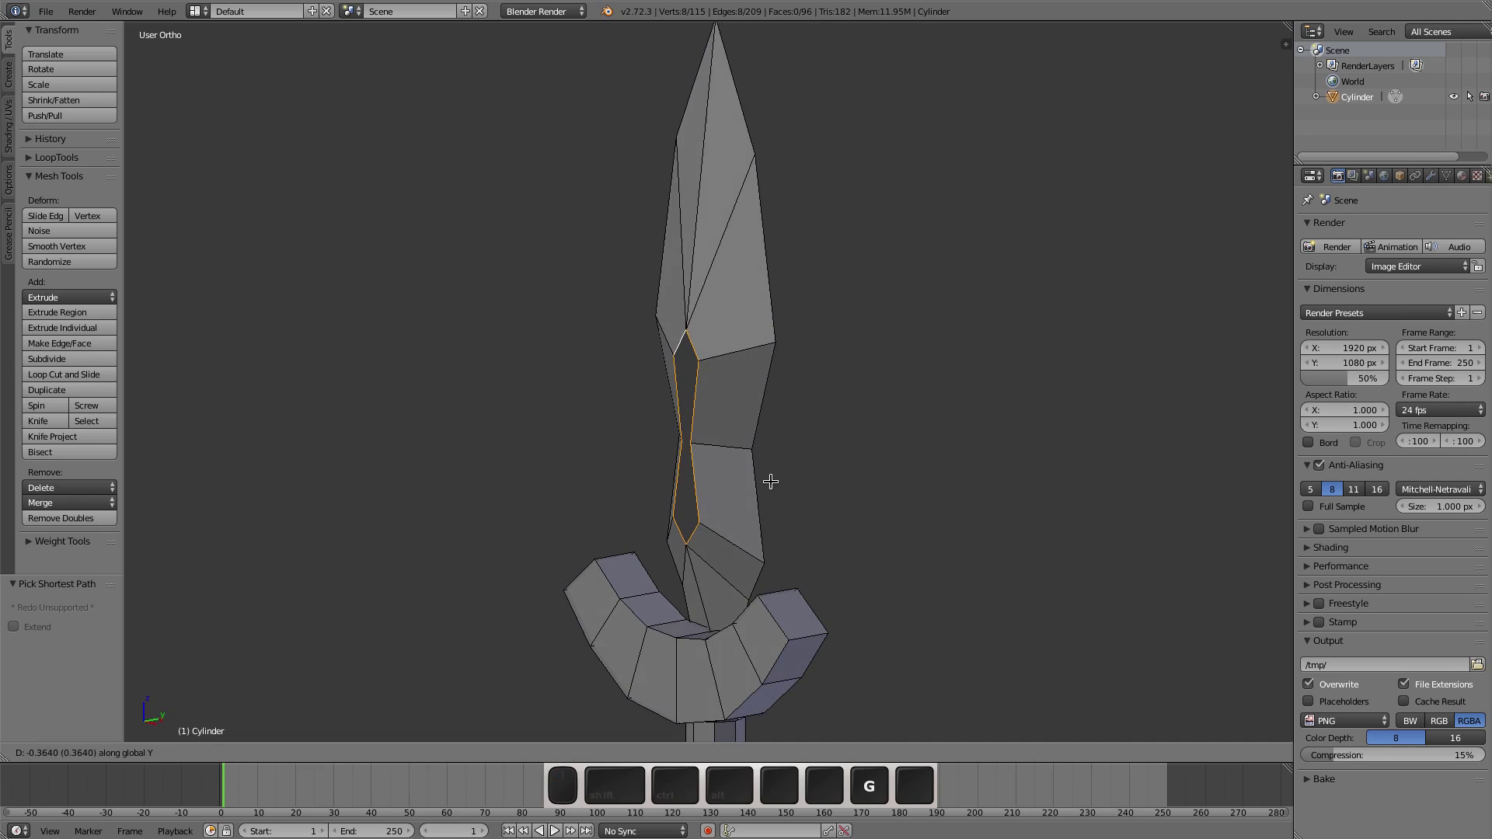
pyautogui.click(768, 481)
pyautogui.moveTo(770, 480); pyautogui.dragTo(826, 489, button='middle')
# Step: Fill the groove opening with a face and connect its two middle vertices across the groove
pyautogui.scroll(3, 788, 472)
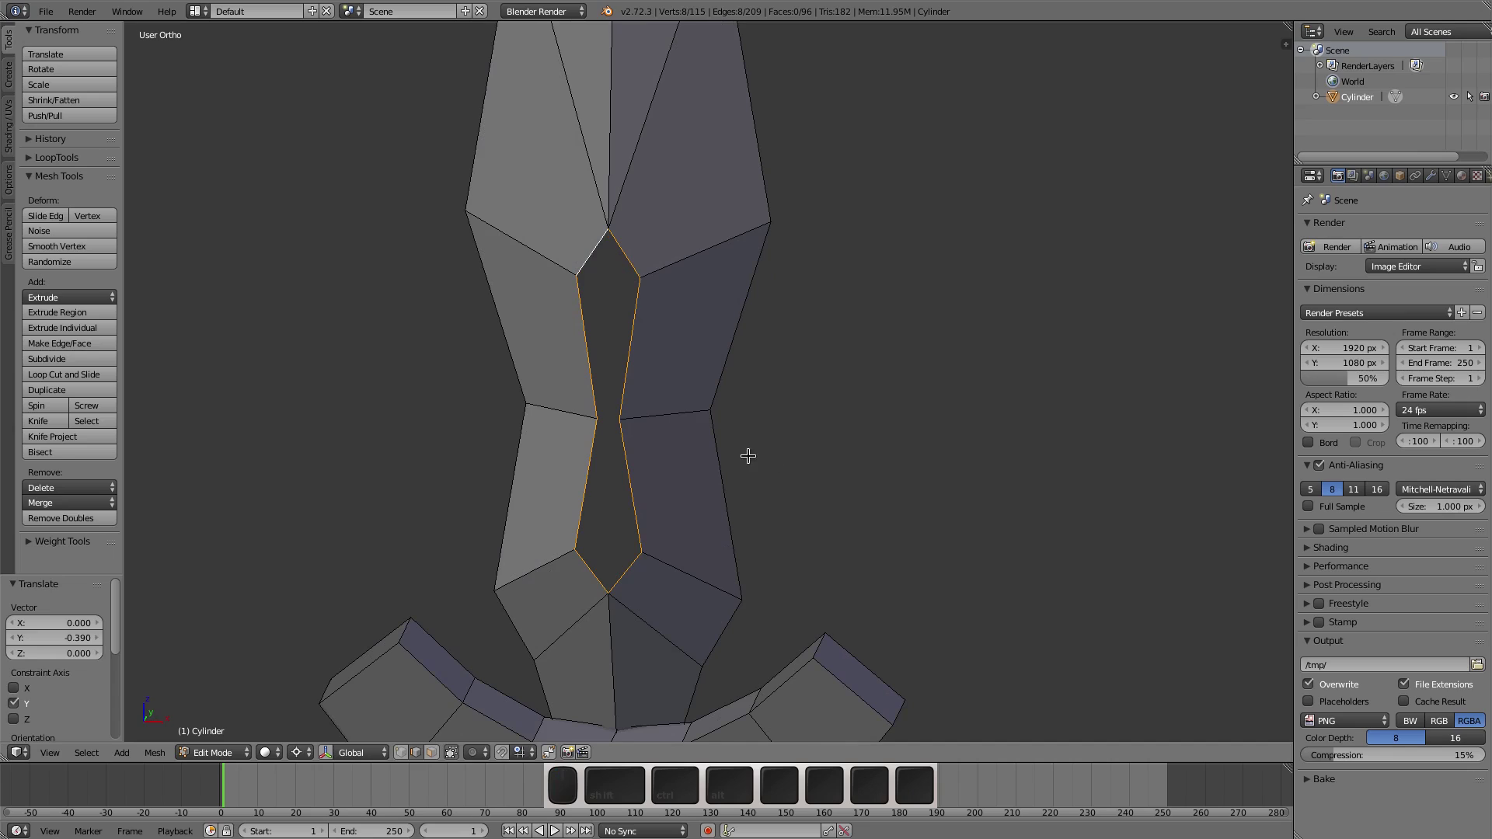
pyautogui.press('f')
pyautogui.hotkey('ctrl', 'Tab')
pyautogui.click(638, 445)
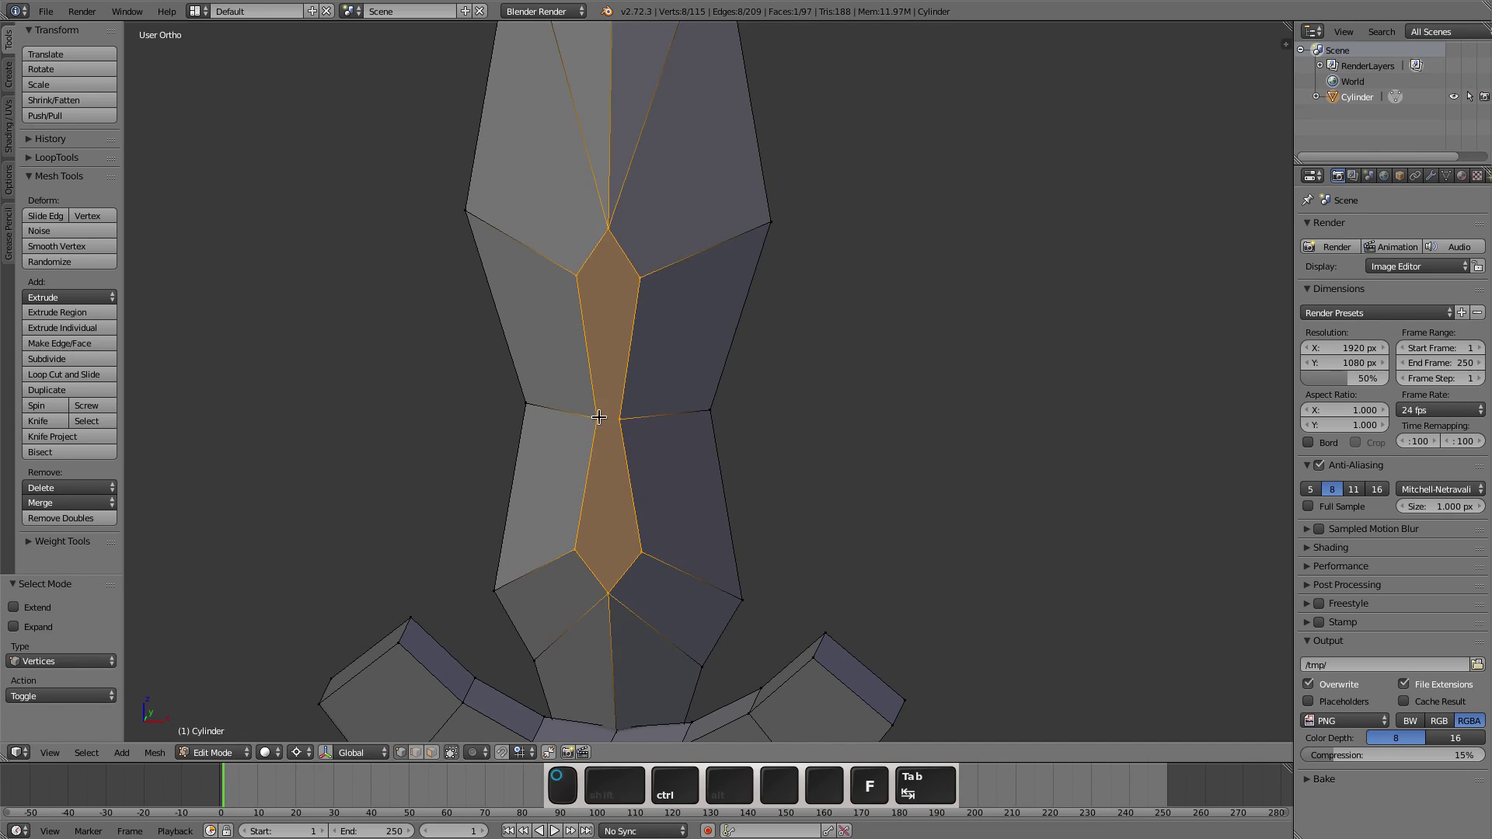
pyautogui.click(598, 419)
pyautogui.keyDown('shift'); pyautogui.click(614, 419); pyautogui.keyUp('shift')
pyautogui.press('j')
# Step: Connect the groove's two upper corner vertices and its two lower corner vertices with cross edges
pyautogui.click(576, 274)
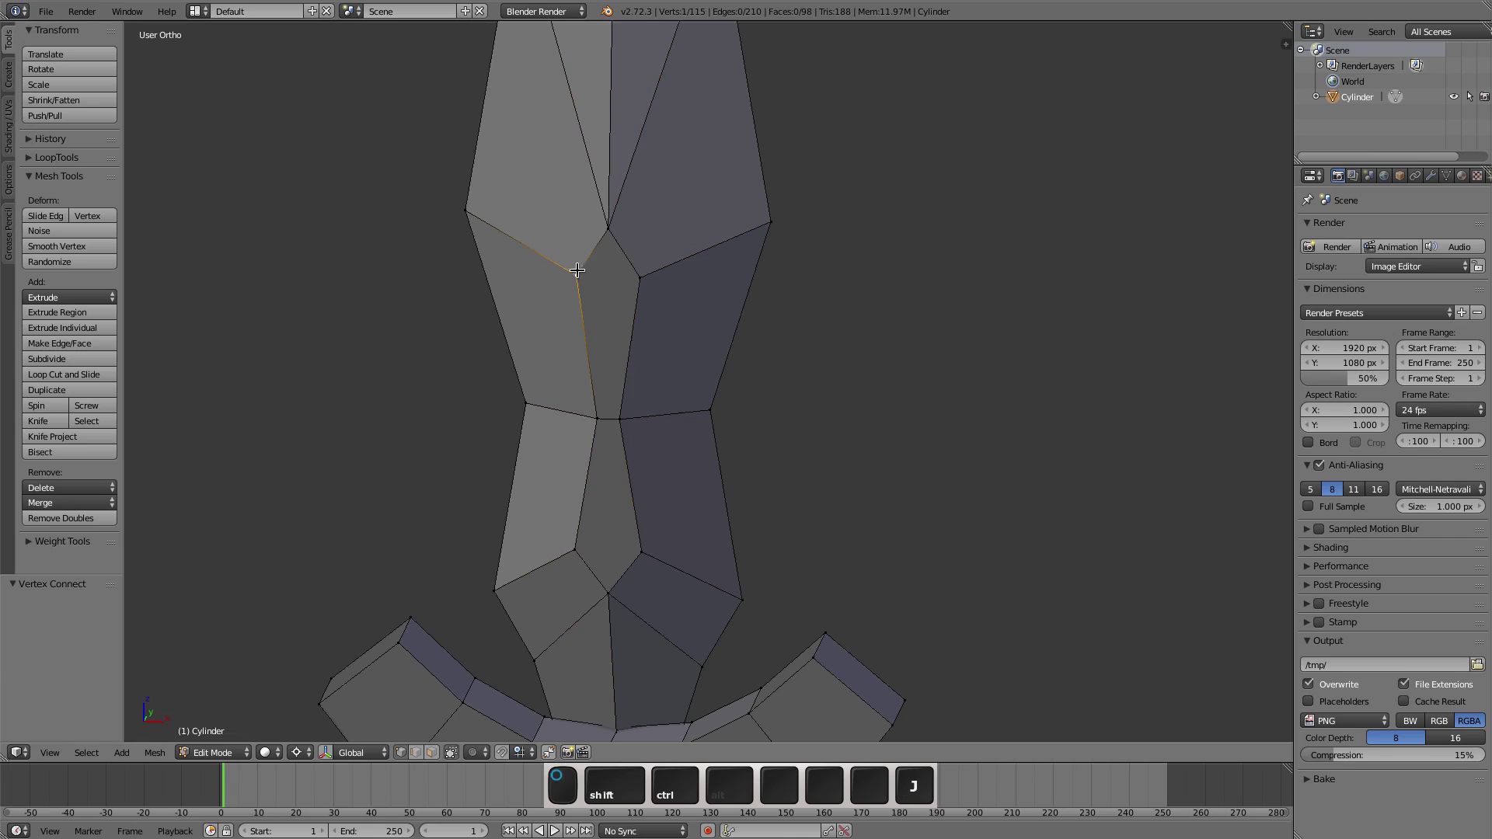
pyautogui.keyDown('shift'); pyautogui.click(623, 275); pyautogui.keyUp('shift')
pyautogui.press('j')
pyautogui.rightClick(575, 550)
pyautogui.keyDown('shift'); pyautogui.rightClick(642, 551); pyautogui.keyUp('shift')
pyautogui.press('j')
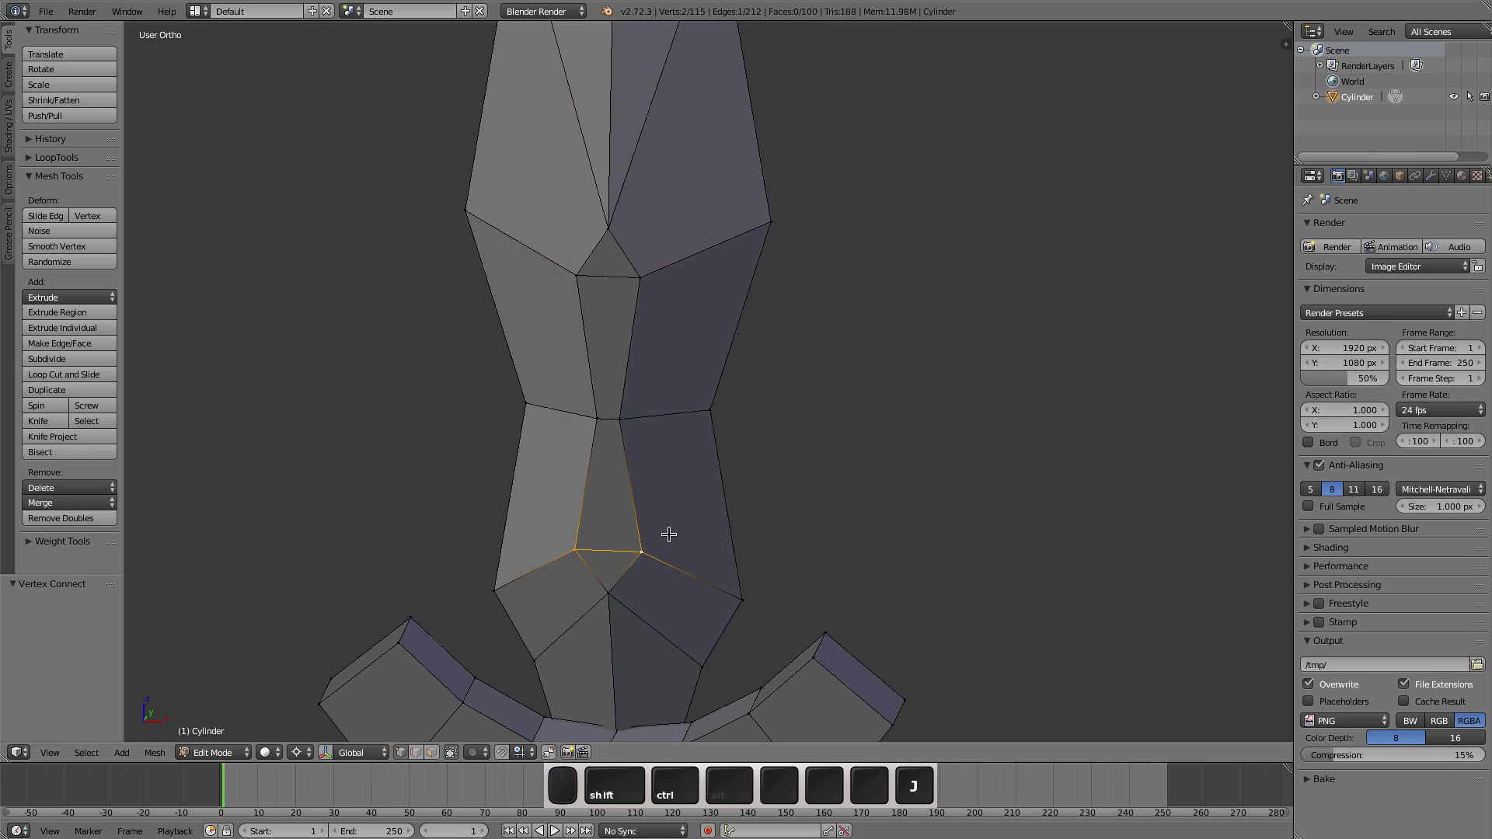
# Step: Move the groove's two middle vertices 0.091 along global Y to sink its waist
pyautogui.rightClick(597, 419)
pyautogui.keyDown('shift'); pyautogui.rightClick(619, 418); pyautogui.keyUp('shift')
pyautogui.moveTo(757, 498); pyautogui.dragTo(666, 510, button='middle')
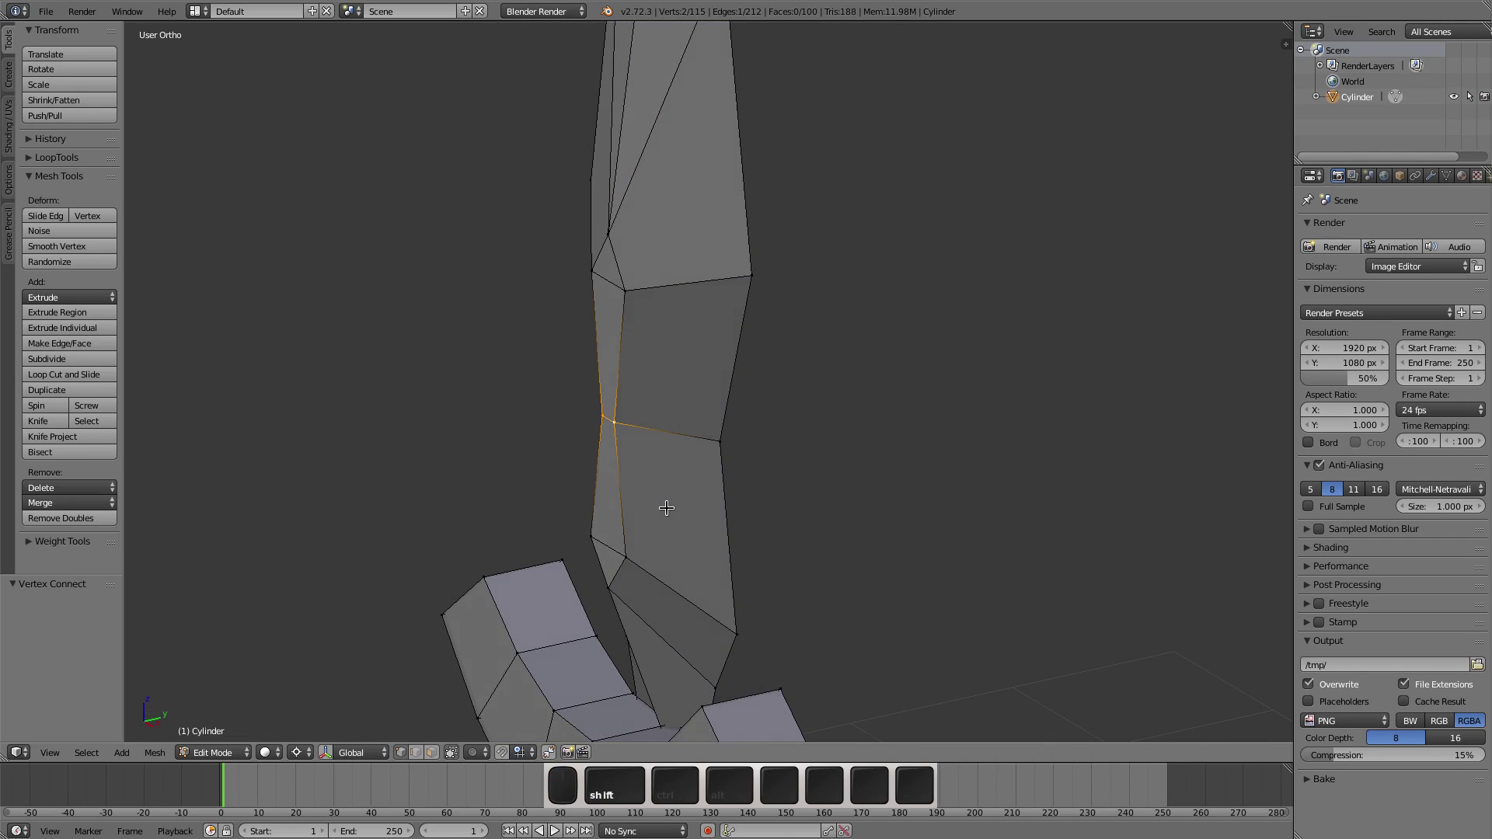
pyautogui.press('g')
pyautogui.press('y')
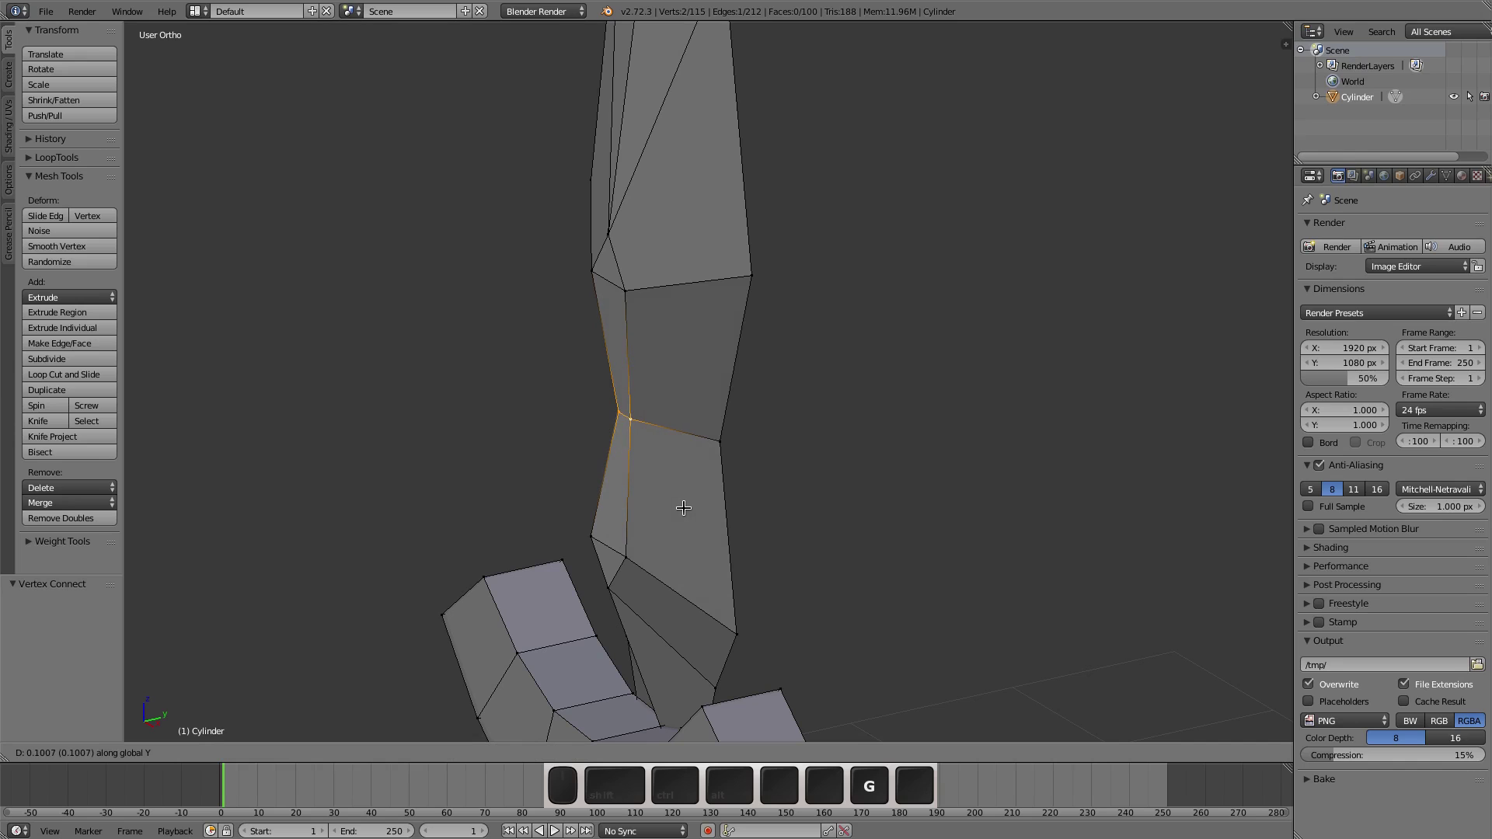
pyautogui.click(682, 507)
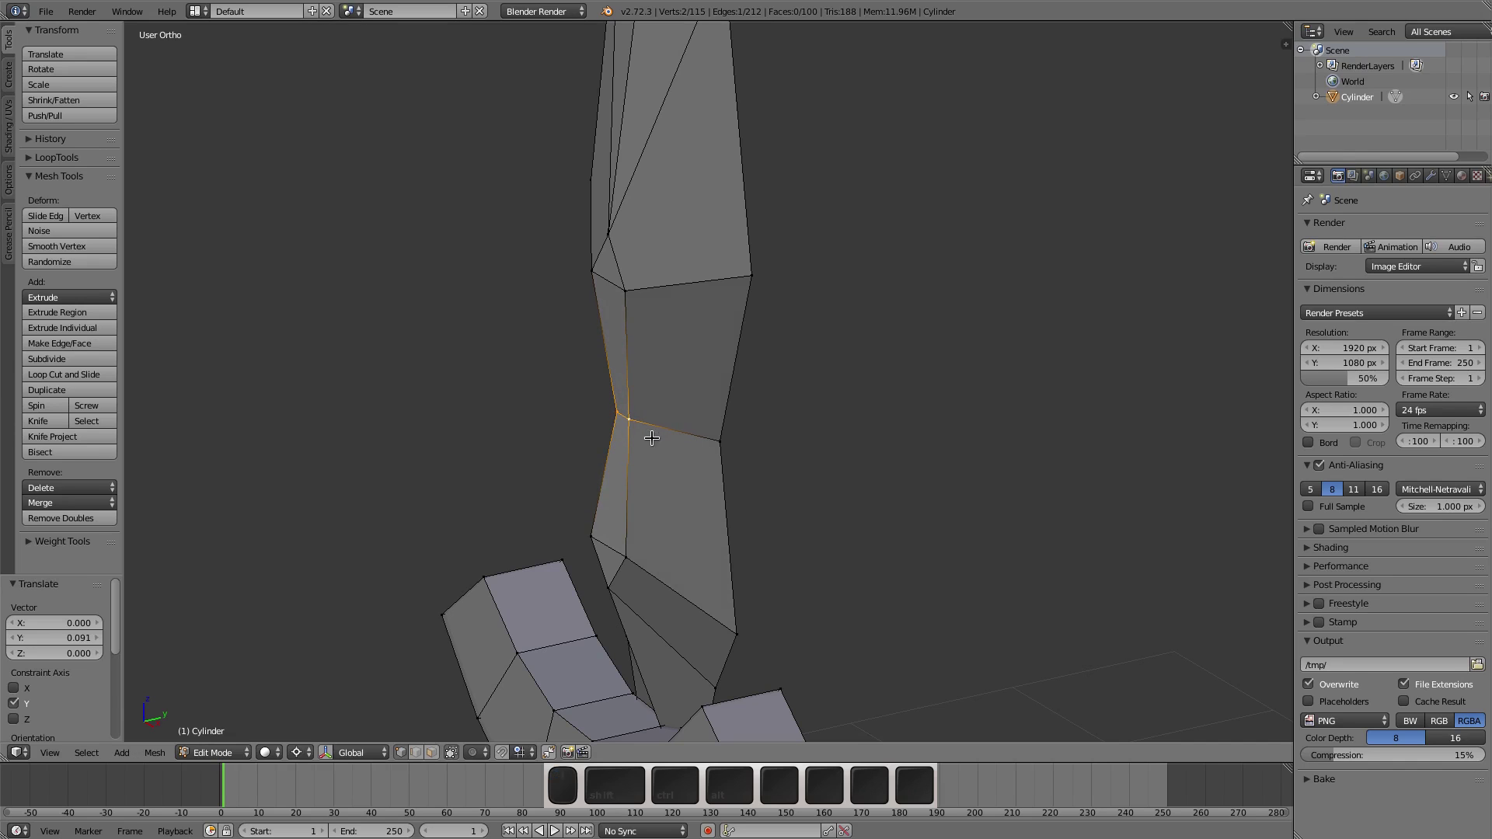
# Step: Move the centre vertex at the blade's base -0.185 along global Y, using wireframe shading to select it
pyautogui.scroll(-3, 649, 439)
pyautogui.moveTo(634, 523)
pyautogui.mouseDown(button='middle')
pyautogui.moveTo(675, 525)
pyautogui.moveTo(665, 543)
pyautogui.moveTo(794, 544)
pyautogui.mouseUp(button='middle')
pyautogui.press('z')
pyautogui.rightClick(650, 591)
pyautogui.press('g')
pyautogui.press('y')
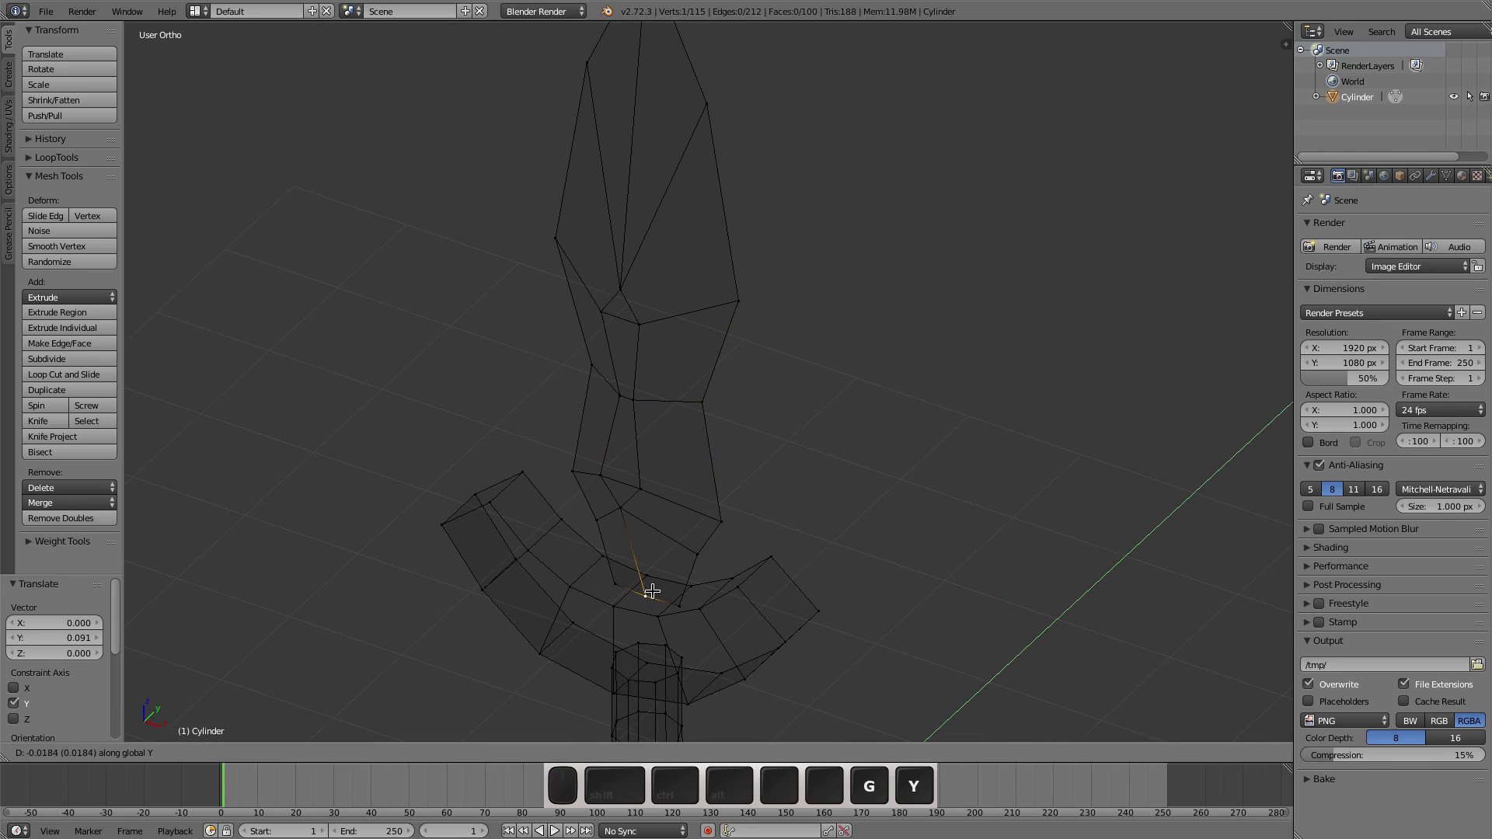
pyautogui.click(656, 600)
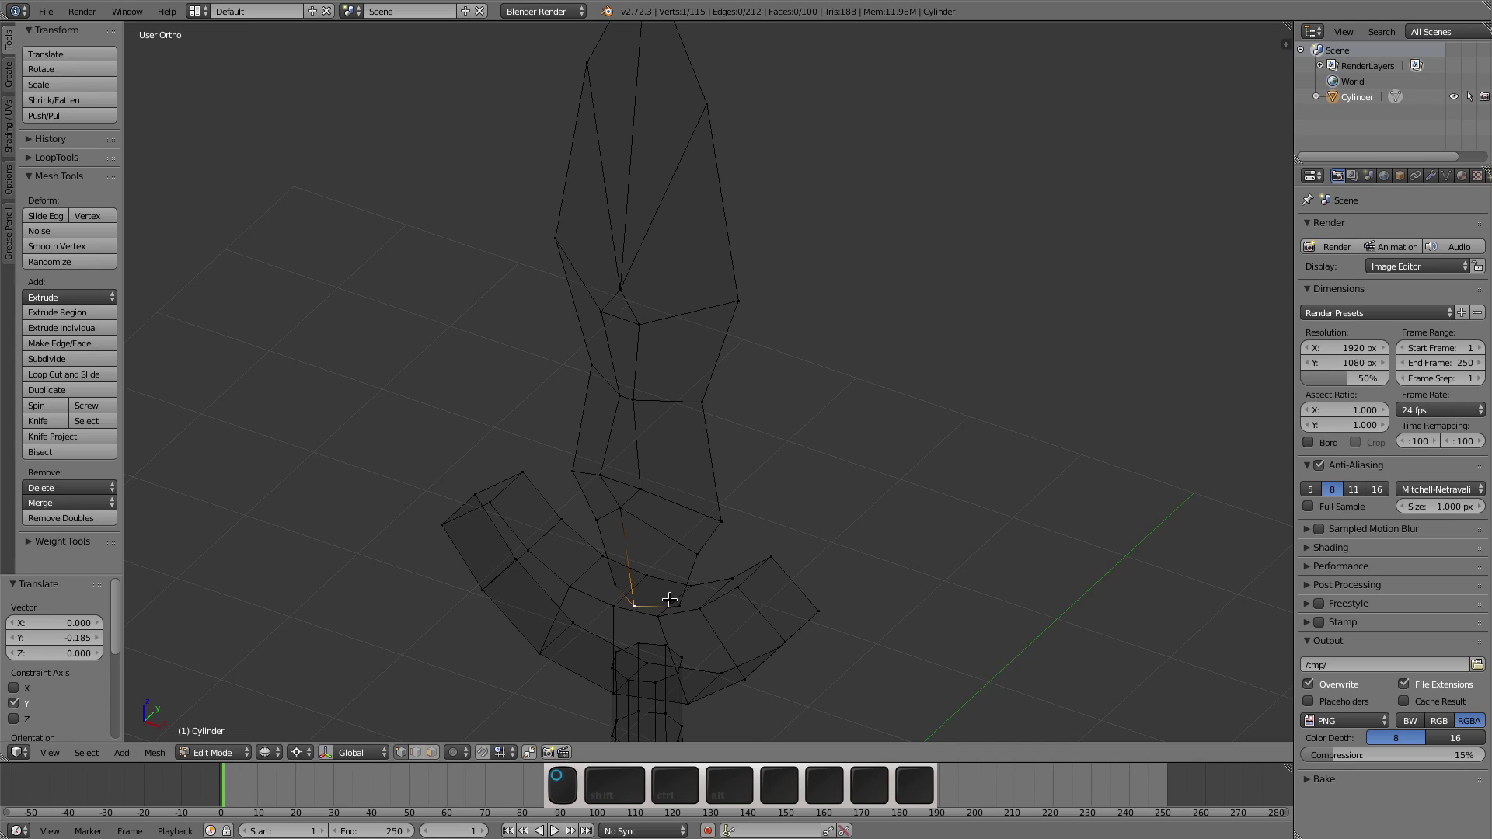
pyautogui.moveTo(666, 599)
pyautogui.mouseDown(button='middle')
pyautogui.moveTo(583, 556)
pyautogui.moveTo(595, 561)
pyautogui.moveTo(550, 614)
pyautogui.moveTo(622, 676)
pyautogui.moveTo(858, 594)
pyautogui.moveTo(829, 643)
pyautogui.moveTo(650, 736)
pyautogui.moveTo(608, 576)
pyautogui.mouseUp(button='middle')
pyautogui.press('z')
# Step: In edge select mode, select the short cross edge between the groove's two upper corners
pyautogui.scroll(2, 609, 576)
pyautogui.keyDown('shift'); pyautogui.moveTo(690, 461); pyautogui.dragTo(650, 533, button='middle'); pyautogui.keyUp('shift')
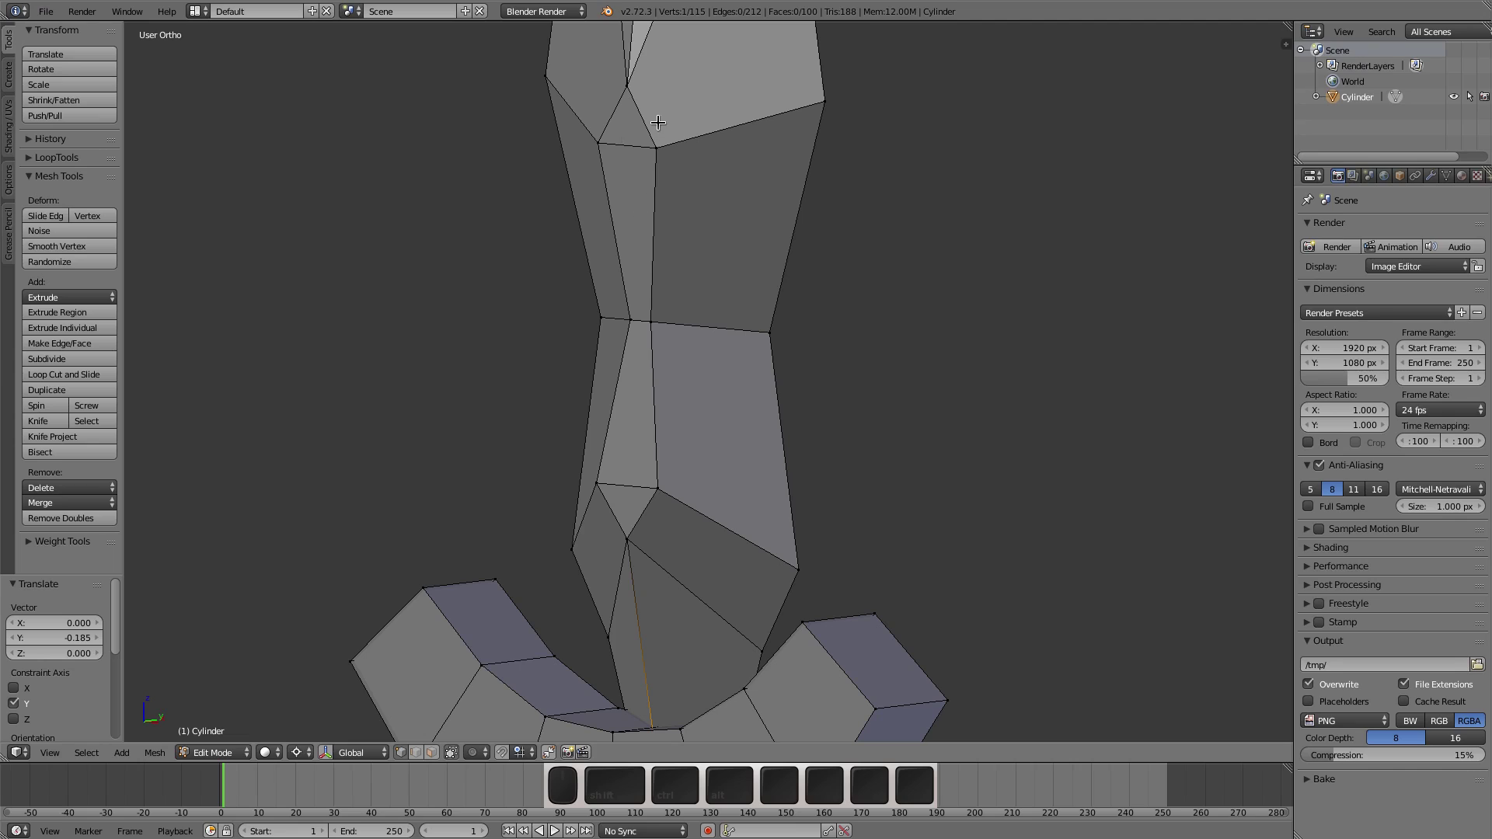
pyautogui.moveTo(686, 262); pyautogui.dragTo(629, 270, button='middle')
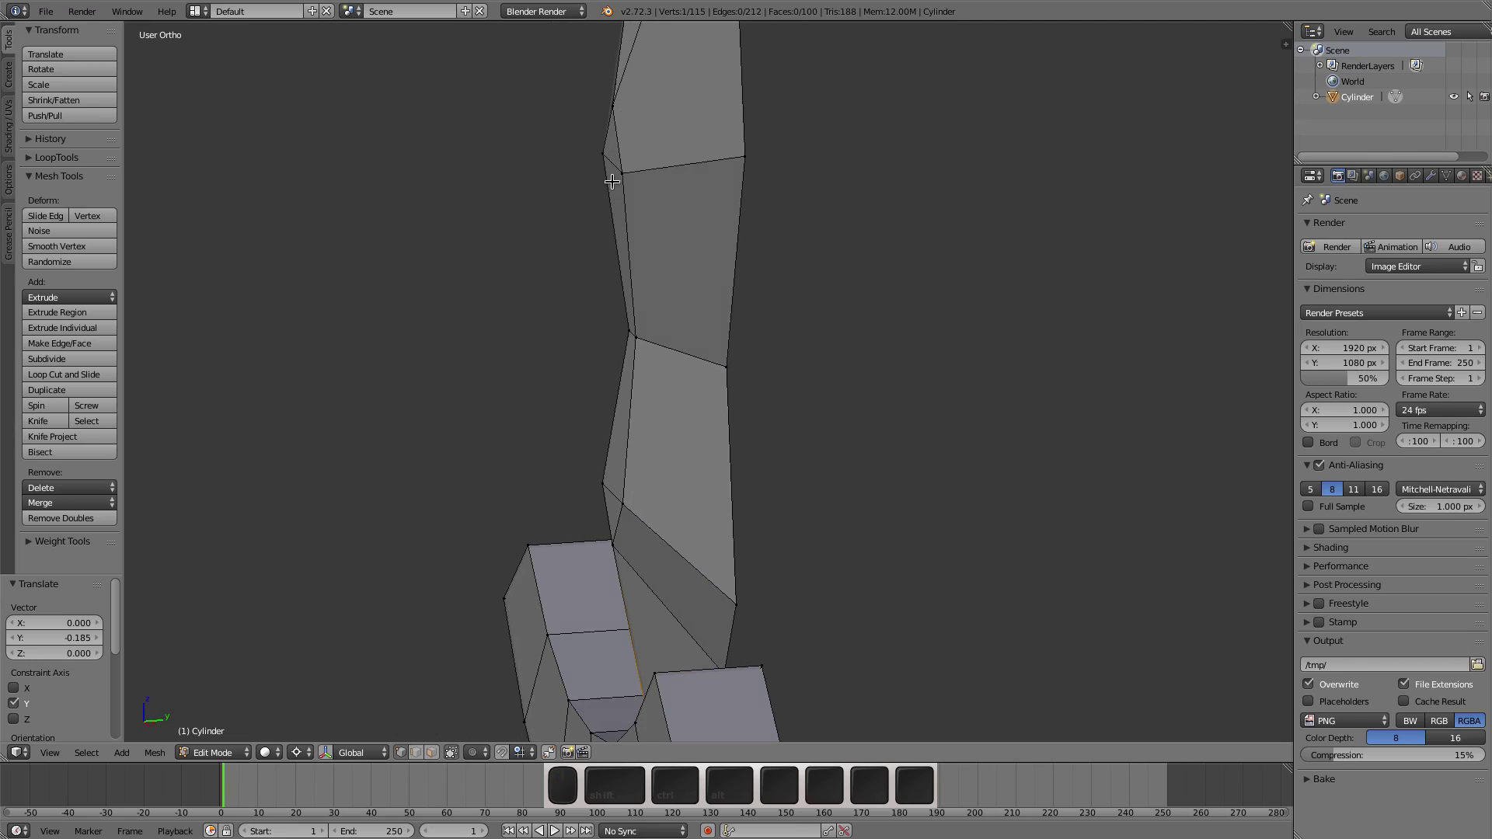
pyautogui.scroll(2, 692, 358)
pyautogui.scroll(3, 767, 341)
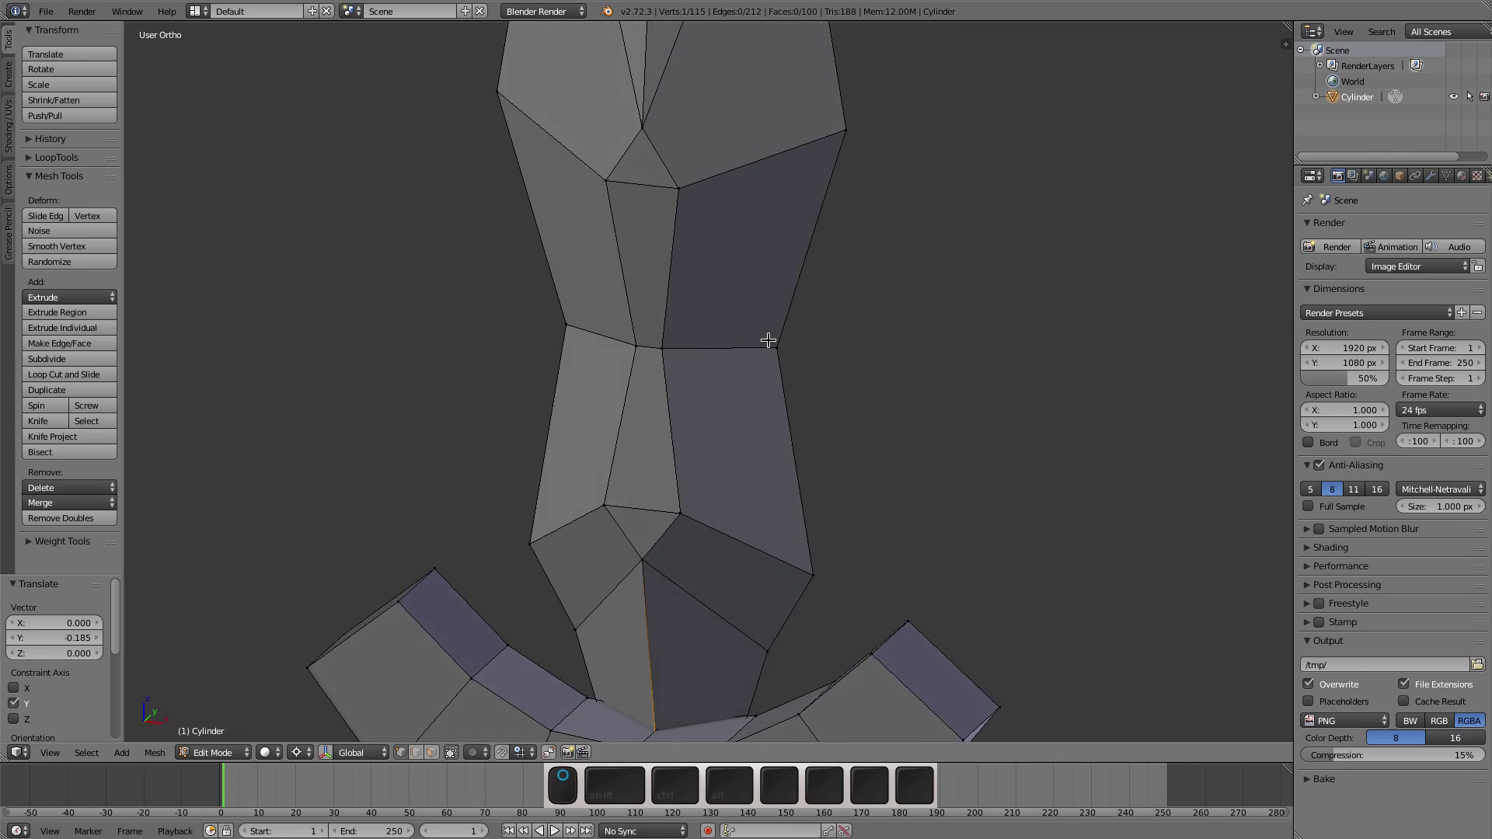
pyautogui.moveTo(769, 333); pyautogui.dragTo(660, 281, button='middle')
pyautogui.hotkey('ctrl', 'Tab')
pyautogui.click(761, 449)
pyautogui.click(647, 195)
pyautogui.moveTo(704, 435); pyautogui.dragTo(758, 458, button='middle')
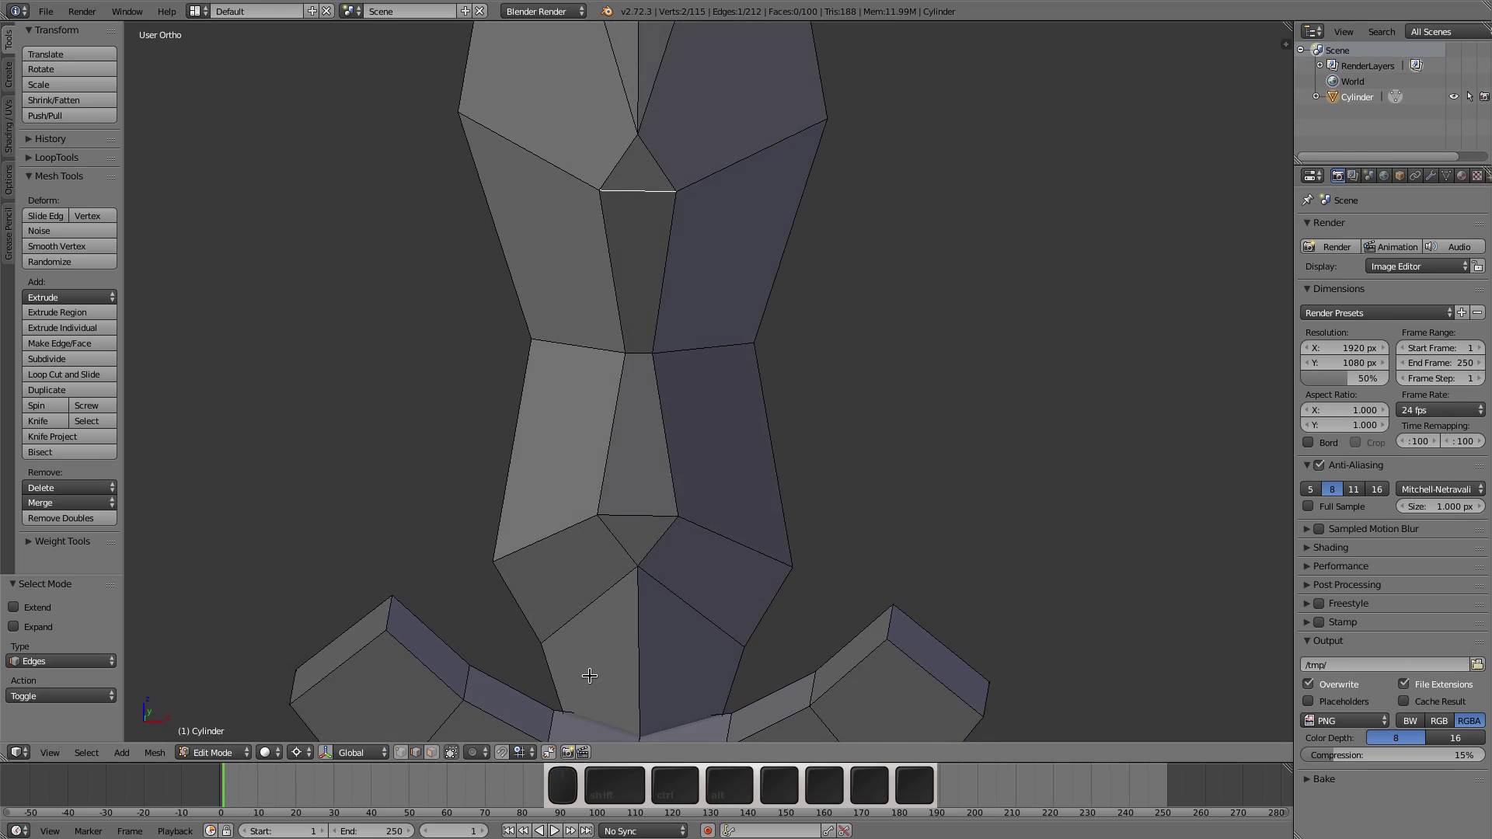
# Step: Enable snapping during transforms with Vertex as the snap element and Active as the snap target
pyautogui.click(520, 753)
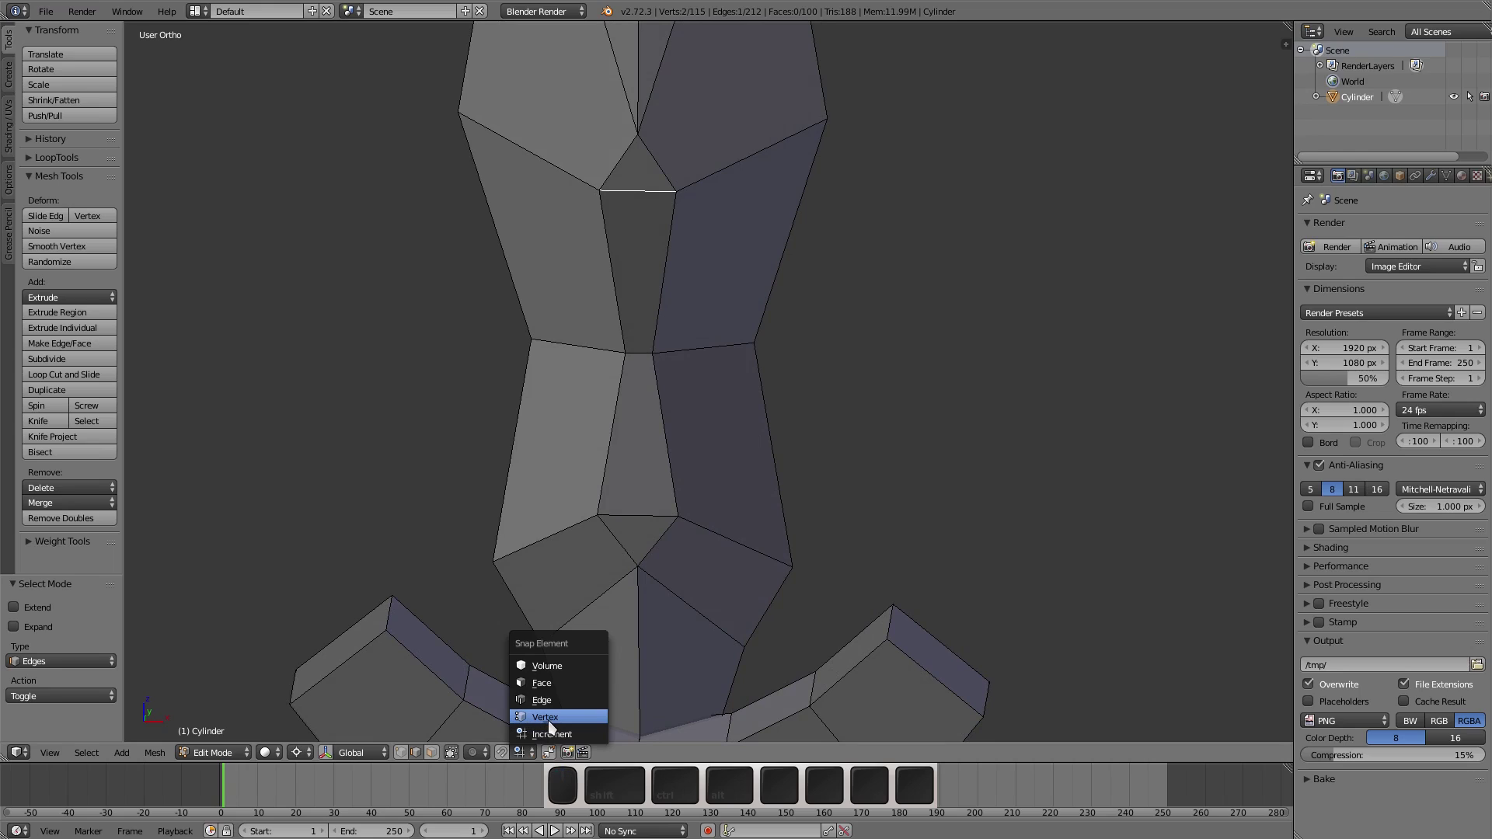
pyautogui.click(547, 716)
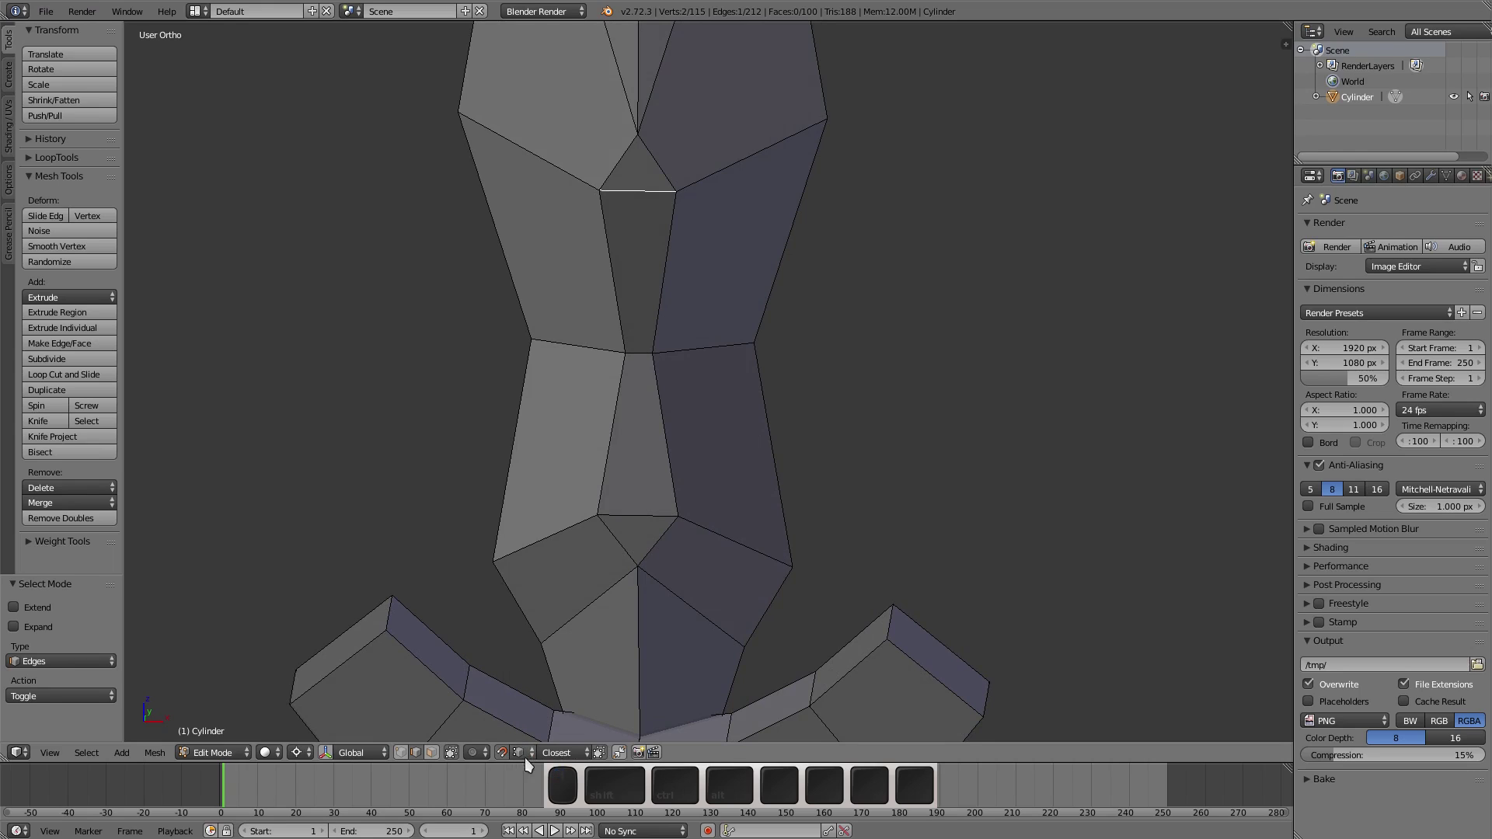
pyautogui.click(501, 753)
pyautogui.click(559, 754)
pyautogui.click(576, 678)
# Step: Move the upper cross edge to the average of snap points at the groove's middle vertices and top vertex, 0.060 in Y and -0.433 in Z
pyautogui.press('g')
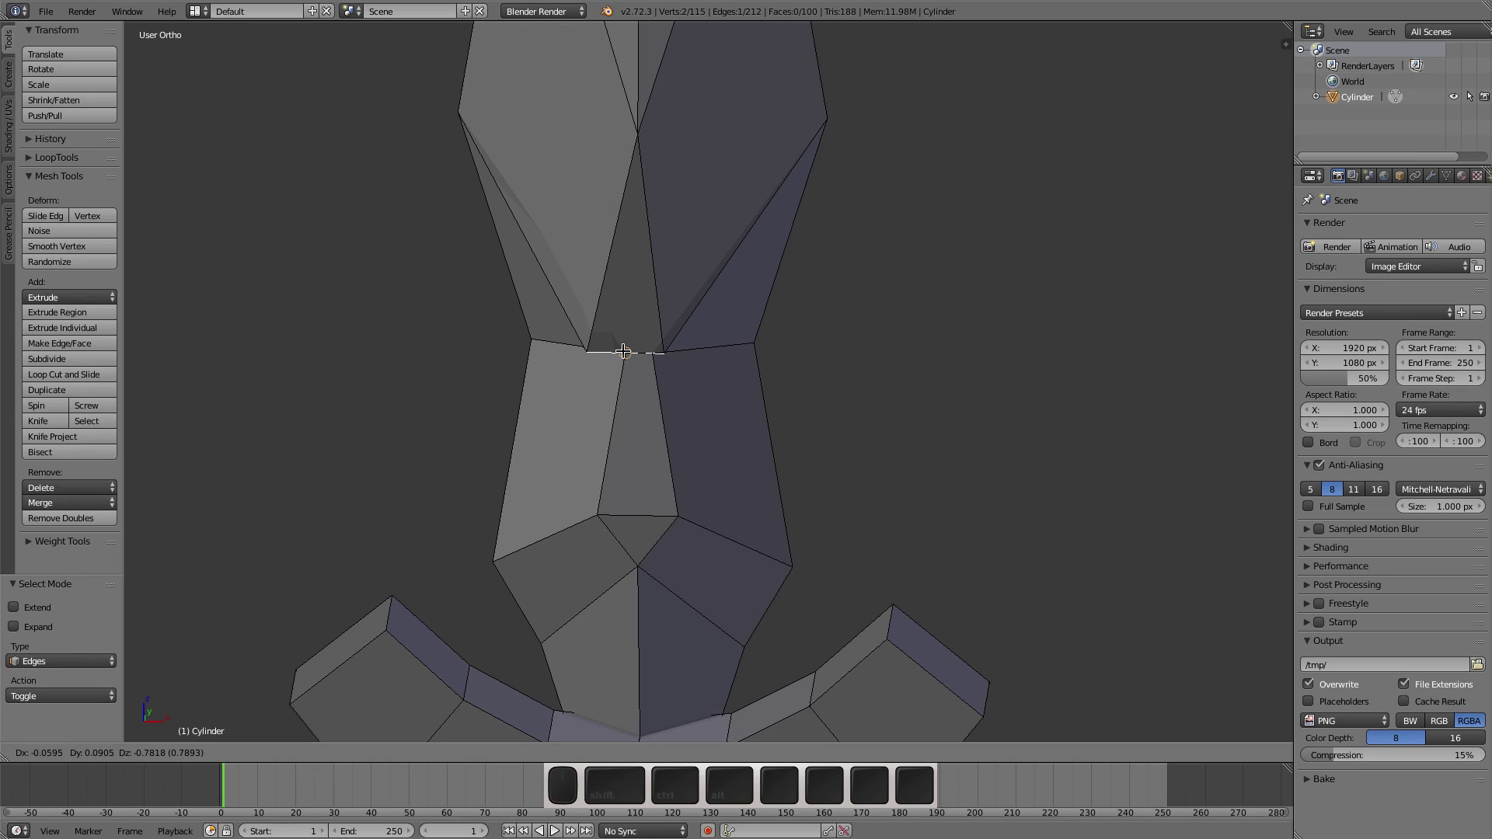
pyautogui.press('a')
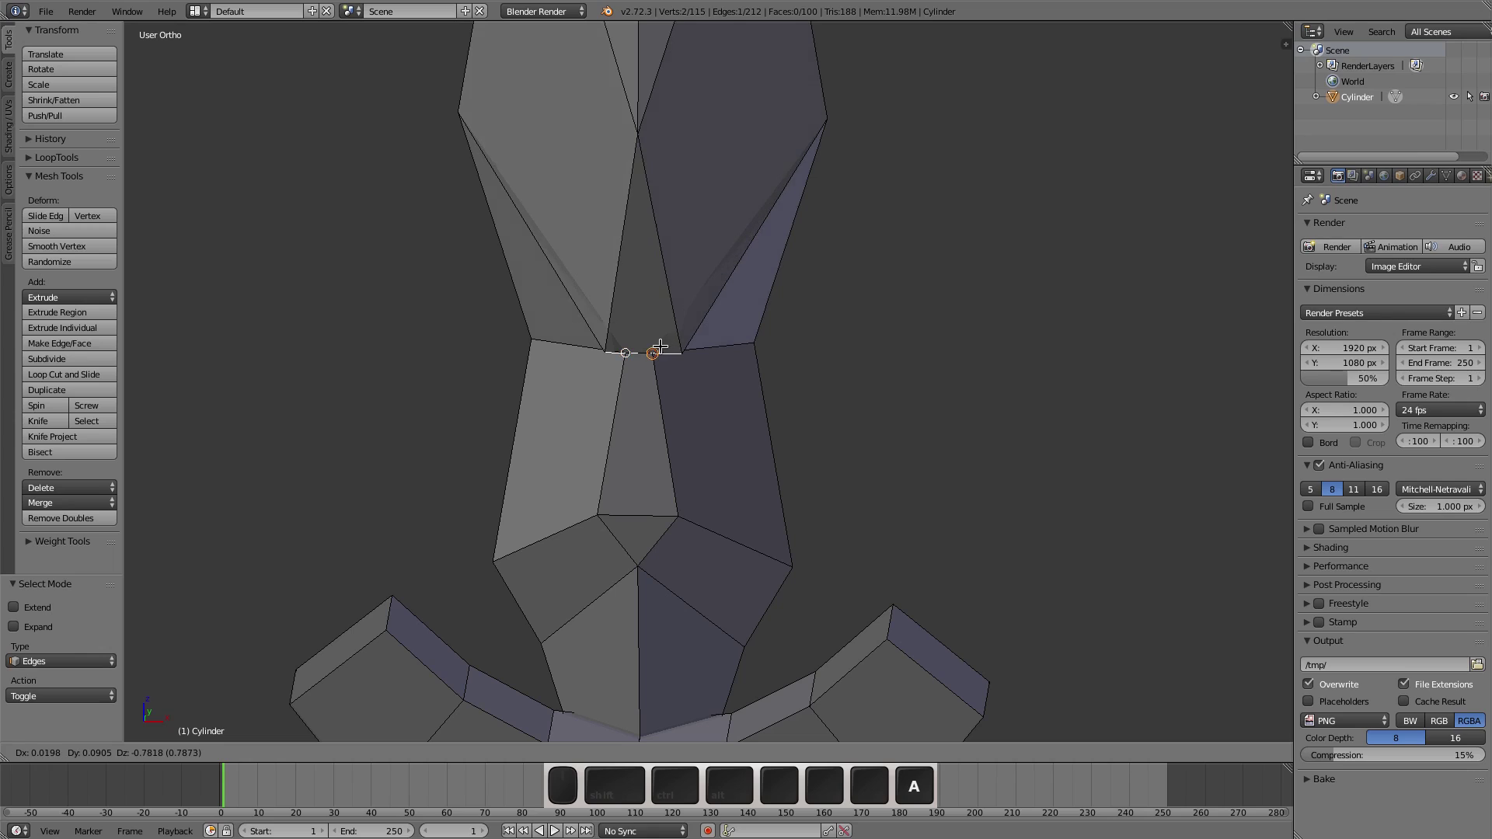
pyautogui.press('a')
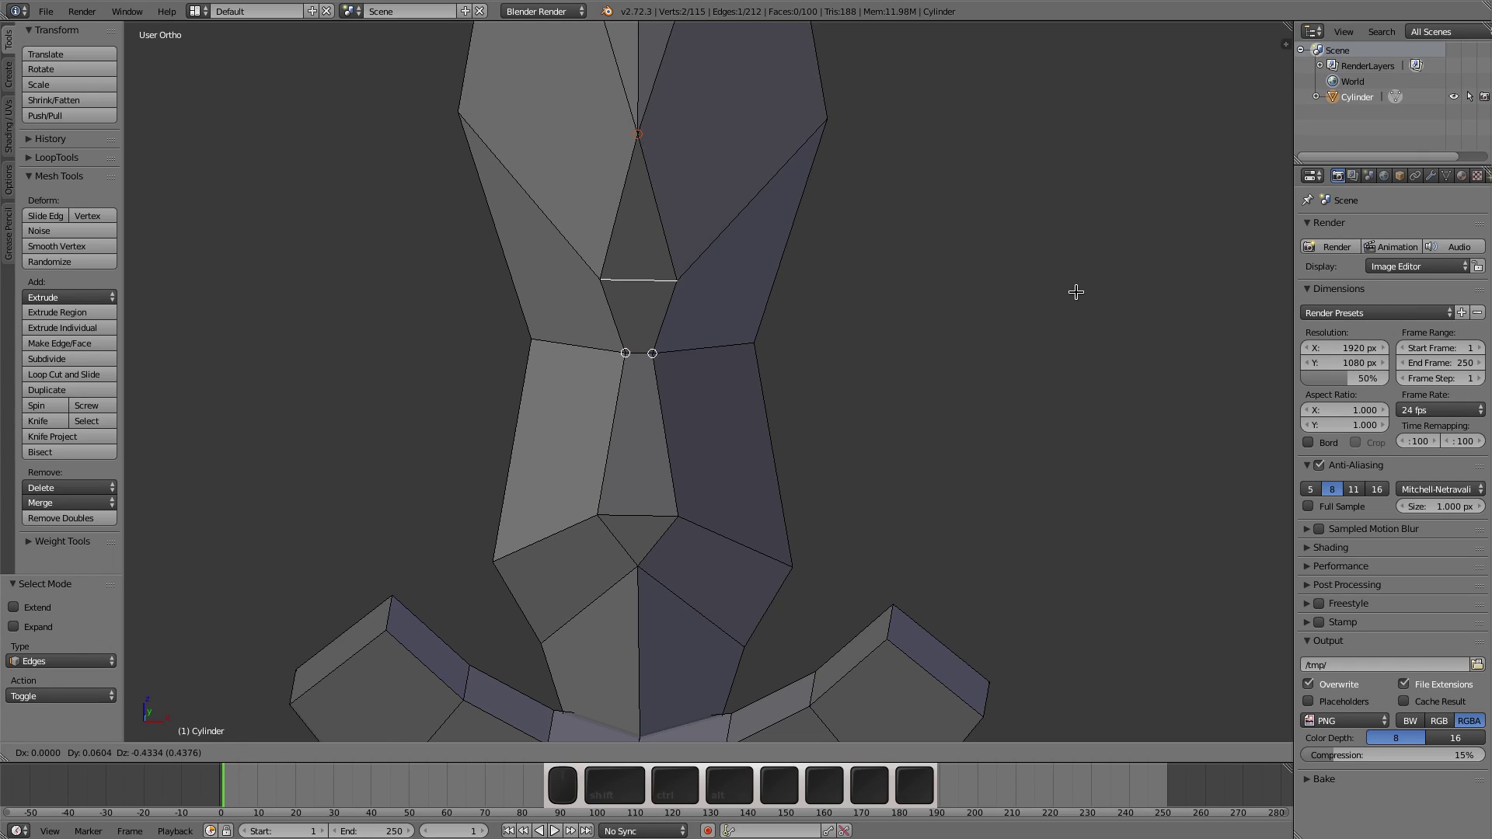
pyautogui.click(1076, 292)
# Step: In front wireframe view, edge-slide the groove's upper cross edge towards the groove's top with a factor of -0.600
pyautogui.moveTo(1119, 380); pyautogui.dragTo(953, 360, button='middle')
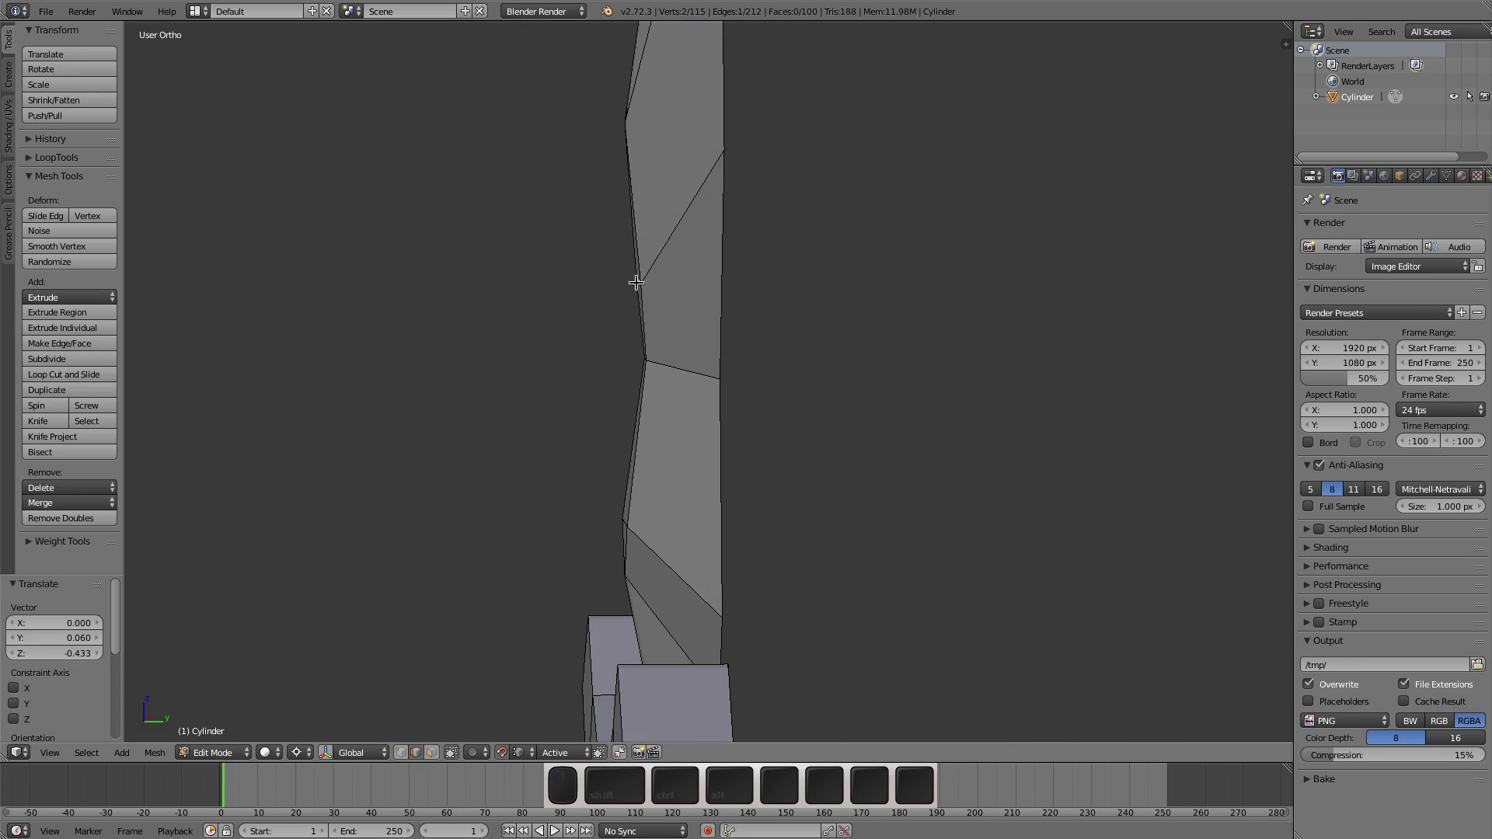
pyautogui.moveTo(636, 283); pyautogui.dragTo(932, 334, button='middle')
pyautogui.press('KP_3')
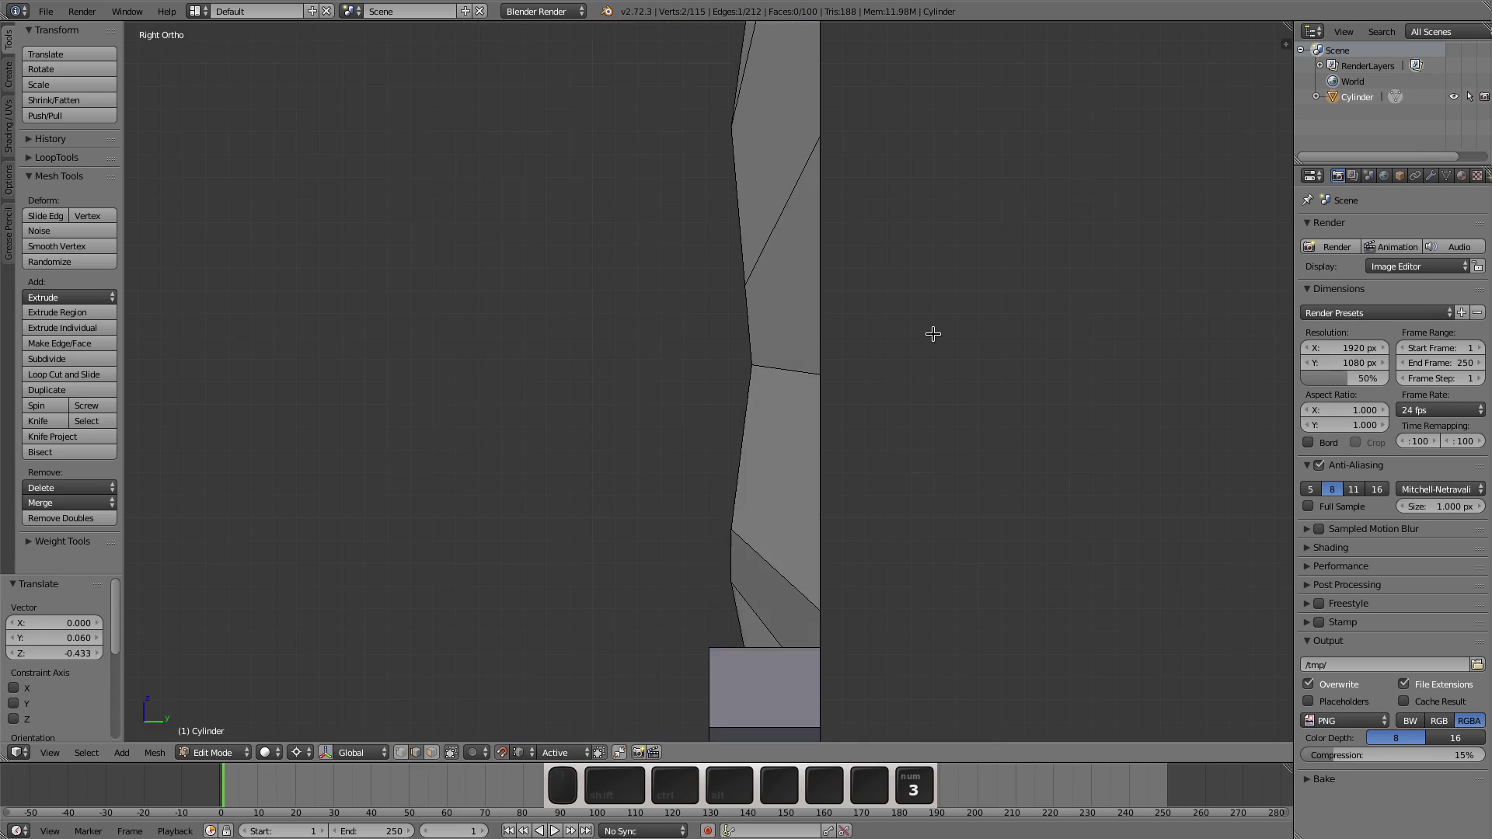
pyautogui.press('KP_1')
pyautogui.press('z')
pyautogui.click(1042, 336)
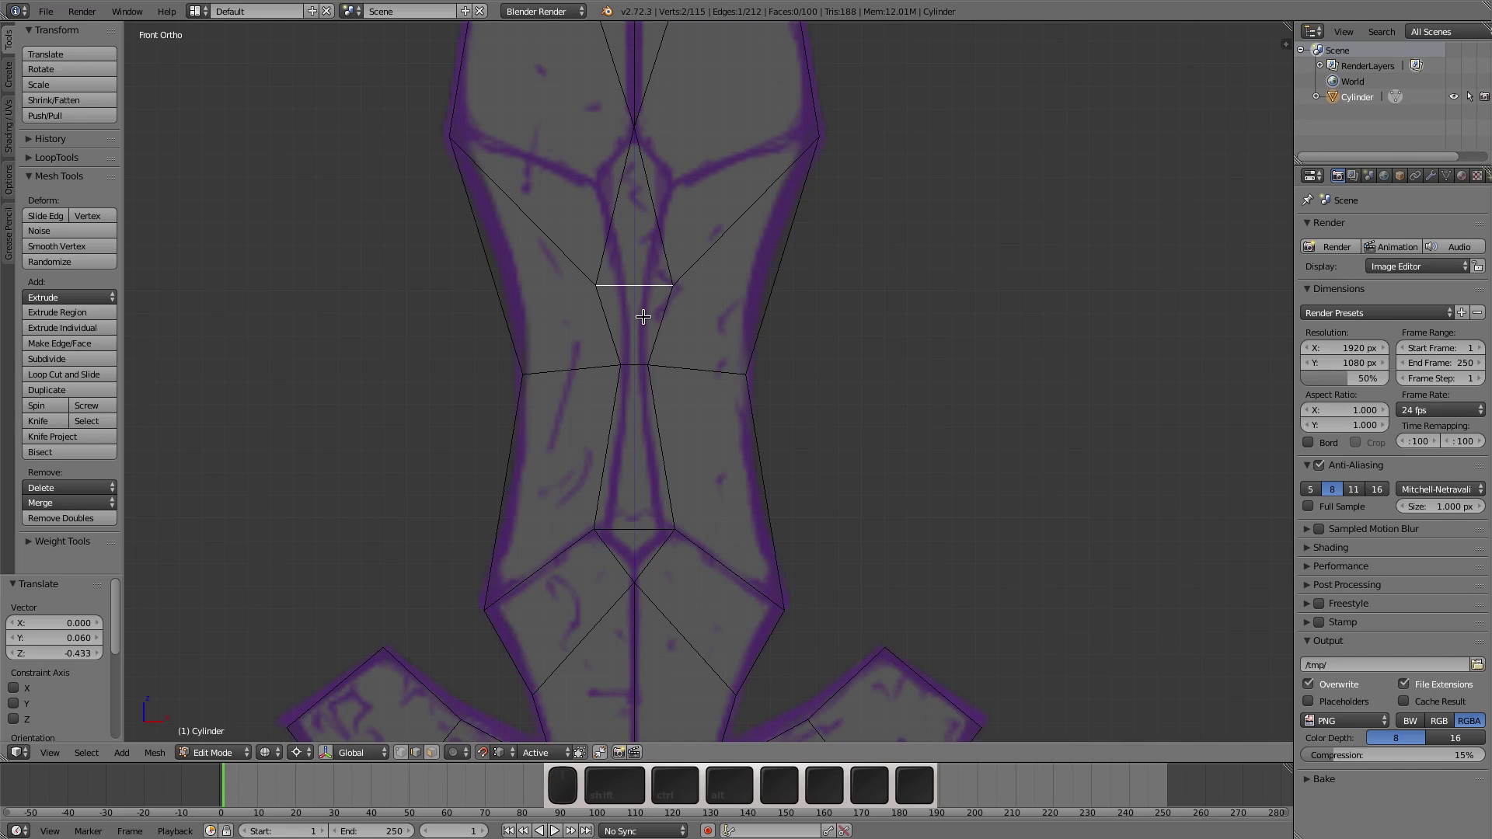
pyautogui.press('g')
pyautogui.press('g')
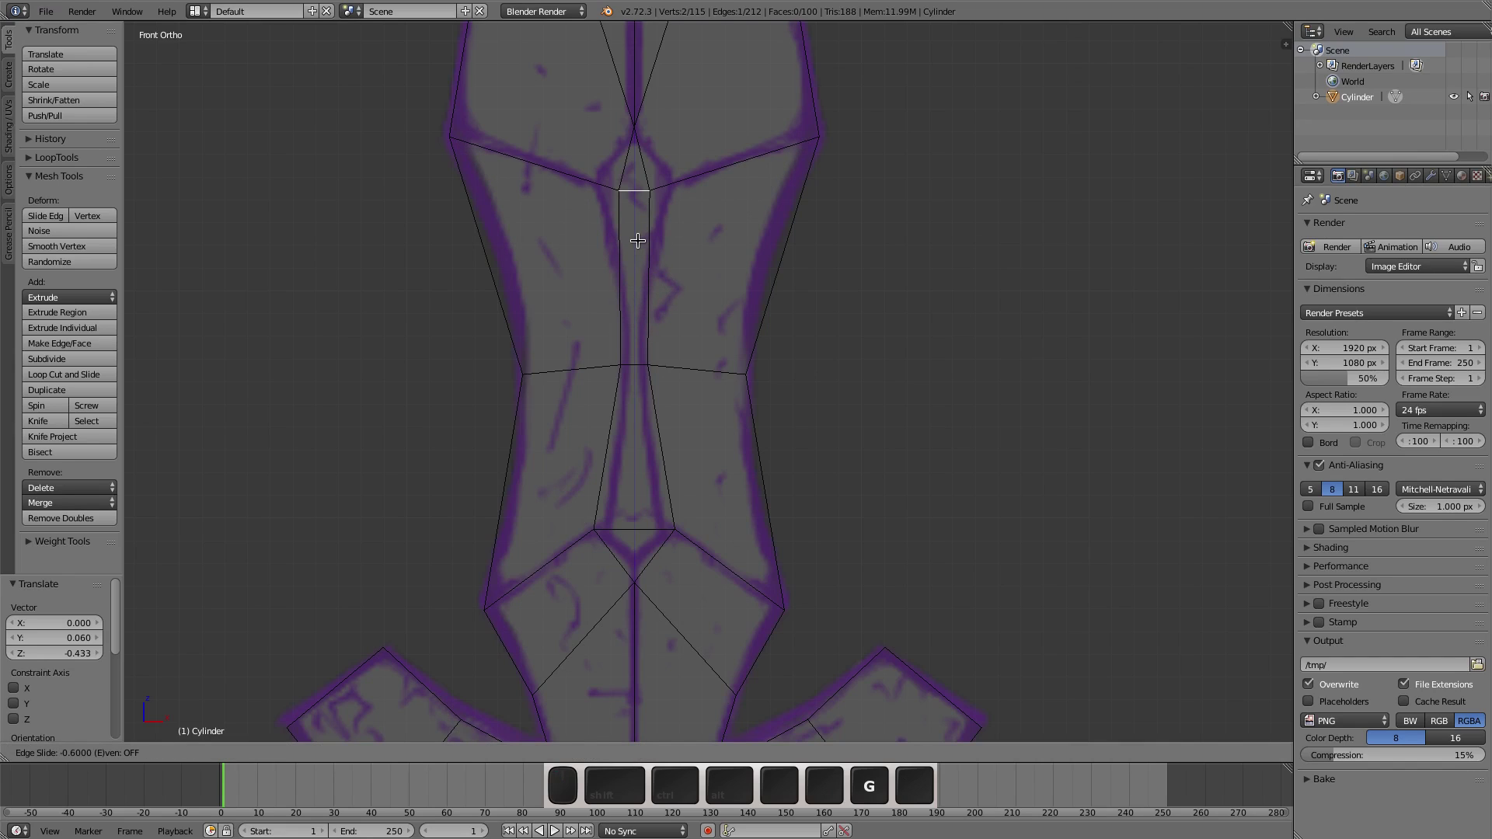
pyautogui.click(637, 241)
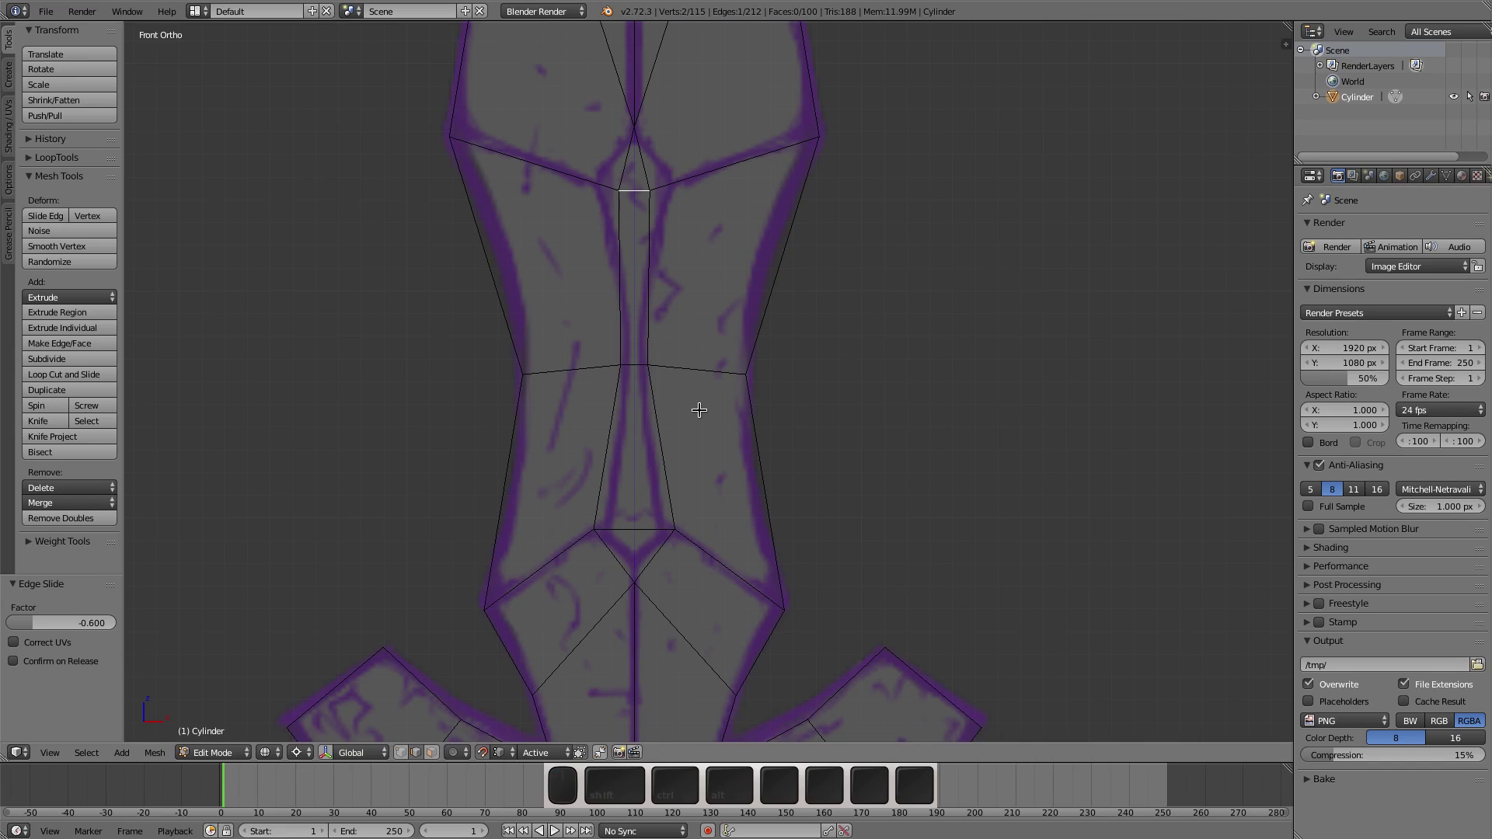
# Step: Scale the groove's upper cross edge by a factor of 2.386 to match the width of the sketched groove
pyautogui.press('.')
pyautogui.click(713, 322)
pyautogui.press('s')
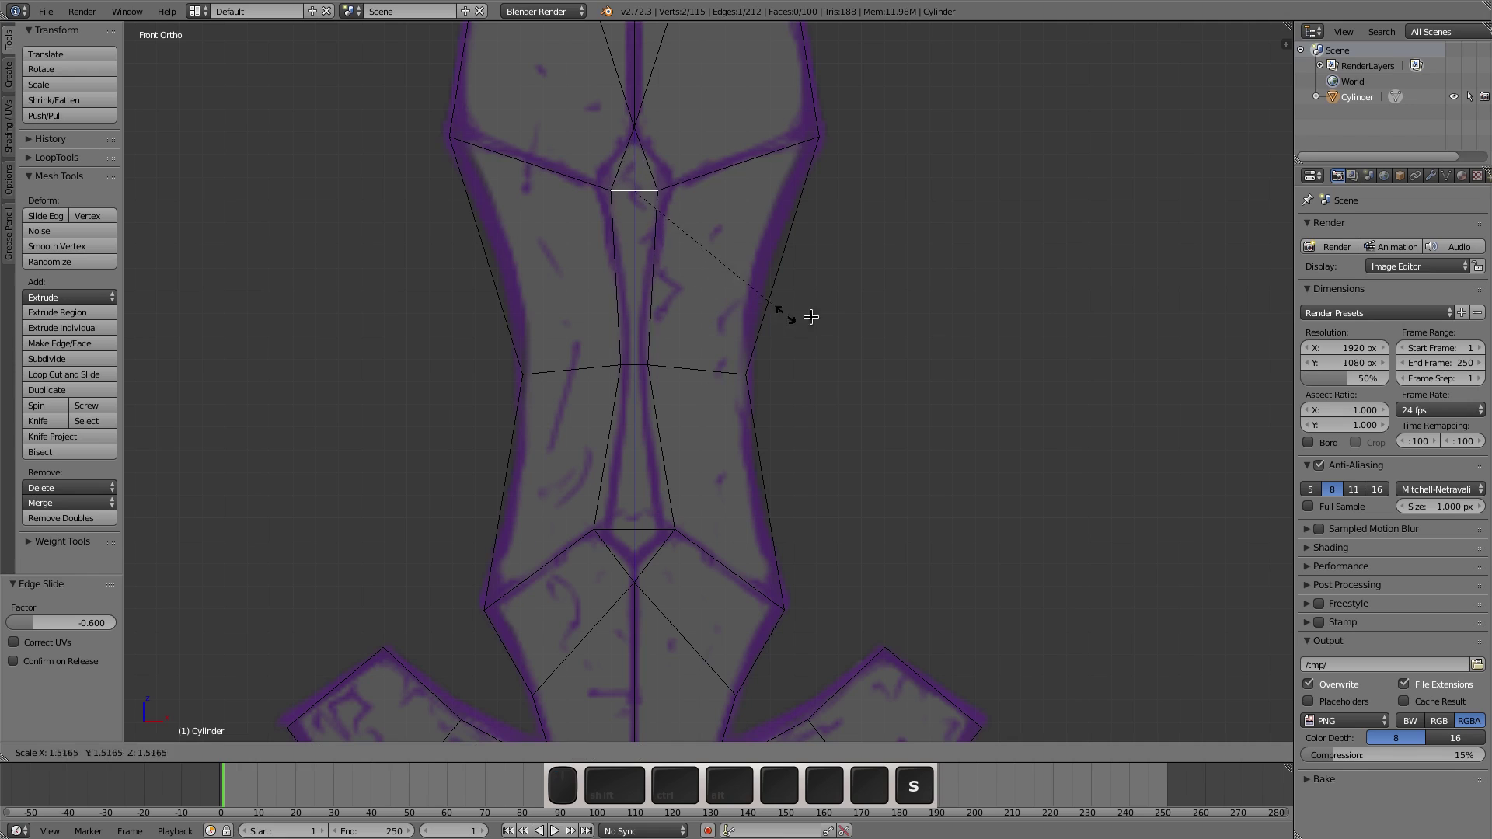
pyautogui.click(901, 348)
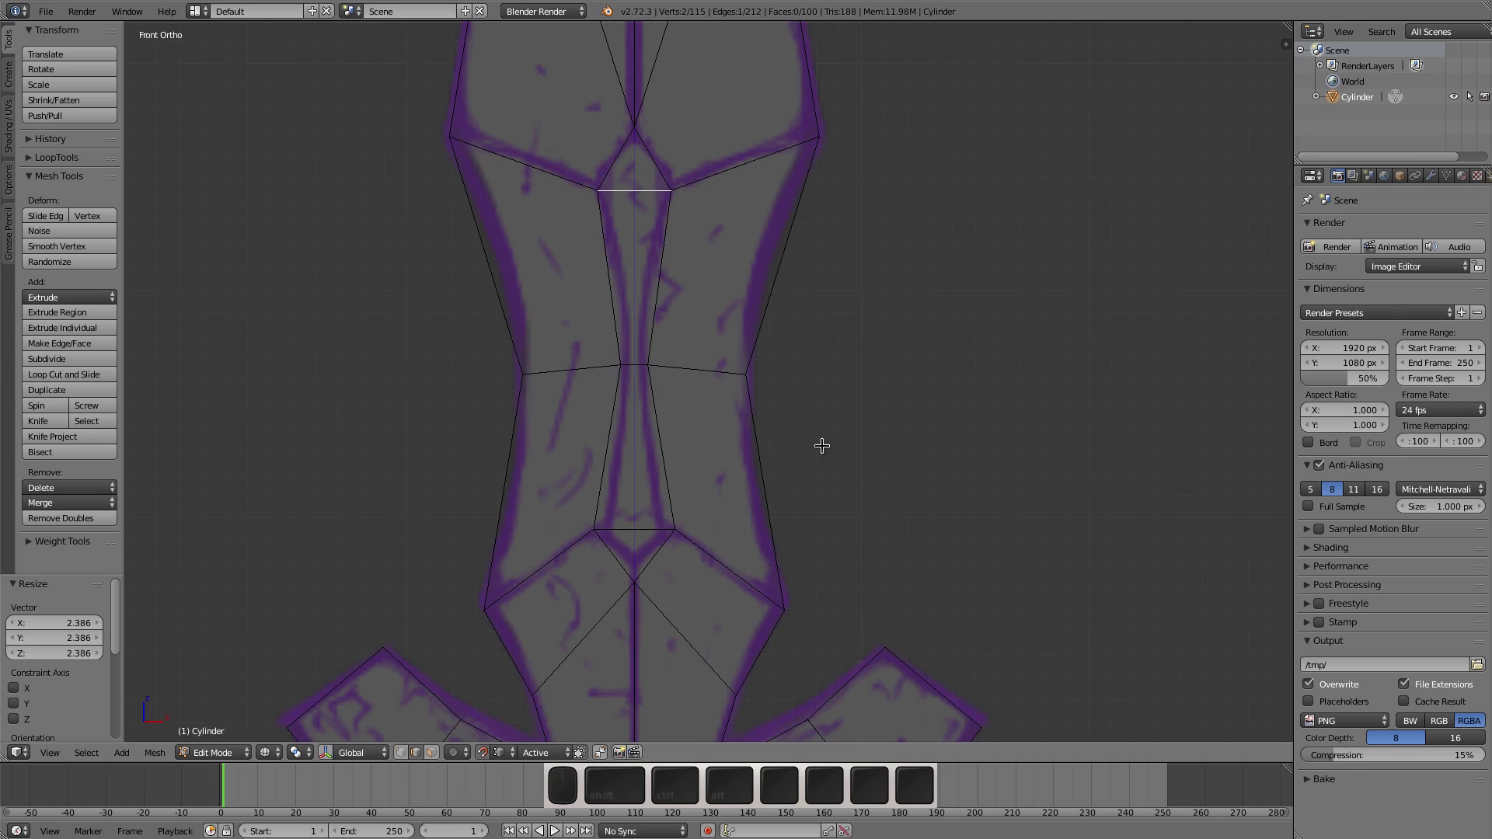
# Step: Move the groove's lower cross edge to the average of snap points at the middle vertices and bottom vertex, 0.060 in Y and 0.404 in Z
pyautogui.press('z')
pyautogui.click(847, 591)
pyautogui.moveTo(956, 543)
pyautogui.mouseDown(button='middle')
pyautogui.moveTo(803, 559)
pyautogui.moveTo(777, 548)
pyautogui.moveTo(621, 197)
pyautogui.mouseUp(button='middle')
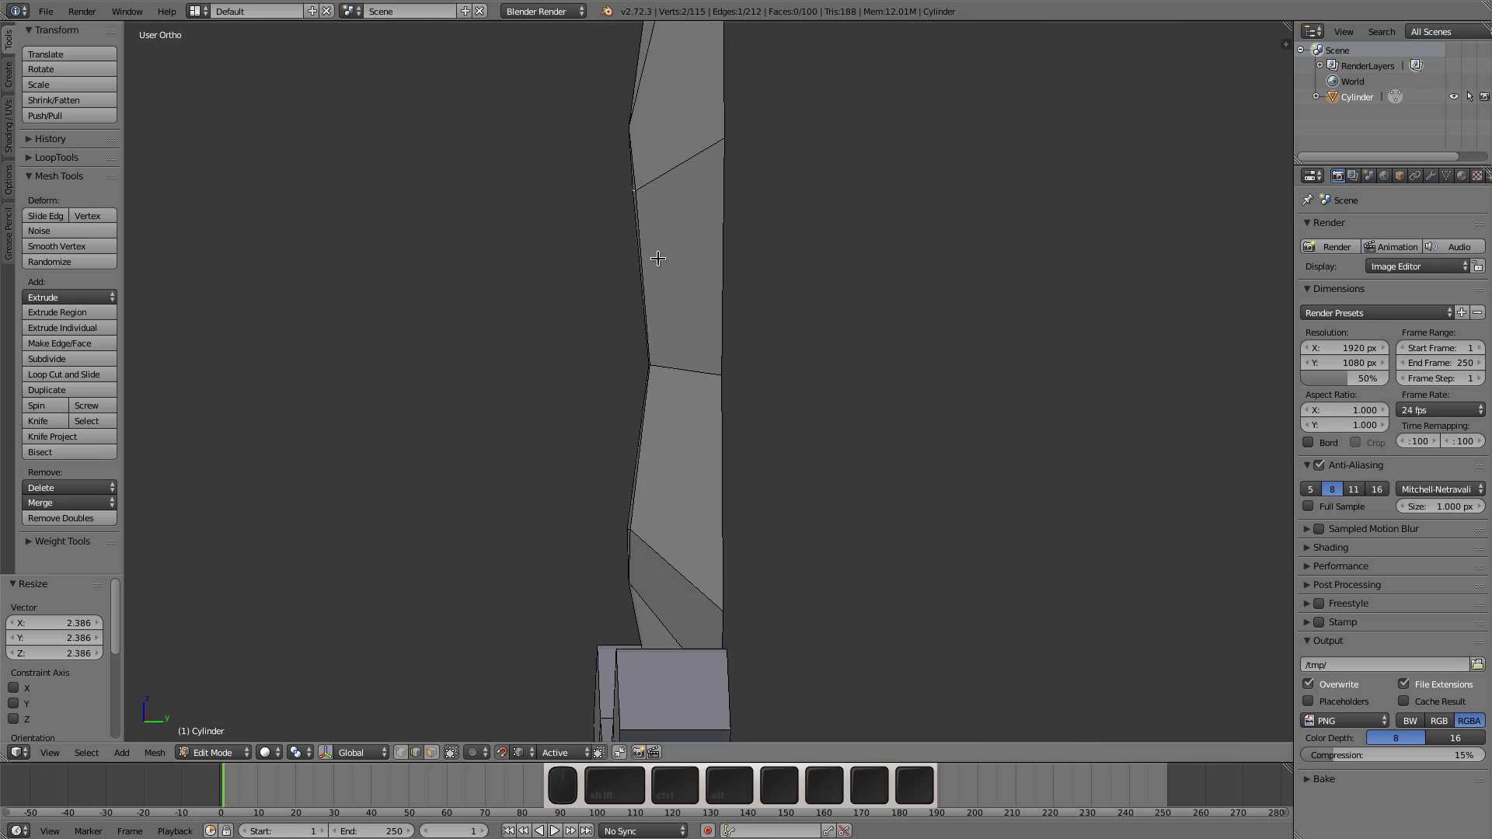
pyautogui.moveTo(658, 258); pyautogui.dragTo(823, 440, button='middle')
pyautogui.rightClick(634, 526)
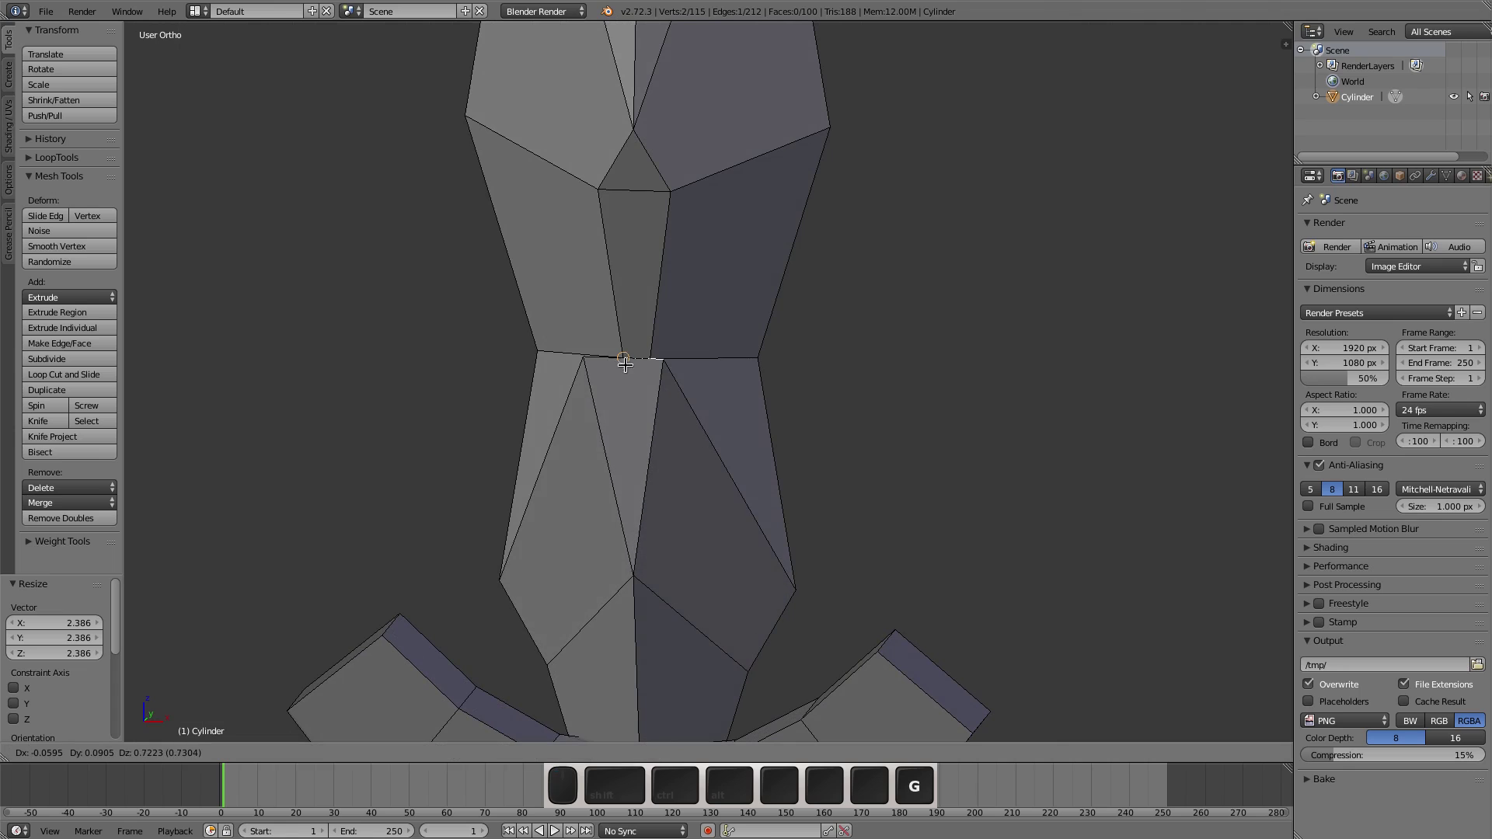
pyautogui.press('a')
pyautogui.press('a')
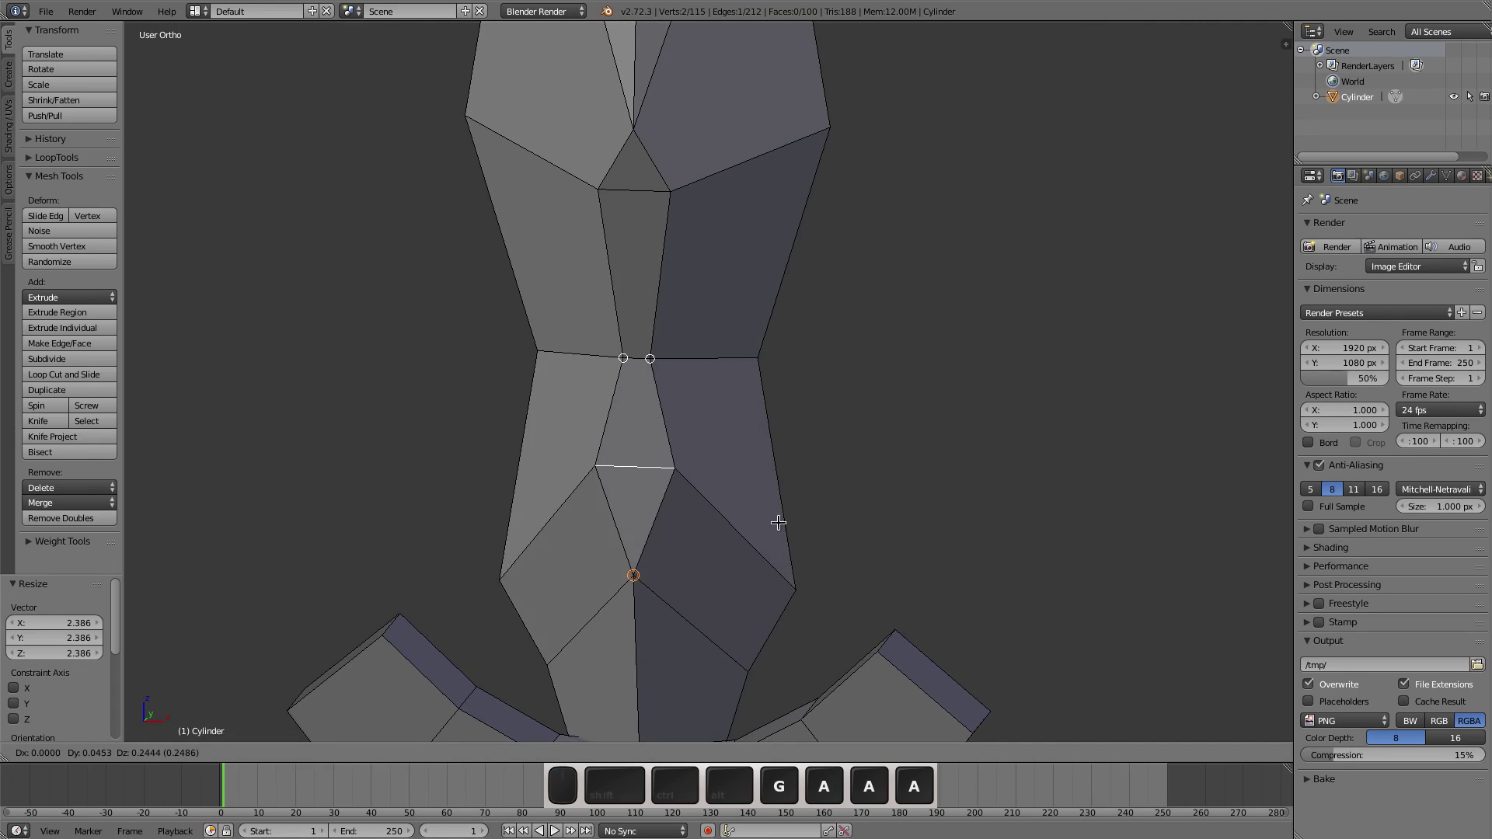
pyautogui.click(1065, 482)
# Step: In front wireframe view, edge-slide the groove's lower cross edge towards the groove's bottom with a factor of 0.700
pyautogui.moveTo(1066, 483); pyautogui.dragTo(946, 503, button='middle')
pyautogui.press('KP_1')
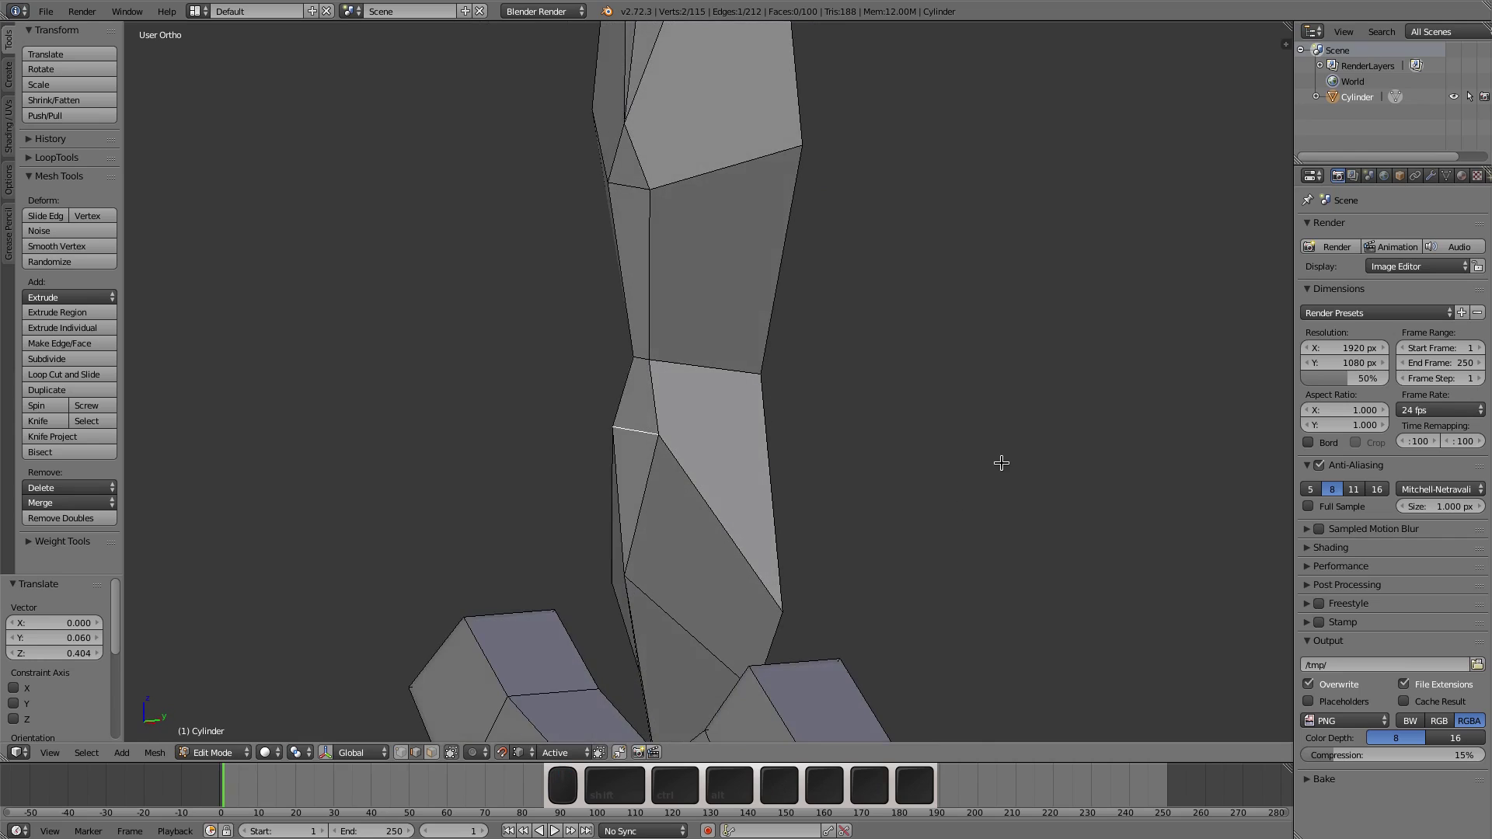
pyautogui.press('z')
pyautogui.click(1116, 464)
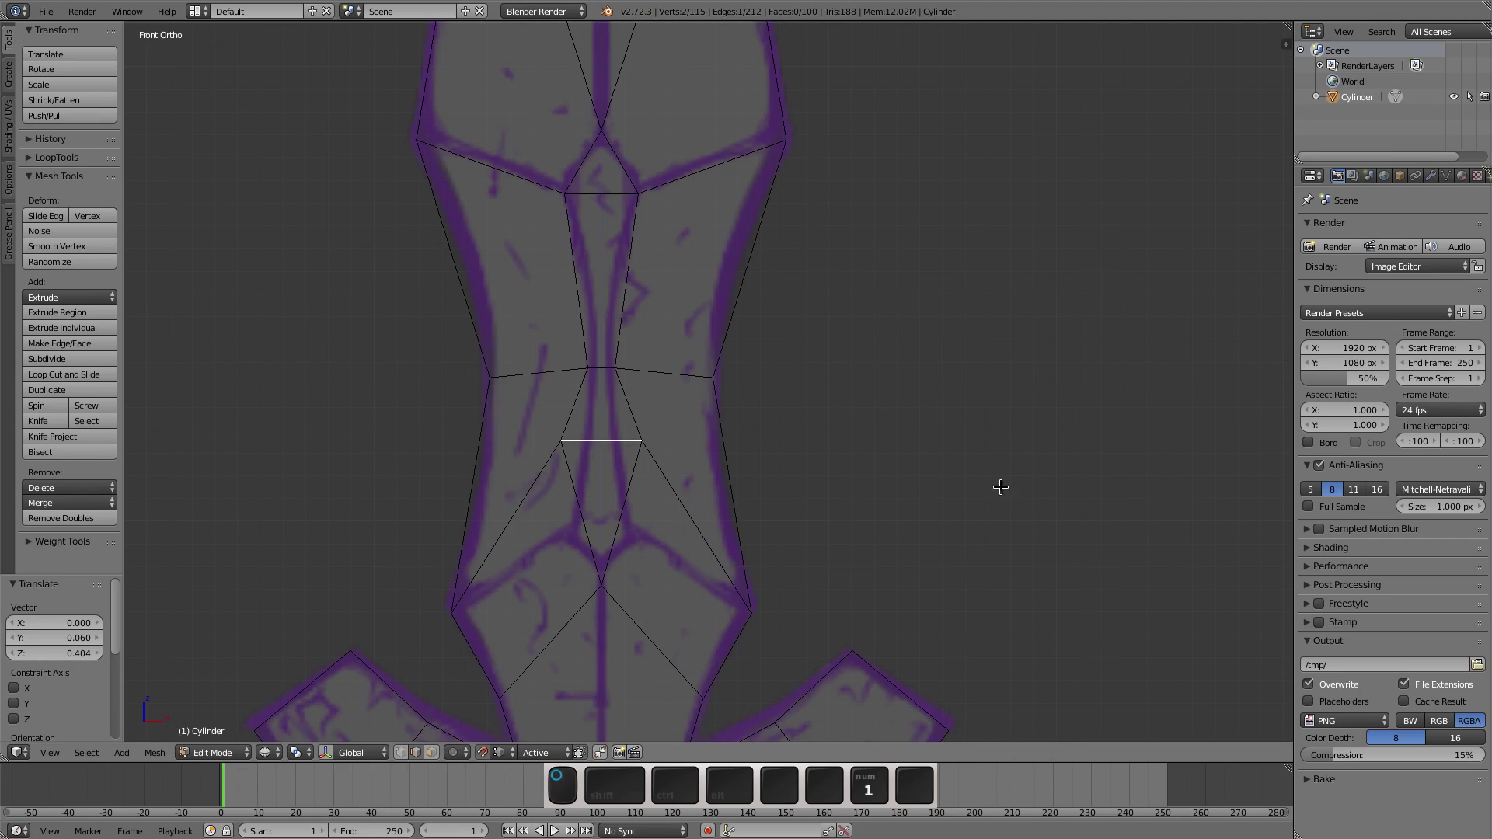
pyautogui.press('g')
pyautogui.press('g')
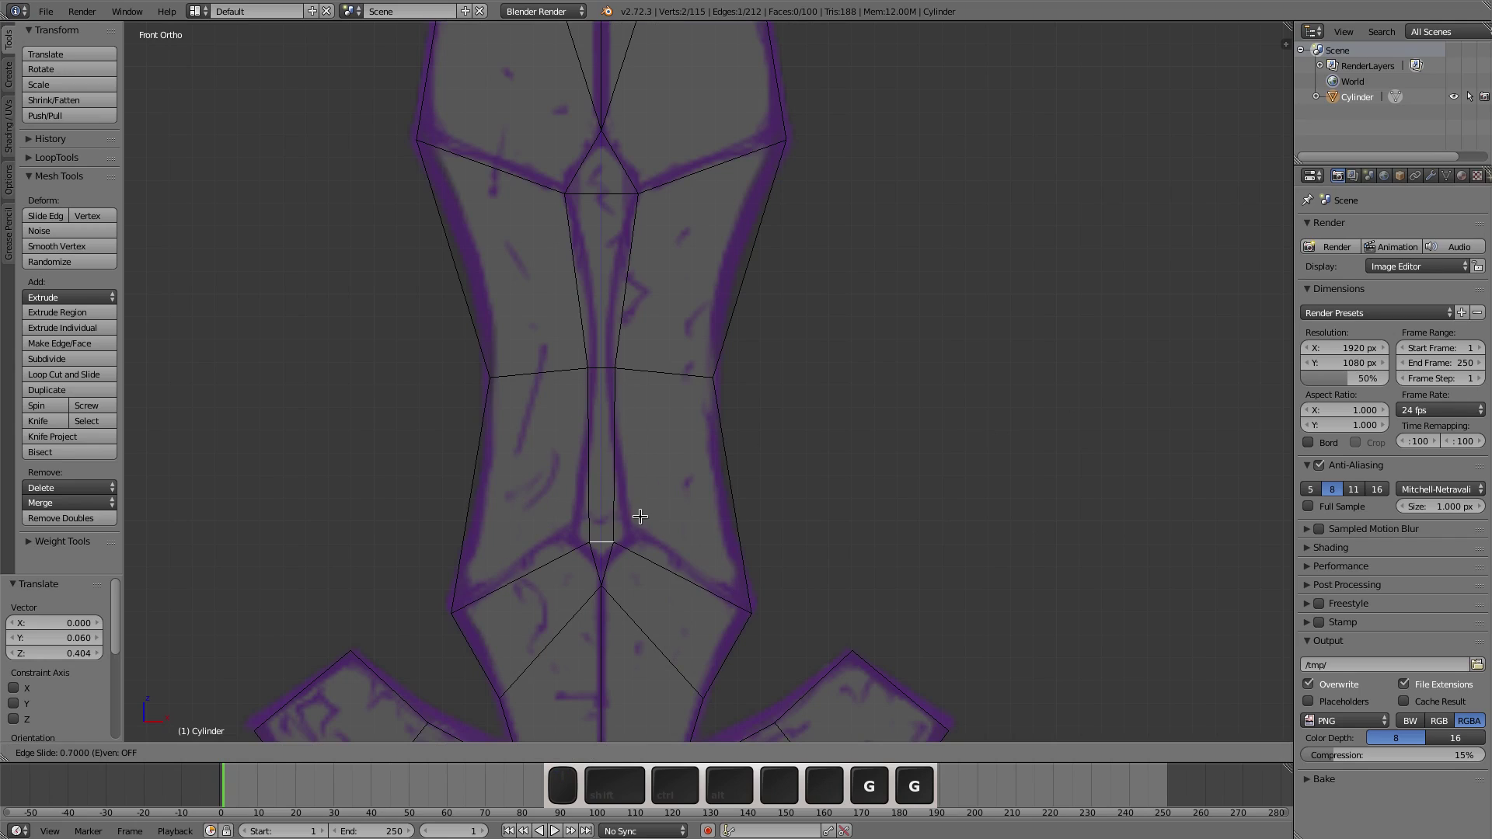
pyautogui.click(637, 513)
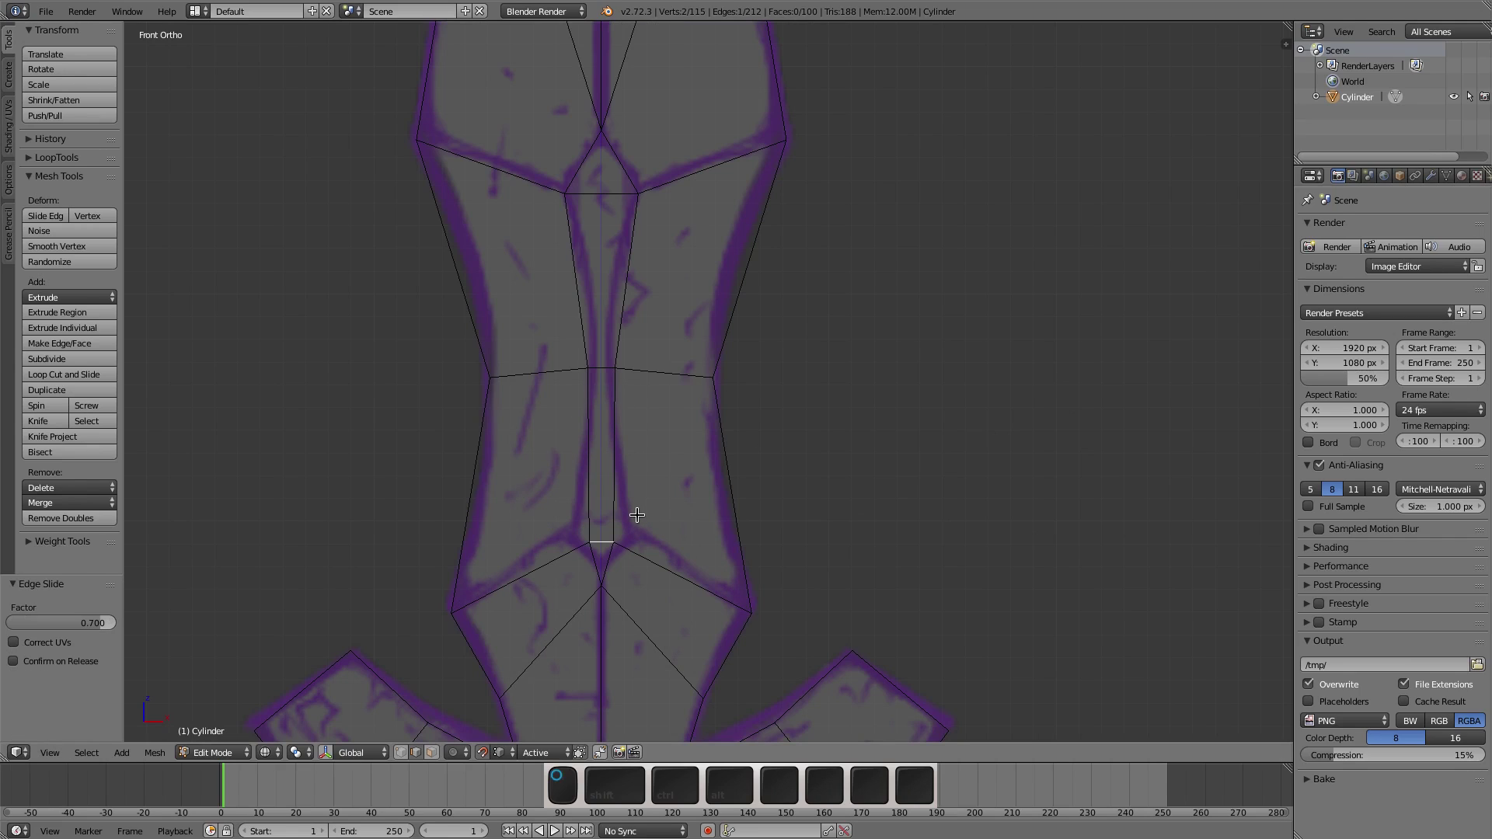
# Step: In vertex select mode, move the groove's two lower corners outward by 0.109 along X, snapping them in line with the upper corners
pyautogui.hotkey('ctrl', 'Tab')
pyautogui.press('1')
pyautogui.rightClick(622, 540)
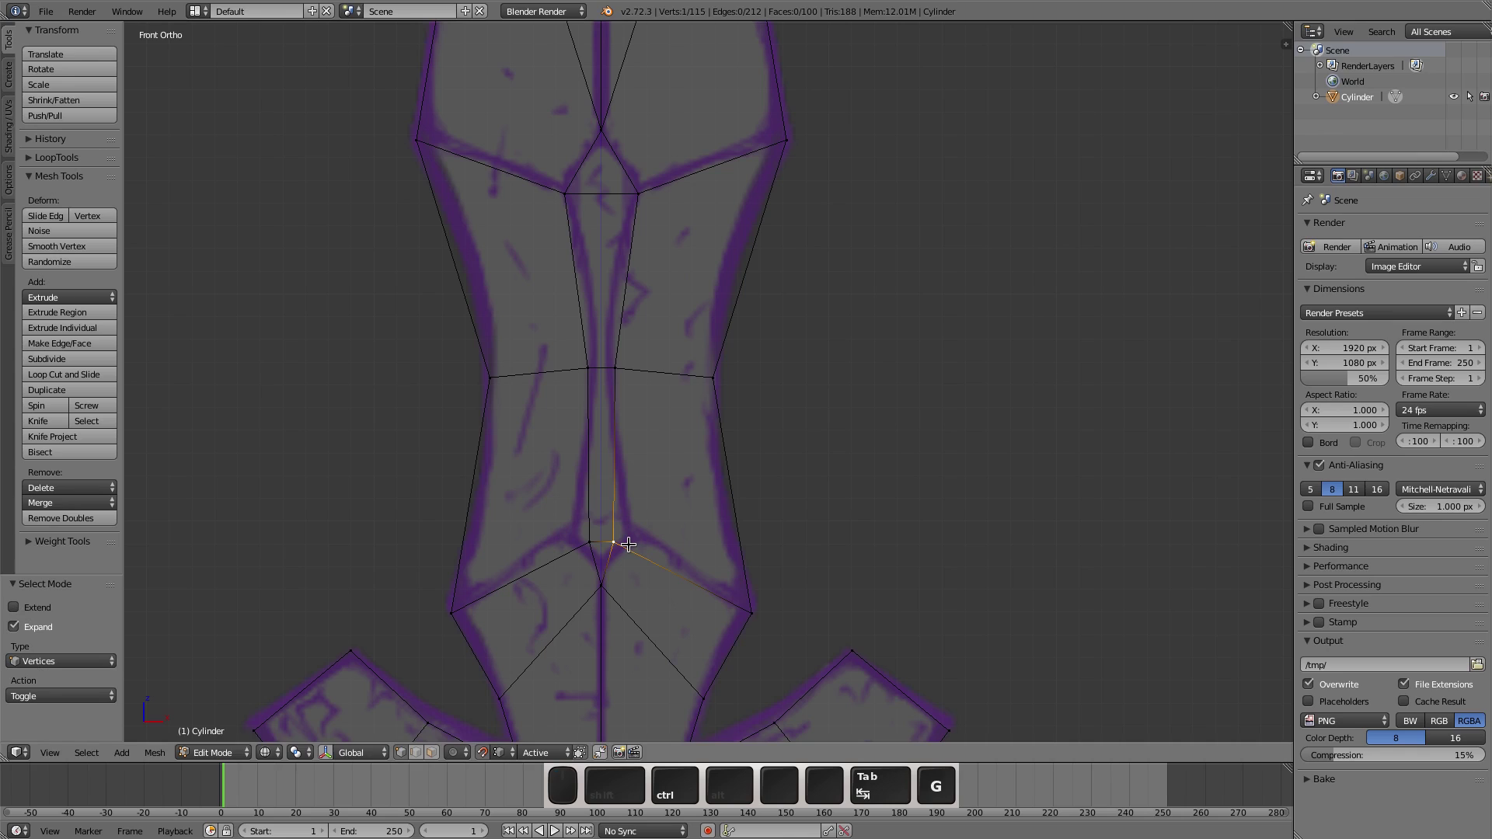
pyautogui.press('g')
pyautogui.press('x')
pyautogui.click(634, 195)
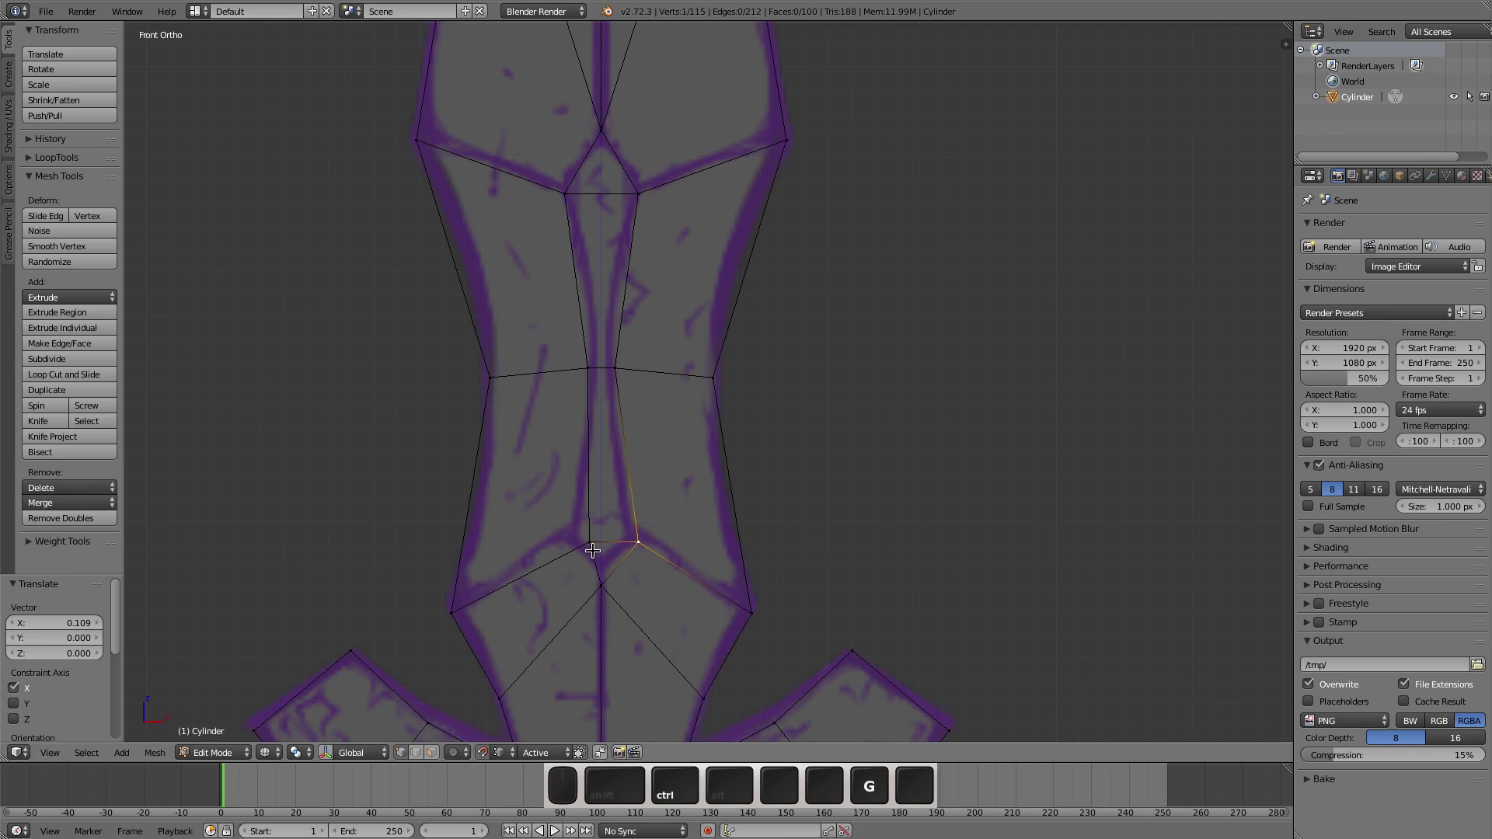
pyautogui.rightClick(590, 544)
pyautogui.press('g')
pyautogui.press('x')
pyautogui.click(647, 292)
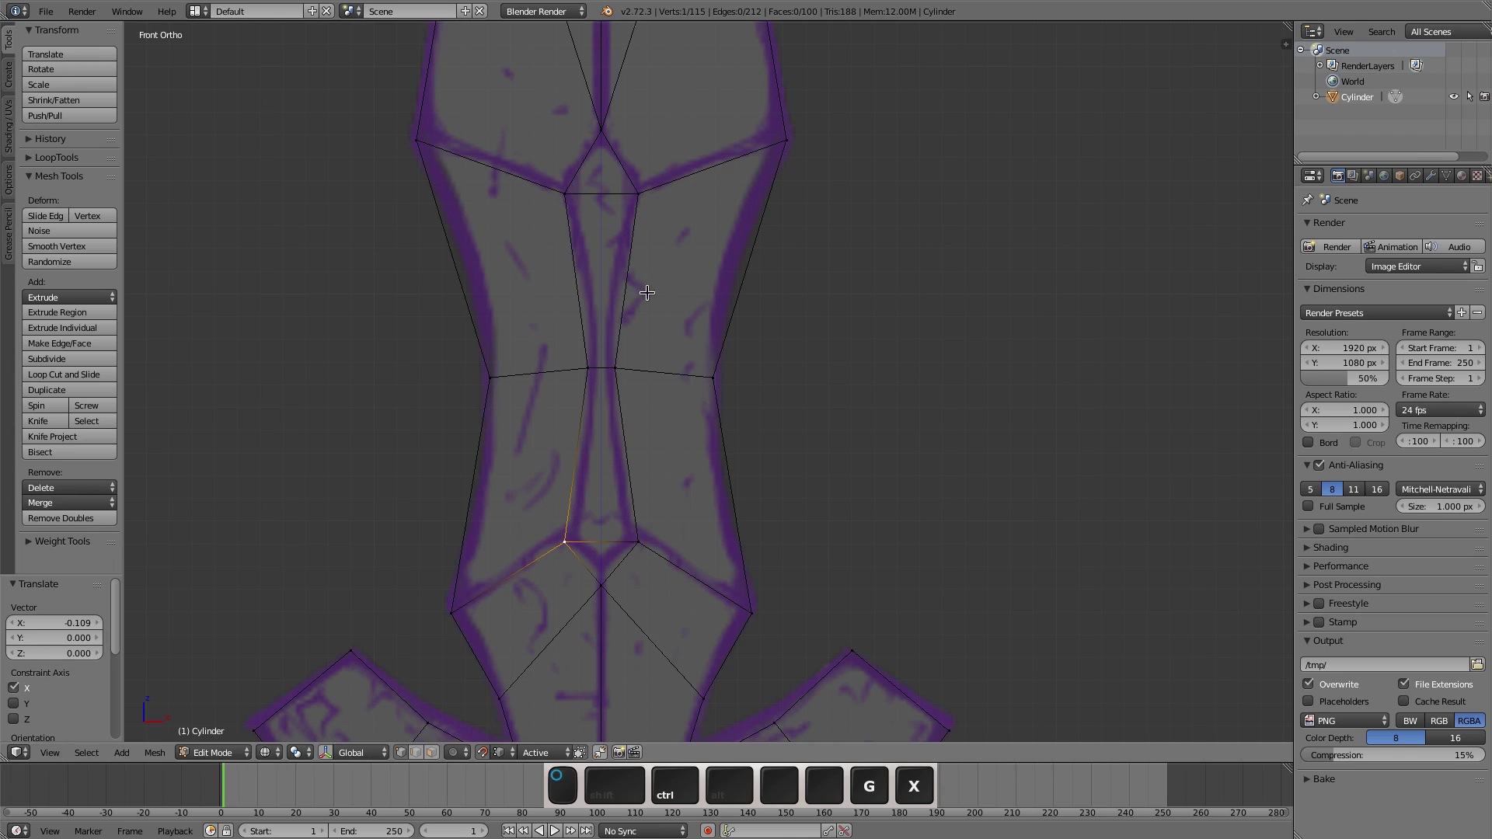
# Step: Select the blade's bottom centre vertex at the guard in an angled wireframe view and move it -0.027 along Y
pyautogui.hotkey('alt', 'z')
pyautogui.moveTo(851, 551)
pyautogui.mouseDown(button='middle')
pyautogui.moveTo(679, 543)
pyautogui.moveTo(793, 543)
pyautogui.moveTo(824, 593)
pyautogui.moveTo(770, 403)
pyautogui.moveTo(782, 481)
pyautogui.moveTo(674, 414)
pyautogui.moveTo(689, 411)
pyautogui.moveTo(688, 470)
pyautogui.mouseUp(button='middle')
pyautogui.scroll(-2, 795, 544)
pyautogui.scroll(3, 628, 416)
pyautogui.press('z')
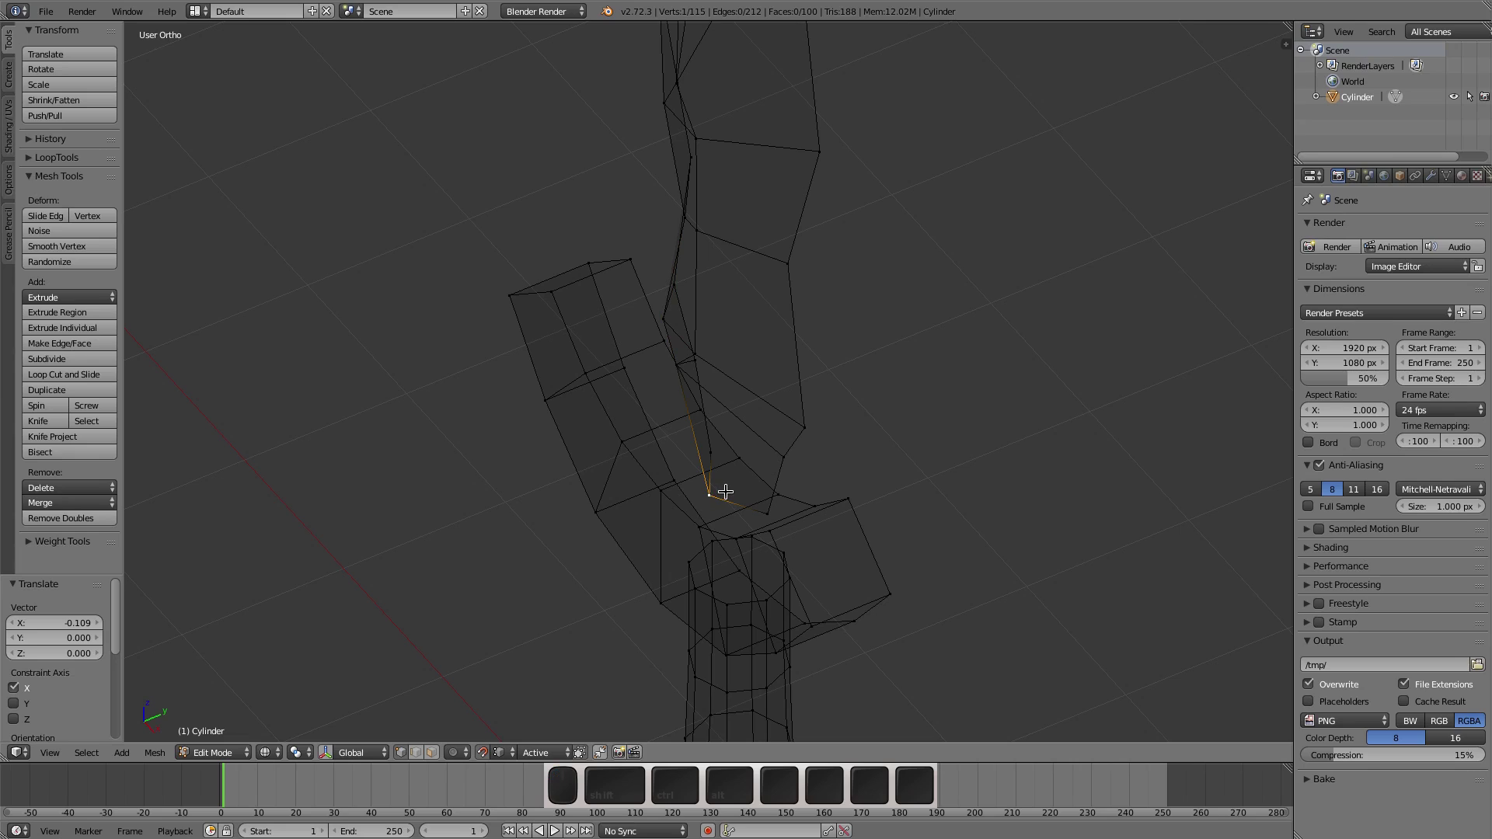
pyautogui.press('g')
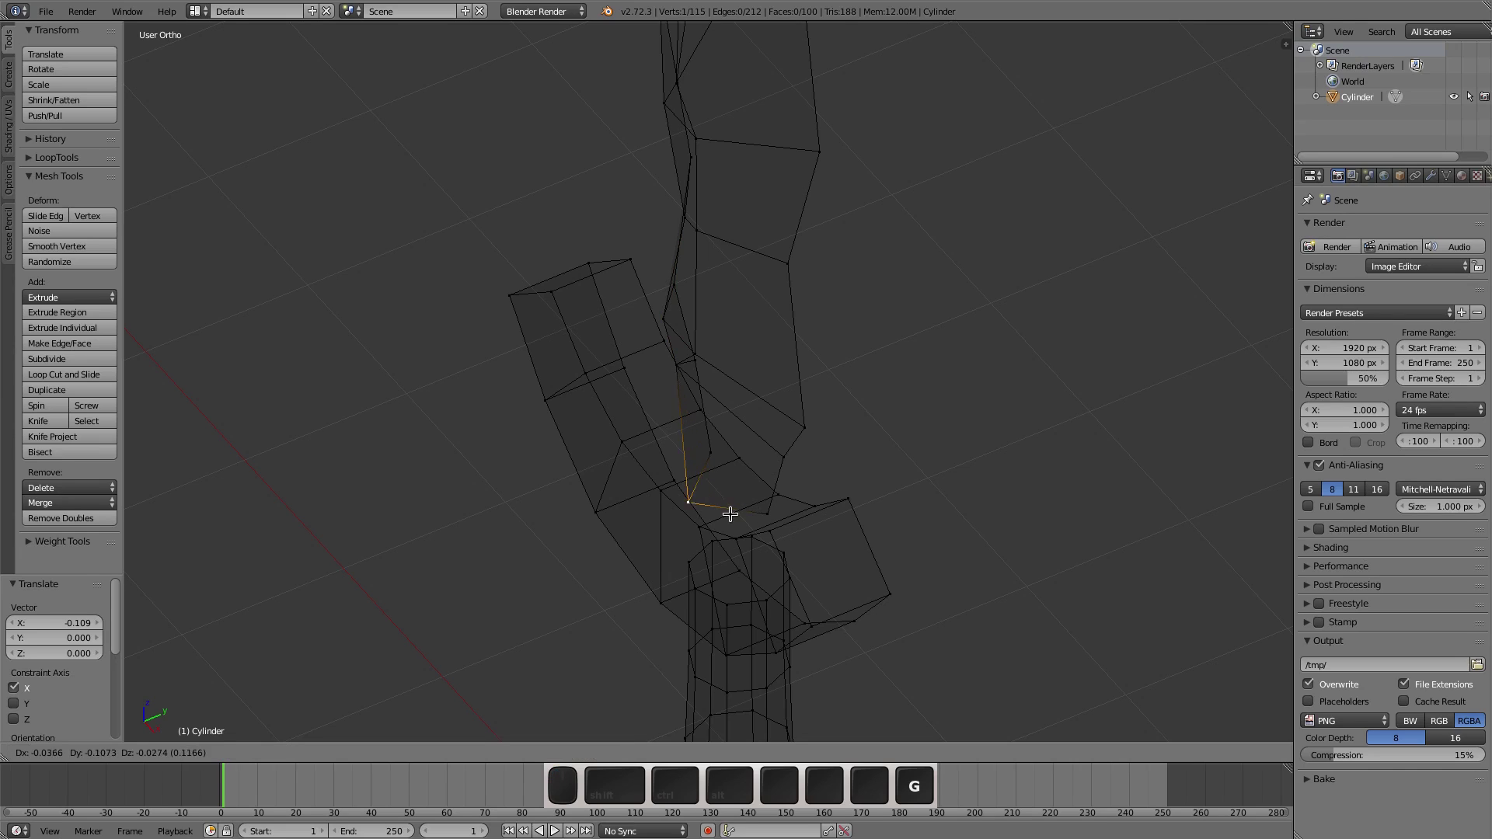
pyautogui.press('y')
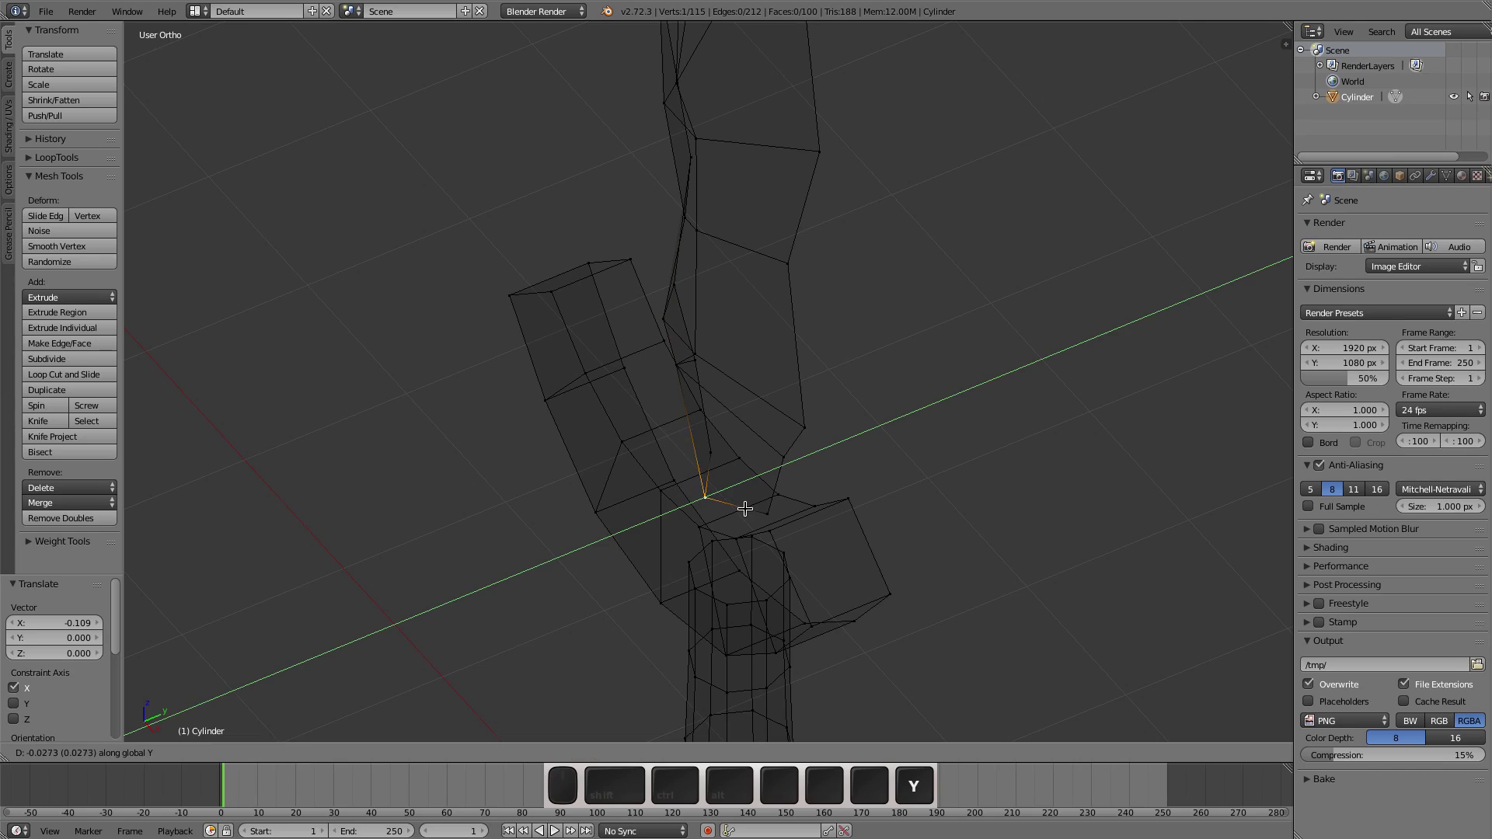
pyautogui.click(745, 508)
pyautogui.moveTo(745, 509)
pyautogui.mouseDown(button='middle')
pyautogui.moveTo(813, 479)
pyautogui.moveTo(819, 510)
pyautogui.moveTo(749, 523)
pyautogui.mouseUp(button='middle')
pyautogui.press('g')
pyautogui.press('y')
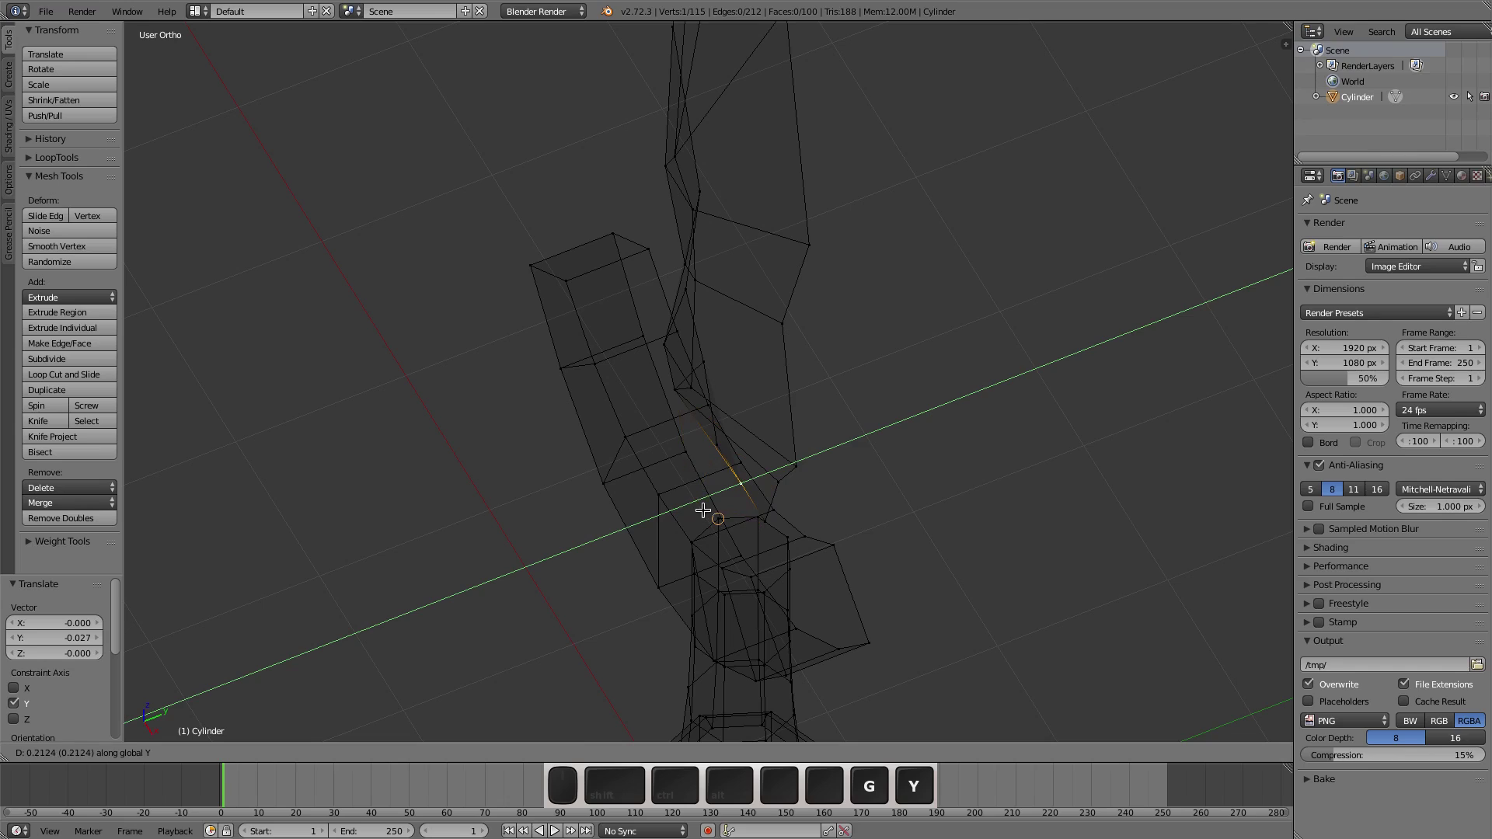
pyautogui.press('Escape')
# Step: Turn off snapping and move the blade's bottom centre vertex another -0.047 along Y
pyautogui.press('Tab')
pyautogui.press('g')
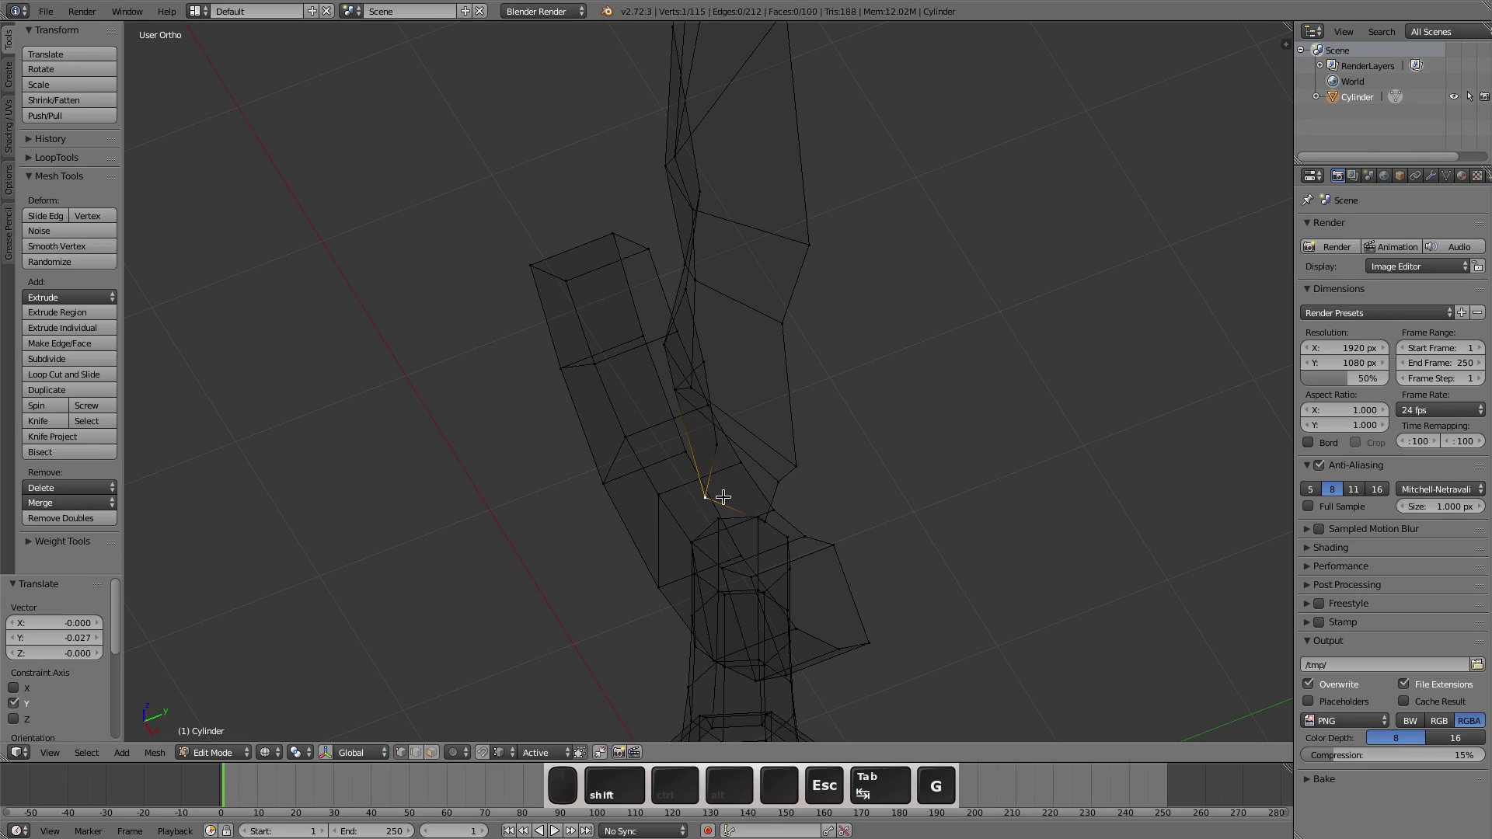
pyautogui.press('y')
pyautogui.click(719, 506)
pyautogui.moveTo(719, 506)
pyautogui.mouseDown(button='middle')
pyautogui.moveTo(802, 463)
pyautogui.moveTo(942, 513)
pyautogui.moveTo(860, 496)
pyautogui.moveTo(853, 663)
pyautogui.mouseUp(button='middle')
pyautogui.press('z')
pyautogui.moveTo(889, 609); pyautogui.dragTo(846, 572, button='middle')
pyautogui.scroll(-5, 781, 550)
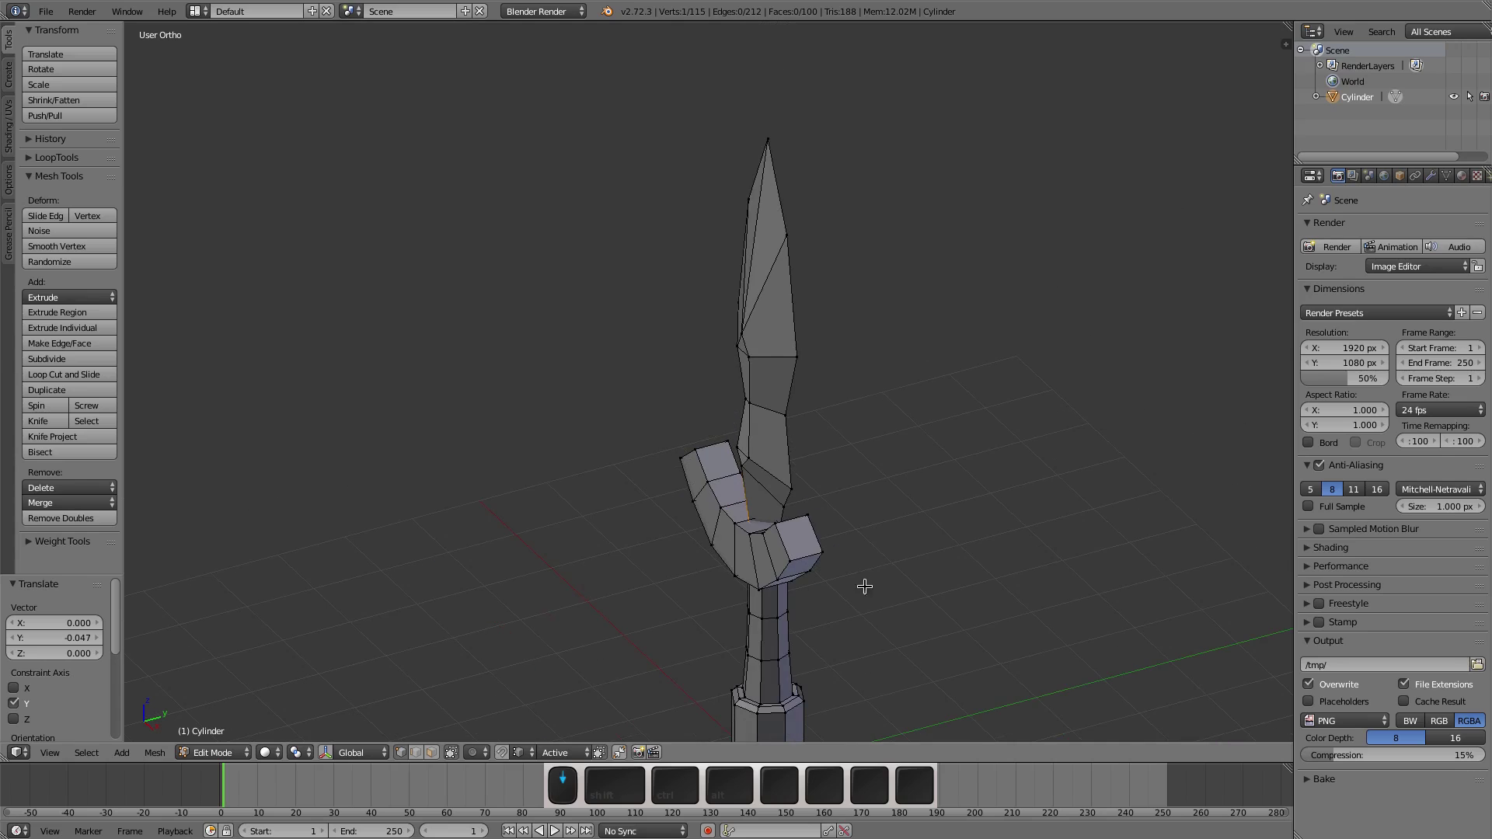
# Step: In right wireframe view, box-select the handle and pommel vertices on the positive Y side and delete them
pyautogui.keyDown('shift'); pyautogui.moveTo(866, 582); pyautogui.dragTo(753, 474, button='middle'); pyautogui.keyUp('shift')
pyautogui.press('KP_3')
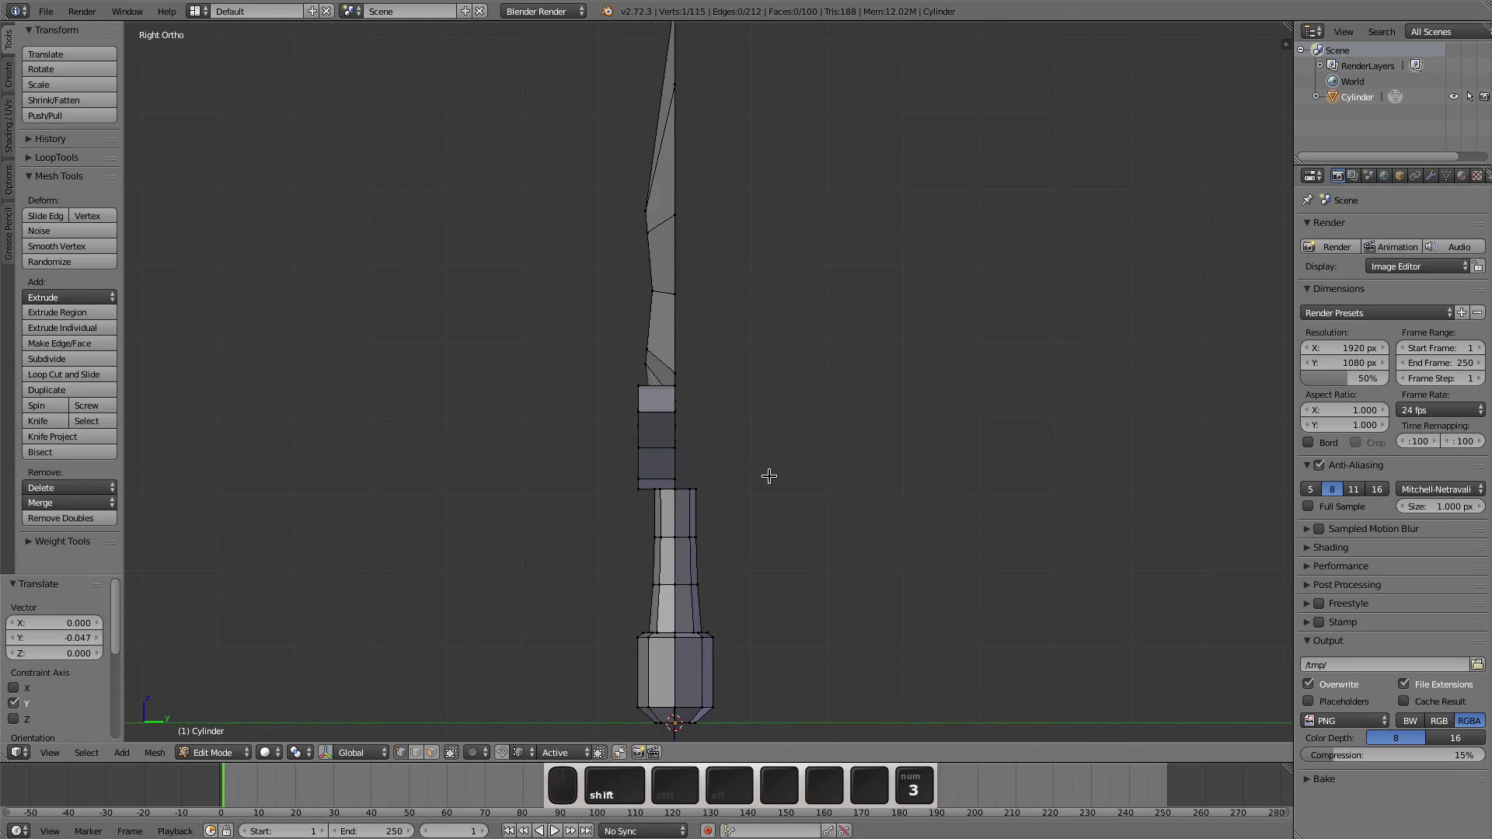
pyautogui.press('z')
pyautogui.press('a')
pyautogui.press('b')
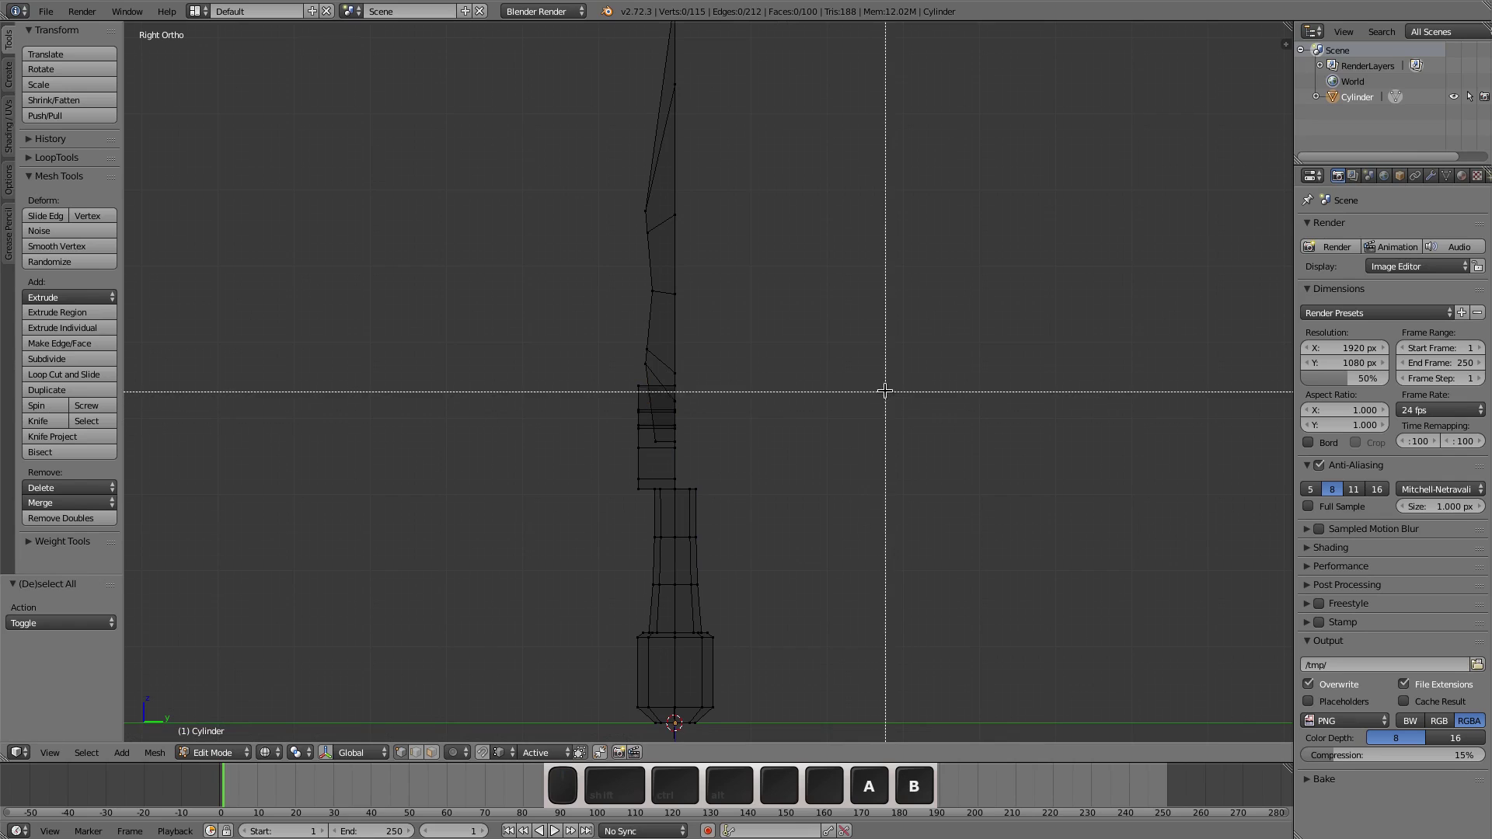
pyautogui.moveTo(883, 390); pyautogui.dragTo(678, 744)
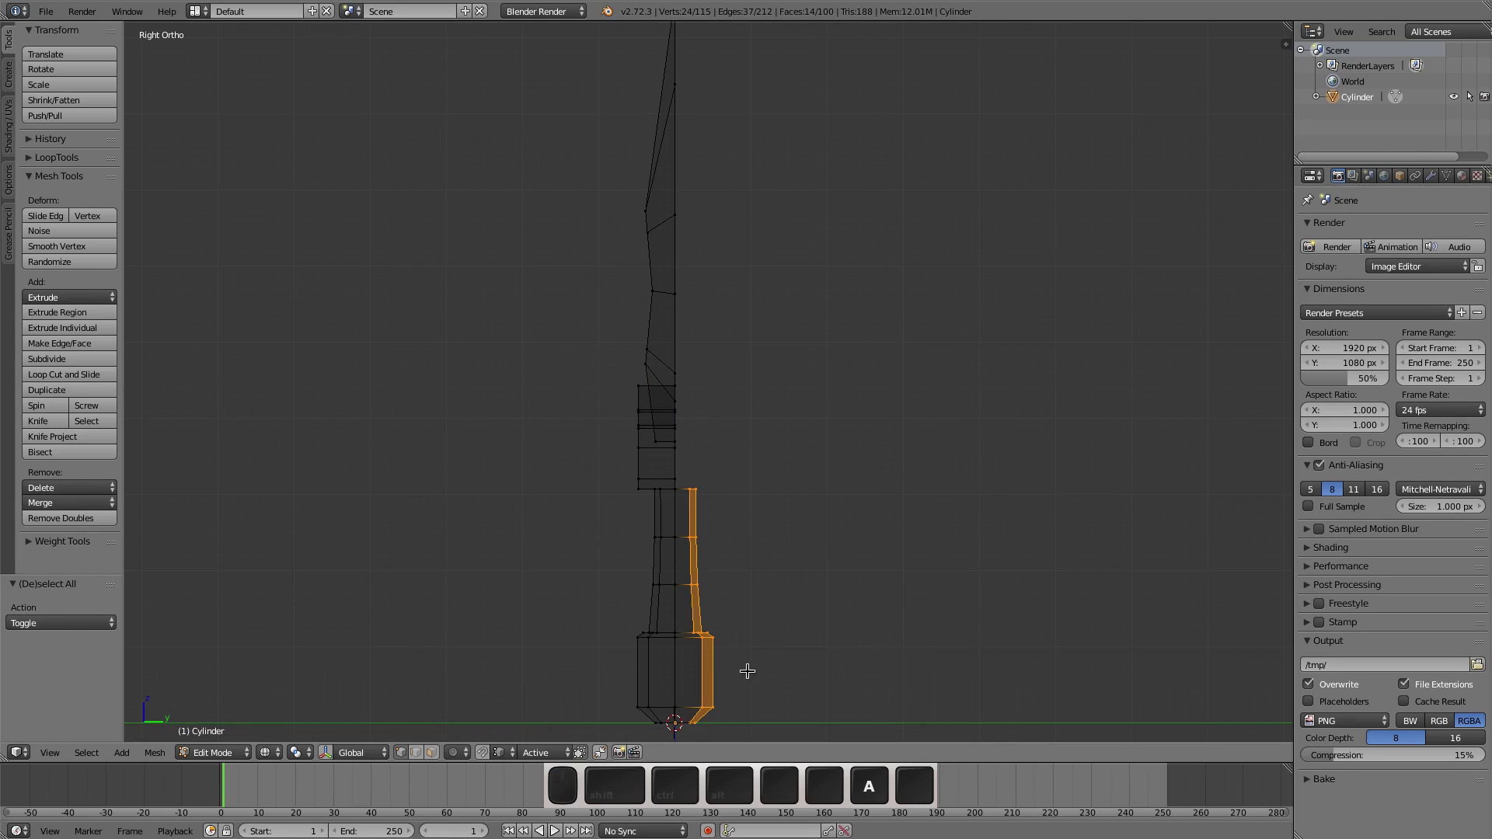
pyautogui.press('x')
pyautogui.click(885, 459)
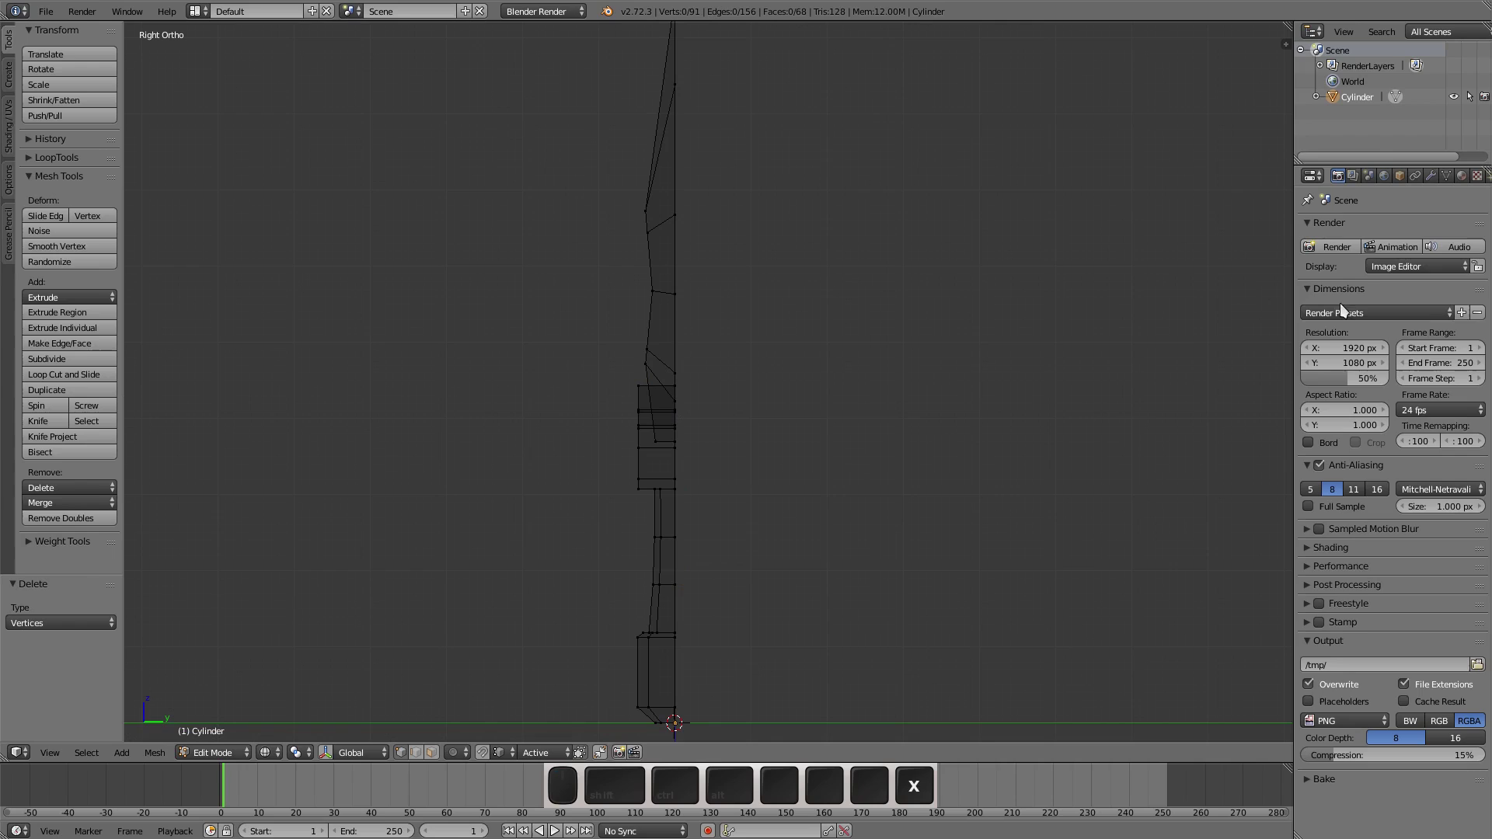
# Step: Add a Mirror modifier to the dagger with only the Y axis enabled
pyautogui.click(1430, 176)
pyautogui.click(1391, 228)
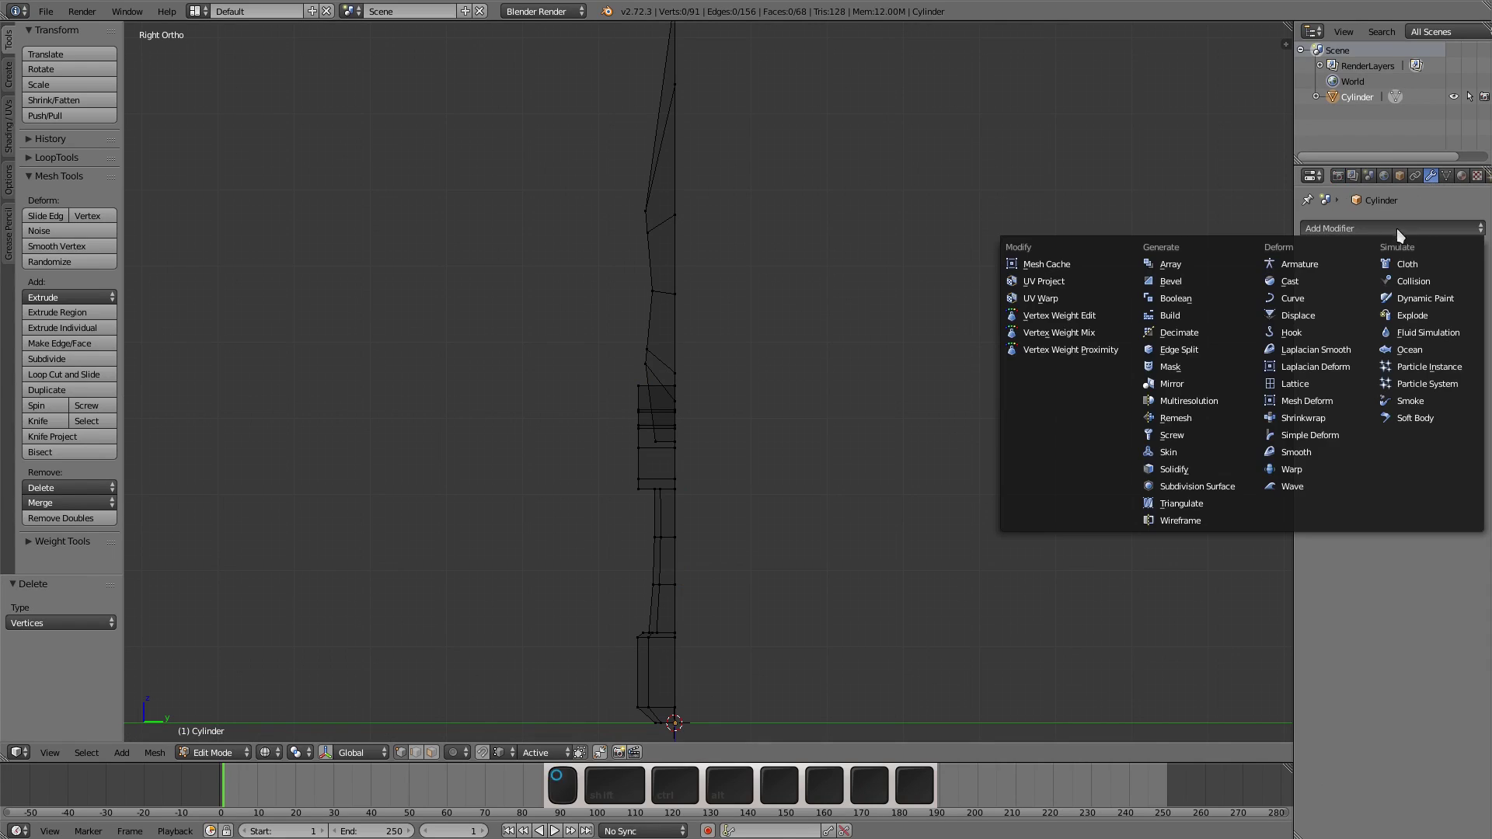
pyautogui.click(1201, 385)
pyautogui.click(1312, 318)
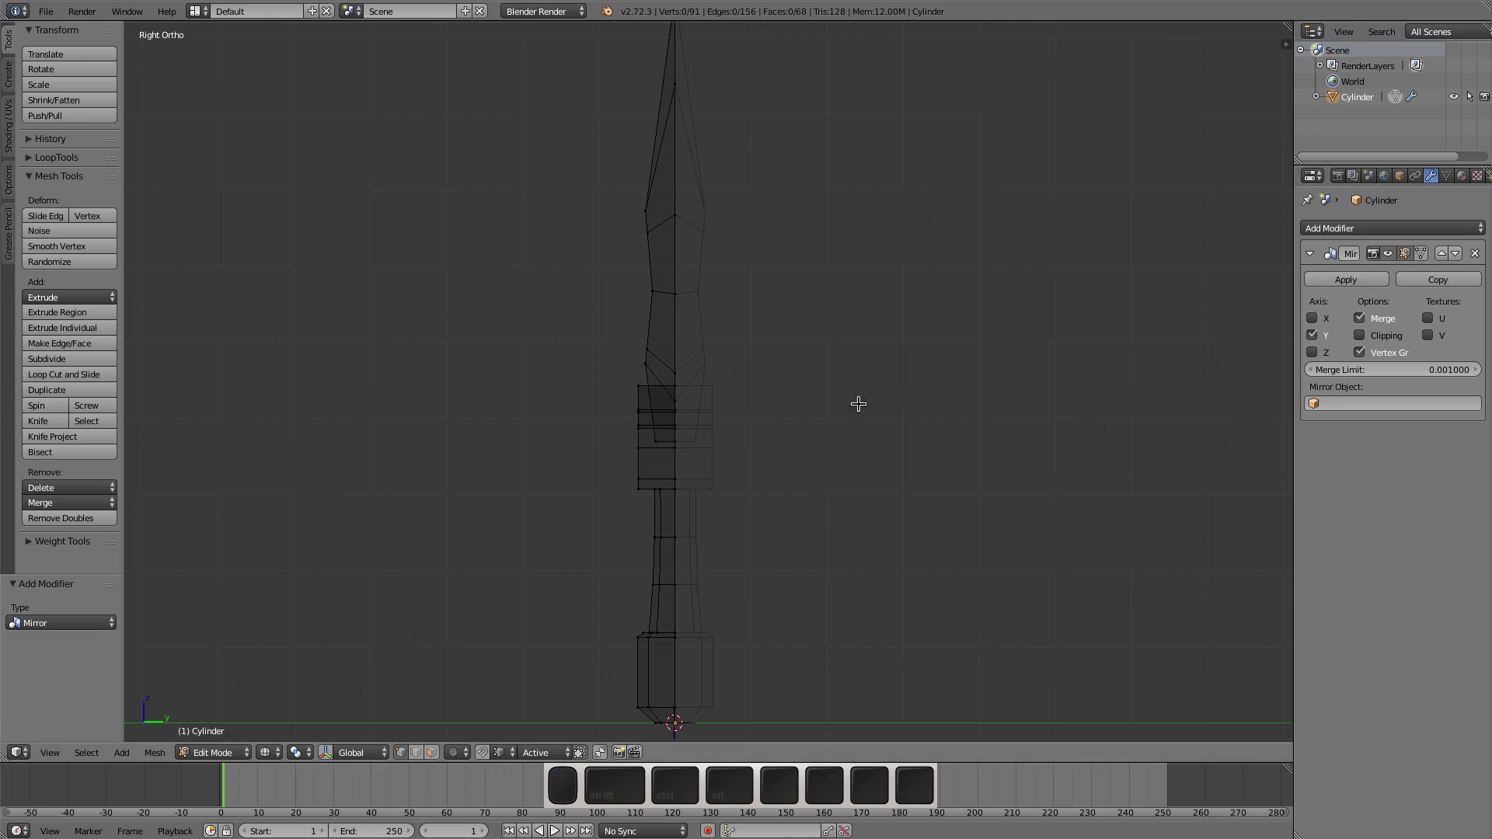
pyautogui.moveTo(857, 404); pyautogui.dragTo(893, 427, button='middle')
pyautogui.press('z')
# Step: In edge select mode, select the upper and lower outline edges of the guard's front face and bevel them with an amount of 0.092
pyautogui.moveTo(886, 489)
pyautogui.mouseDown(button='middle')
pyautogui.moveTo(763, 510)
pyautogui.moveTo(846, 529)
pyautogui.moveTo(1026, 453)
pyautogui.moveTo(846, 529)
pyautogui.moveTo(801, 487)
pyautogui.moveTo(959, 486)
pyautogui.moveTo(999, 543)
pyautogui.moveTo(893, 559)
pyautogui.moveTo(858, 526)
pyautogui.moveTo(896, 499)
pyautogui.moveTo(962, 503)
pyautogui.moveTo(760, 497)
pyautogui.moveTo(553, 362)
pyautogui.mouseUp(button='middle')
pyautogui.scroll(3, 701, 537)
pyautogui.hotkey('ctrl', 'Tab')
pyautogui.press('2')
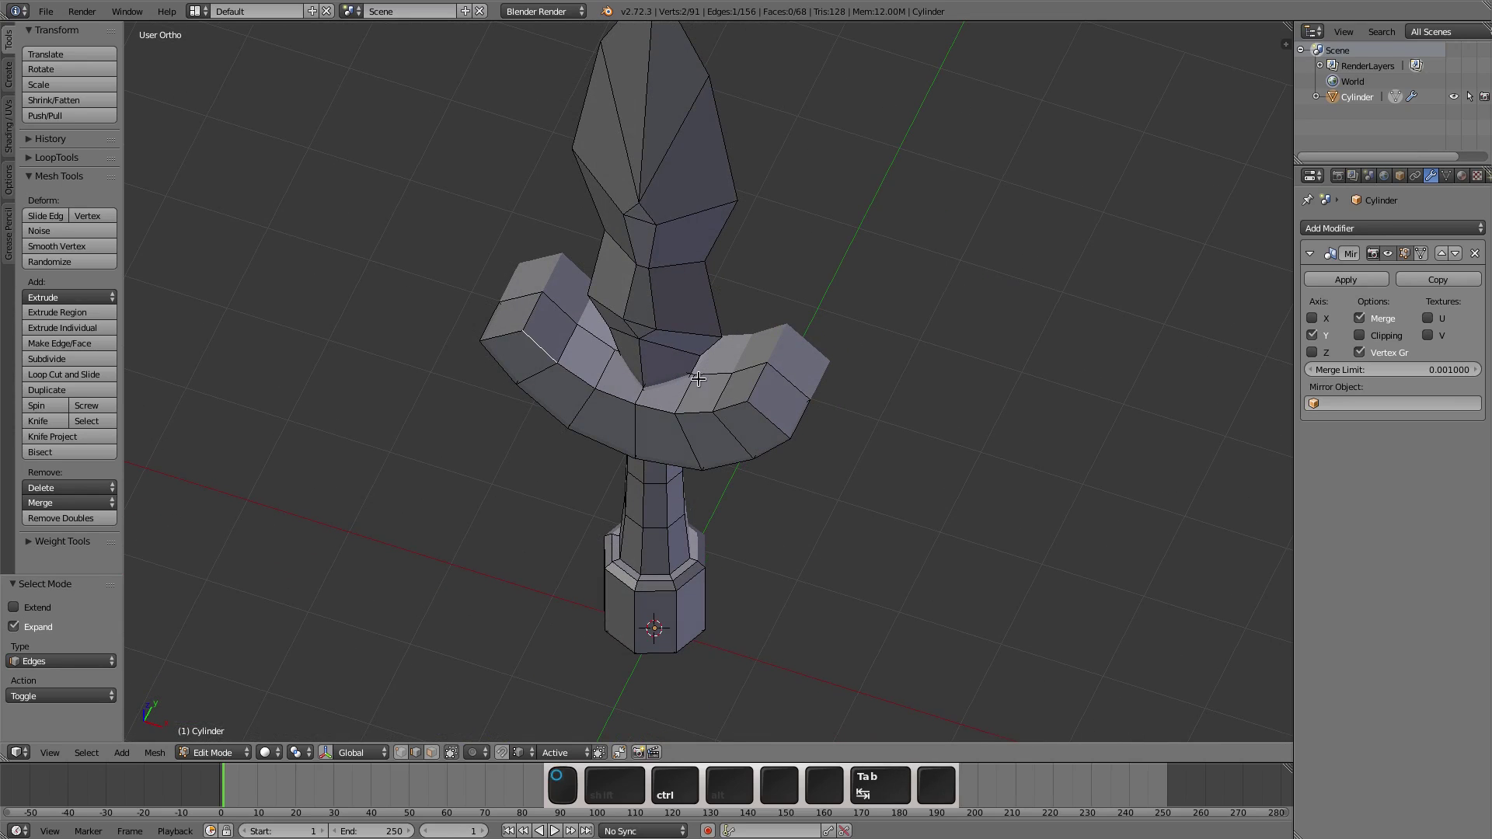
pyautogui.keyDown('ctrl'); pyautogui.rightClick(732, 414); pyautogui.keyUp('ctrl')
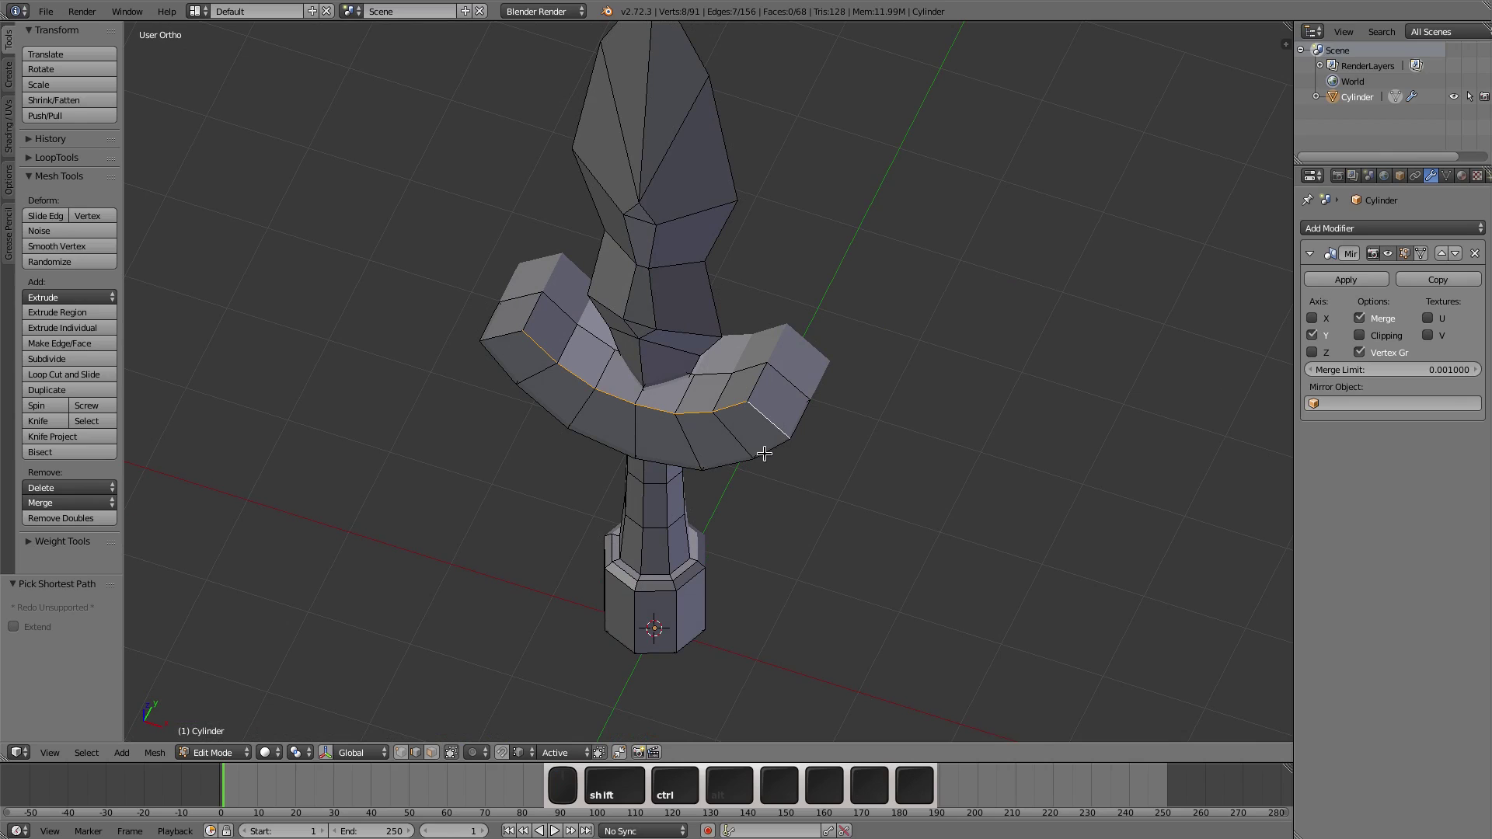
pyautogui.keyDown('ctrl'); pyautogui.rightClick(508, 353); pyautogui.keyUp('ctrl')
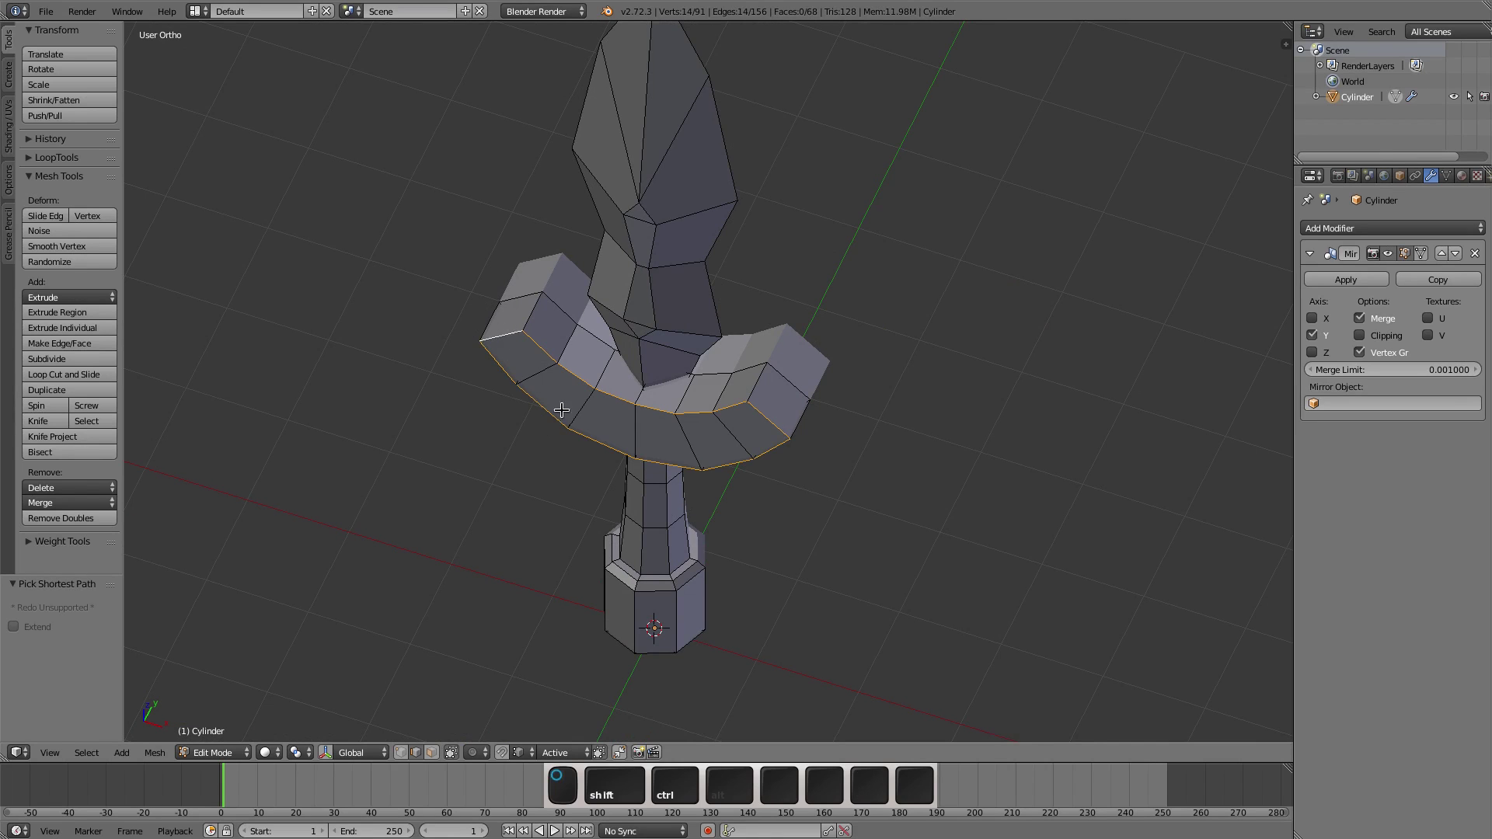
pyautogui.moveTo(561, 409); pyautogui.dragTo(710, 438, button='middle')
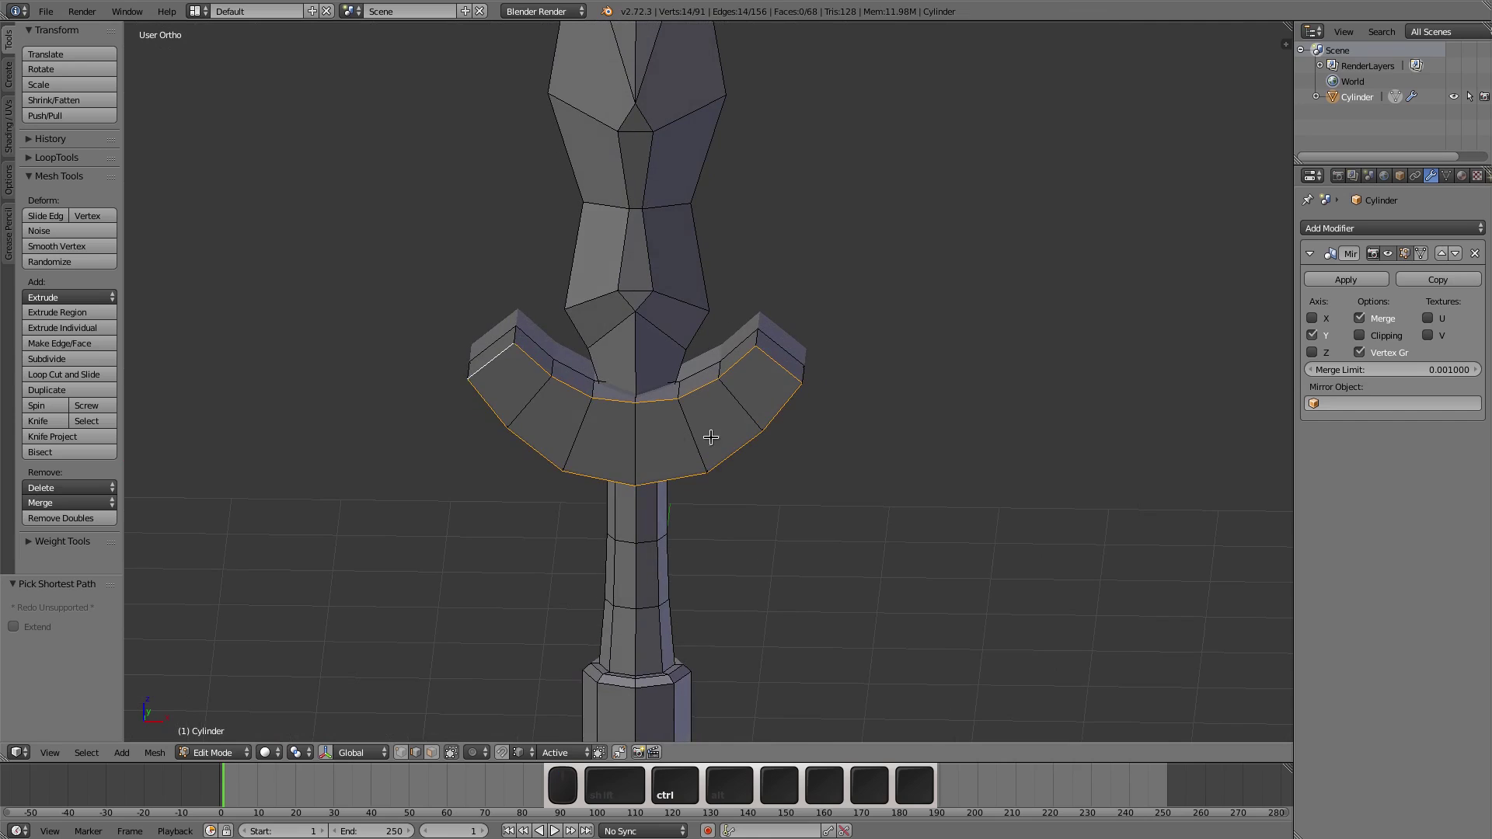
pyautogui.hotkey('ctrl', 'b')
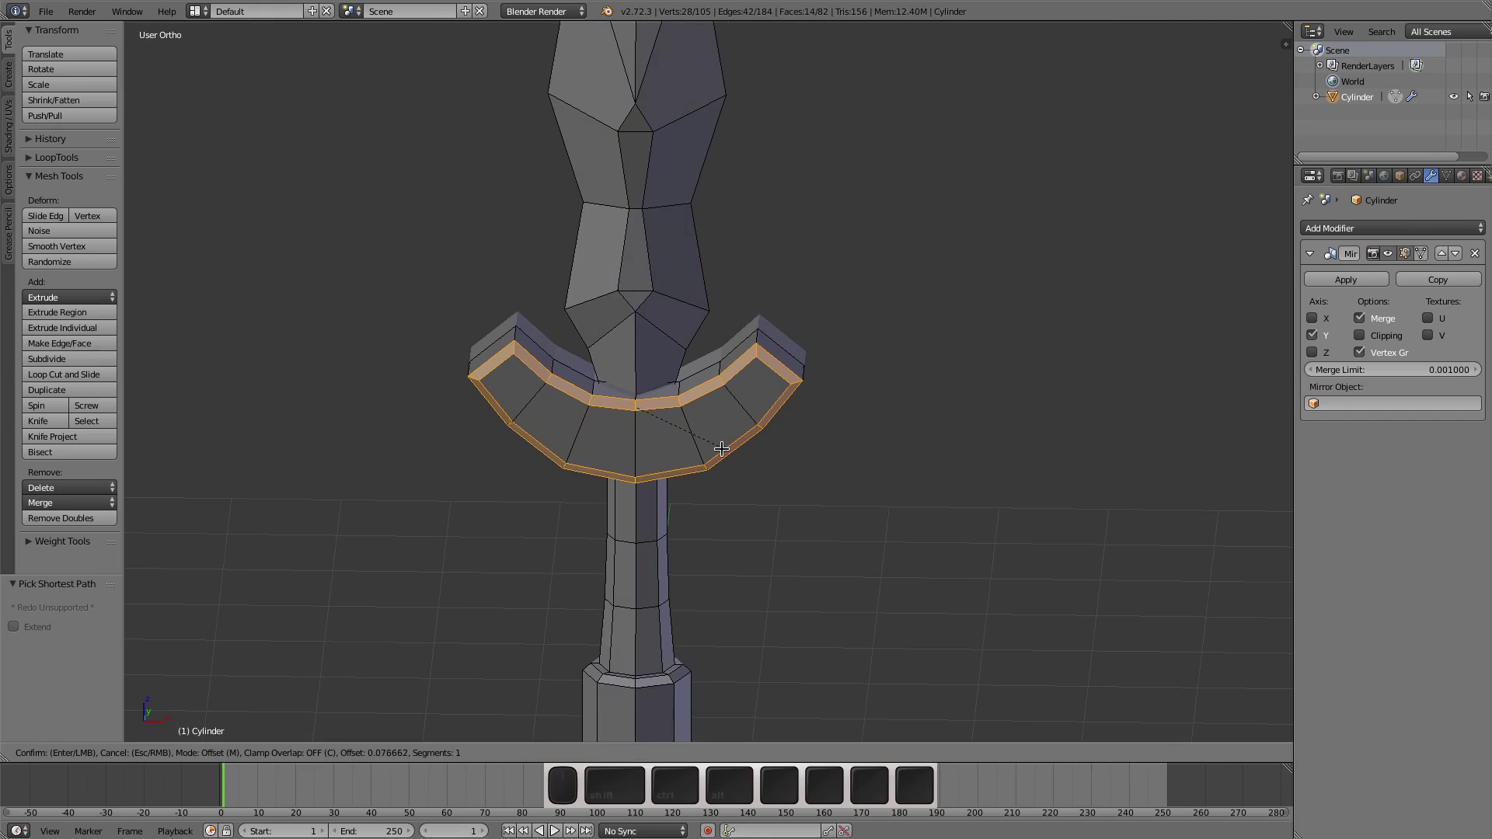
pyautogui.click(722, 449)
# Step: In face select mode, select the guard's two central front faces and inset them together with a thickness of 0.1560
pyautogui.moveTo(816, 436)
pyautogui.mouseDown(button='middle')
pyautogui.moveTo(767, 513)
pyautogui.moveTo(695, 513)
pyautogui.moveTo(676, 461)
pyautogui.moveTo(809, 443)
pyautogui.moveTo(893, 459)
pyautogui.moveTo(712, 432)
pyautogui.moveTo(893, 443)
pyautogui.moveTo(809, 433)
pyautogui.mouseUp(button='middle')
pyautogui.hotkey('ctrl', 'Tab')
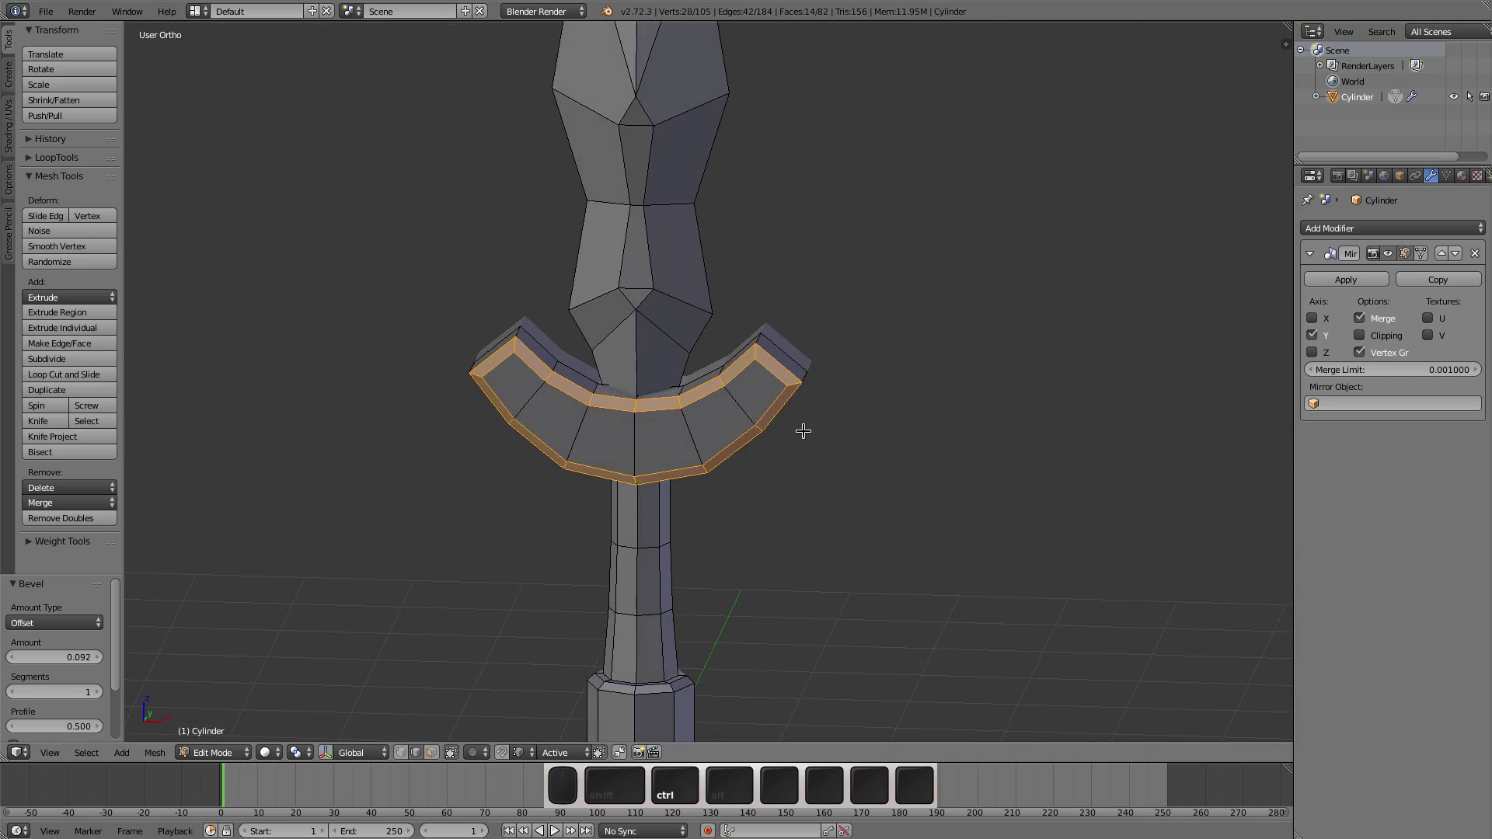
pyautogui.press('3')
pyautogui.rightClick(681, 440)
pyautogui.keyDown('shift'); pyautogui.click(619, 439); pyautogui.keyUp('shift')
pyautogui.scroll(2, 614, 455)
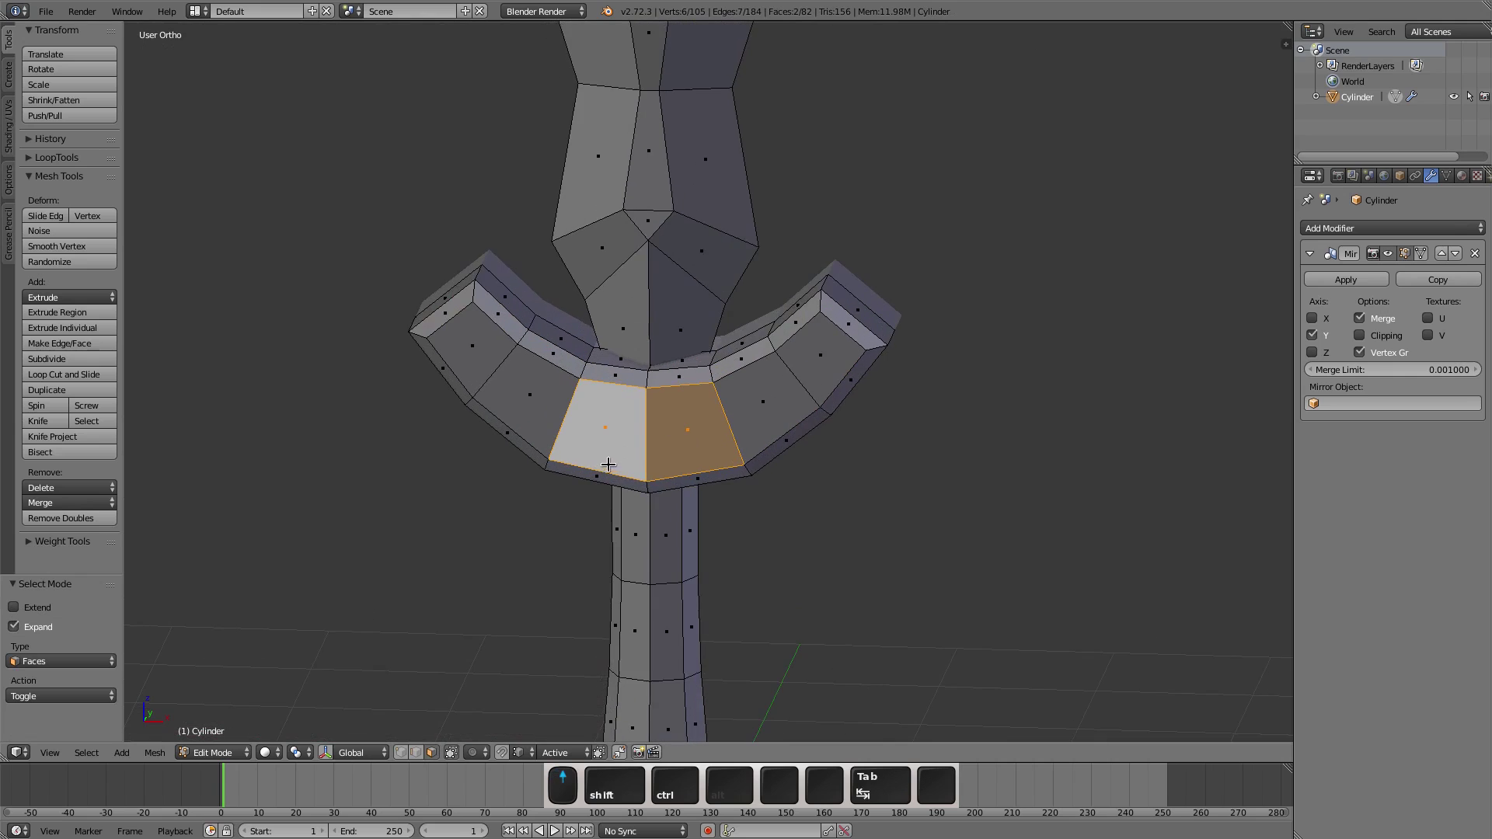
pyautogui.moveTo(699, 529)
pyautogui.mouseDown(button='middle')
pyautogui.moveTo(722, 517)
pyautogui.moveTo(676, 533)
pyautogui.moveTo(715, 538)
pyautogui.mouseUp(button='middle')
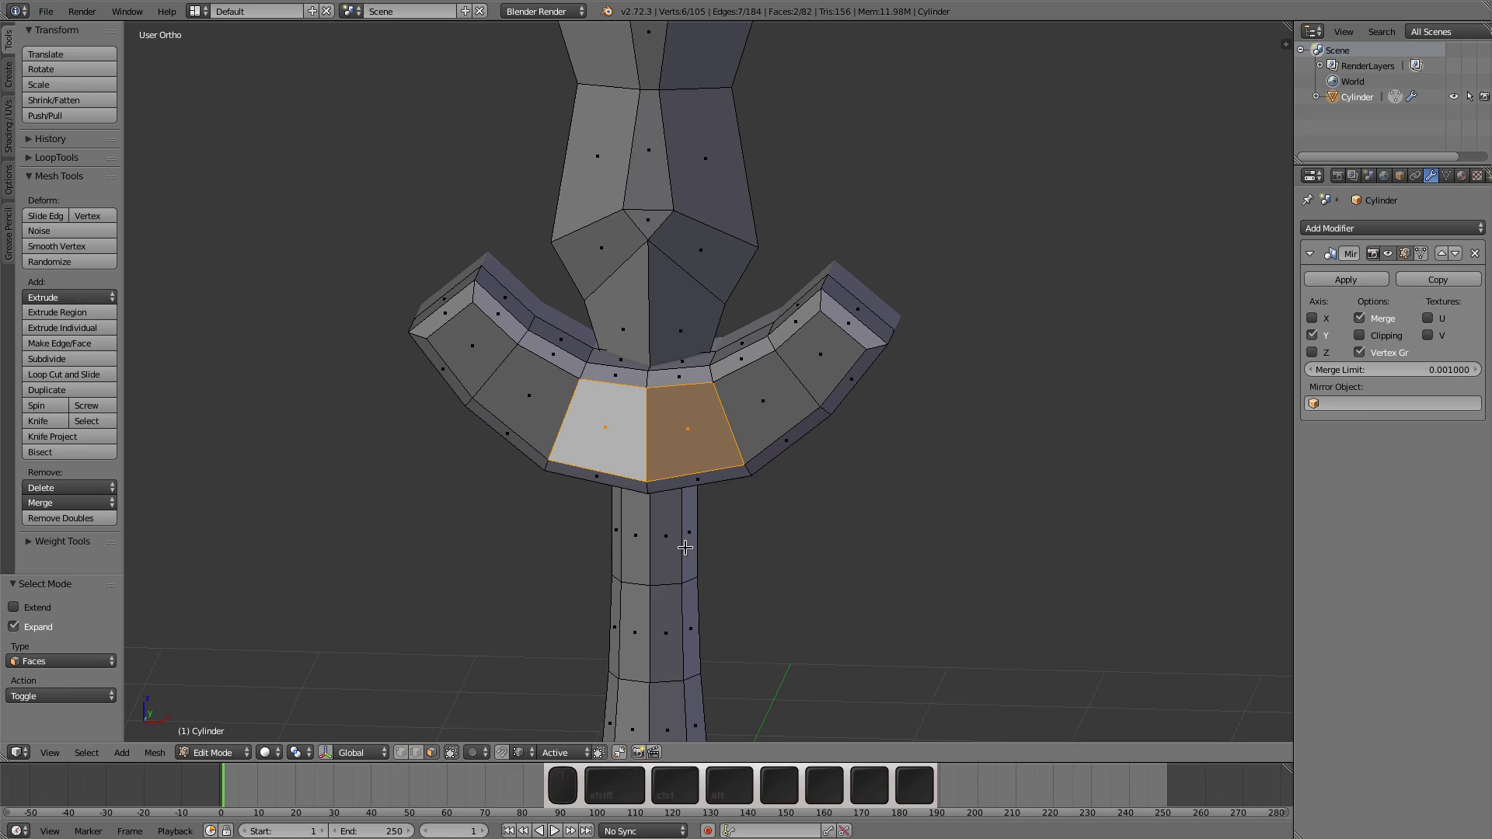
pyautogui.moveTo(685, 548); pyautogui.dragTo(712, 520, button='middle')
pyautogui.press('i')
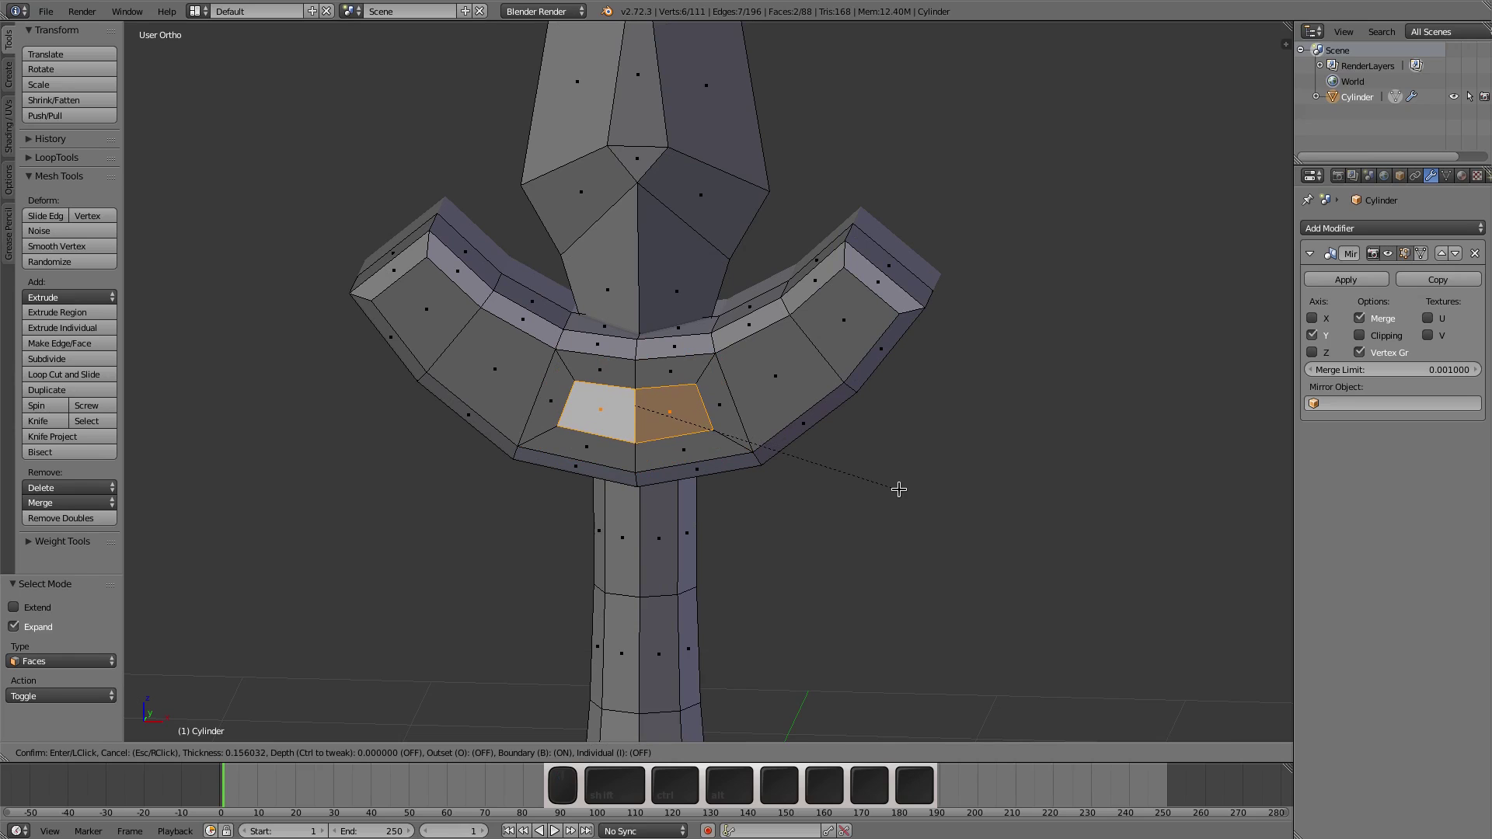
pyautogui.click(899, 489)
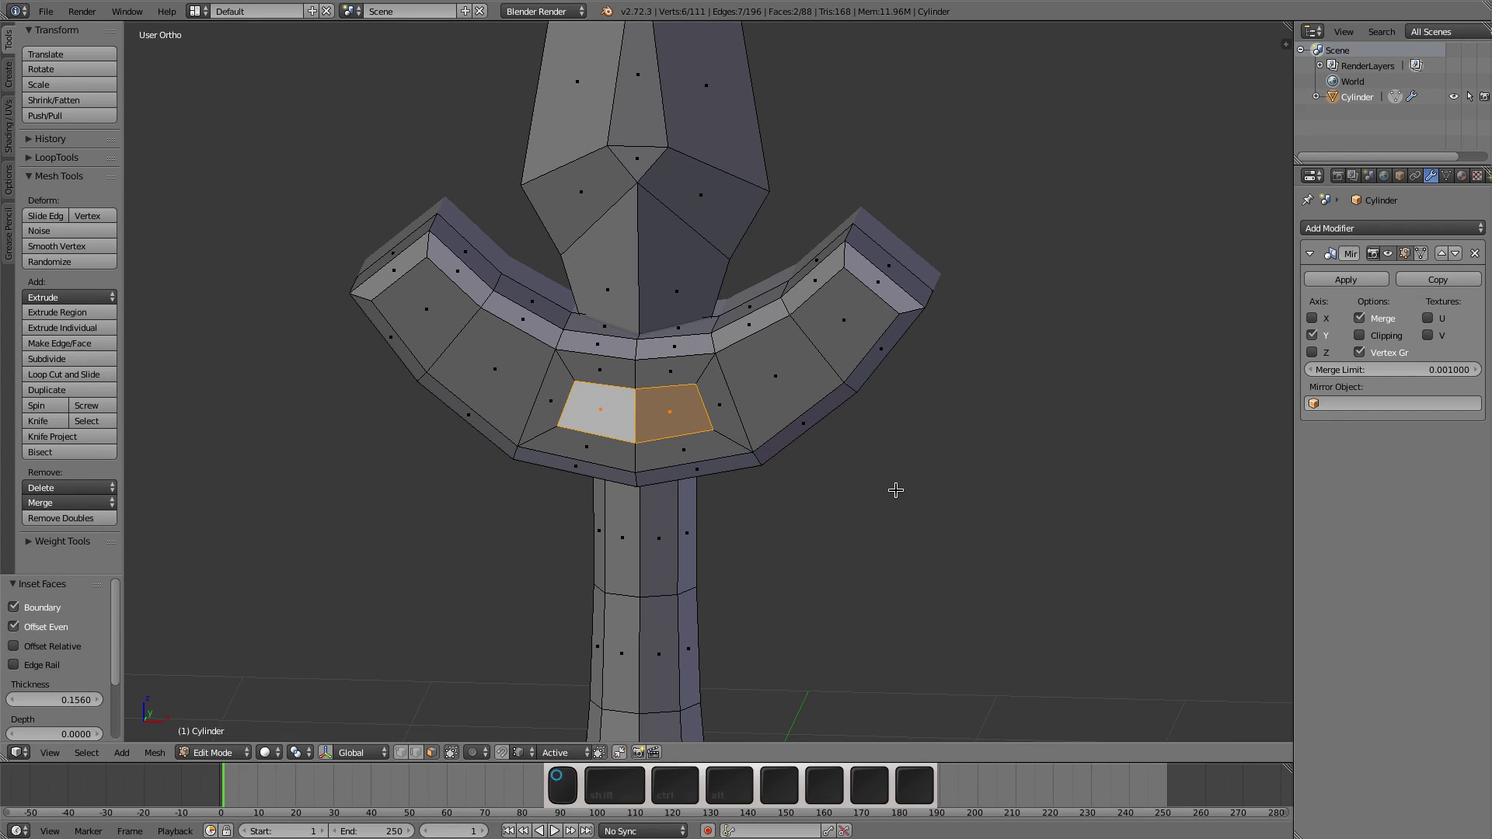
pyautogui.moveTo(893, 492); pyautogui.dragTo(721, 420, button='middle')
pyautogui.scroll(3, 621, 384)
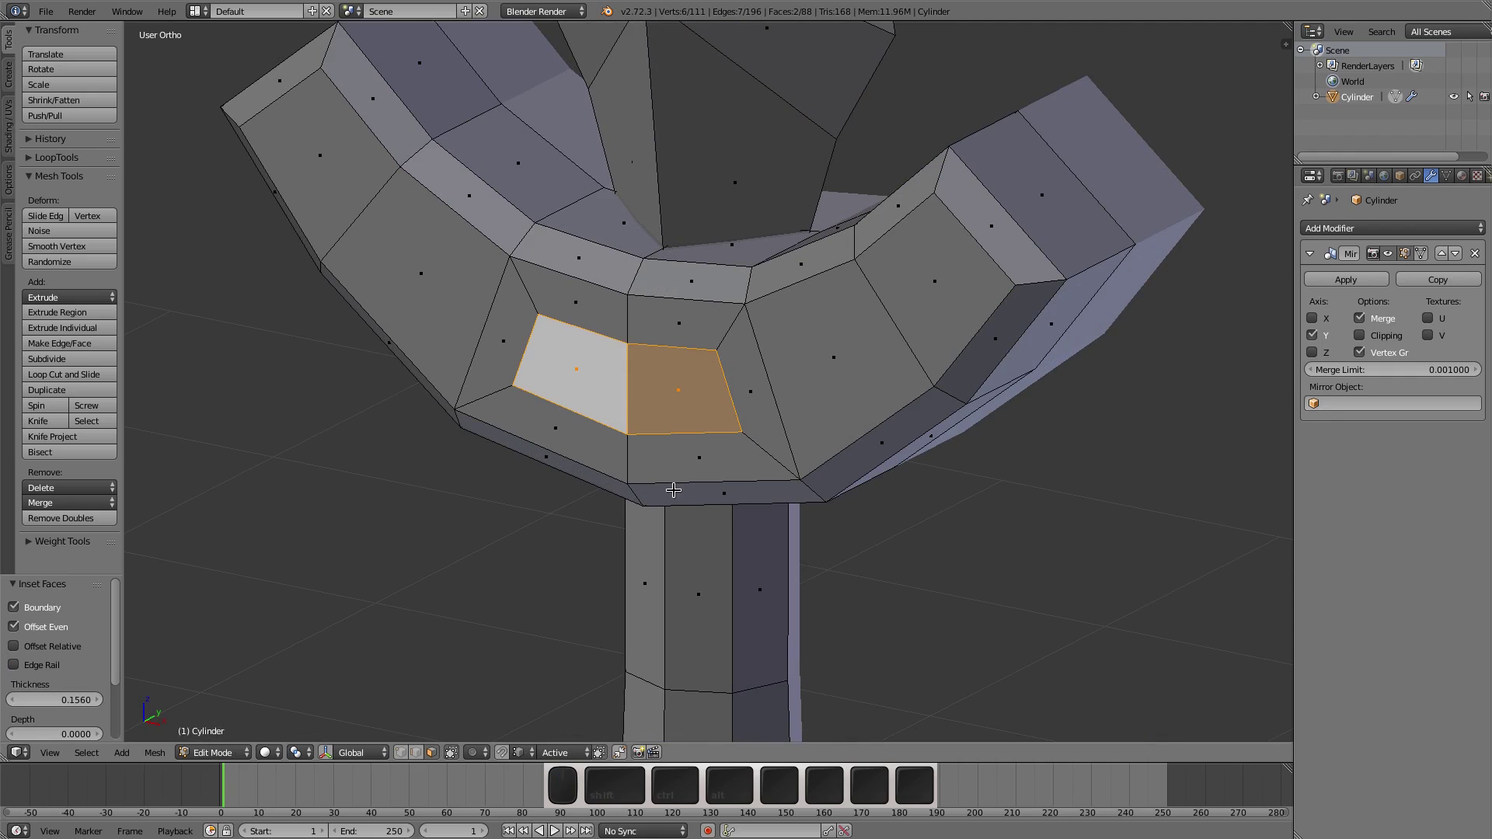
# Step: In vertex select mode, with snapping toggled, move the inset's upper middle vertex 0.036 along Z, level with the upper corners
pyautogui.moveTo(684, 487); pyautogui.dragTo(770, 472, button='middle')
pyautogui.hotkey('ctrl', 'Tab')
pyautogui.press('1')
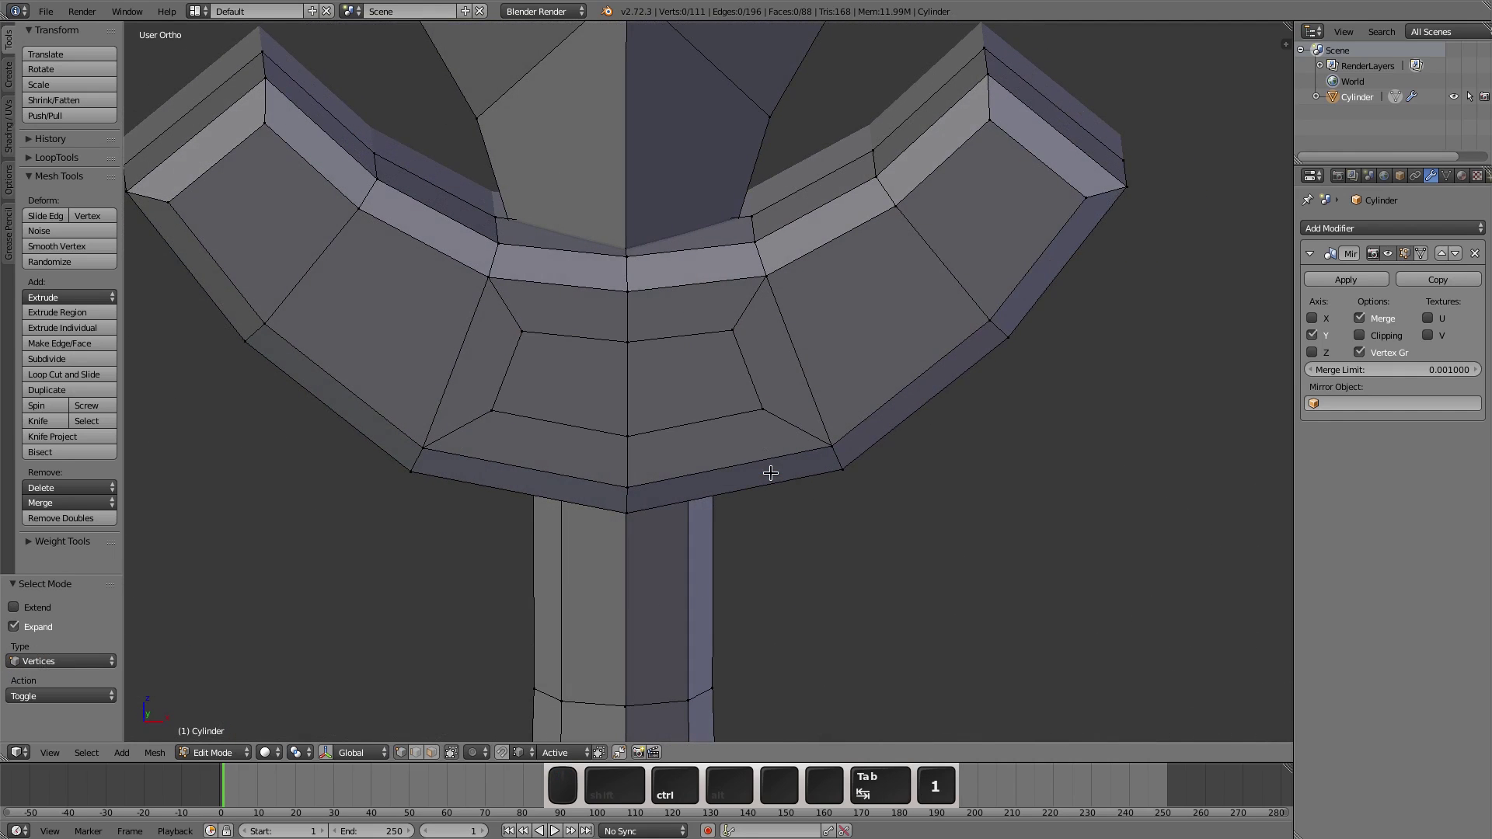
pyautogui.rightClick(621, 335)
pyautogui.press('g')
pyautogui.press('z')
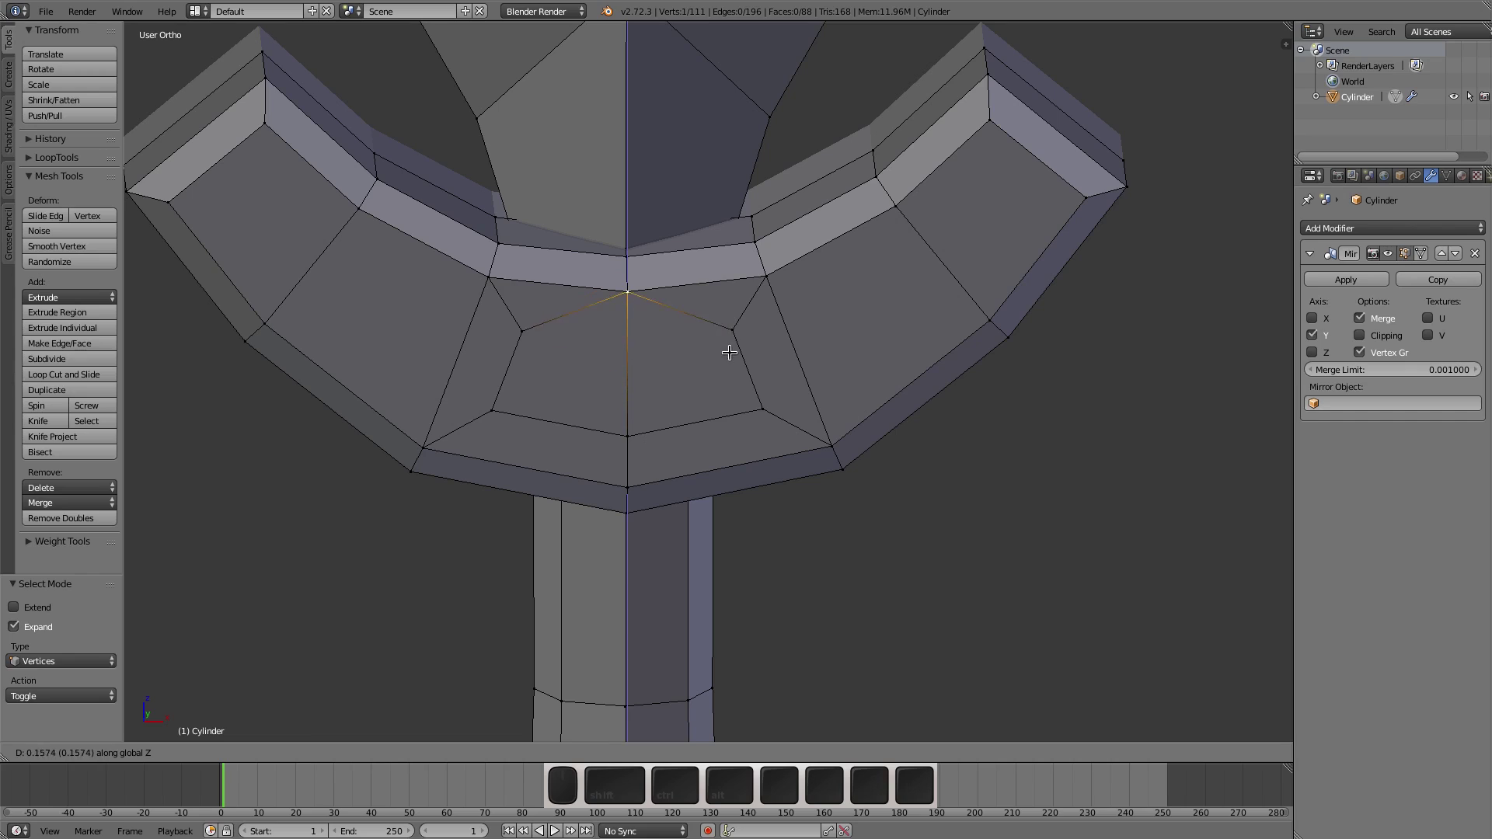
pyautogui.press('Escape')
pyautogui.hotkey('shift', 'Tab')
pyautogui.press('g')
pyautogui.press('z')
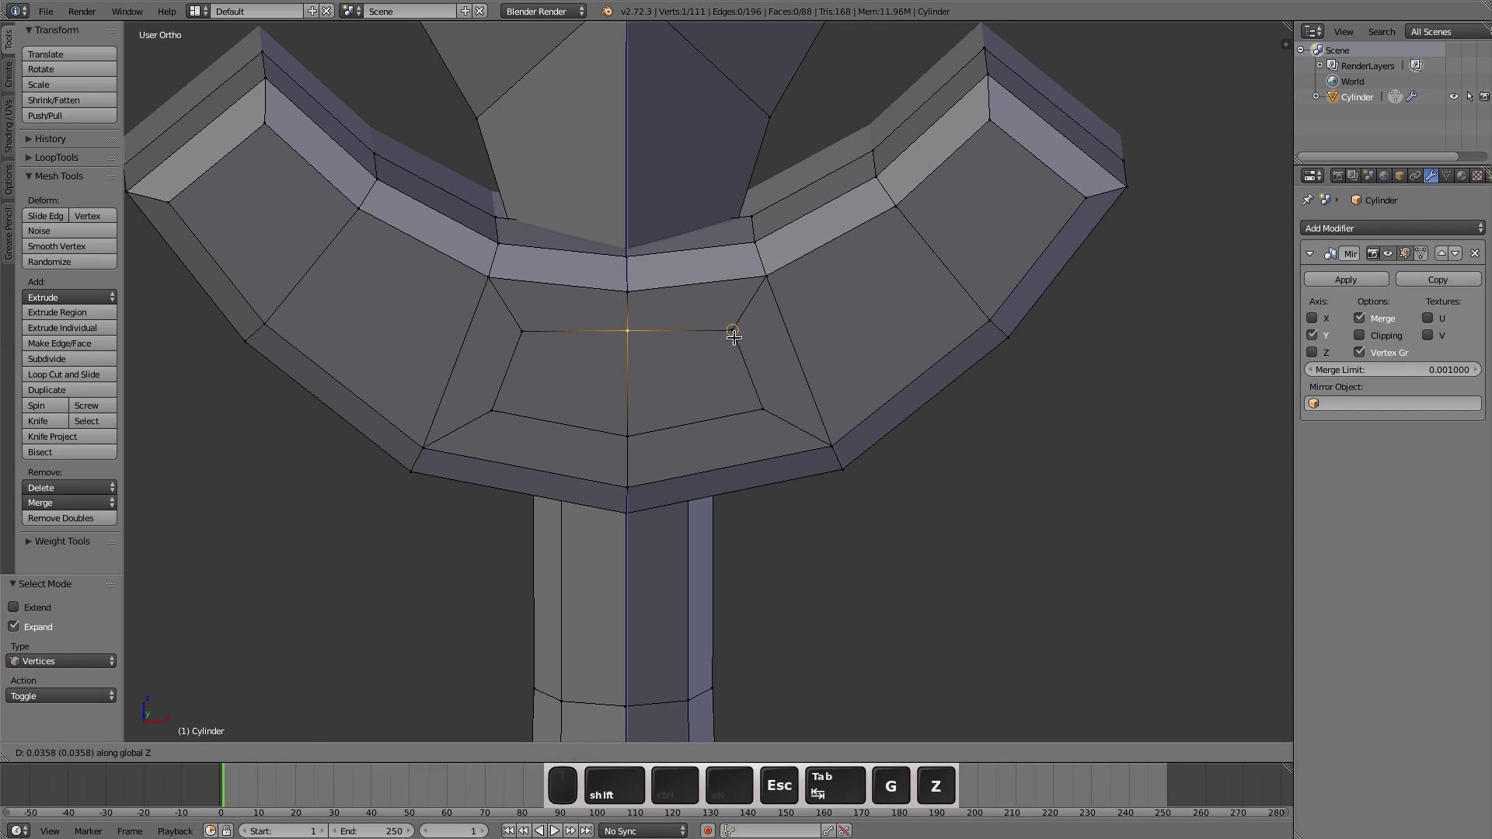
pyautogui.click(733, 330)
# Step: Move the inset's two lower corner vertices inward along X by 0.093 each to line up with the upper corners
pyautogui.rightClick(509, 417)
pyautogui.press('g')
pyautogui.press('x')
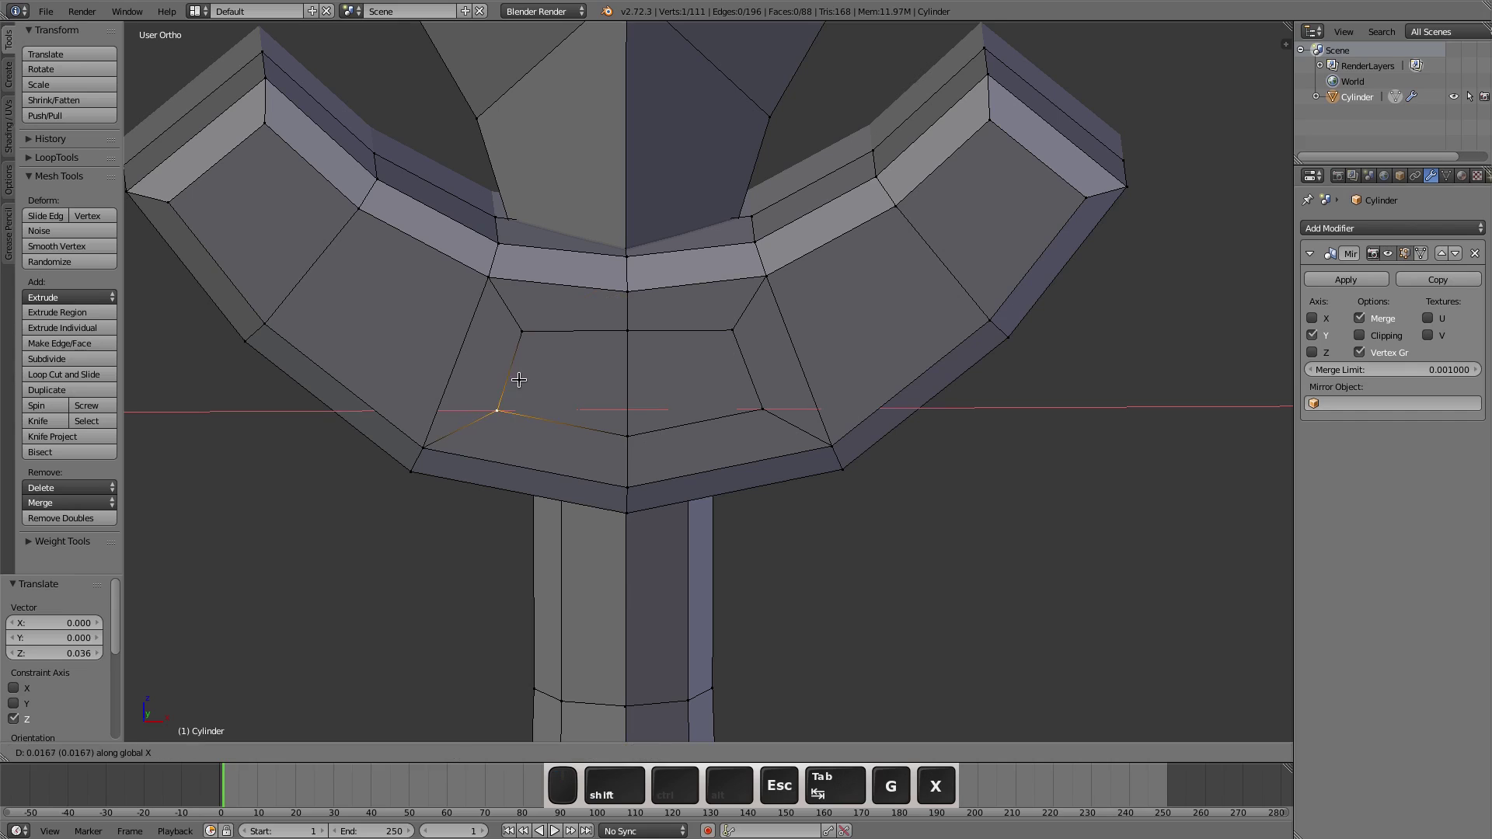
pyautogui.click(519, 338)
pyautogui.rightClick(752, 416)
pyautogui.press('g')
pyautogui.press('x')
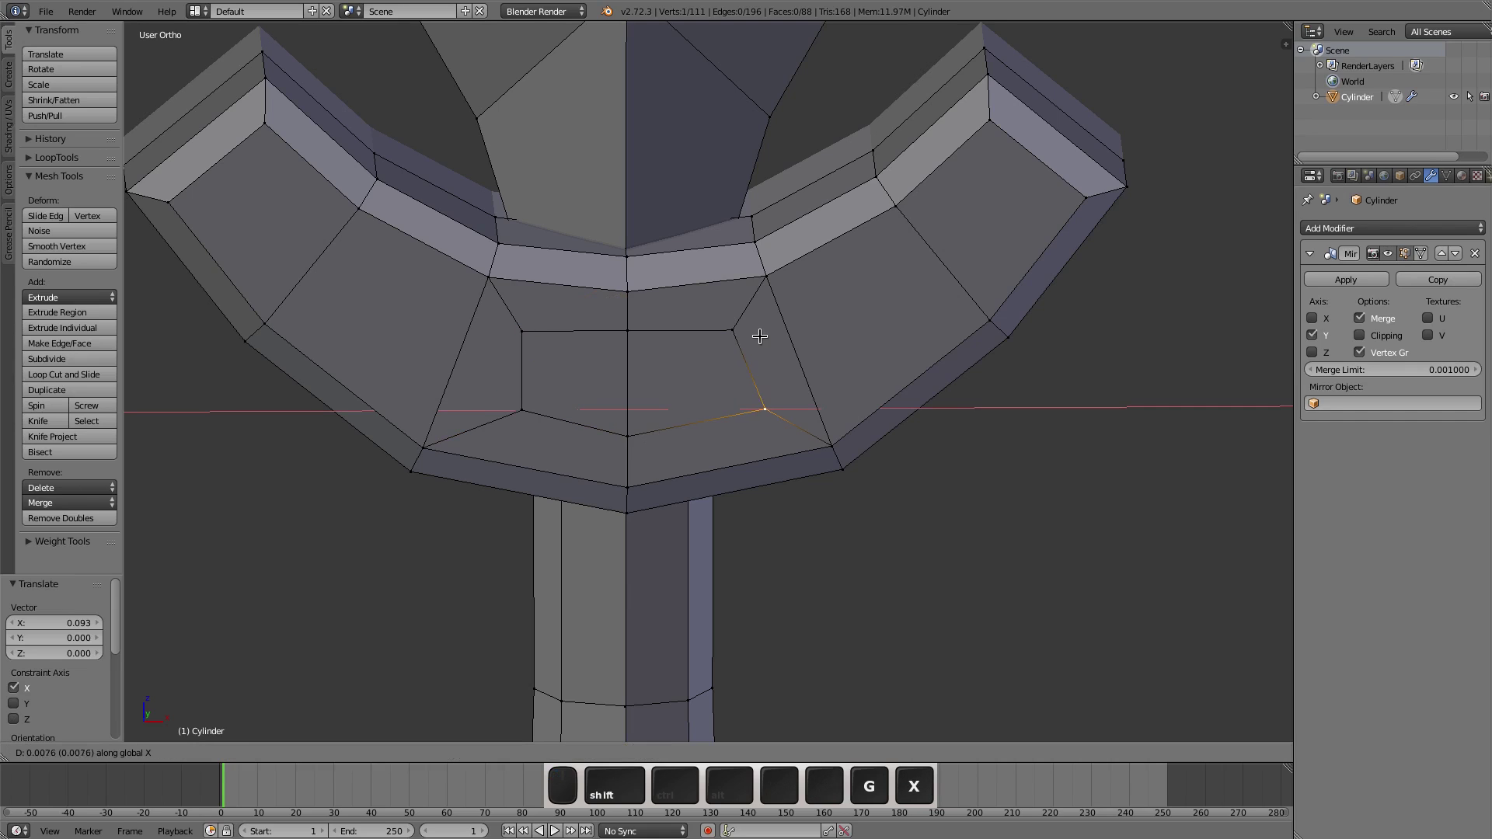
pyautogui.click(733, 329)
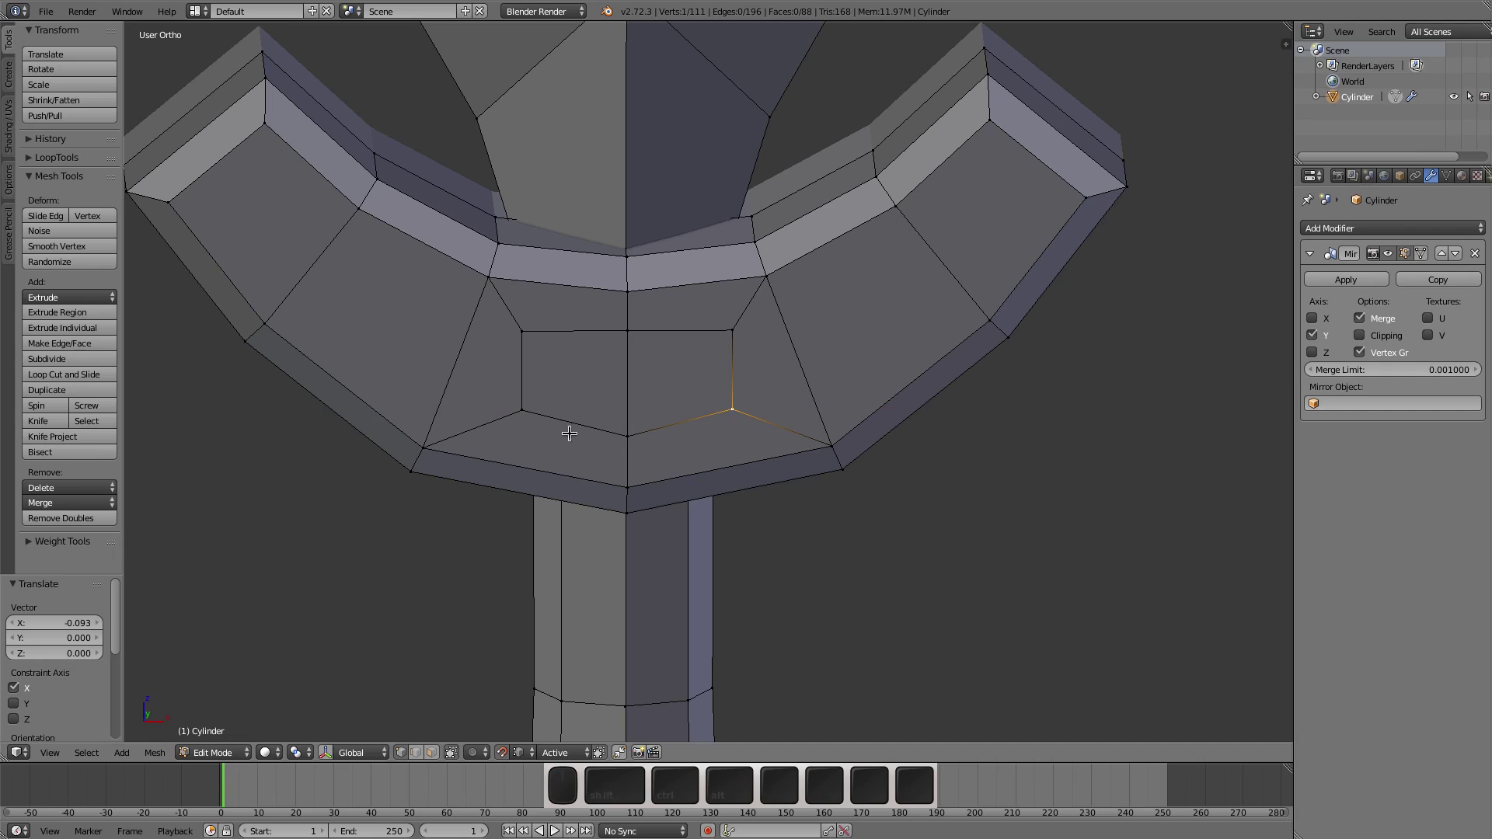
# Step: Select both lower corner vertices of the inset and move them up 0.035 along Z
pyautogui.keyDown('shift'); pyautogui.rightClick(520, 410); pyautogui.keyUp('shift')
pyautogui.press('g')
pyautogui.press('z')
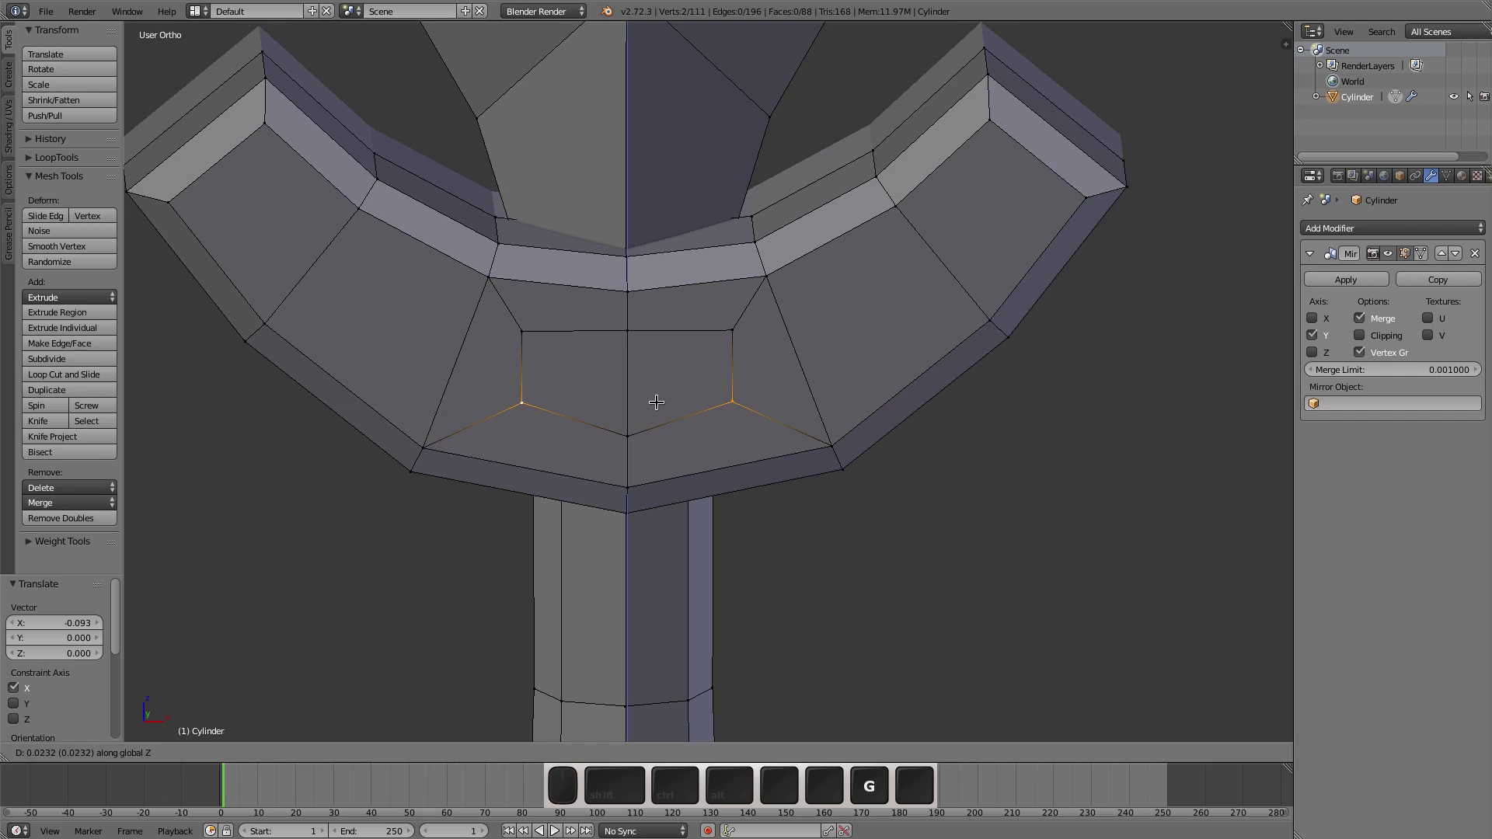
pyautogui.click(680, 399)
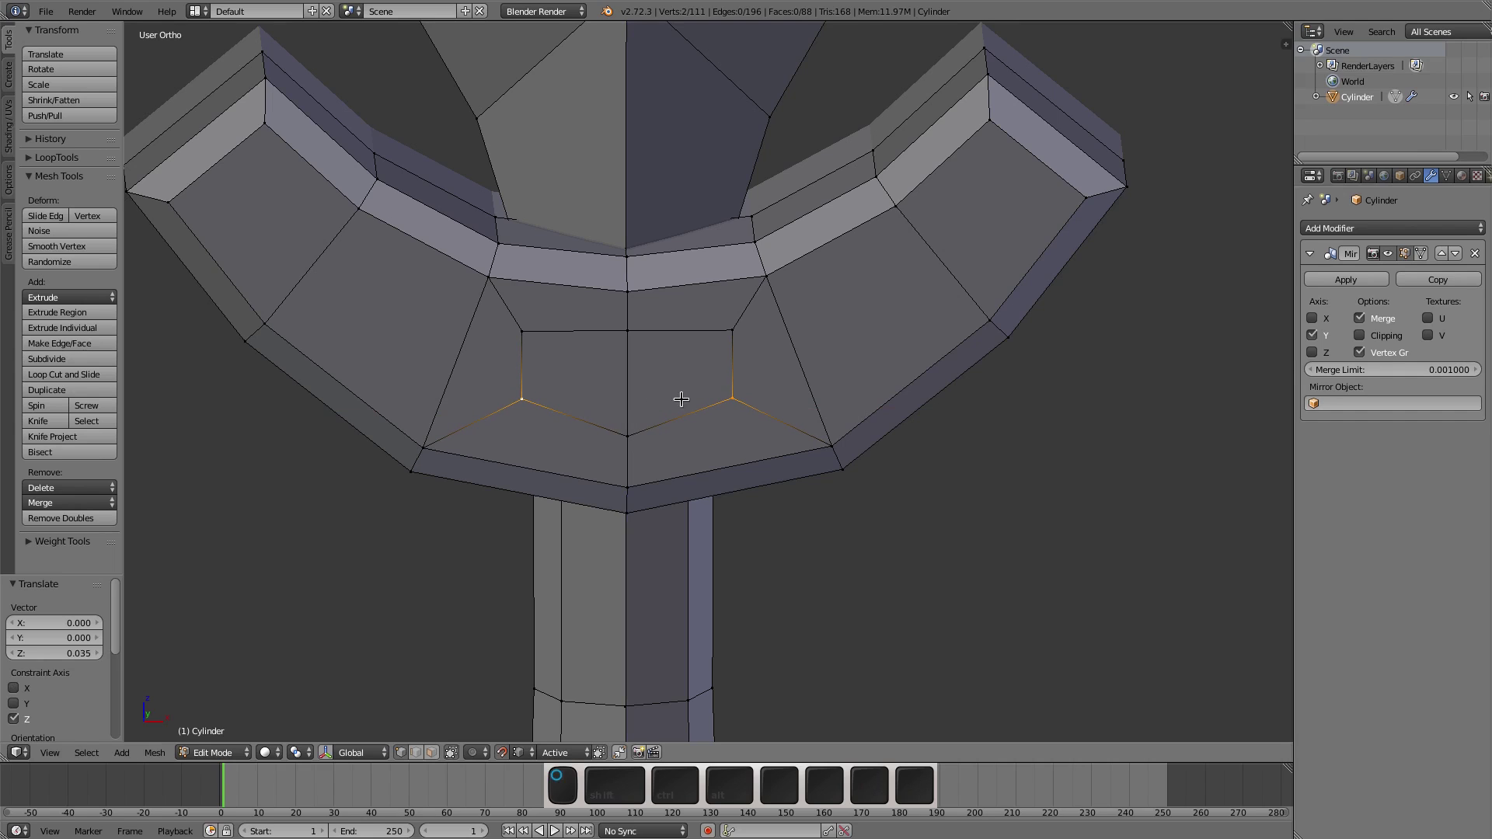
# Step: Add the inset's two upper corner vertices to the selection and scale all four corners along X by 0.826
pyautogui.keyDown('shift'); pyautogui.rightClick(733, 332); pyautogui.keyUp('shift')
pyautogui.keyDown('shift'); pyautogui.rightClick(522, 331); pyautogui.keyUp('shift')
pyautogui.press('s')
pyautogui.press('x')
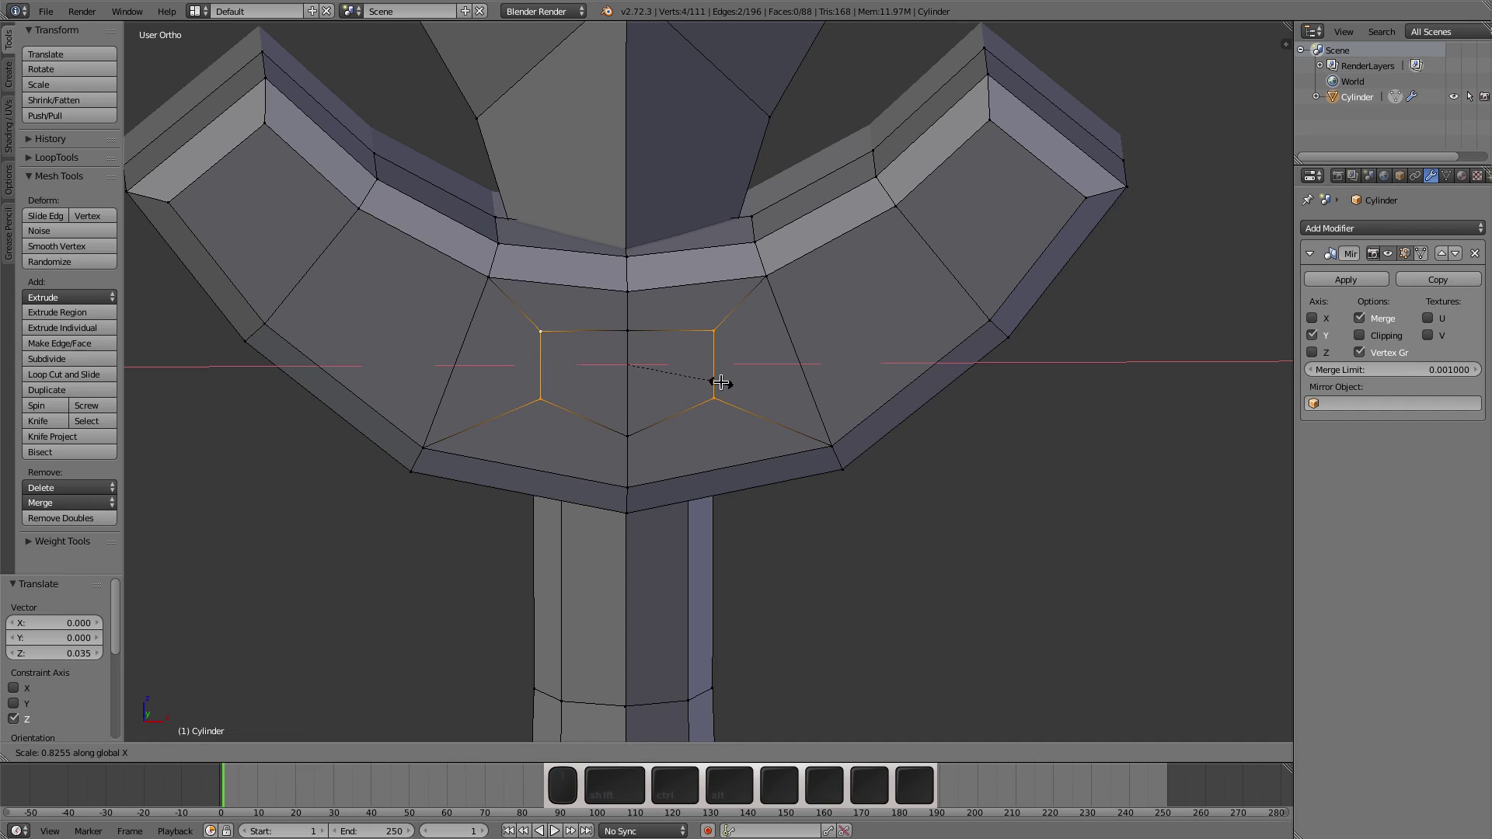
pyautogui.click(720, 382)
pyautogui.press('KP_1')
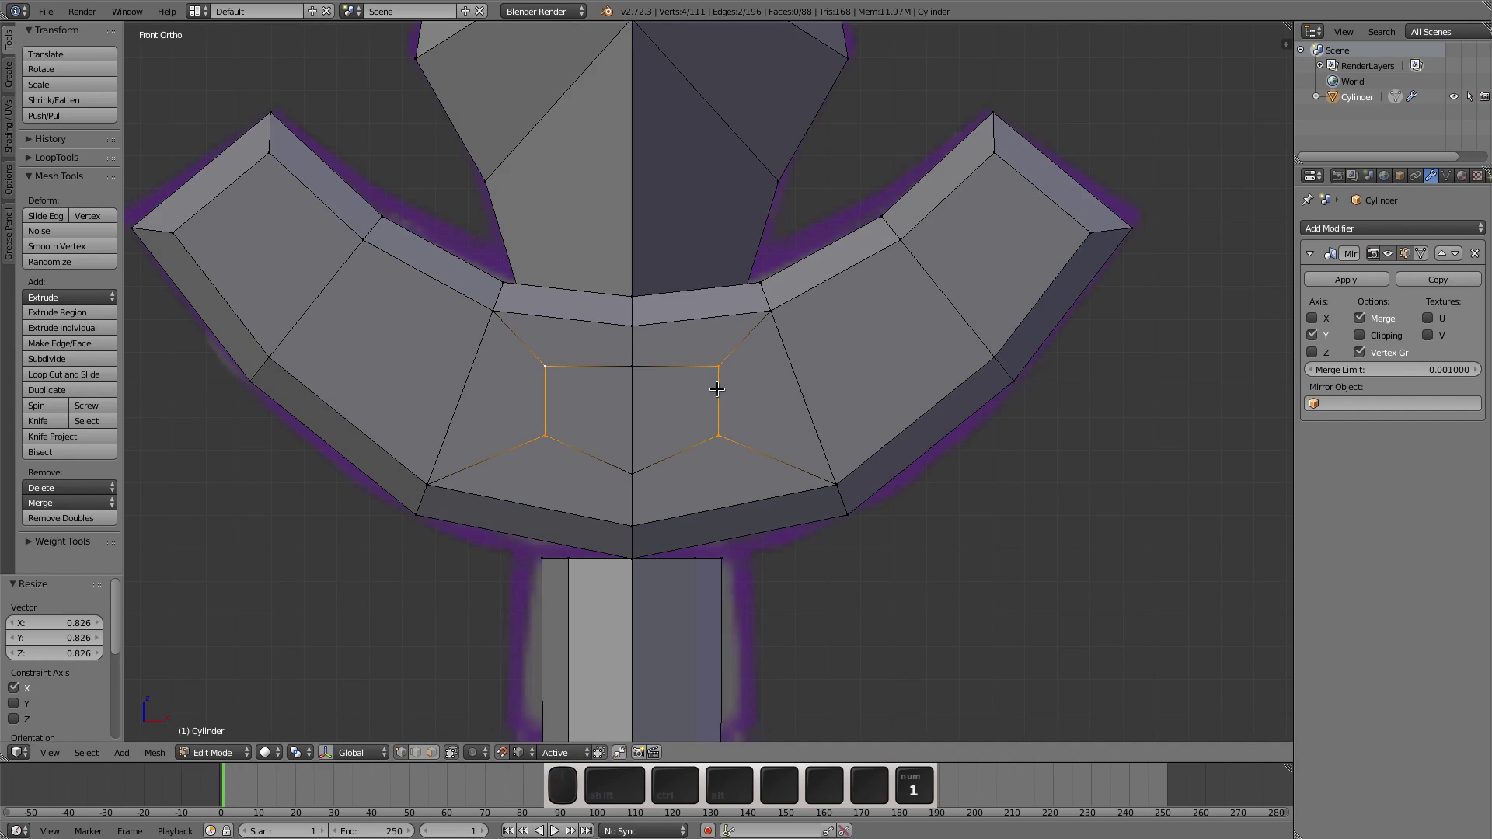
# Step: In face select mode, select the two central inset faces and inset them with thickness about 0.049 and depth about 0.061
pyautogui.hotkey('ctrl', 'Tab')
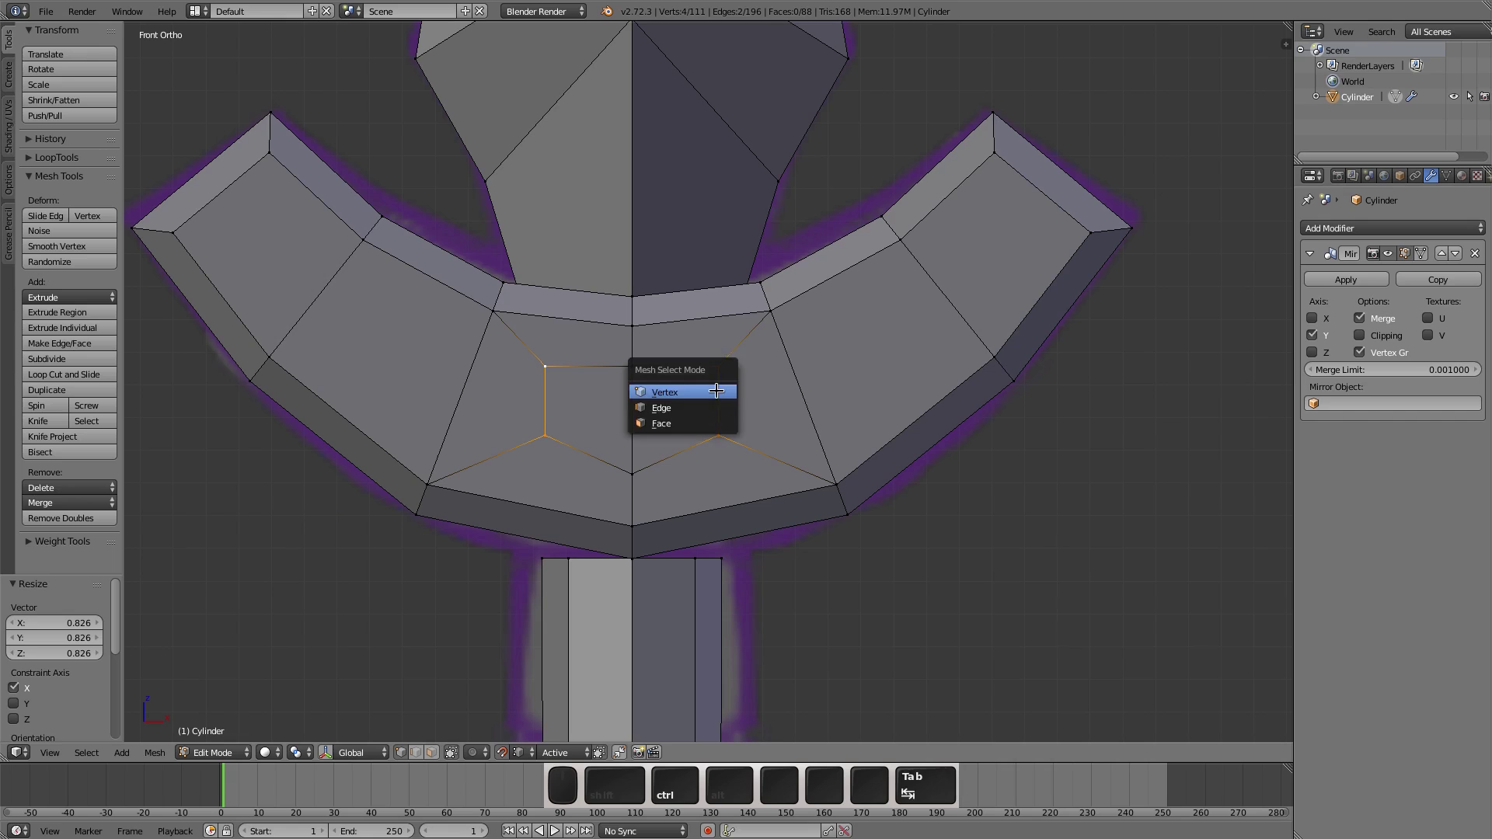
pyautogui.hotkey('ctrl', '3')
pyautogui.rightClick(701, 408)
pyautogui.keyDown('shift'); pyautogui.rightClick(590, 411); pyautogui.keyUp('shift')
pyautogui.moveTo(709, 417); pyautogui.dragTo(874, 567, button='middle')
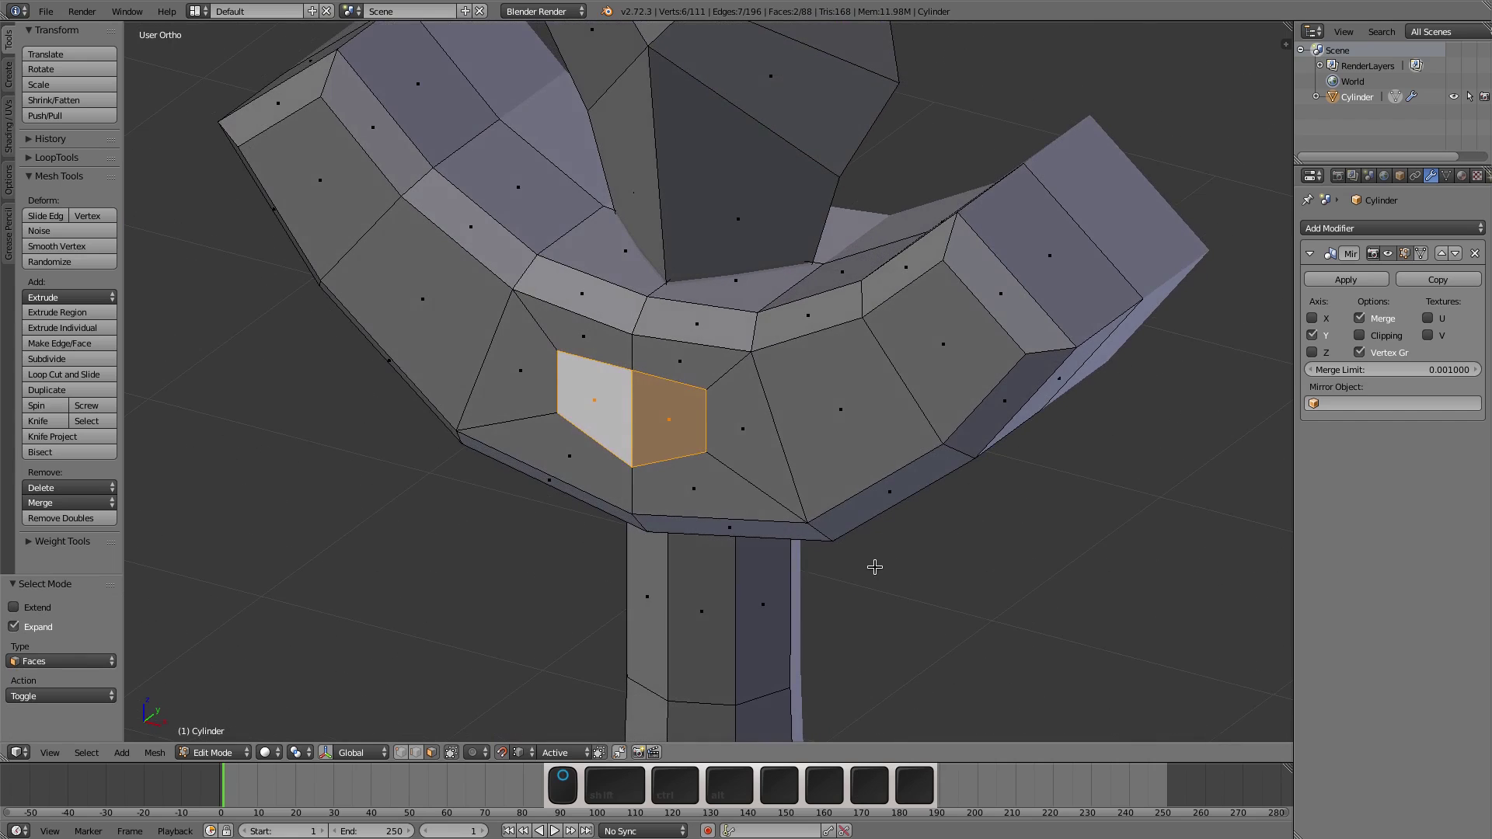
pyautogui.press('i')
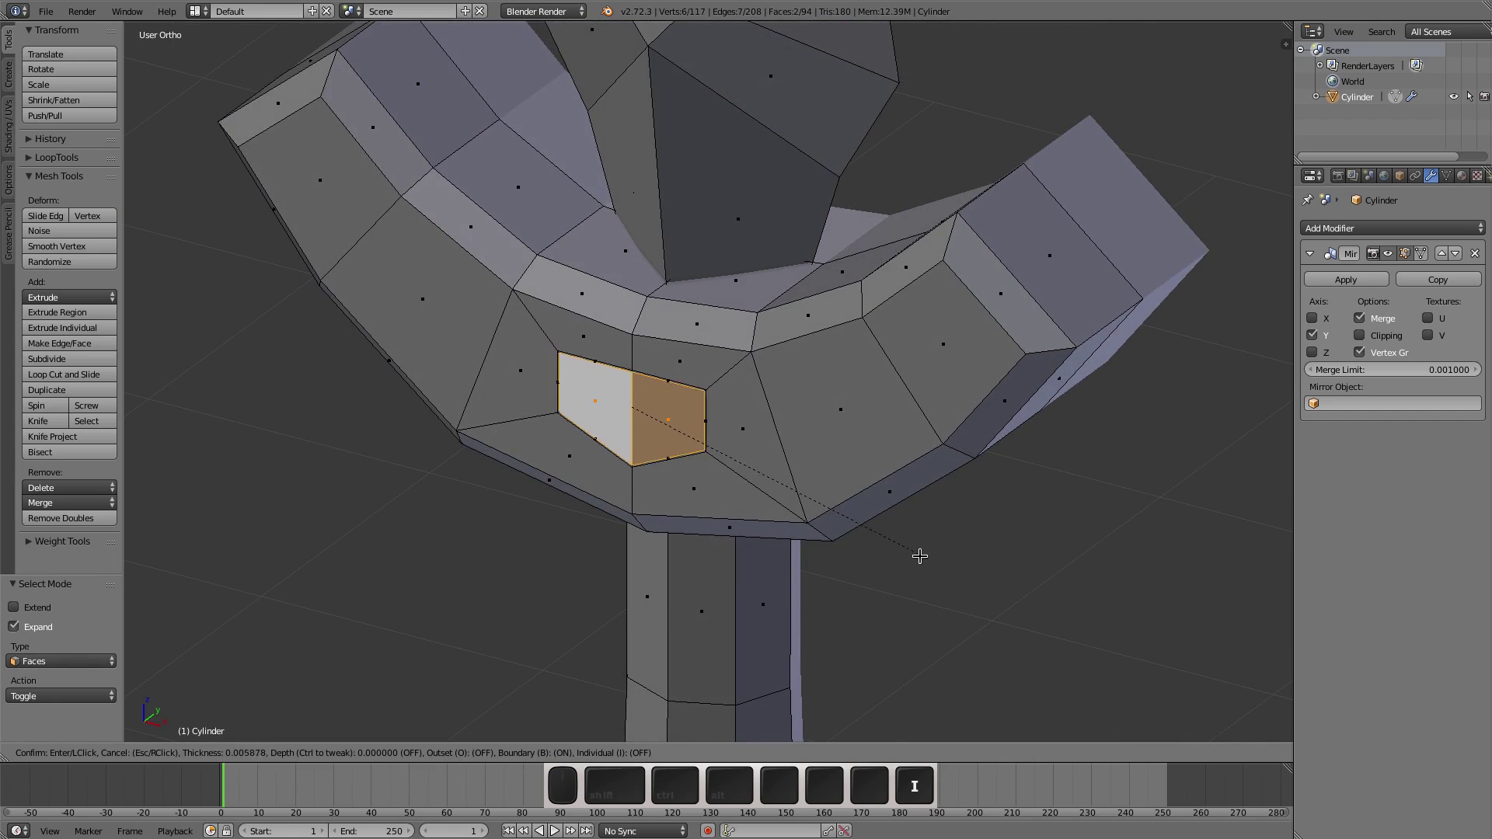
pyautogui.press('ctrl')
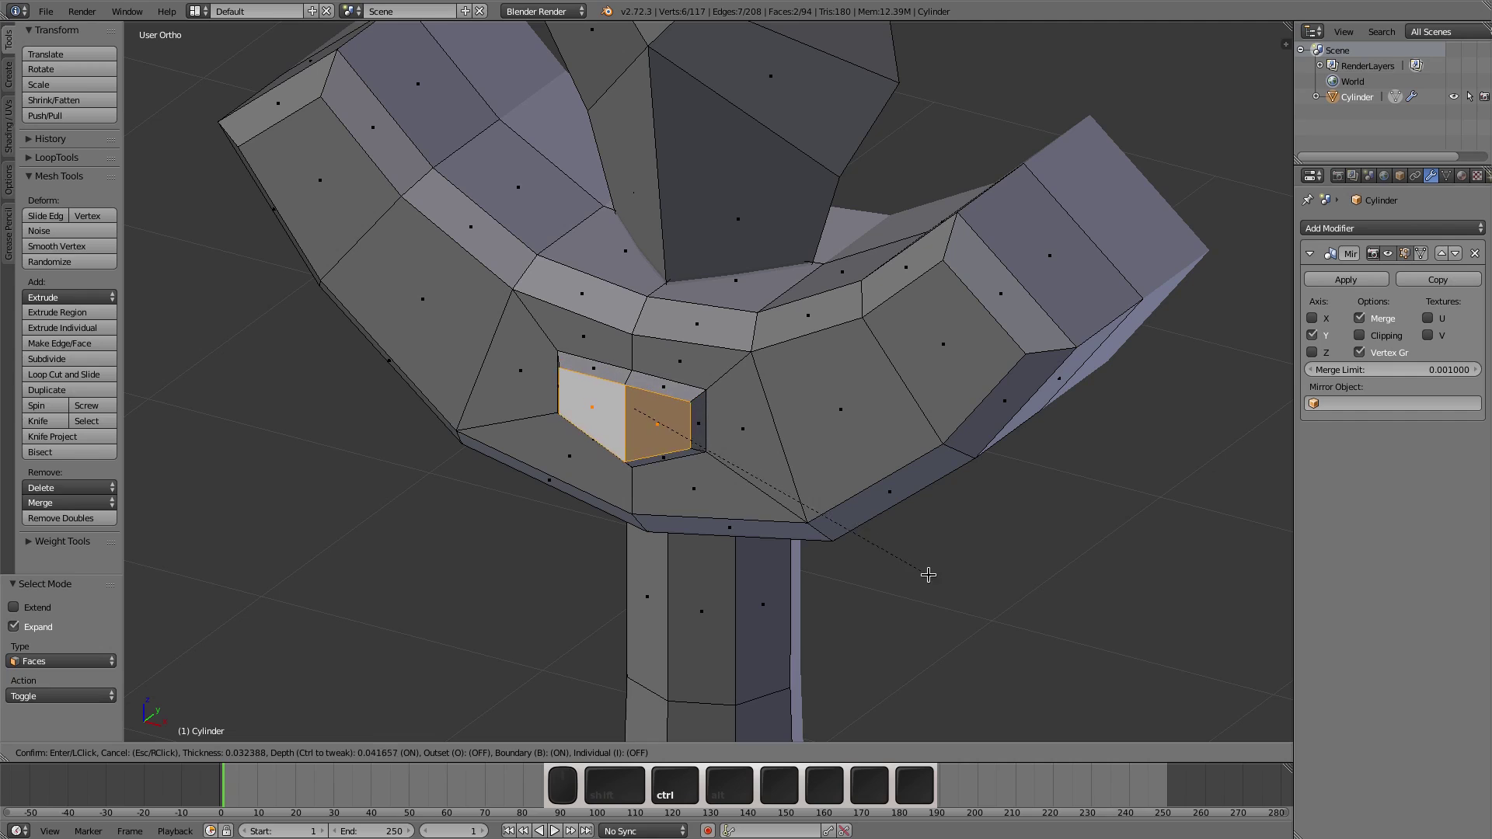
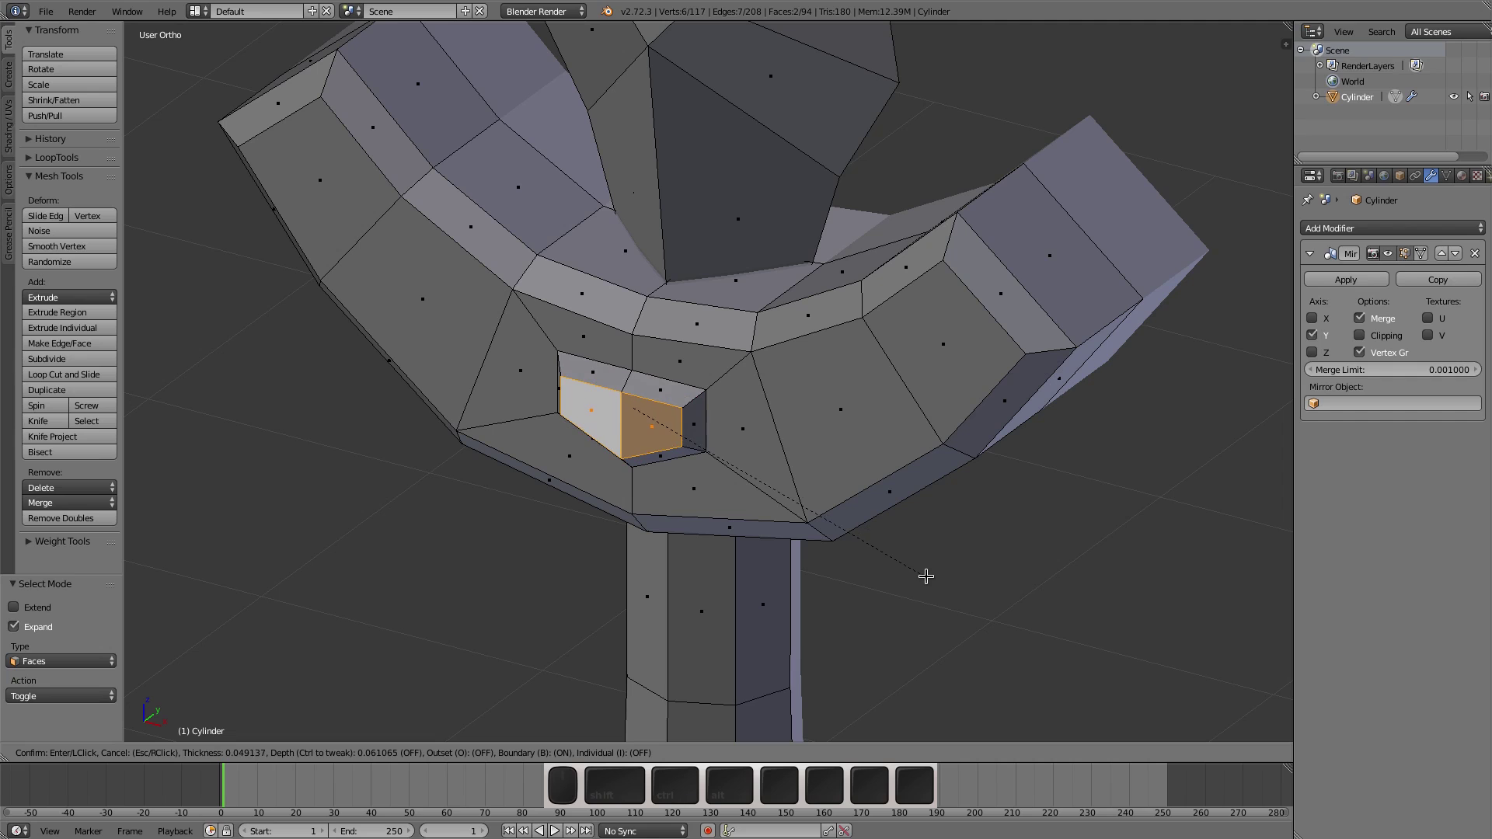
pyautogui.click(925, 575)
# Step: Move the two raised central guard faces -0.011 along Y, check them in wireframe, return to solid shading and deselect everything
pyautogui.moveTo(925, 575); pyautogui.dragTo(713, 473, button='middle')
pyautogui.press('y')
pyautogui.click(878, 599)
pyautogui.press('z')
pyautogui.press('z')
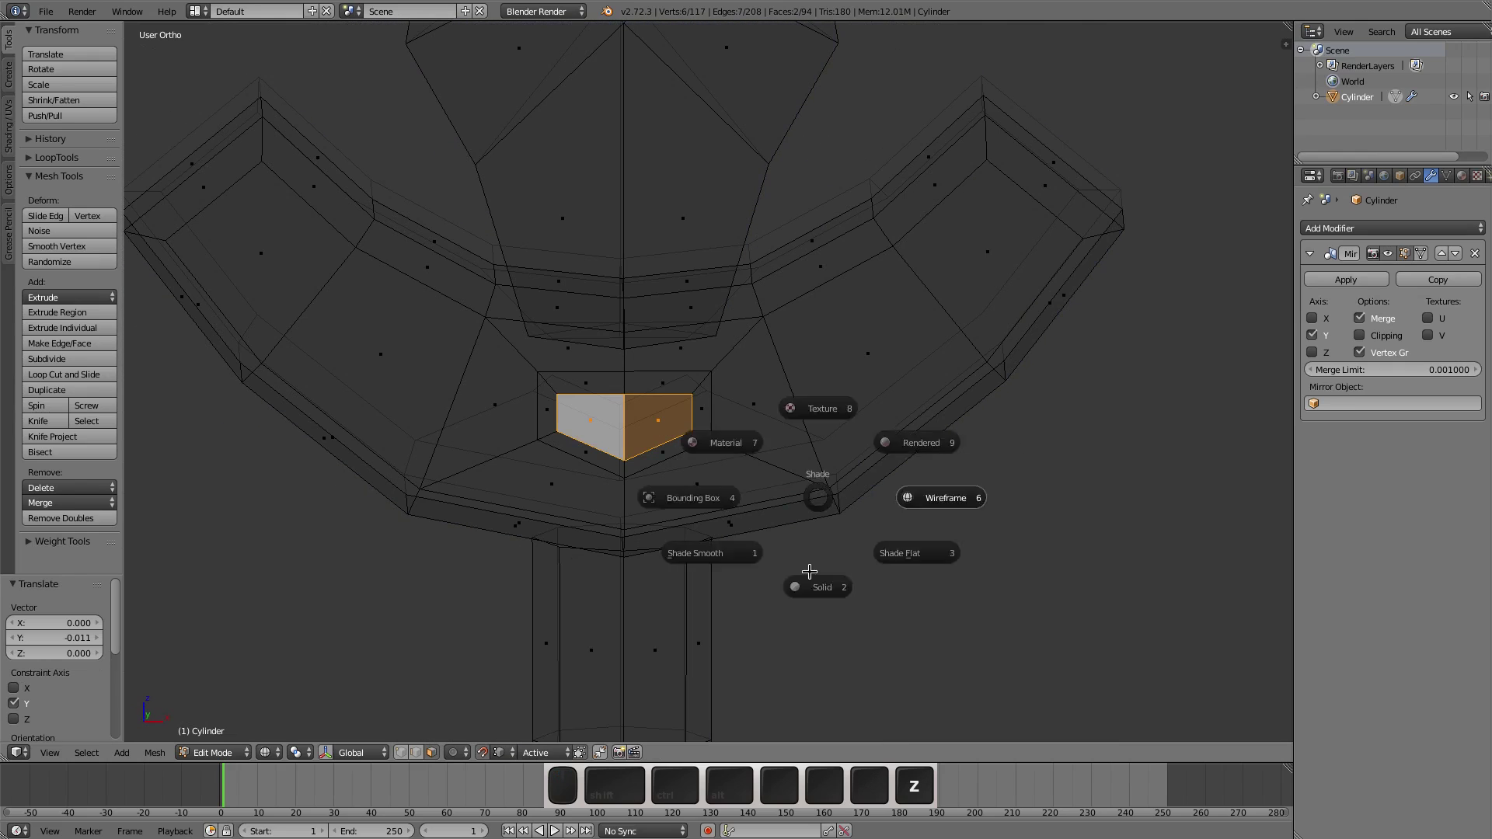
pyautogui.click(807, 573)
pyautogui.press('a')
# Step: Switch to edge select mode and set proportional editing to Connected with Sharp falloff
pyautogui.moveTo(755, 532)
pyautogui.mouseDown(button='middle')
pyautogui.moveTo(706, 525)
pyautogui.moveTo(713, 551)
pyautogui.moveTo(691, 596)
pyautogui.mouseUp(button='middle')
pyautogui.scroll(-1, 709, 528)
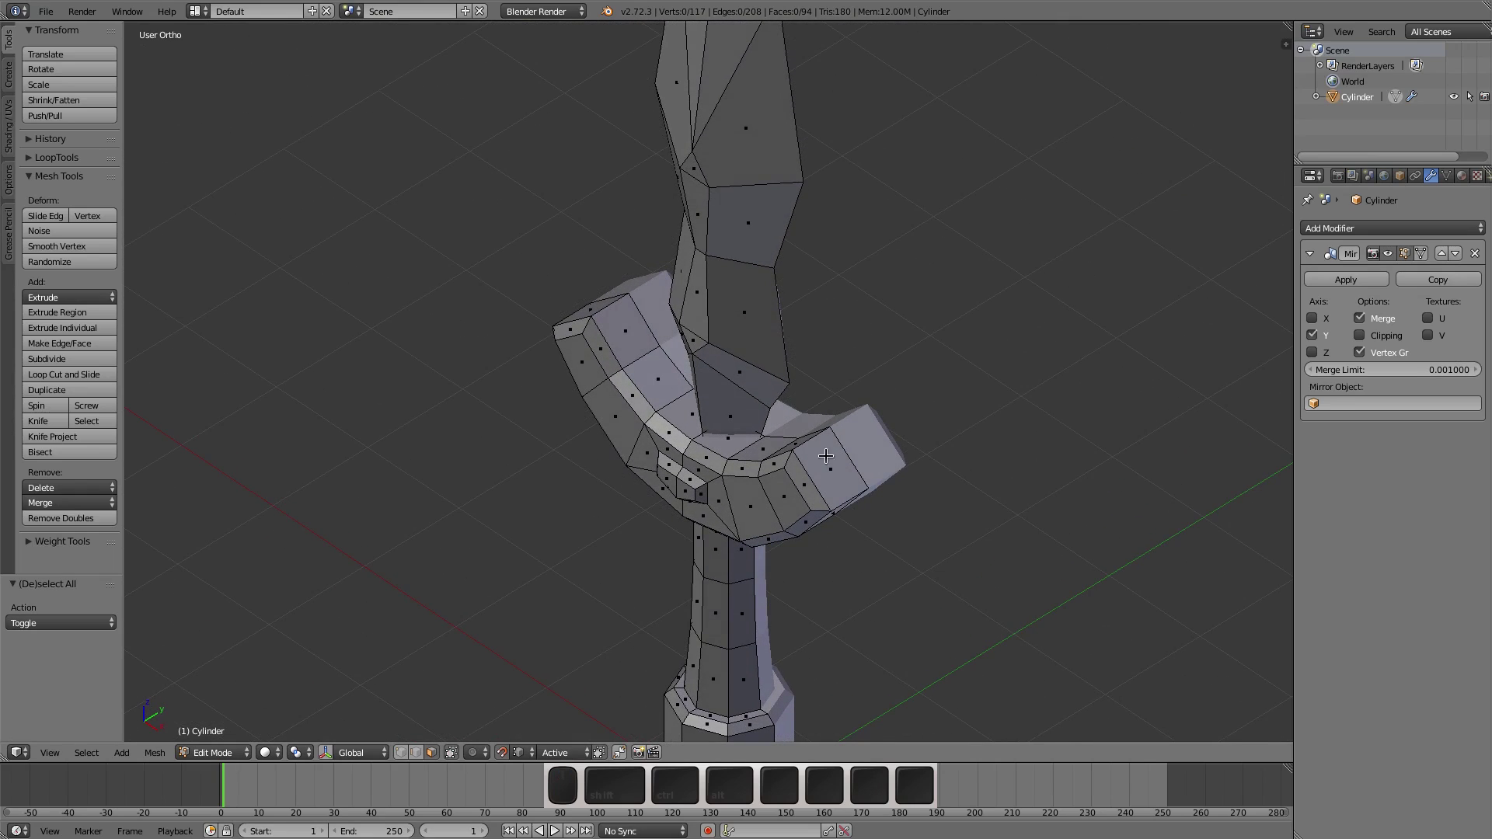
pyautogui.moveTo(858, 548)
pyautogui.mouseDown(button='middle')
pyautogui.moveTo(963, 596)
pyautogui.moveTo(958, 622)
pyautogui.moveTo(879, 556)
pyautogui.moveTo(879, 539)
pyautogui.mouseUp(button='middle')
pyautogui.hotkey('ctrl', 'Tab')
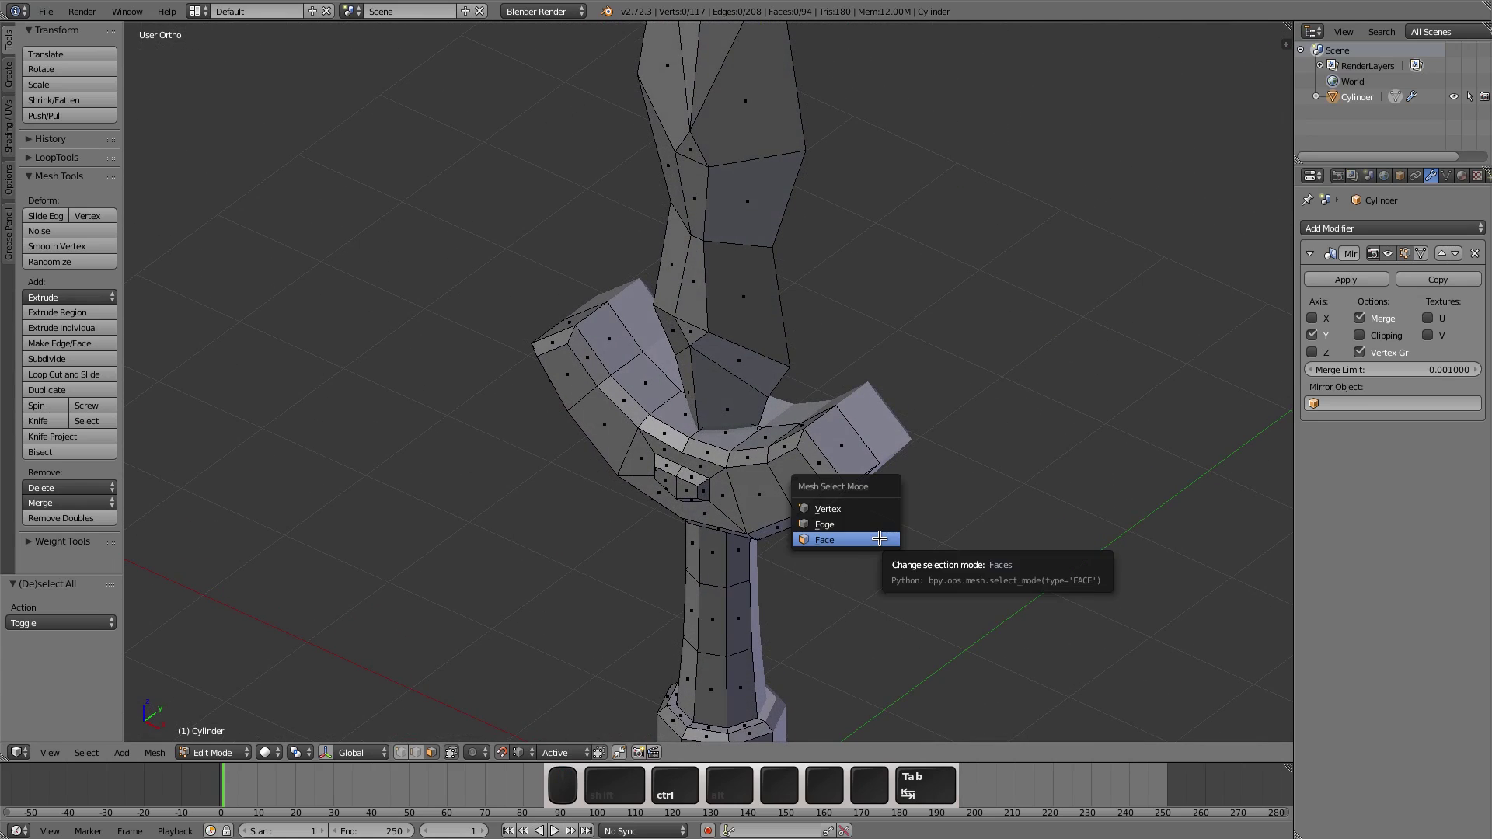
pyautogui.press('2')
pyautogui.keyDown('shift'); pyautogui.moveTo(816, 619); pyautogui.dragTo(726, 563, button='middle'); pyautogui.keyUp('shift')
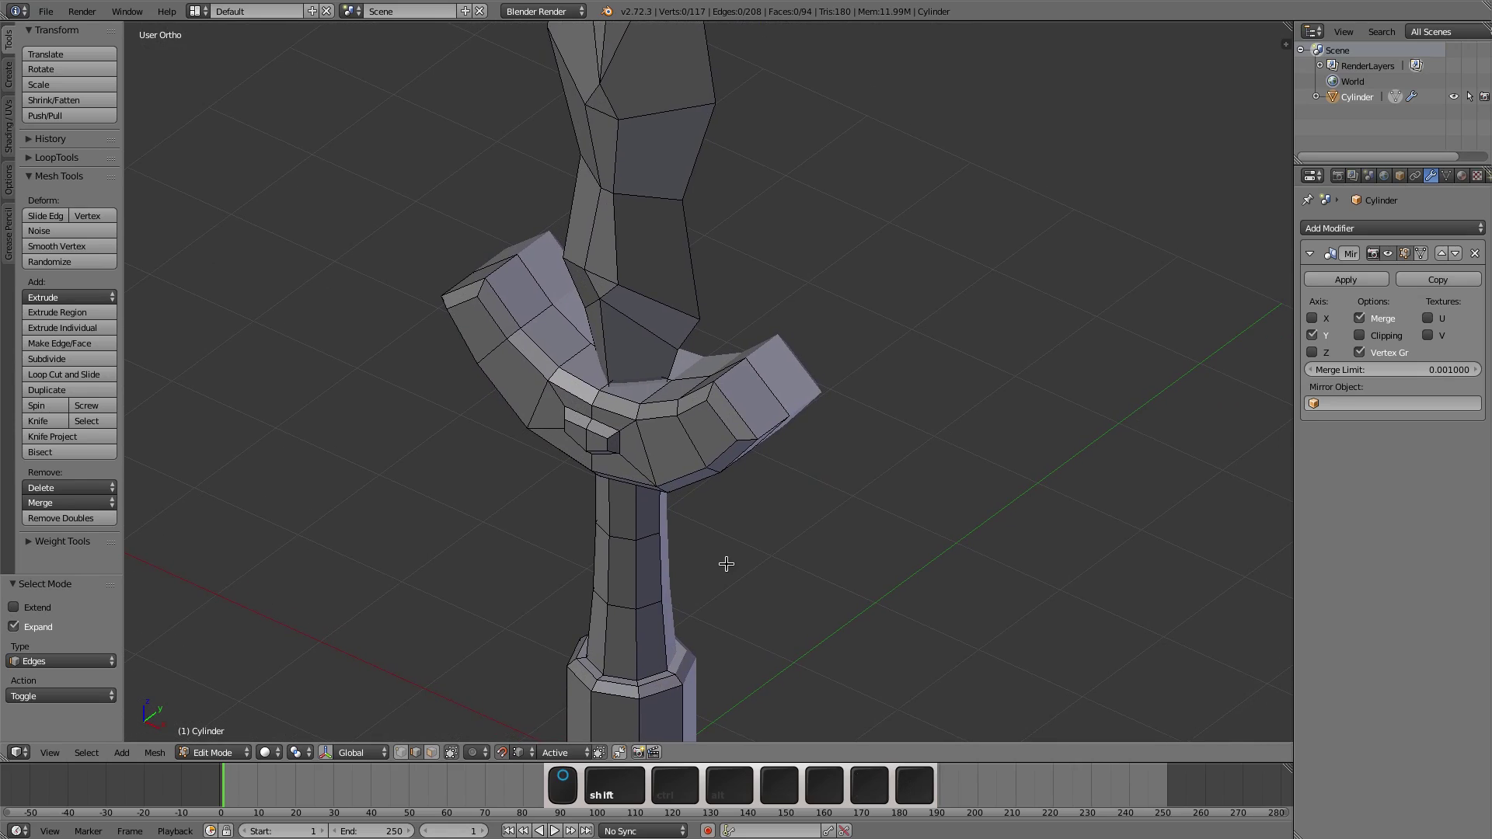
pyautogui.click(475, 752)
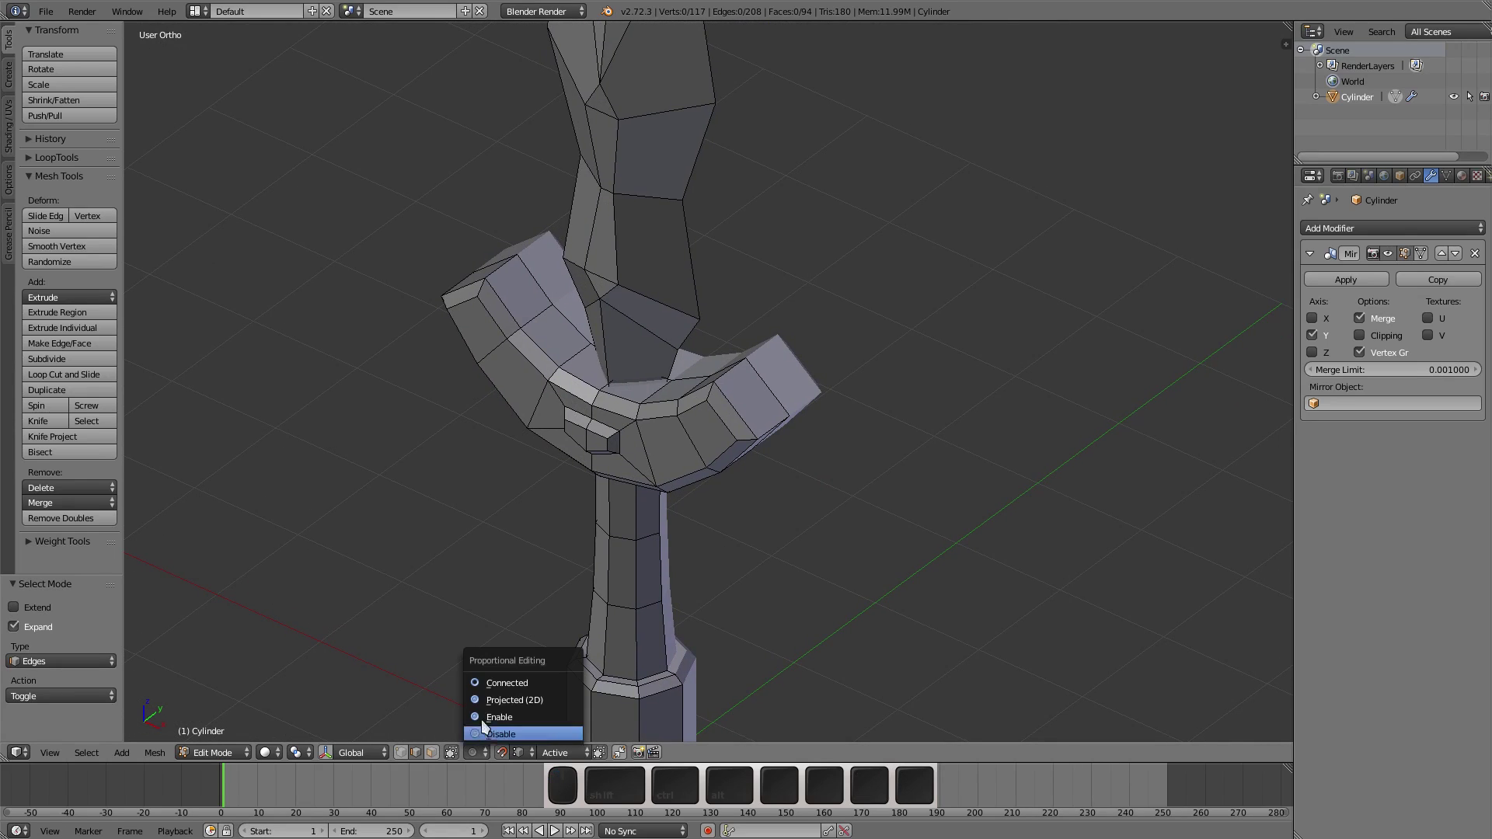
pyautogui.click(518, 682)
pyautogui.click(506, 754)
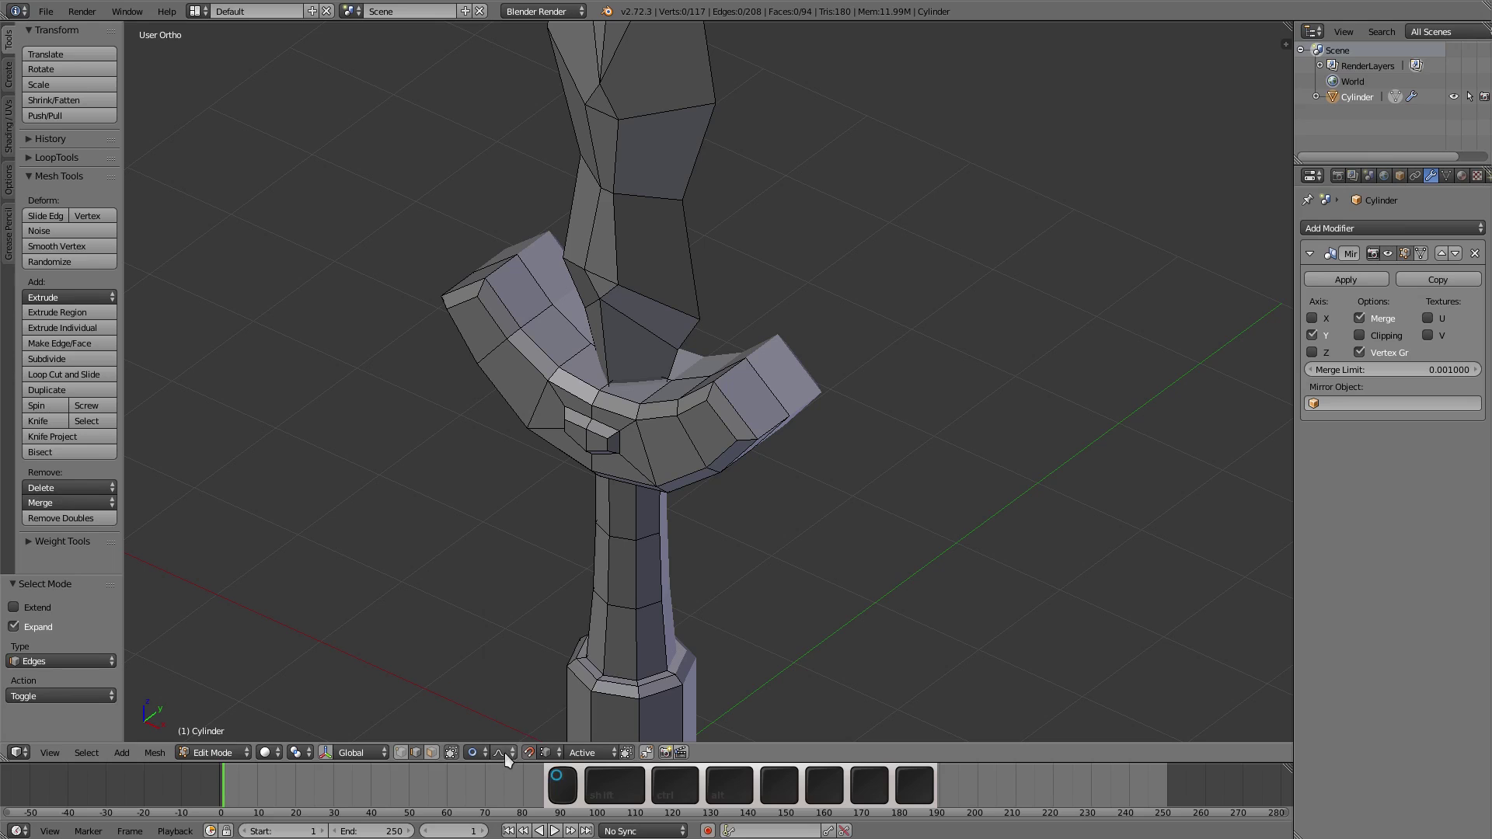
pyautogui.click(542, 680)
# Step: Select the two front-to-back edges at each of the guard's tips and set the pivot point to the 3D cursor
pyautogui.moveTo(541, 680); pyautogui.dragTo(758, 474, button='middle')
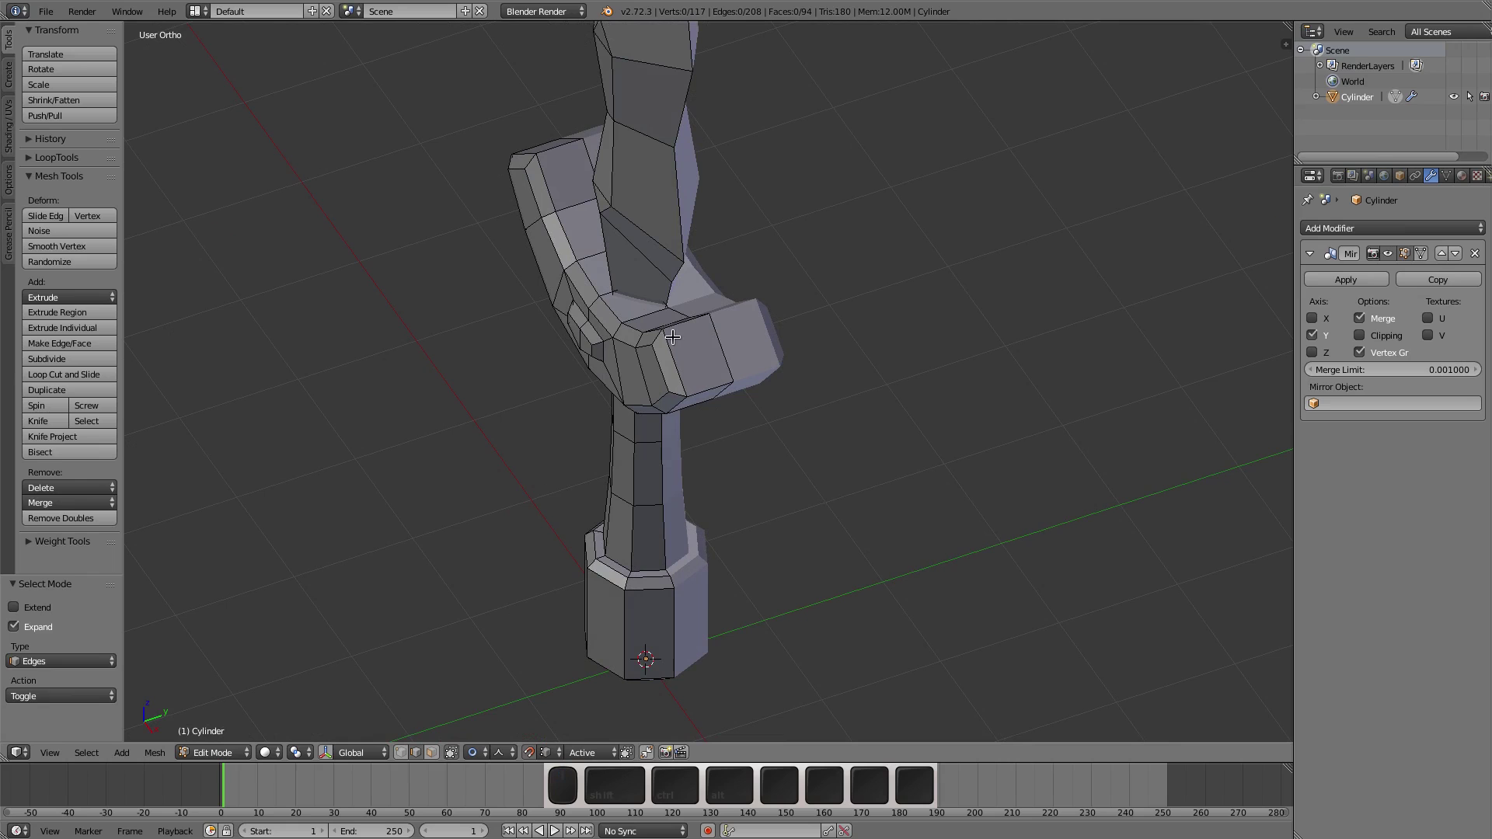
pyautogui.keyDown('shift'); pyautogui.rightClick(706, 380); pyautogui.keyUp('shift')
pyautogui.moveTo(542, 159); pyautogui.dragTo(468, 261, button='middle')
pyautogui.keyDown('shift'); pyautogui.rightClick(382, 289); pyautogui.keyUp('shift')
pyautogui.keyDown('shift'); pyautogui.rightClick(332, 291); pyautogui.keyUp('shift')
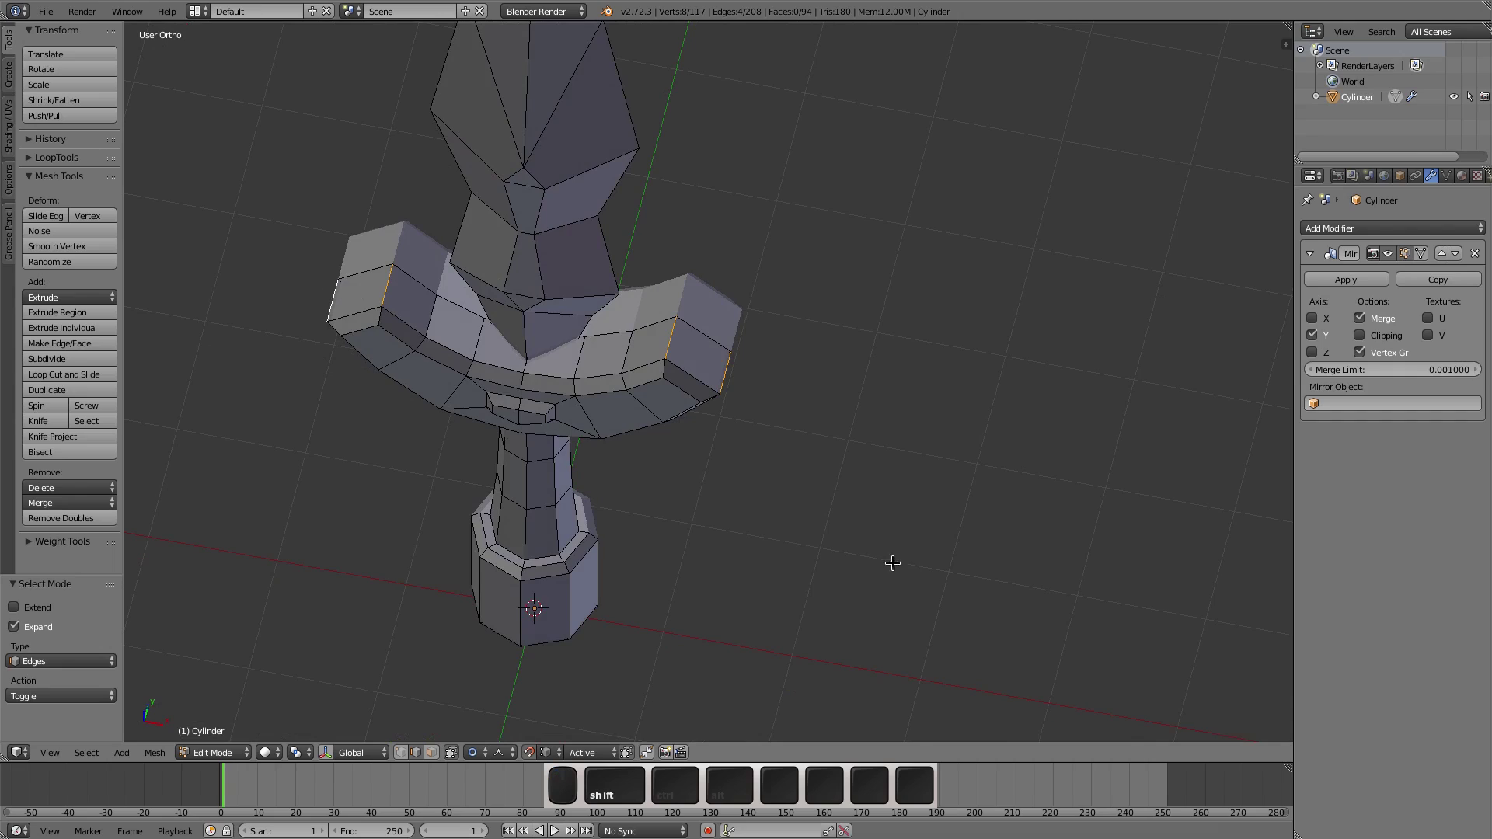
pyautogui.moveTo(893, 563); pyautogui.dragTo(782, 500, button='middle')
pyautogui.press('.')
pyautogui.click(988, 460)
pyautogui.scroll(1, 733, 376)
pyautogui.moveTo(733, 376); pyautogui.dragTo(774, 345, button='middle')
pyautogui.moveTo(876, 409); pyautogui.dragTo(847, 417, button='middle')
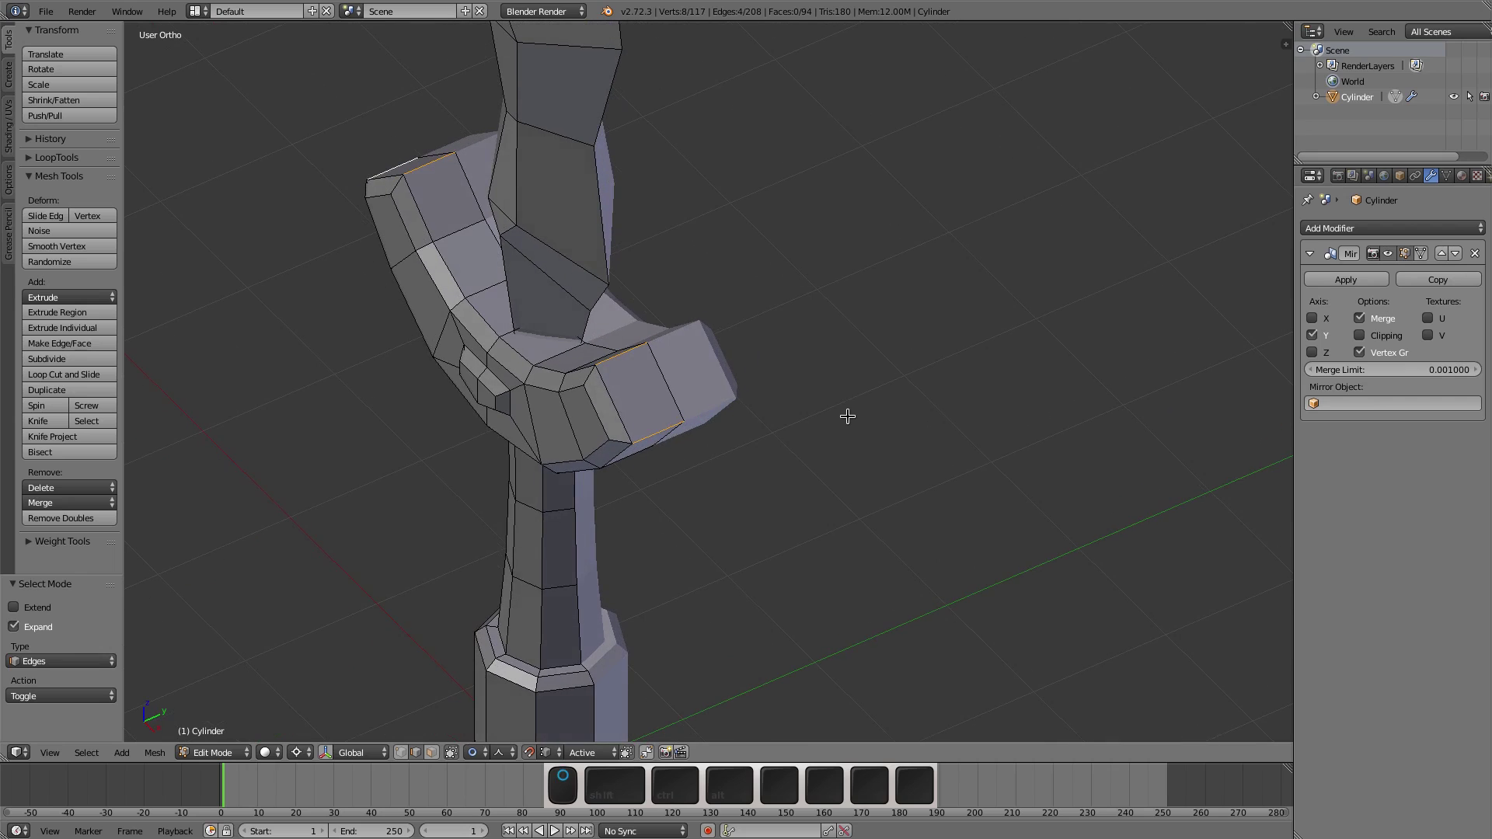
# Step: Scale the guard tip edges along Y to about 0.43 with a proportional size of 1.95, and deselect everything
pyautogui.press('s')
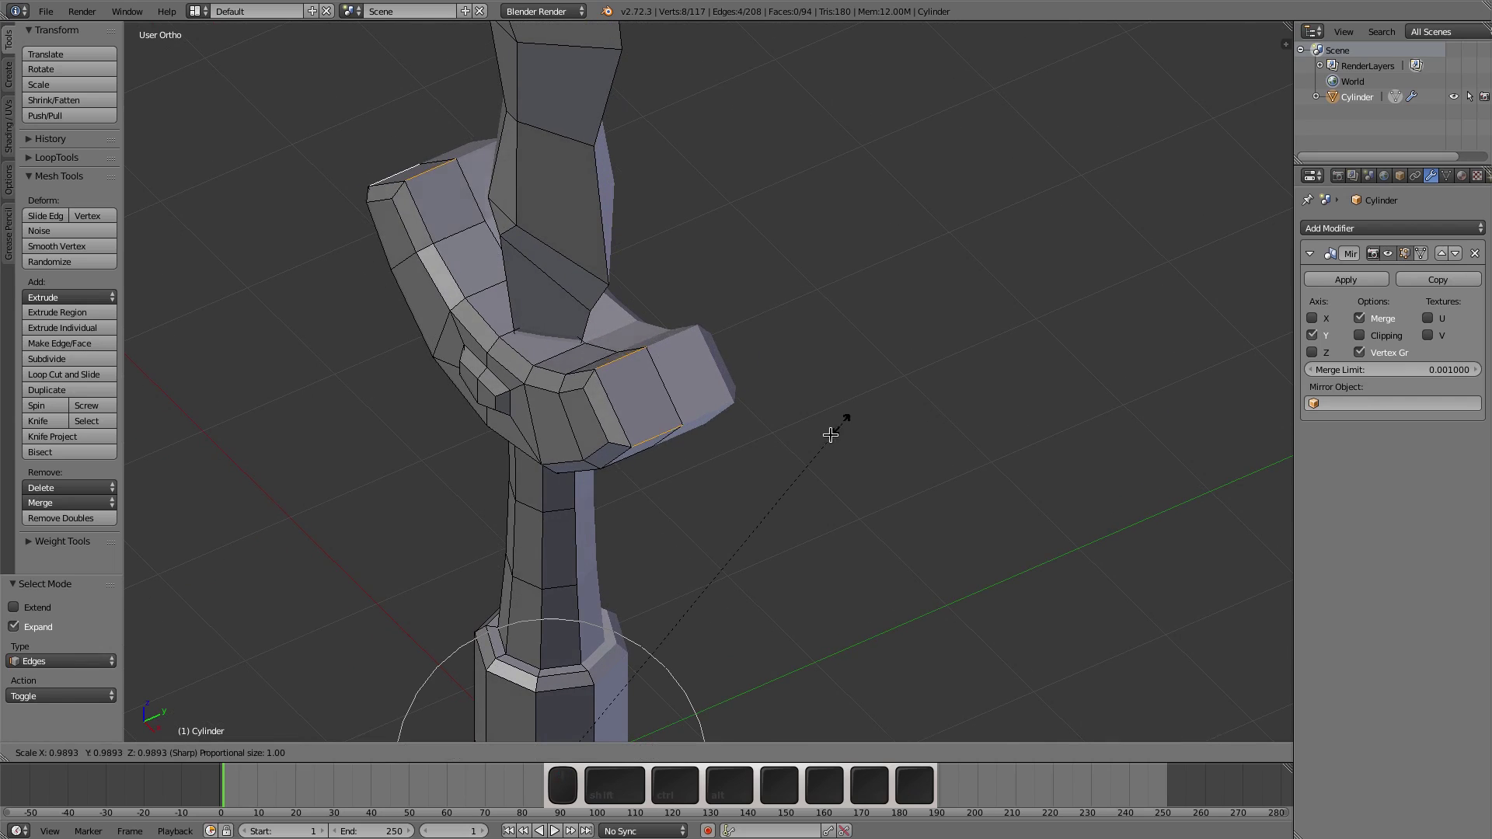
pyautogui.press('y')
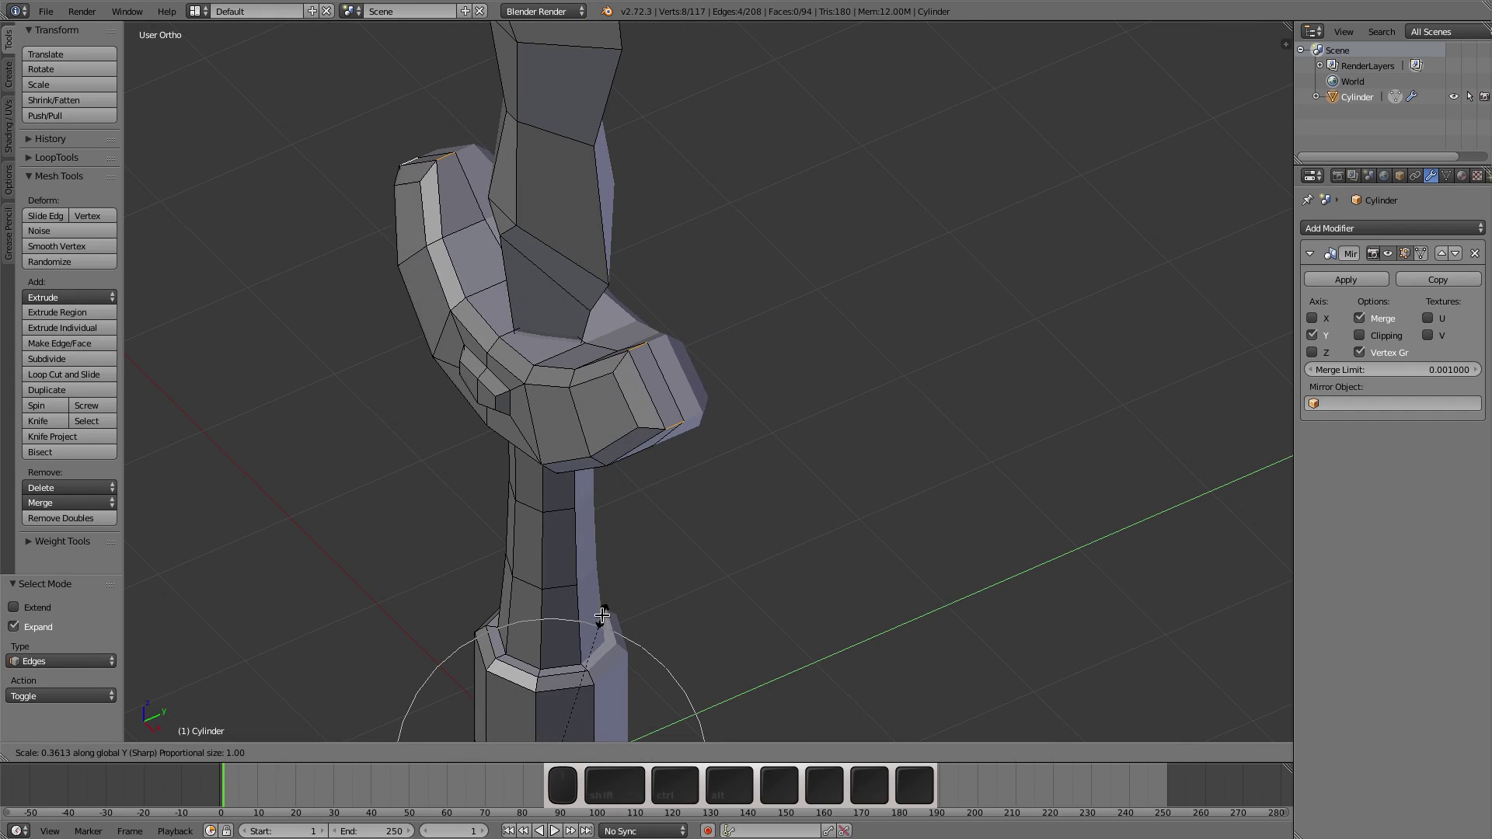
pyautogui.scroll(-4, 634, 600)
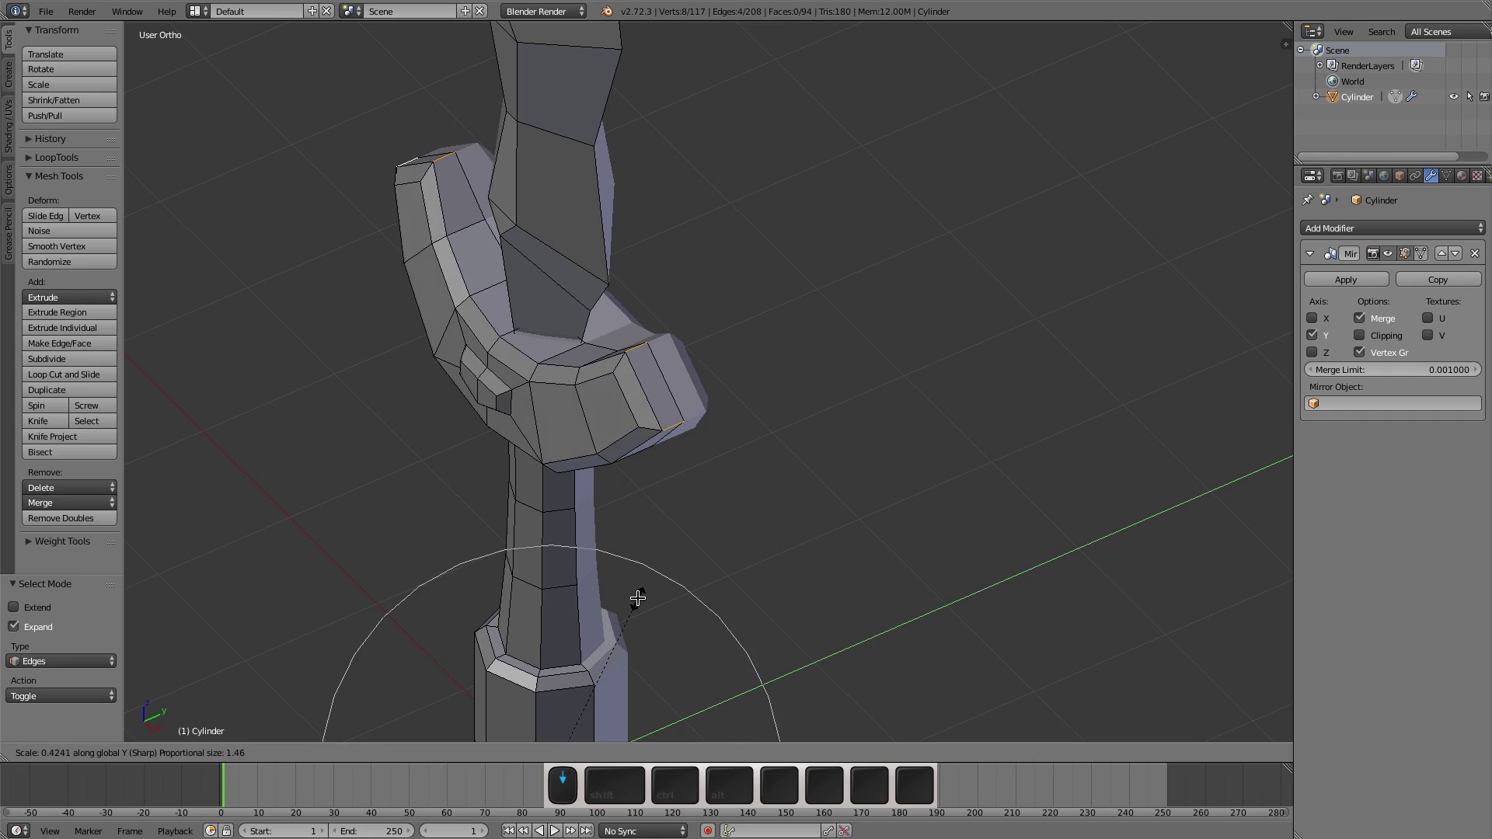
pyautogui.scroll(-2, 638, 598)
pyautogui.scroll(-1, 639, 598)
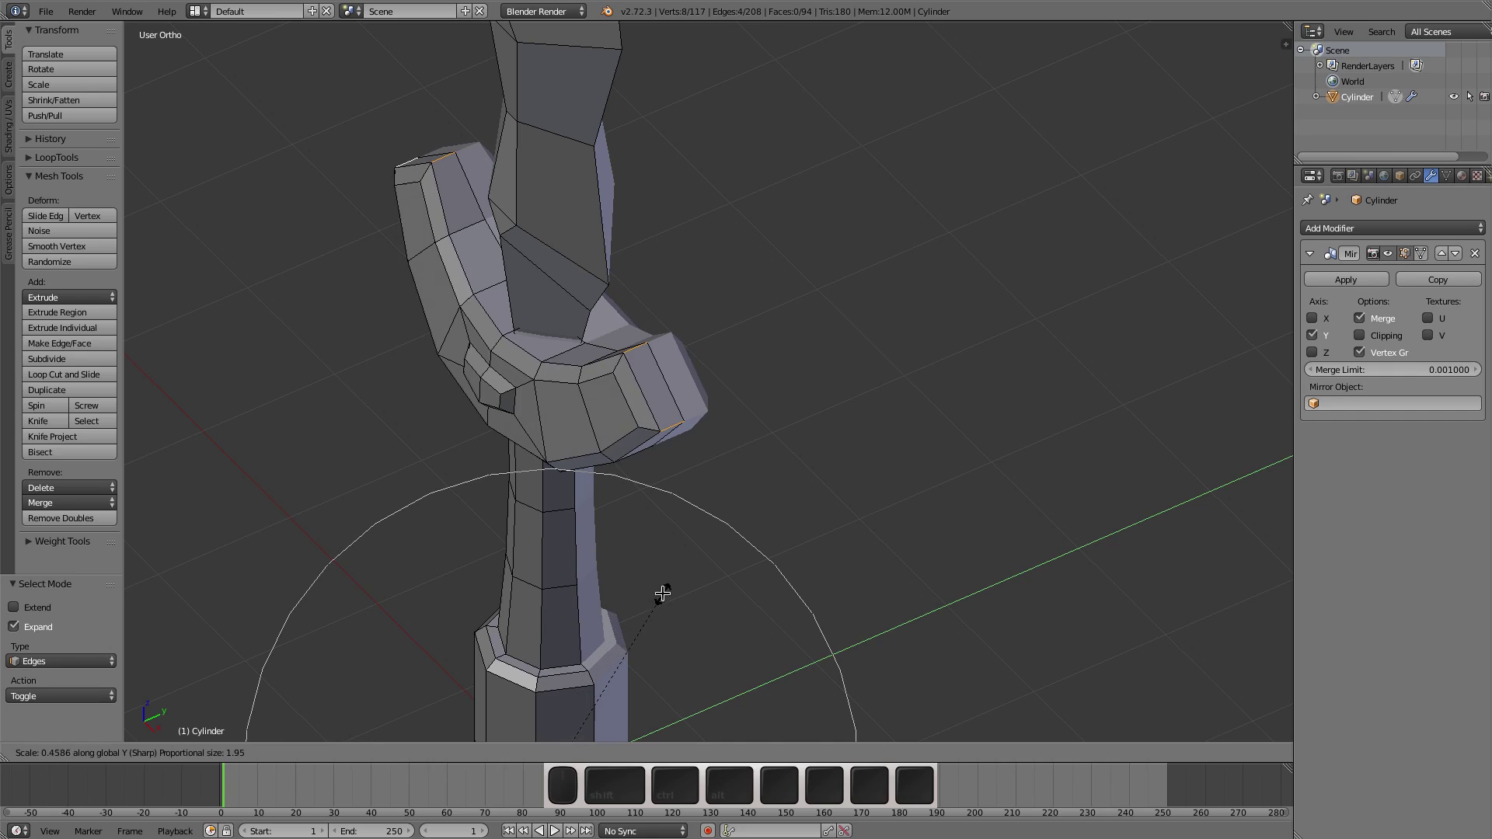
pyautogui.scroll(-1, 652, 605)
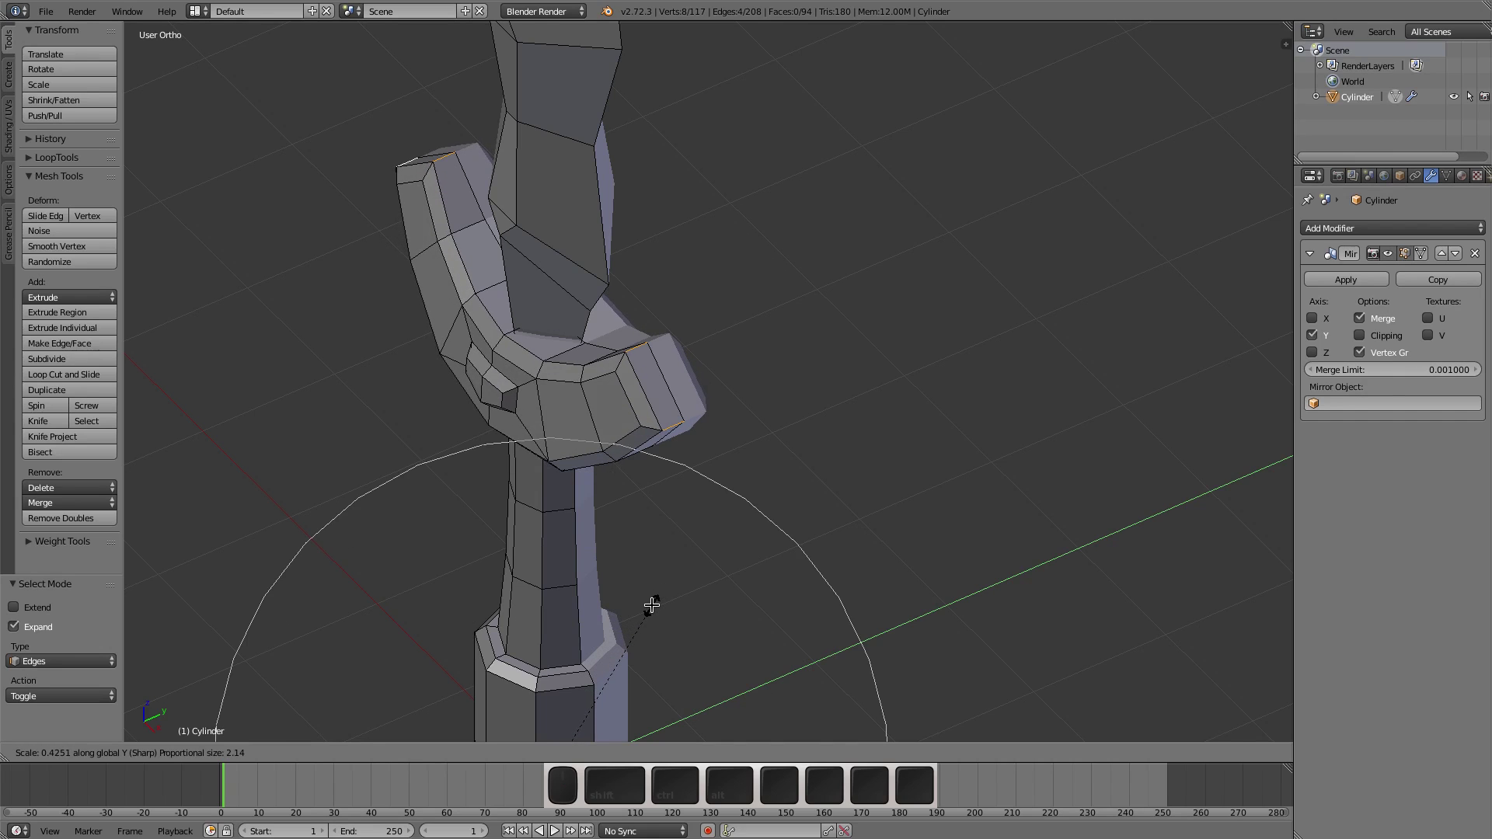
pyautogui.scroll(1, 652, 605)
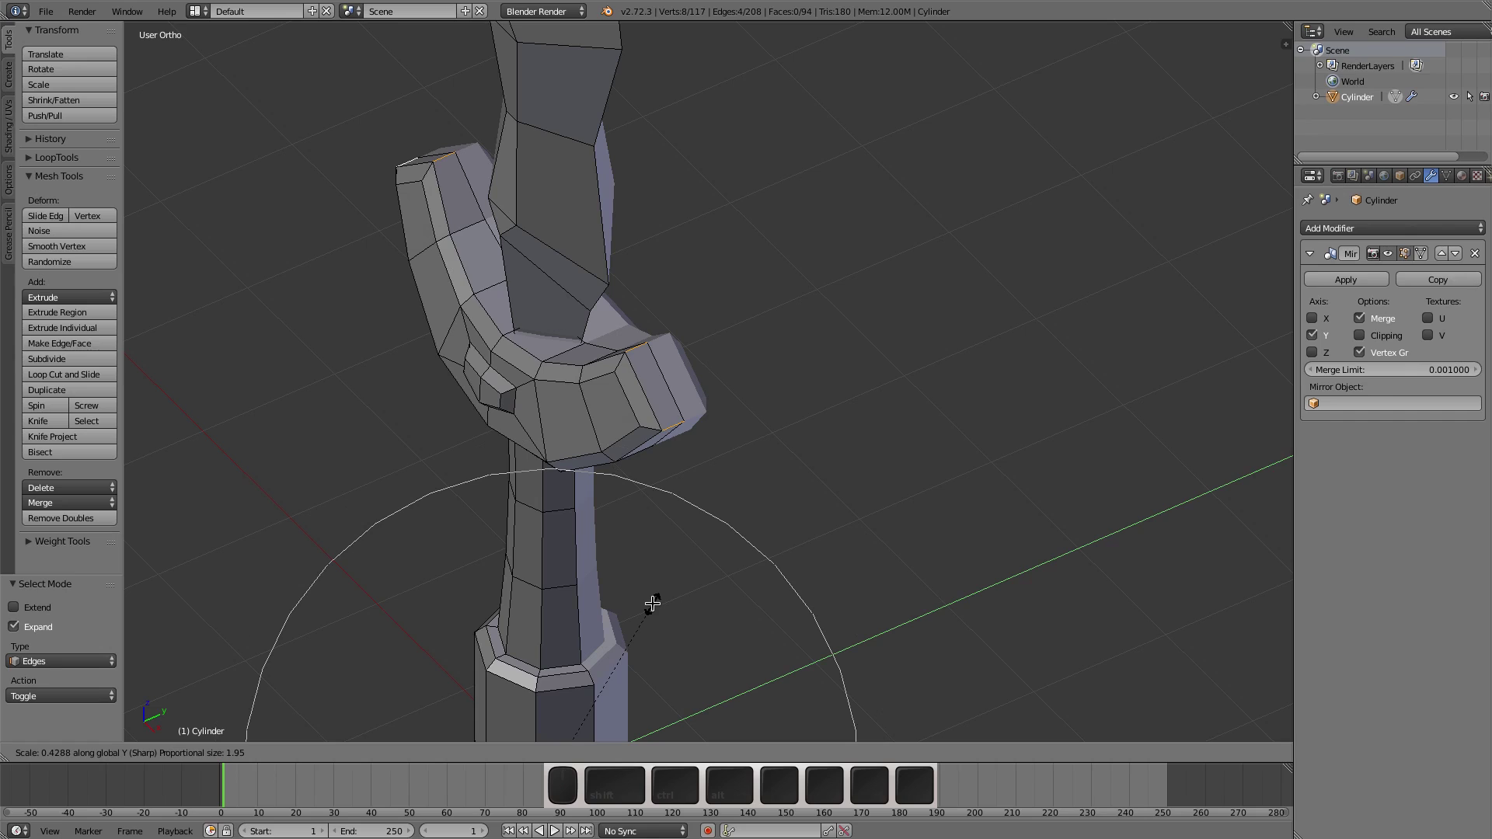
pyautogui.click(652, 603)
pyautogui.moveTo(753, 586); pyautogui.dragTo(783, 555, button='middle')
pyautogui.scroll(-5, 695, 547)
pyautogui.scroll(3, 735, 516)
pyautogui.press('a')
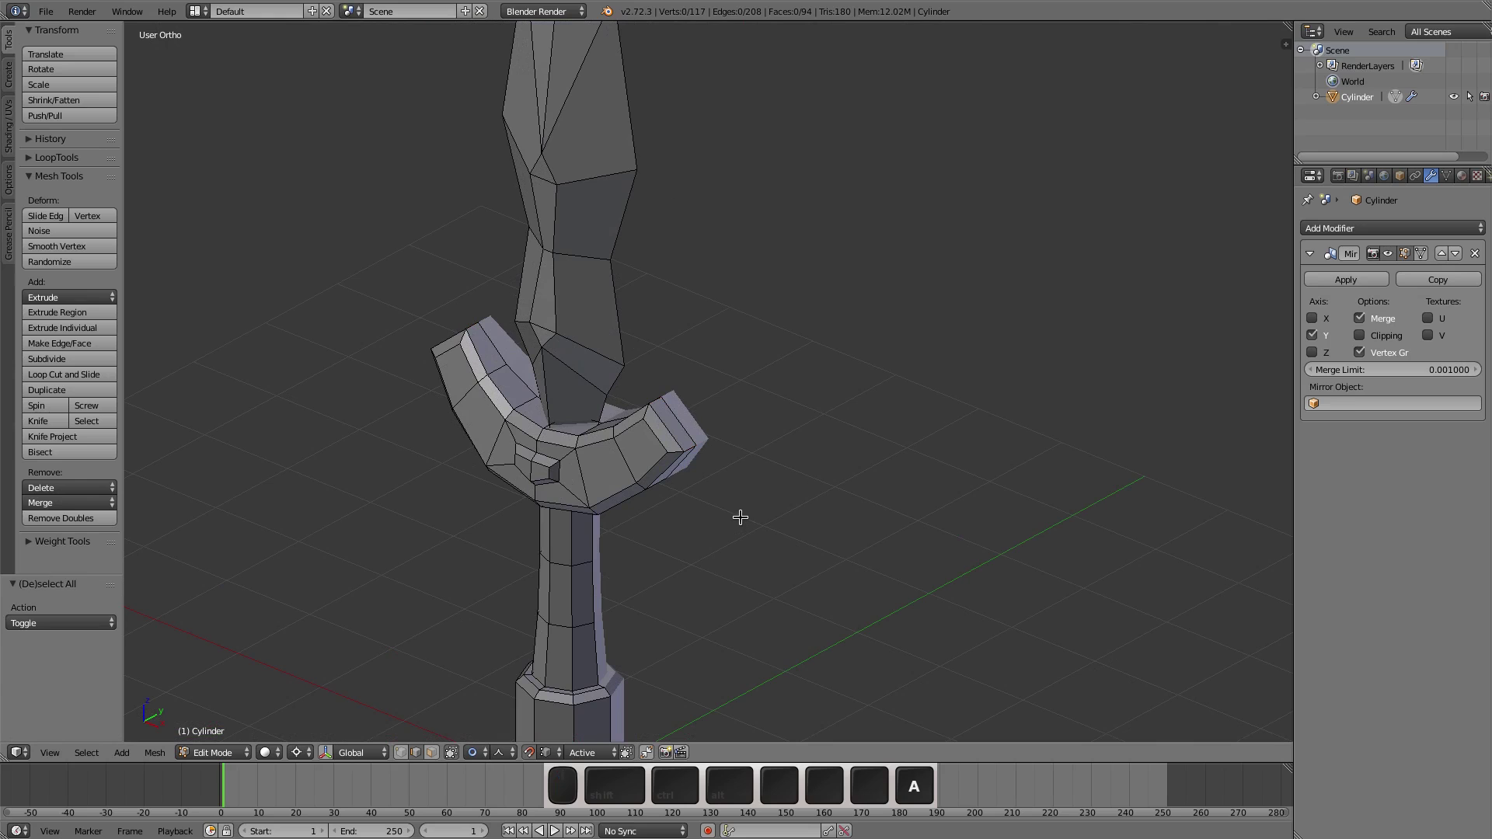
# Step: Turn off the Mirror modifier's edit-mode display and move the handle's top edge loop up 0.144 along Z into the guard
pyautogui.moveTo(773, 435); pyautogui.dragTo(836, 454, button='middle')
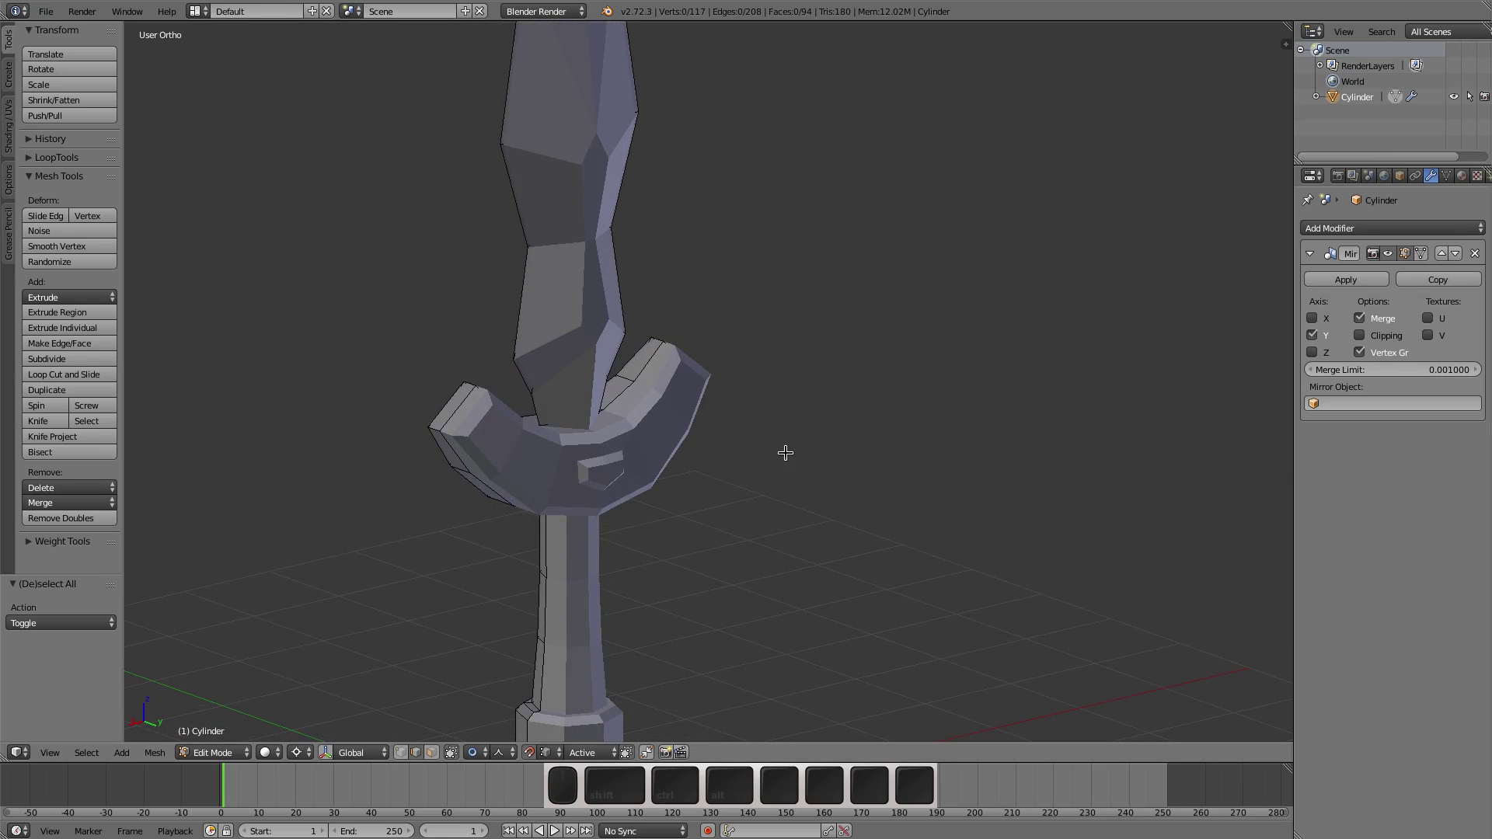
pyautogui.click(1405, 254)
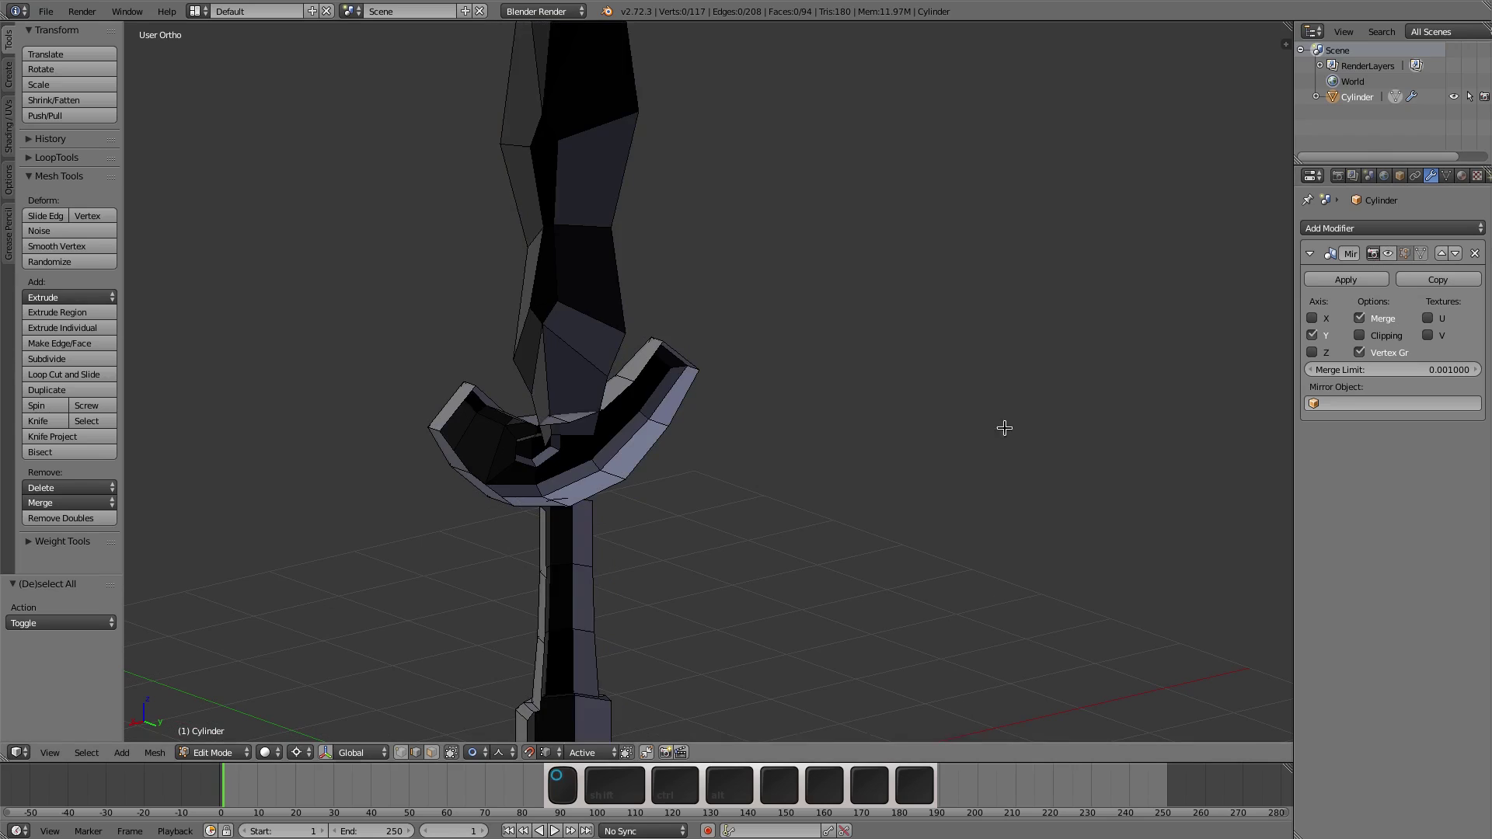
pyautogui.keyDown('shift'); pyautogui.moveTo(626, 559); pyautogui.dragTo(635, 409, button='middle'); pyautogui.keyUp('shift')
pyautogui.scroll(3, 593, 408)
pyautogui.keyDown('alt'); pyautogui.rightClick(572, 383); pyautogui.keyUp('alt')
pyautogui.keyDown('alt'); pyautogui.rightClick(575, 370); pyautogui.keyUp('alt')
pyautogui.scroll(2, 641, 412)
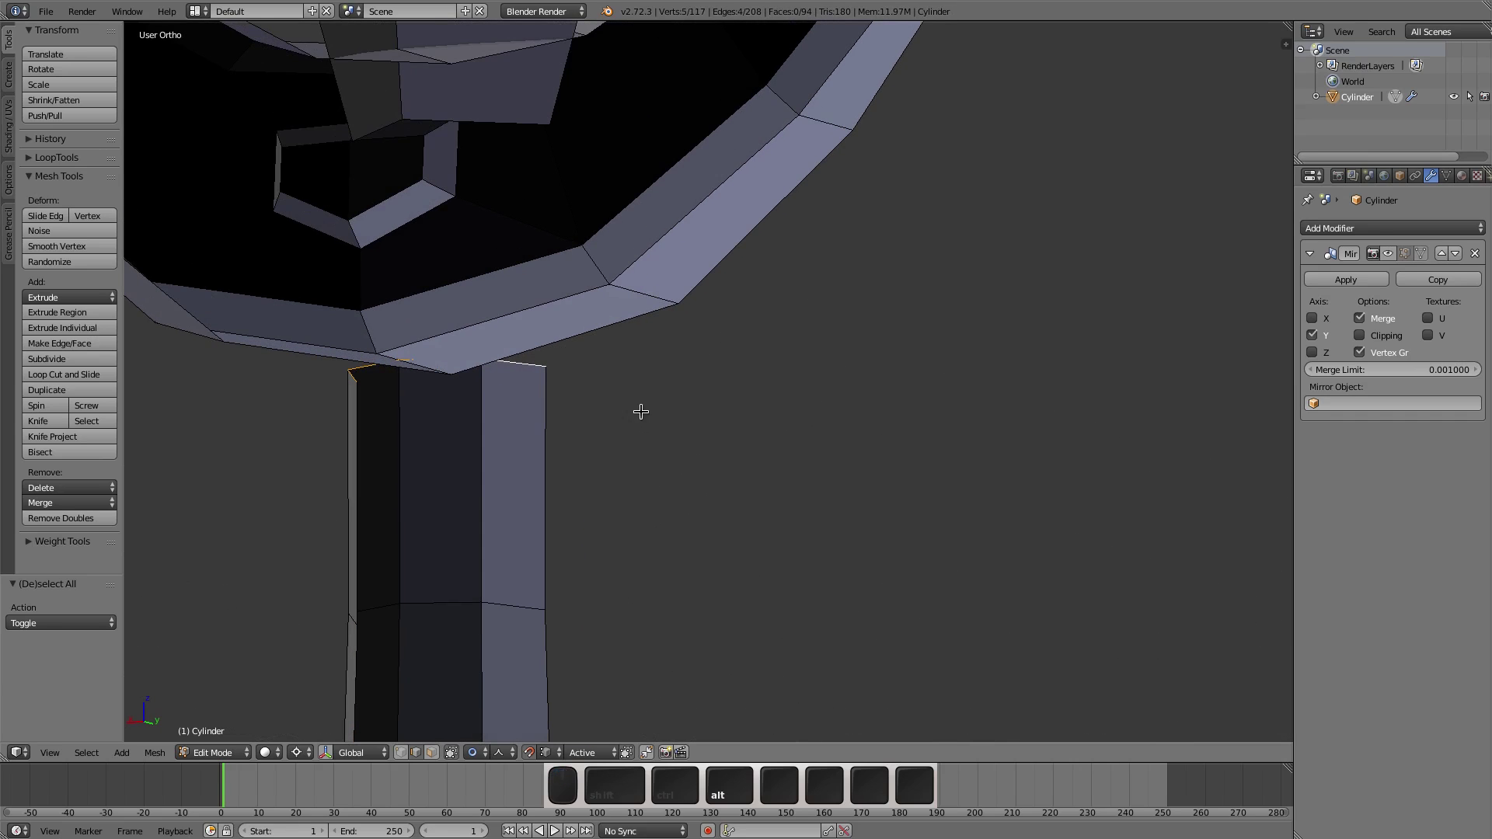
pyautogui.press('z')
pyautogui.click(654, 359)
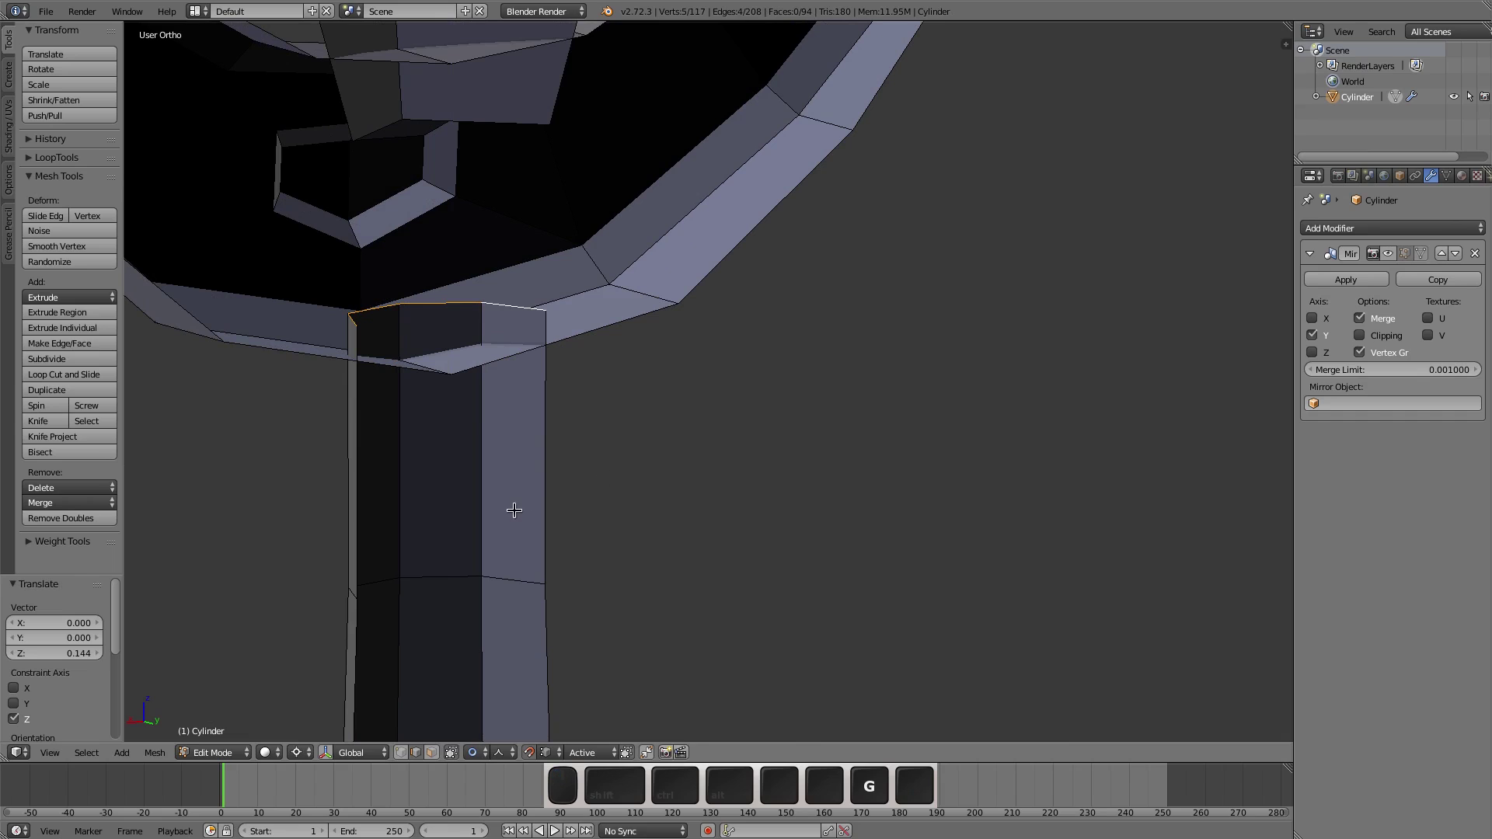
# Step: Select the whole linked handle and cut its intersection with the guard using the Intersect face operation
pyautogui.press('l')
pyautogui.moveTo(544, 516); pyautogui.dragTo(693, 369, button='middle')
pyautogui.hotkey('ctrl', 'f')
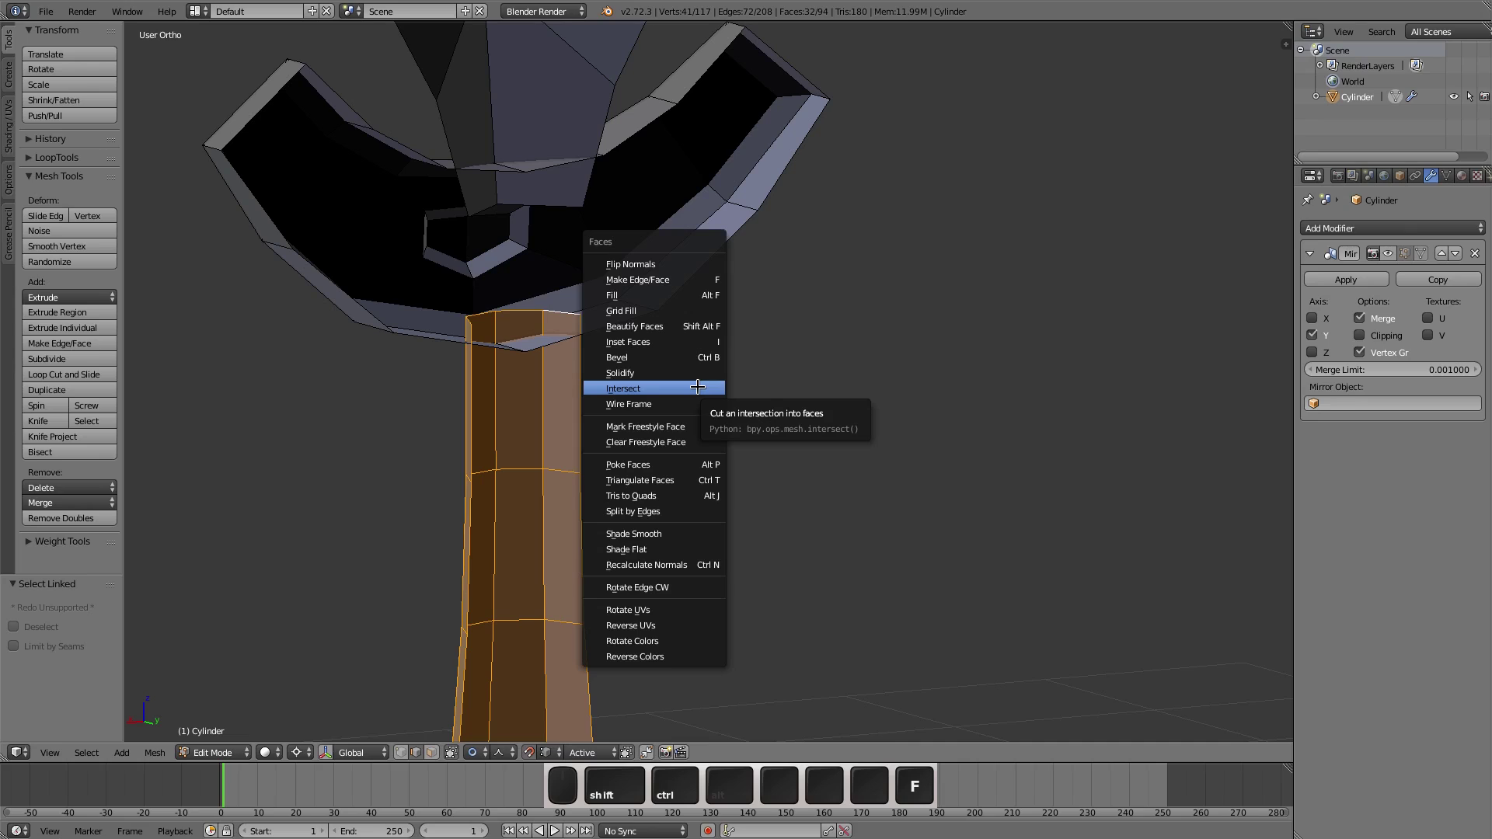
pyautogui.click(652, 388)
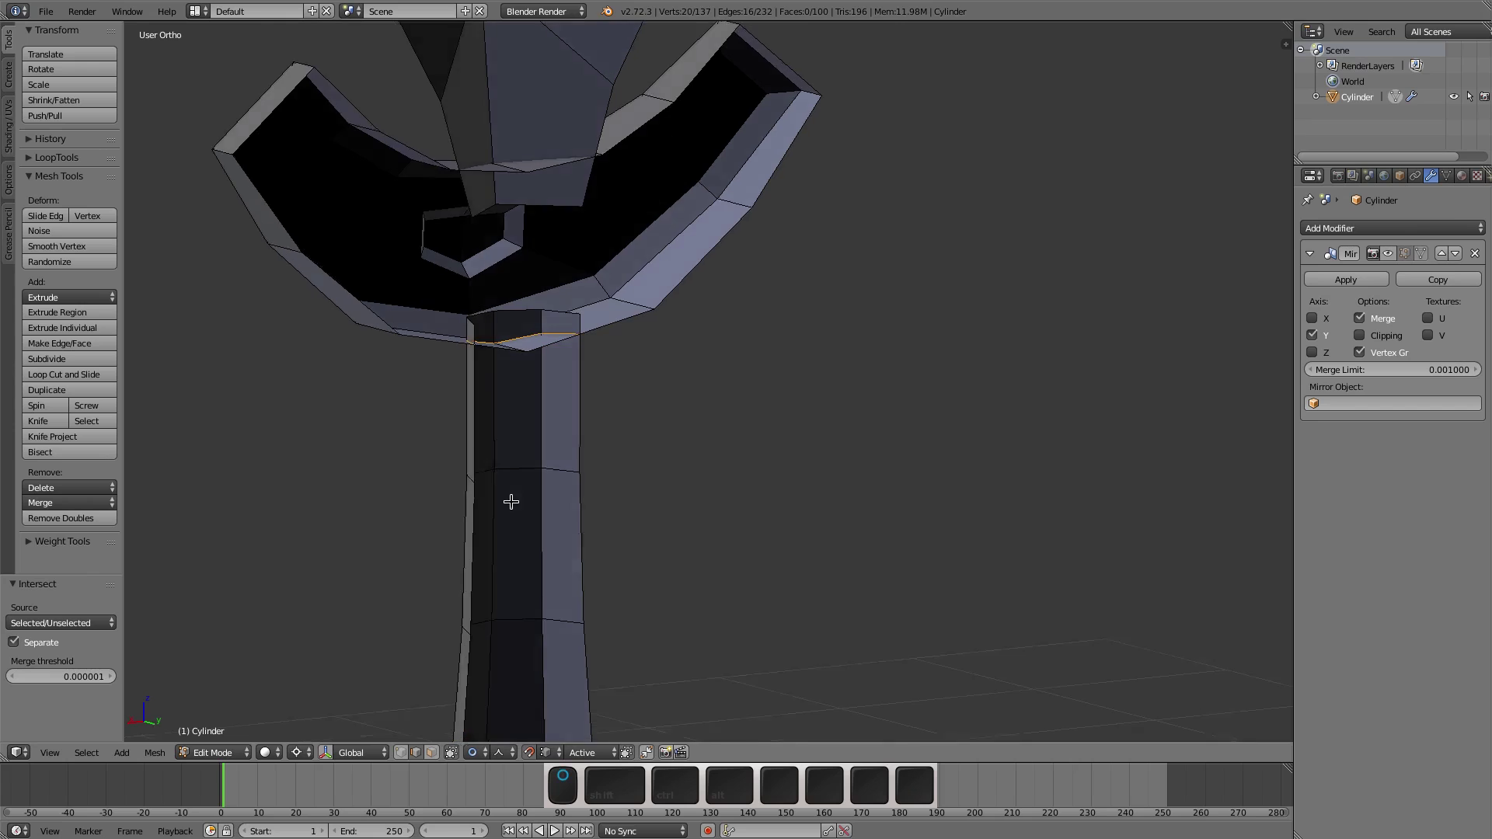
pyautogui.moveTo(510, 500); pyautogui.dragTo(520, 538, button='middle')
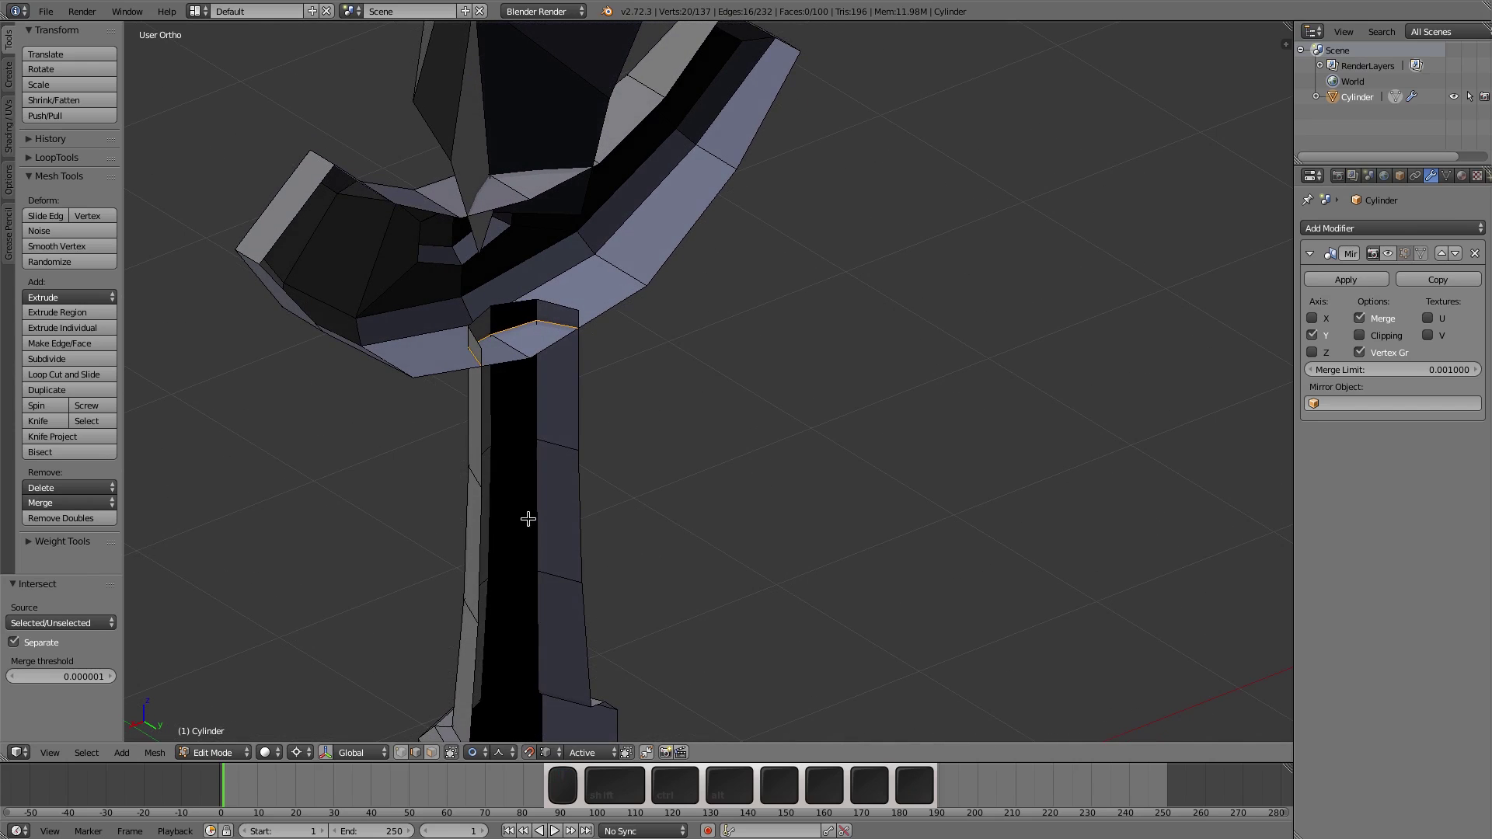
# Step: Hide the linked handle geometry below the guard to expose the leftover pieces of the intersection
pyautogui.press('l')
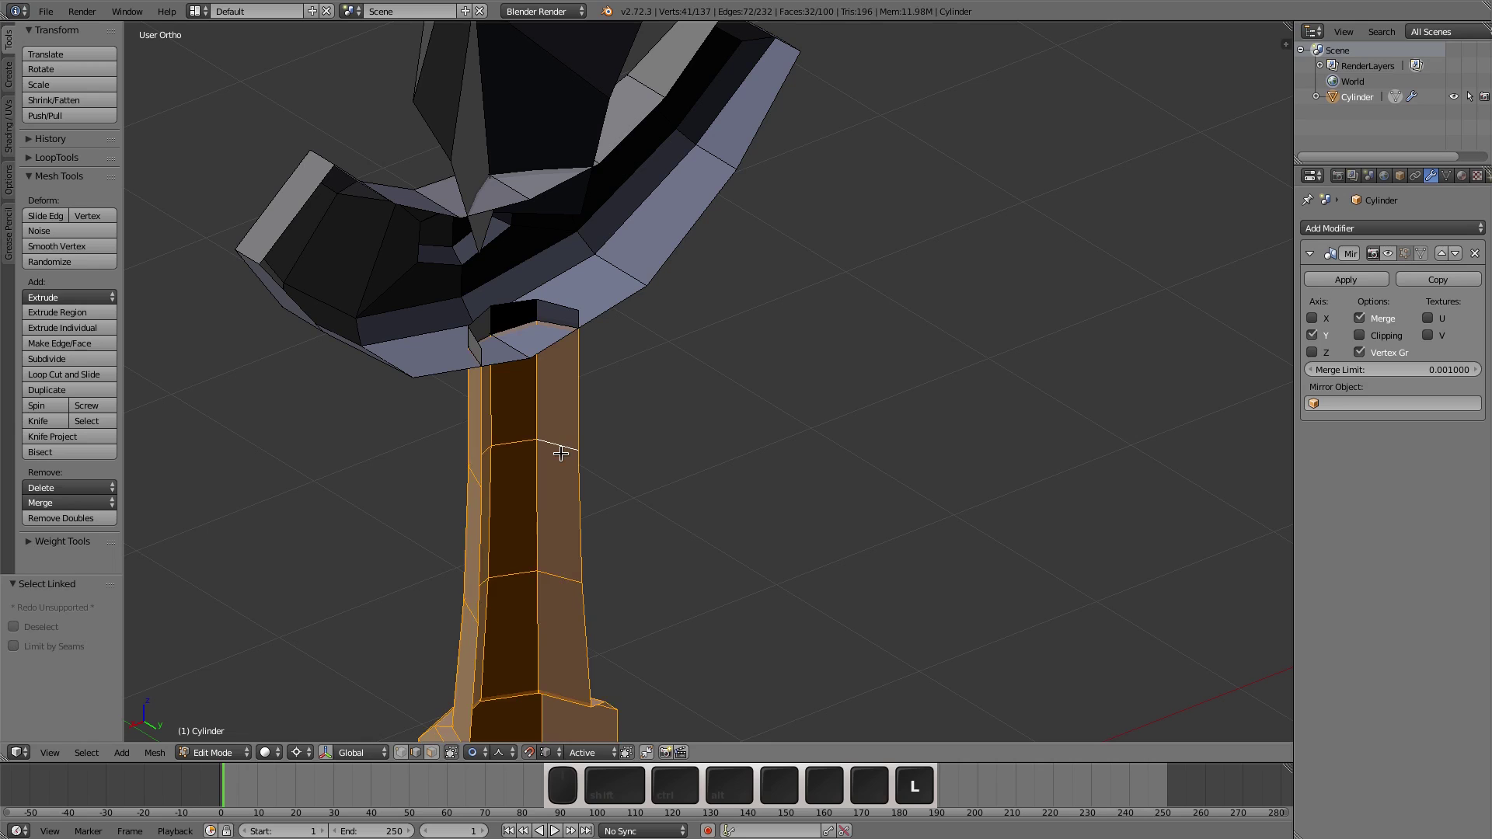
pyautogui.press('h')
pyautogui.moveTo(586, 486); pyautogui.dragTo(523, 357, button='middle')
pyautogui.scroll(4, 523, 357)
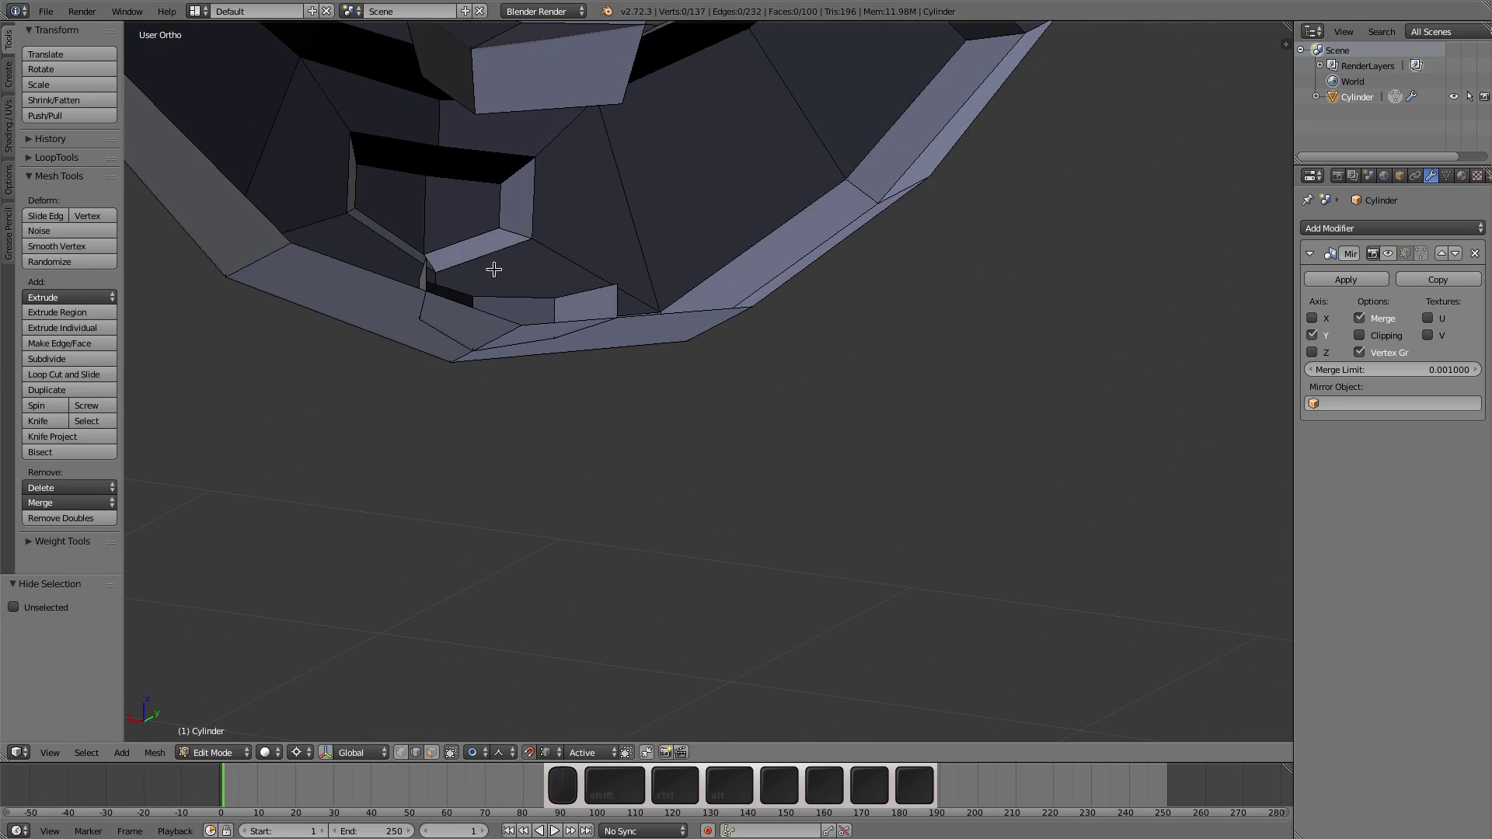
pyautogui.moveTo(494, 270); pyautogui.dragTo(477, 327, button='middle')
pyautogui.moveTo(477, 427); pyautogui.dragTo(459, 311, button='middle')
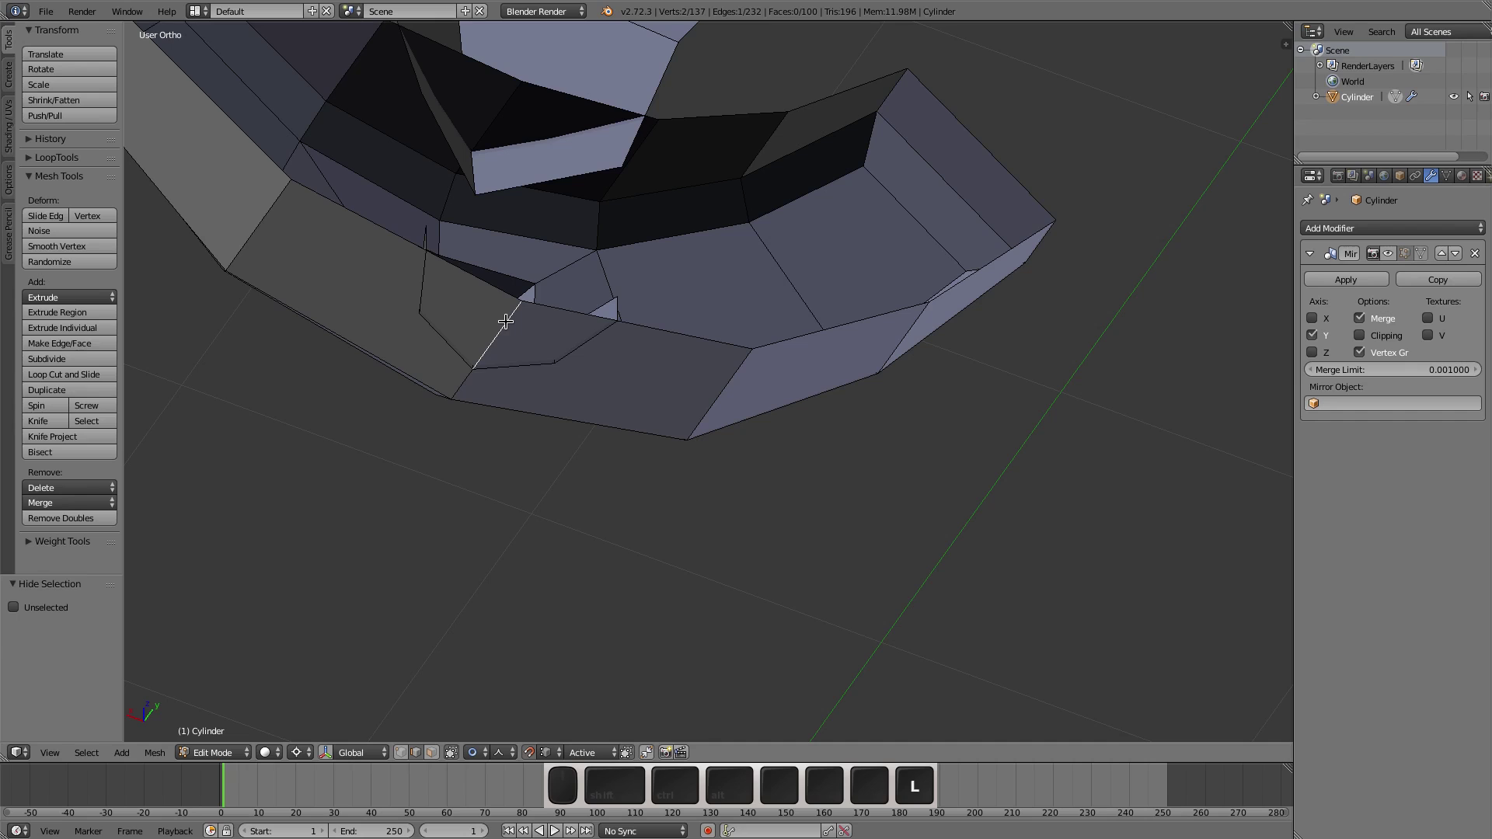
# Step: Delete the vertices of the cut-off handle and guard pieces at the joint, and reveal the hidden handle
pyautogui.press('l')
pyautogui.moveTo(505, 321); pyautogui.dragTo(605, 526, button='middle')
pyautogui.press('l')
pyautogui.press('x')
pyautogui.click(571, 300)
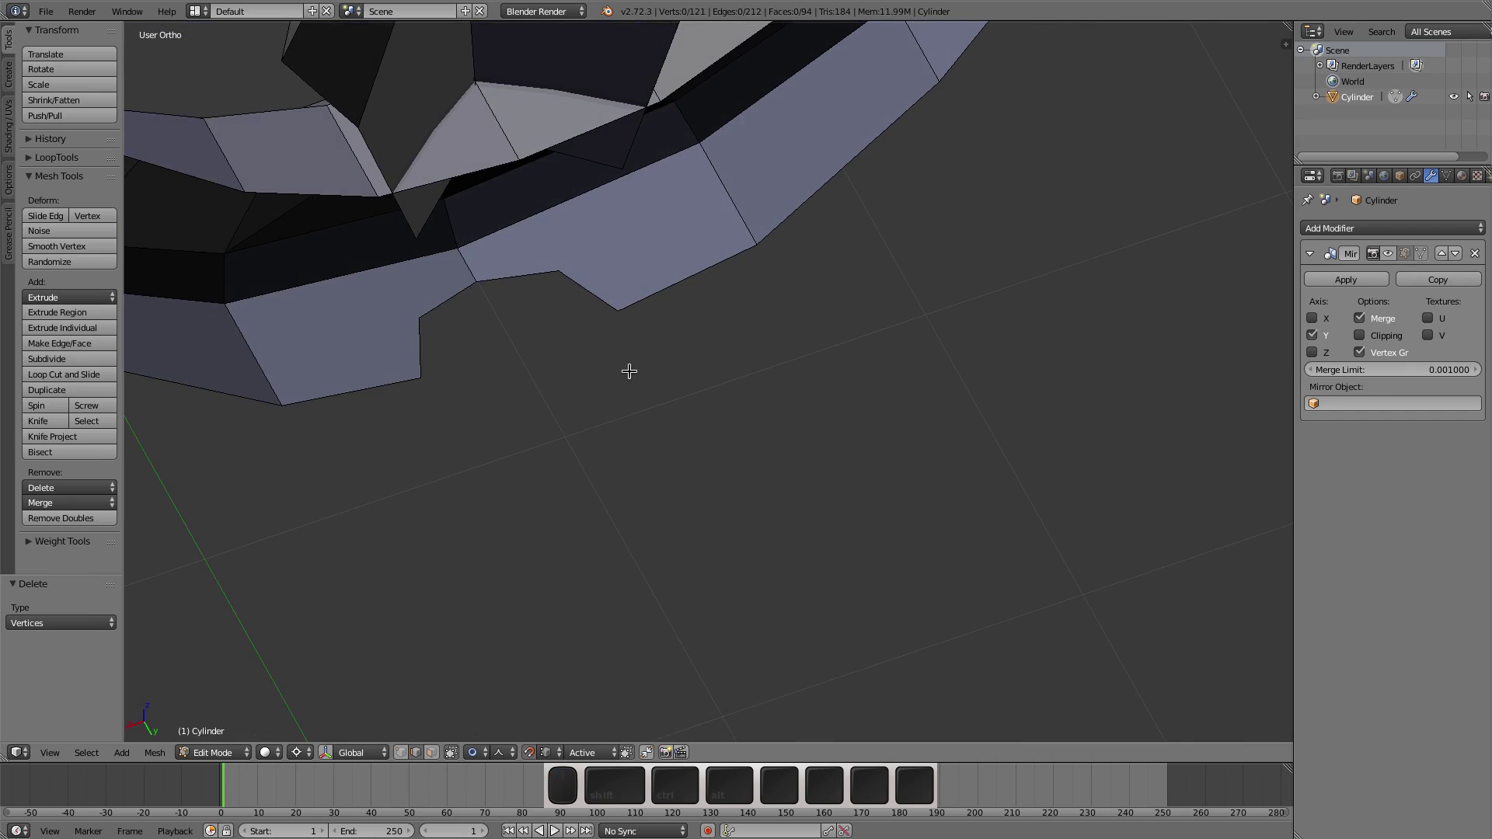
pyautogui.hotkey('alt', 'h')
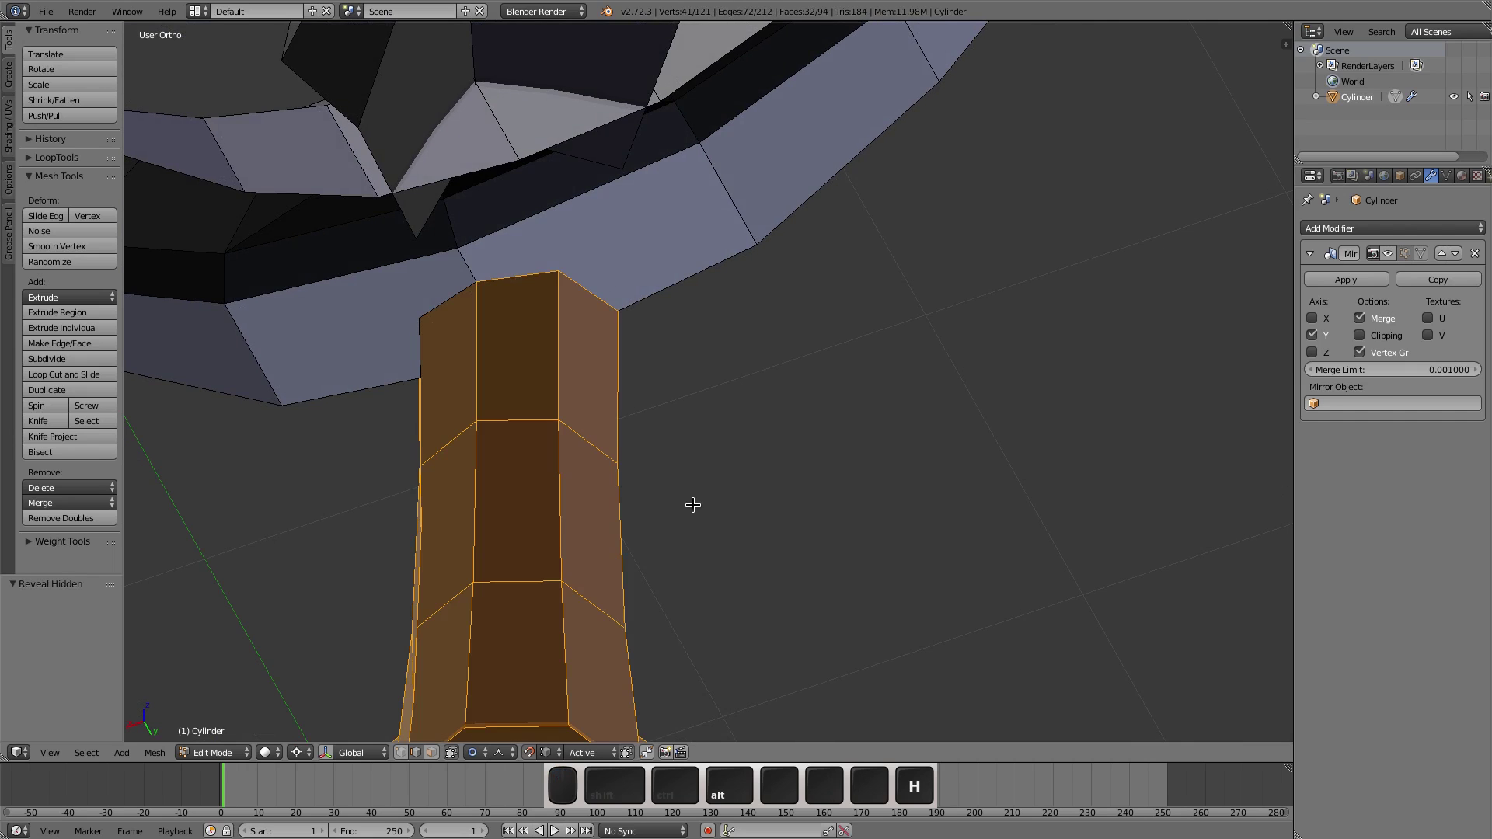
# Step: Select the handle and guard together and remove doubles to weld the joint between them
pyautogui.moveTo(665, 498); pyautogui.dragTo(660, 325, button='middle')
pyautogui.press('l')
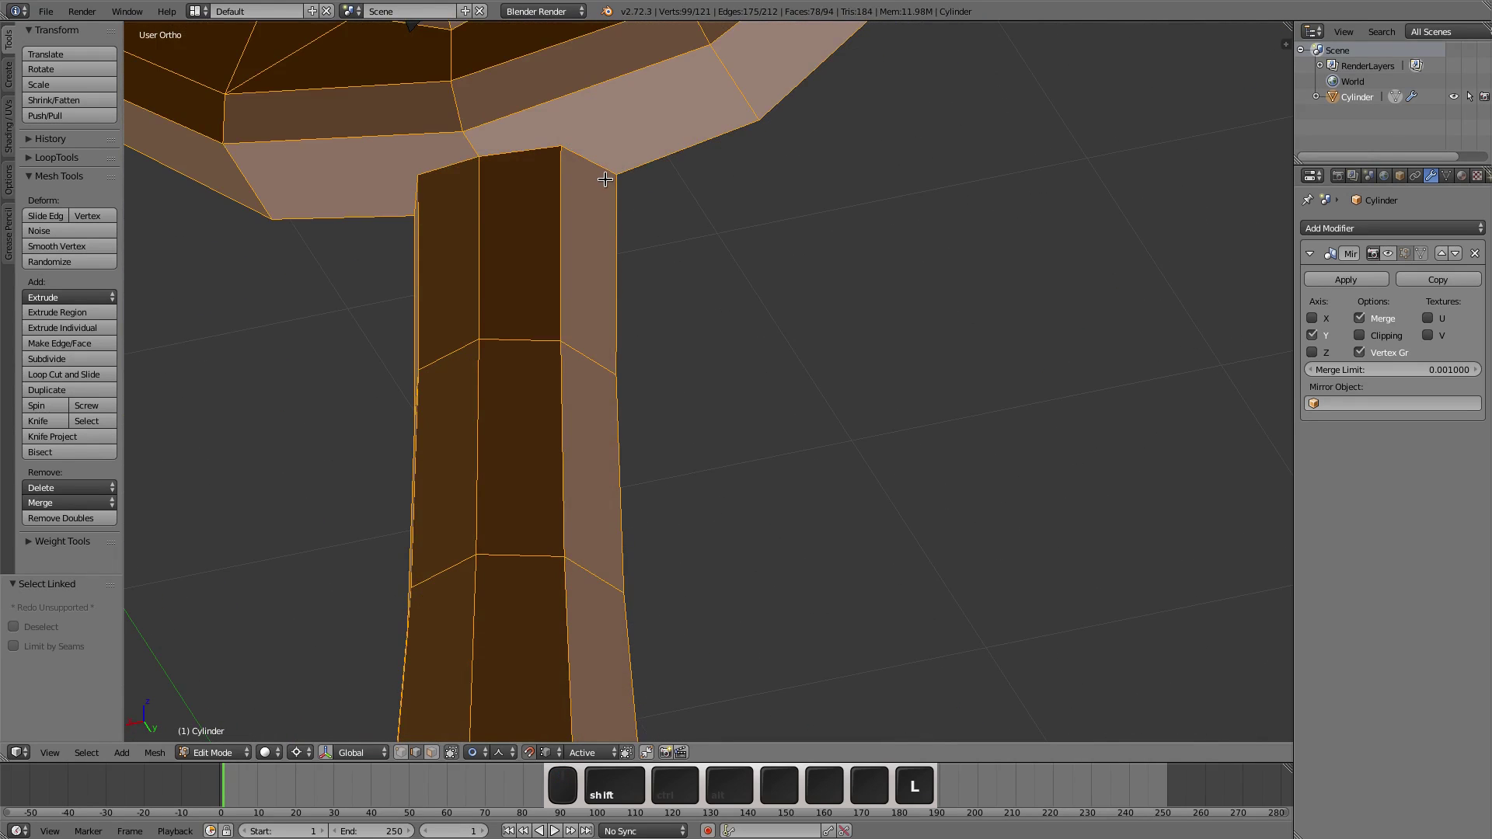
pyautogui.keyDown('shift'); pyautogui.moveTo(696, 146); pyautogui.dragTo(721, 370, button='middle'); pyautogui.keyUp('shift')
pyautogui.press('w')
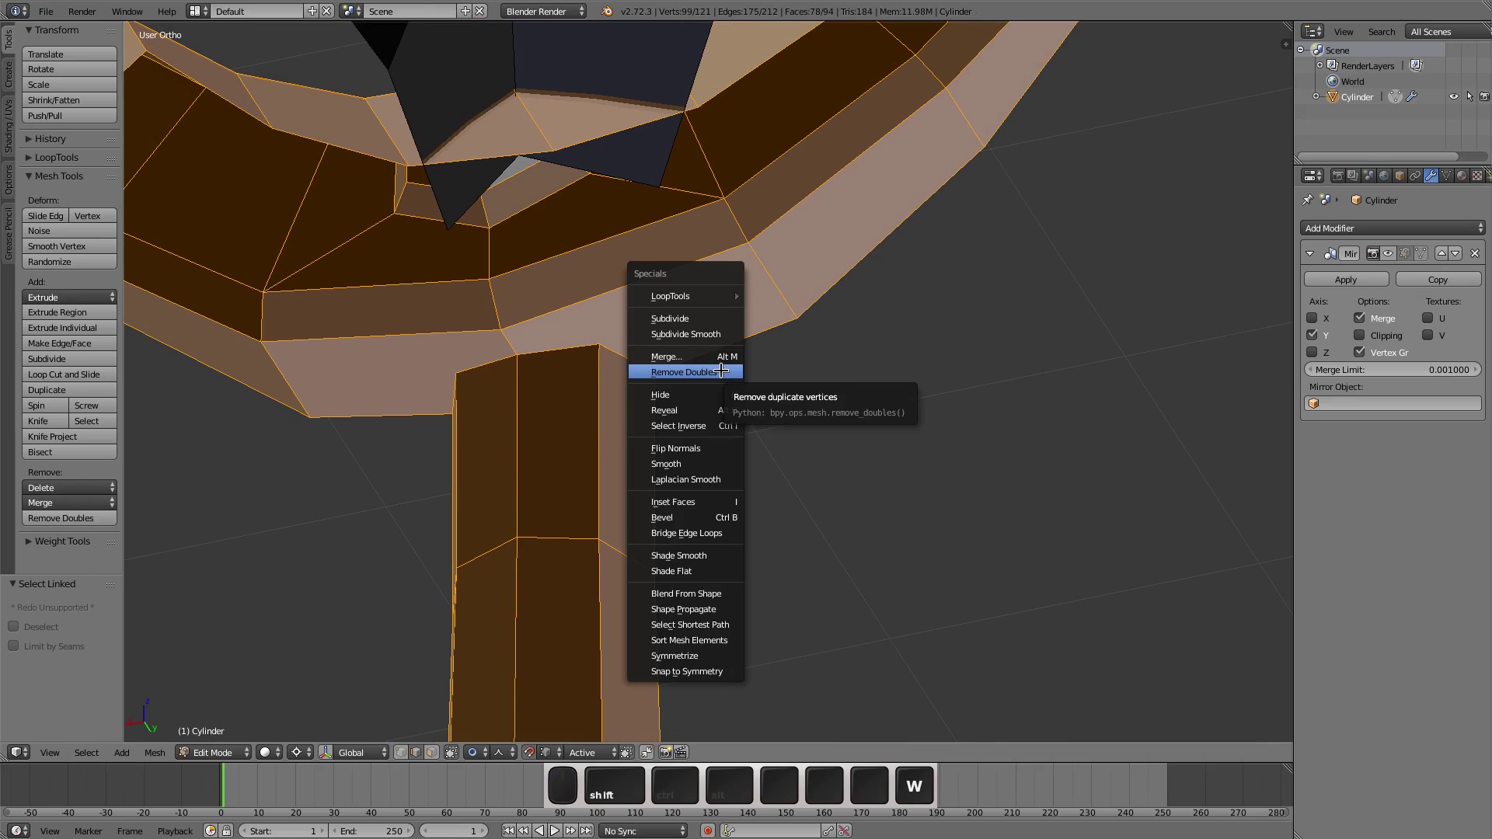
pyautogui.click(721, 374)
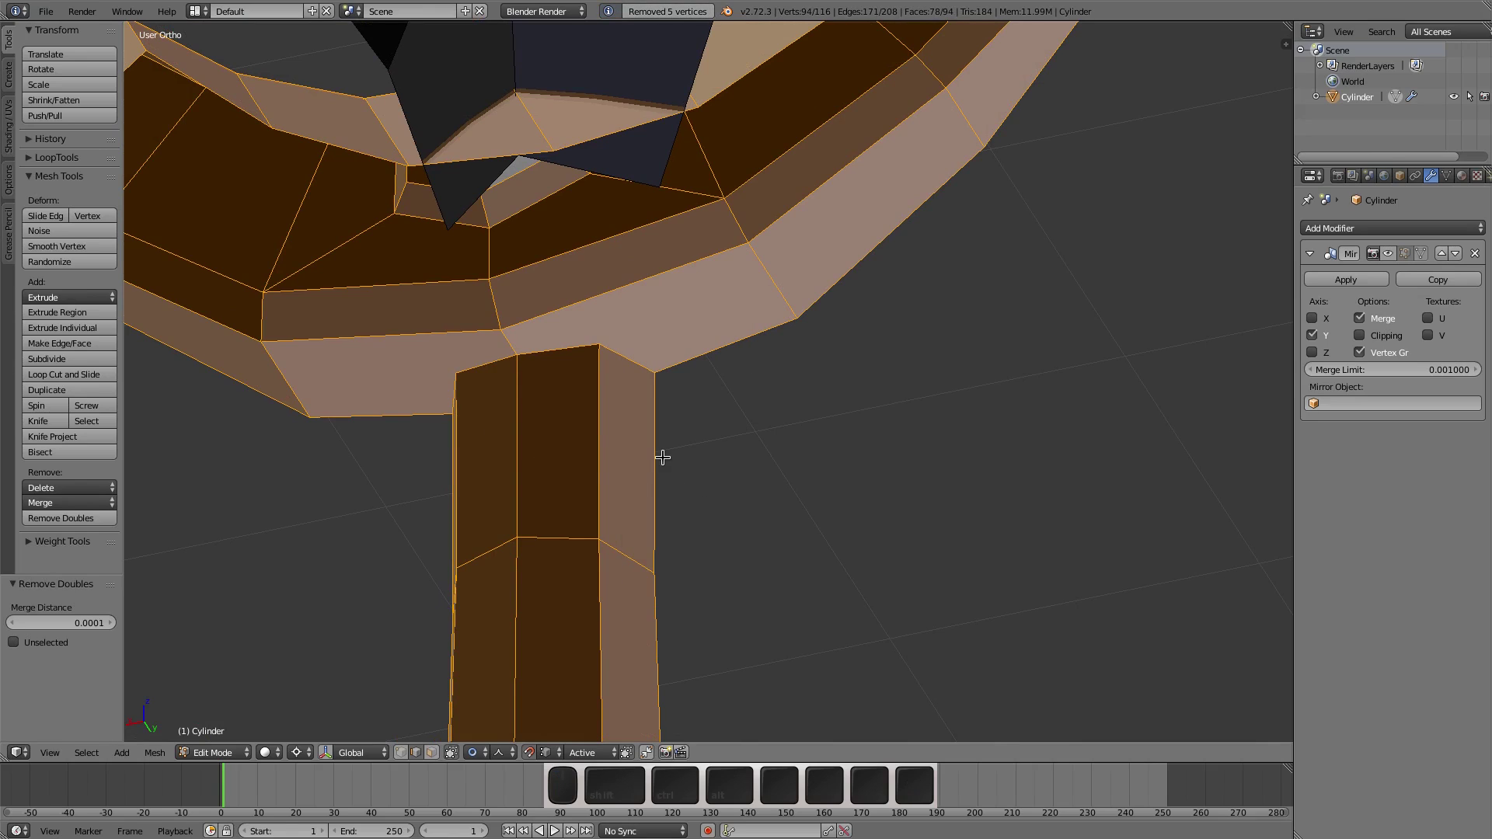
# Step: In vertex select mode, connect a handle-top corner to the nearby guard edge vertex on each side, and deselect everything
pyautogui.hotkey('ctrl', 'Tab')
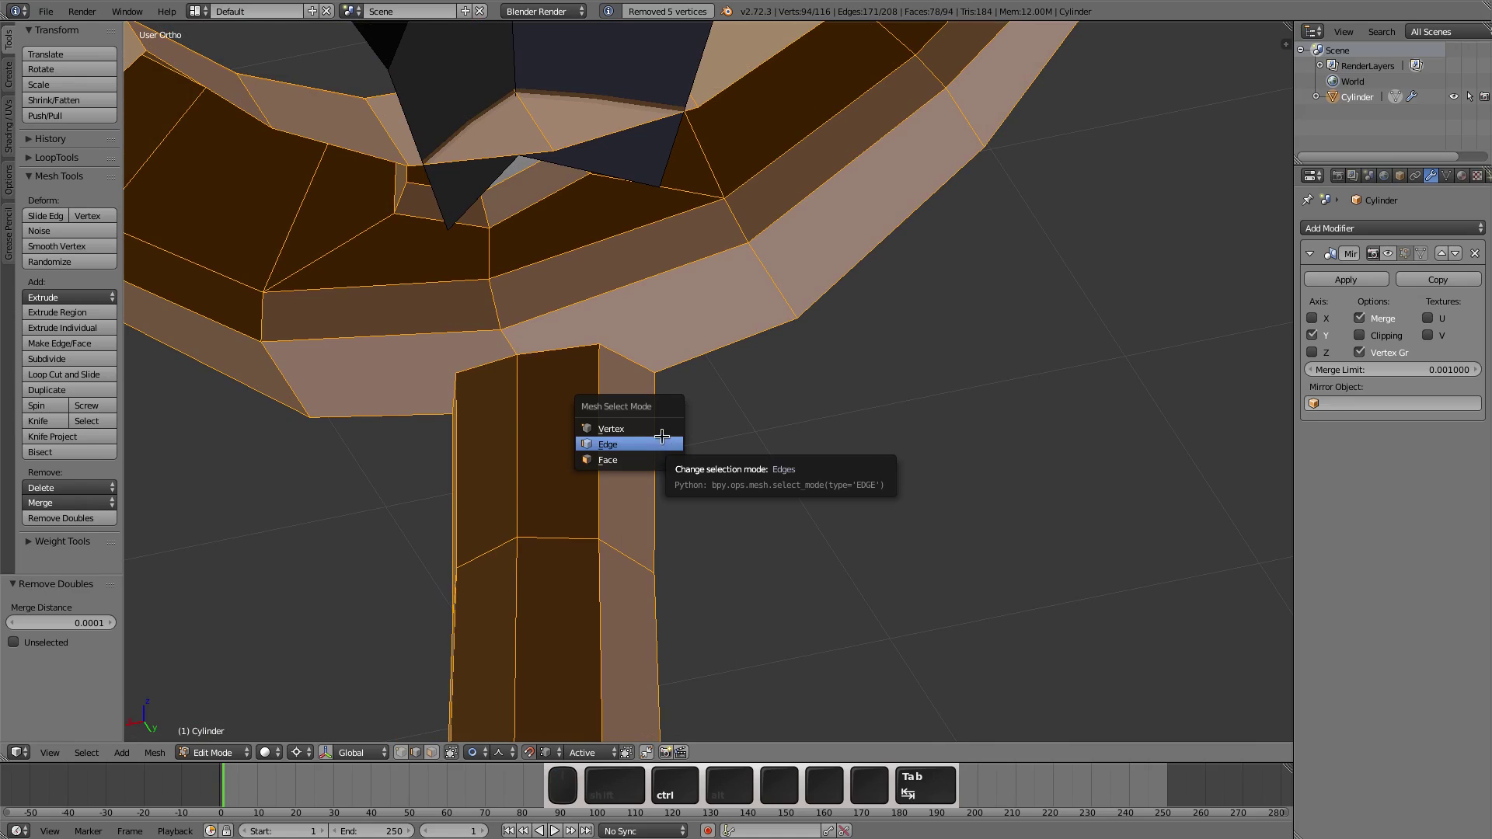
pyautogui.click(610, 428)
pyautogui.rightClick(605, 344)
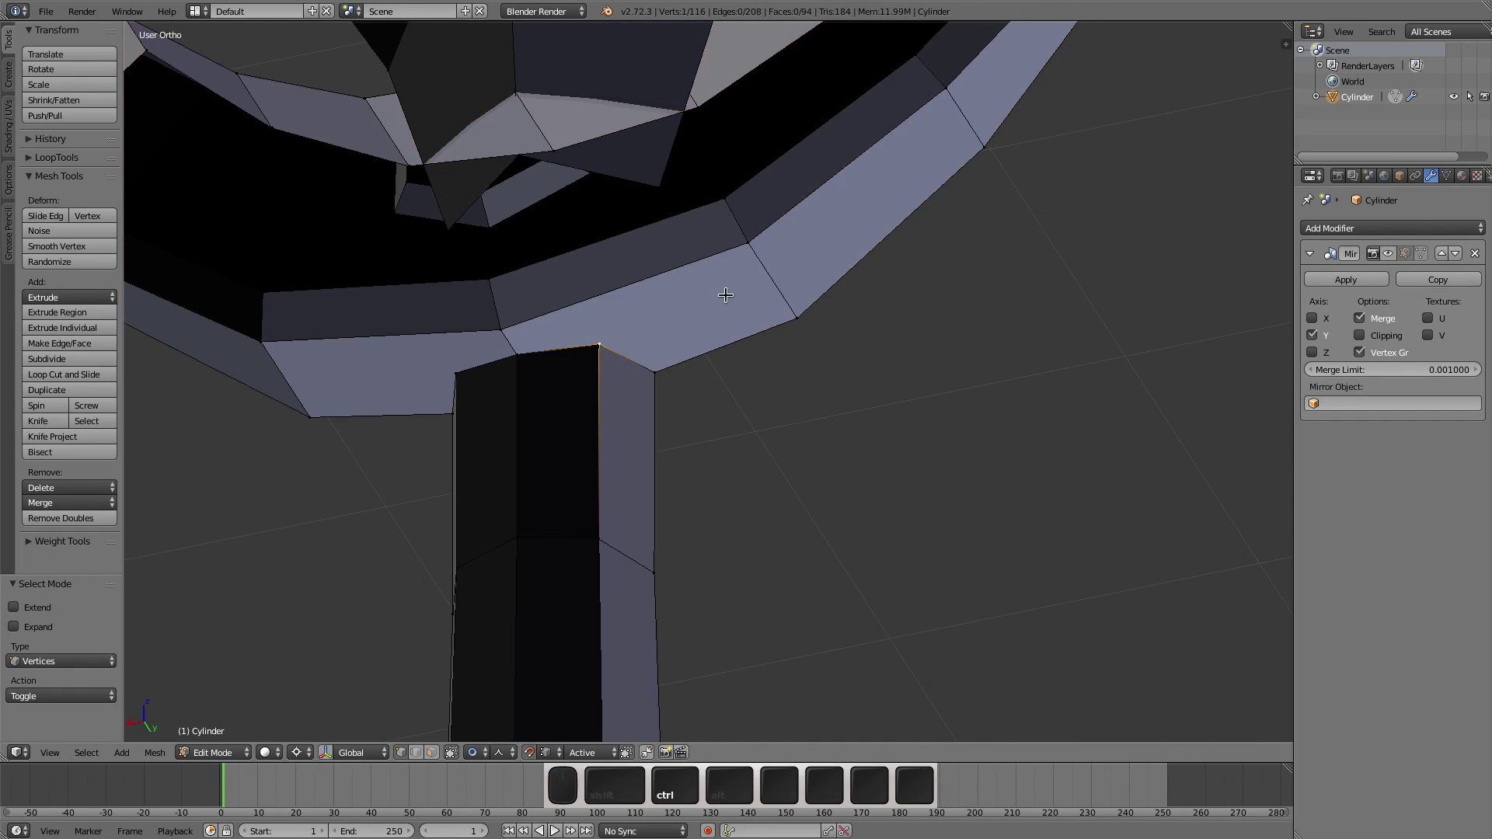
pyautogui.keyDown('shift'); pyautogui.rightClick(739, 258); pyautogui.keyUp('shift')
pyautogui.press('j')
pyautogui.rightClick(456, 373)
pyautogui.keyDown('shift'); pyautogui.rightClick(262, 341); pyautogui.keyUp('shift')
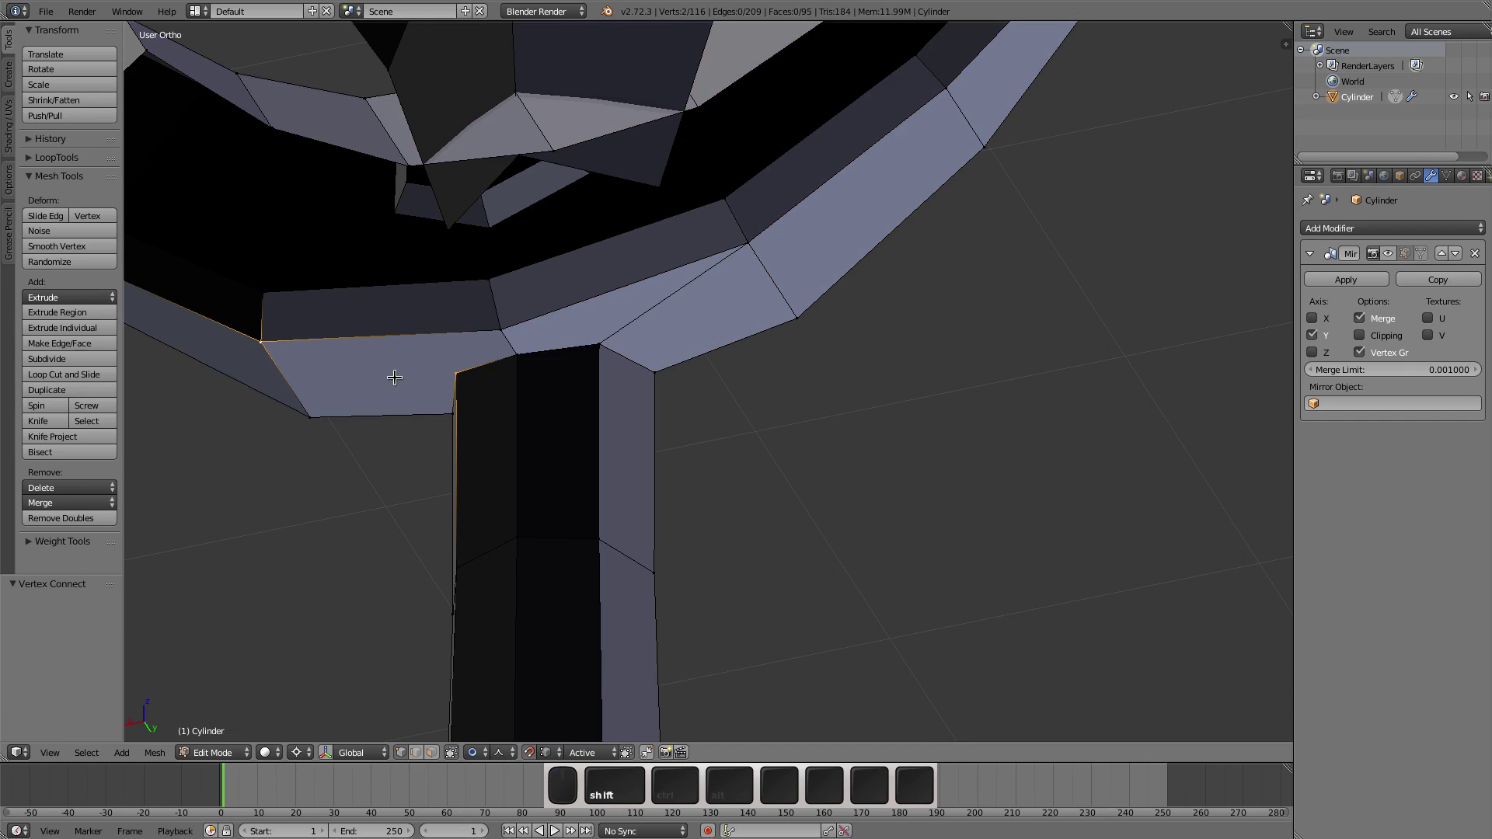
pyautogui.press('j')
pyautogui.press('a')
# Step: Select the whole linked blade and cut its intersection with the guard using the Intersect face operation
pyautogui.moveTo(523, 417); pyautogui.dragTo(609, 383, button='middle')
pyautogui.scroll(-2, 608, 352)
pyautogui.scroll(2, 679, 324)
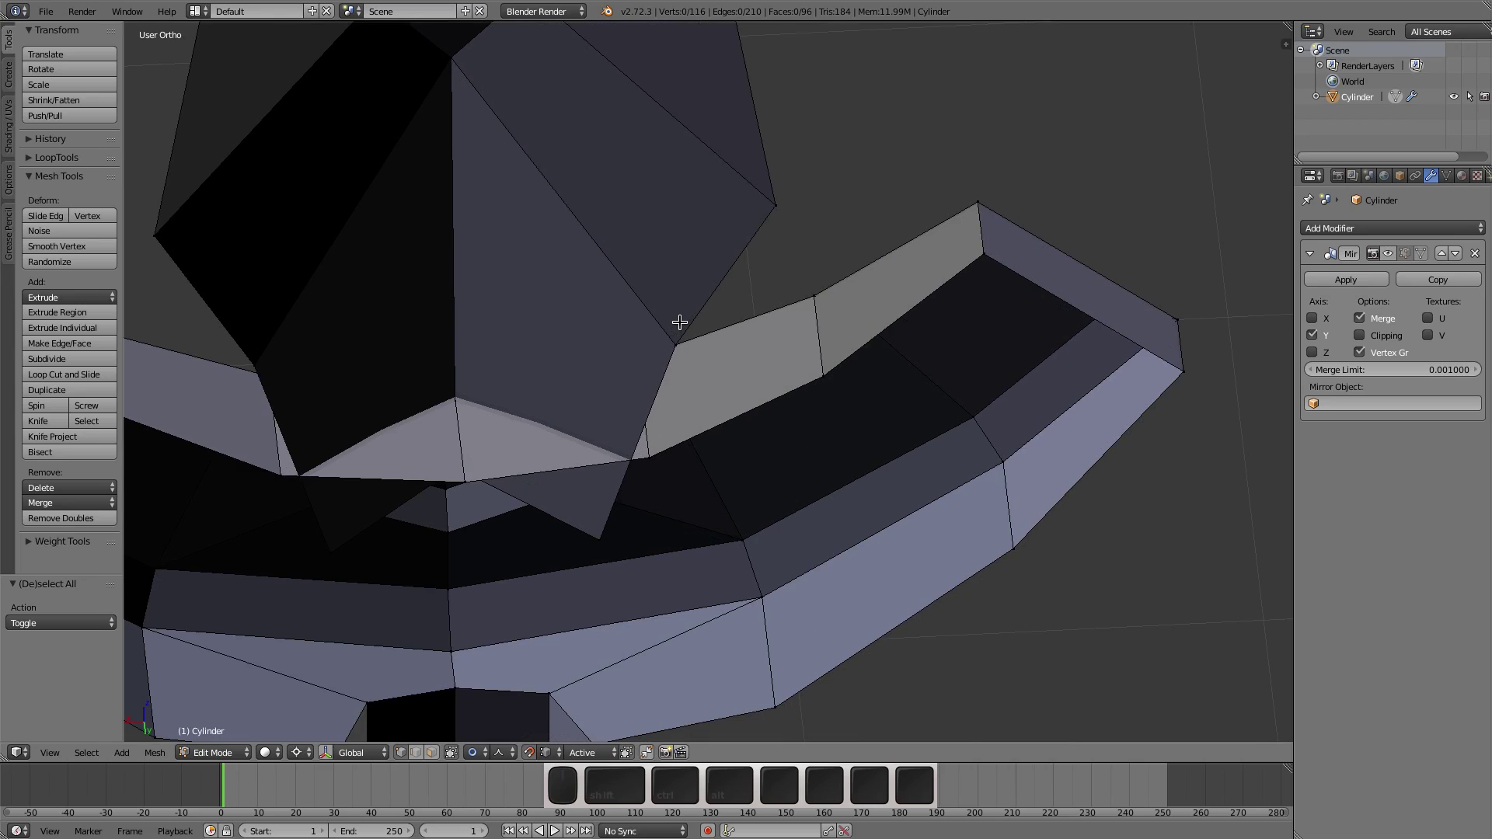
pyautogui.rightClick(673, 336)
pyautogui.press('l')
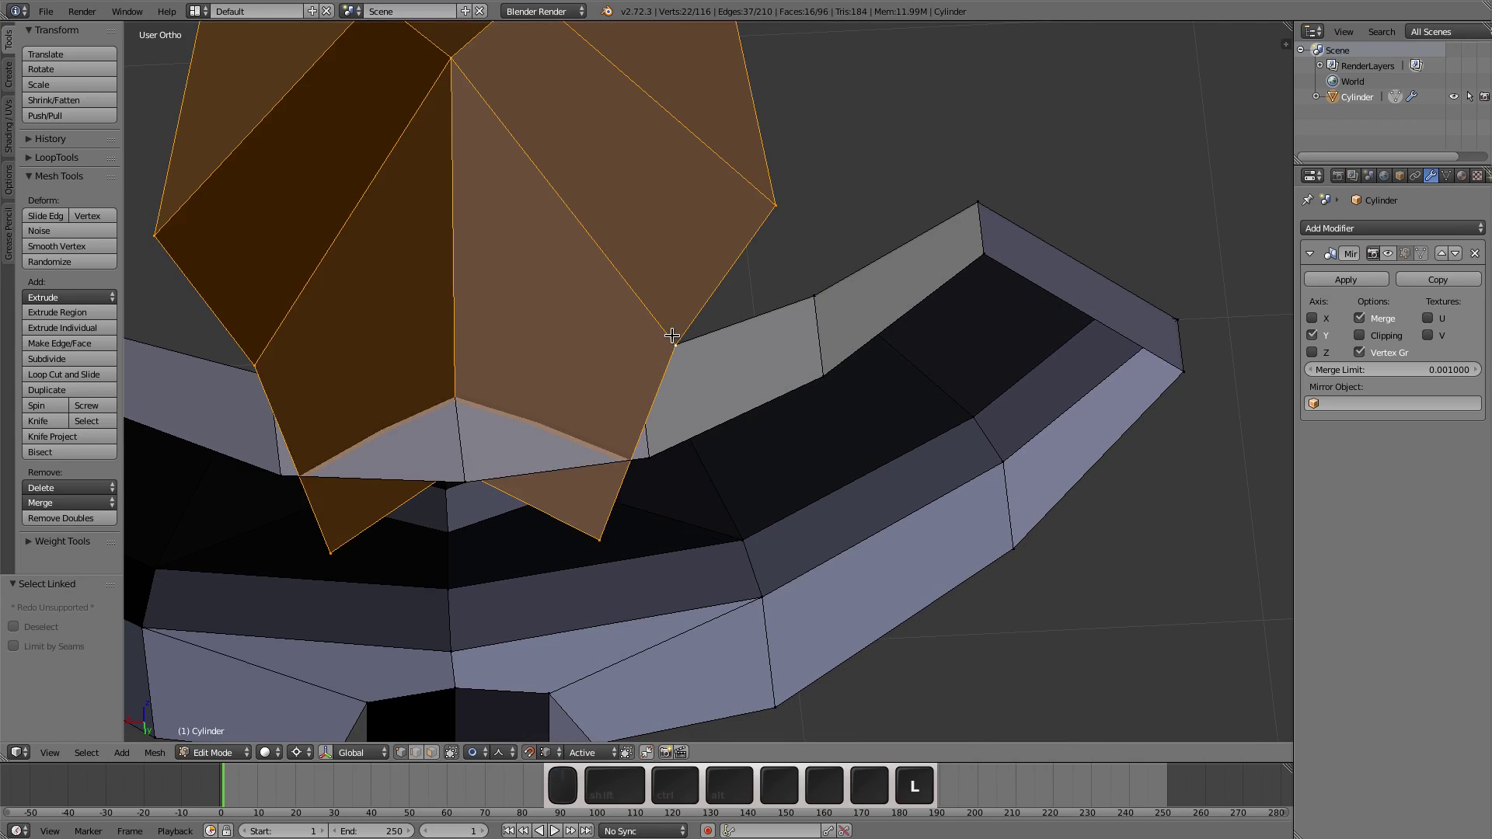
pyautogui.scroll(-2, 672, 338)
pyautogui.hotkey('ctrl', 'f')
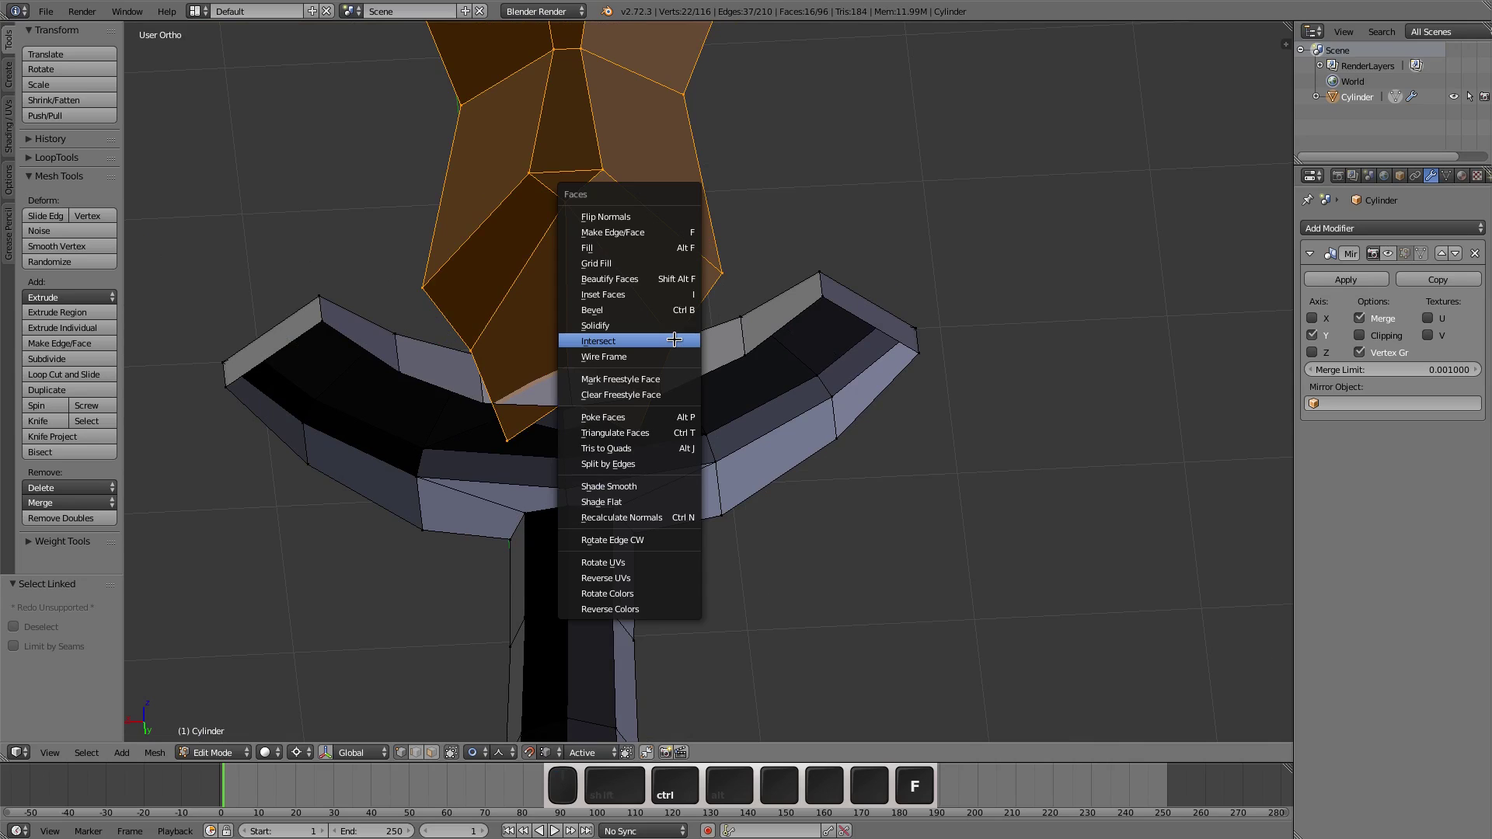
pyautogui.click(674, 340)
pyautogui.scroll(2, 648, 418)
# Step: Delete the vertices of the cut-off blade and guard pieces at the blade's base
pyautogui.rightClick(636, 432)
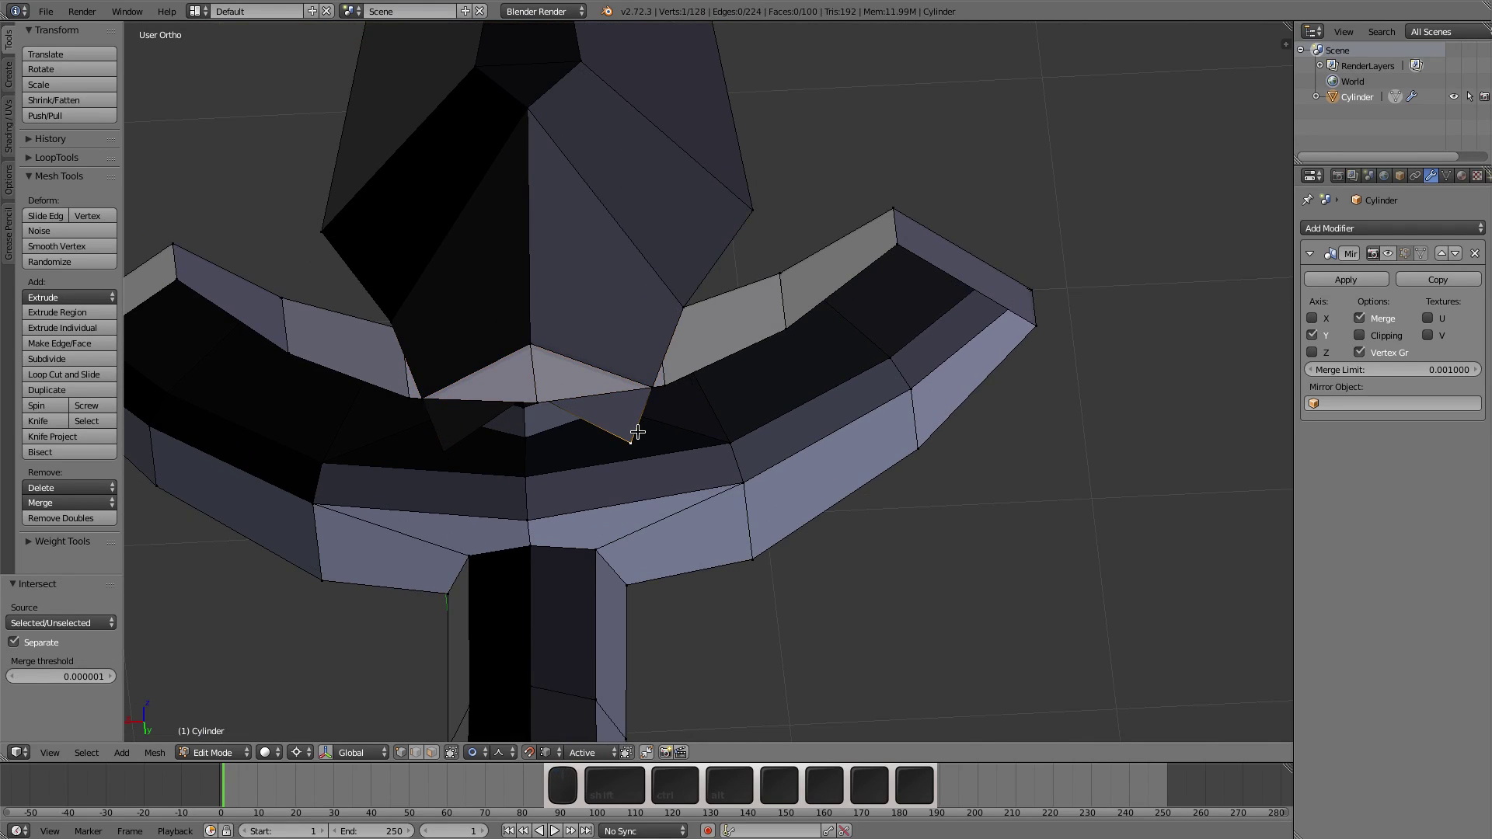
pyautogui.press('l')
pyautogui.press('l')
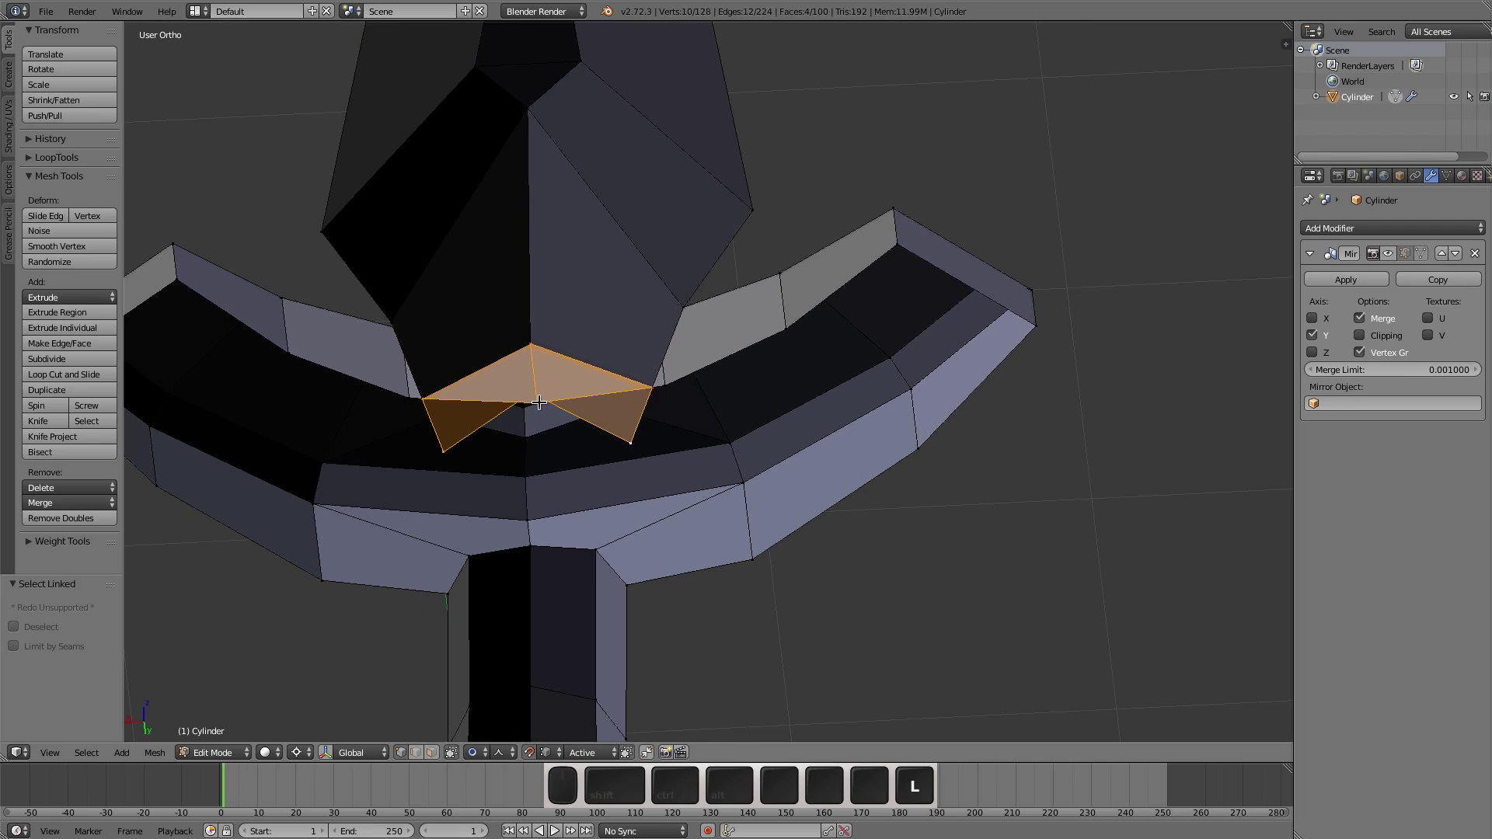
pyautogui.press('x')
pyautogui.click(542, 403)
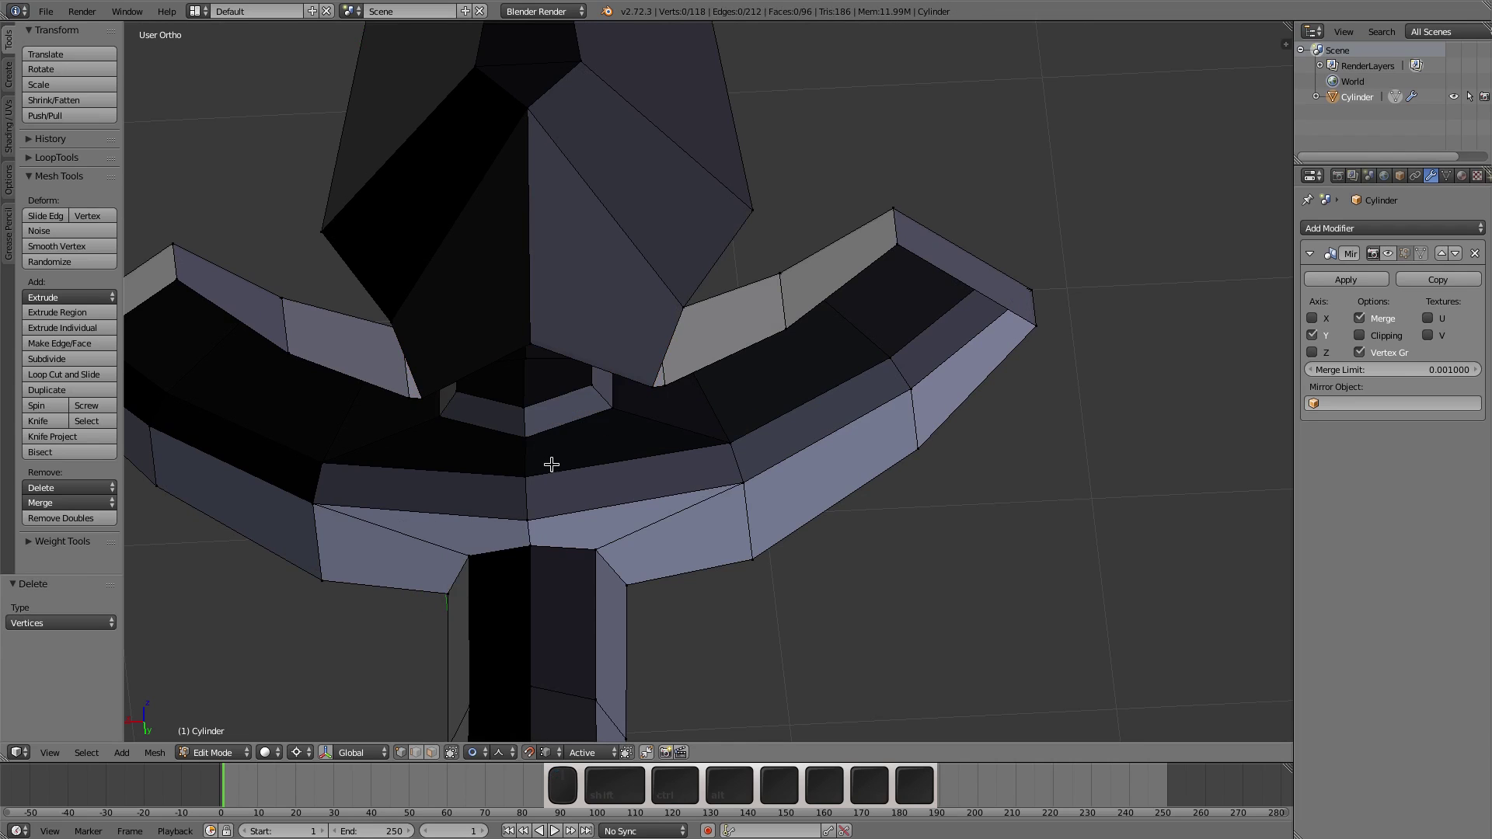
# Step: Select the blade together with the guard and handle, and remove doubles to weld the blade joint
pyautogui.moveTo(551, 465); pyautogui.dragTo(598, 373, button='middle')
pyautogui.press('l')
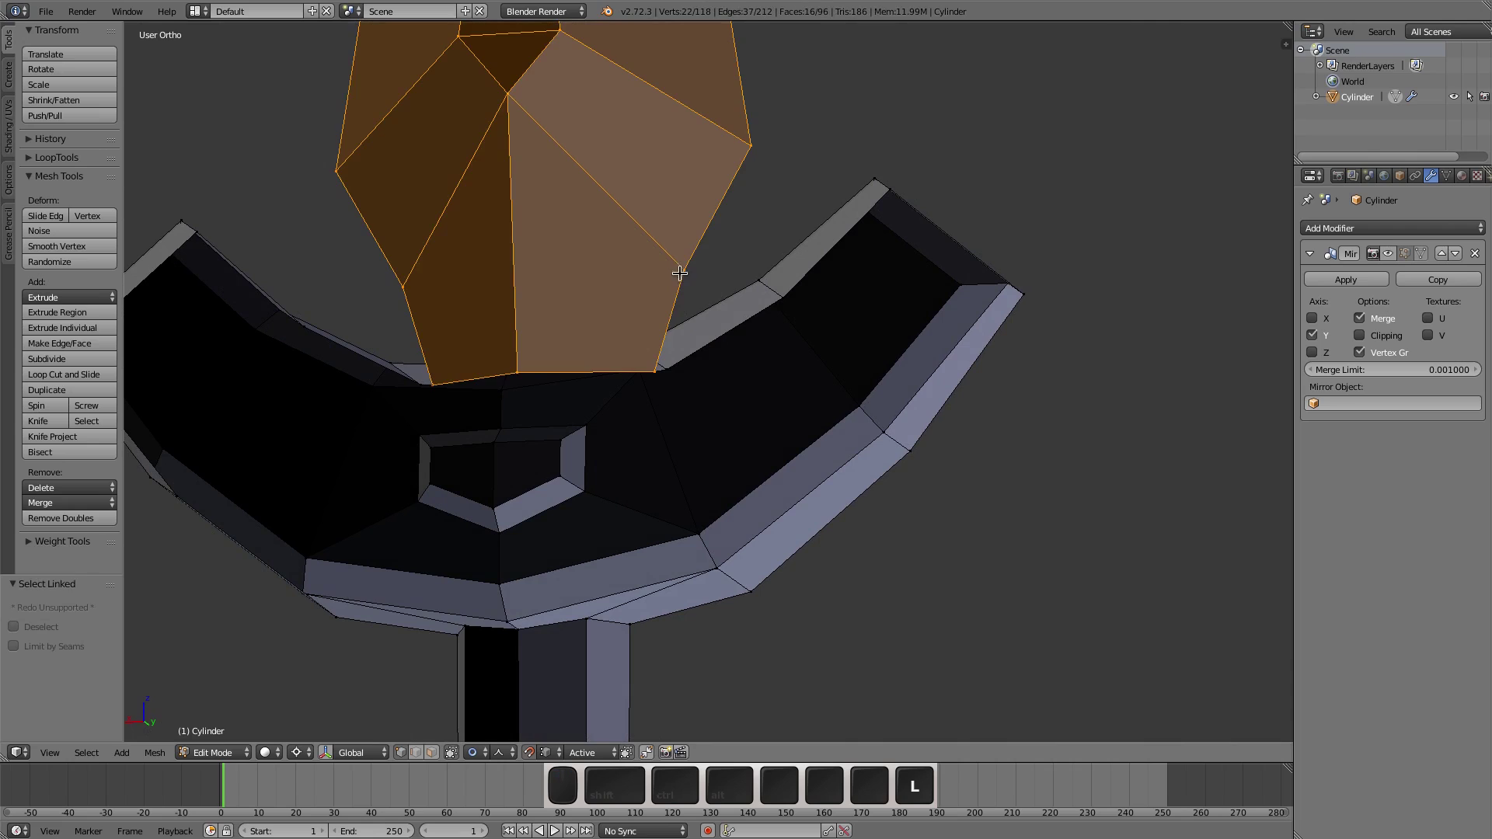
pyautogui.press('l')
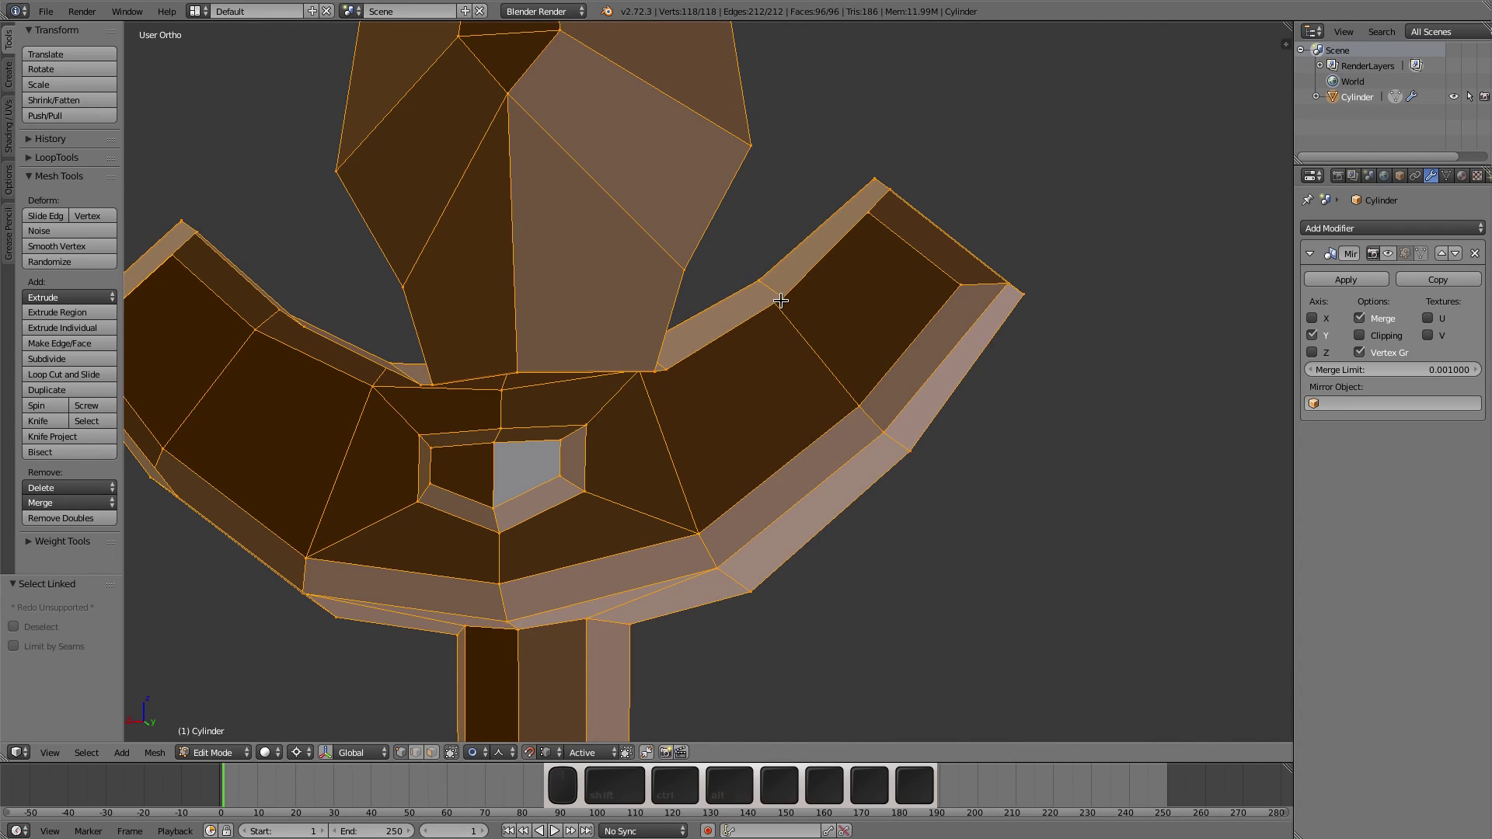
pyautogui.press('w')
pyautogui.click(781, 299)
pyautogui.scroll(4, 606, 326)
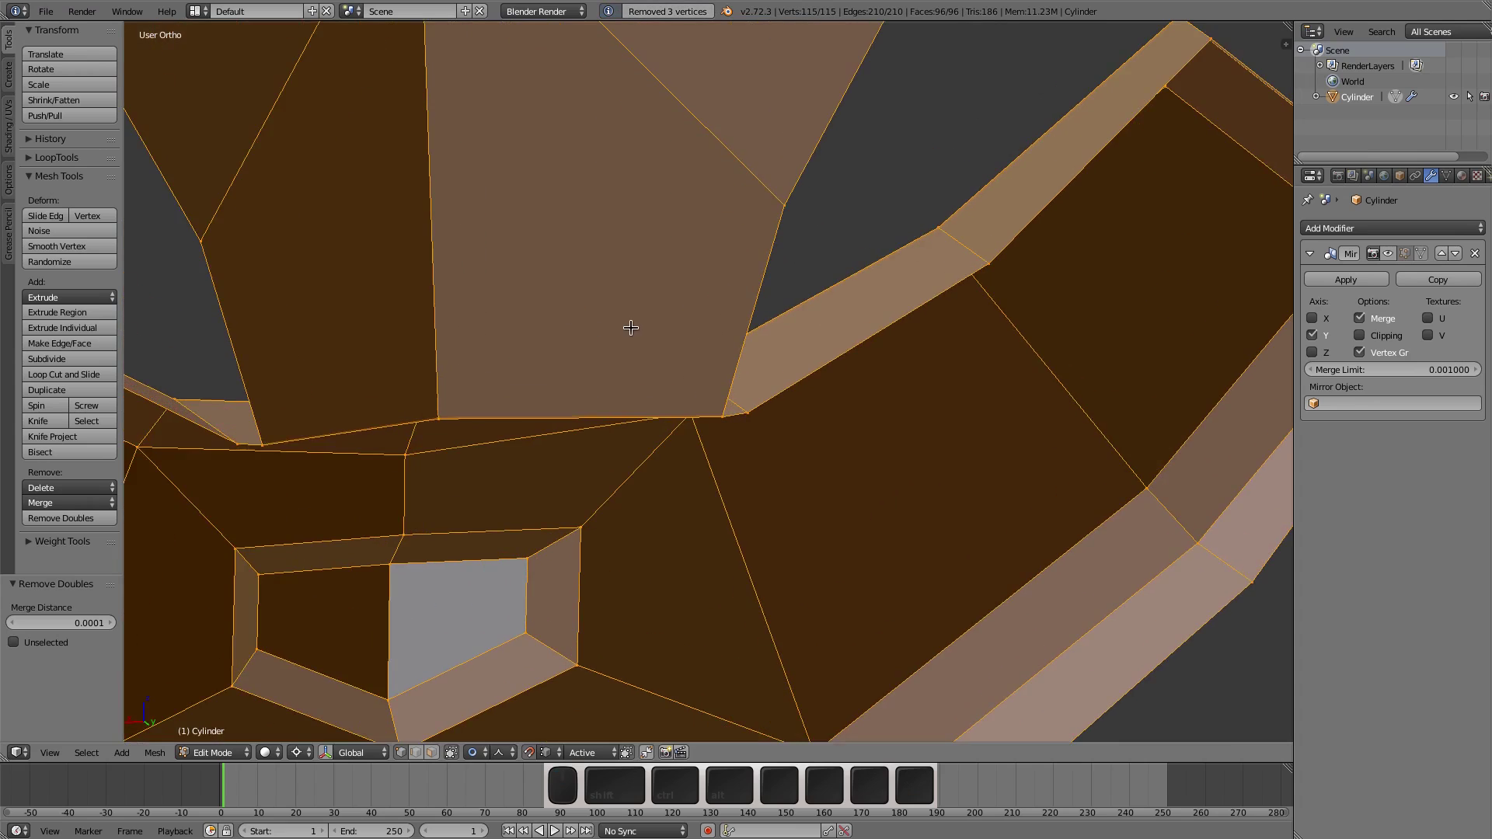
# Step: Disable proportional editing and deselect the whole mesh
pyautogui.moveTo(630, 327); pyautogui.dragTo(629, 366, button='middle')
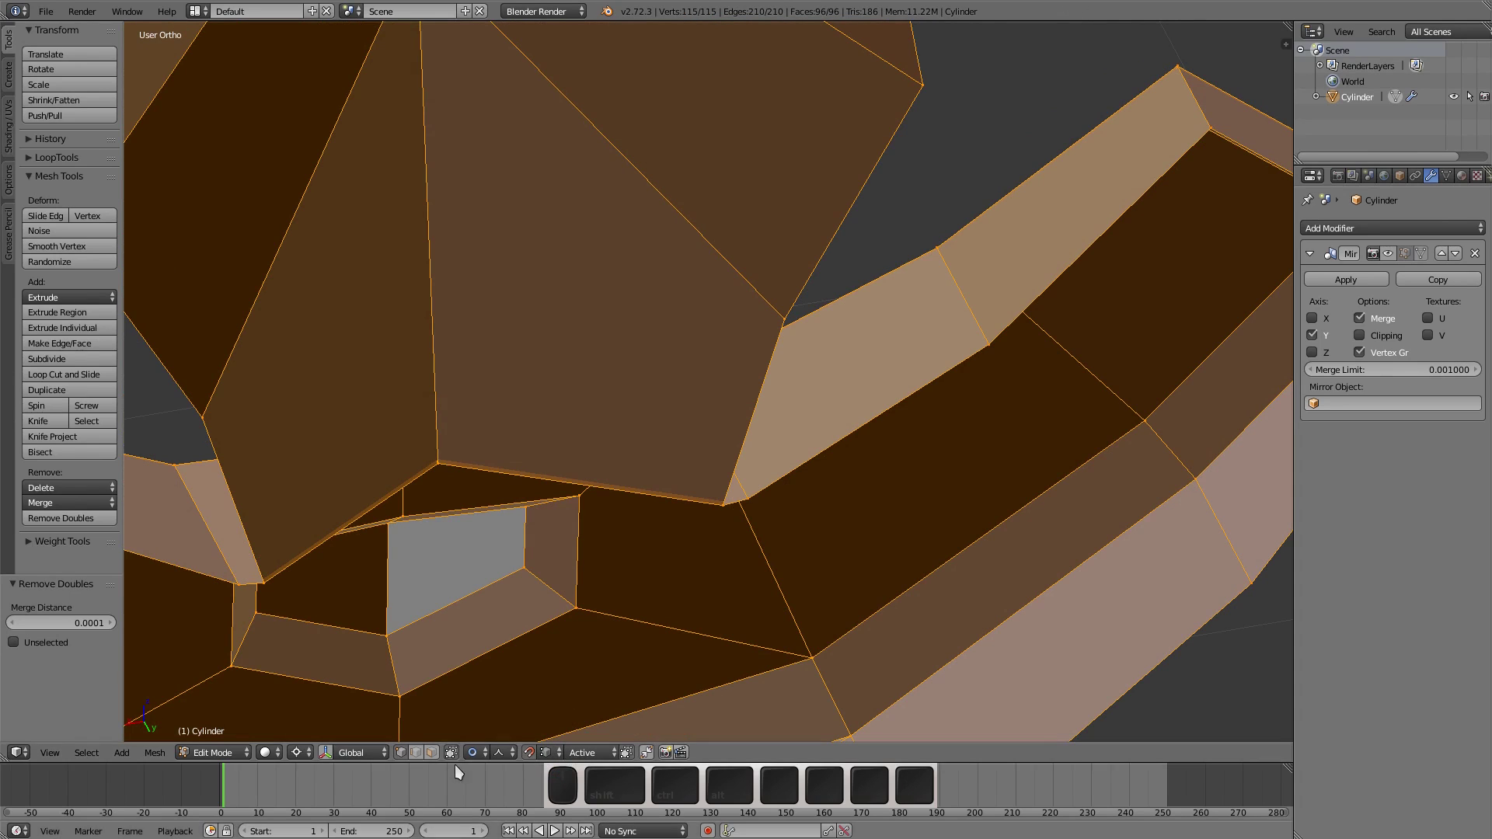
pyautogui.click(471, 752)
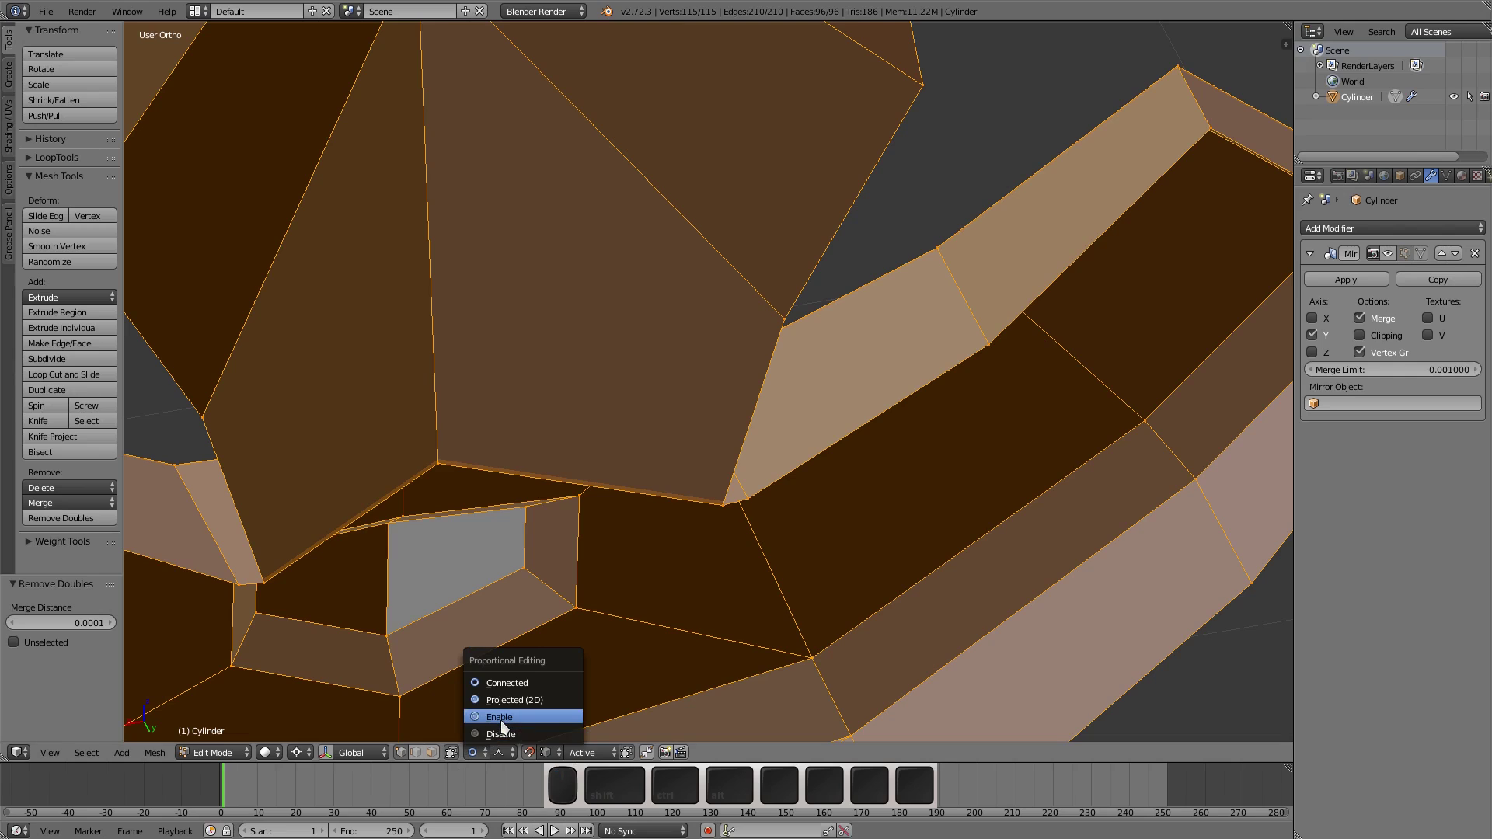
pyautogui.click(500, 735)
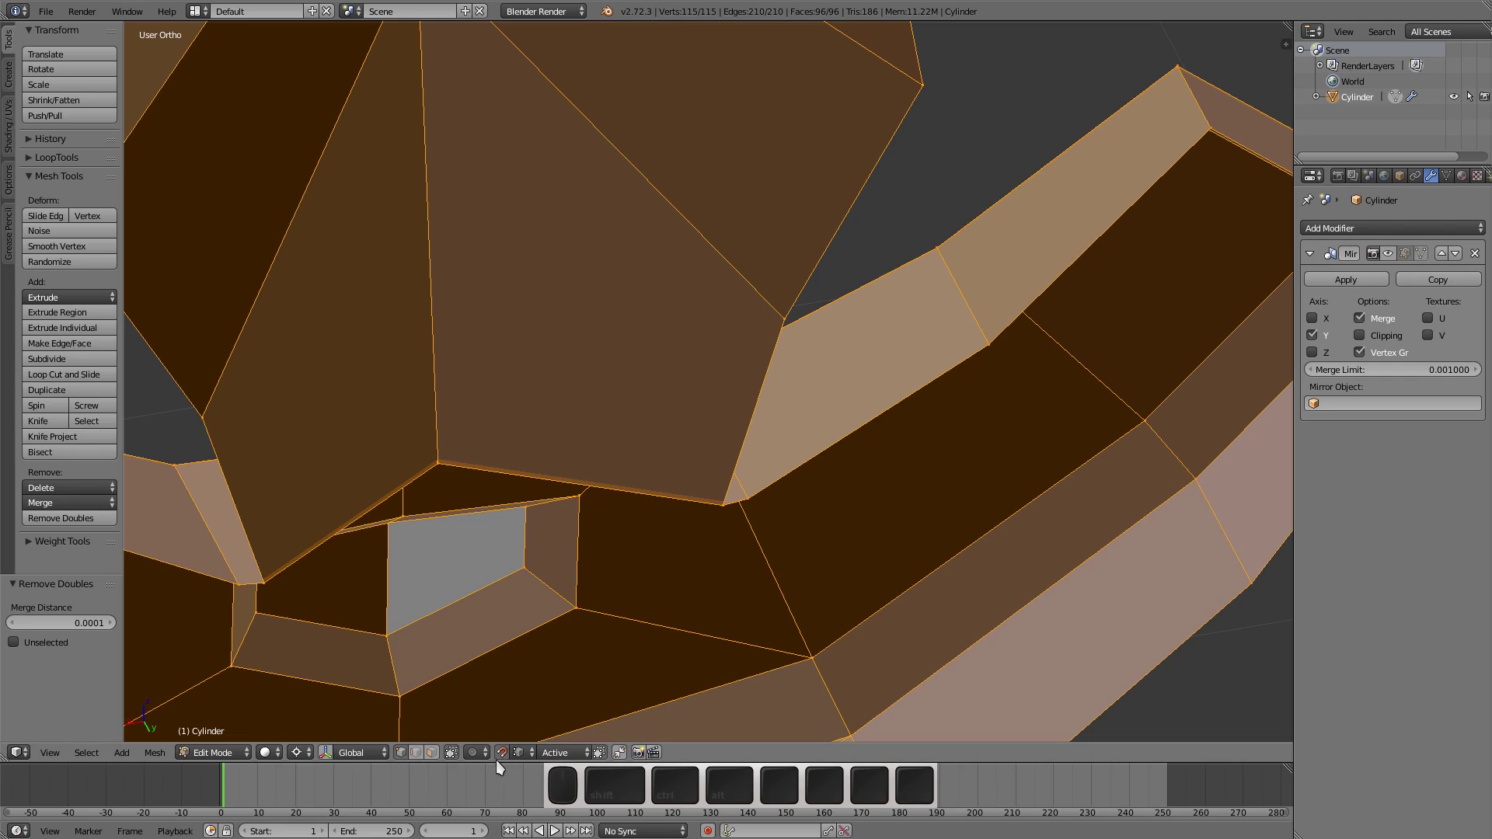
pyautogui.click(473, 754)
pyautogui.press('a')
# Step: Move the blade's two outer base corner vertices outward onto the adjacent guard rim vertices, merging each pair
pyautogui.rightClick(726, 509)
pyautogui.press('g')
pyautogui.click(746, 502)
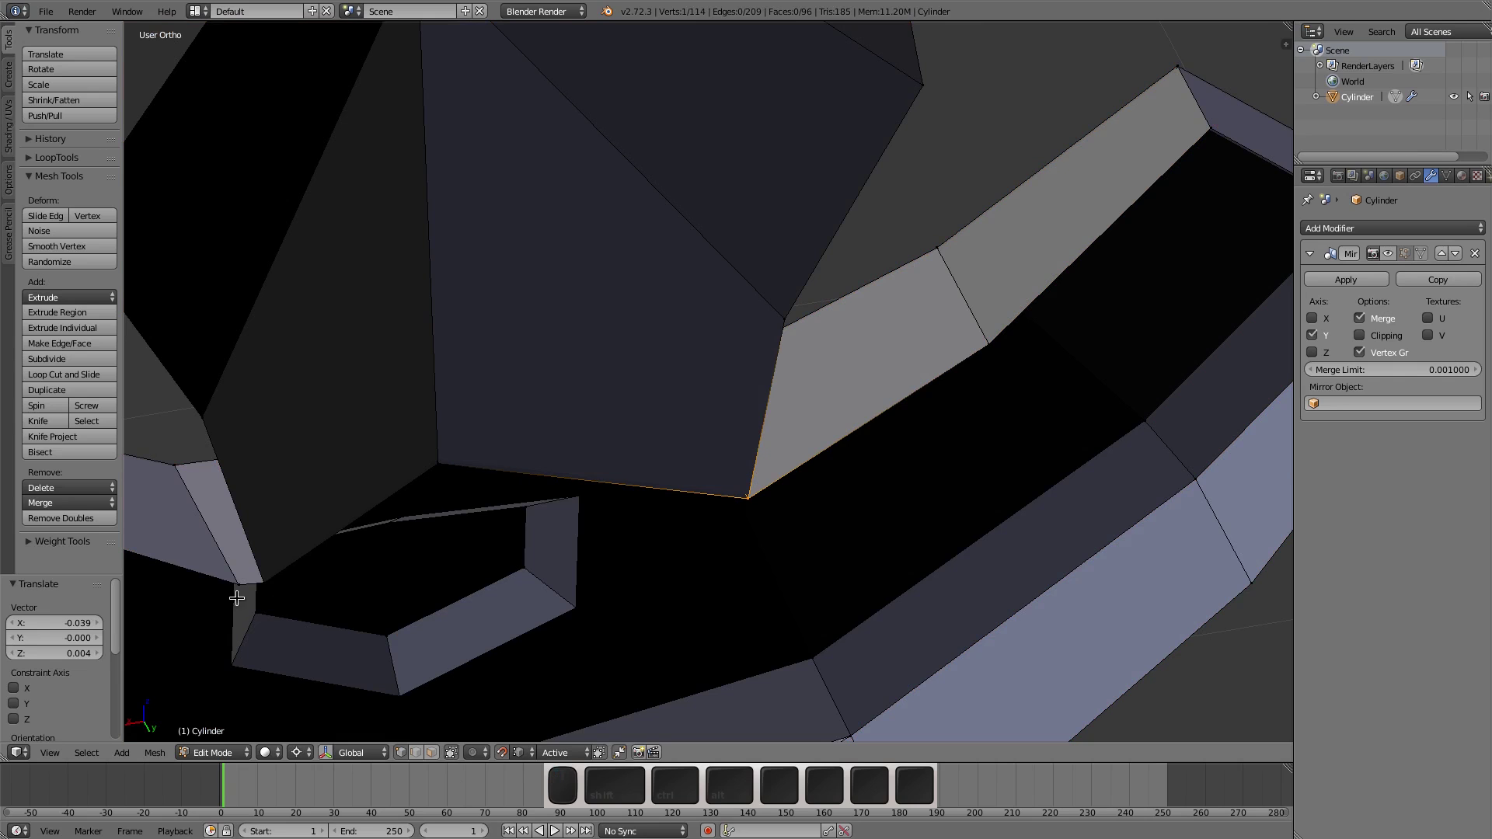
pyautogui.rightClick(265, 582)
pyautogui.press('g')
pyautogui.click(238, 584)
pyautogui.scroll(-3, 389, 623)
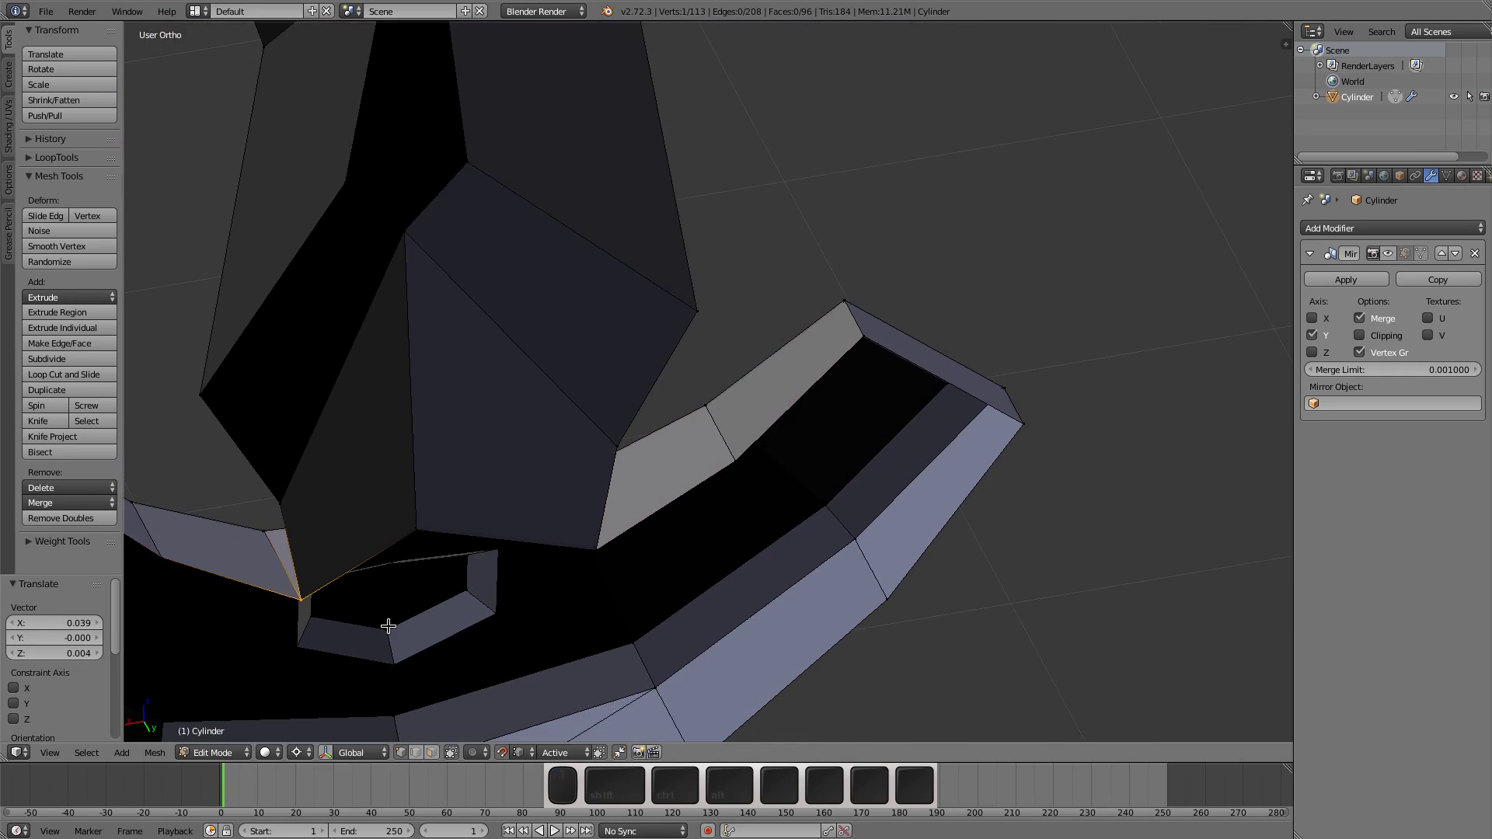
# Step: Turn the Mirror modifier's viewport display back on and deselect everything to check the full dagger
pyautogui.moveTo(389, 624); pyautogui.dragTo(710, 563, button='middle')
pyautogui.scroll(-4, 578, 616)
pyautogui.scroll(-5, 452, 532)
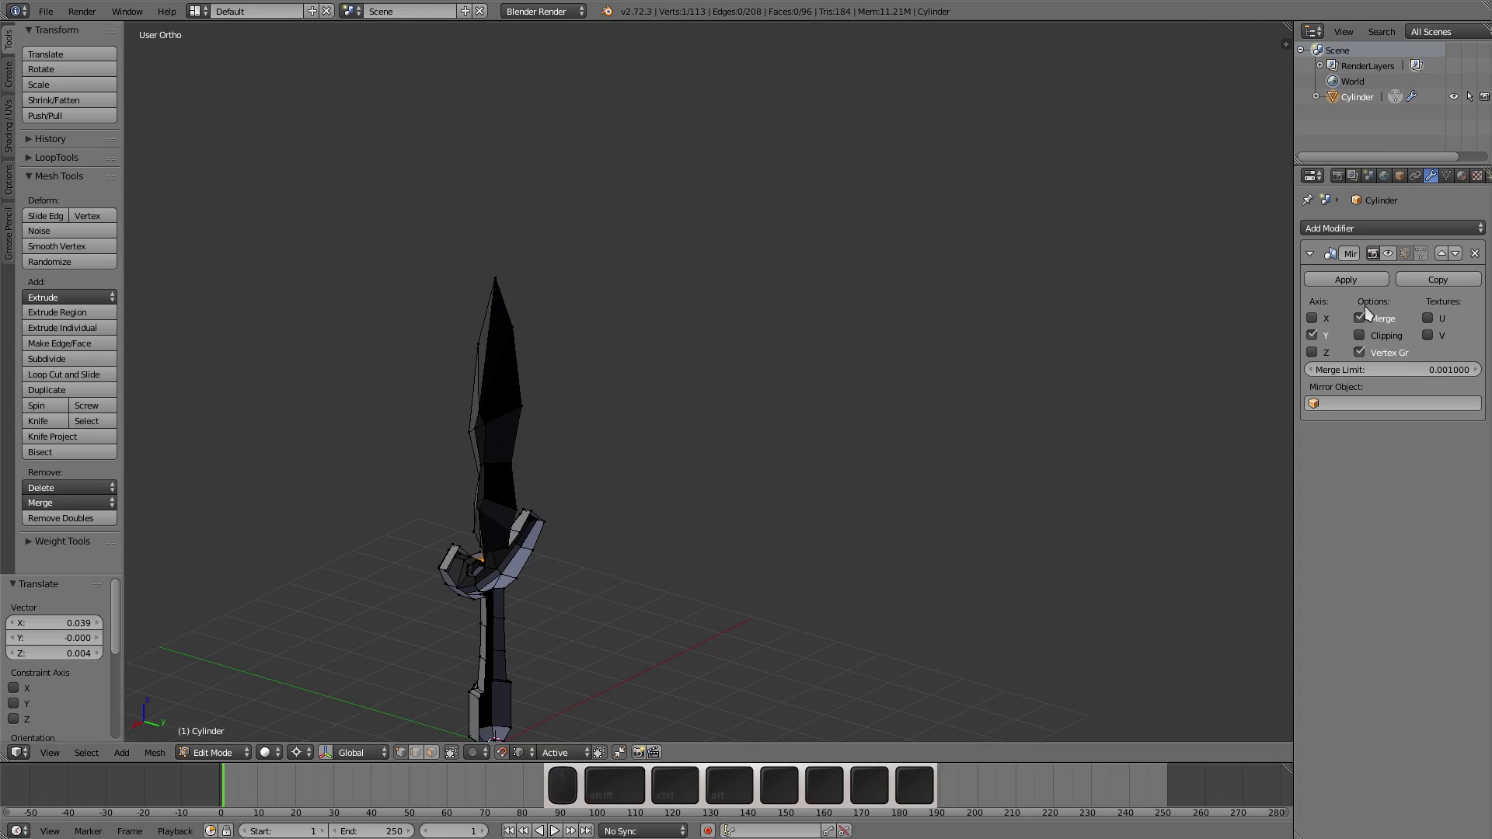
pyautogui.click(1389, 254)
pyautogui.moveTo(597, 515); pyautogui.dragTo(628, 480, button='middle')
pyautogui.scroll(4, 431, 575)
pyautogui.press('a')
pyautogui.moveTo(593, 572); pyautogui.dragTo(686, 497, button='middle')
pyautogui.scroll(-3, 601, 410)
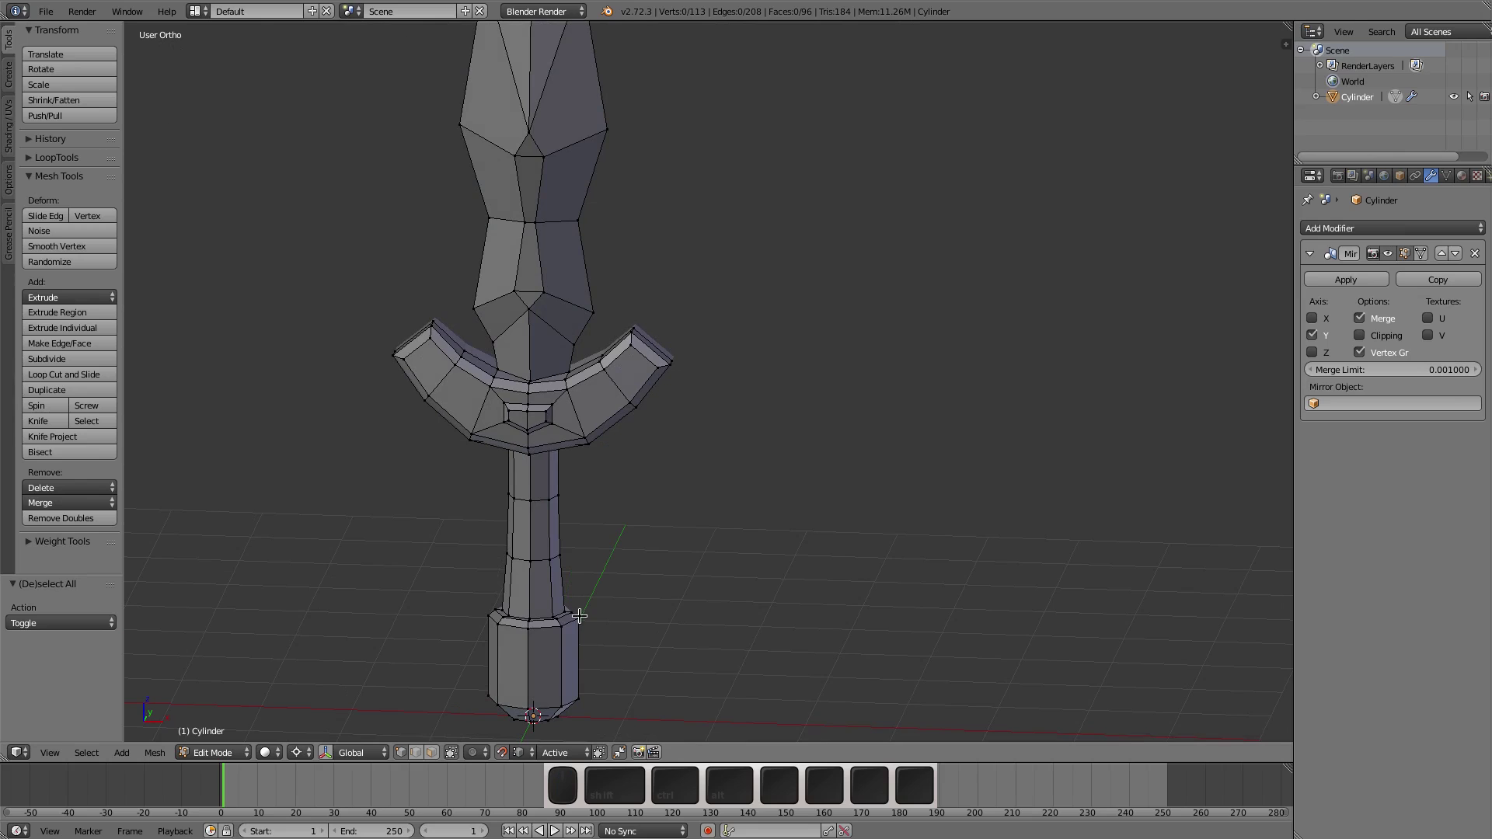
# Step: Switch to Object Mode and add a cone mesh with 6 vertices at the base of the handle
pyautogui.keyDown('shift'); pyautogui.moveTo(606, 646); pyautogui.dragTo(676, 450, button='middle'); pyautogui.keyUp('shift')
pyautogui.press('Tab')
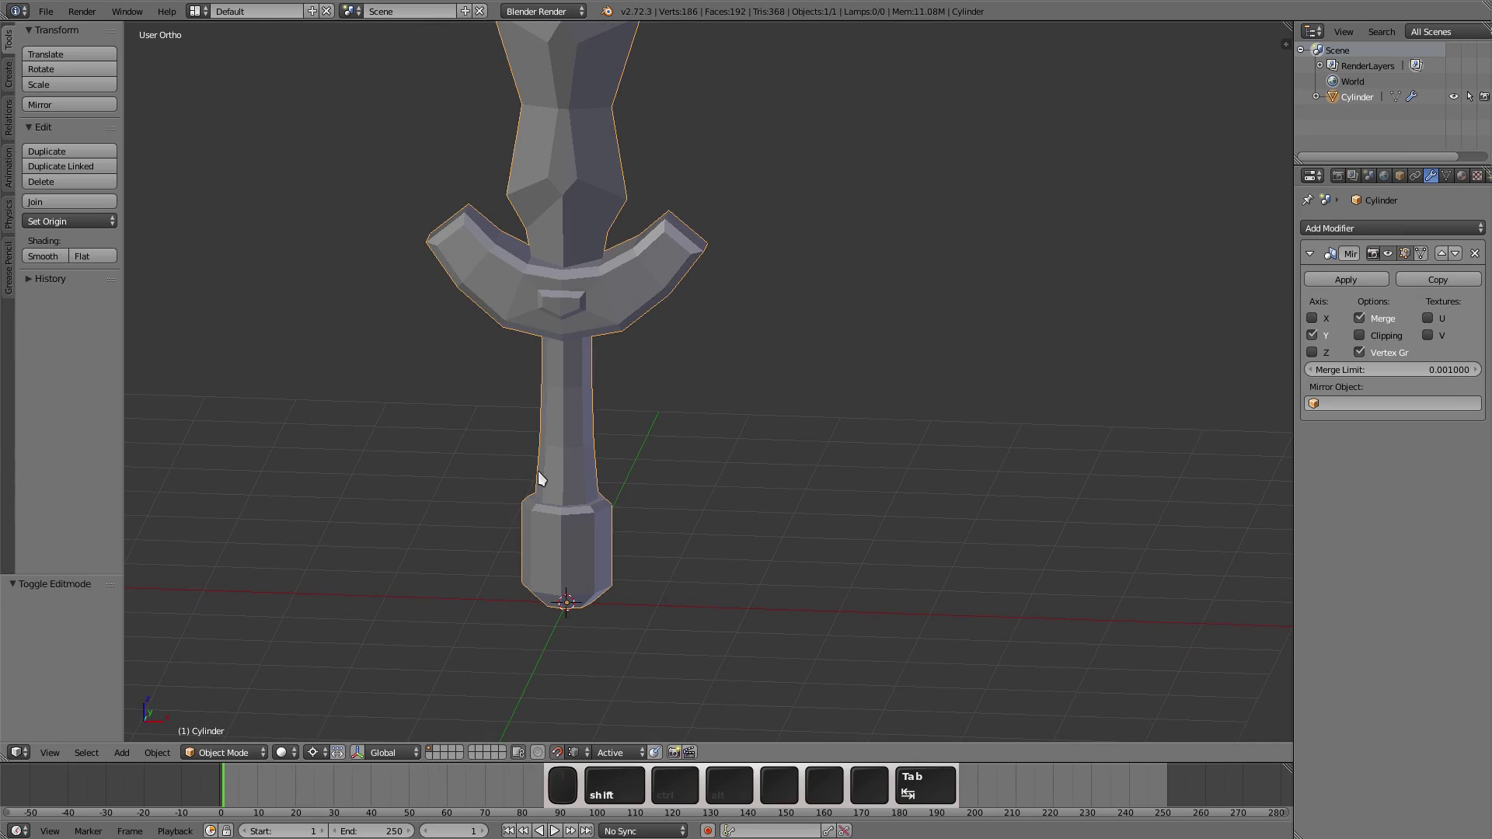
pyautogui.moveTo(527, 583); pyautogui.dragTo(546, 582, button='middle')
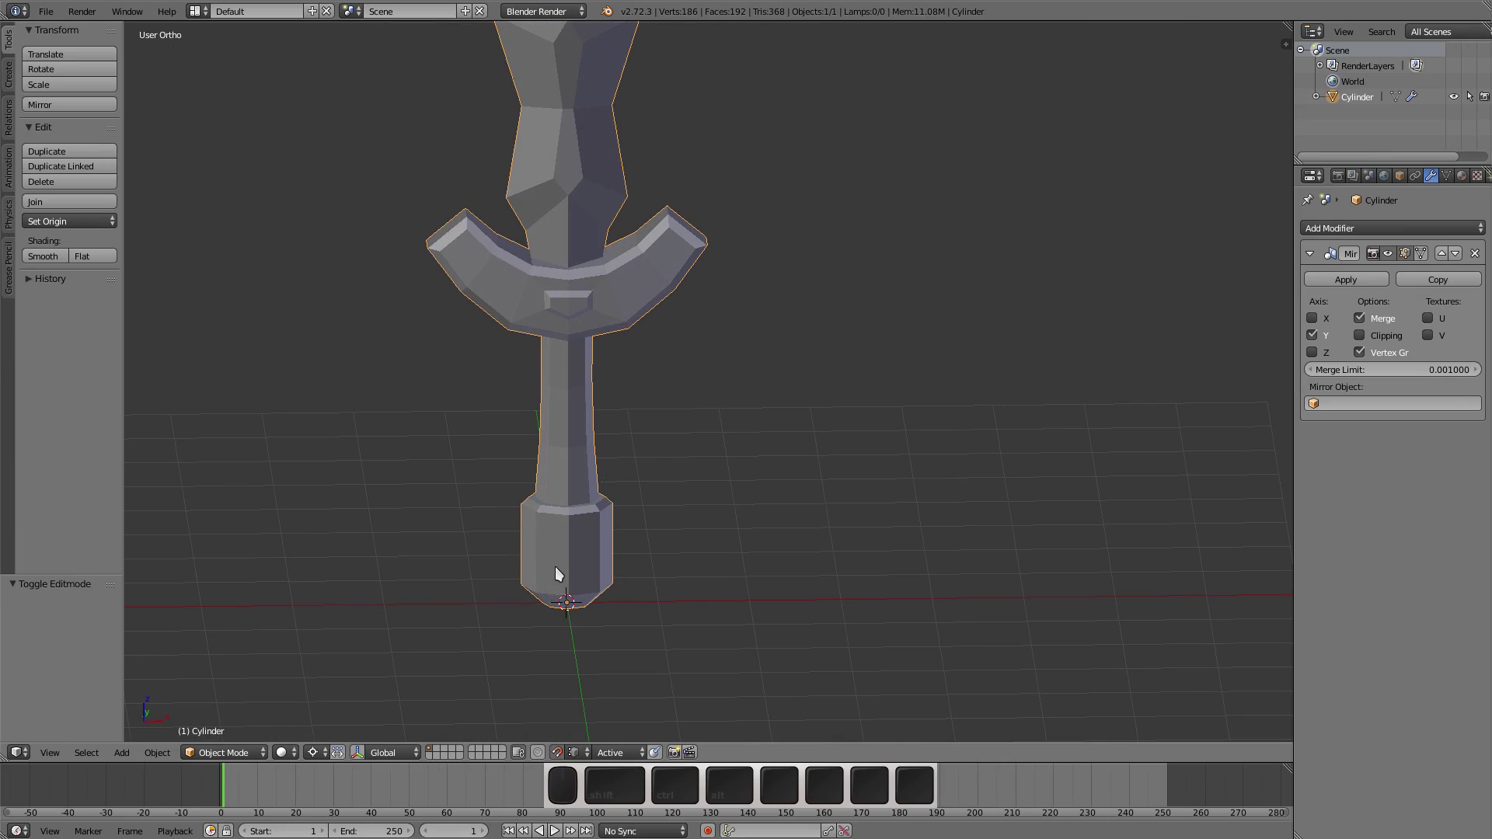
pyautogui.hotkey('shift', 'a')
pyautogui.moveTo(555, 566)
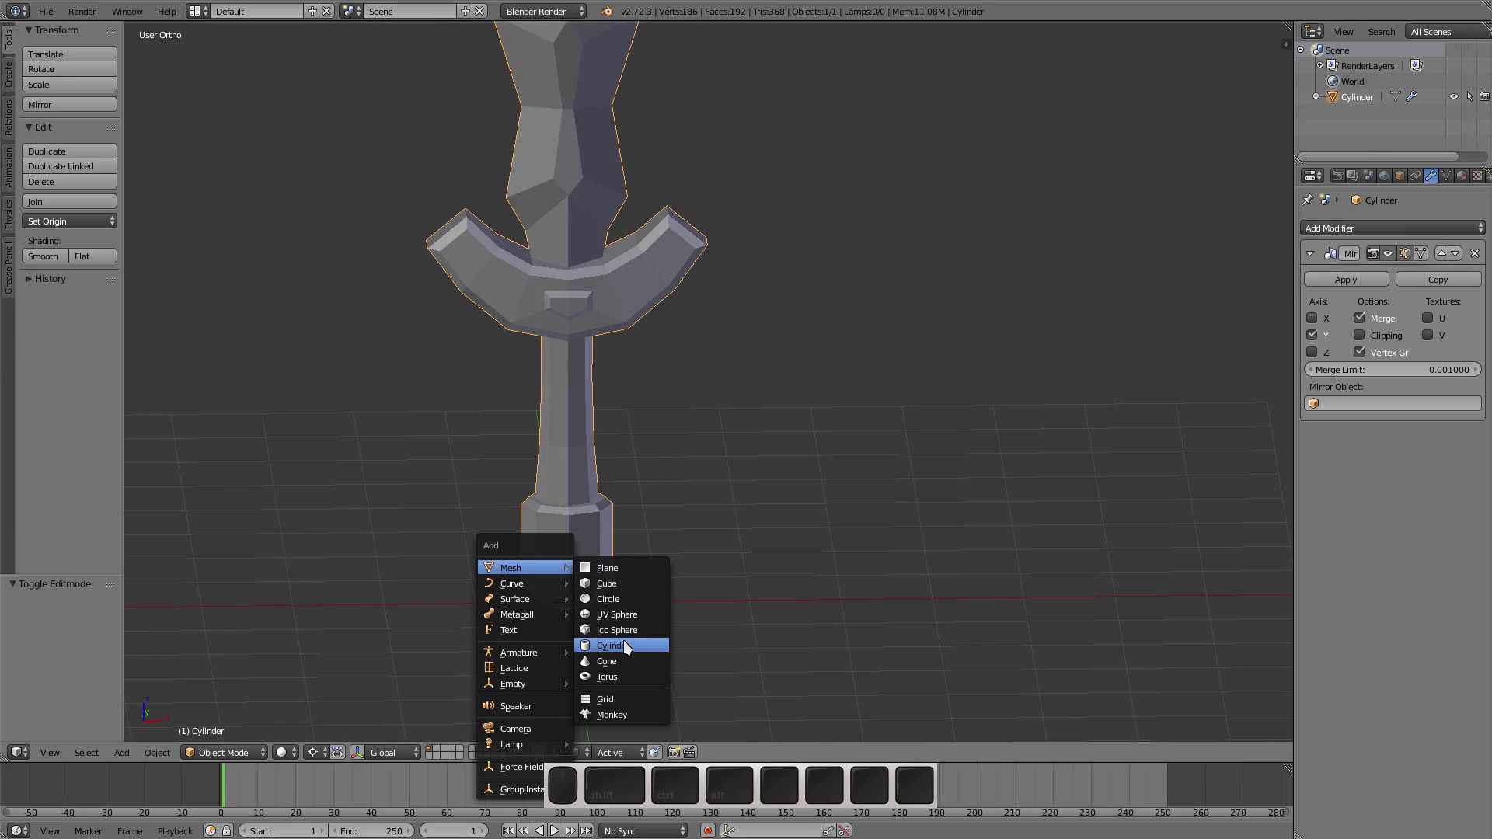
pyautogui.click(622, 660)
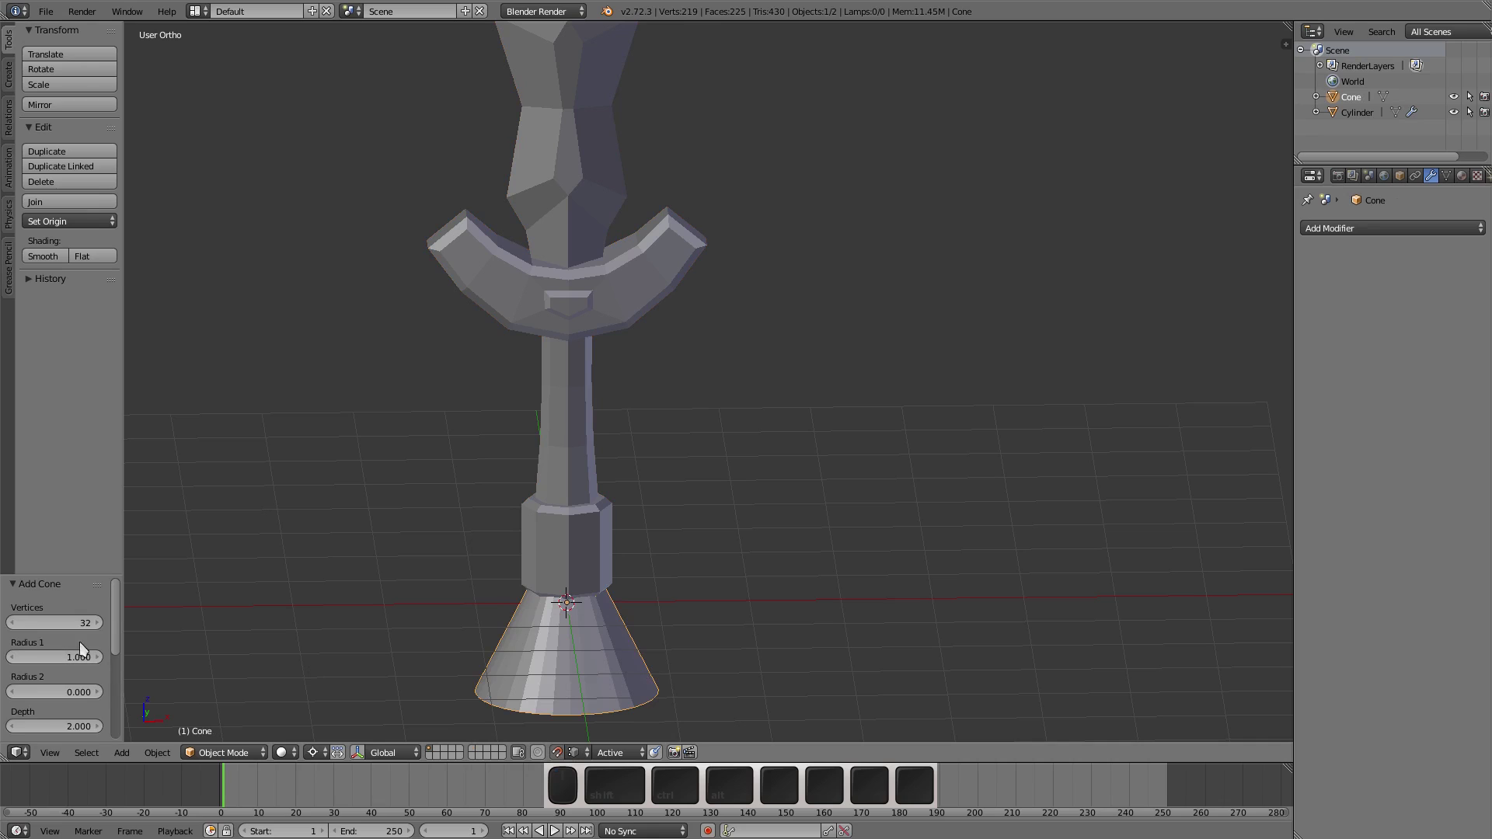
pyautogui.write('6')
pyautogui.press('Return')
pyautogui.scroll(1, 493, 653)
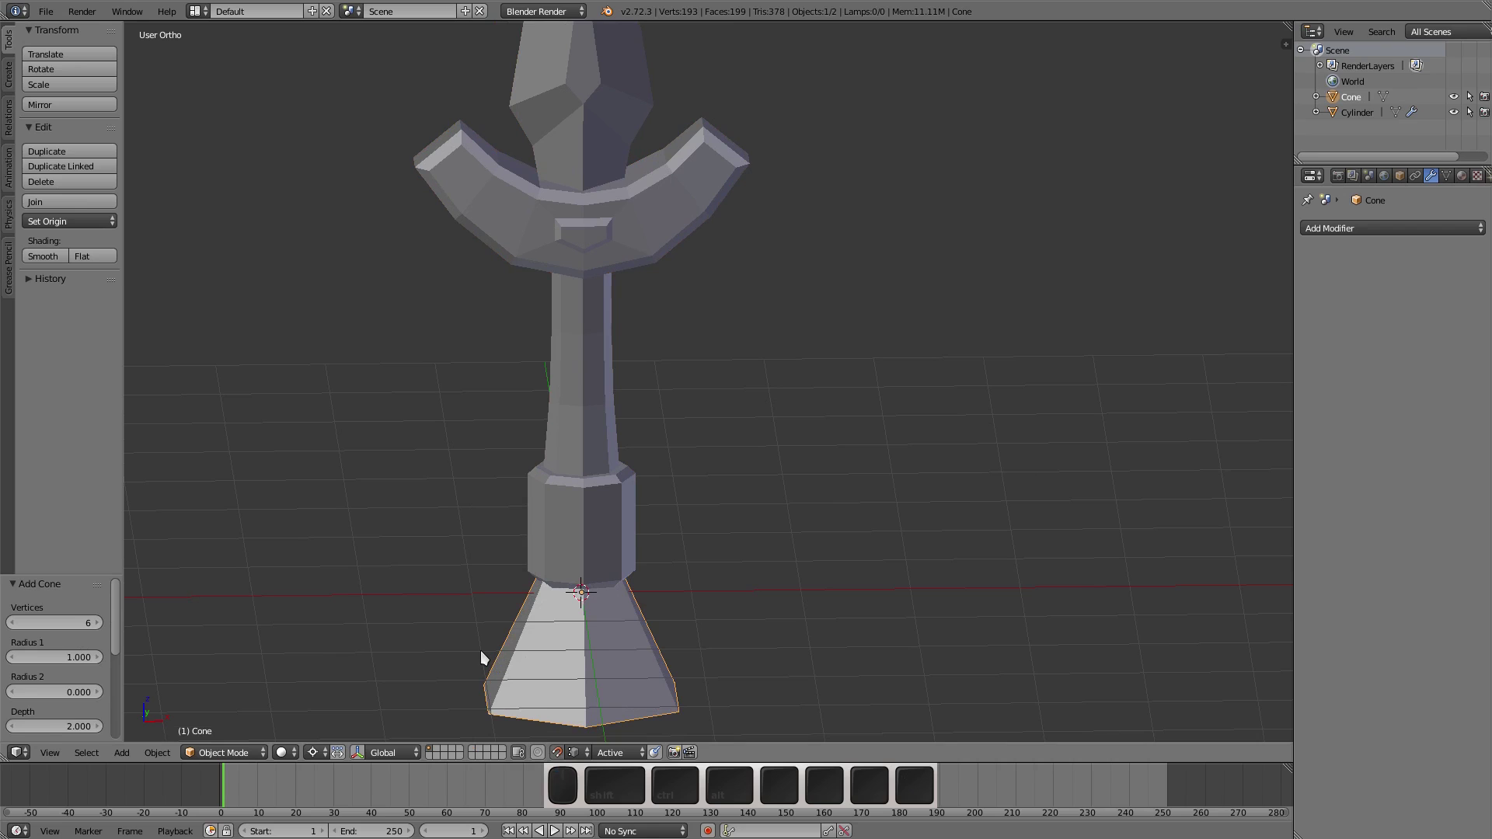
# Step: Isolate the cone in local view and snap the 3D cursor to the scene centre
pyautogui.press('KP_Divide')
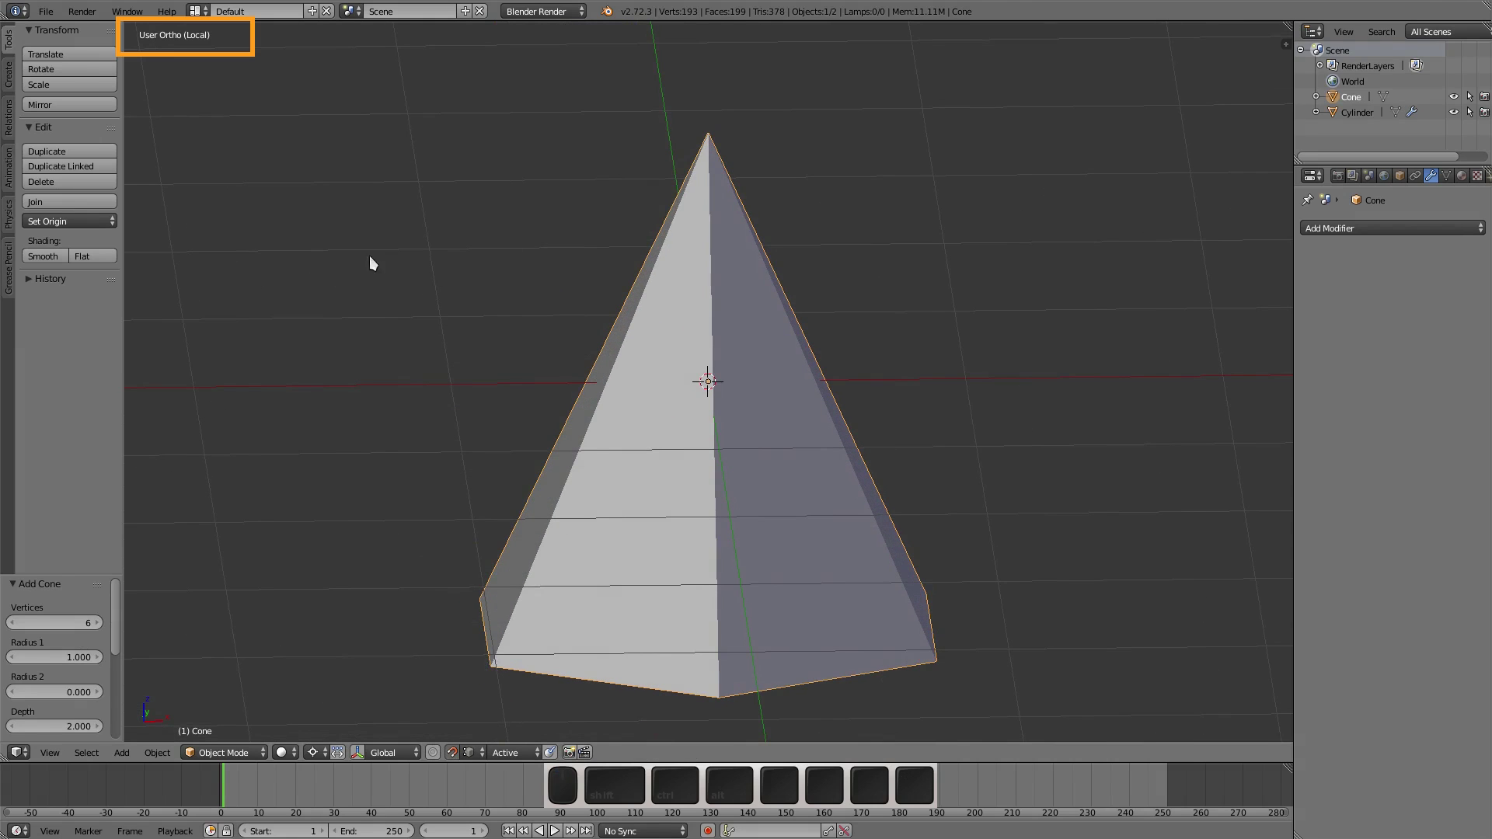
pyautogui.keyDown('shift'); pyautogui.moveTo(689, 372); pyautogui.dragTo(319, 300, button='middle'); pyautogui.keyUp('shift')
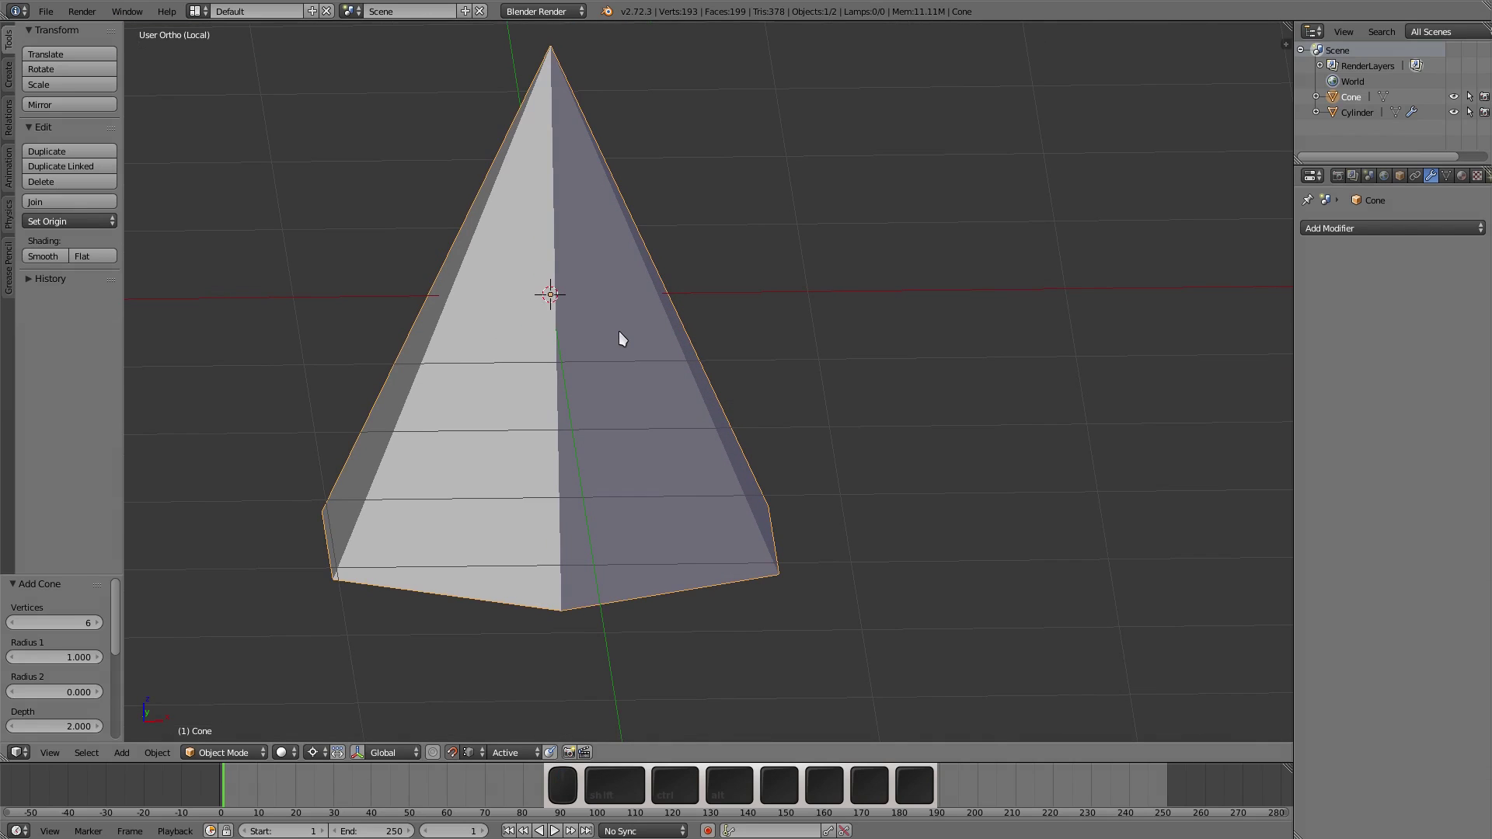
pyautogui.scroll(-3, 619, 334)
pyautogui.moveTo(613, 339); pyautogui.dragTo(598, 309, button='middle')
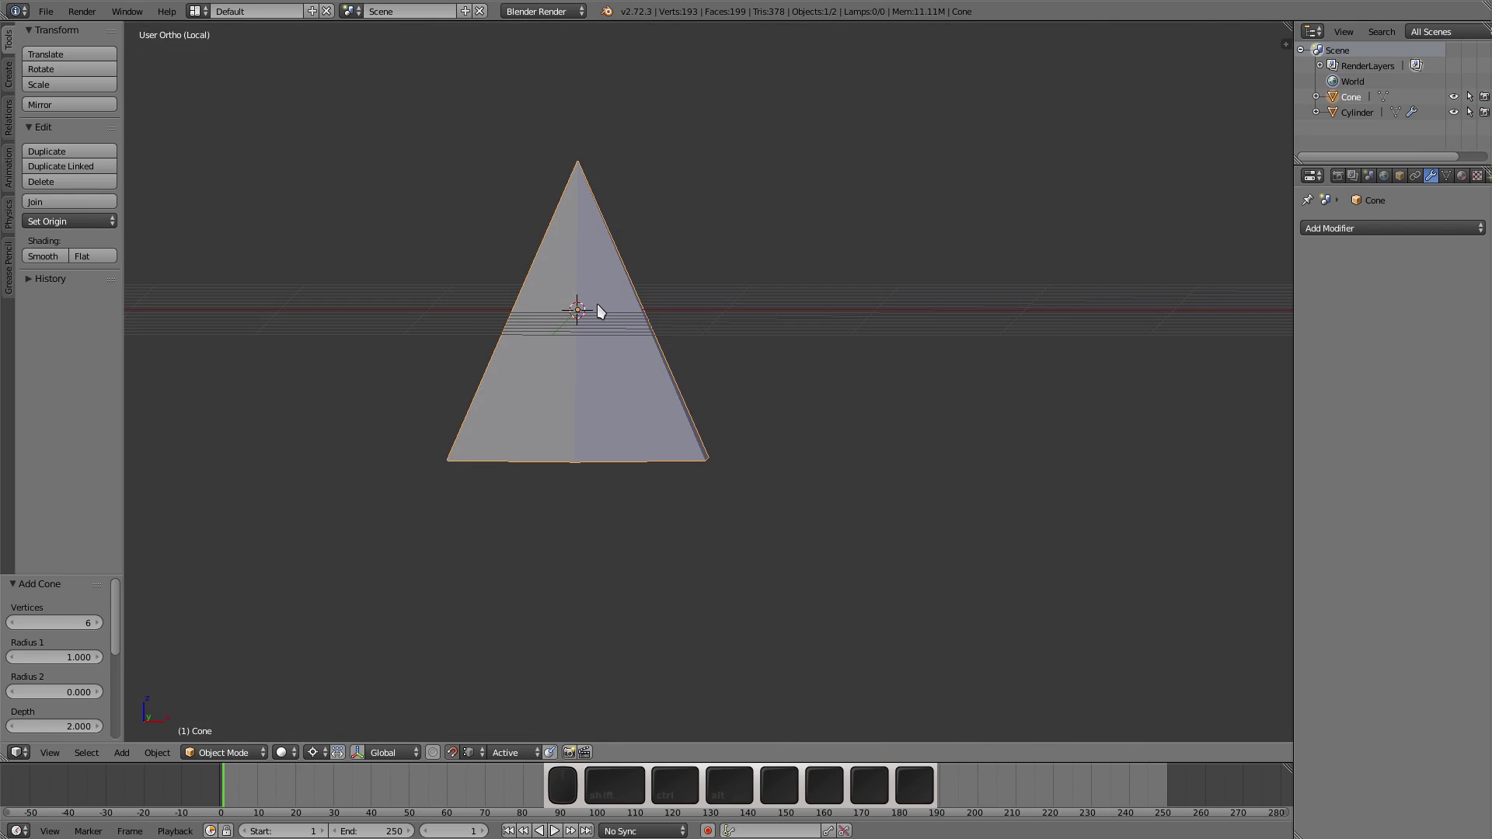
pyautogui.keyDown('shift'); pyautogui.moveTo(593, 304); pyautogui.dragTo(597, 396, button='middle'); pyautogui.keyUp('shift')
pyautogui.scroll(4, 597, 397)
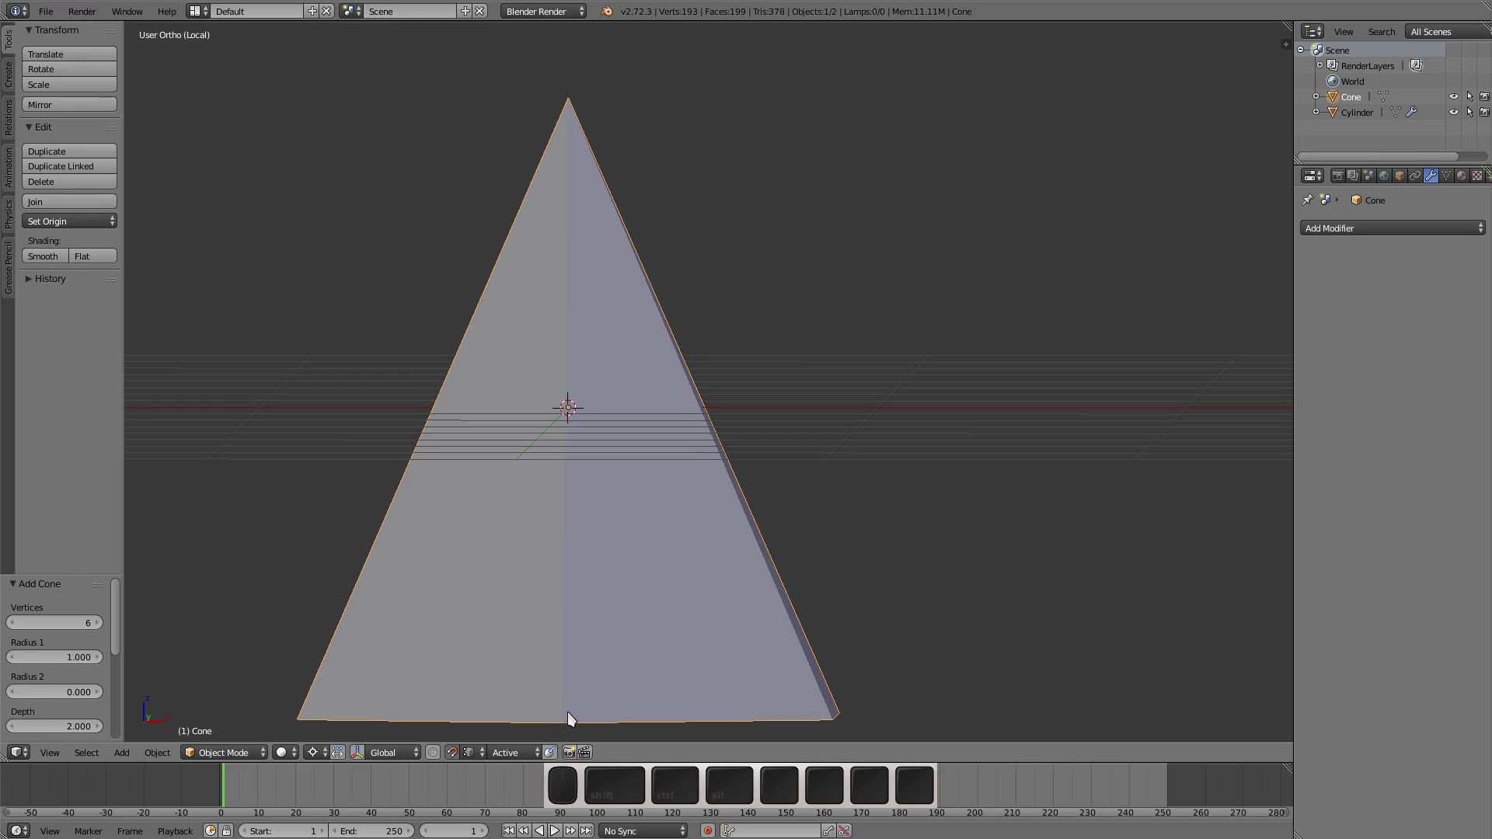
pyautogui.click(929, 206)
pyautogui.hotkey('shift', 's')
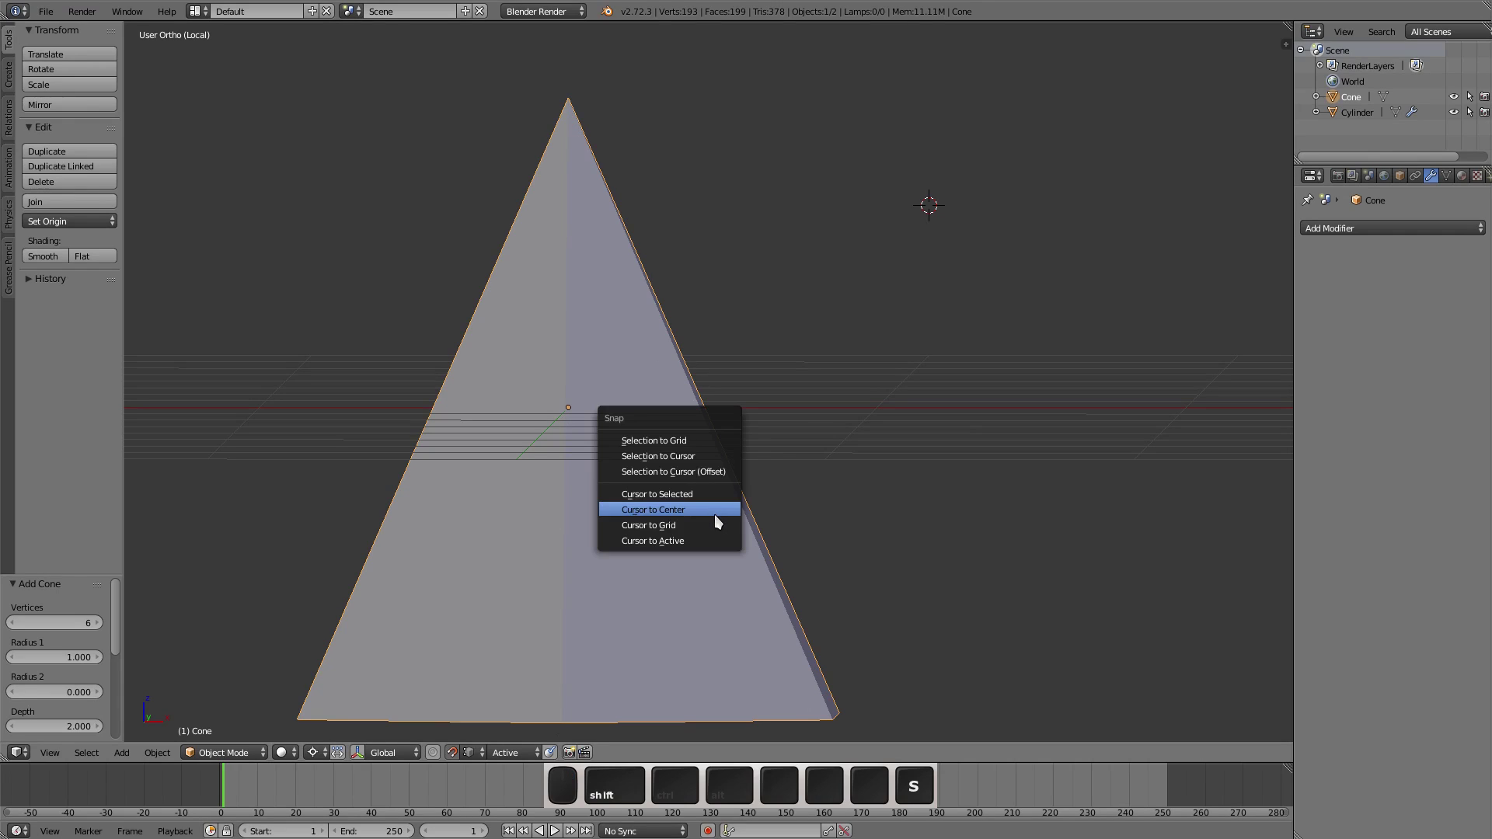
pyautogui.click(712, 515)
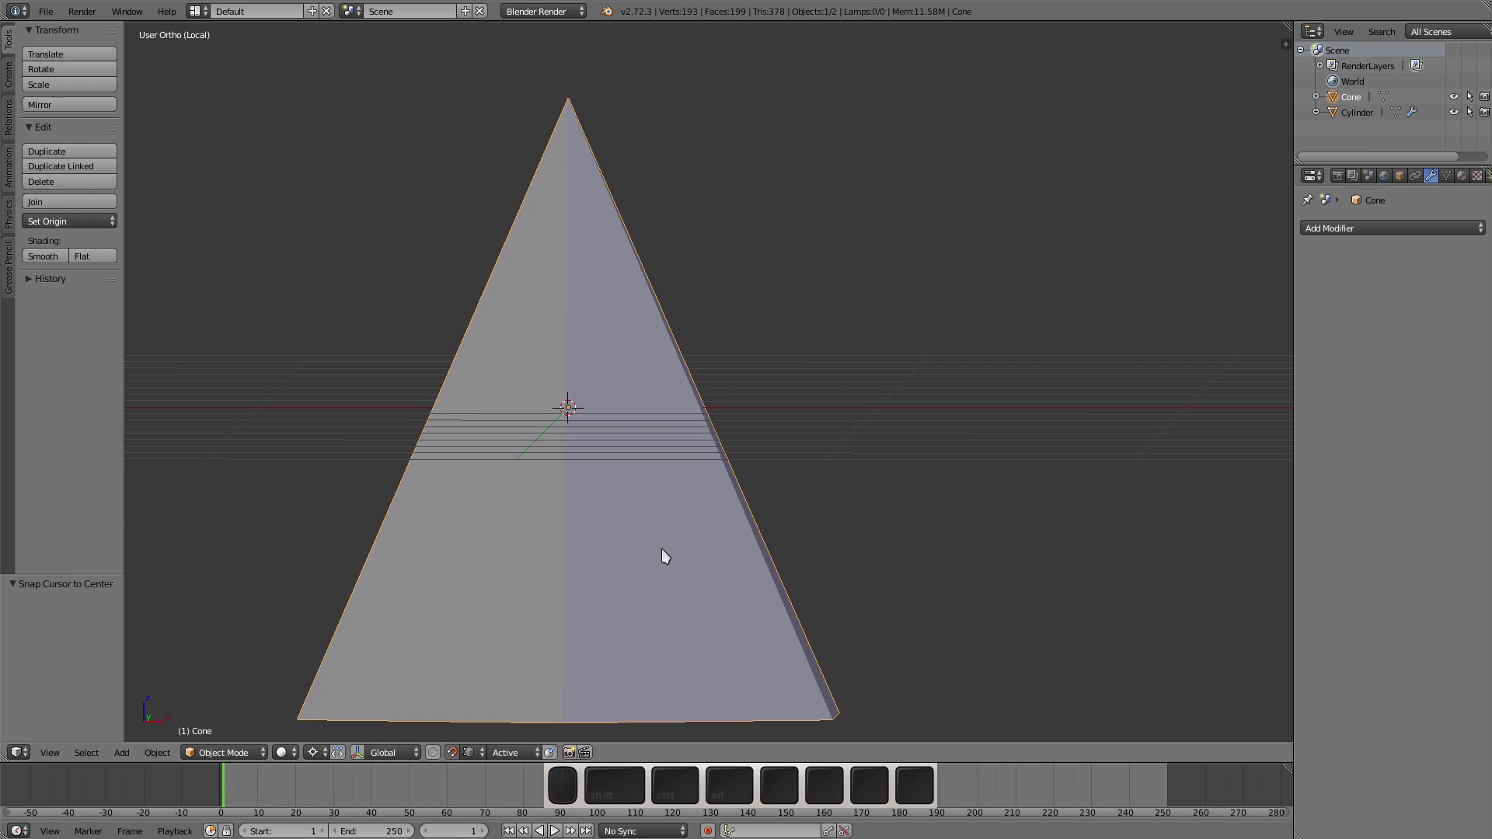
# Step: In Edit Mode, move the whole cone mesh up 1 unit along Z so its base sits at the origin
pyautogui.press('Tab')
pyautogui.press('g')
pyautogui.press('z')
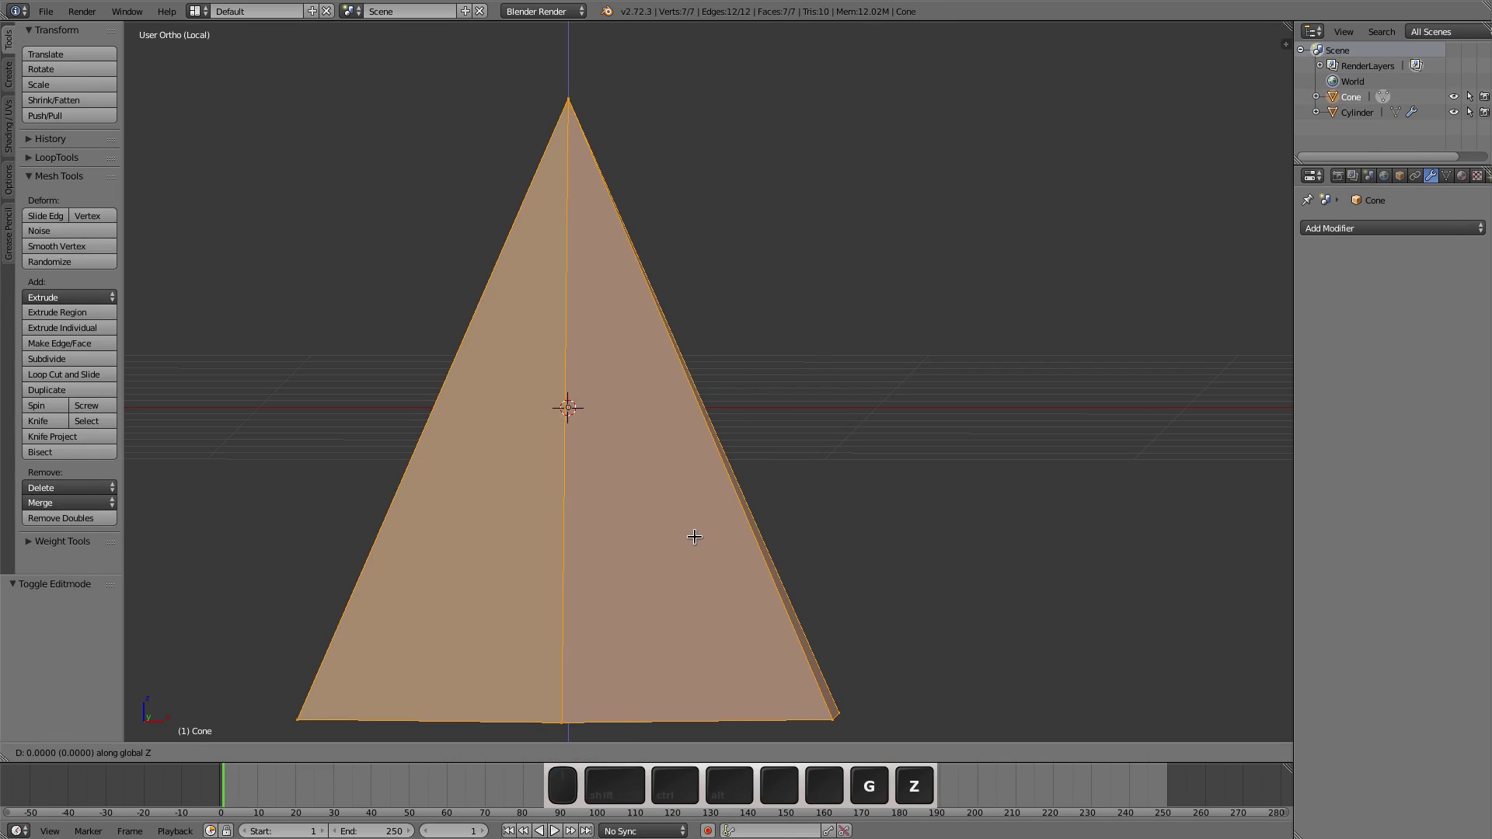
pyautogui.press('1')
pyautogui.press('Return')
# Step: Switch to face selection and delete the cone's hexagonal bottom face
pyautogui.moveTo(687, 516); pyautogui.dragTo(677, 436, button='middle')
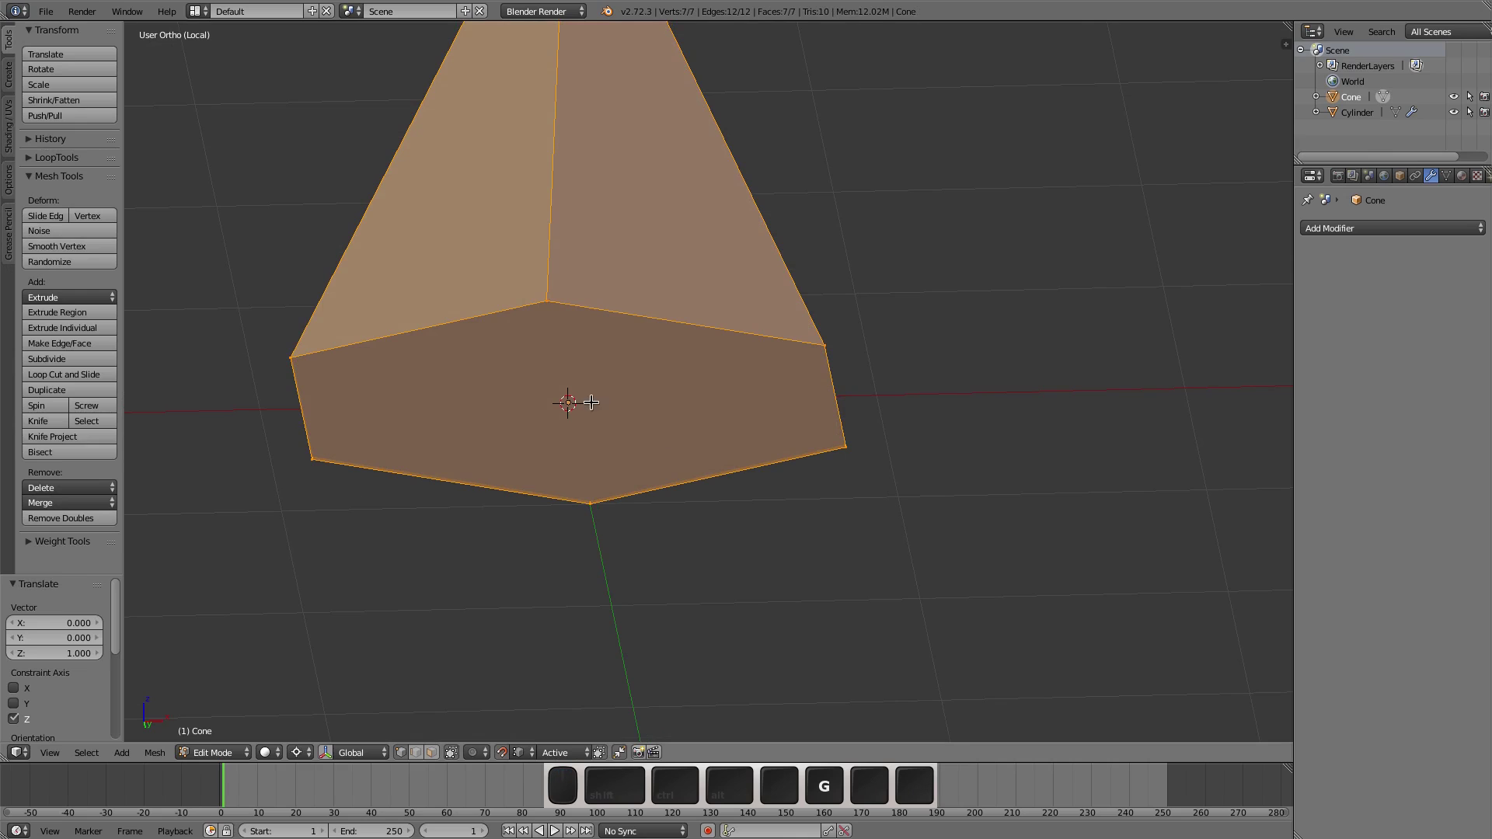
pyautogui.hotkey('ctrl', 'Tab')
pyautogui.press('Down')
pyautogui.press('Down')
pyautogui.press('Return')
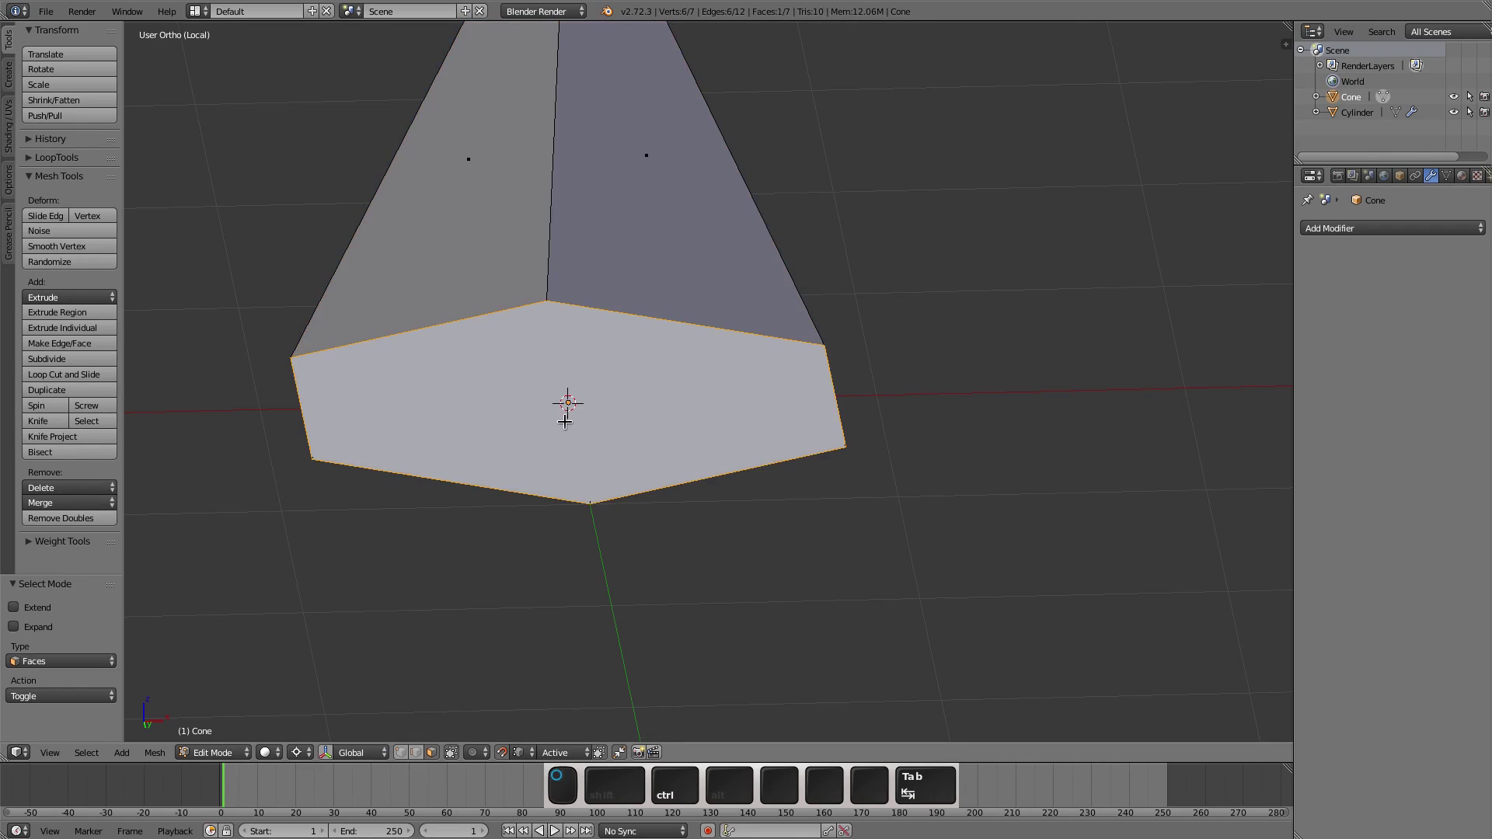
pyautogui.press('x')
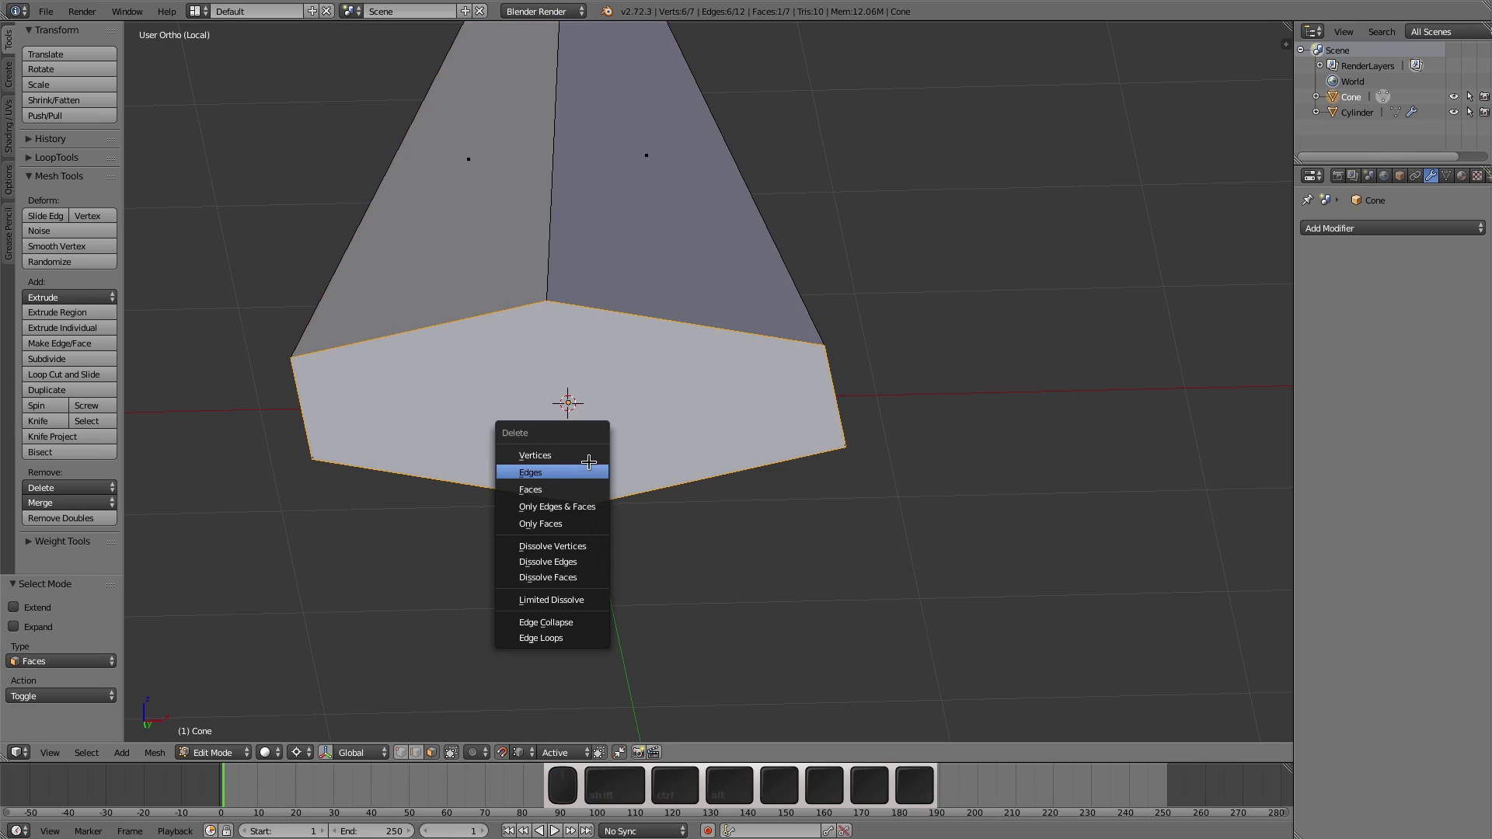
pyautogui.click(587, 490)
# Step: Select all of the cone's linked geometry and scale it around the 3D cursor to about 0.142
pyautogui.moveTo(588, 492); pyautogui.dragTo(618, 367, button='middle')
pyautogui.scroll(-3, 618, 367)
pyautogui.press('l')
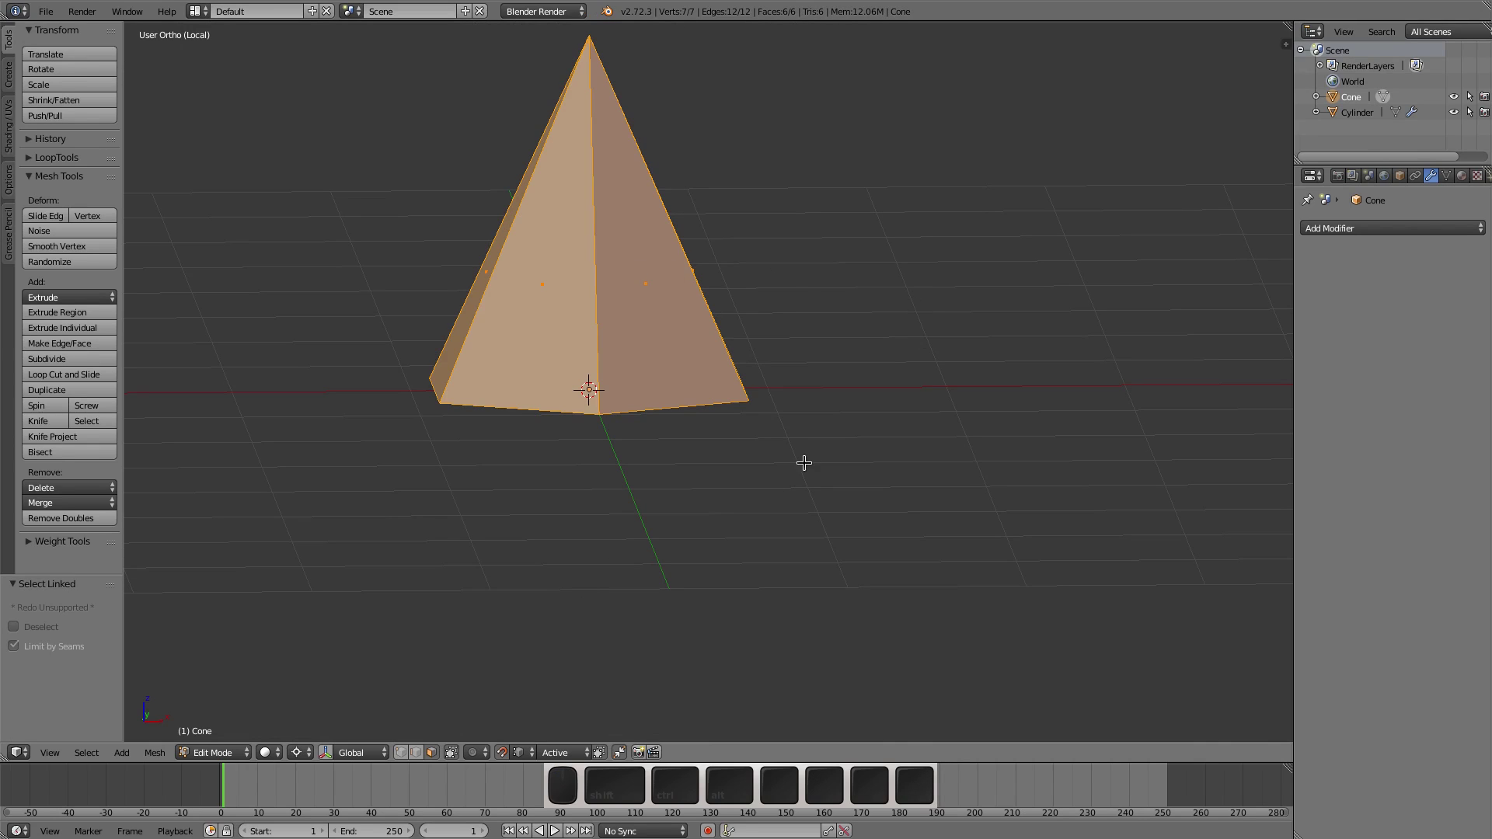
pyautogui.press('.')
pyautogui.click(993, 443)
pyautogui.press('s')
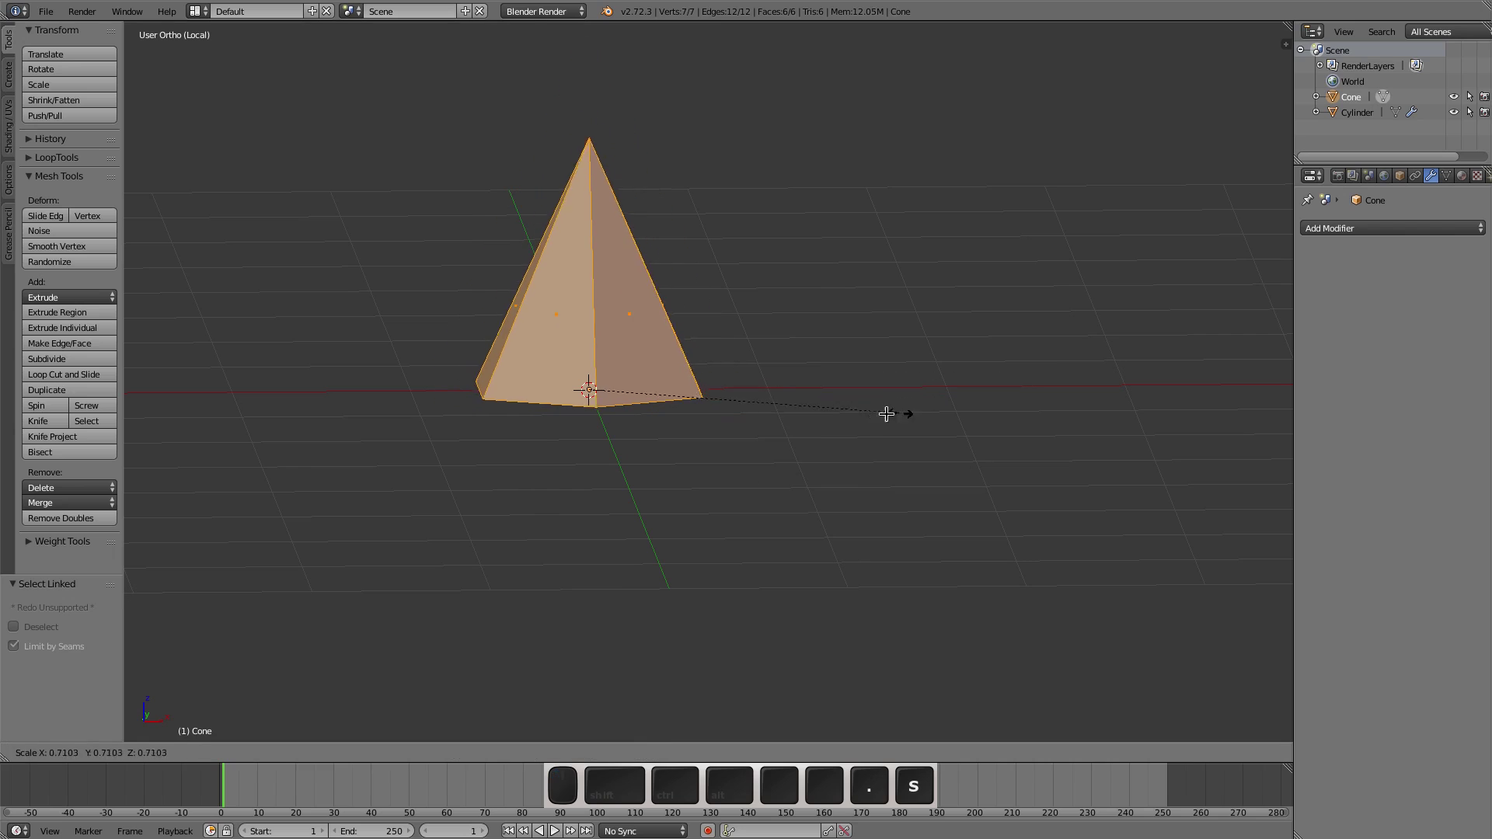
pyautogui.click(646, 400)
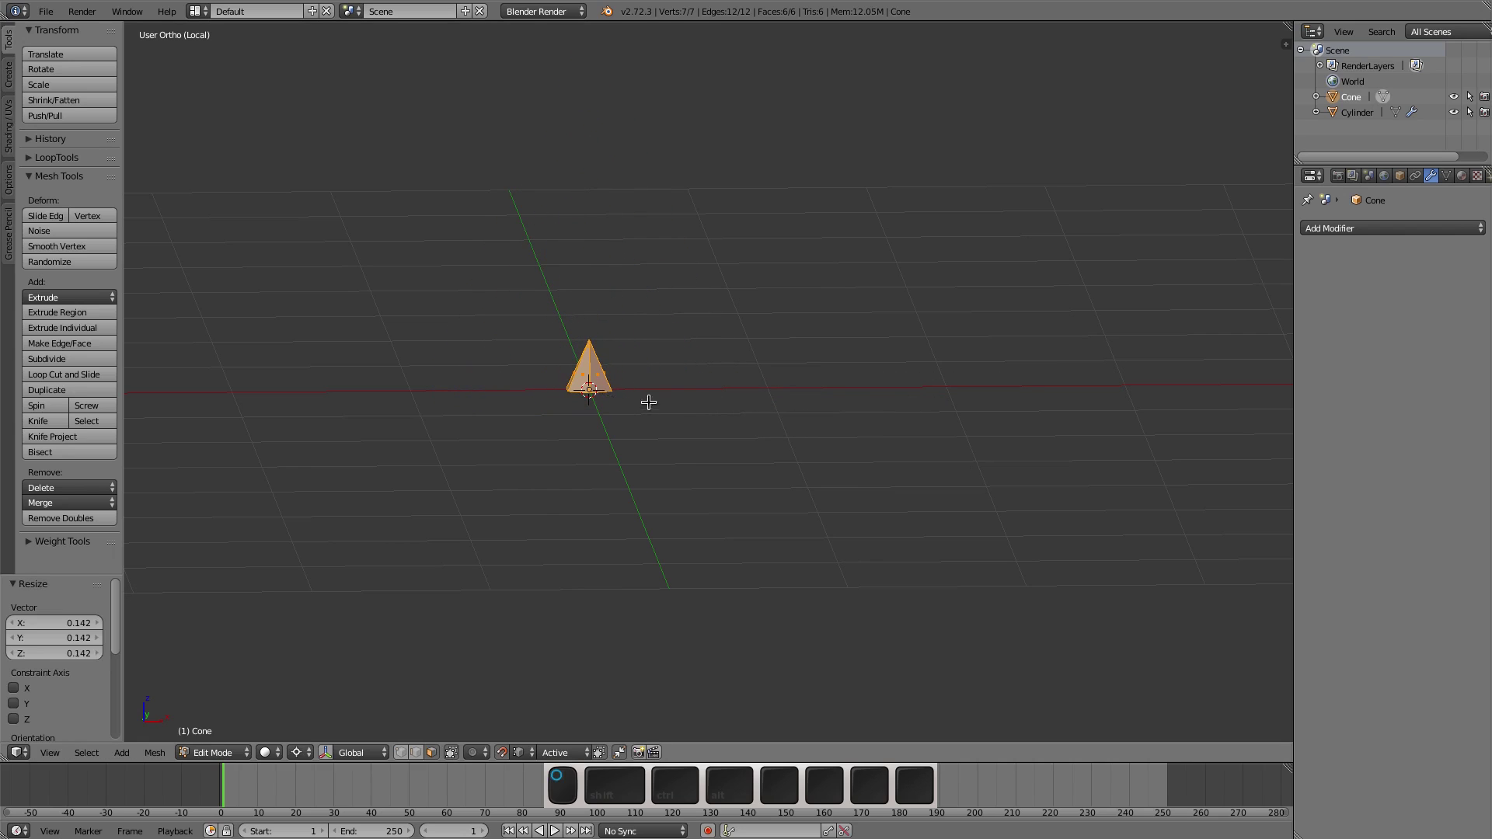
# Step: Compare the scaled cone with the round studs on the pommel in the front reference drawing
pyautogui.press('KP_Decimal')
pyautogui.moveTo(616, 358)
pyautogui.mouseDown(button='middle')
pyautogui.moveTo(656, 357)
pyautogui.moveTo(632, 346)
pyautogui.moveTo(612, 374)
pyautogui.mouseUp(button='middle')
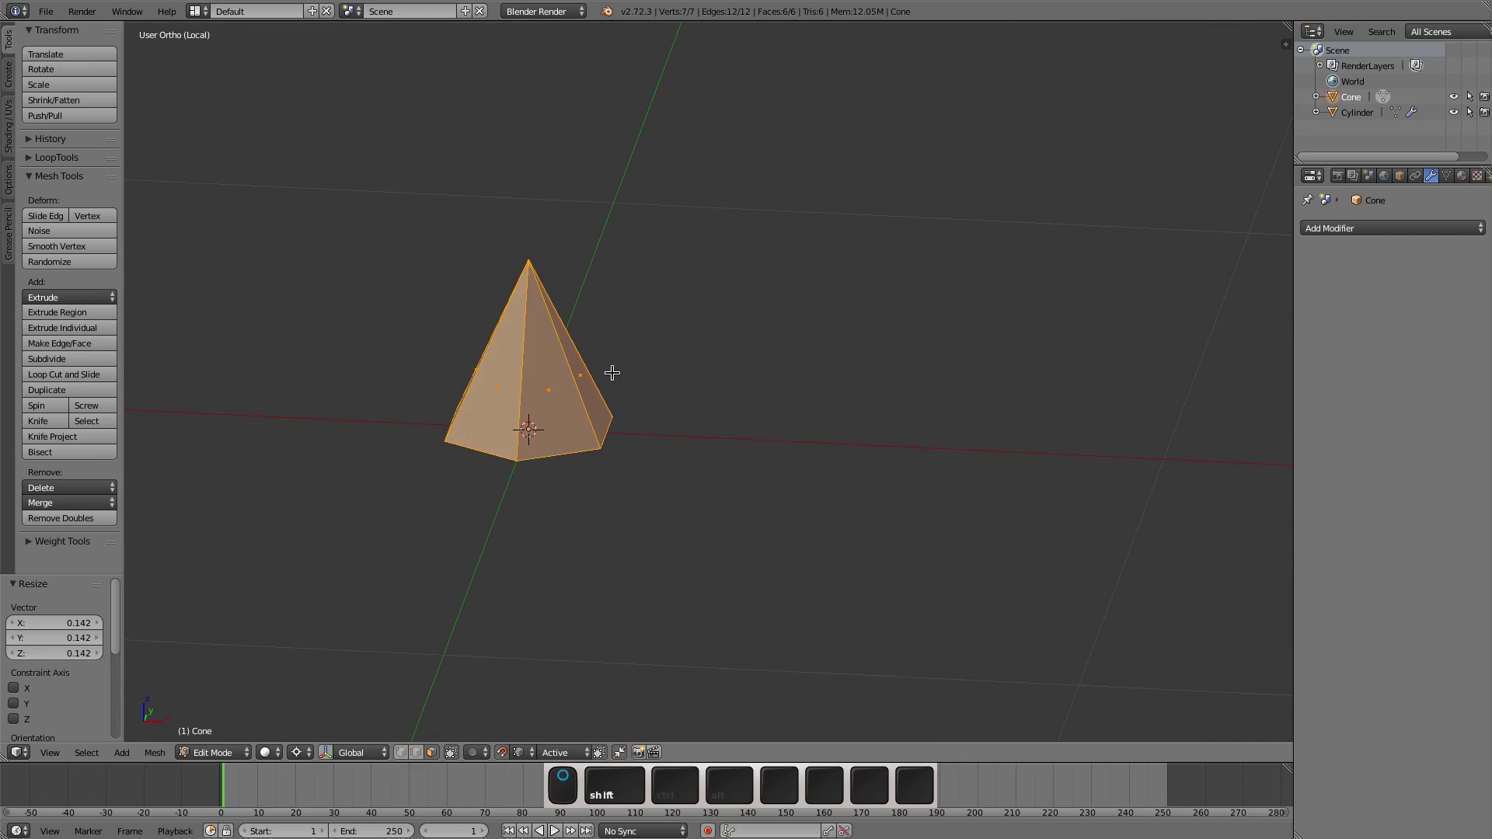
pyautogui.press('KP_1')
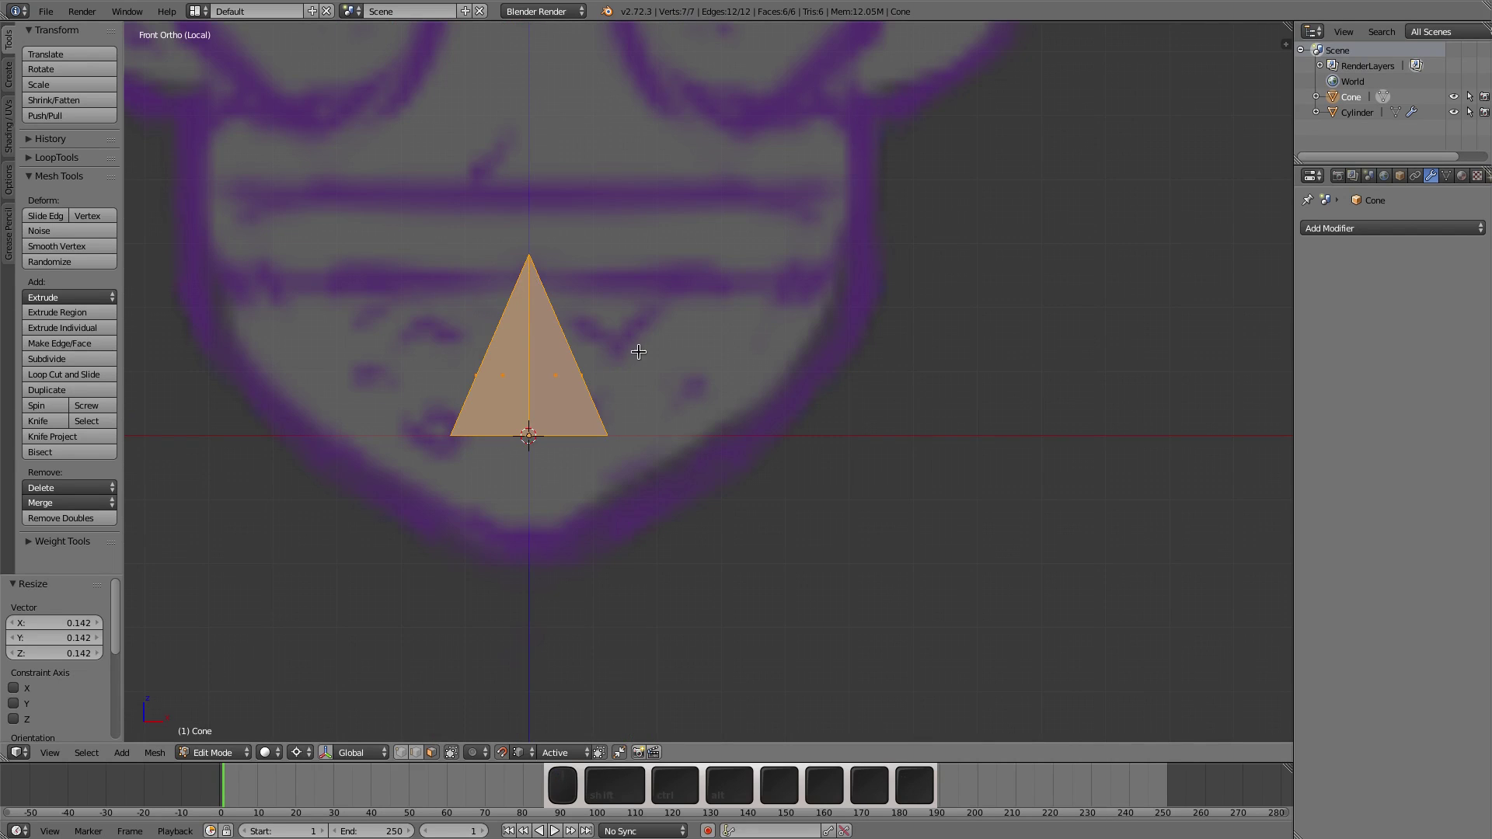
pyautogui.scroll(-4, 637, 352)
pyautogui.keyDown('shift'); pyautogui.moveTo(659, 366); pyautogui.dragTo(627, 616, button='middle'); pyautogui.keyUp('shift')
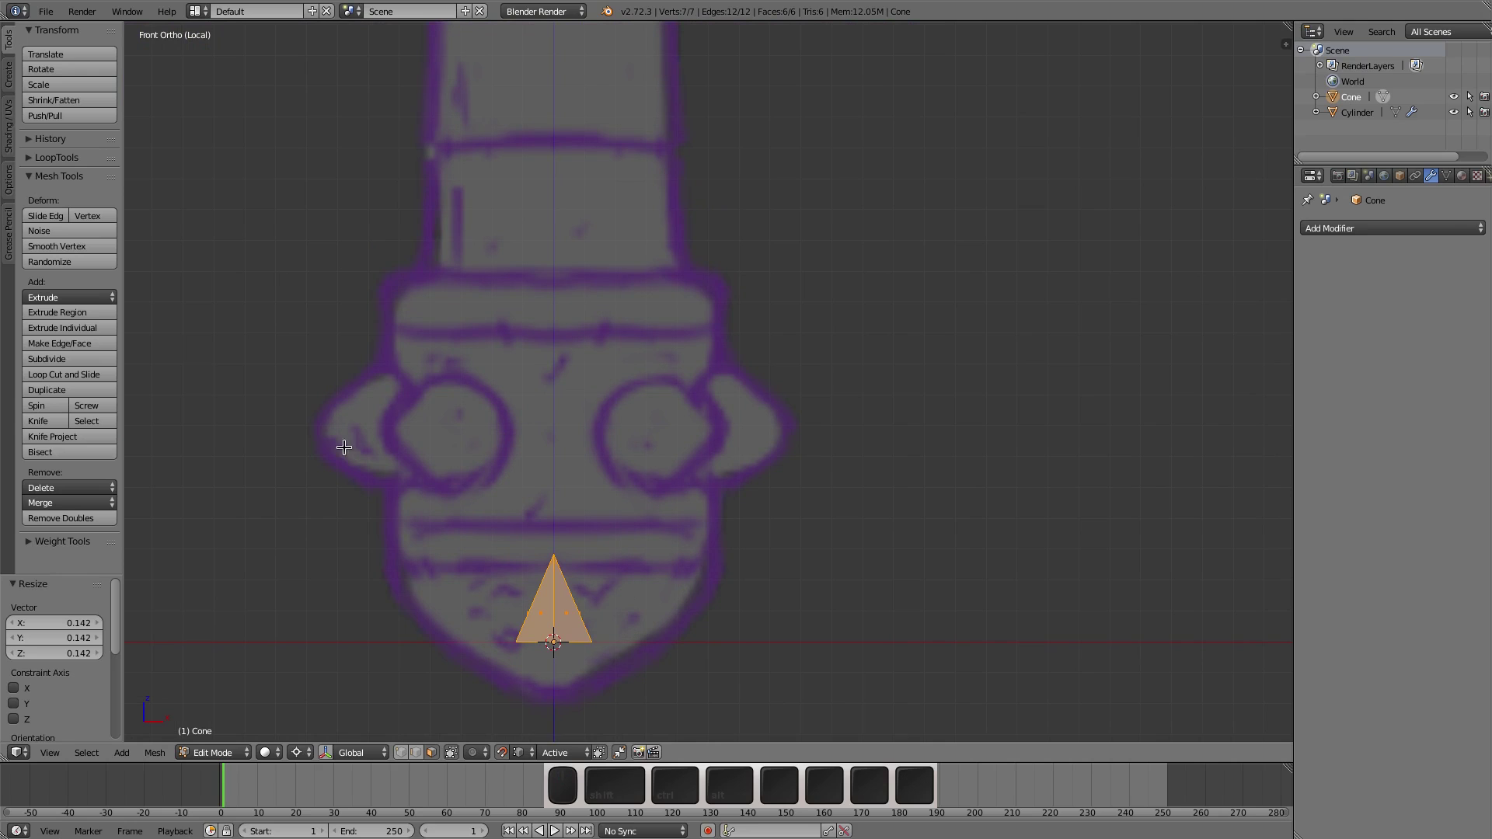
pyautogui.scroll(4, 513, 647)
pyautogui.scroll(-3, 433, 252)
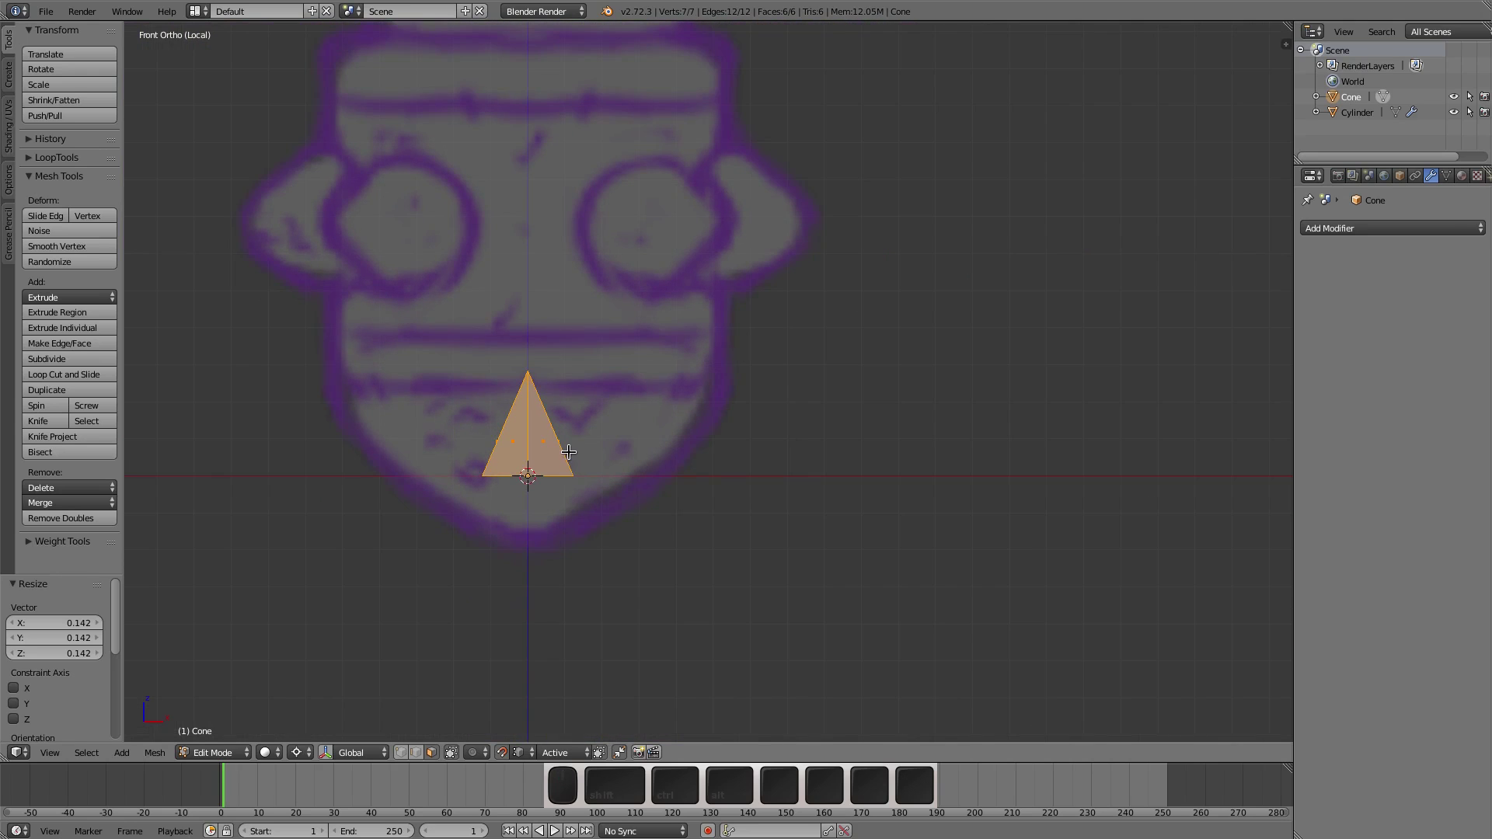
pyautogui.scroll(4, 568, 451)
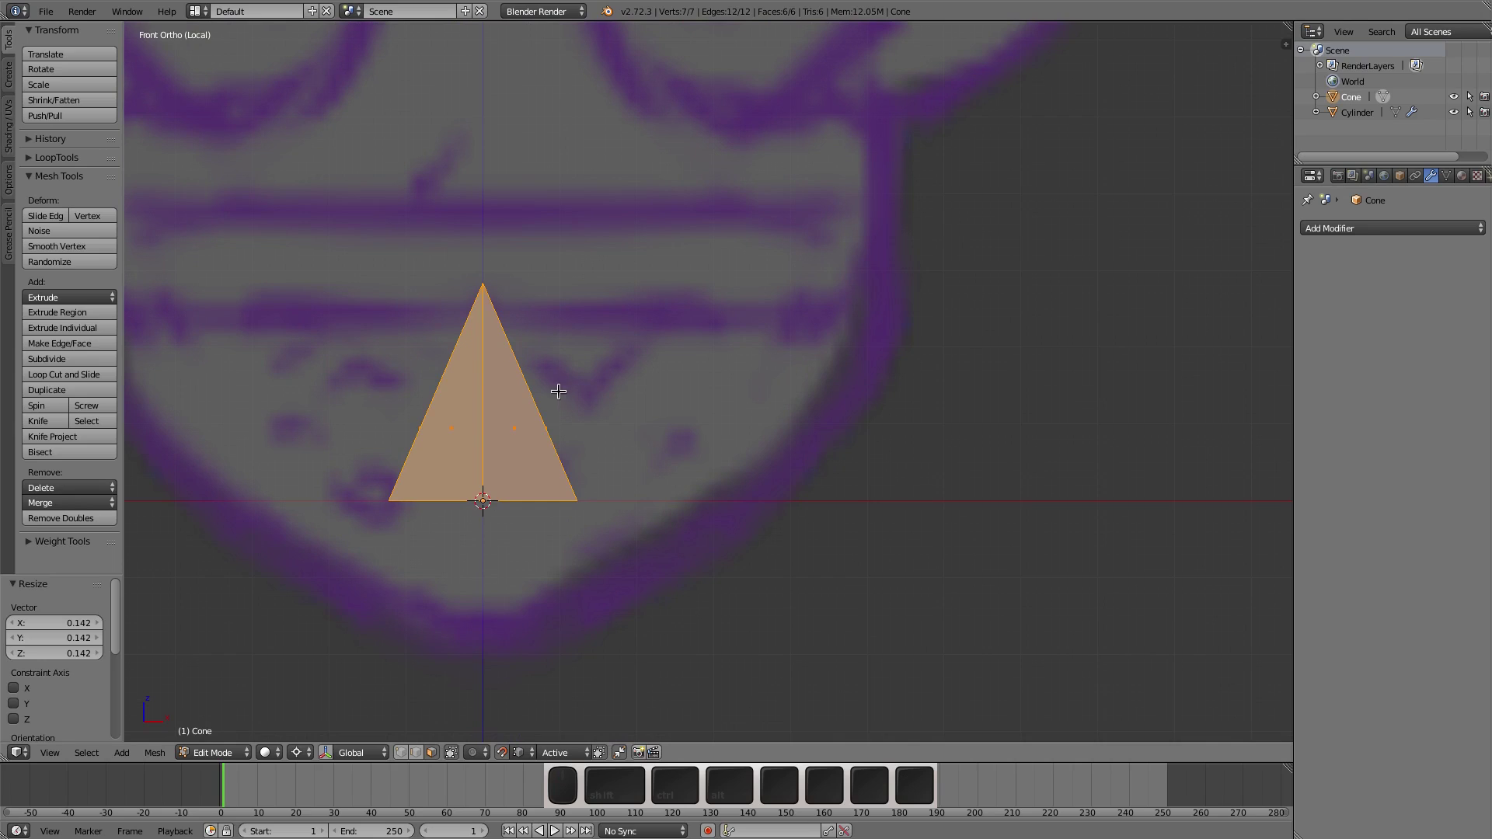
# Step: Switch to vertex selection and bevel the cone's tip vertex with an offset of about 0.21 and 1 segment
pyautogui.moveTo(558, 391); pyautogui.dragTo(550, 425, button='middle')
pyautogui.hotkey('ctrl', 'Tab')
pyautogui.press('1')
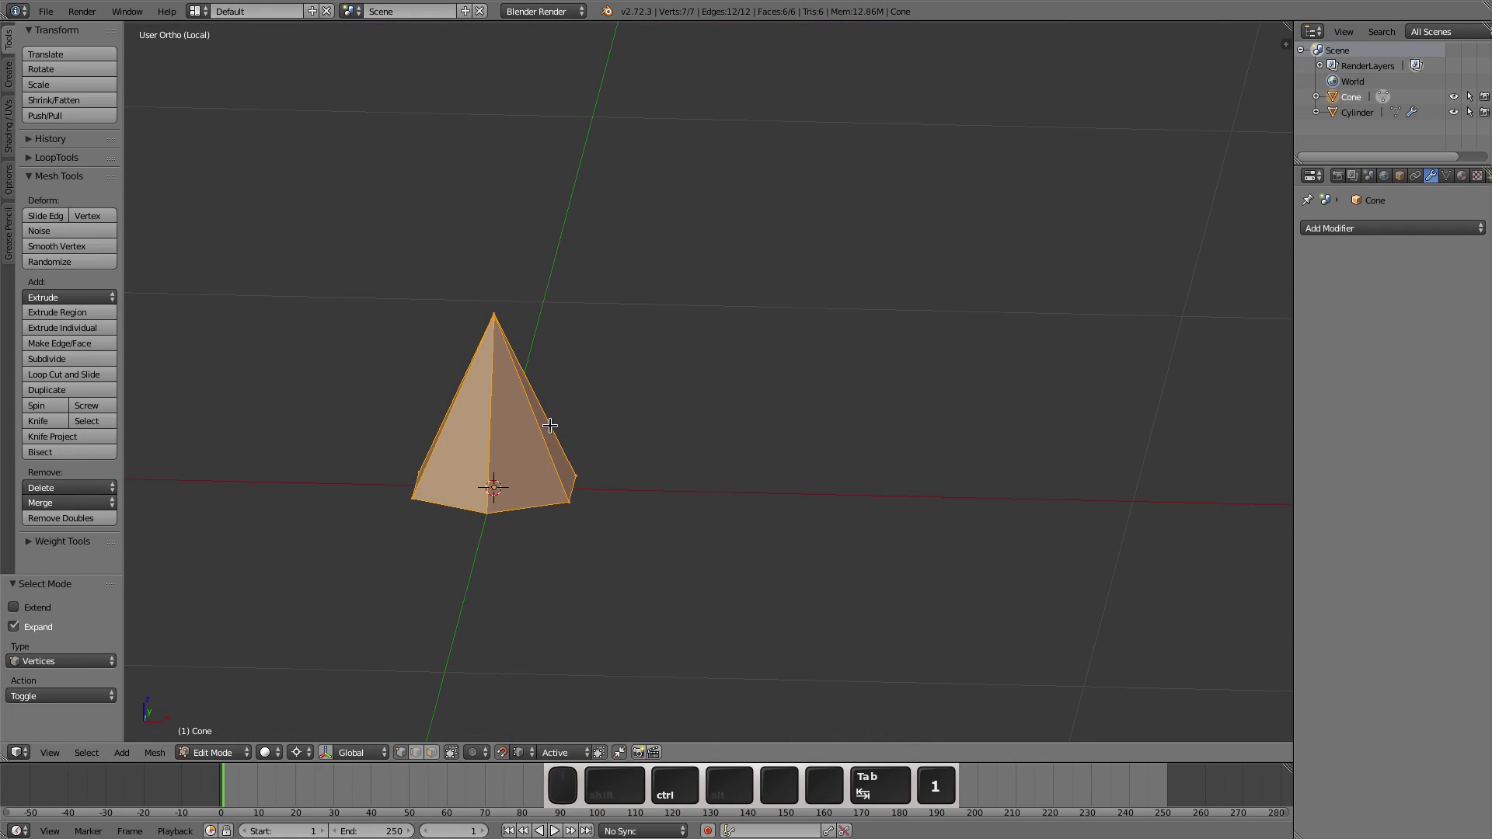
pyautogui.click(506, 286)
pyautogui.scroll(3, 435, 333)
pyautogui.moveTo(434, 332); pyautogui.dragTo(555, 324, button='middle')
pyautogui.moveTo(565, 515); pyautogui.dragTo(711, 366, button='middle')
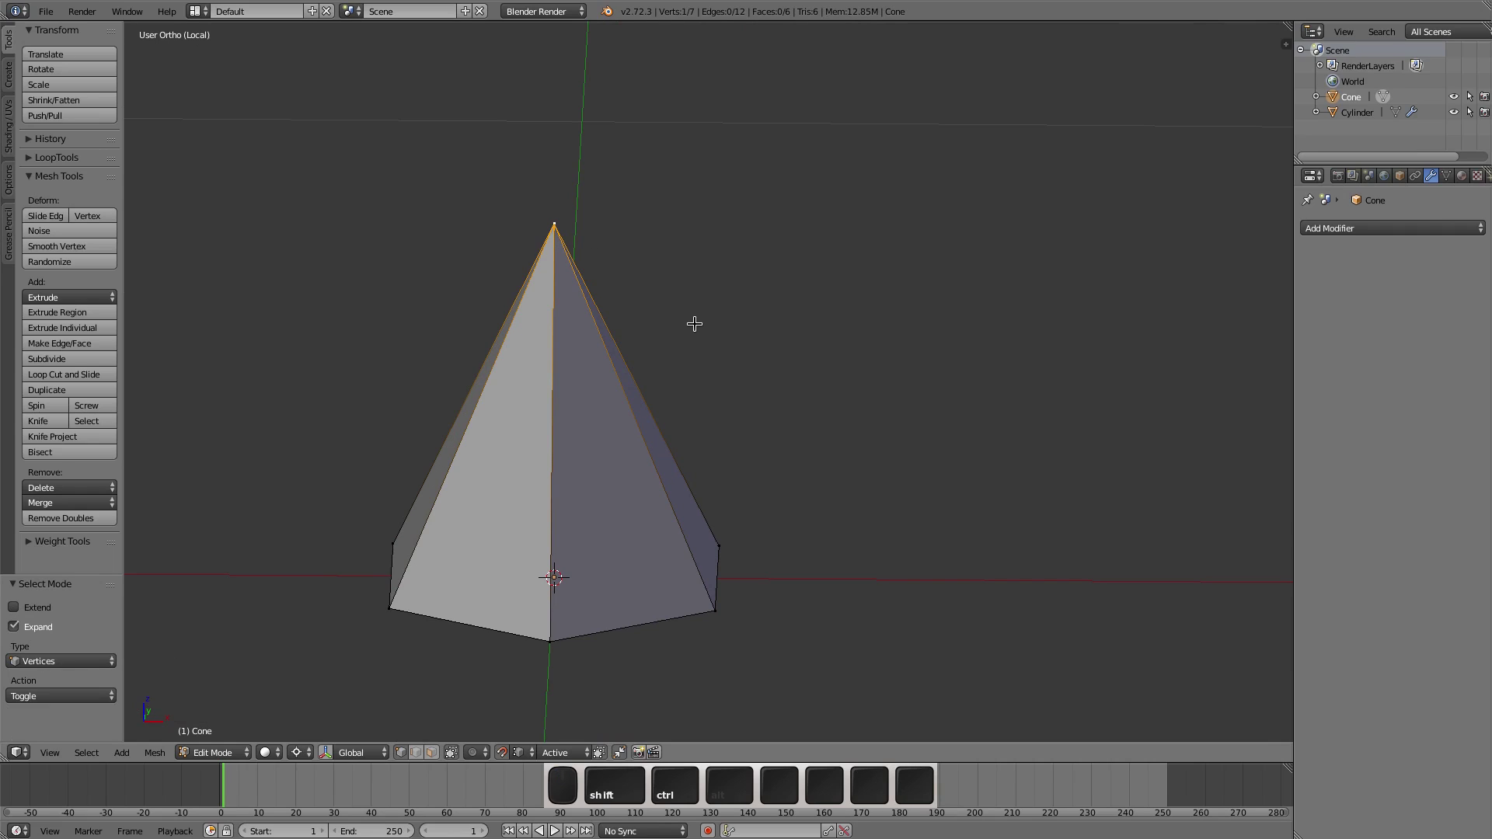
pyautogui.hotkey('ctrl', 'shift', 'b')
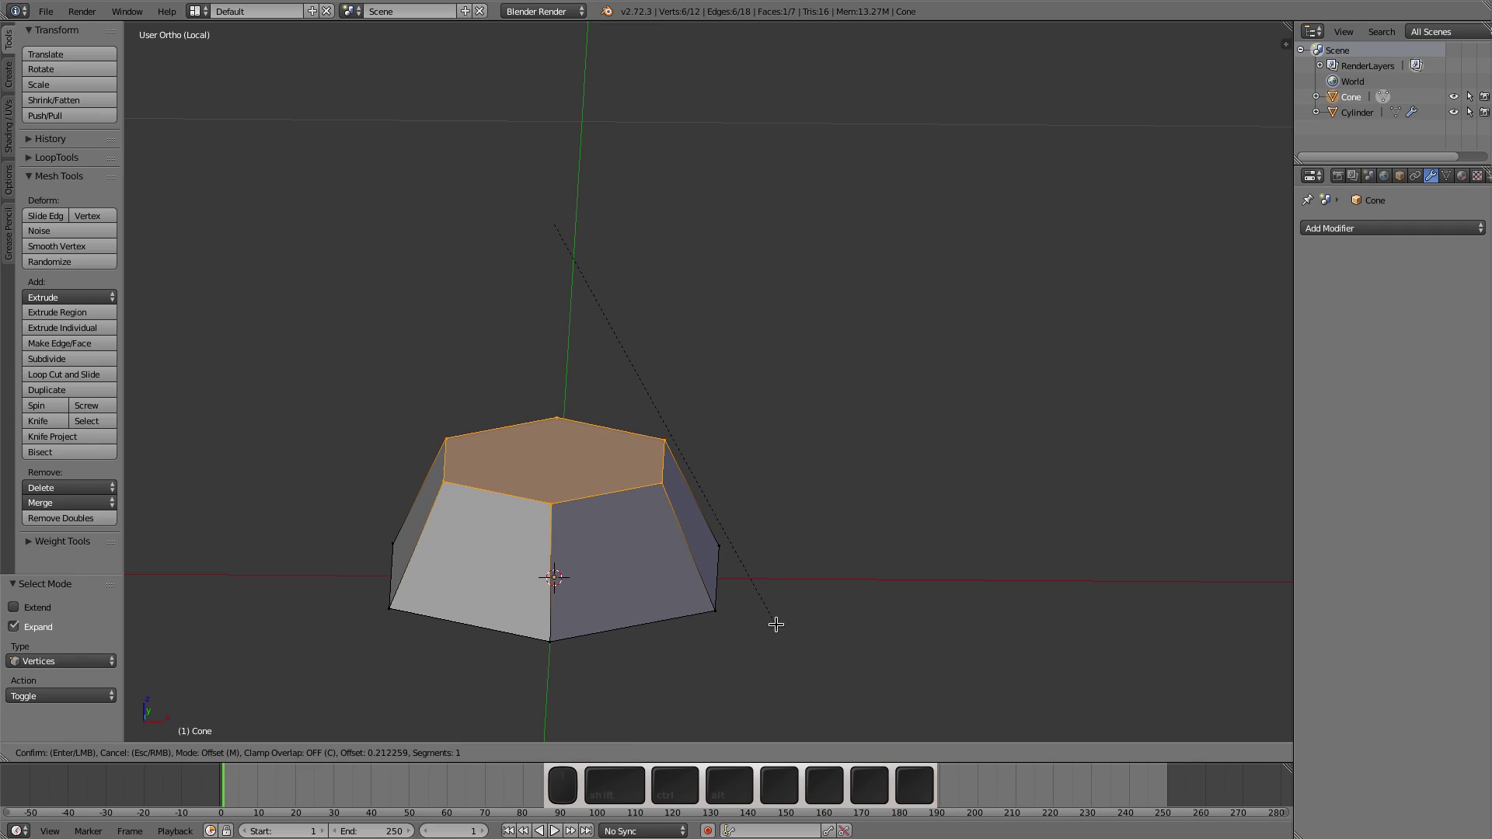
pyautogui.click(772, 621)
# Step: Poke the flat hexagonal top face and raise its centre vertex about 0.076 along Z
pyautogui.hotkey('alt', 'p')
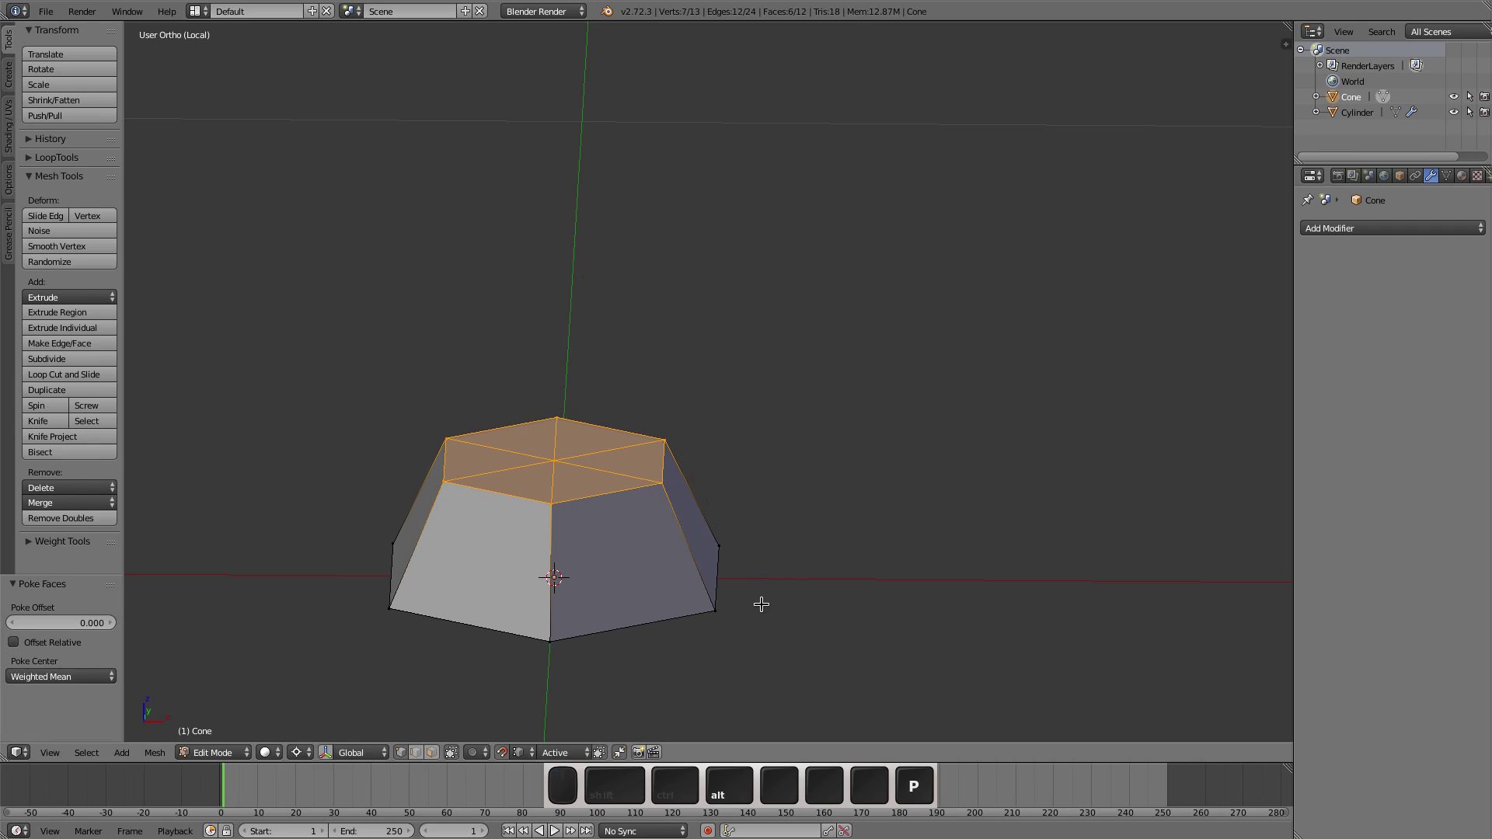
pyautogui.rightClick(554, 462)
pyautogui.press('g')
pyautogui.press('z')
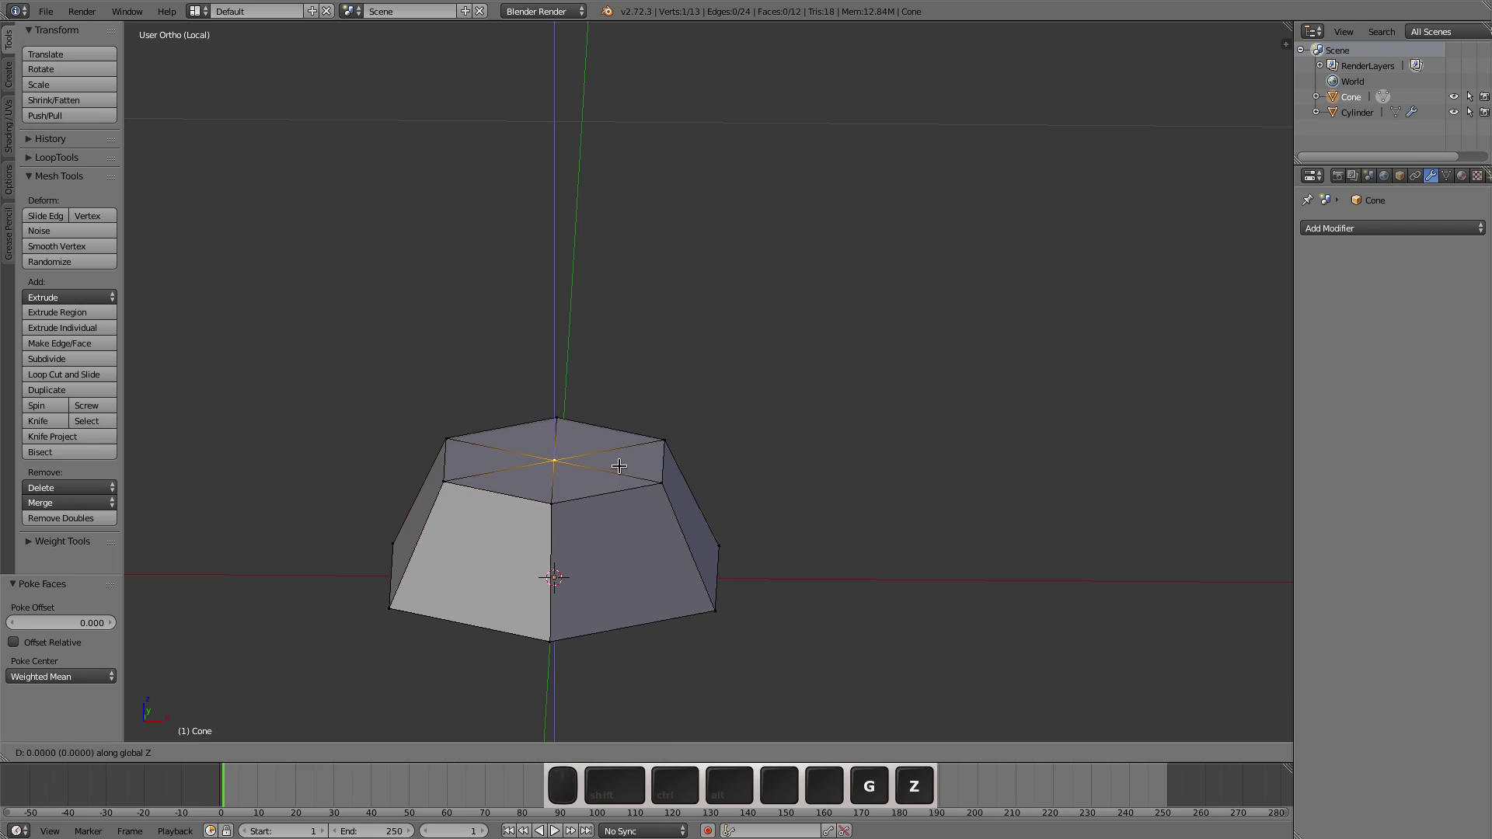
pyautogui.click(603, 363)
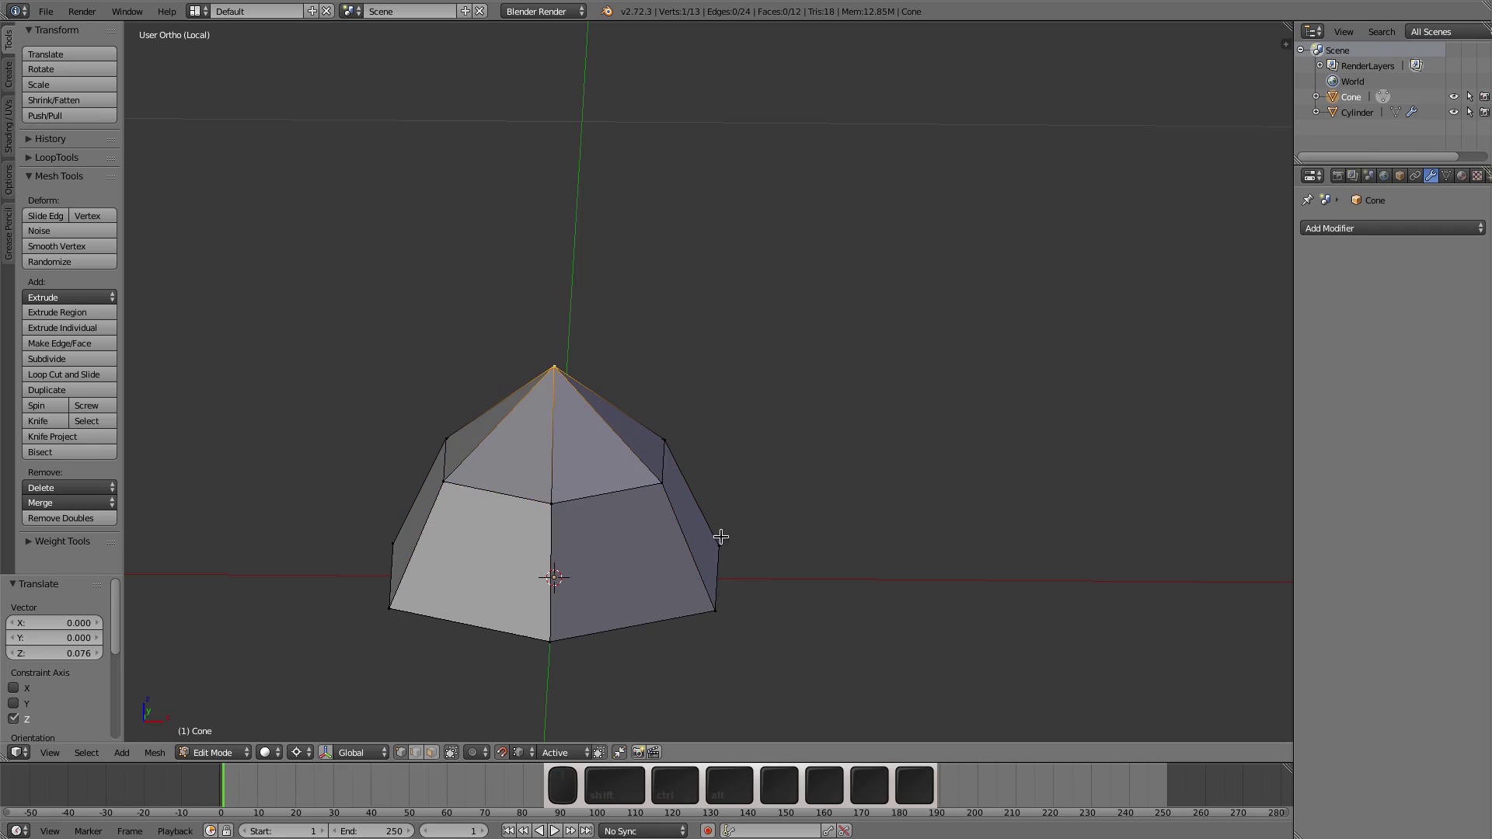
# Step: Return to Object Mode and leave local view to show the stud together with the dagger
pyautogui.scroll(-6, 721, 537)
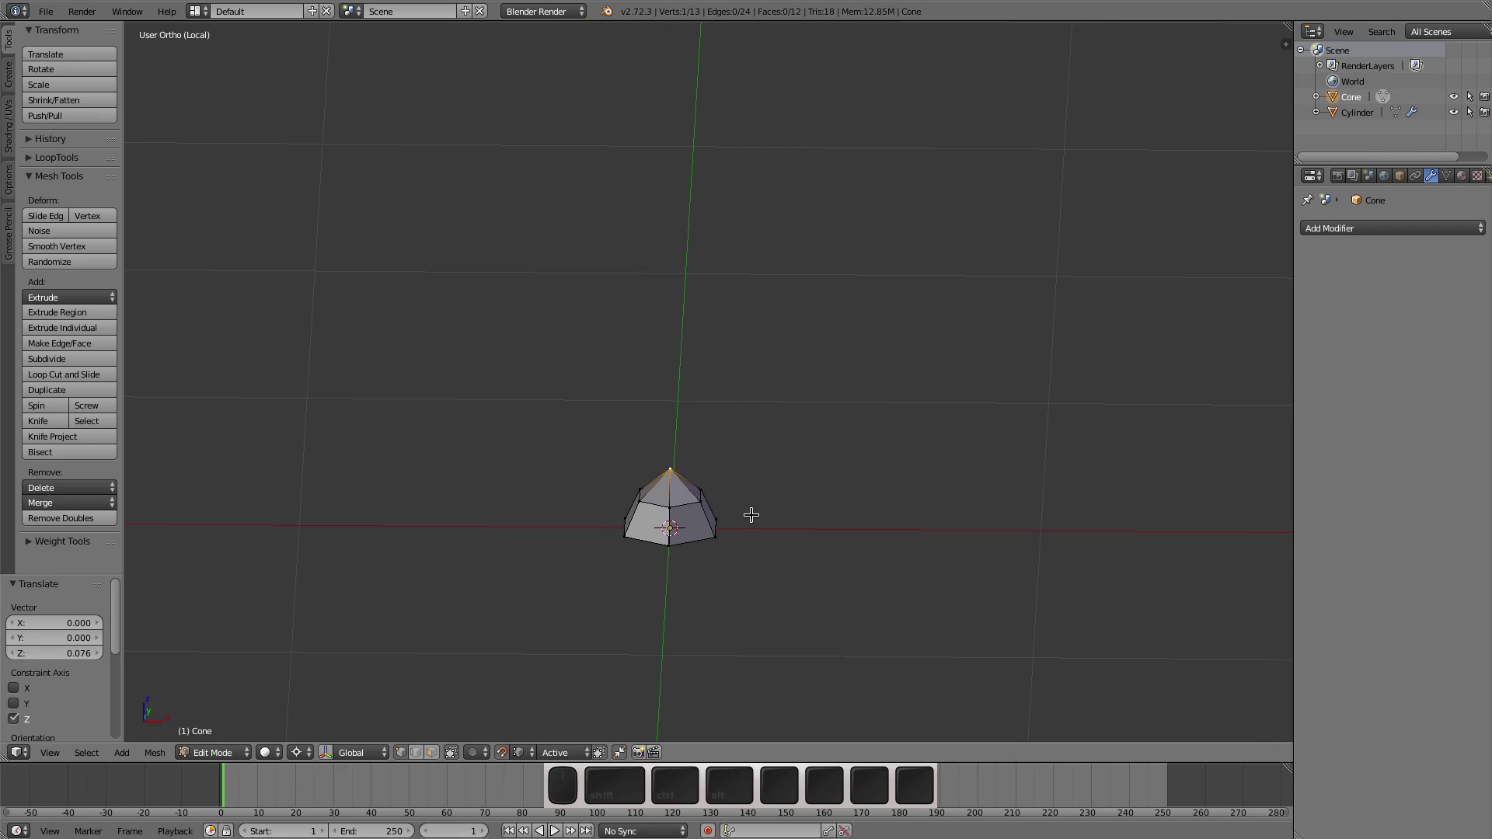
pyautogui.press('Tab')
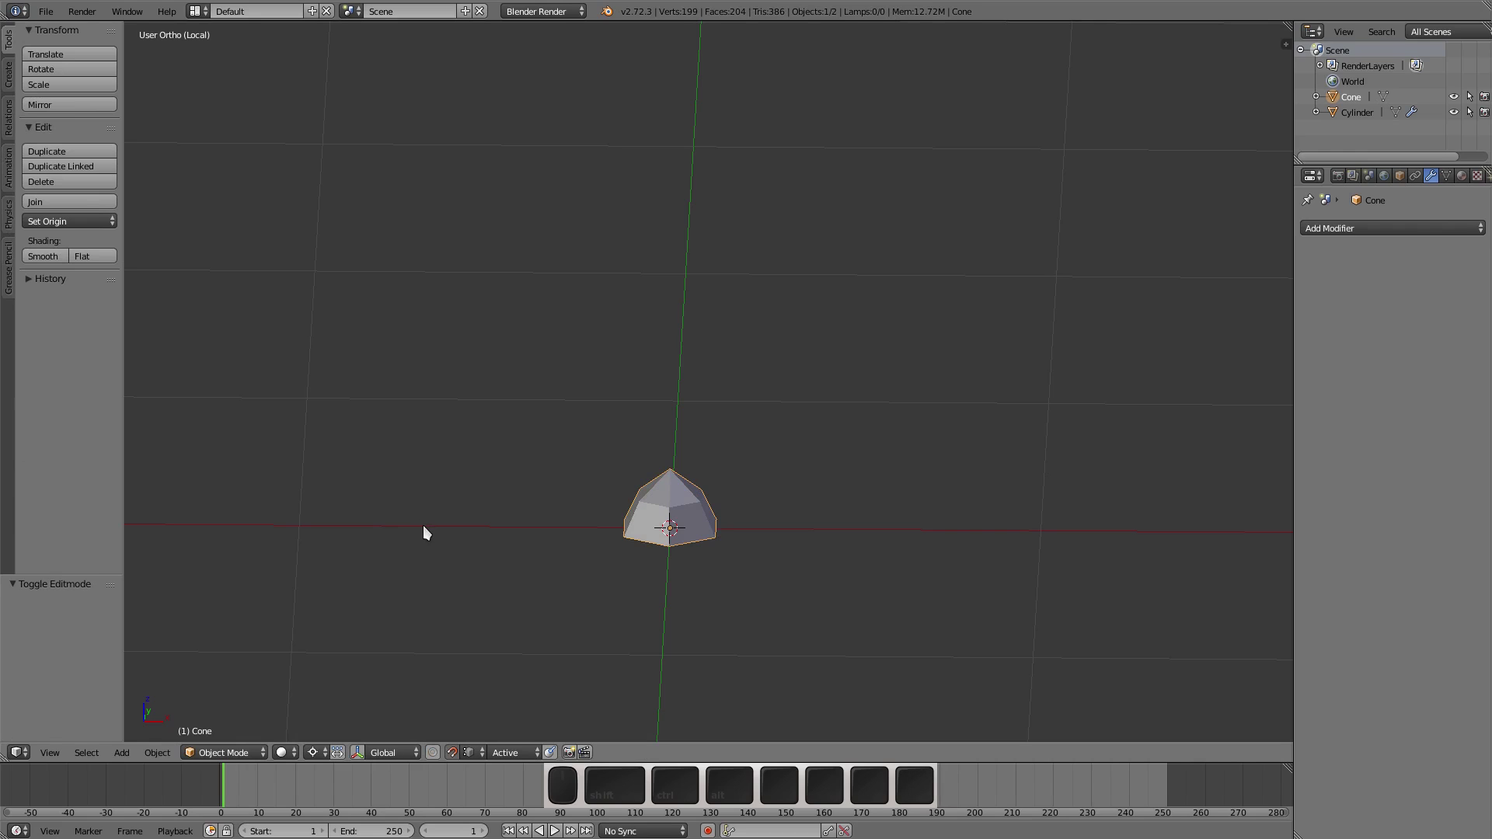
pyautogui.press('KP_Divide')
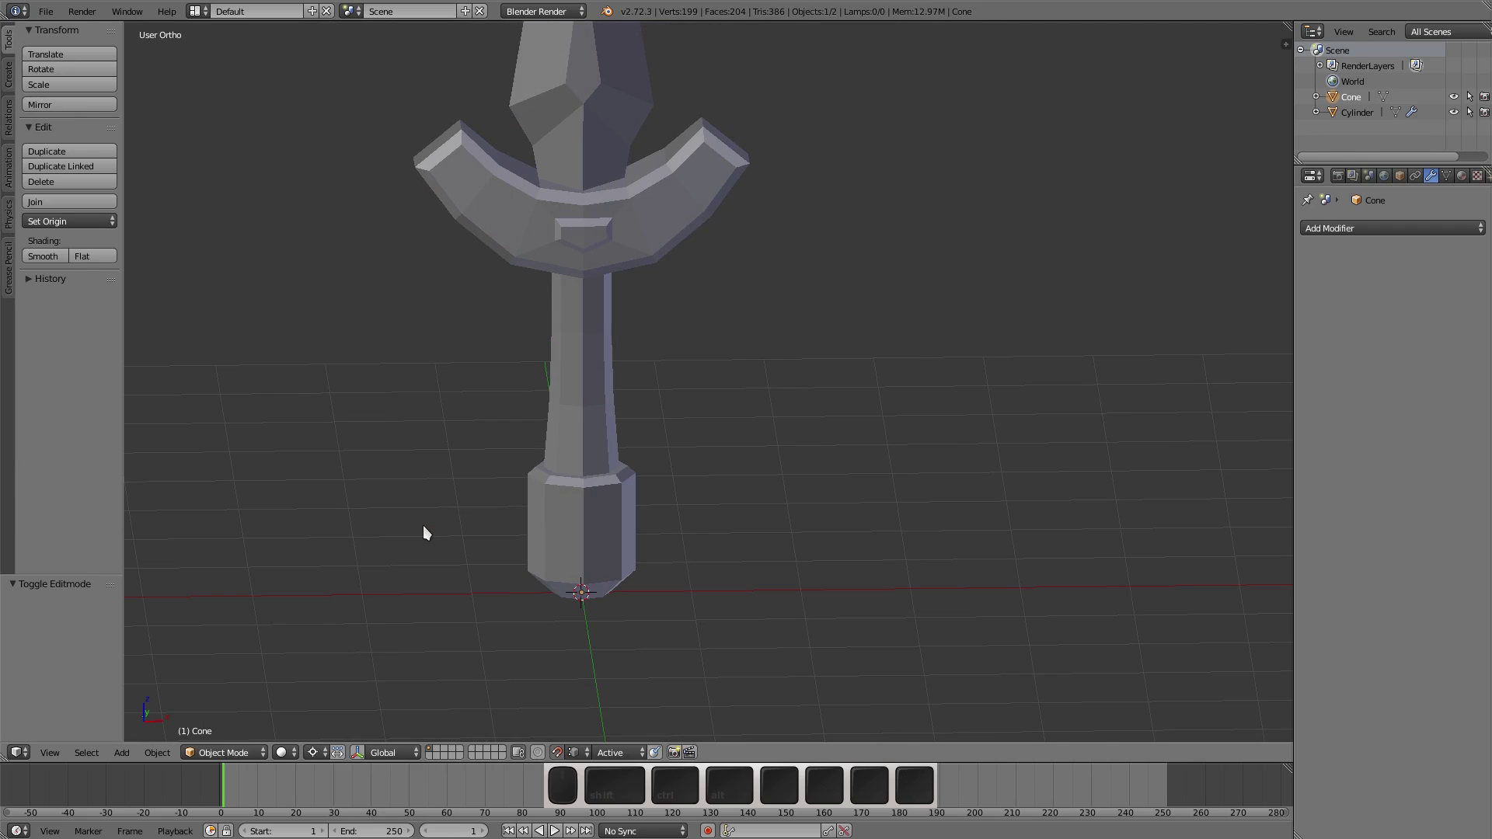
pyautogui.moveTo(673, 235); pyautogui.dragTo(720, 381, button='middle')
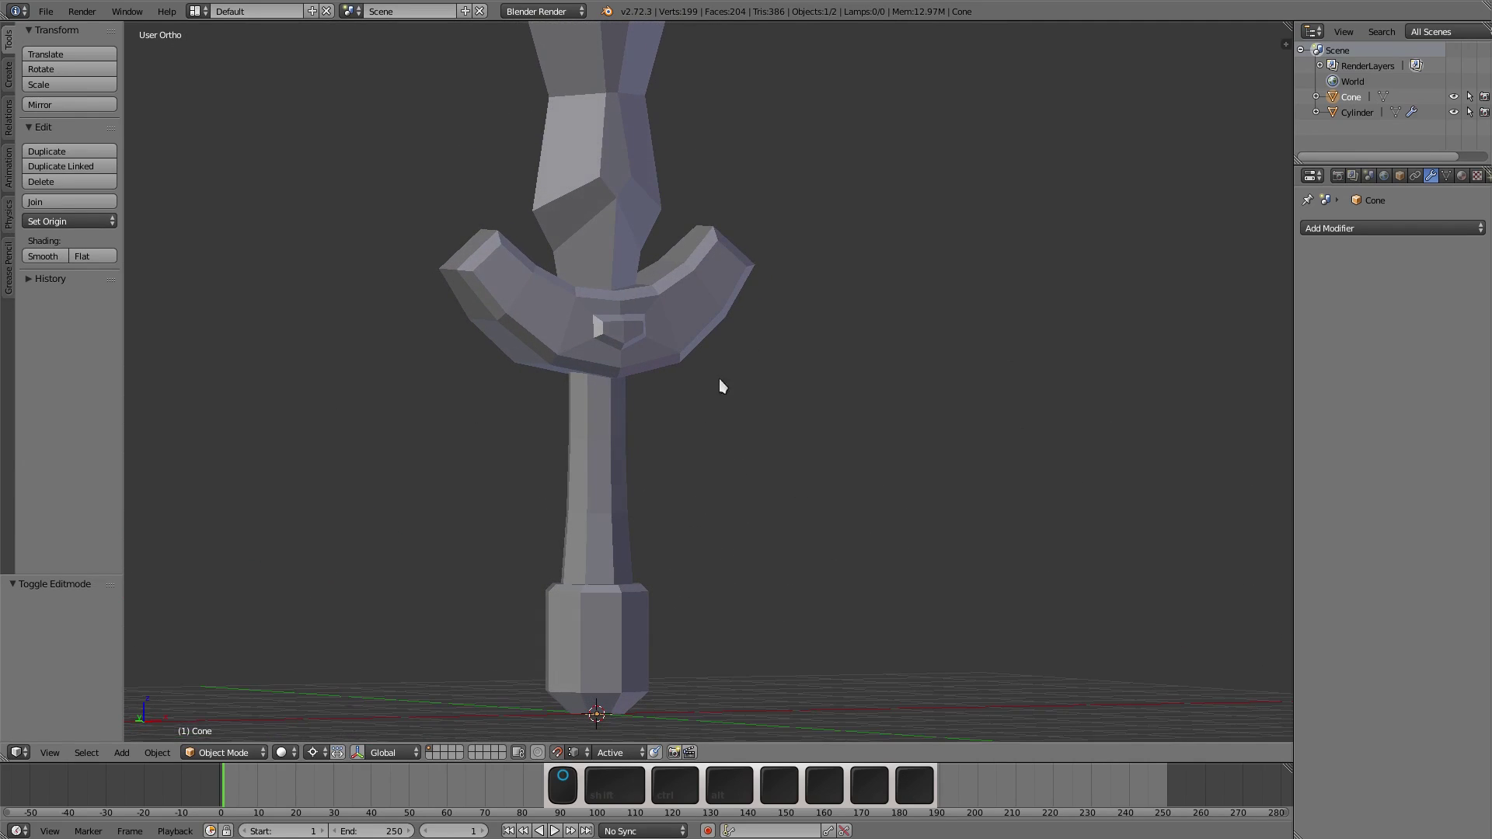
# Step: Set snapping to faces with Closest as the snap target, projecting individual elements onto the surface
pyautogui.click(573, 752)
pyautogui.click(610, 683)
pyautogui.click(622, 754)
pyautogui.click(628, 734)
pyautogui.click(673, 756)
# Step: Move the stud onto a side face of the pommel, snapping it flush to the surface
pyautogui.keyDown('shift'); pyautogui.moveTo(632, 586); pyautogui.dragTo(547, 458, button='middle'); pyautogui.keyUp('shift')
pyautogui.scroll(2, 567, 497)
pyautogui.scroll(1, 510, 381)
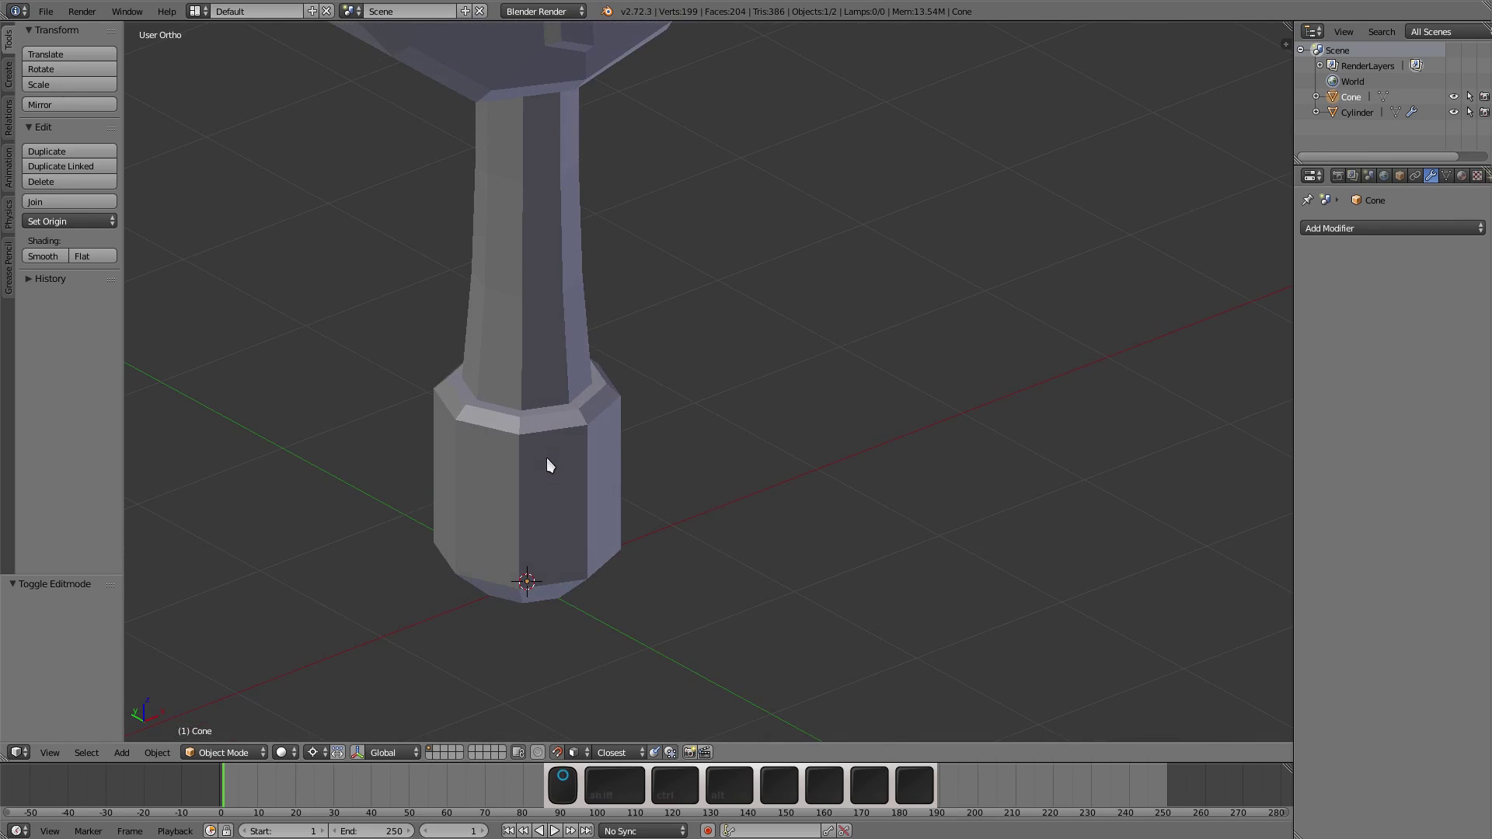
pyautogui.press('g')
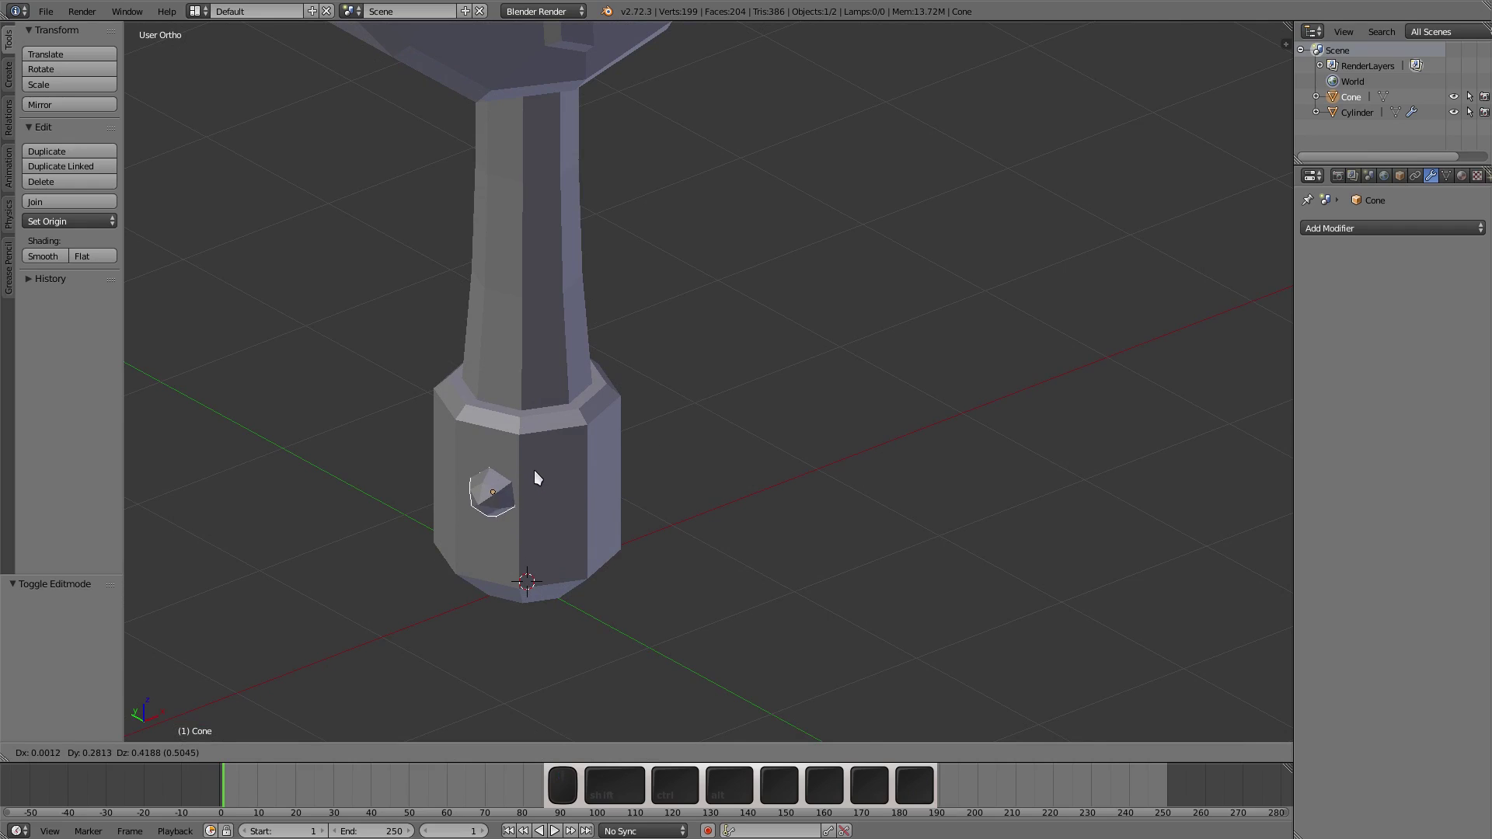
pyautogui.scroll(4, 444, 521)
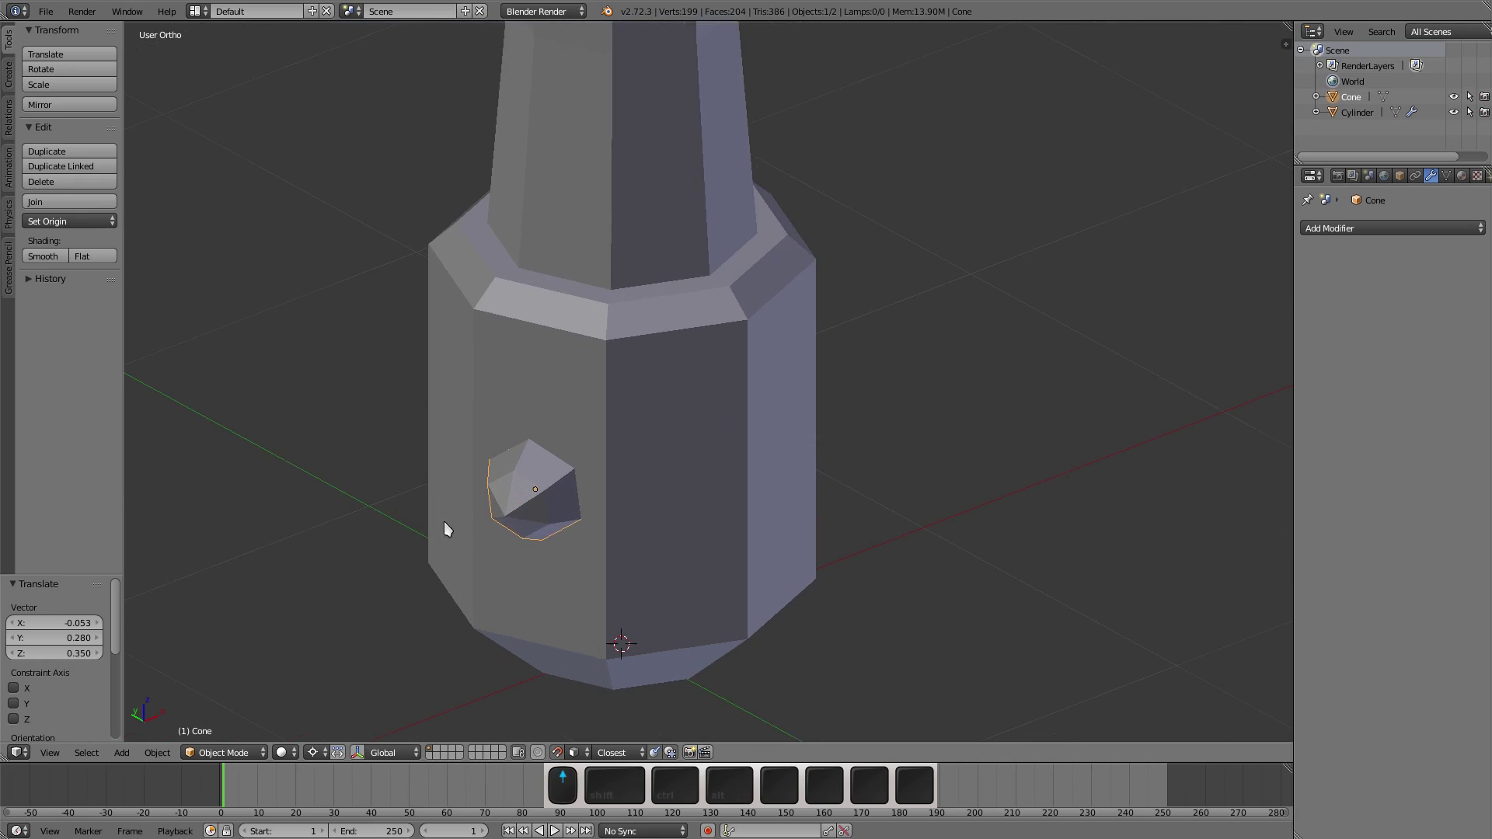
# Step: Show the stud's transform properties and set its Y rotation to 0°
pyautogui.moveTo(483, 507); pyautogui.dragTo(582, 432, button='middle')
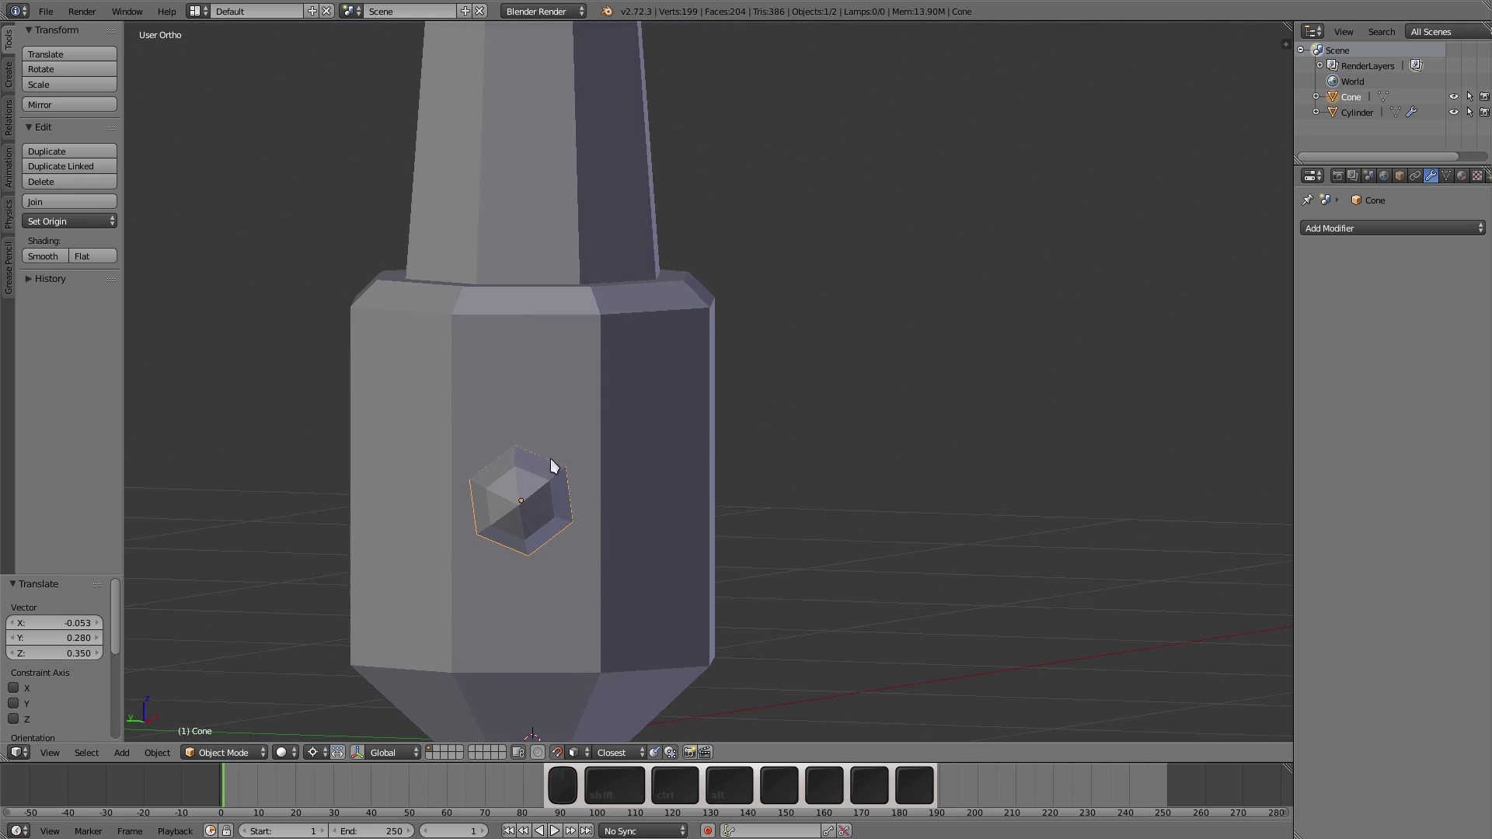
pyautogui.press('n')
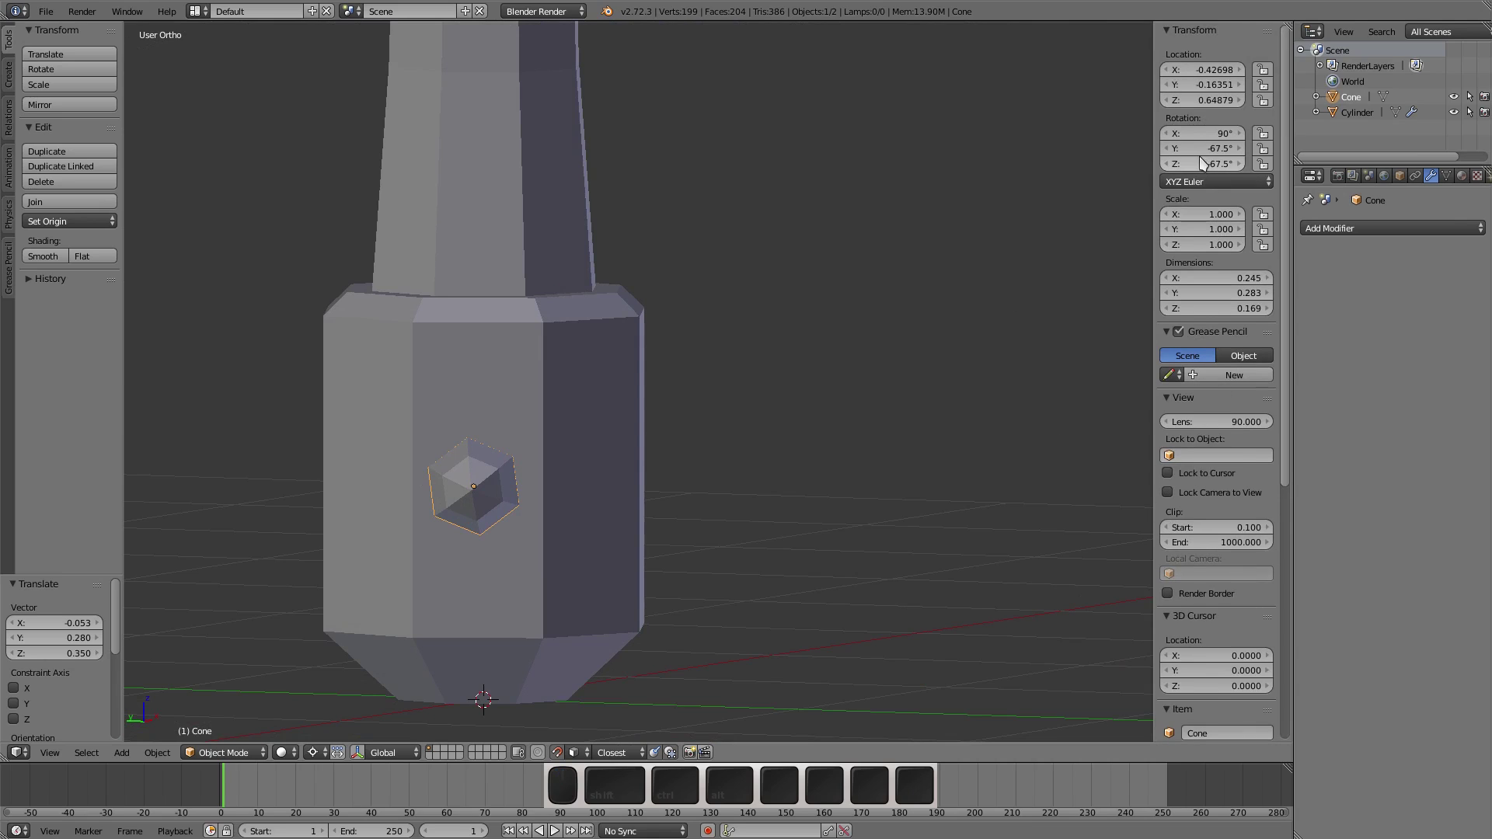
pyautogui.moveTo(1200, 149)
pyautogui.mouseDown()
pyautogui.moveTo(1223, 149)
pyautogui.moveTo(1205, 149)
pyautogui.mouseUp()
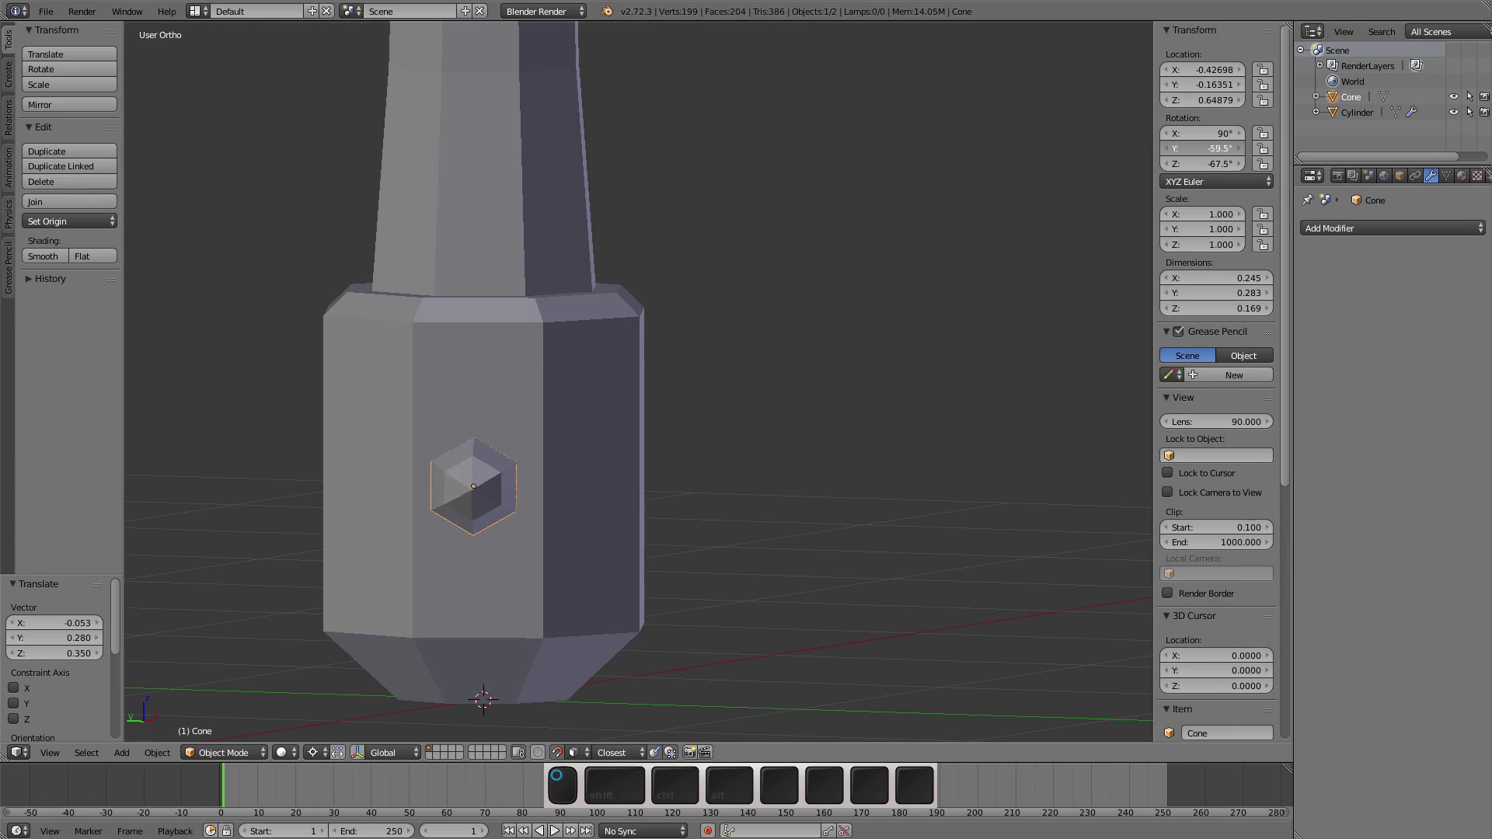
pyautogui.click(1200, 148)
pyautogui.write('0')
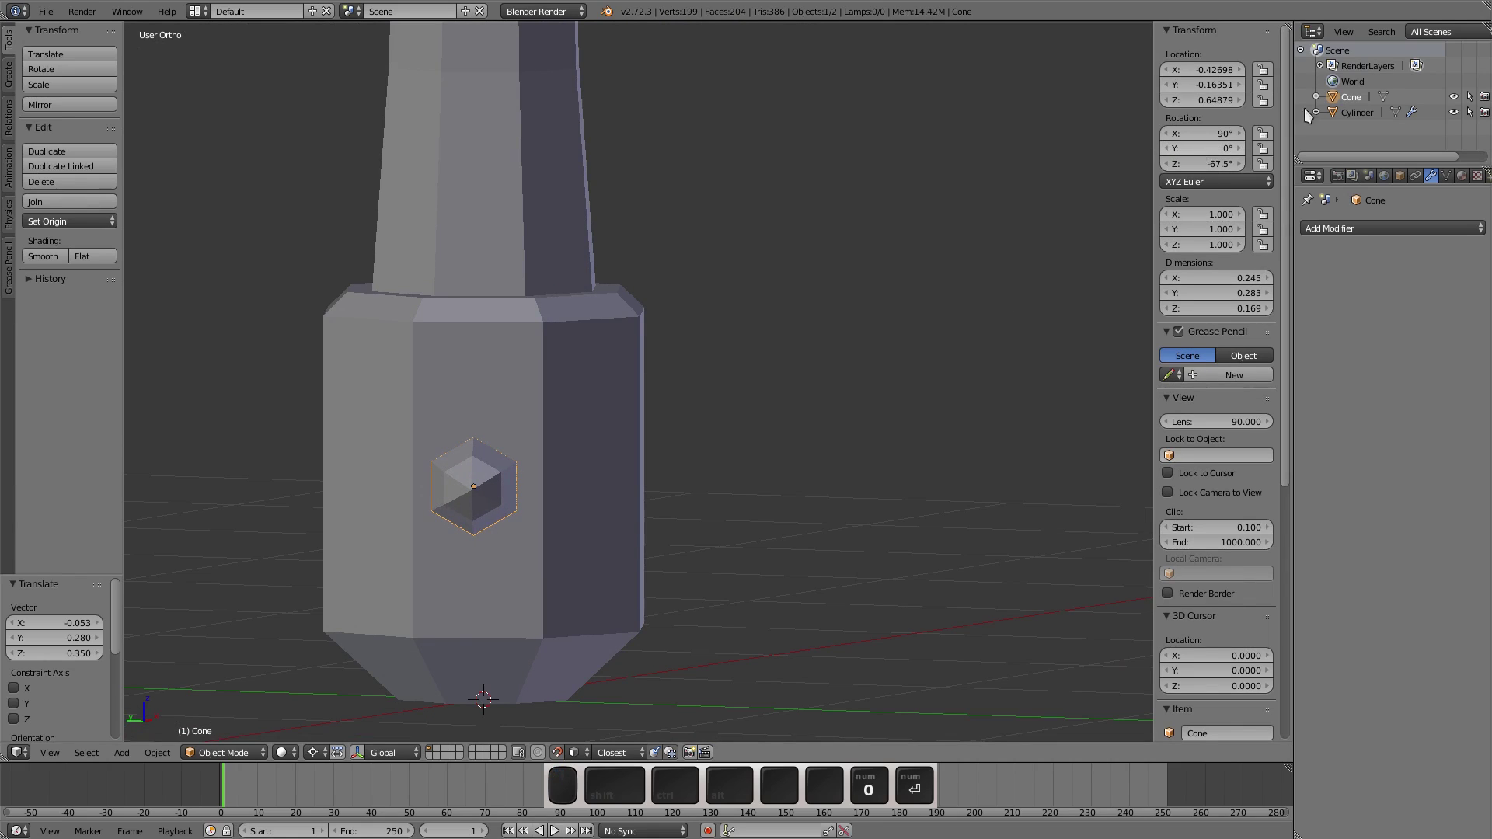
# Step: Hide the stud's transform properties and set snapping to vertices with Active as the snap target
pyautogui.press('KP_Enter')
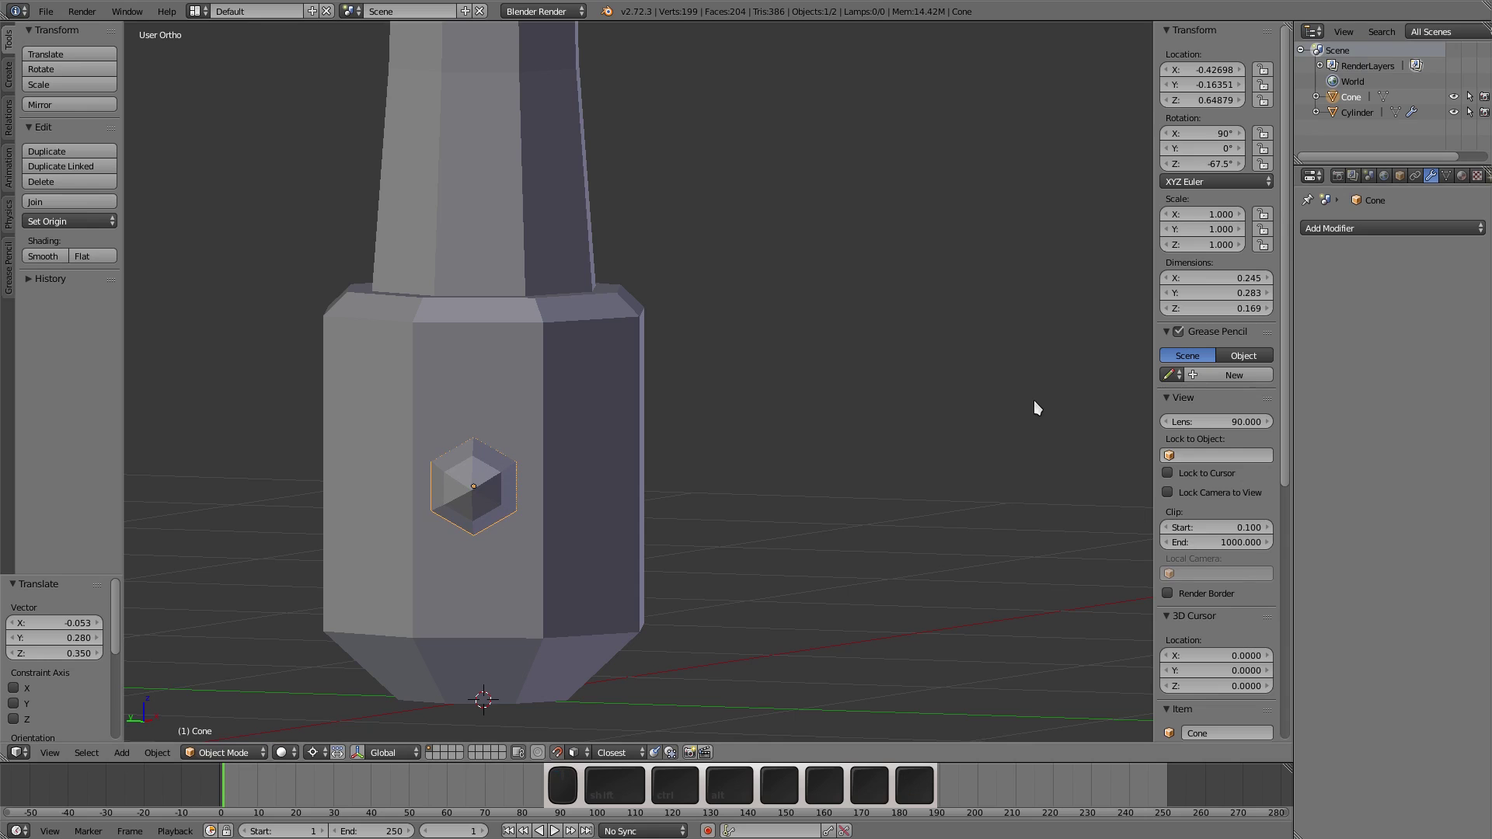
pyautogui.press('n')
pyautogui.keyDown('shift'); pyautogui.moveTo(650, 563); pyautogui.dragTo(511, 361, button='middle'); pyautogui.keyUp('shift')
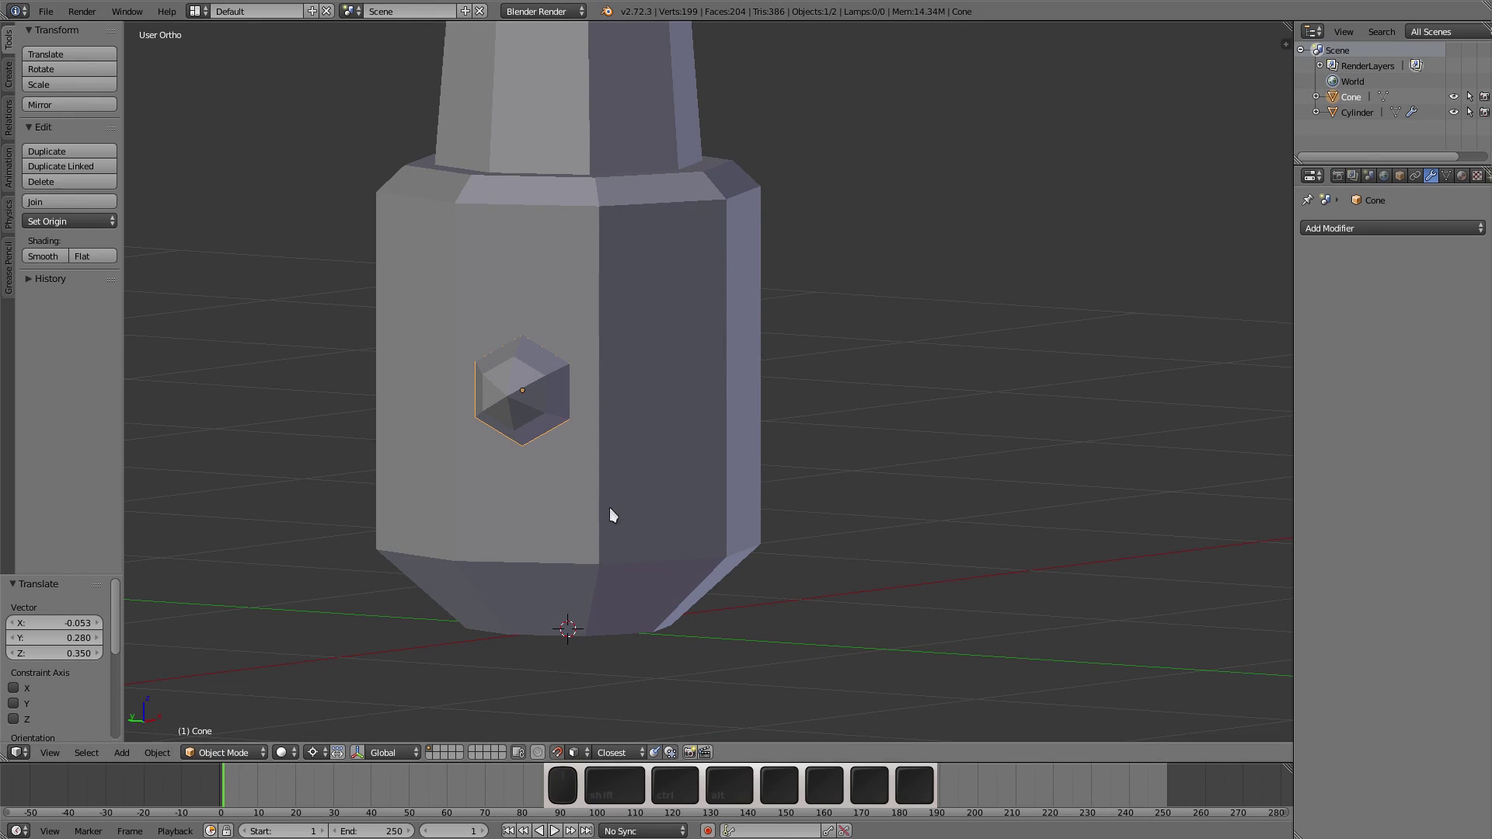
pyautogui.click(574, 752)
pyautogui.click(601, 730)
pyautogui.click(614, 752)
pyautogui.click(631, 682)
# Step: Centre the stud on the pommel's side face by moving it to the average of the face's corner vertices
pyautogui.press('g')
pyautogui.press('a')
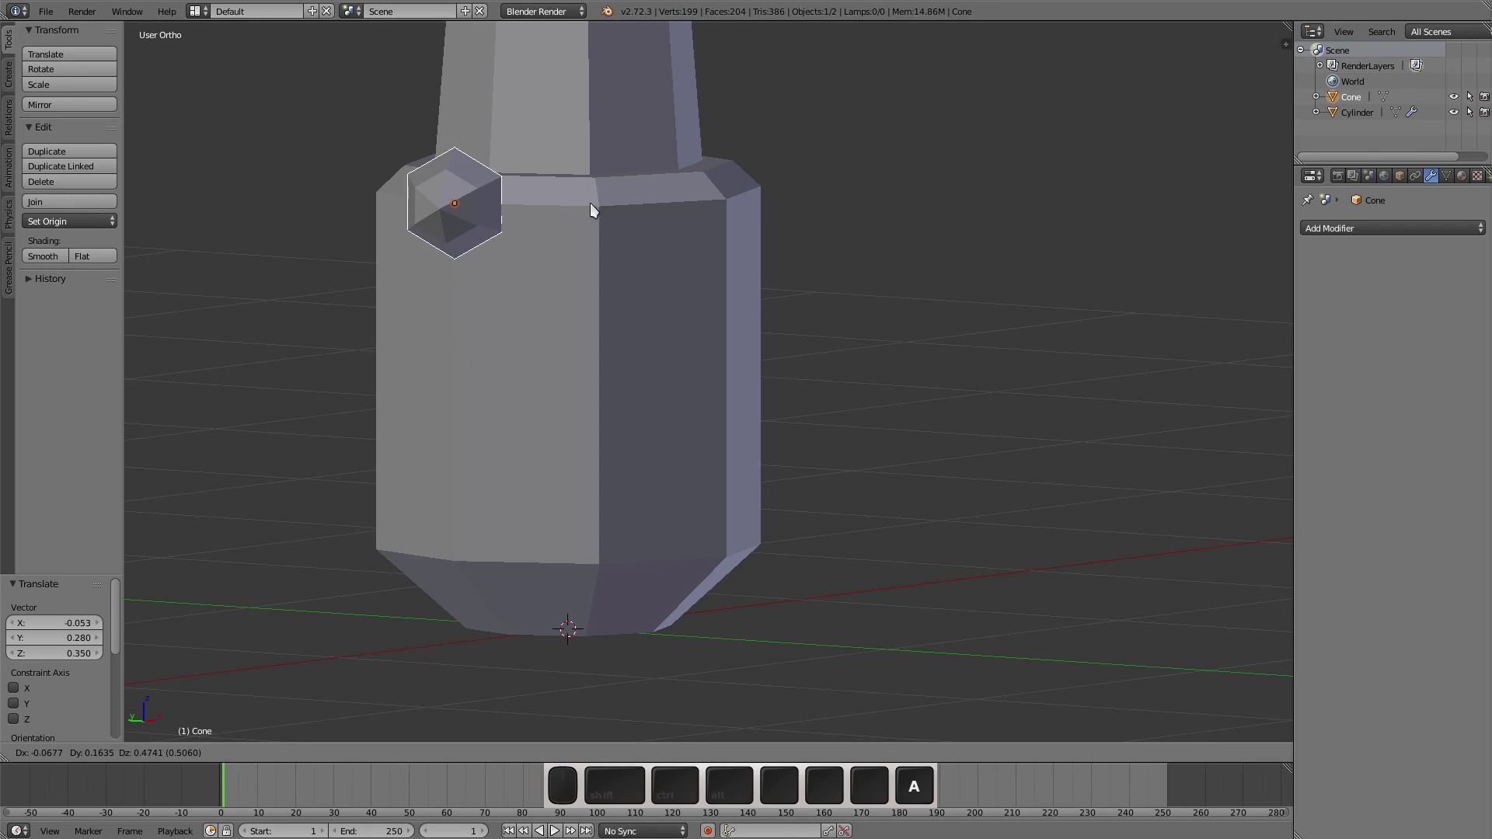
pyautogui.press('a')
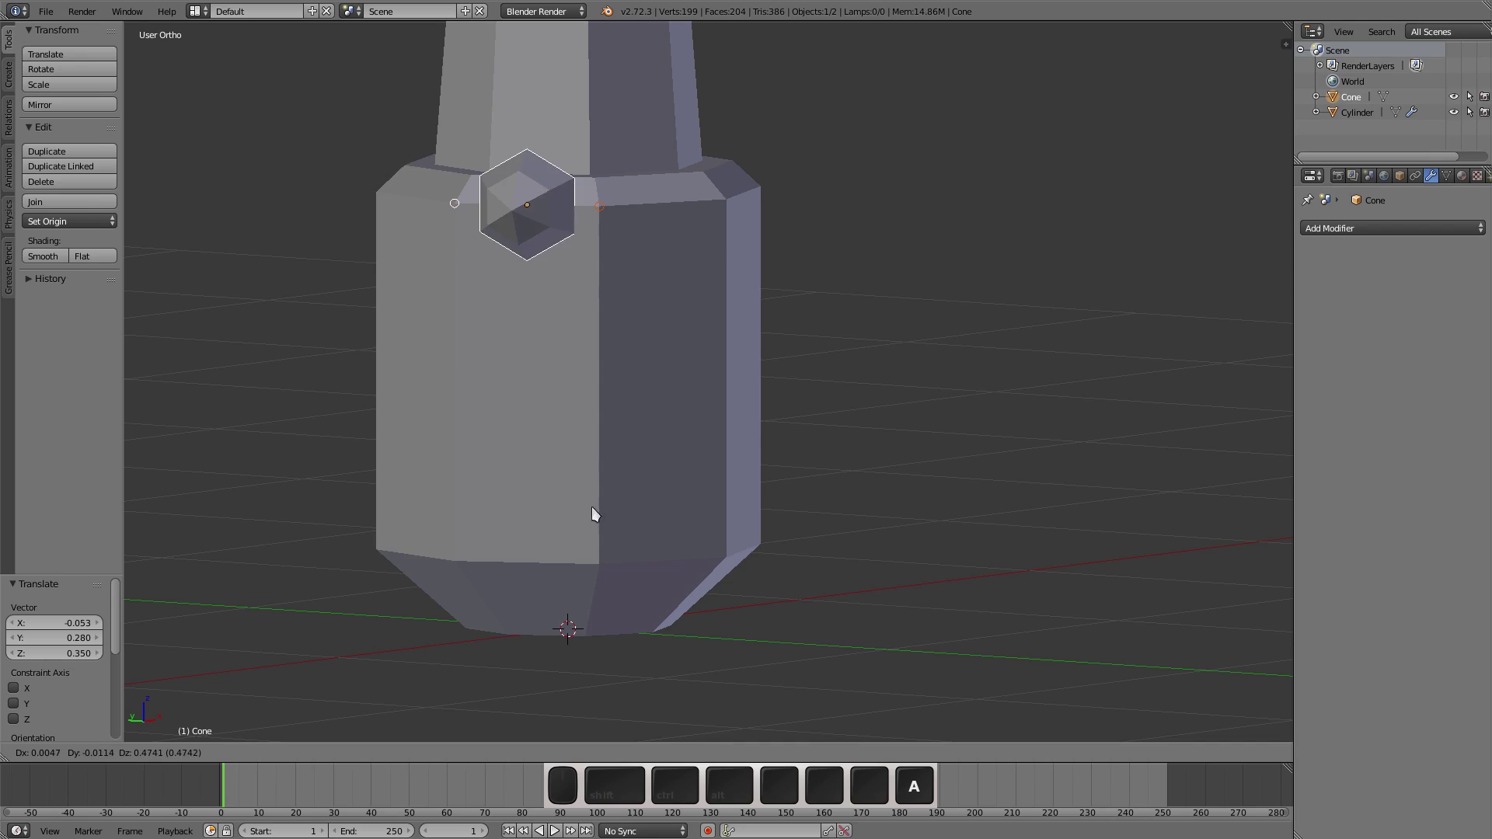
pyautogui.press('a')
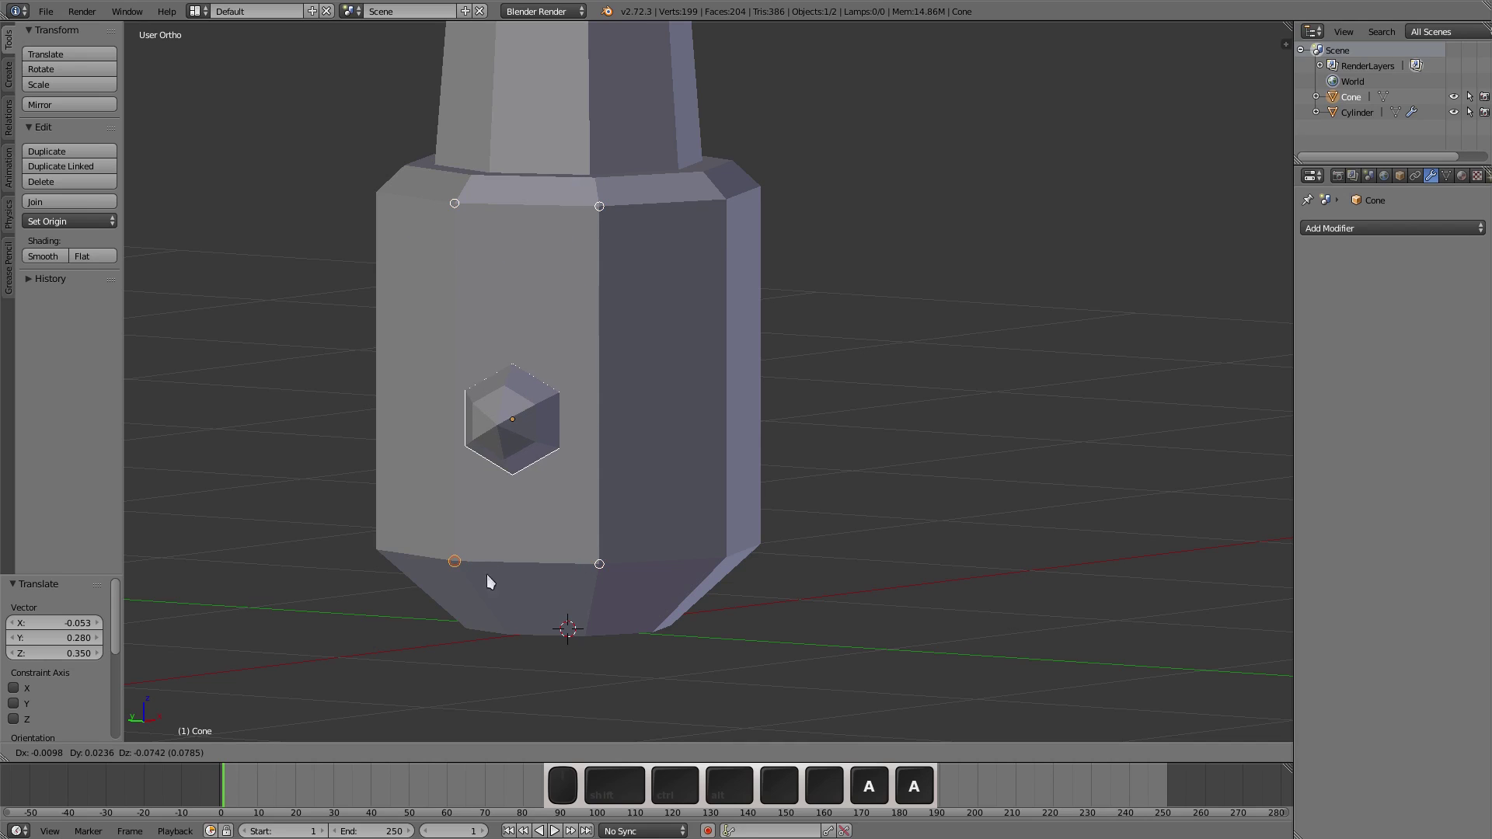
pyautogui.click(1074, 576)
pyautogui.moveTo(1052, 587); pyautogui.dragTo(1079, 580, button='middle')
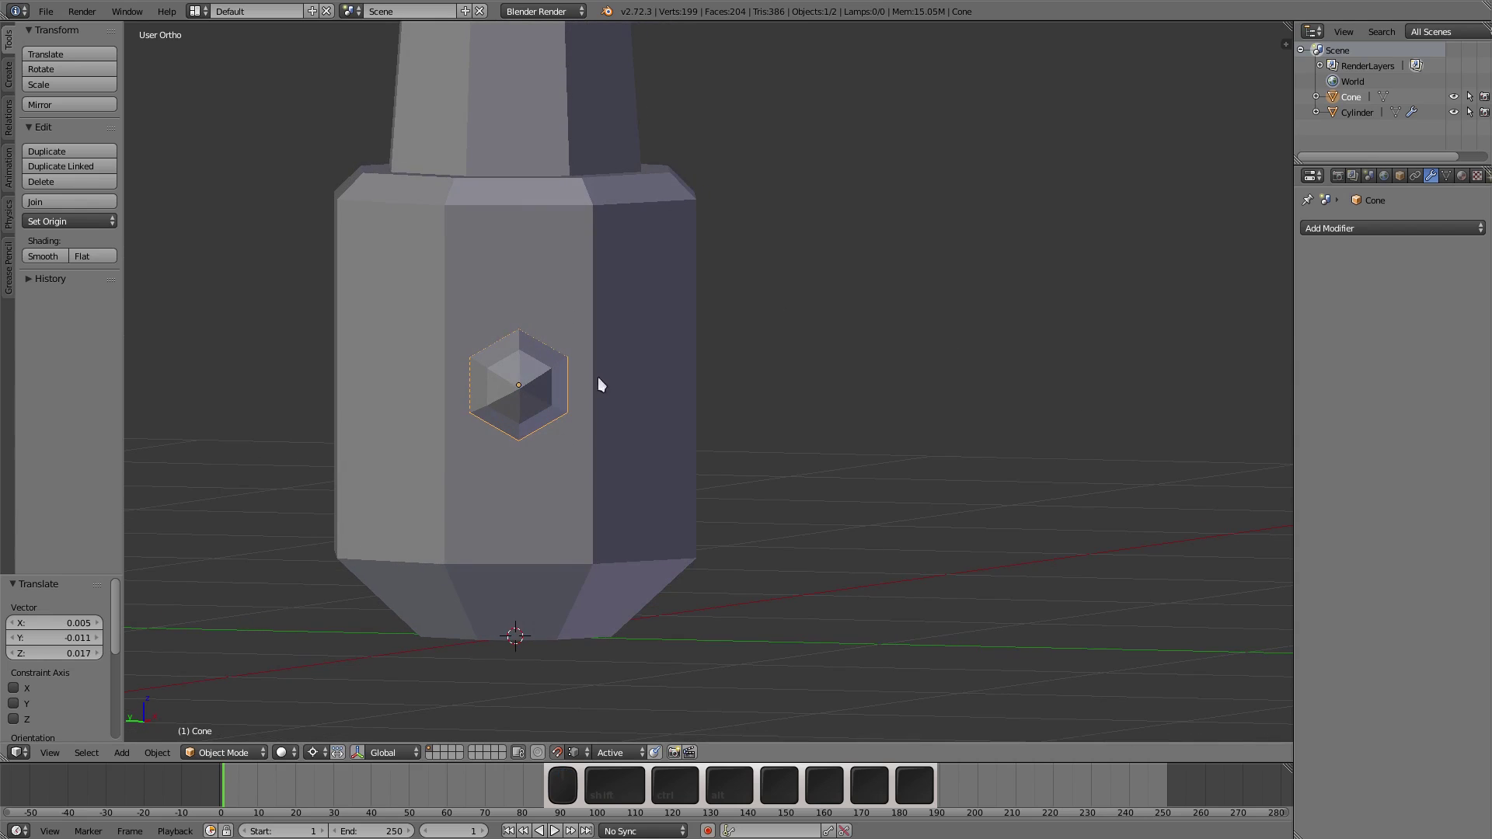
# Step: Set the pivot point to the 3D Cursor at the base of the pommel
pyautogui.moveTo(529, 557); pyautogui.dragTo(687, 458, button='middle')
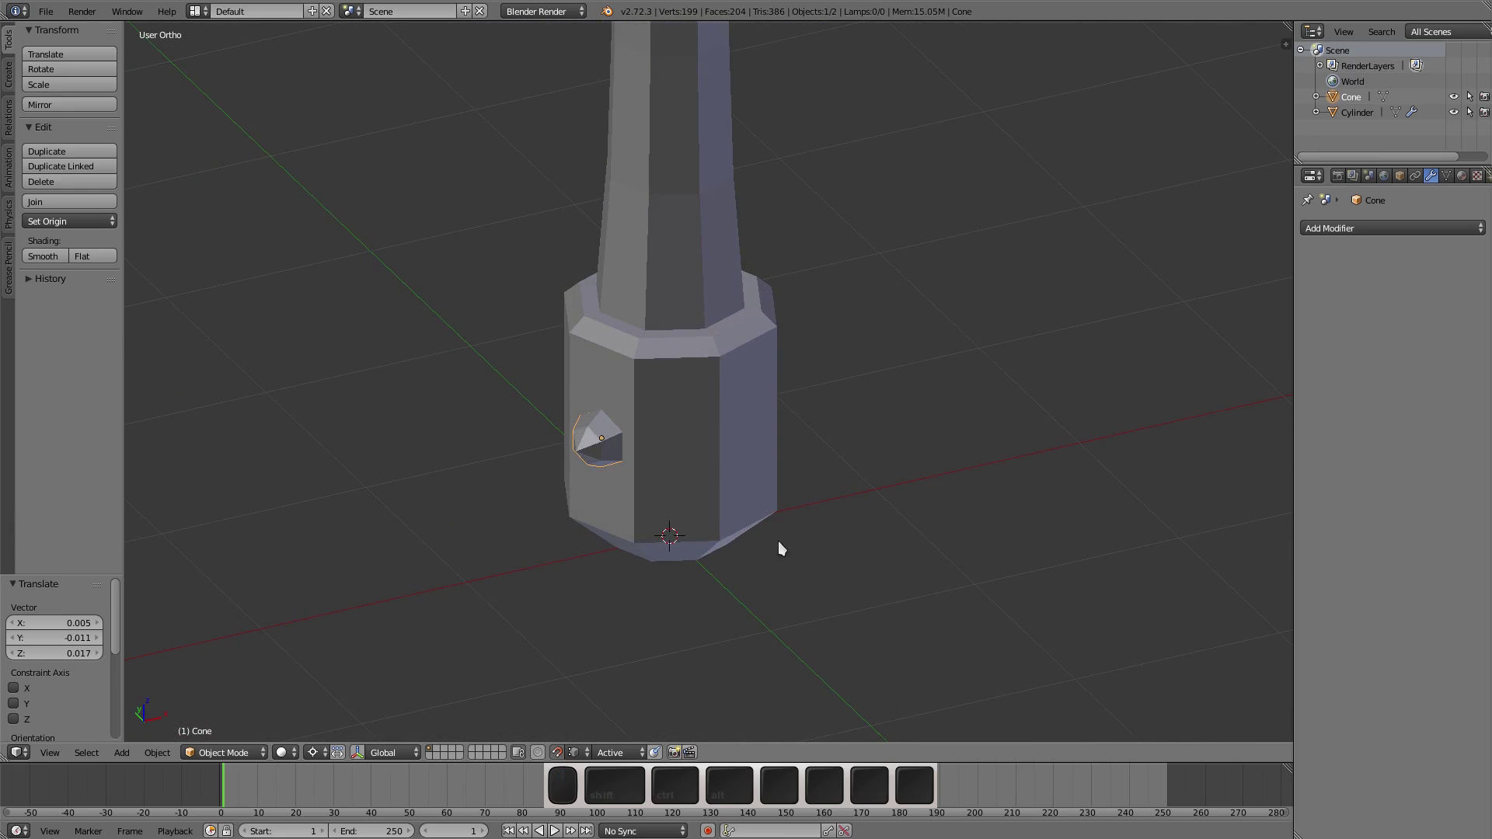
pyautogui.moveTo(781, 549)
pyautogui.mouseDown(button='middle')
pyautogui.moveTo(690, 543)
pyautogui.moveTo(796, 552)
pyautogui.moveTo(803, 539)
pyautogui.moveTo(793, 559)
pyautogui.mouseUp(button='middle')
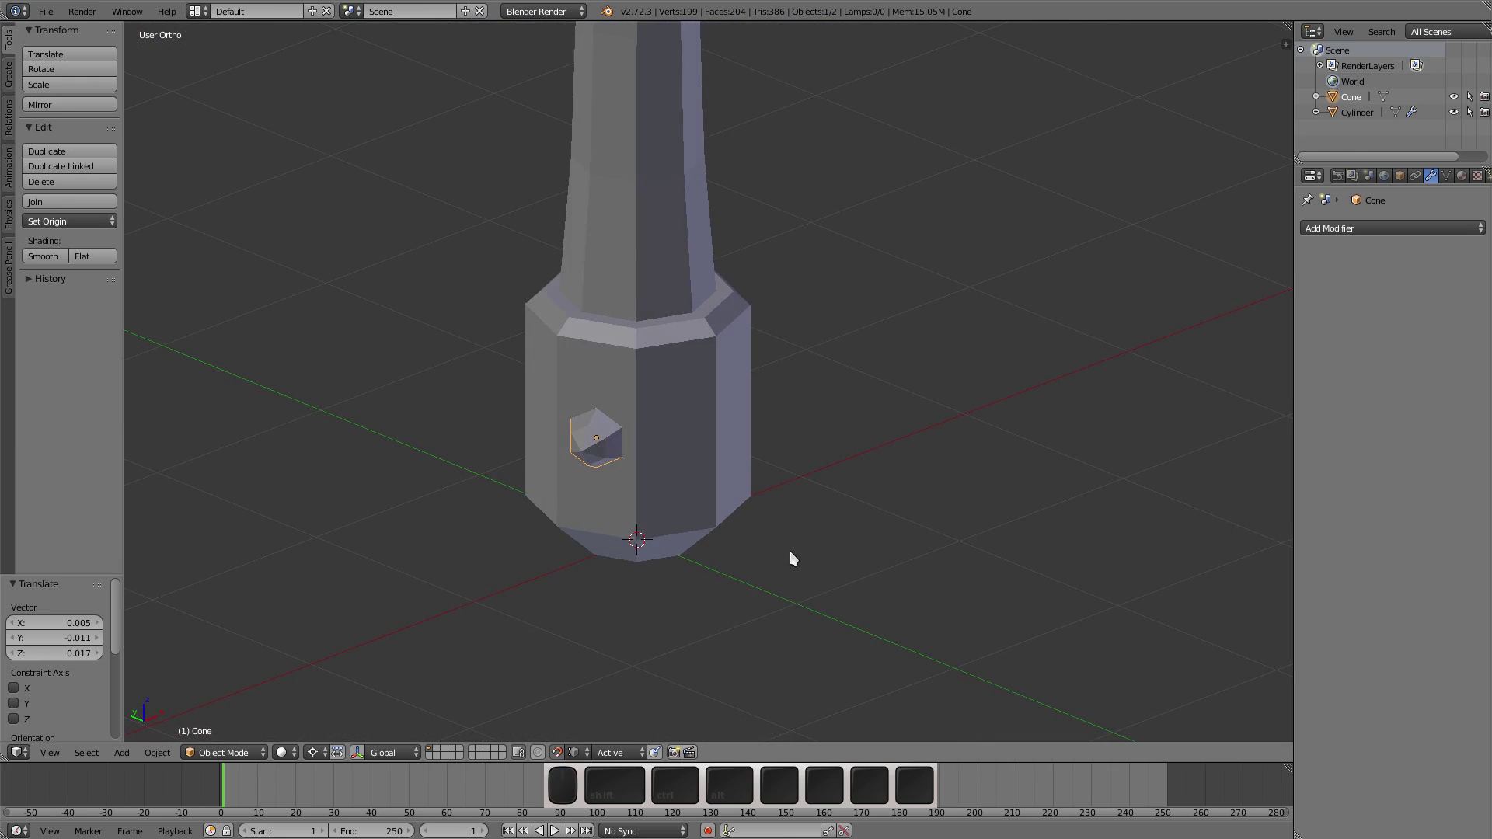
pyautogui.press('.')
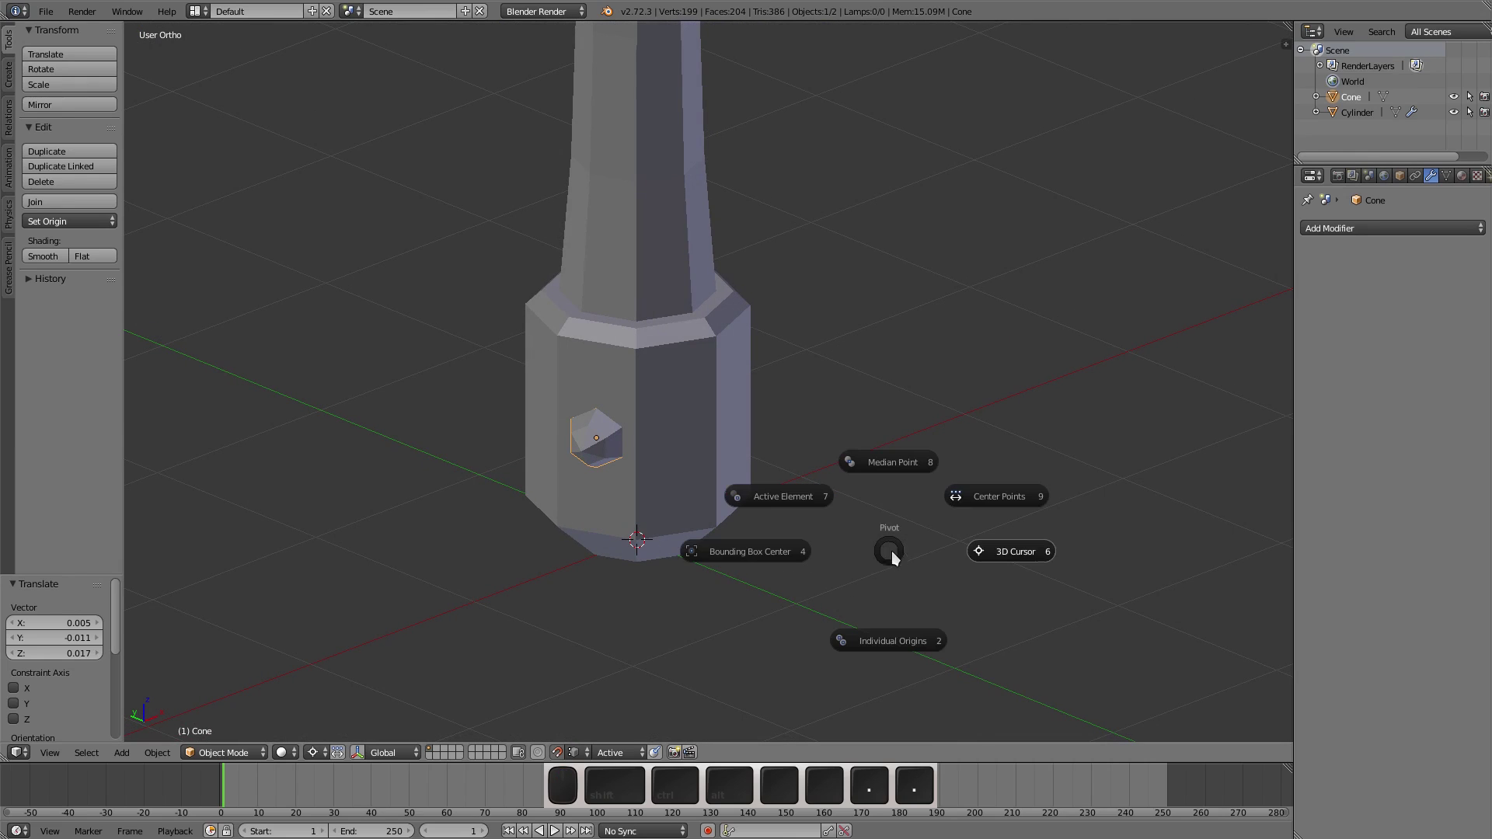
pyautogui.click(1001, 551)
pyautogui.press('r')
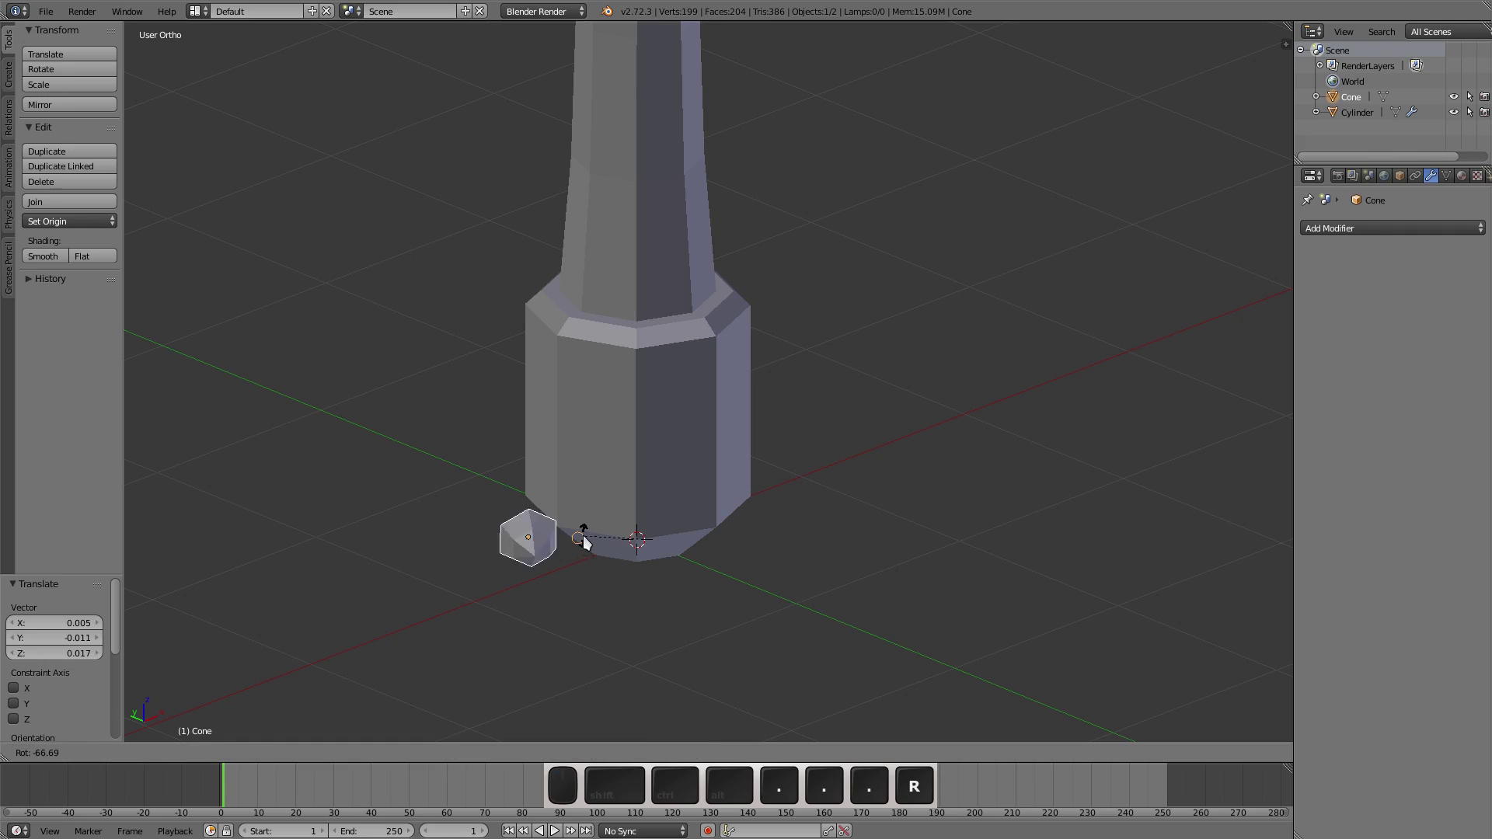
pyautogui.press('z')
pyautogui.press('Escape')
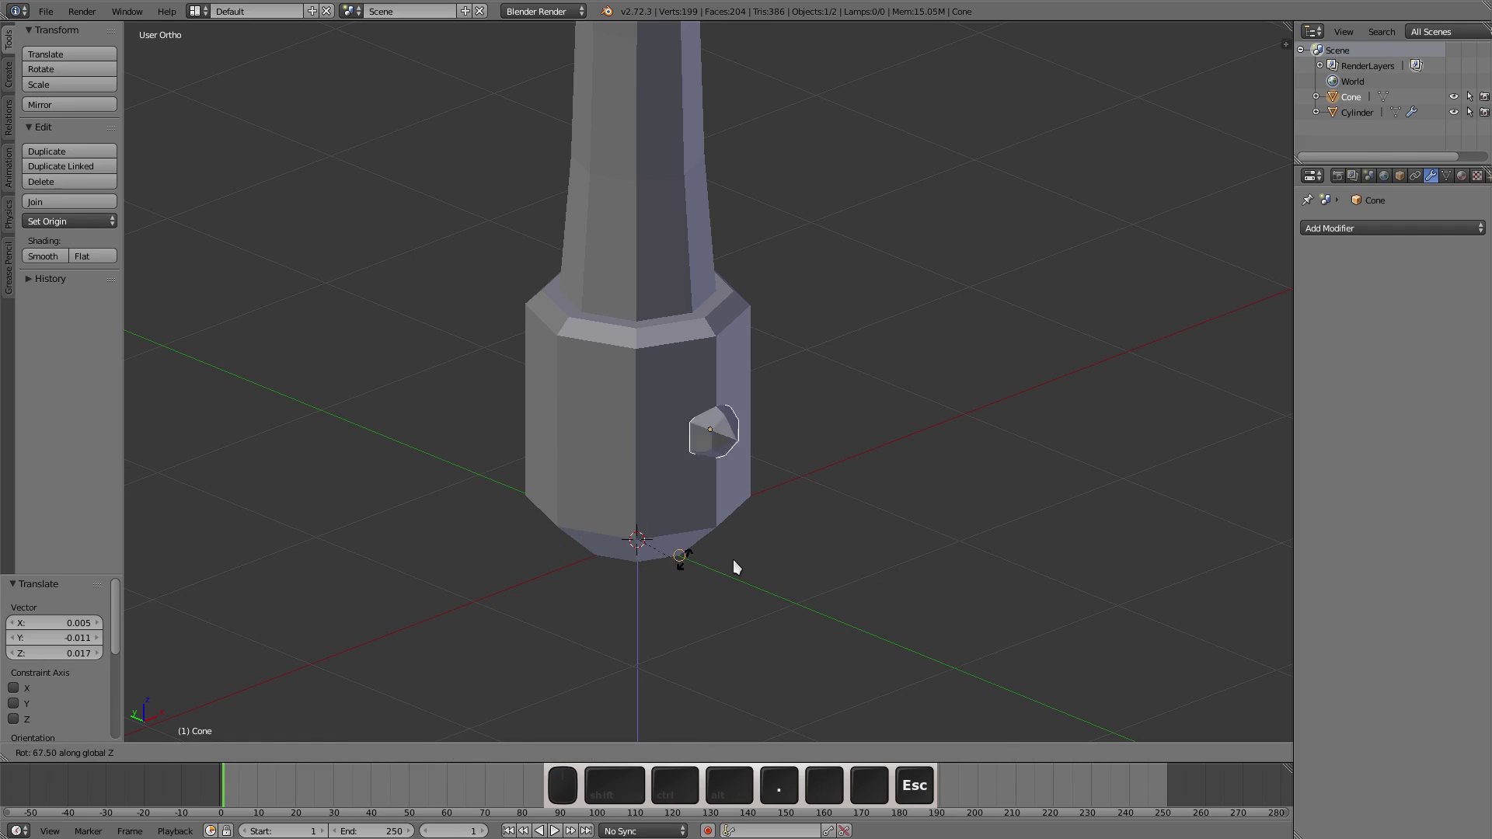
# Step: Turn snapping off and try rotating the stud about the global Z axis around the pommel
pyautogui.press('Tab')
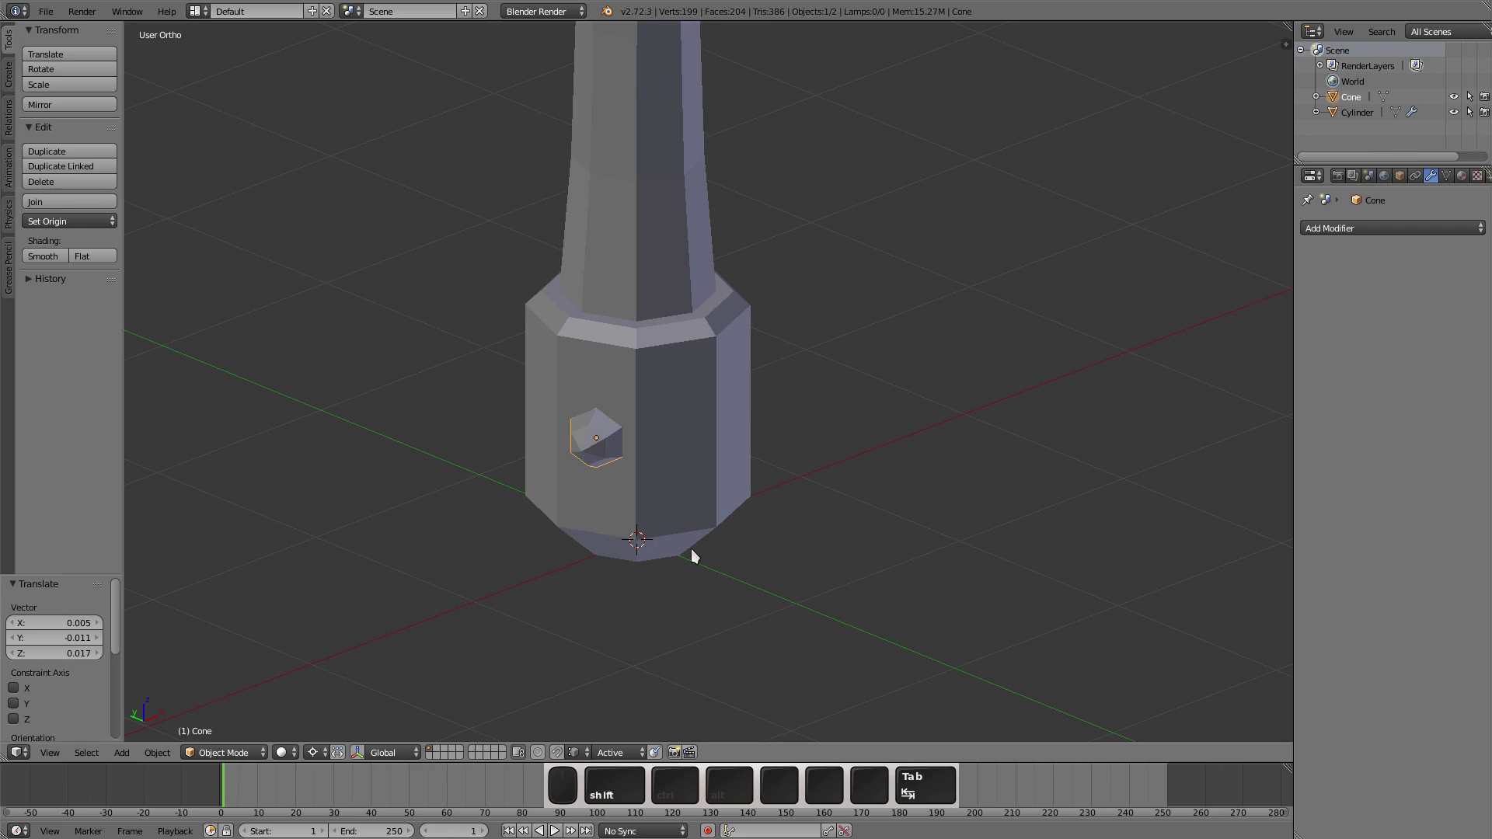
pyautogui.press('r')
pyautogui.press('z')
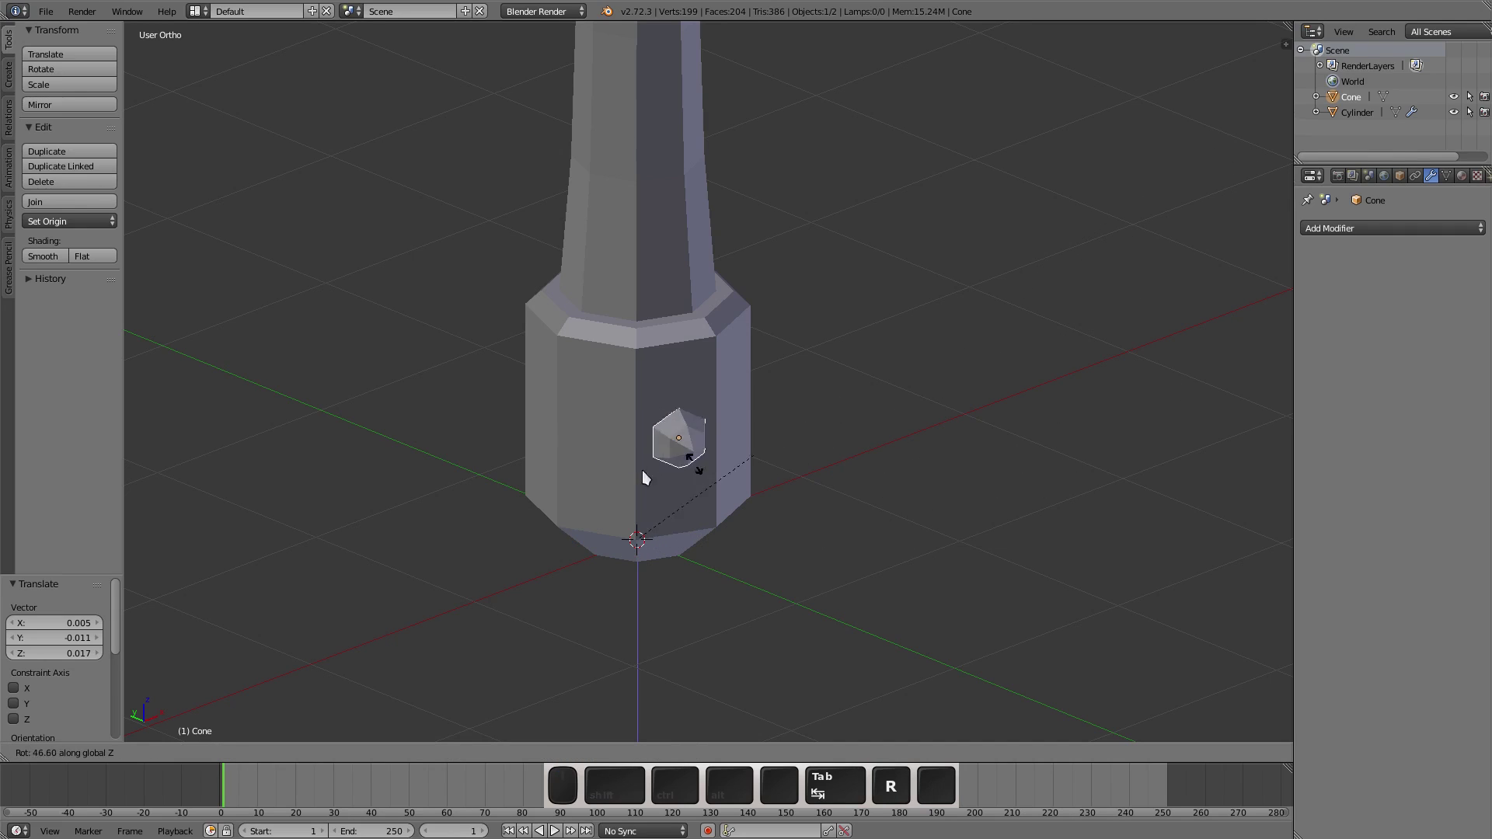
pyautogui.press('Escape')
pyautogui.scroll(2, 551, 544)
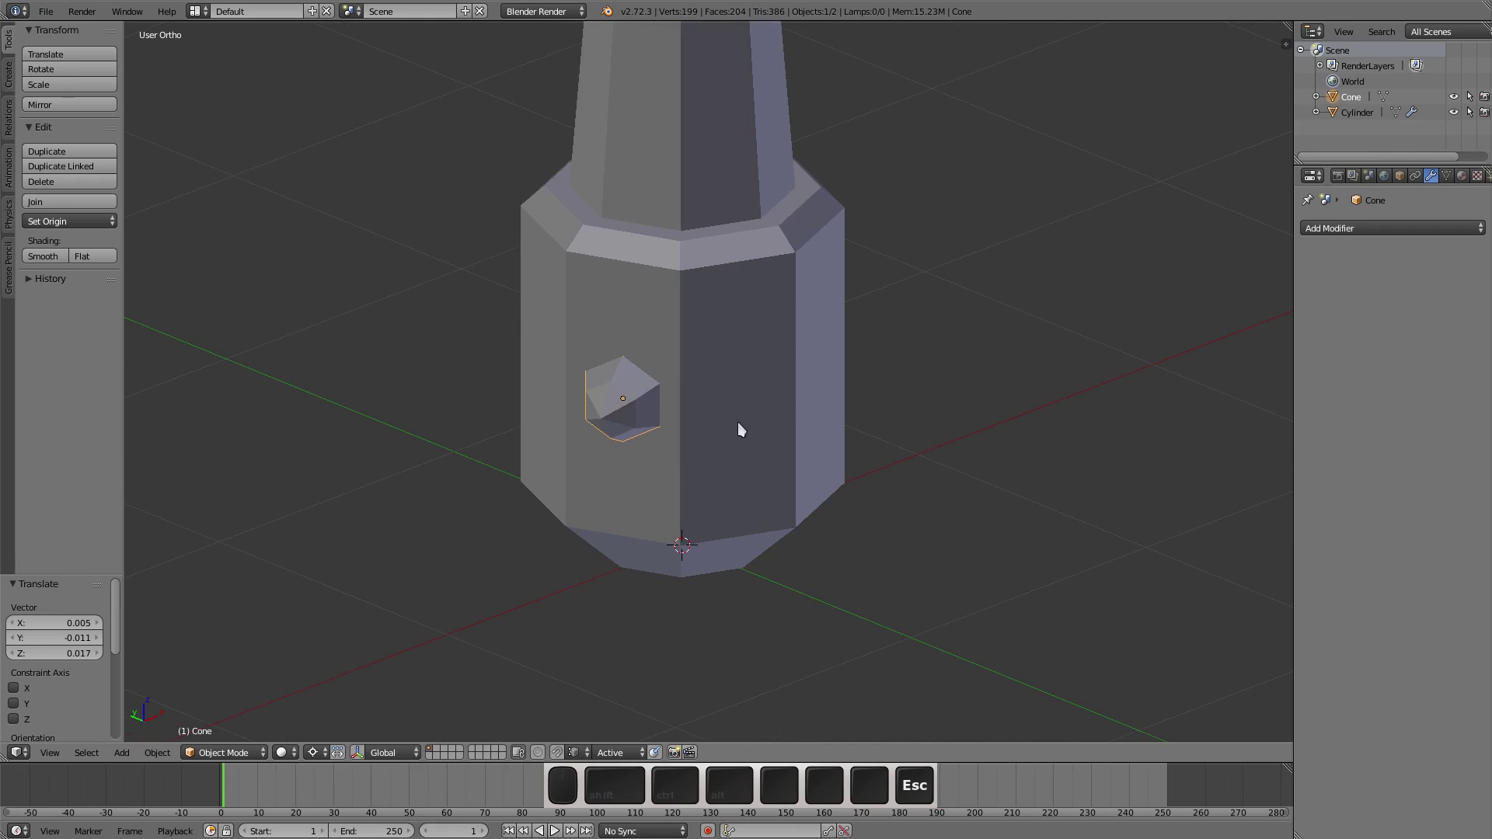
# Step: Duplicate the stud and rotate the copy 45° about the global Z axis onto the adjacent pommel face
pyautogui.hotkey('shift', 'd')
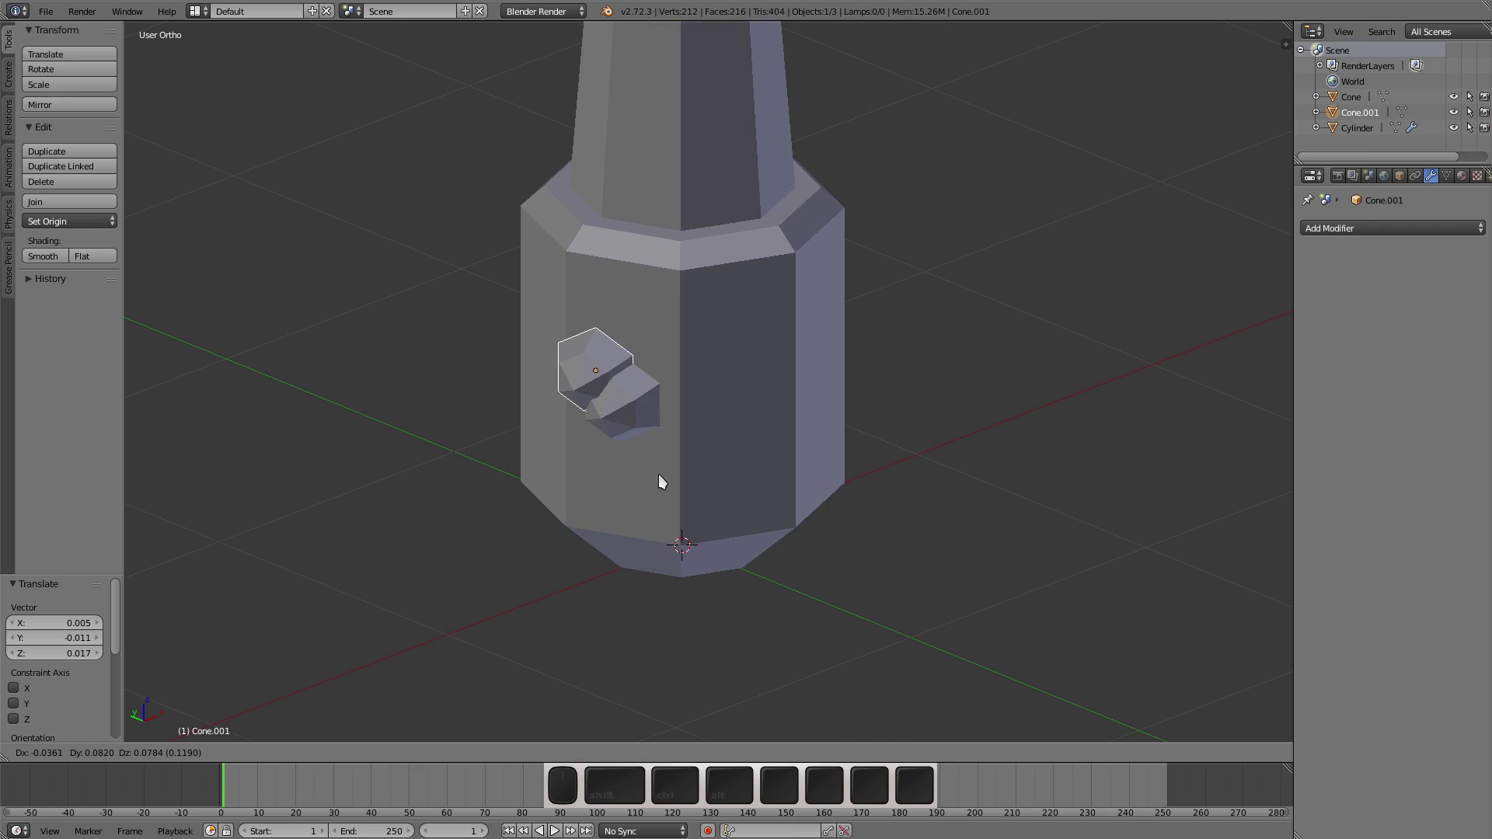
pyautogui.press('r')
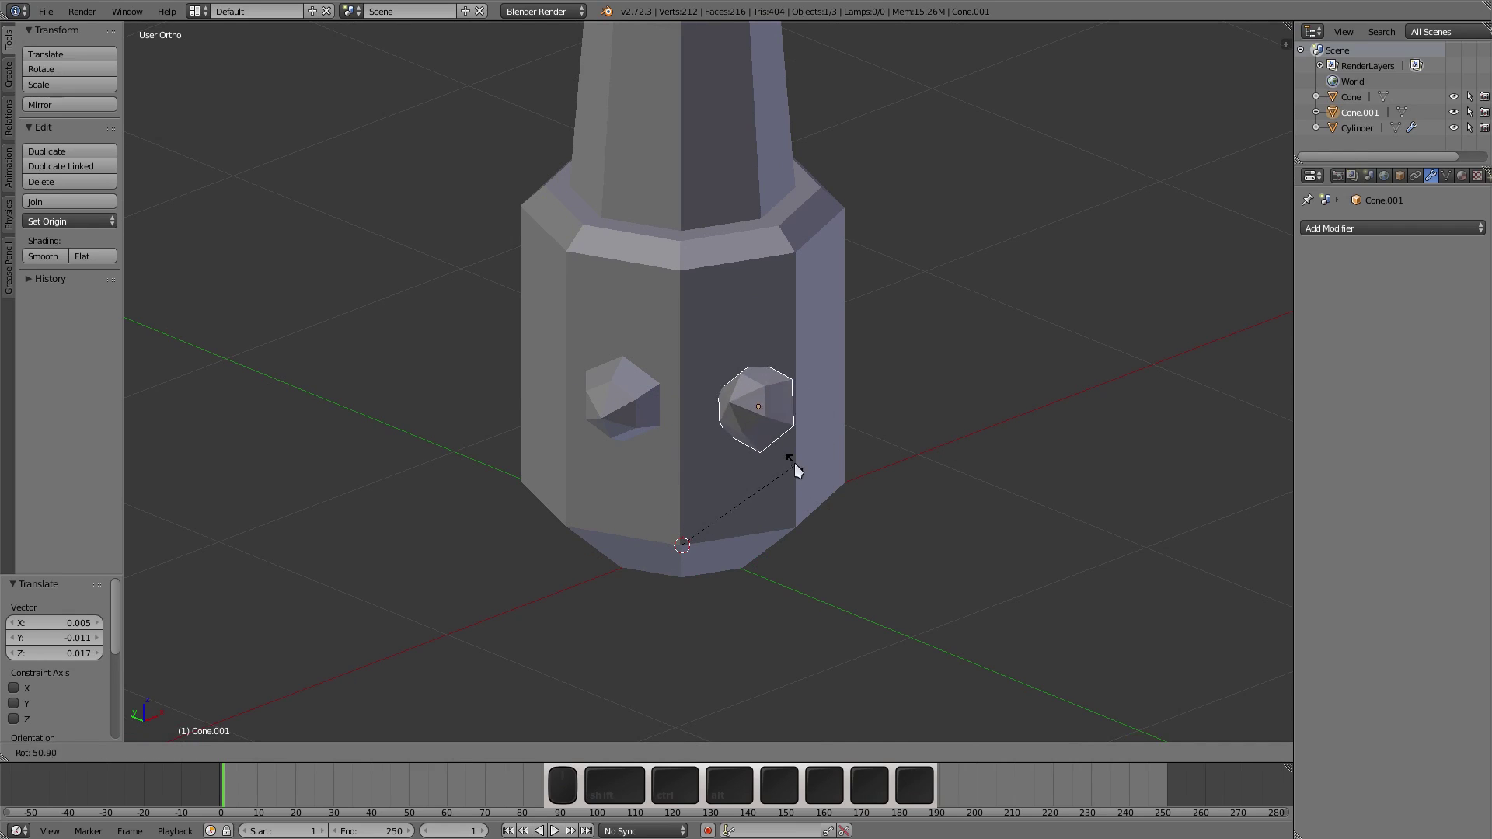
pyautogui.press('z')
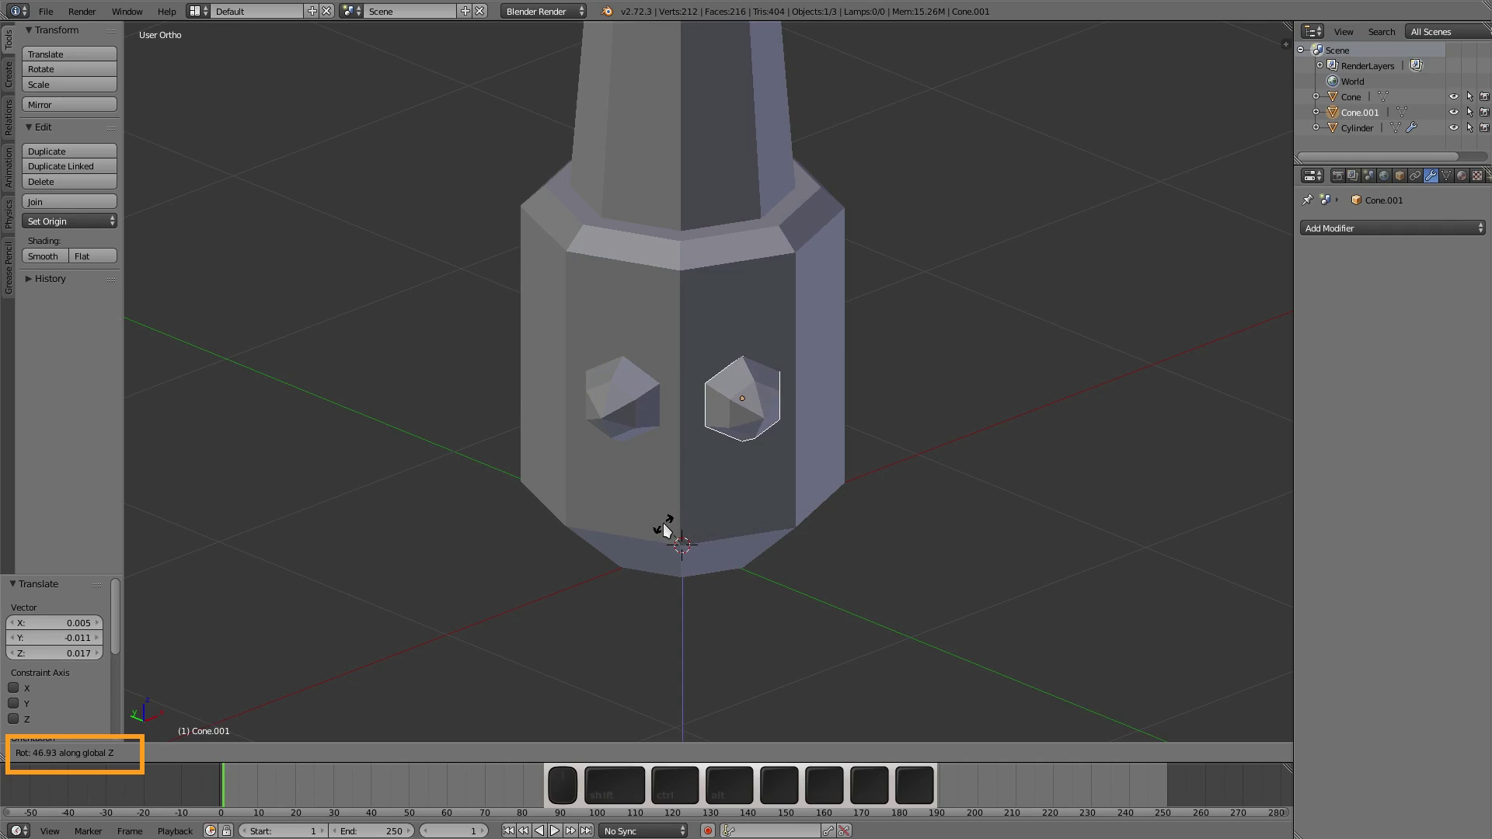
pyautogui.write('45')
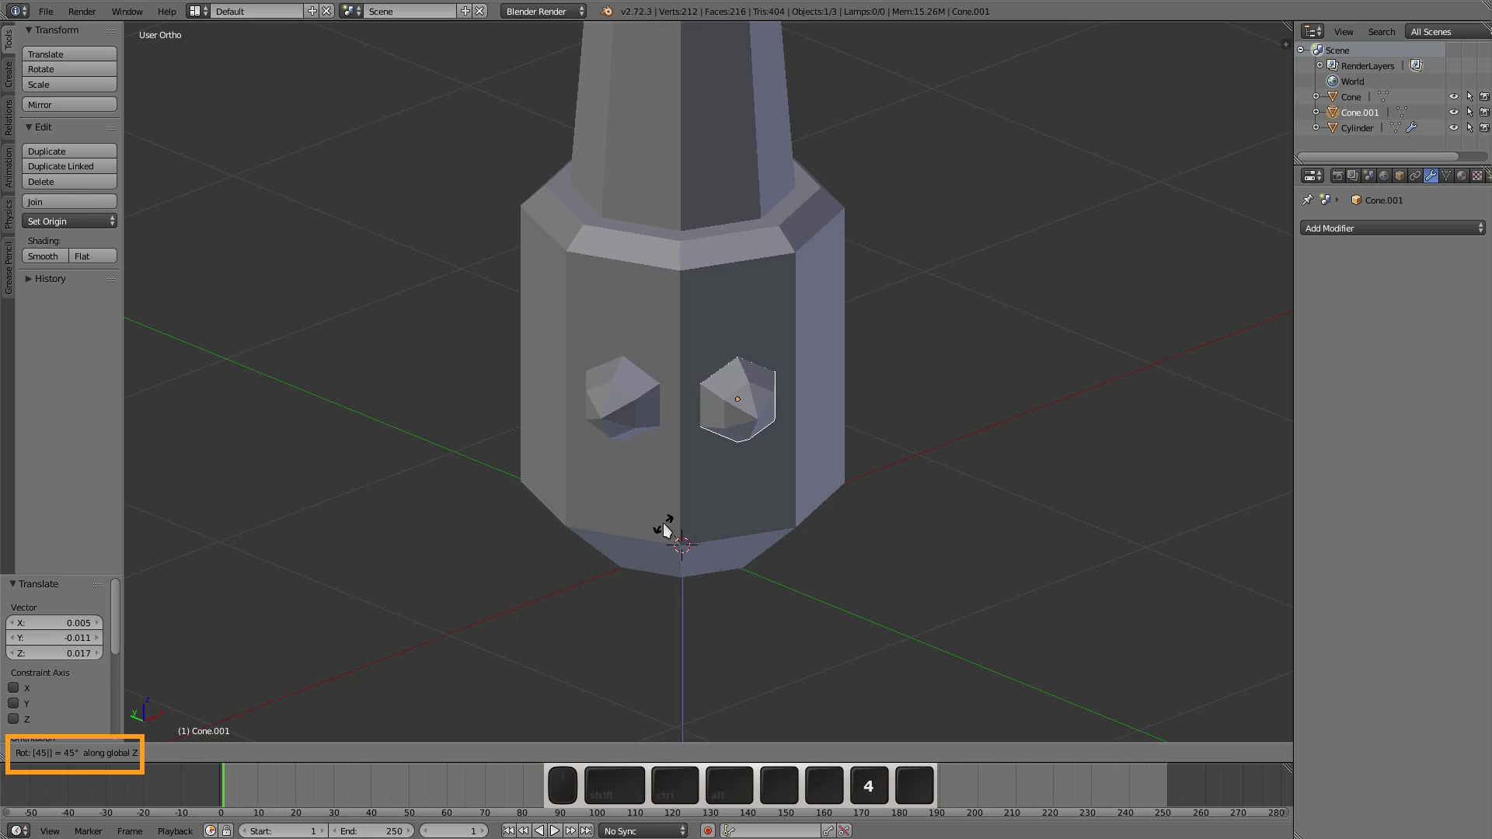
pyautogui.press('Return')
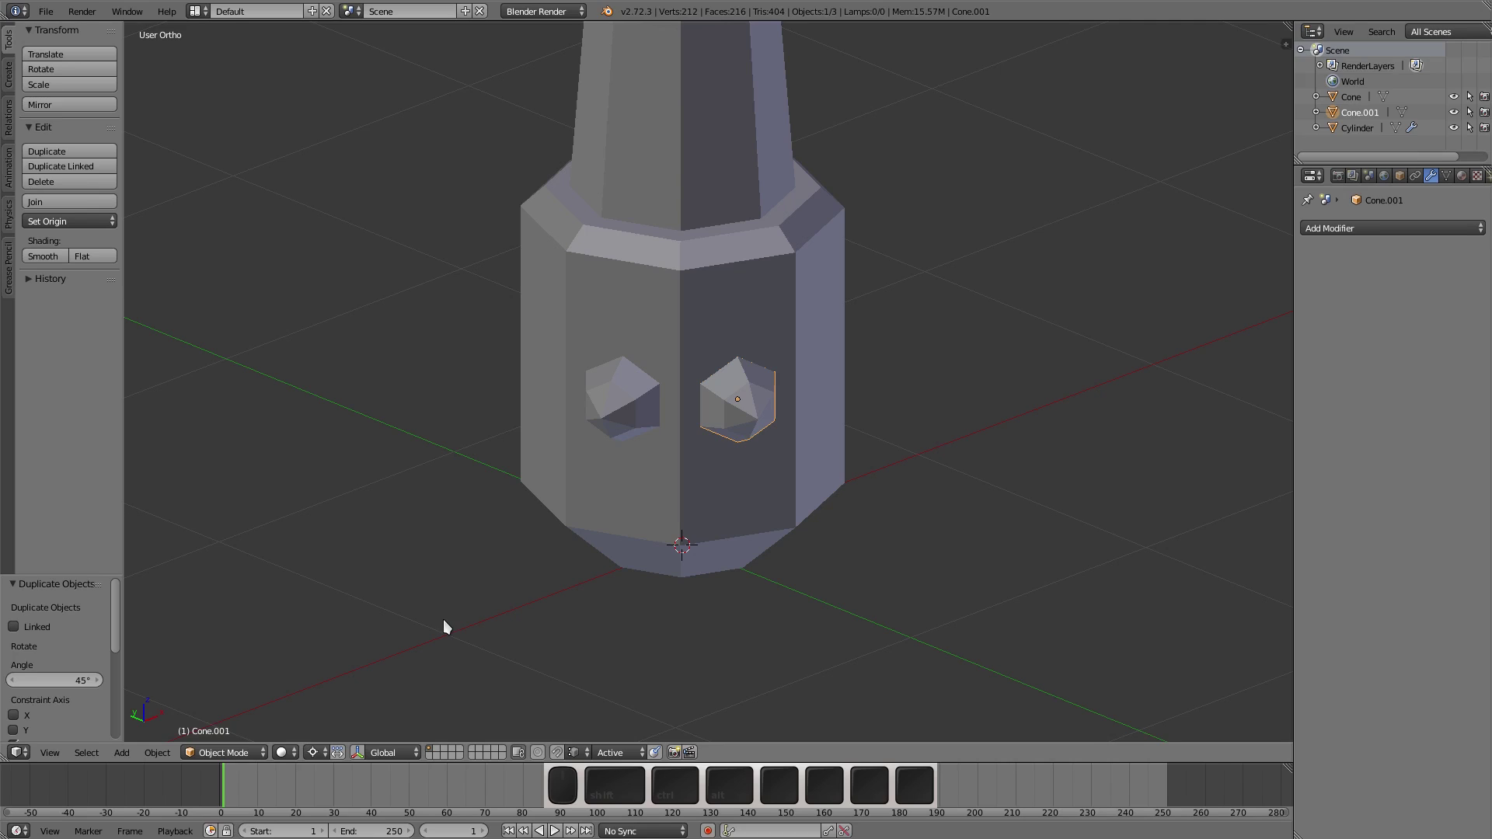
# Step: Expand the History tools and repeat the stud's duplicate-and-rotate operation twice to fill the next two pommel faces
pyautogui.click(29, 281)
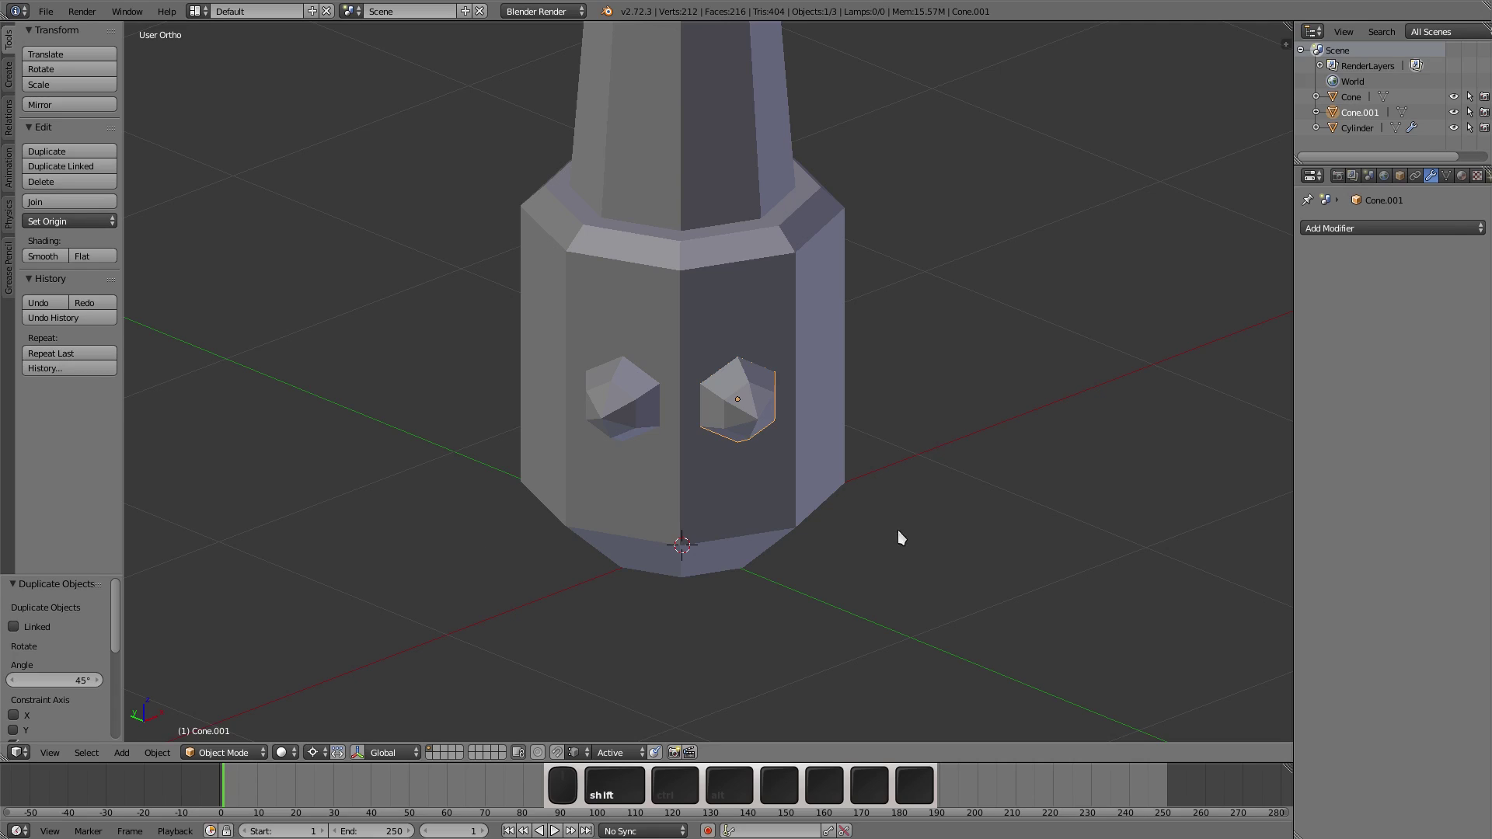
pyautogui.hotkey('shift', 'r')
pyautogui.moveTo(945, 558); pyautogui.dragTo(865, 566, button='middle')
pyautogui.hotkey('shift', 'r')
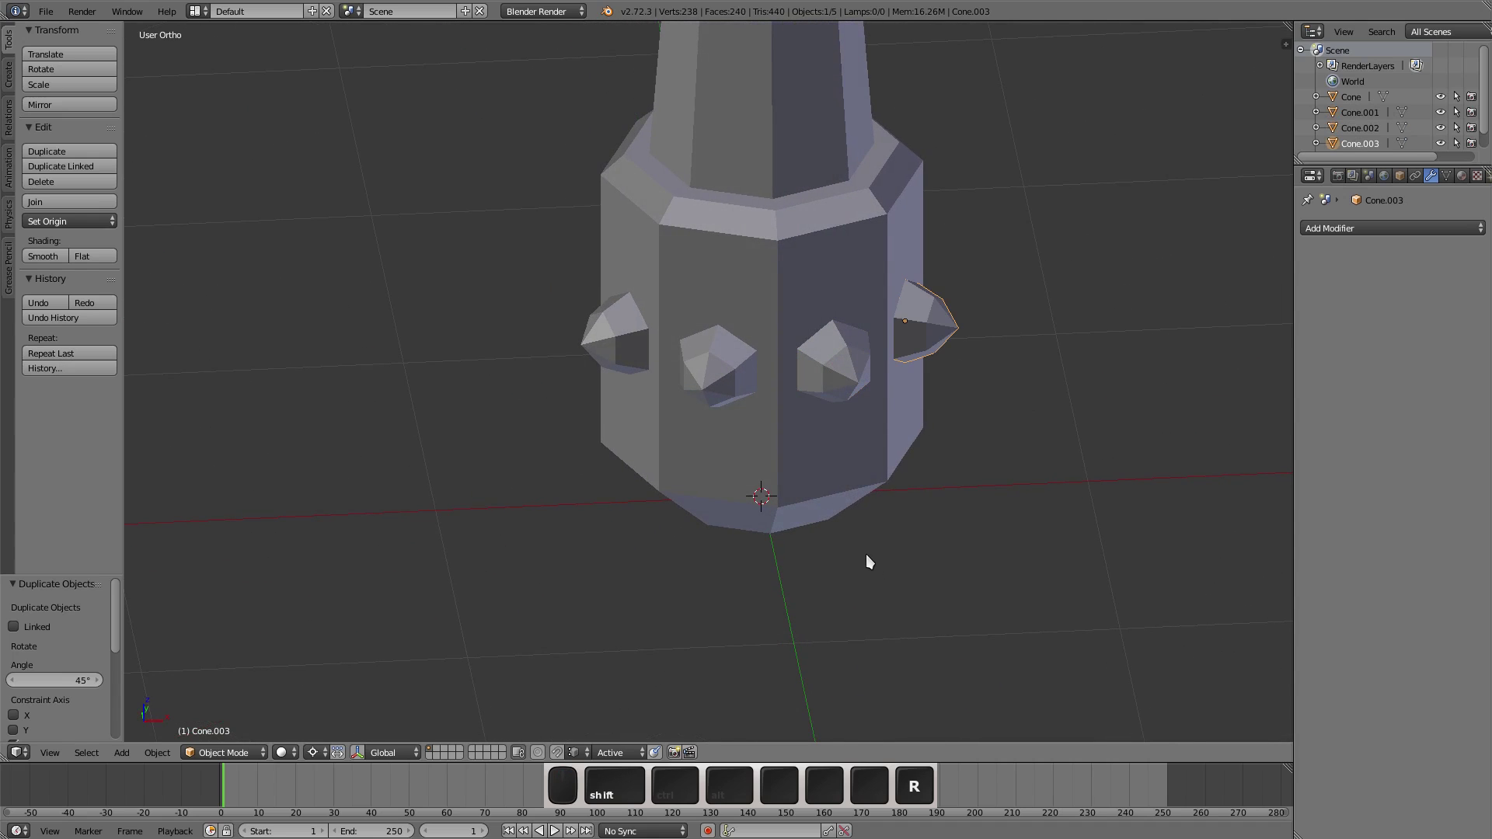
# Step: Repeat the duplicate-and-rotate operation four more times to ring the whole pommel with studs
pyautogui.moveTo(635, 525); pyautogui.dragTo(777, 514, button='middle')
pyautogui.hotkey('shift', 'r')
pyautogui.hotkey('shift', 'r')
pyautogui.hotkey('shift', 'r')
pyautogui.hotkey('shift', 'r')
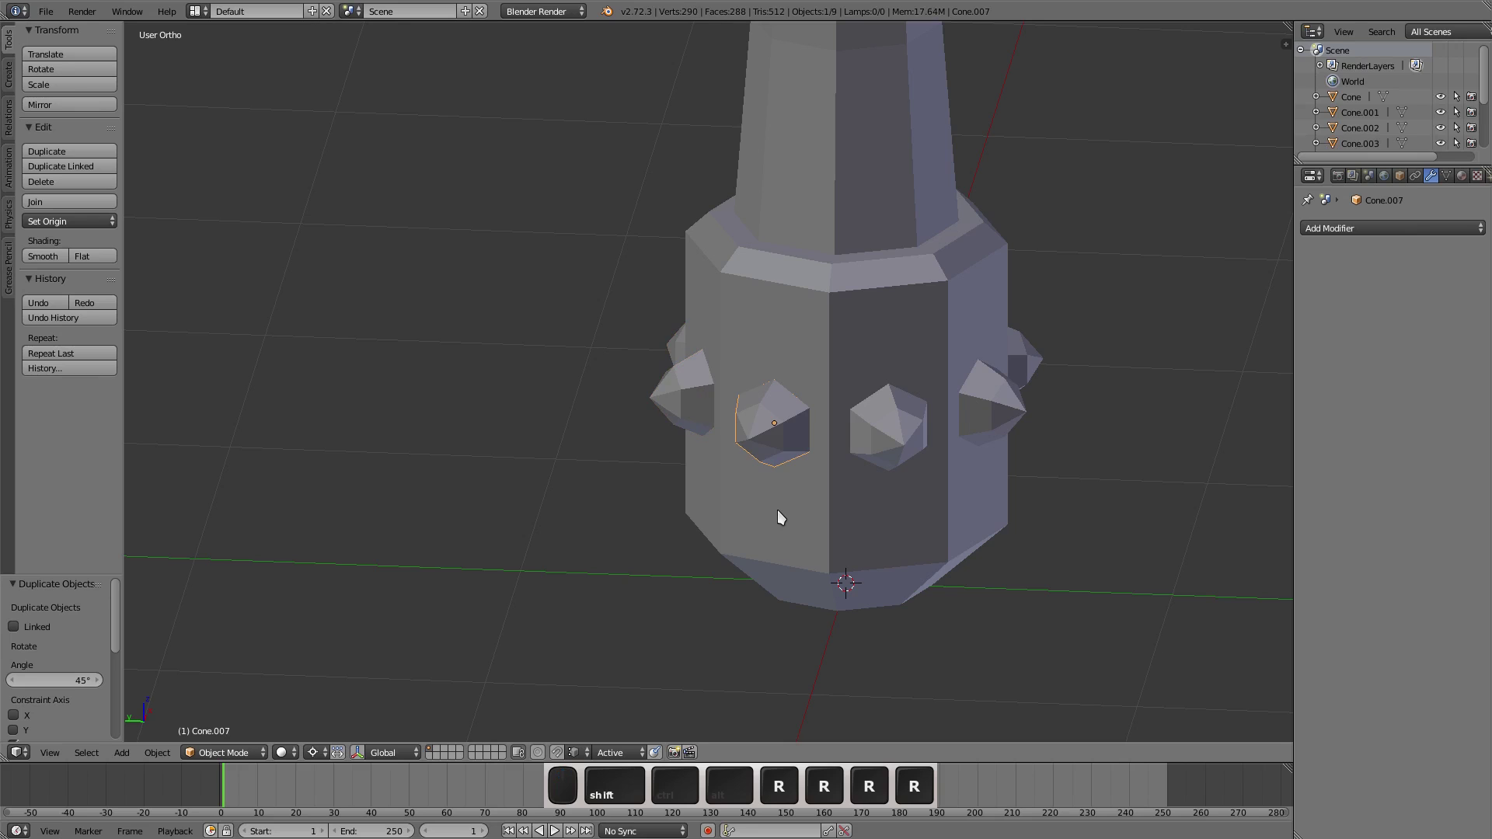
# Step: Undo the last four stud duplicates
pyautogui.hotkey('ctrl', 'z')
pyautogui.hotkey('ctrl', 'z')
pyautogui.hotkey('ctrl', 'z')
pyautogui.moveTo(1018, 564); pyautogui.dragTo(429, 436, button='middle')
pyautogui.hotkey('ctrl', 'z')
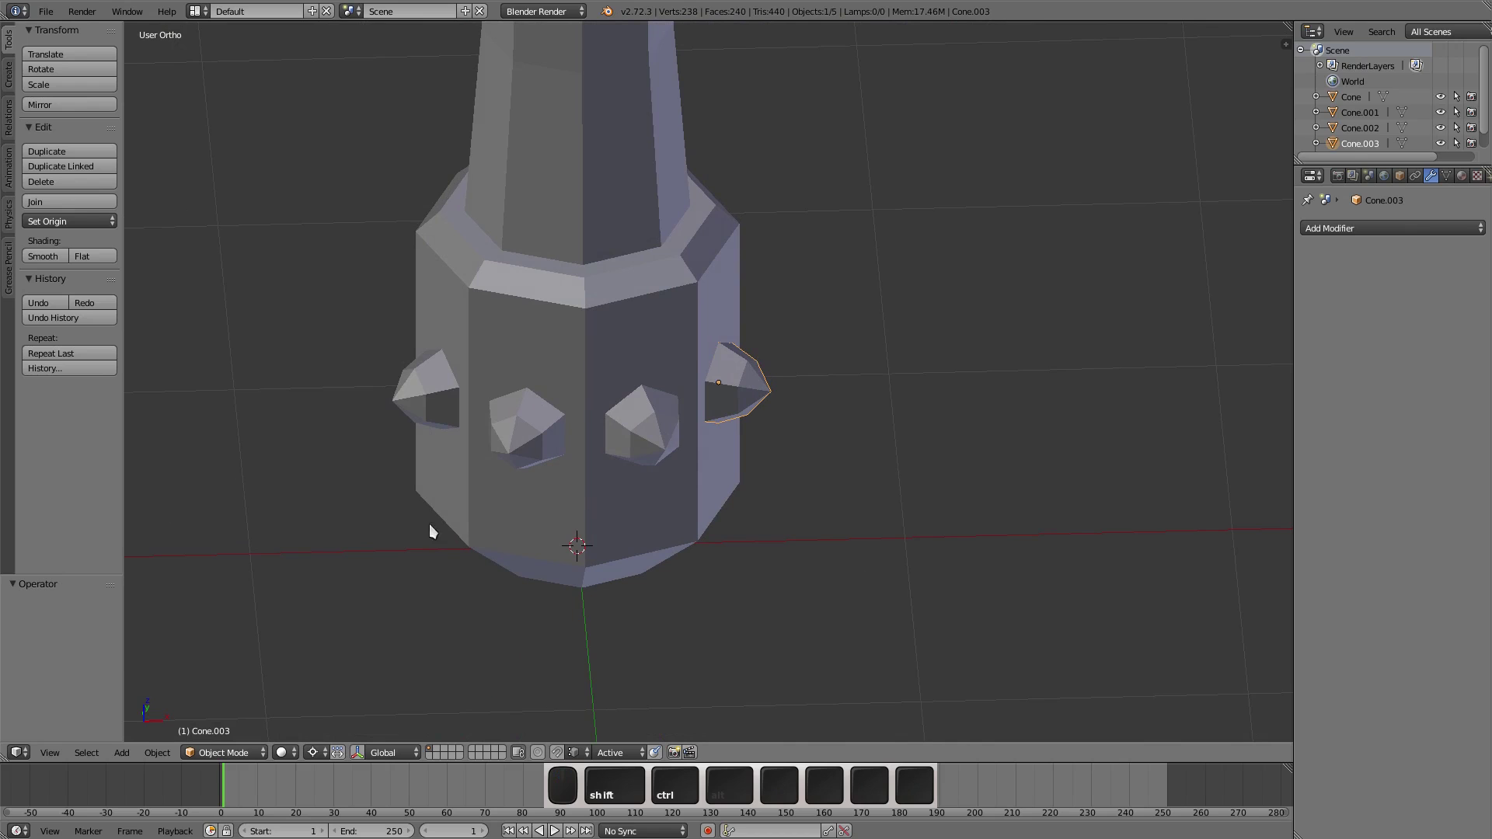
# Step: Select all four studs and scale them up by about 1.27 around their Individual Origins
pyautogui.moveTo(429, 526); pyautogui.dragTo(553, 485, button='middle')
pyautogui.keyDown('shift'); pyautogui.rightClick(633, 392); pyautogui.keyUp('shift')
pyautogui.keyDown('shift'); pyautogui.rightClick(509, 392); pyautogui.keyUp('shift')
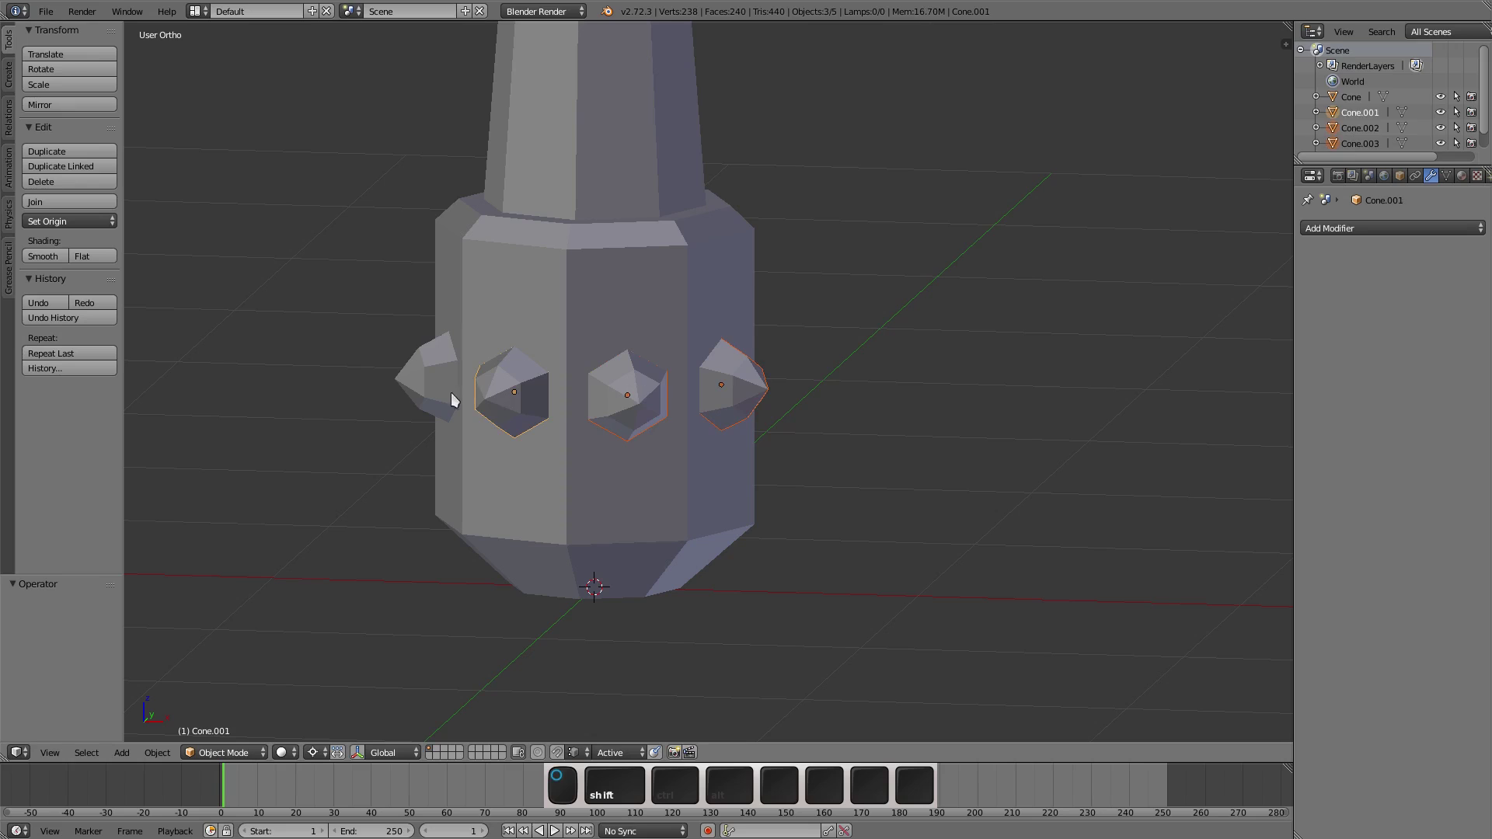
pyautogui.keyDown('shift'); pyautogui.rightClick(451, 393); pyautogui.keyUp('shift')
pyautogui.moveTo(500, 533); pyautogui.dragTo(665, 536, button='middle')
pyautogui.press('.')
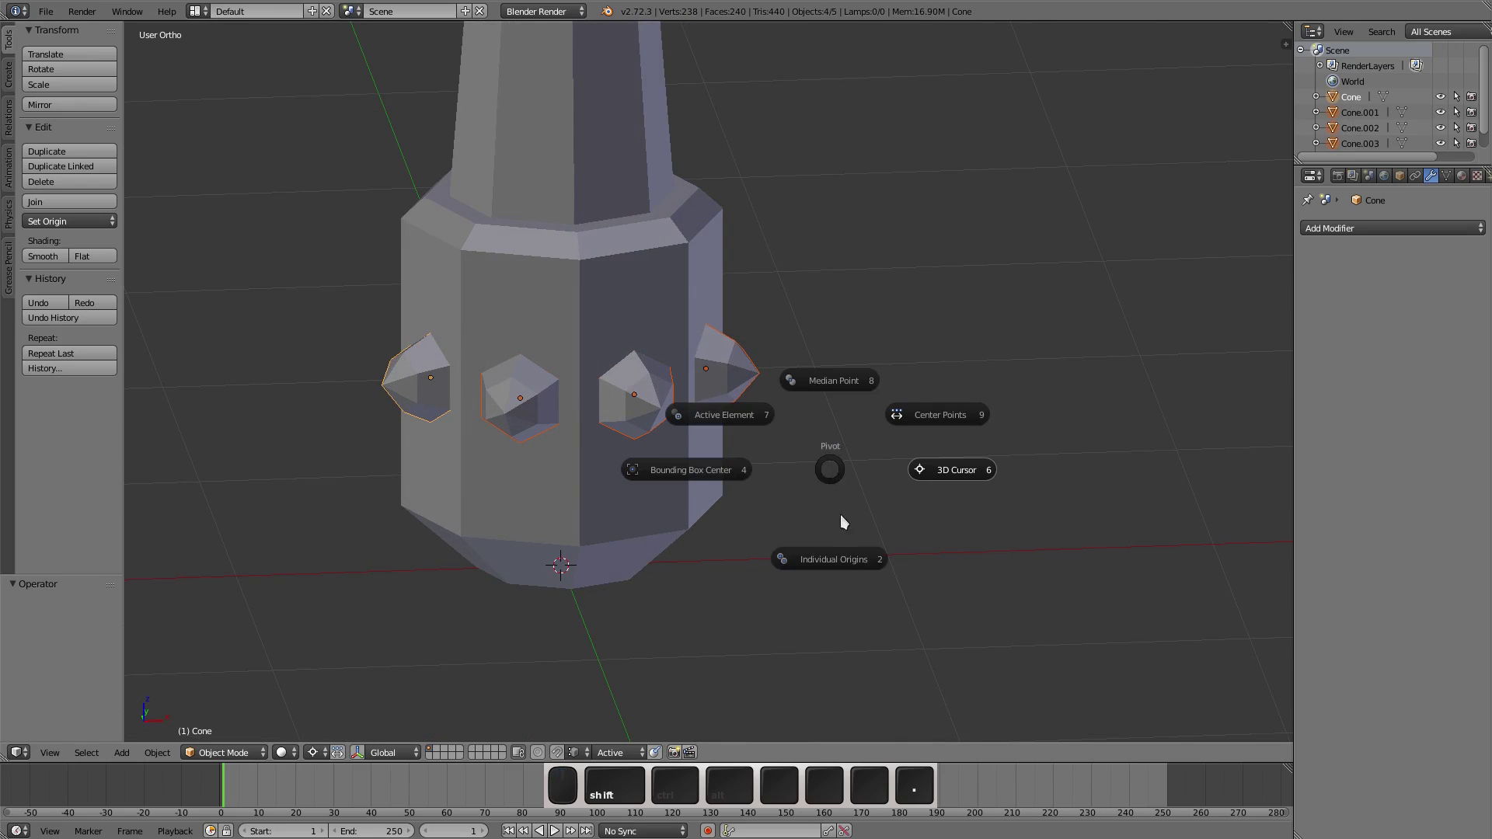
pyautogui.click(842, 563)
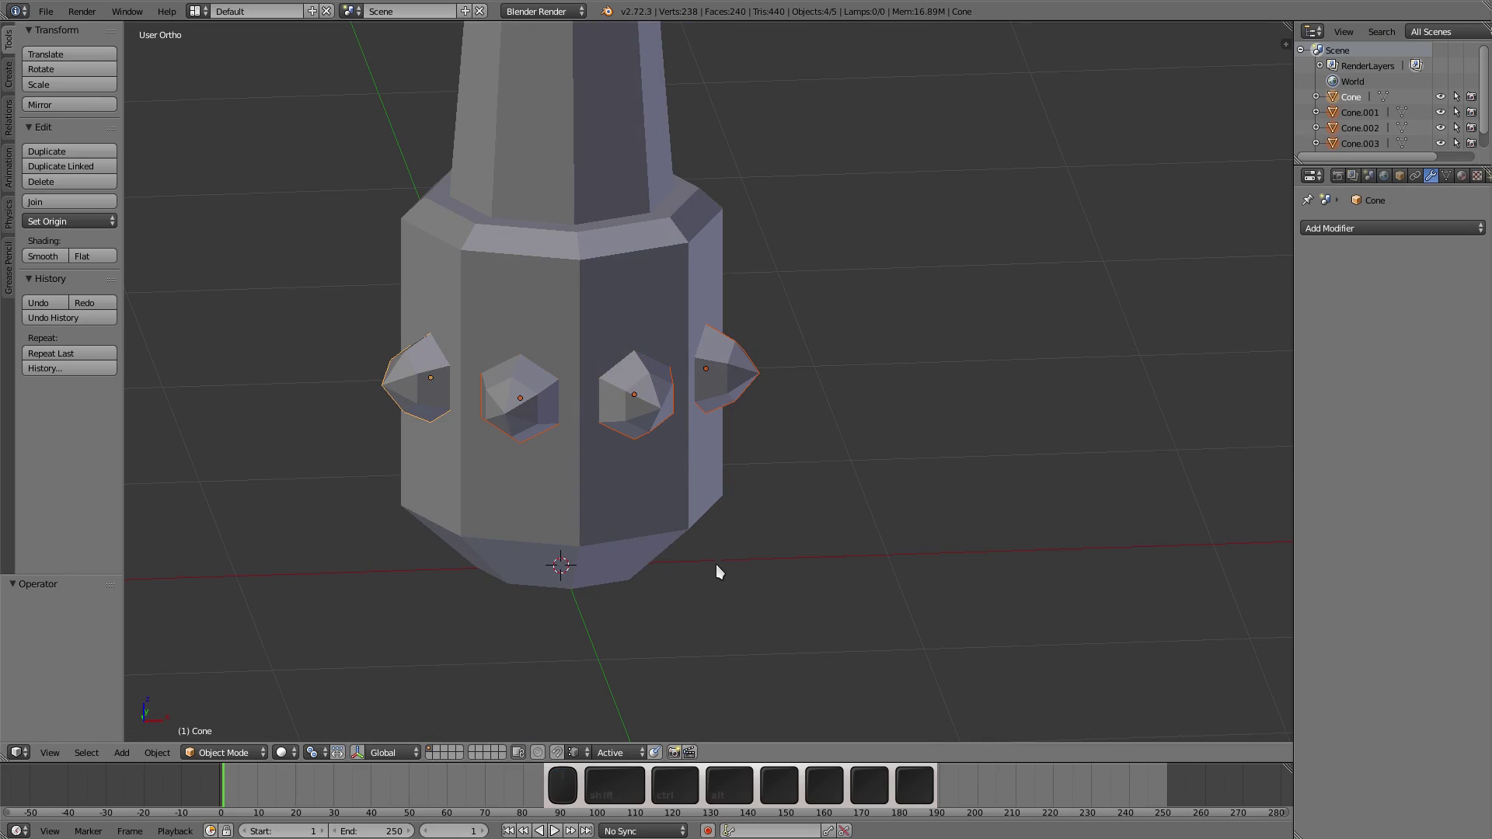
pyautogui.press('s')
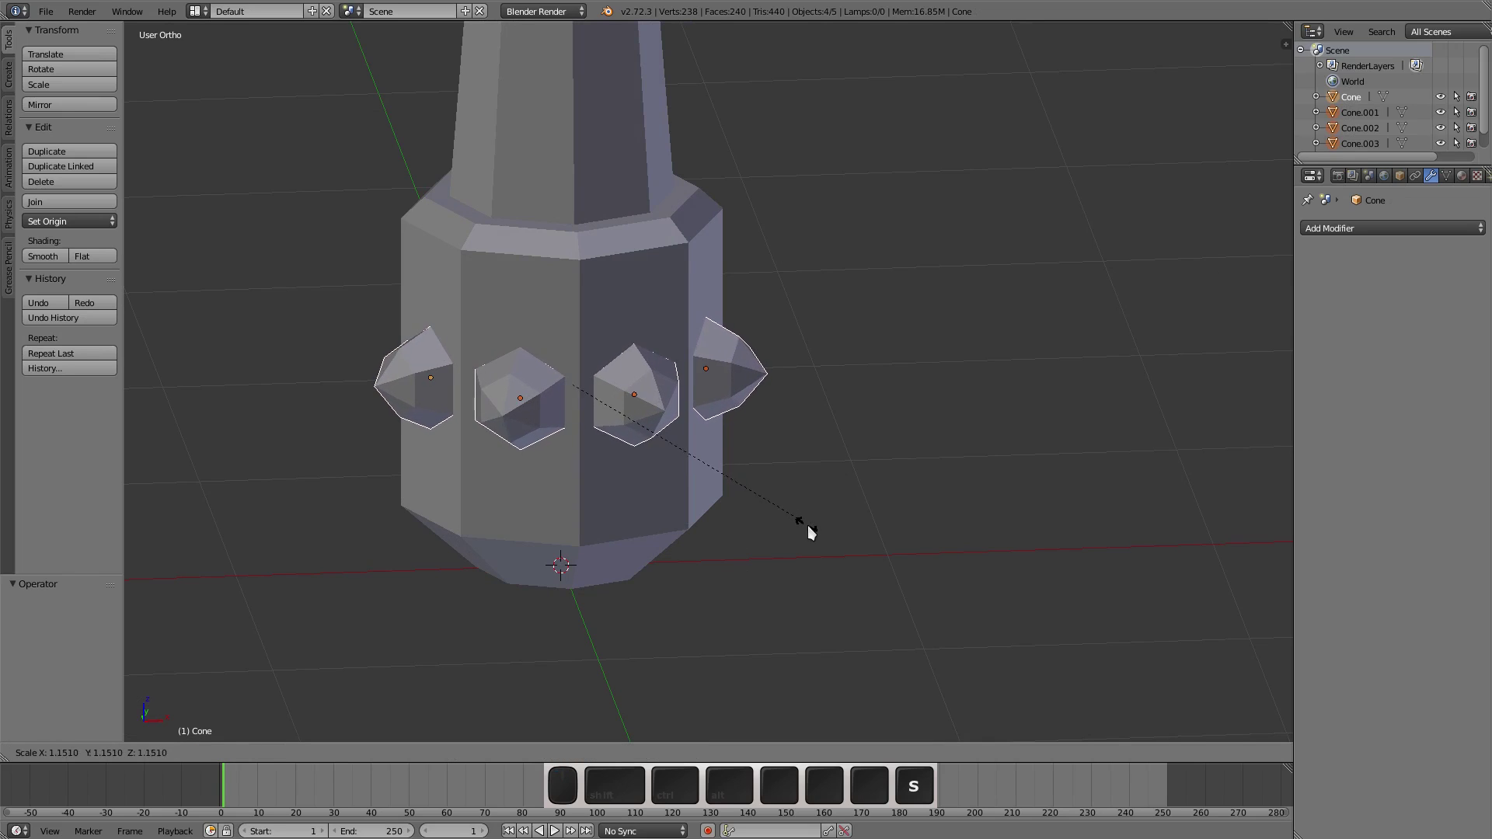
pyautogui.click(820, 542)
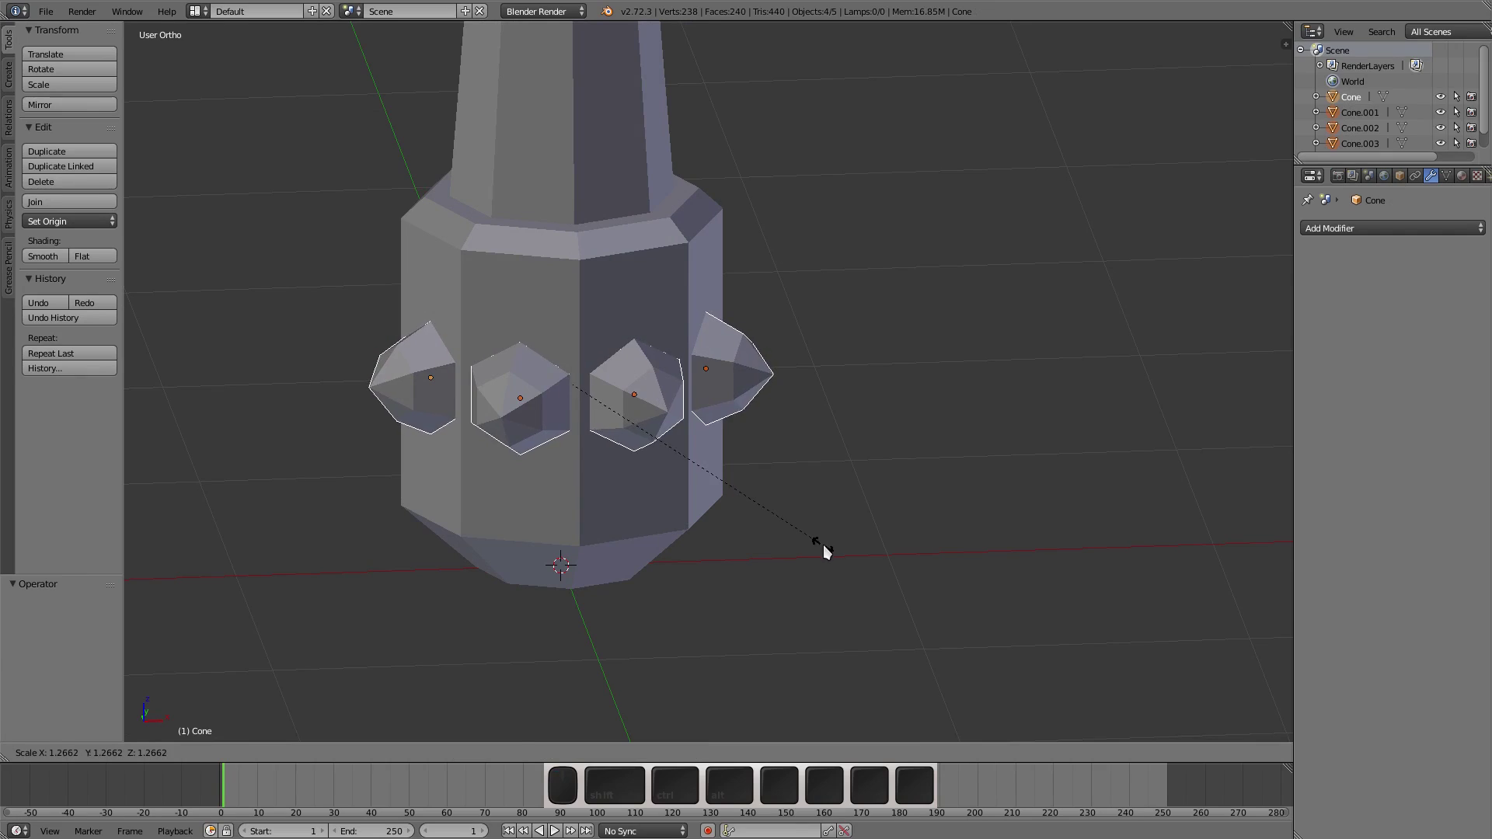
# Step: Join the four selected studs into the dagger object so they share its Mirror modifier
pyautogui.moveTo(586, 544); pyautogui.dragTo(628, 531, button='middle')
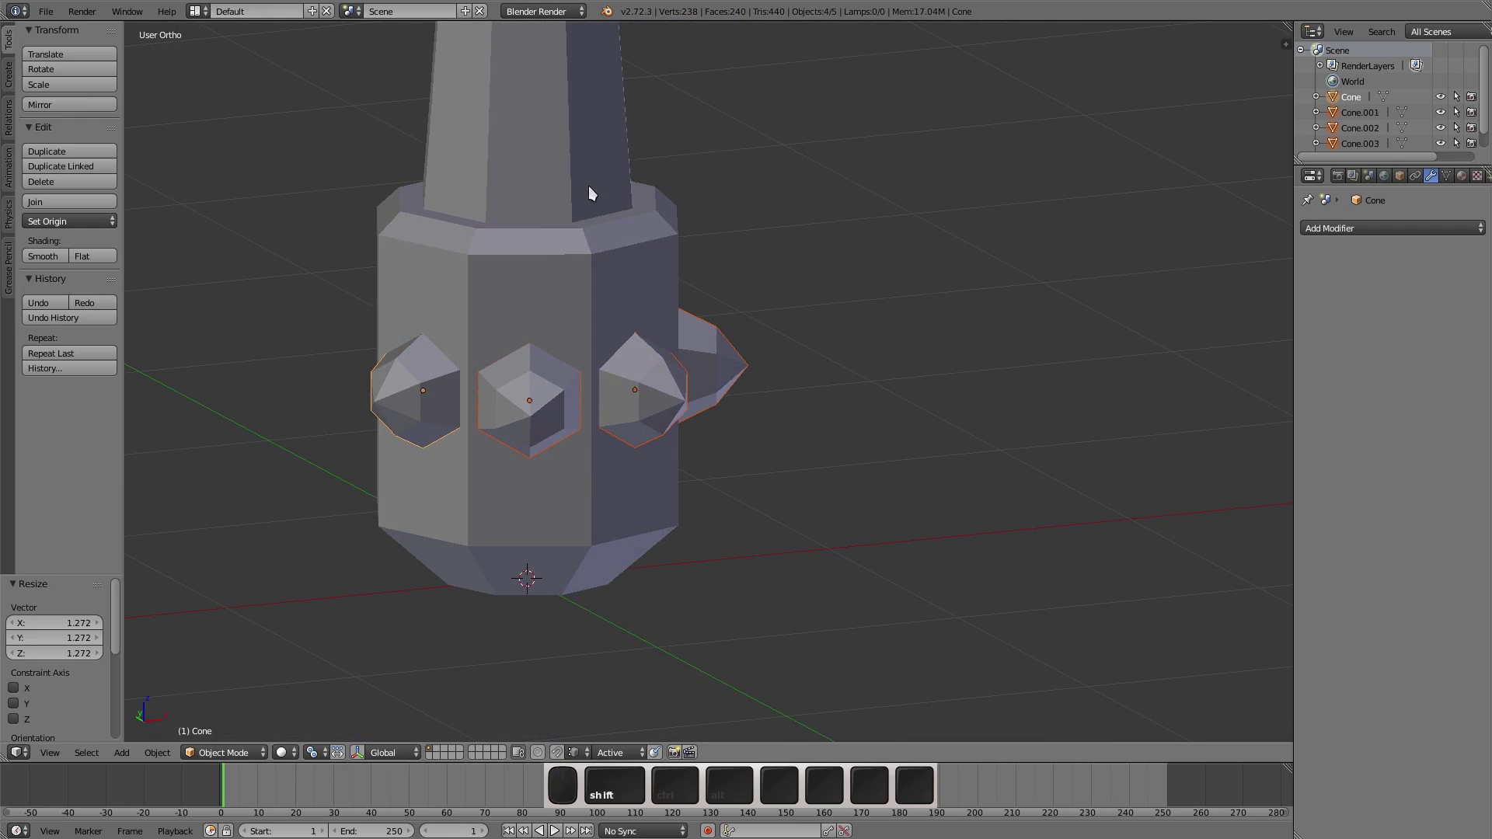
pyautogui.keyDown('shift'); pyautogui.rightClick(636, 281); pyautogui.keyUp('shift')
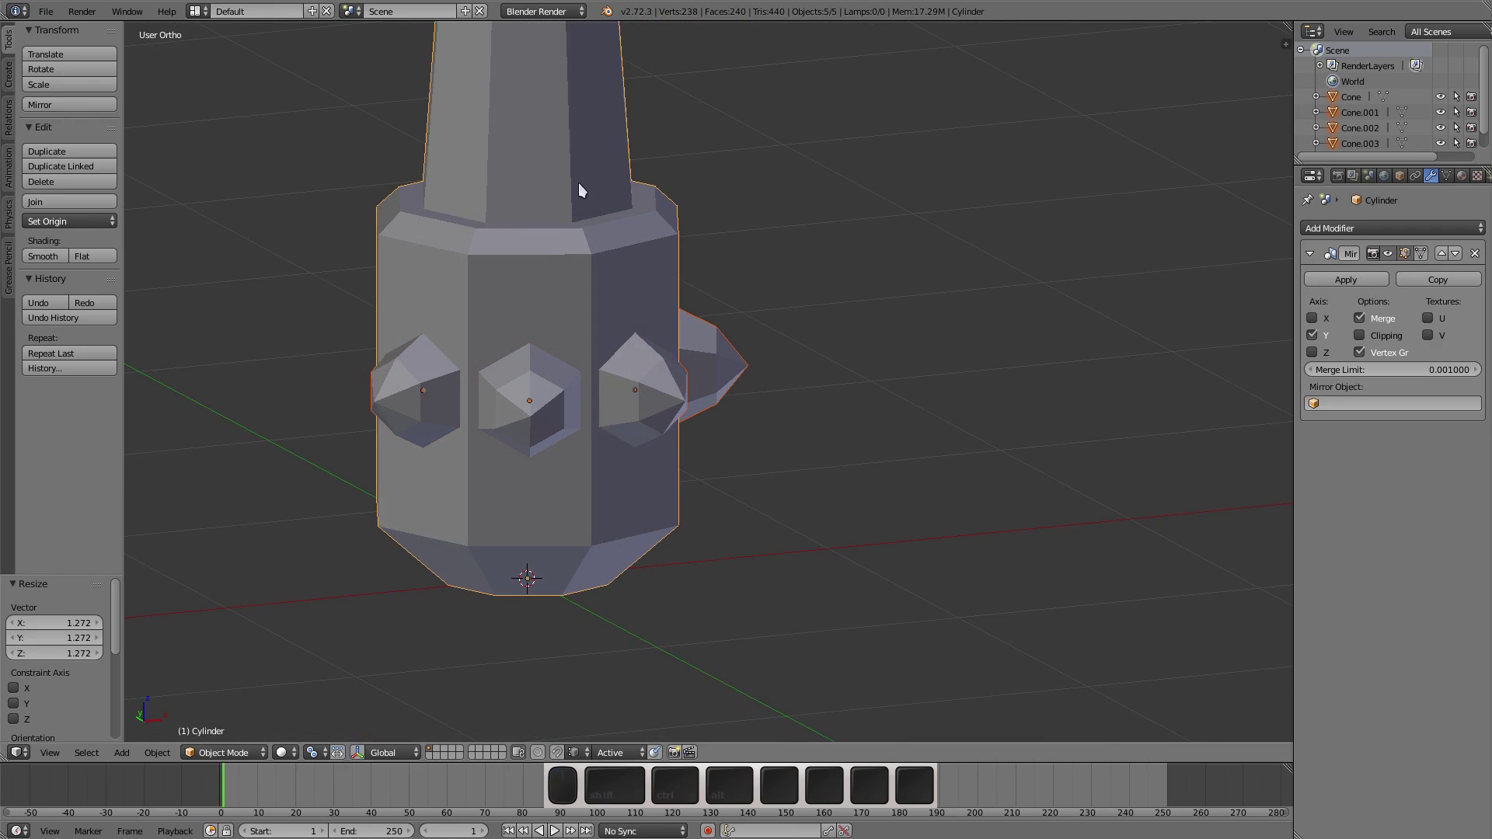
pyautogui.hotkey('ctrl', 'j')
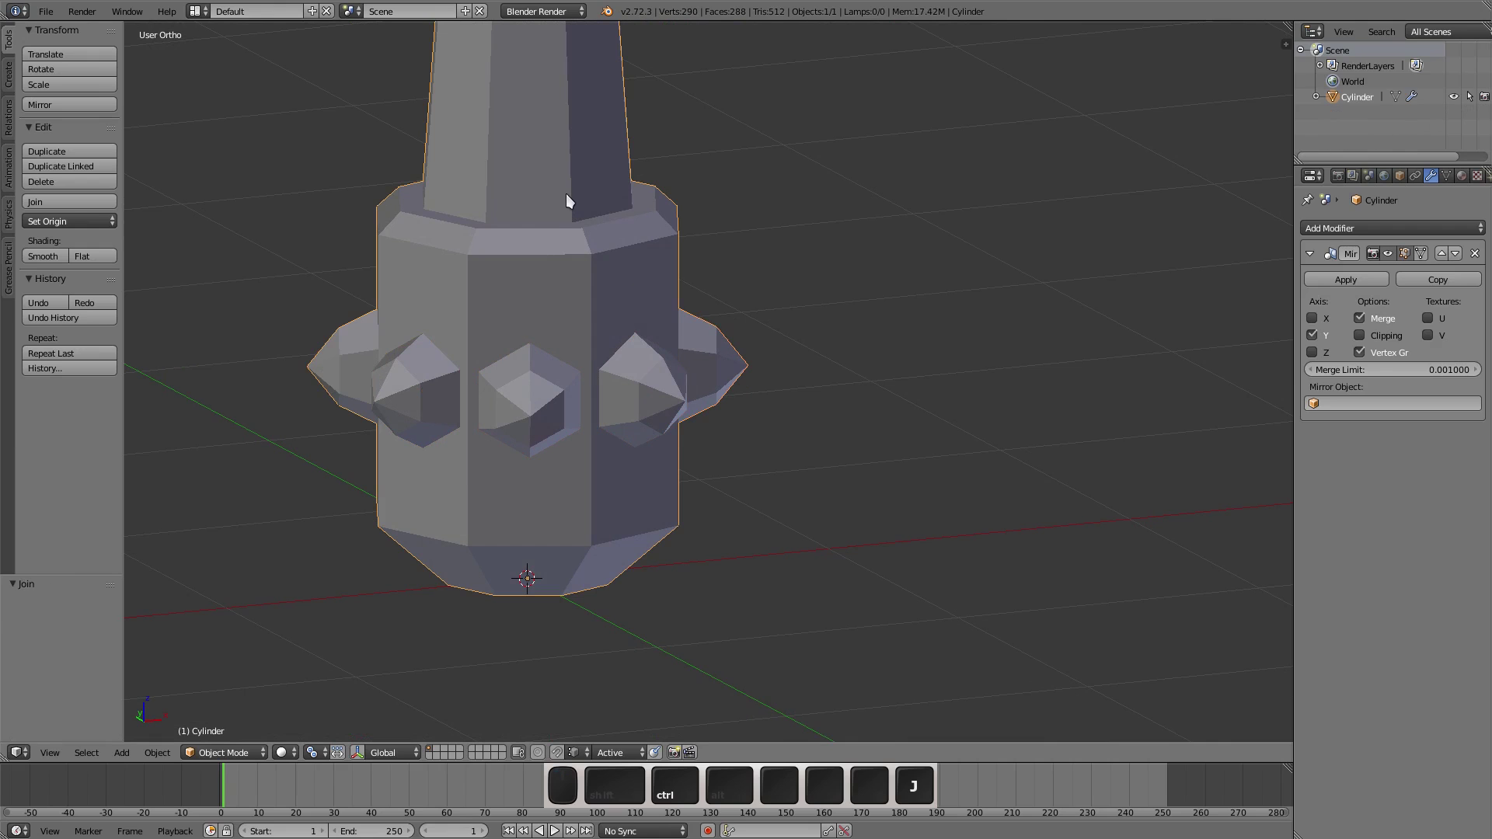
# Step: Examine the joined dagger from the studded pommel up to the guard and blade
pyautogui.moveTo(508, 364); pyautogui.dragTo(497, 607, button='middle')
pyautogui.scroll(-4, 455, 318)
pyautogui.moveTo(525, 505); pyautogui.dragTo(536, 352, button='middle')
pyautogui.scroll(-2, 472, 431)
pyautogui.scroll(-3, 547, 460)
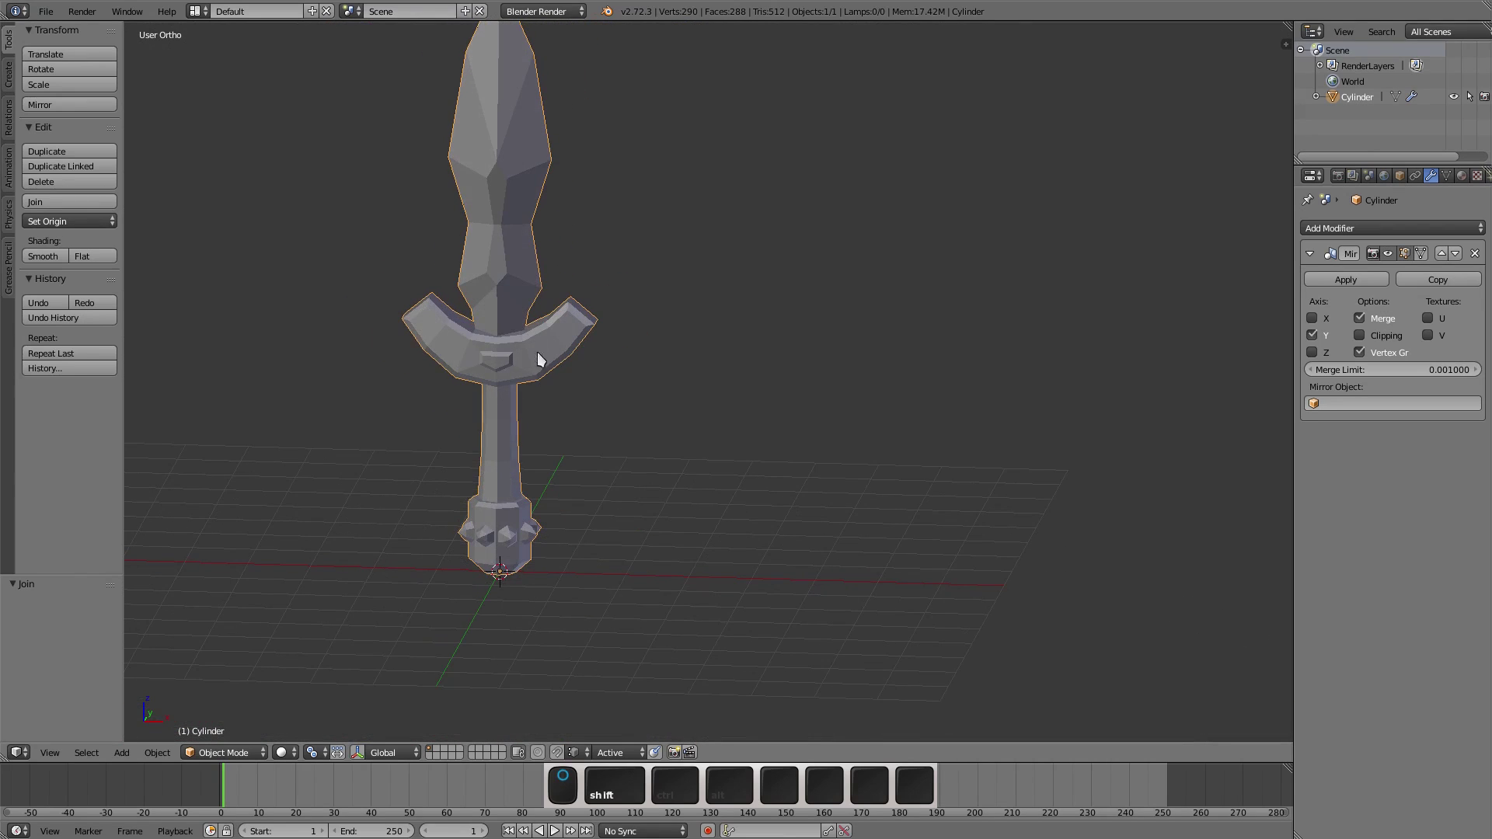
pyautogui.scroll(1, 536, 251)
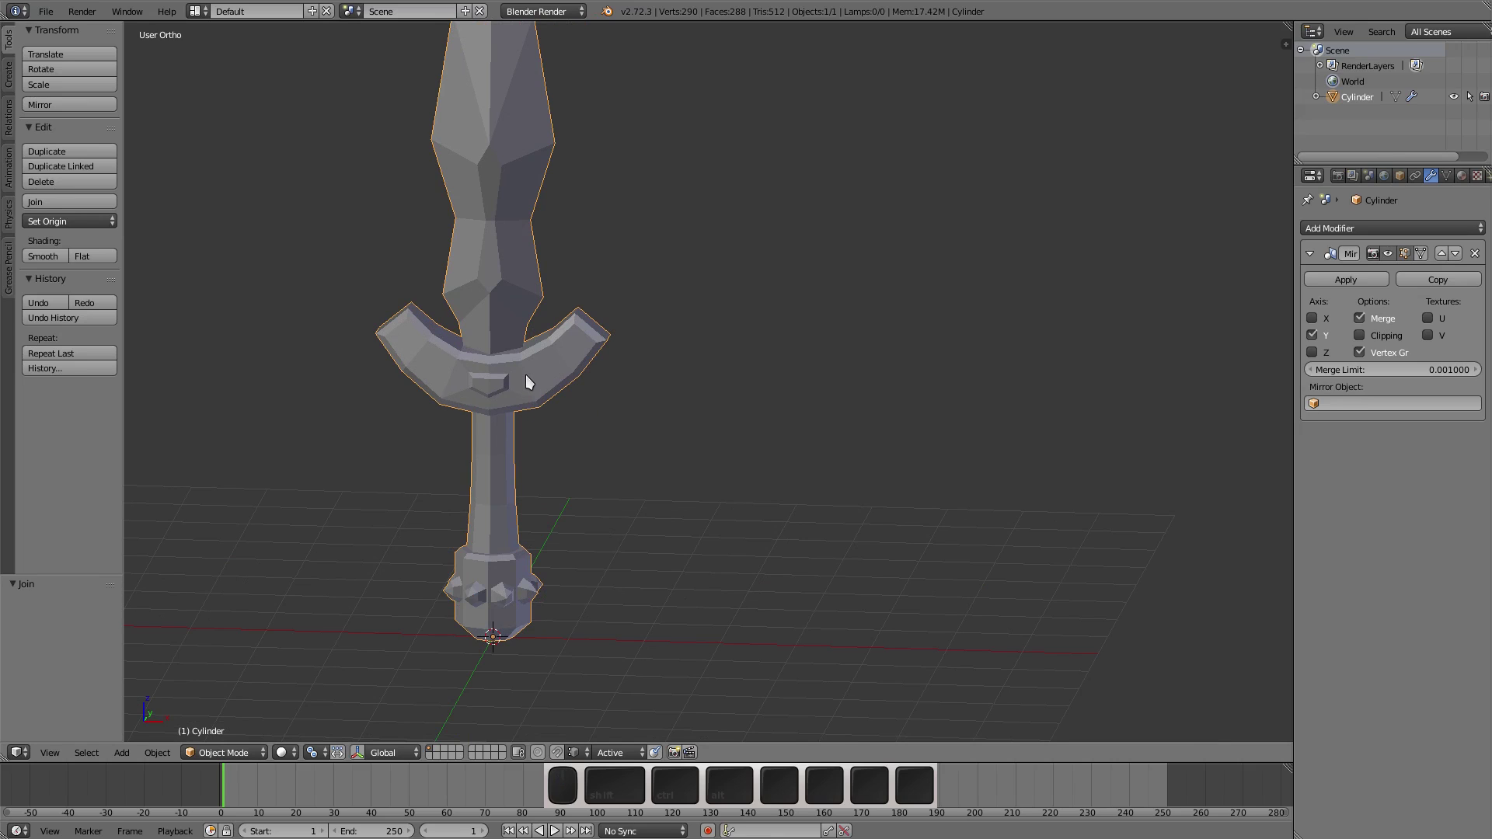
pyautogui.keyDown('shift'); pyautogui.moveTo(573, 316); pyautogui.dragTo(628, 321, button='middle'); pyautogui.keyUp('shift')
pyautogui.scroll(1, 629, 412)
# Step: Select the whole dagger mesh in Edit Mode and set its faces to smooth shading
pyautogui.press('Tab')
pyautogui.moveTo(678, 398); pyautogui.dragTo(670, 384, button='middle')
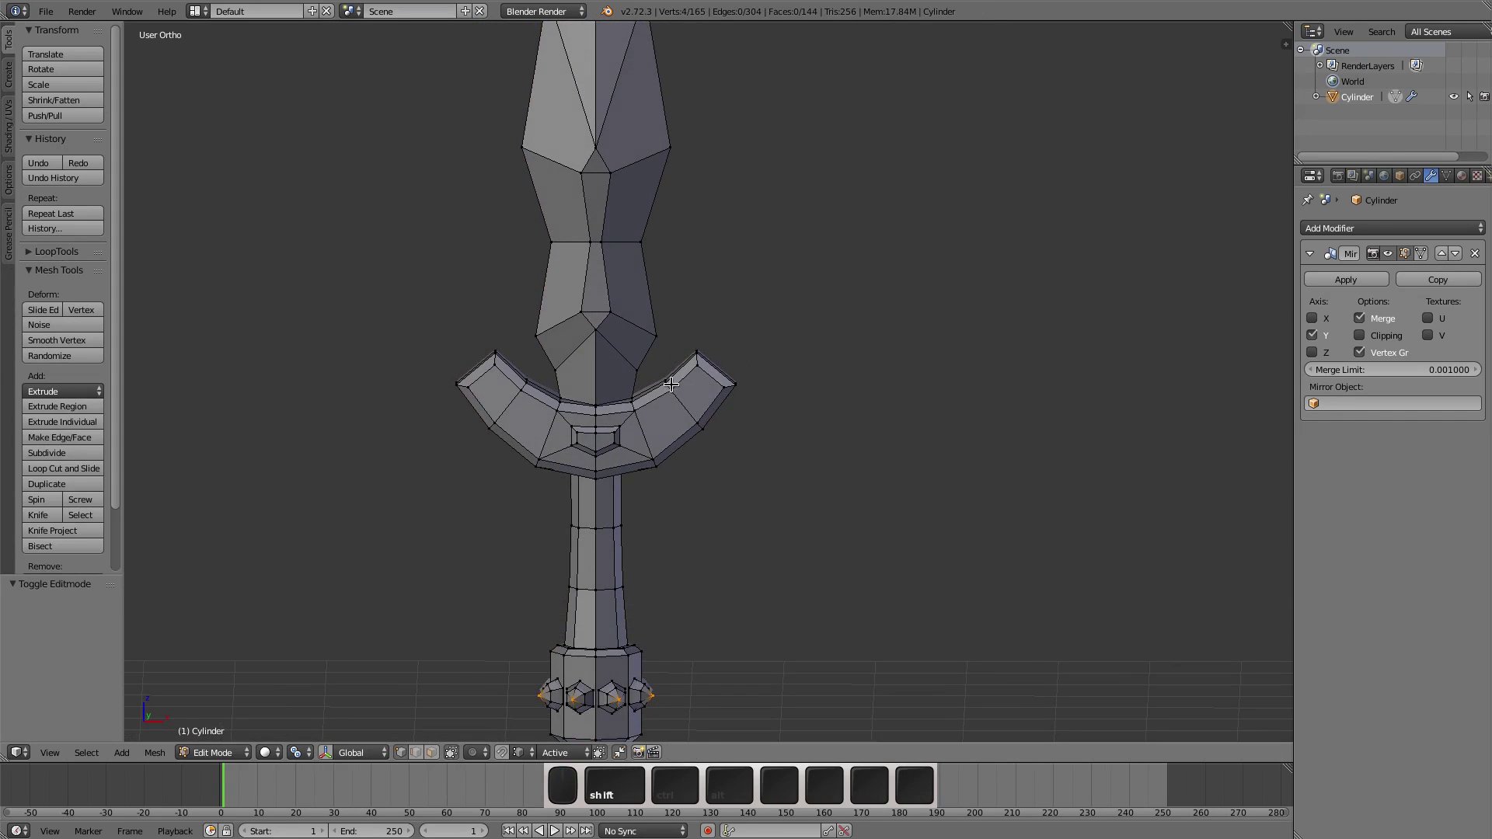
pyautogui.press('a')
pyautogui.press('a')
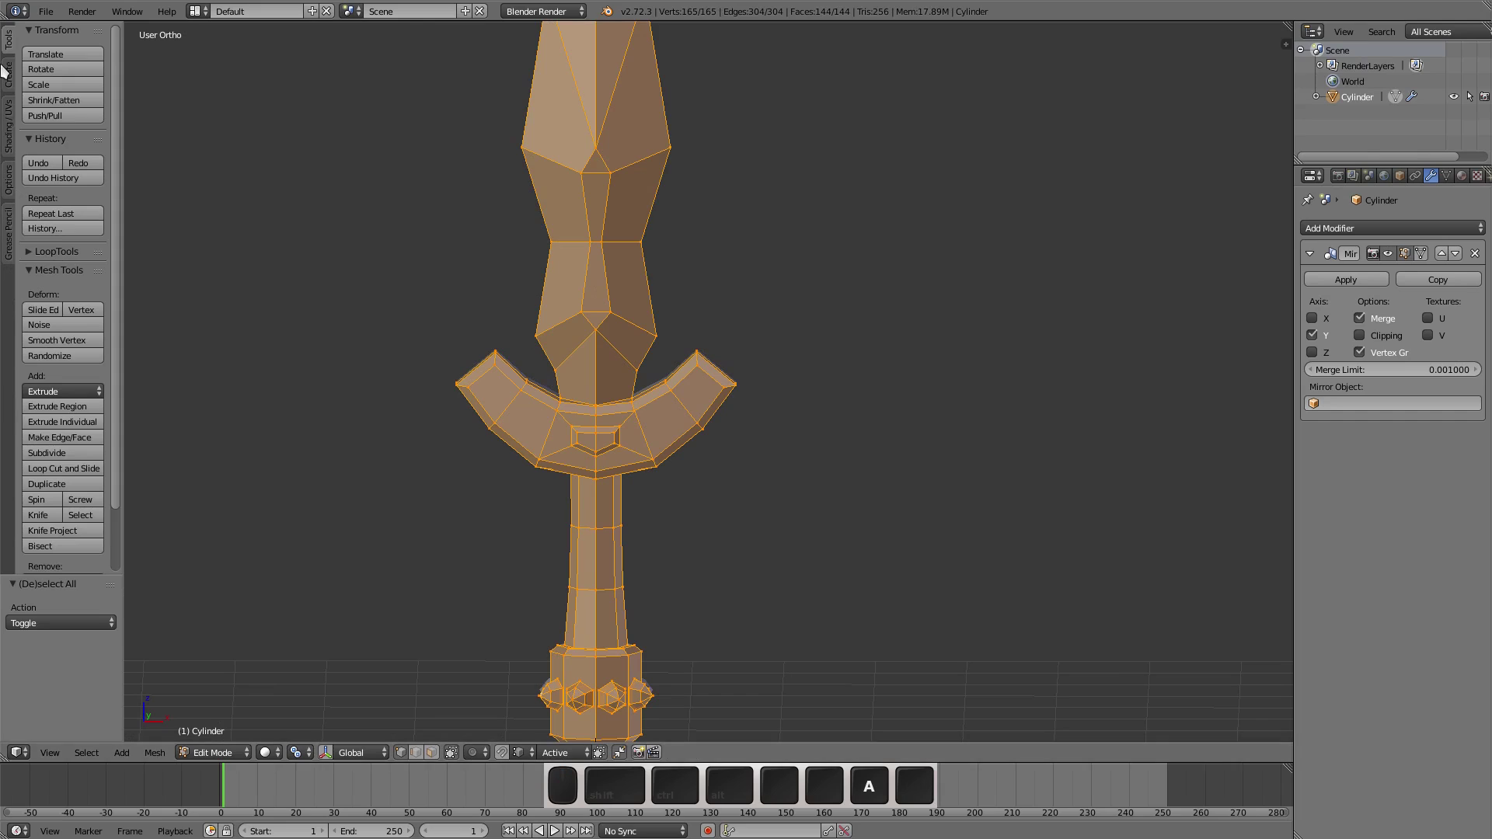
pyautogui.click(10, 136)
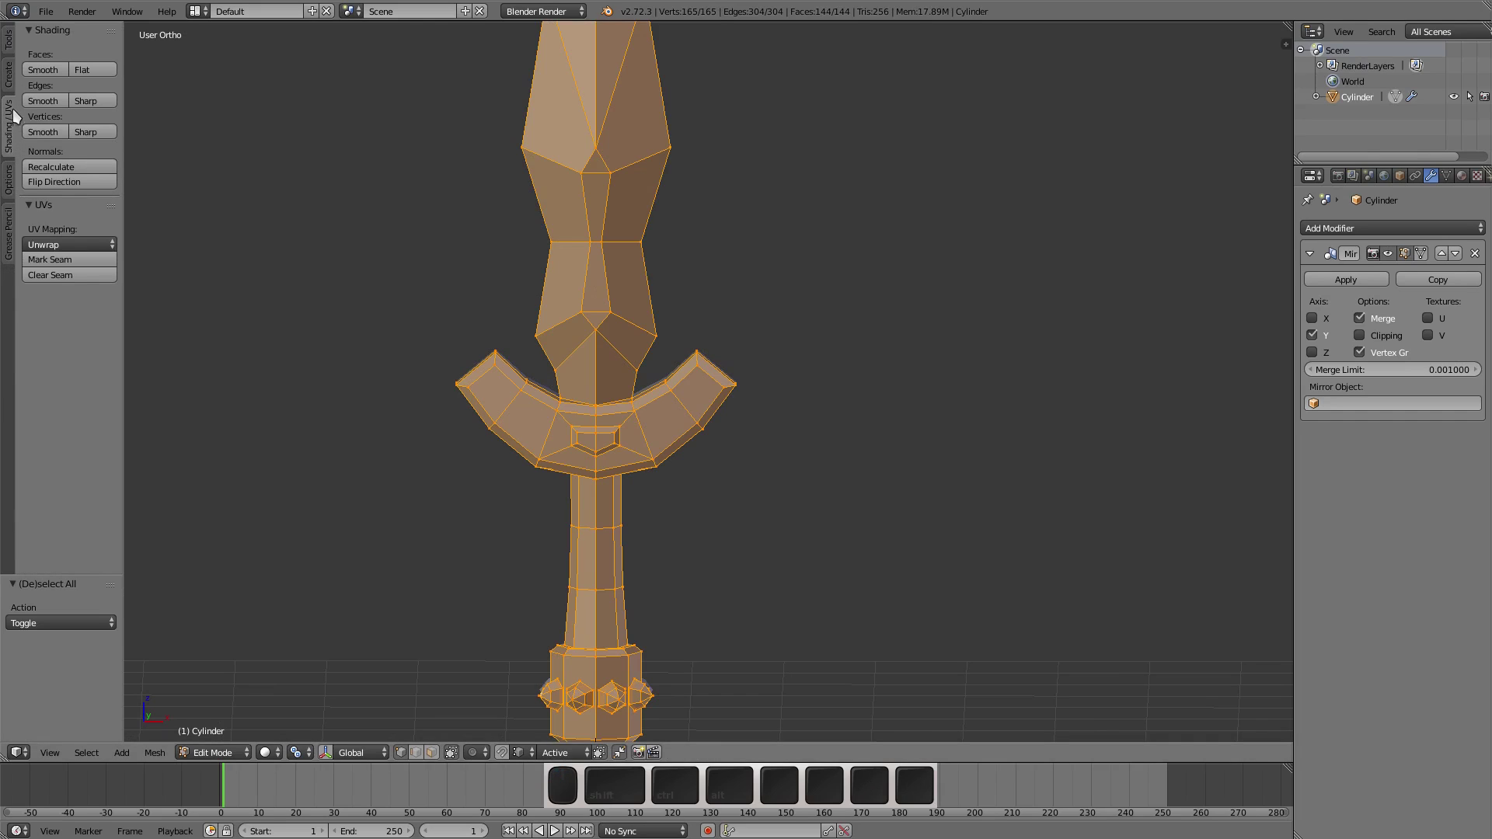
pyautogui.click(44, 70)
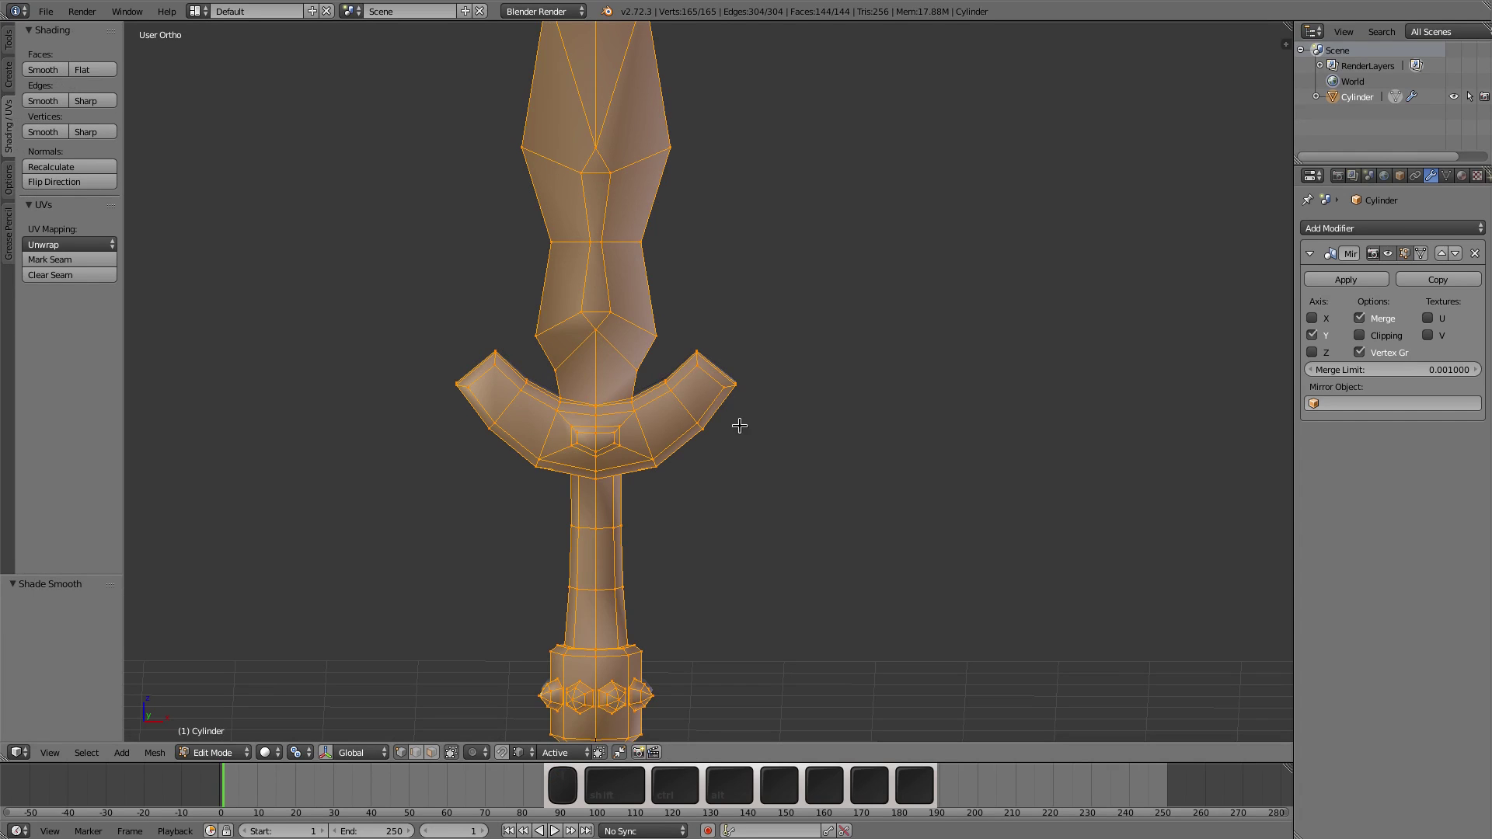
# Step: In edge select mode, select the blade's cutting edge from the guard to the tip and mark it sharp
pyautogui.moveTo(738, 387); pyautogui.dragTo(622, 346, button='middle')
pyautogui.hotkey('ctrl', 'Tab')
pyautogui.click(573, 487)
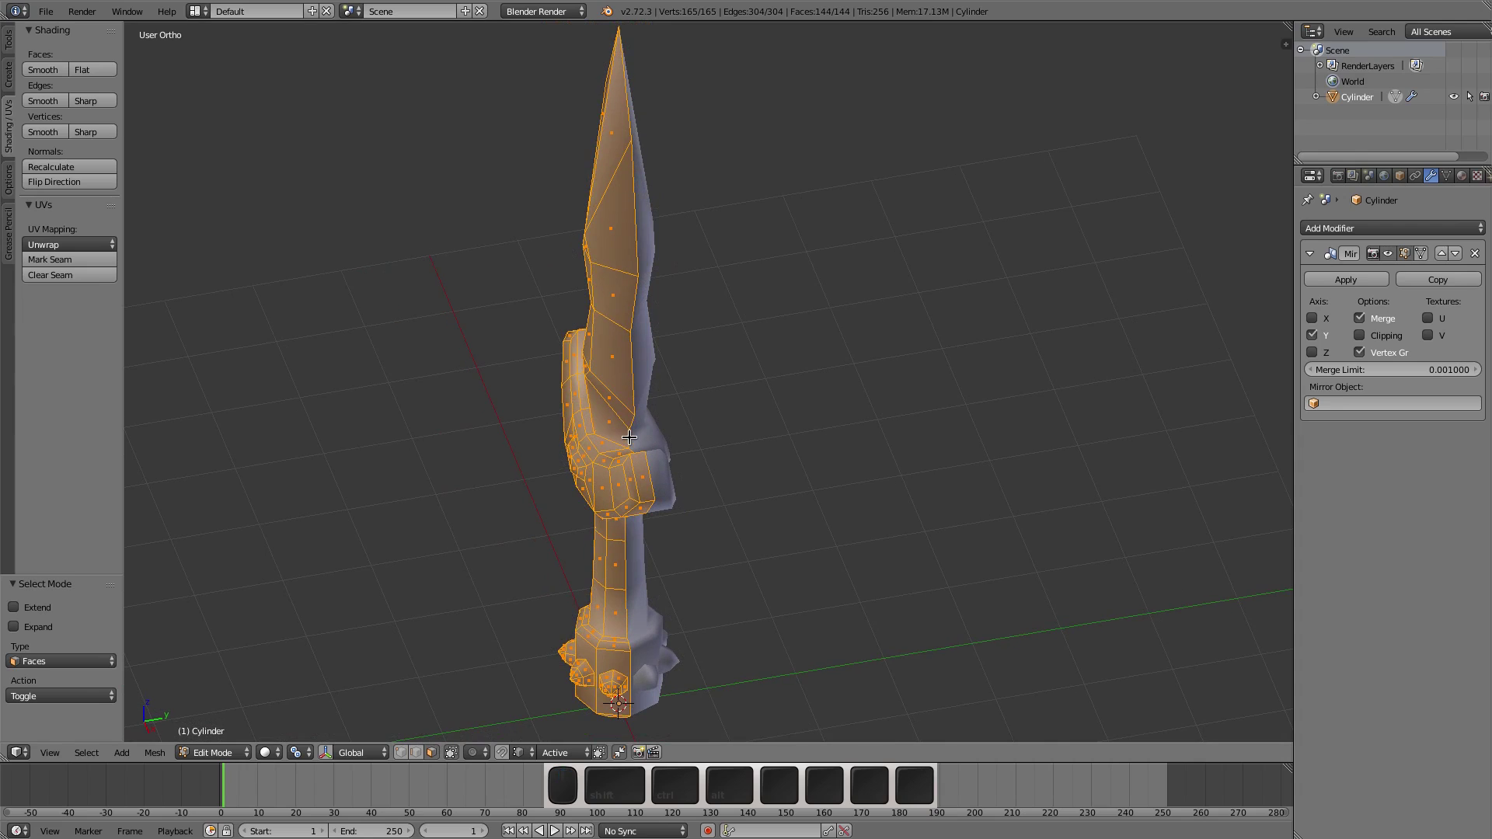
pyautogui.hotkey('ctrl', 'Tab')
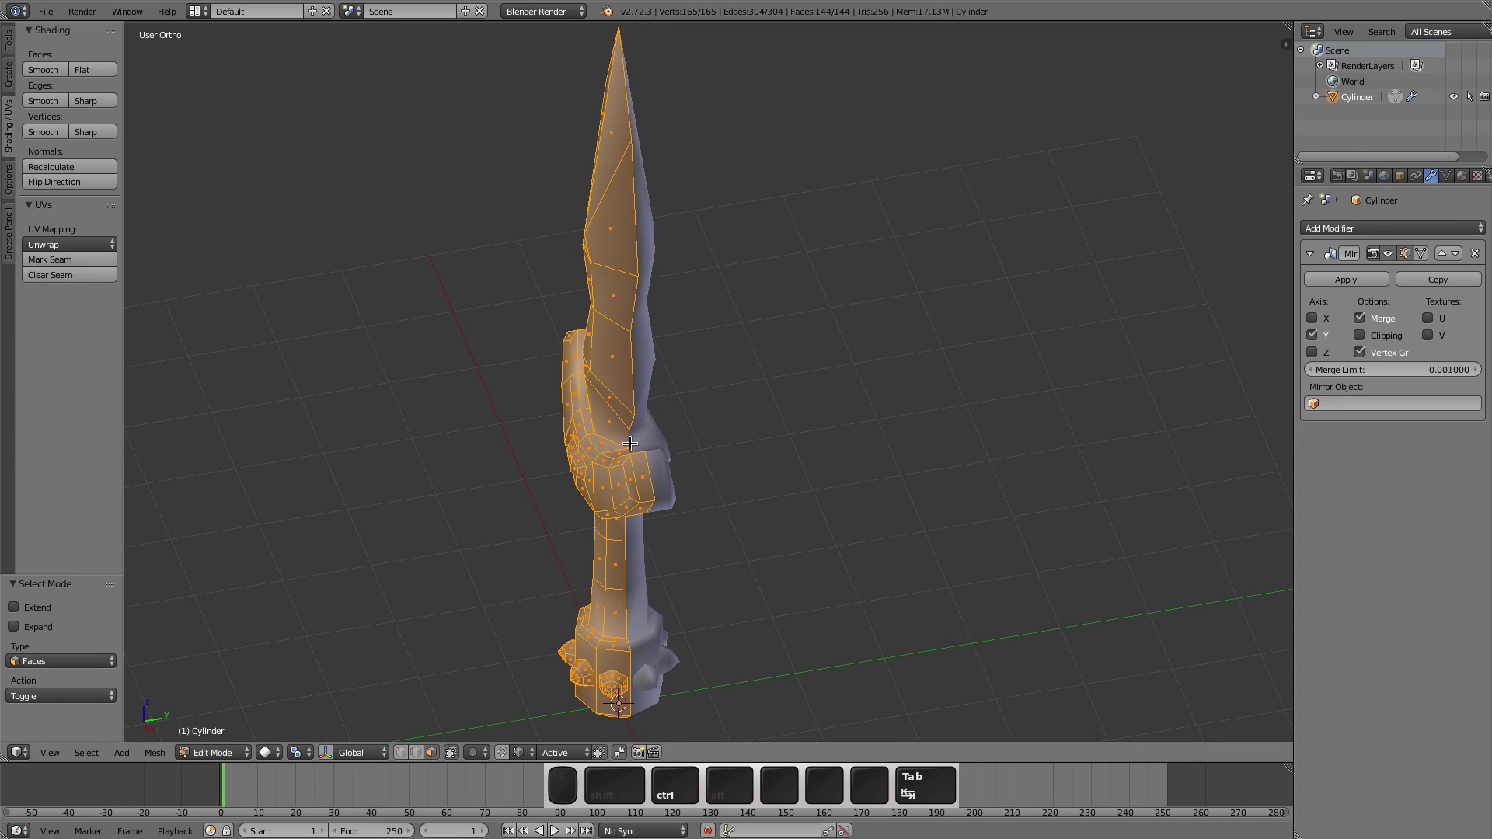
pyautogui.click(616, 430)
pyautogui.rightClick(615, 440)
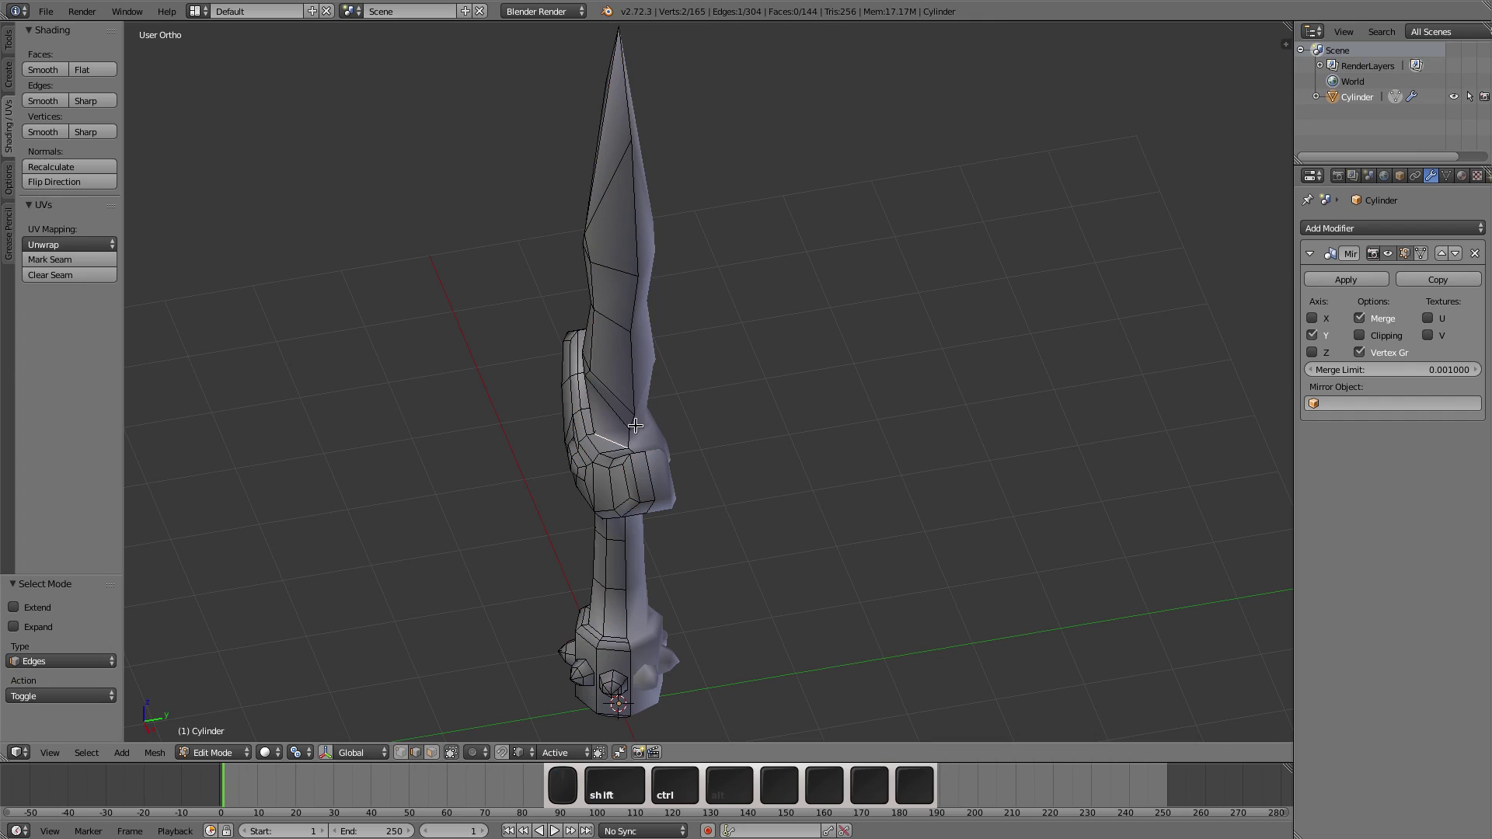
pyautogui.keyDown('ctrl'); pyautogui.rightClick(633, 117); pyautogui.keyUp('ctrl')
pyautogui.moveTo(730, 199); pyautogui.dragTo(773, 223, button='middle')
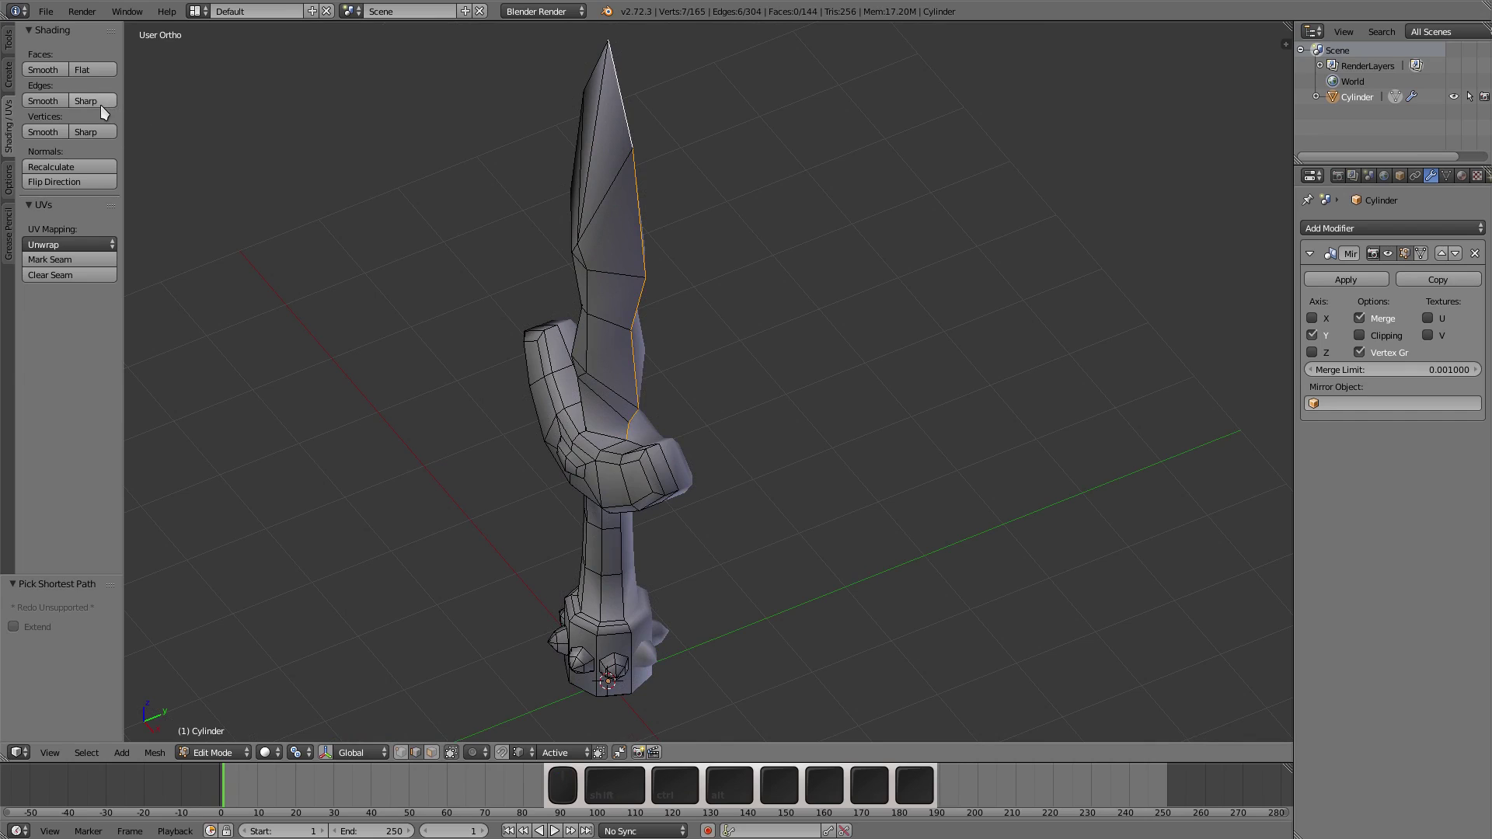
pyautogui.click(101, 105)
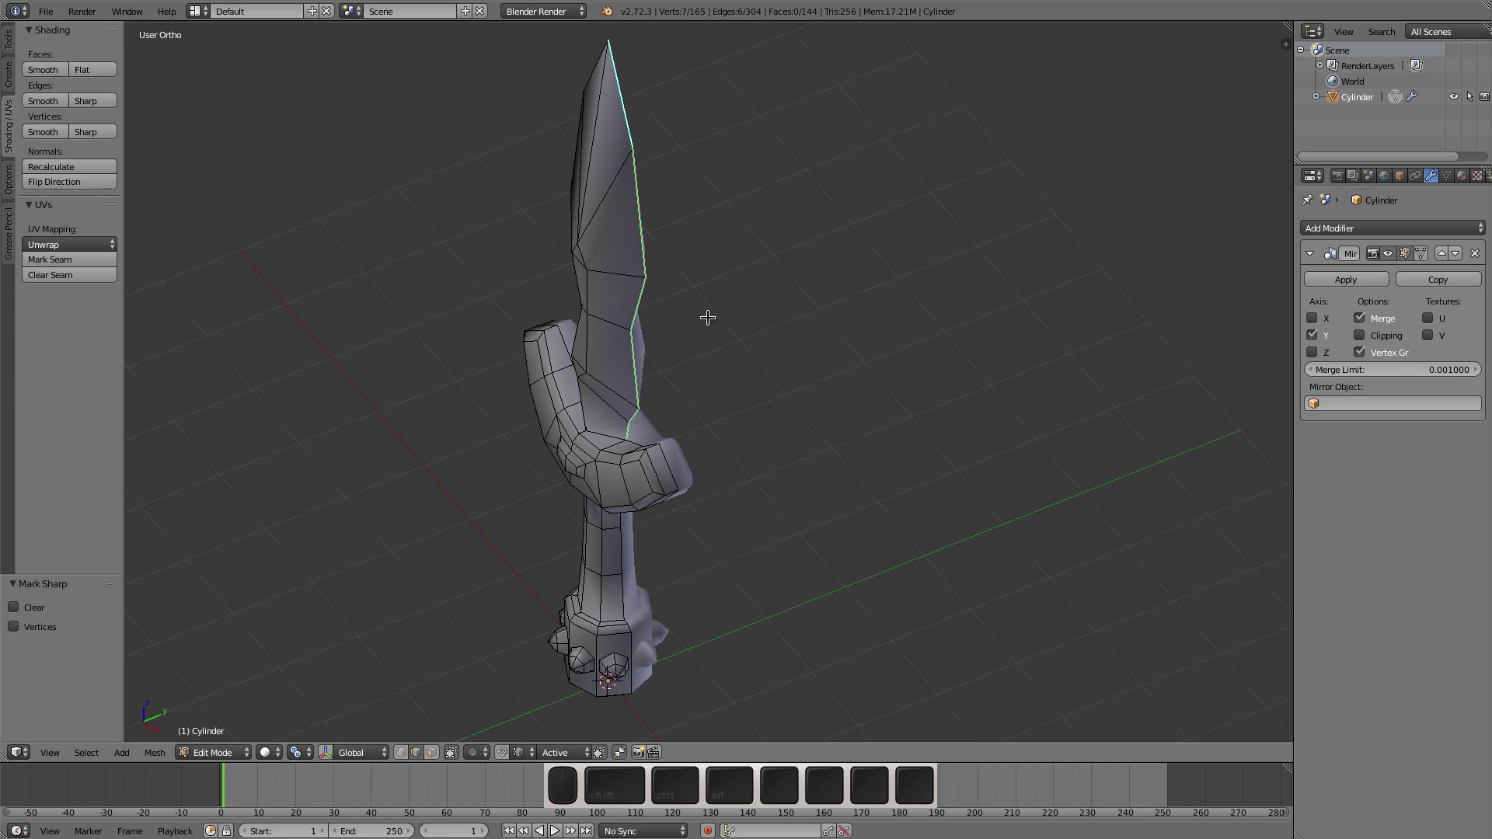
# Step: Return to Object Mode and enable Auto Smooth in the dagger mesh's normals settings
pyautogui.moveTo(707, 317); pyautogui.dragTo(669, 297, button='middle')
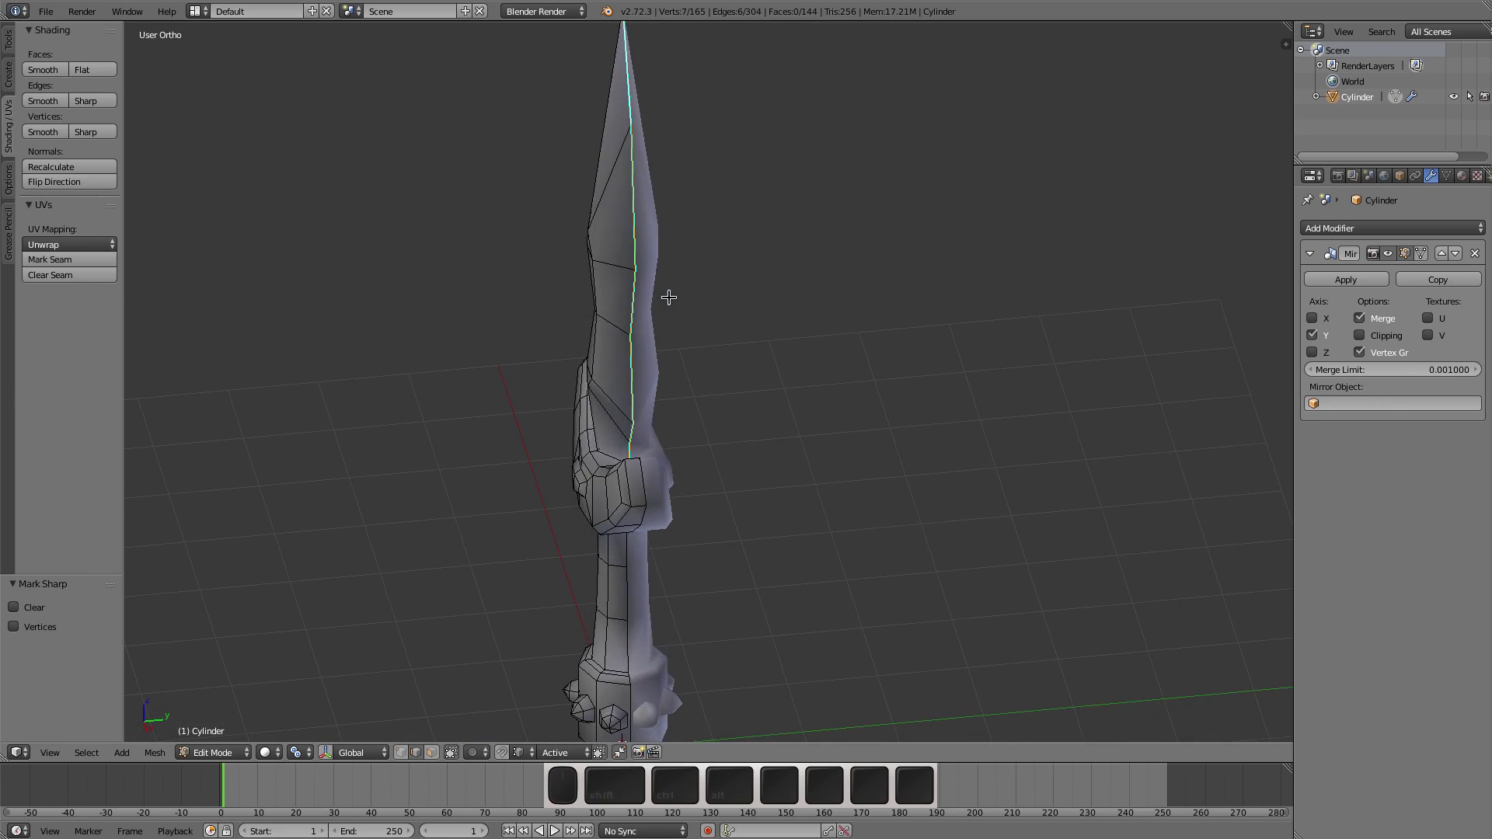
pyautogui.press('Tab')
pyautogui.moveTo(501, 314)
pyautogui.mouseDown(button='middle')
pyautogui.moveTo(542, 329)
pyautogui.moveTo(492, 331)
pyautogui.mouseUp(button='middle')
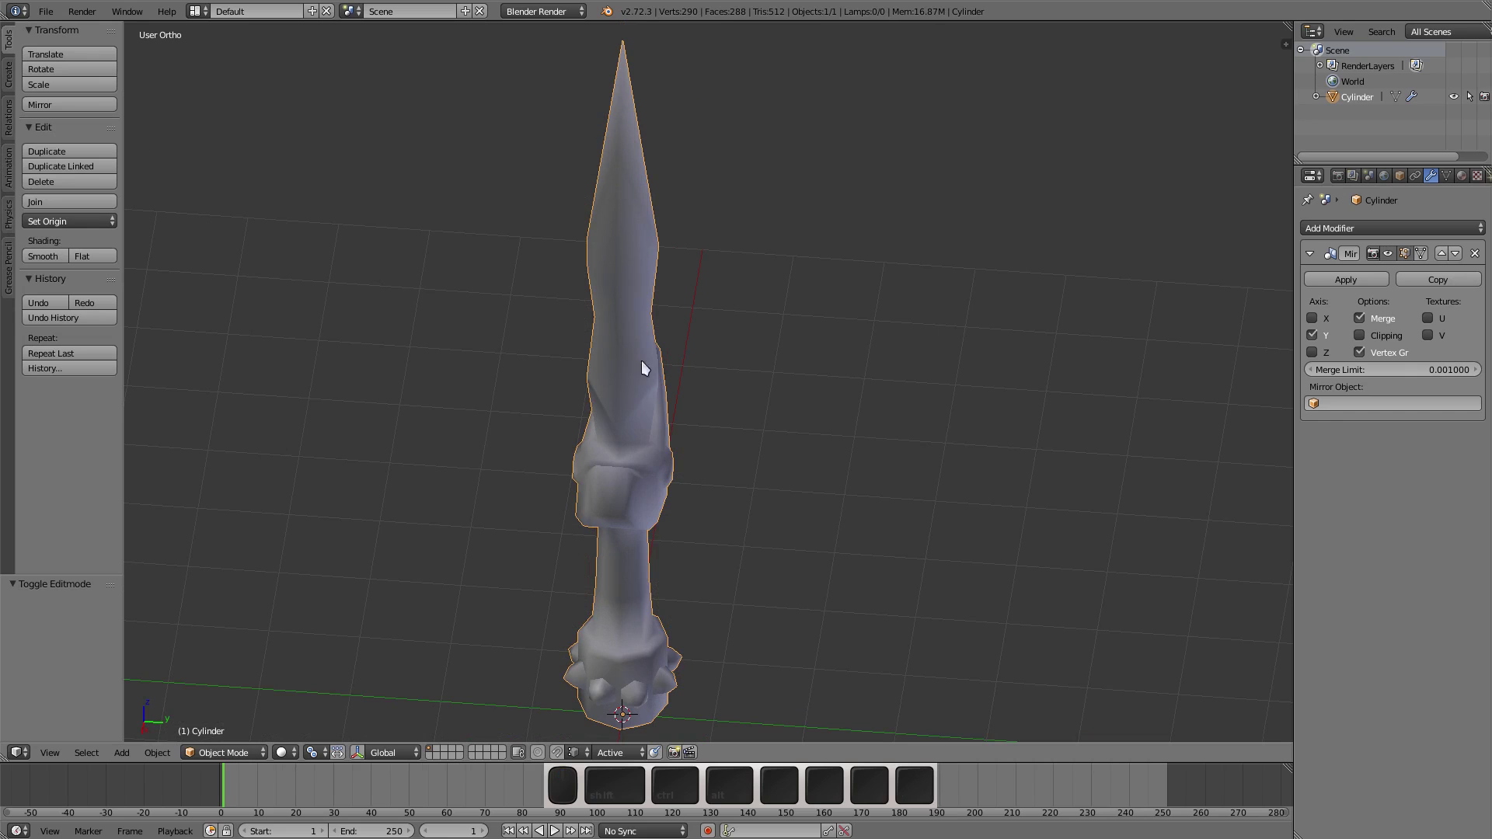
pyautogui.moveTo(789, 472); pyautogui.dragTo(830, 471, button='middle')
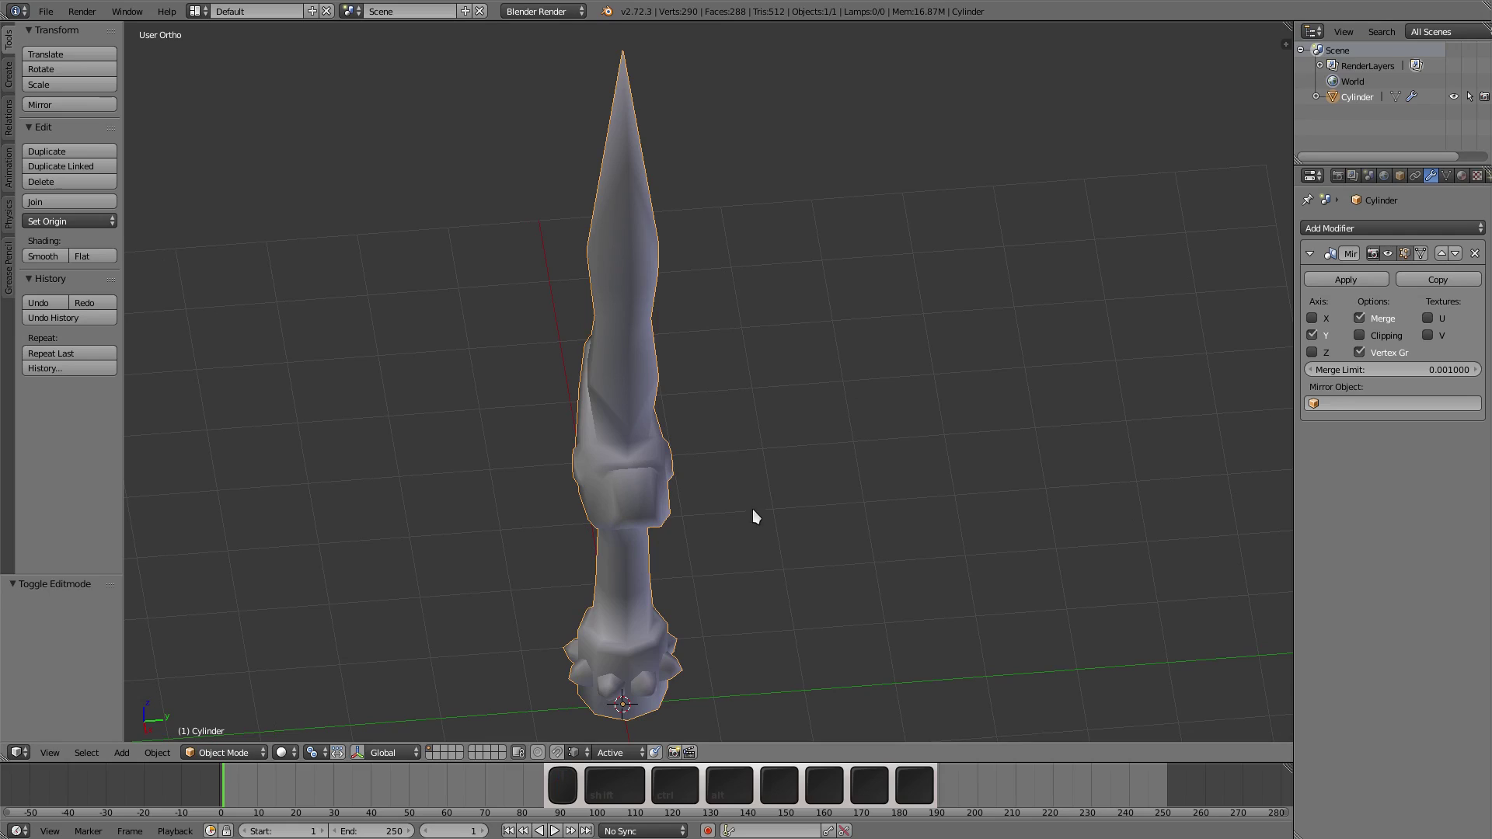
pyautogui.click(1447, 177)
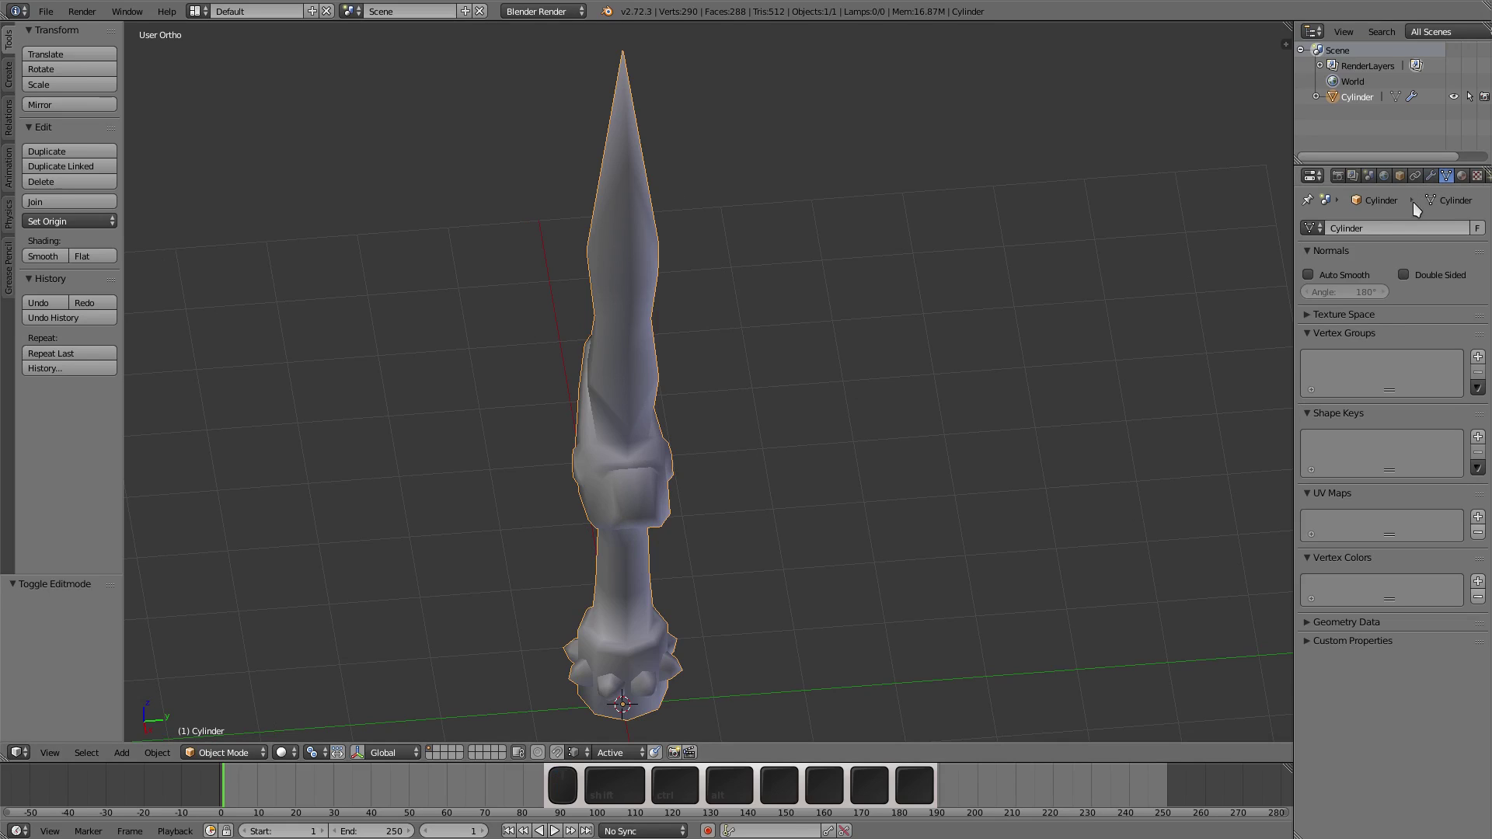
pyautogui.click(1307, 275)
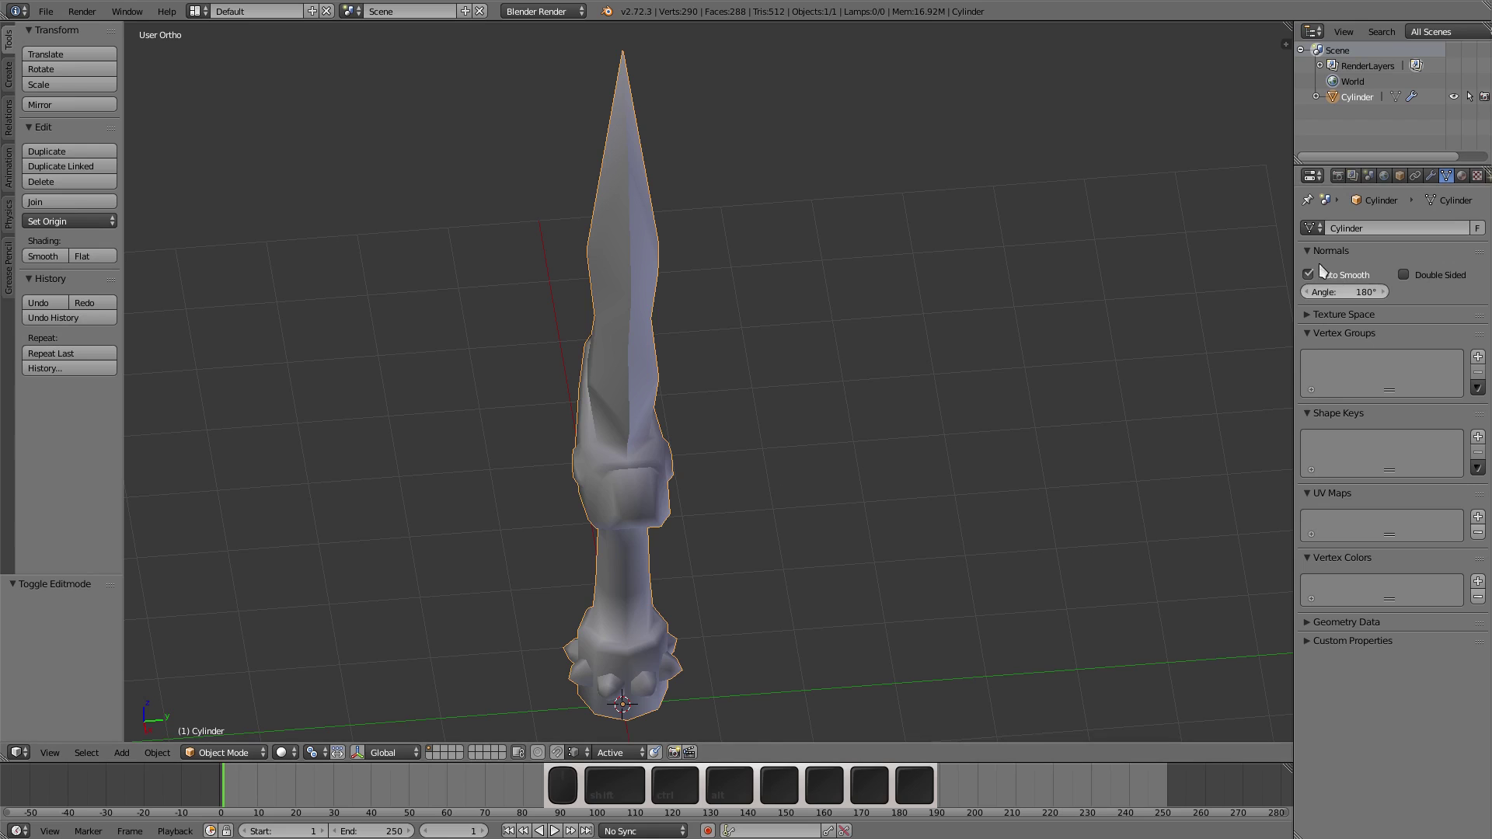
pyautogui.moveTo(732, 431)
pyautogui.mouseDown(button='middle')
pyautogui.moveTo(669, 432)
pyautogui.moveTo(608, 407)
pyautogui.moveTo(804, 420)
pyautogui.moveTo(766, 443)
pyautogui.moveTo(723, 412)
pyautogui.mouseUp(button='middle')
pyautogui.moveTo(613, 334); pyautogui.dragTo(647, 232, button='middle')
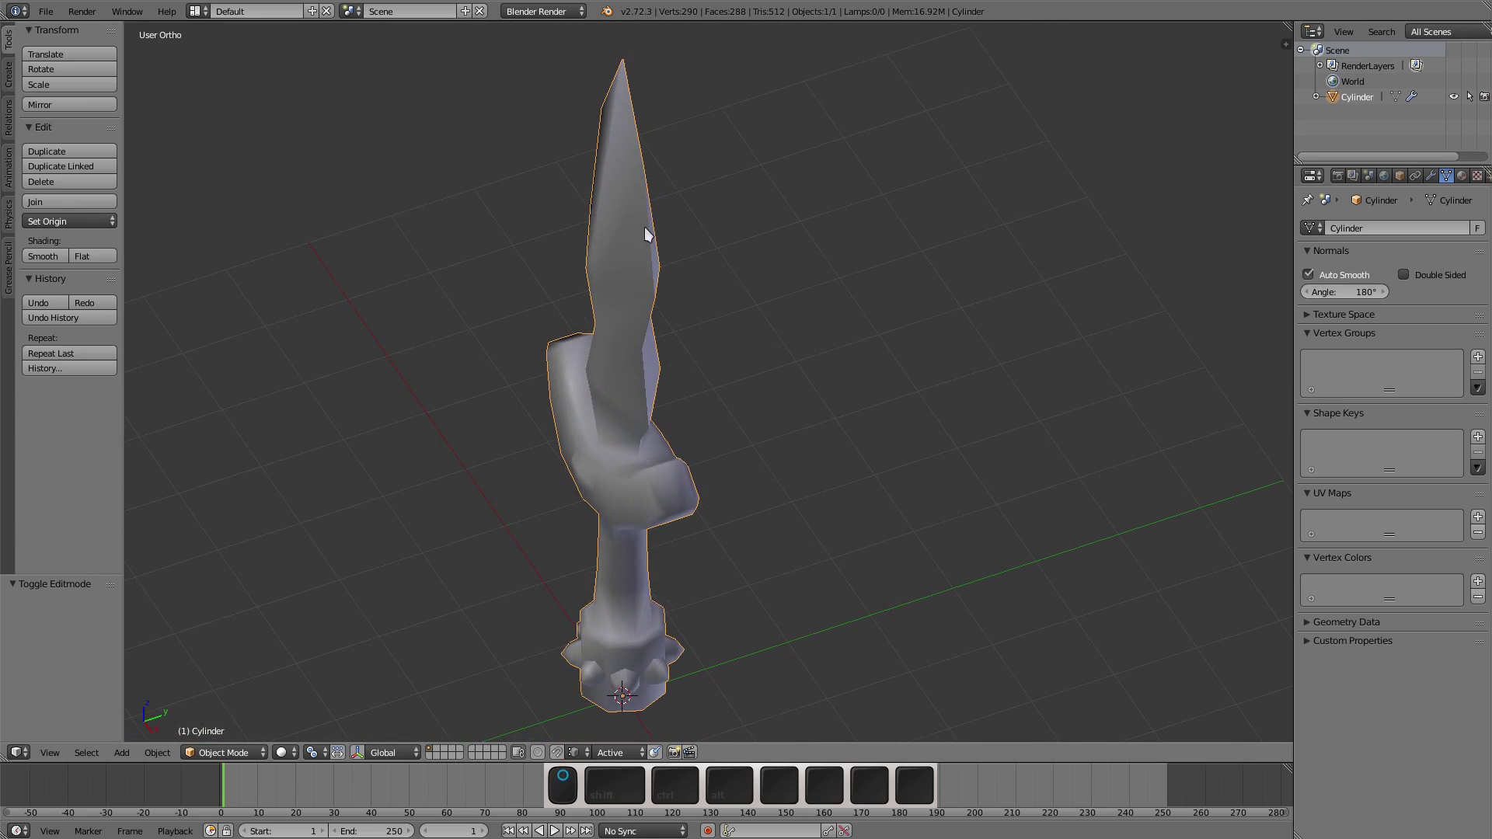
# Step: Select the dagger's sharp edges in Edit Mode with a sharpness threshold of 27°
pyautogui.press('Tab')
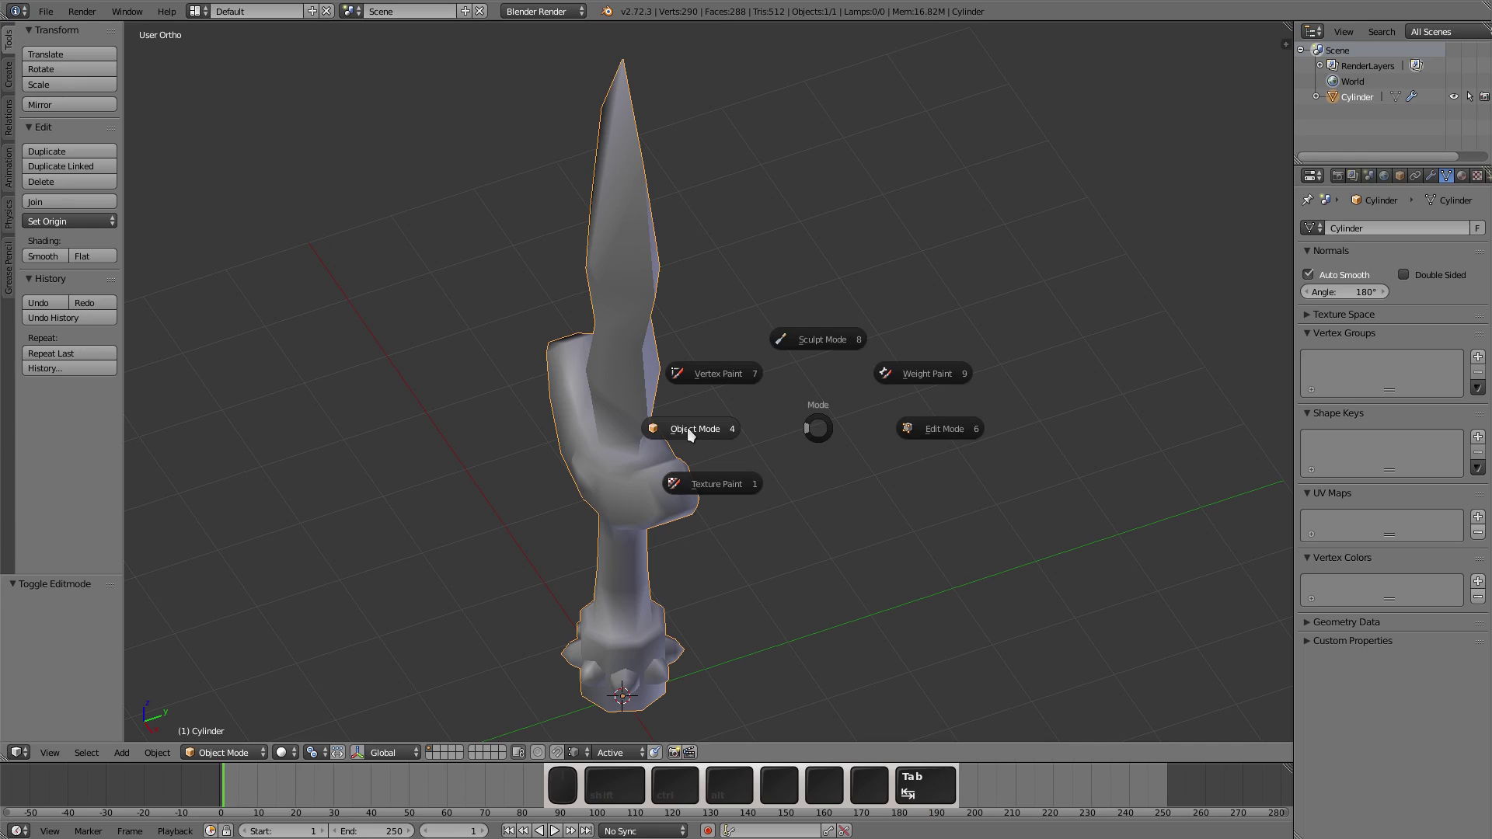
pyautogui.click(684, 426)
pyautogui.press('Tab')
pyautogui.moveTo(634, 441); pyautogui.dragTo(719, 462, button='middle')
pyautogui.scroll(-2, 719, 462)
pyautogui.keyDown('shift'); pyautogui.moveTo(695, 550); pyautogui.dragTo(684, 306, button='middle'); pyautogui.keyUp('shift')
pyautogui.scroll(2, 680, 418)
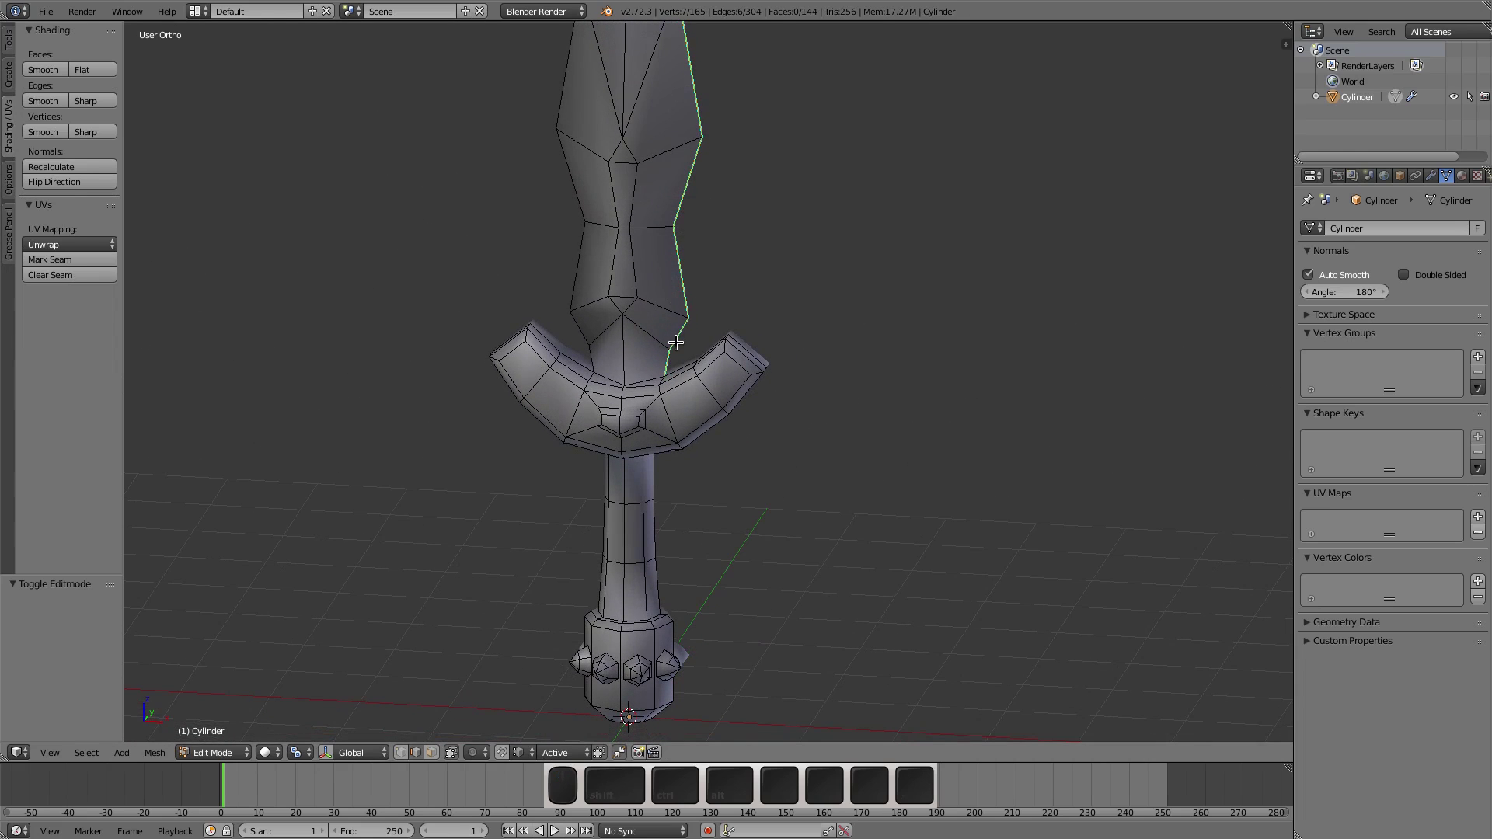
pyautogui.click(89, 752)
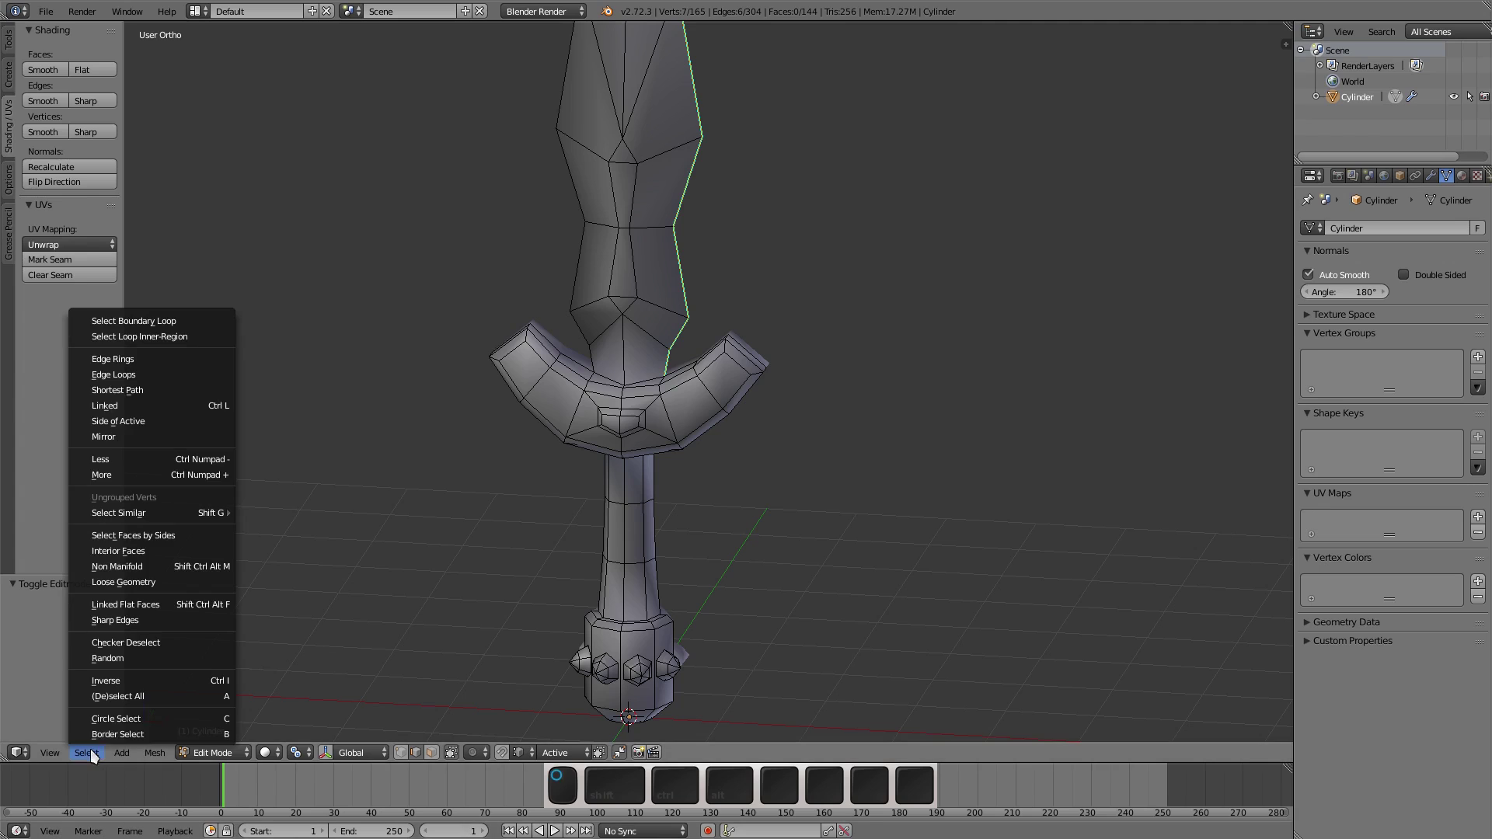
pyautogui.click(138, 619)
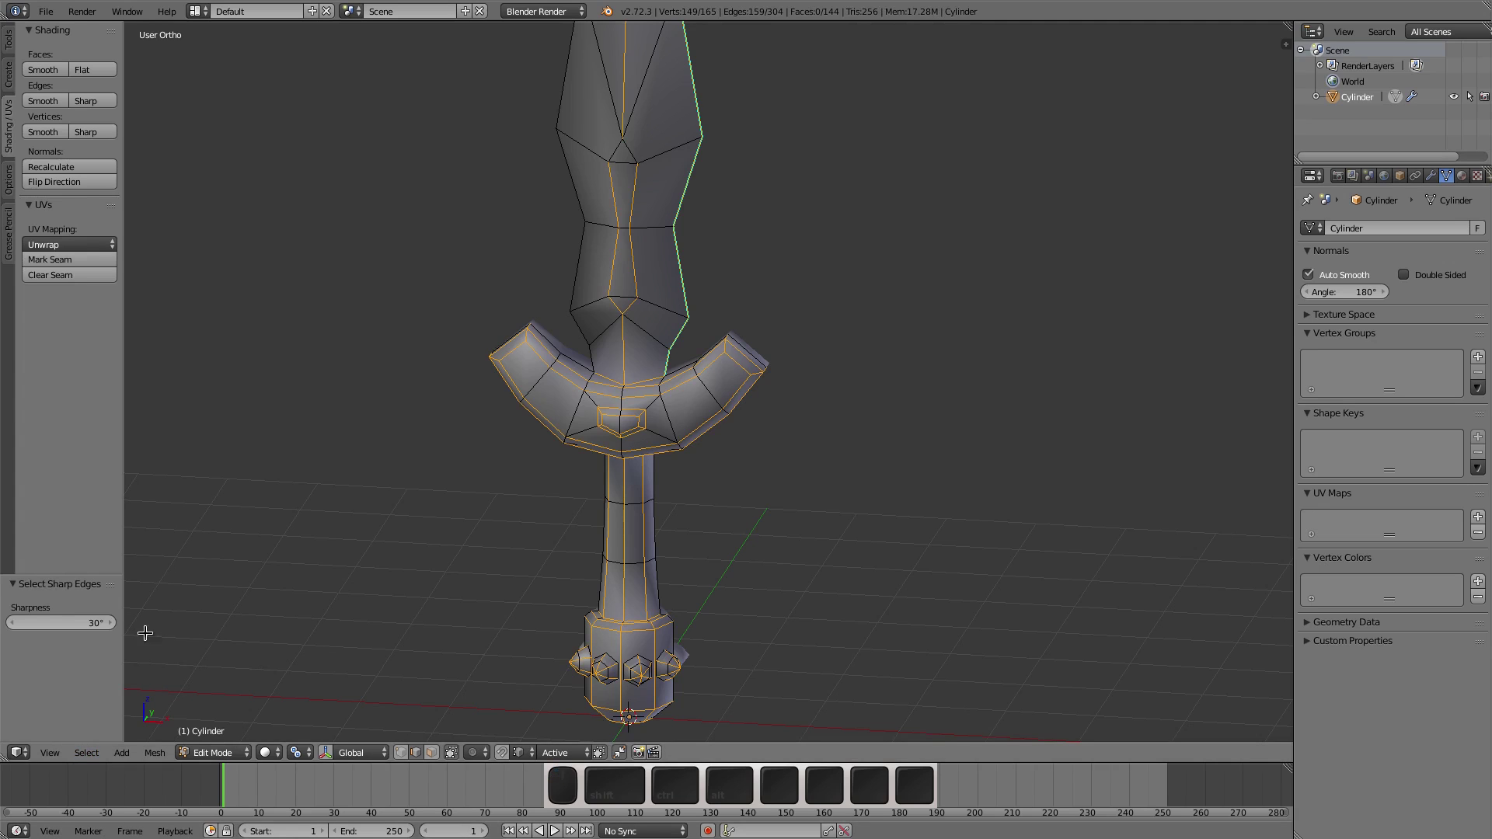
pyautogui.moveTo(690, 345); pyautogui.dragTo(725, 325, button='middle')
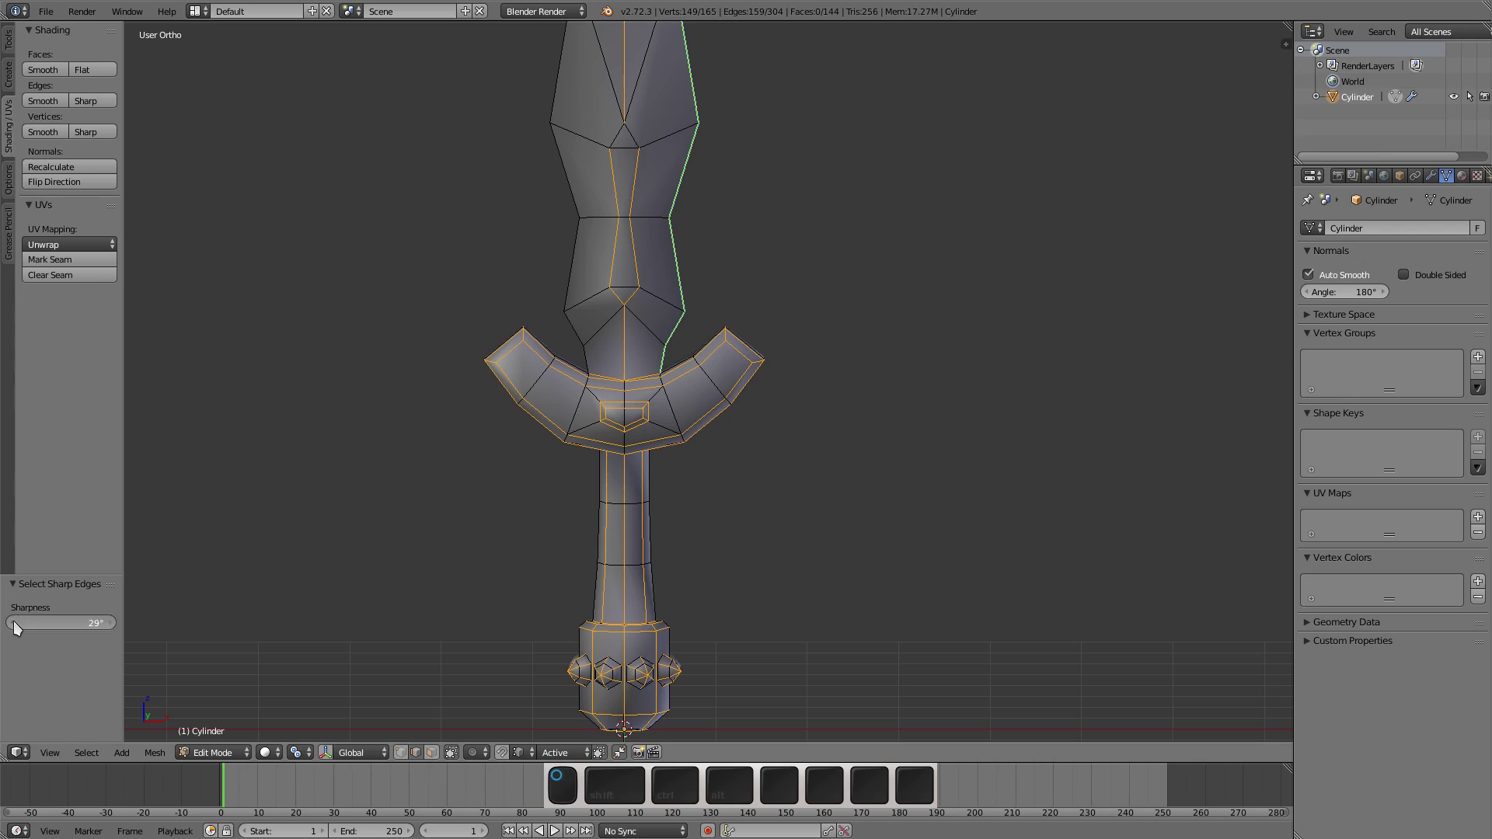
pyautogui.moveTo(432, 493); pyautogui.dragTo(527, 481, button='middle')
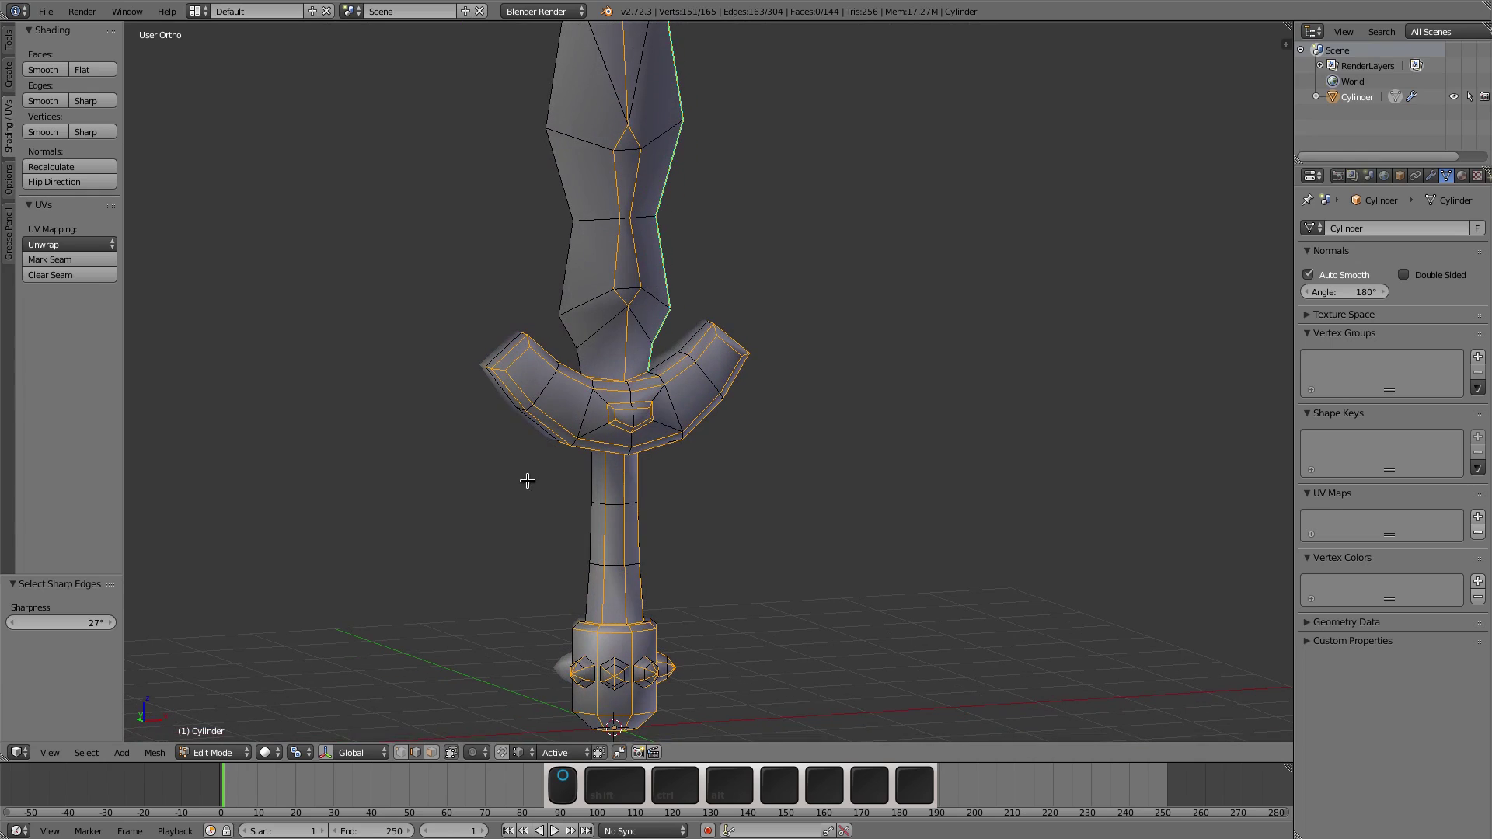
# Step: Deselect the lengthwise edges of the grip and pommel and the short edges crossing the pommel collar
pyautogui.keyDown('ctrl'); pyautogui.keyDown('alt'); pyautogui.keyDown('shift'); pyautogui.rightClick(607, 536); pyautogui.keyUp('shift'); pyautogui.keyUp('alt'); pyautogui.keyUp('ctrl')
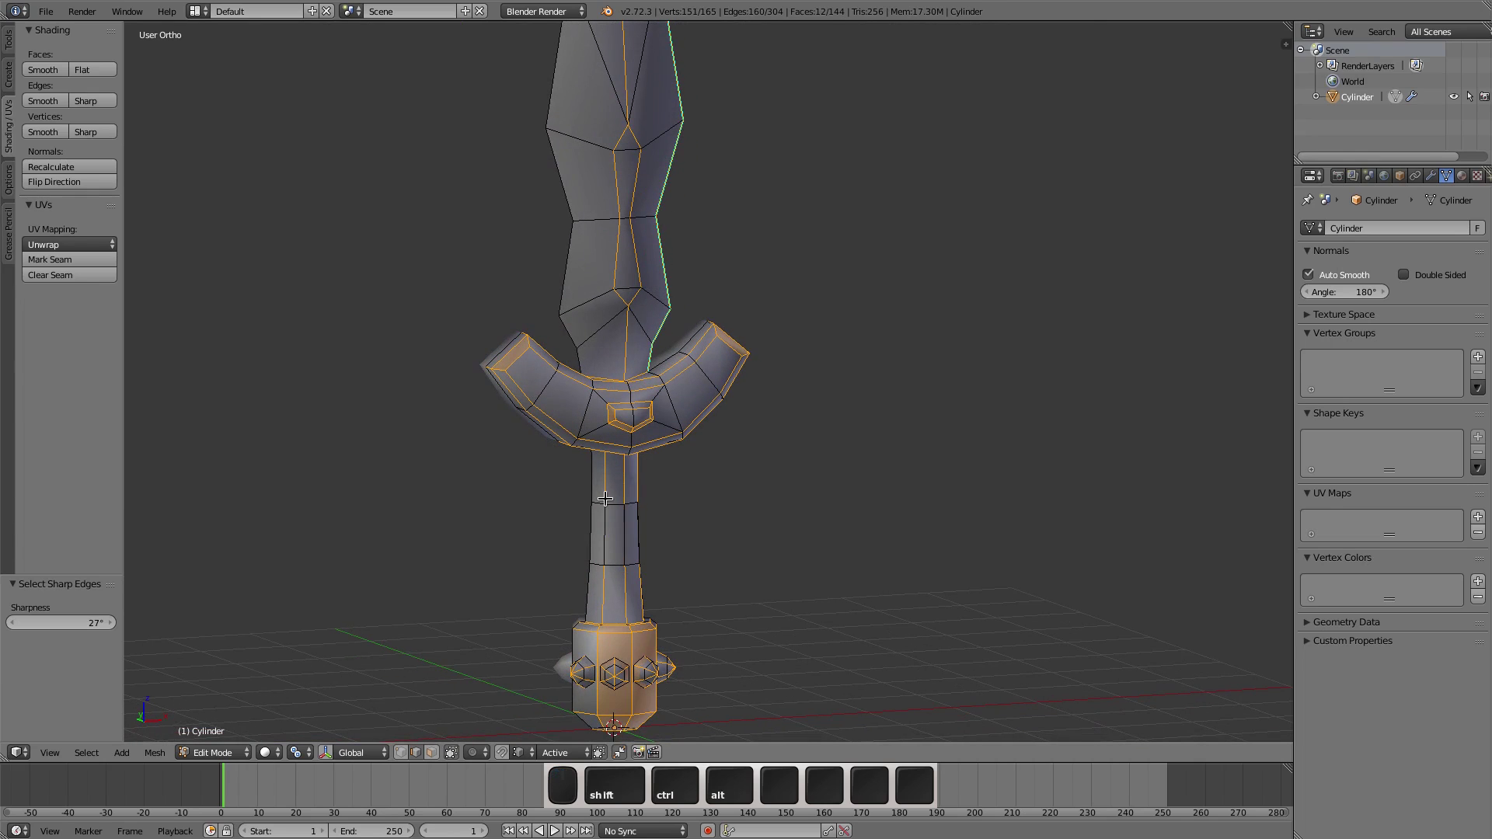
pyautogui.keyDown('ctrl'); pyautogui.keyDown('alt'); pyautogui.keyDown('shift'); pyautogui.rightClick(598, 651); pyautogui.keyUp('shift'); pyautogui.keyUp('alt'); pyautogui.keyUp('ctrl')
pyautogui.scroll(6, 600, 645)
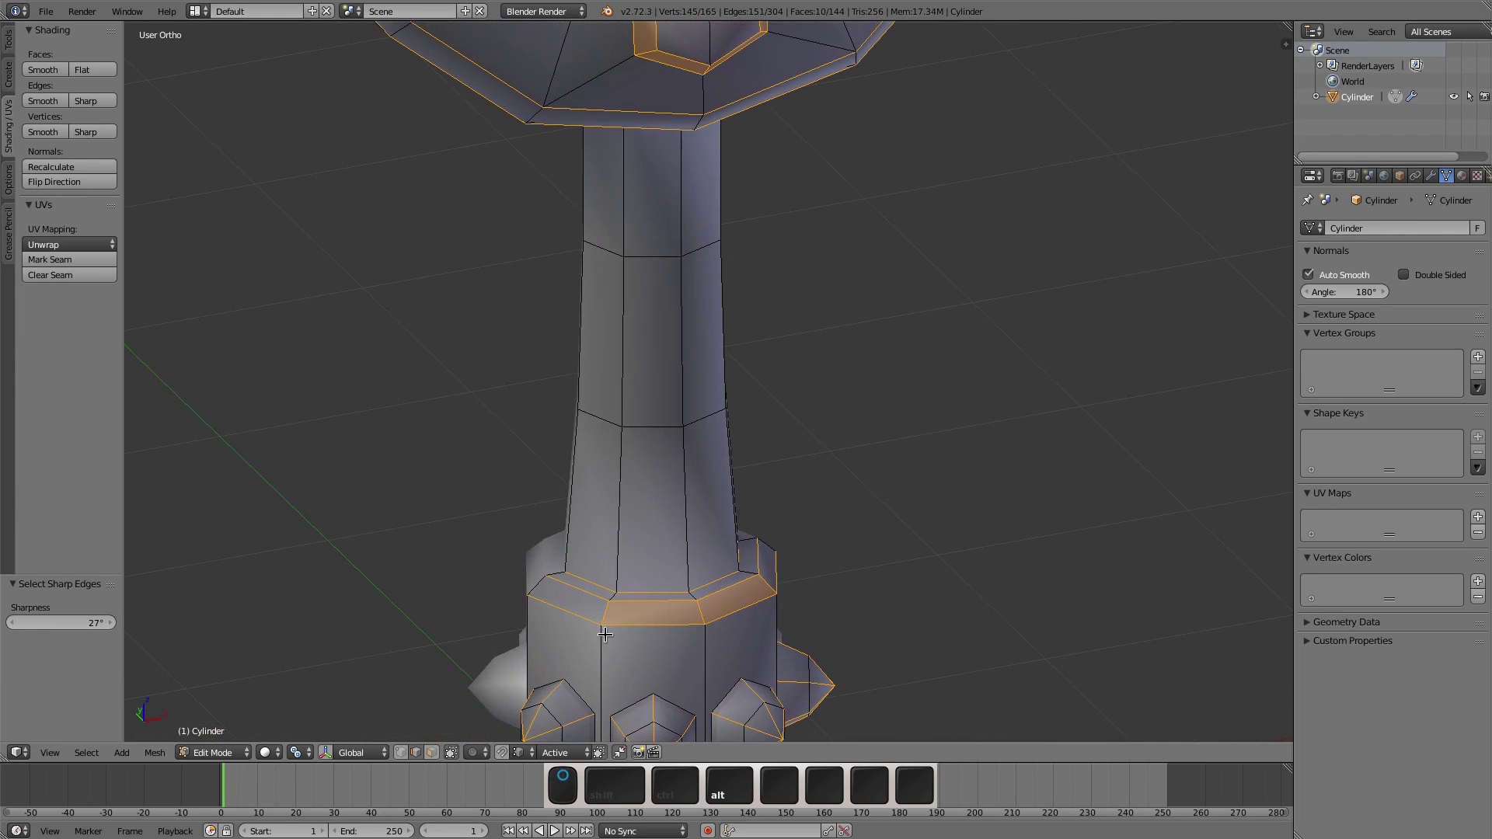
pyautogui.keyDown('ctrl'); pyautogui.keyDown('alt'); pyautogui.keyDown('shift'); pyautogui.rightClick(605, 614); pyautogui.keyUp('shift'); pyautogui.keyUp('alt'); pyautogui.keyUp('ctrl')
# Step: Deselect the lengthwise edges on the pommel's rounded underside and all edges of the linked studs
pyautogui.scroll(-5, 604, 613)
pyautogui.moveTo(604, 614); pyautogui.dragTo(615, 632, button='middle')
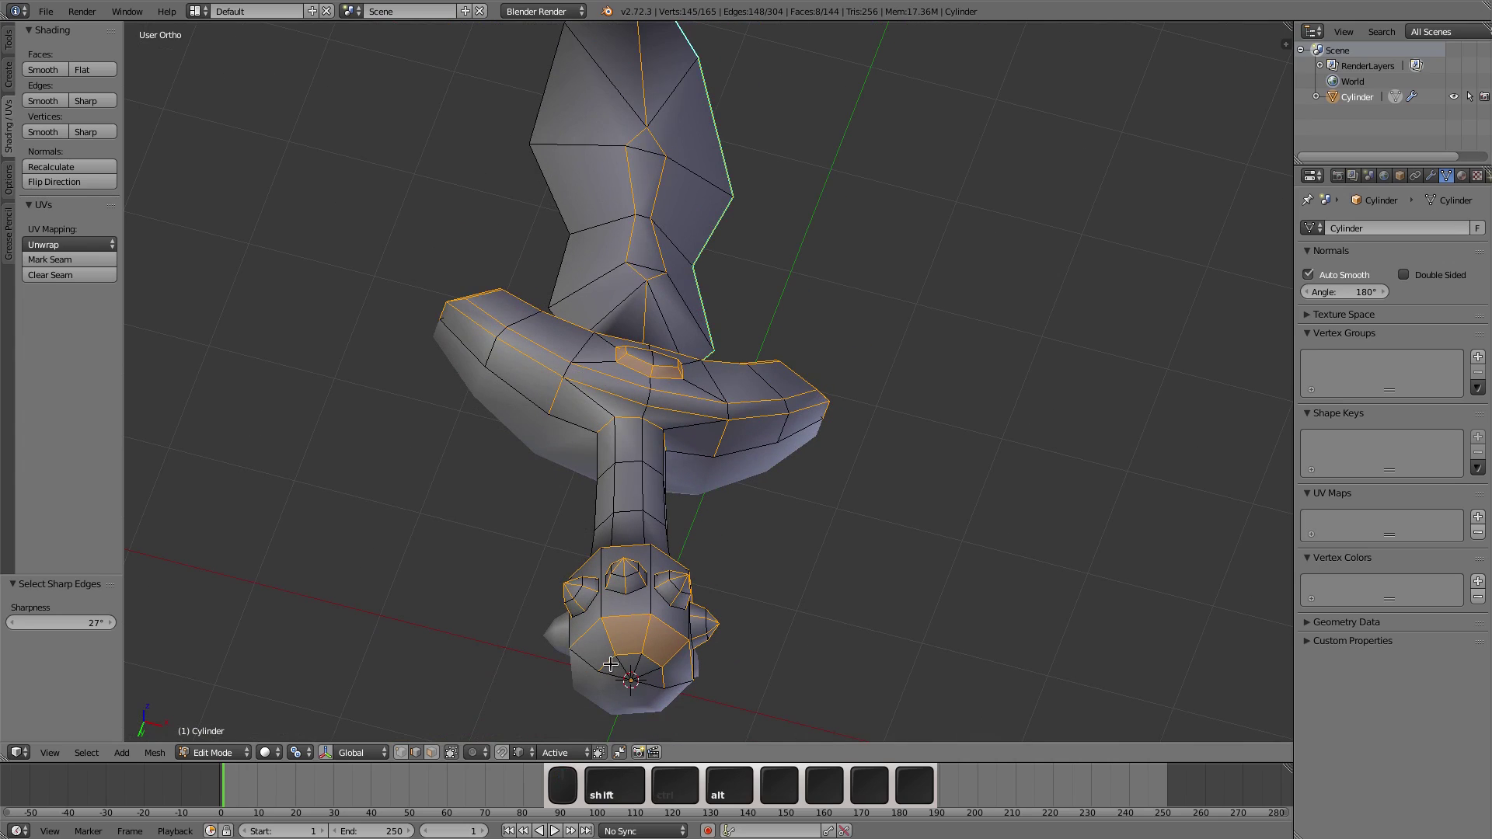
pyautogui.keyDown('alt'); pyautogui.keyDown('shift'); pyautogui.rightClick(606, 650); pyautogui.keyUp('shift'); pyautogui.keyUp('alt')
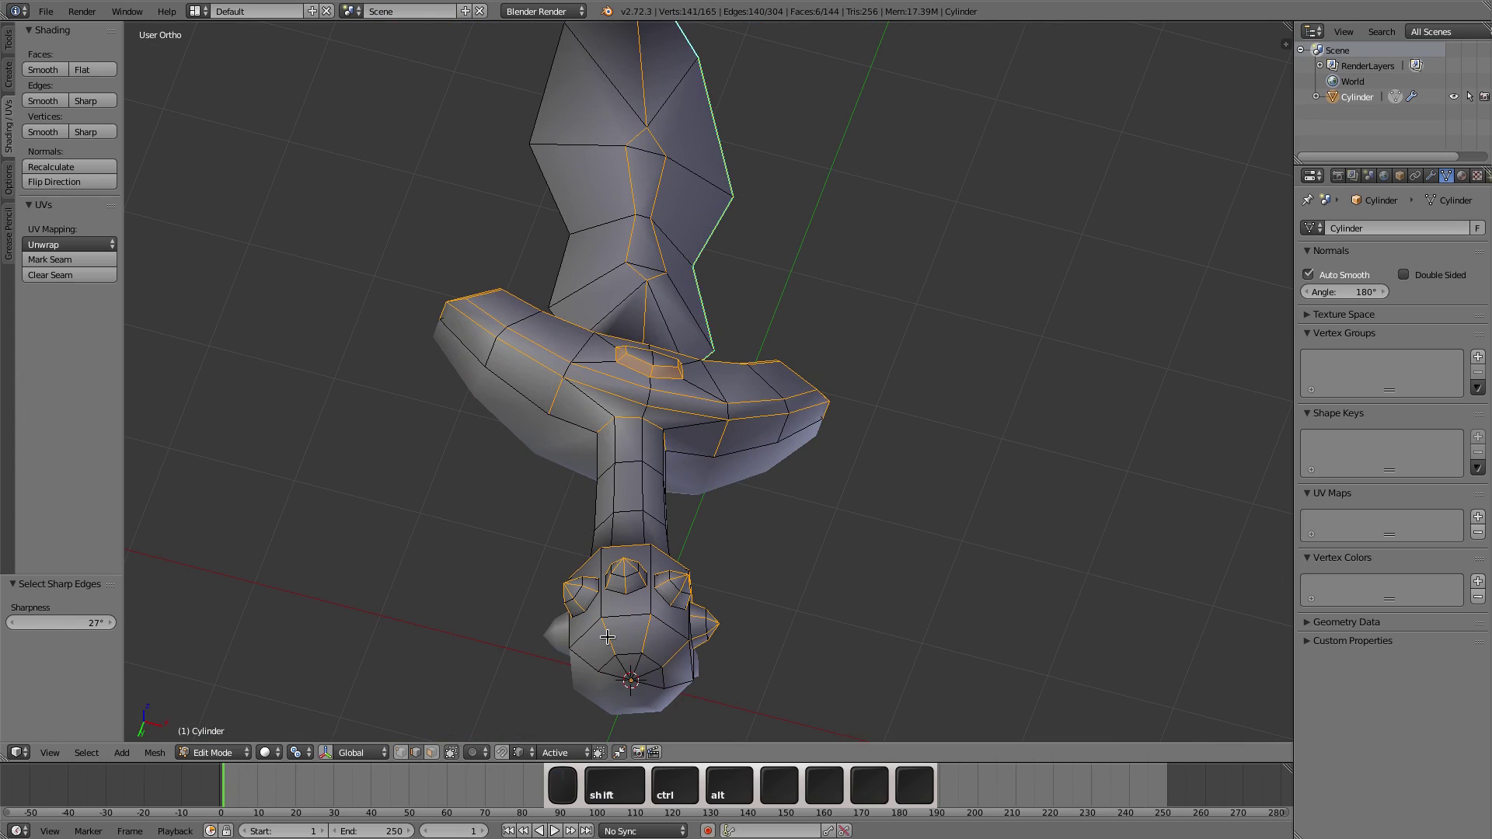
pyautogui.moveTo(624, 558); pyautogui.dragTo(594, 624, button='middle')
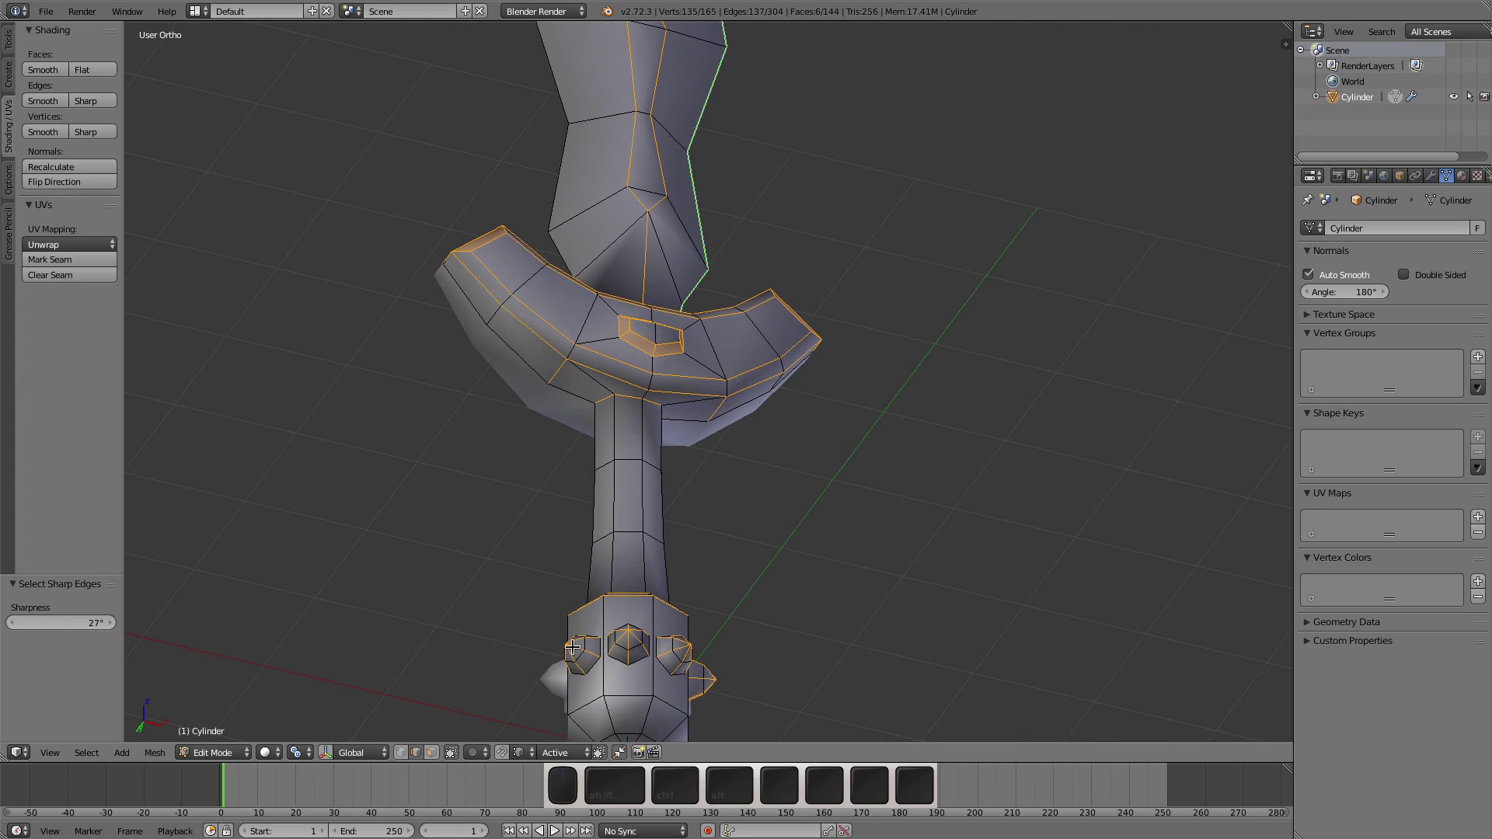
pyautogui.hotkey('shift', 'l')
pyautogui.hotkey('shift', 'l')
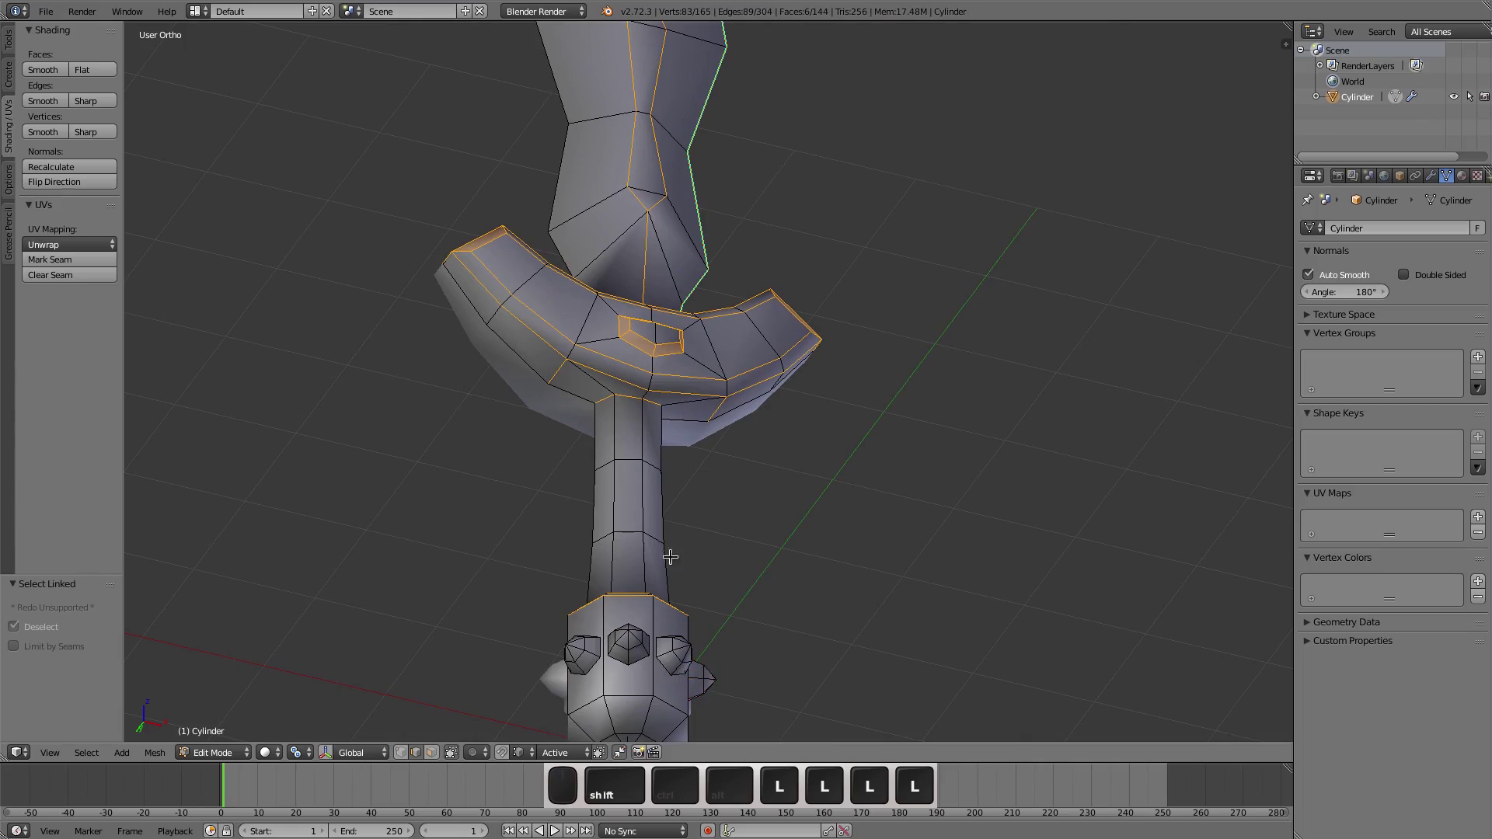
# Step: Deselect the guard's underside cross edges, and add the blade's facet edges and opposite cutting edge to the selection
pyautogui.moveTo(671, 556); pyautogui.dragTo(552, 346, button='middle')
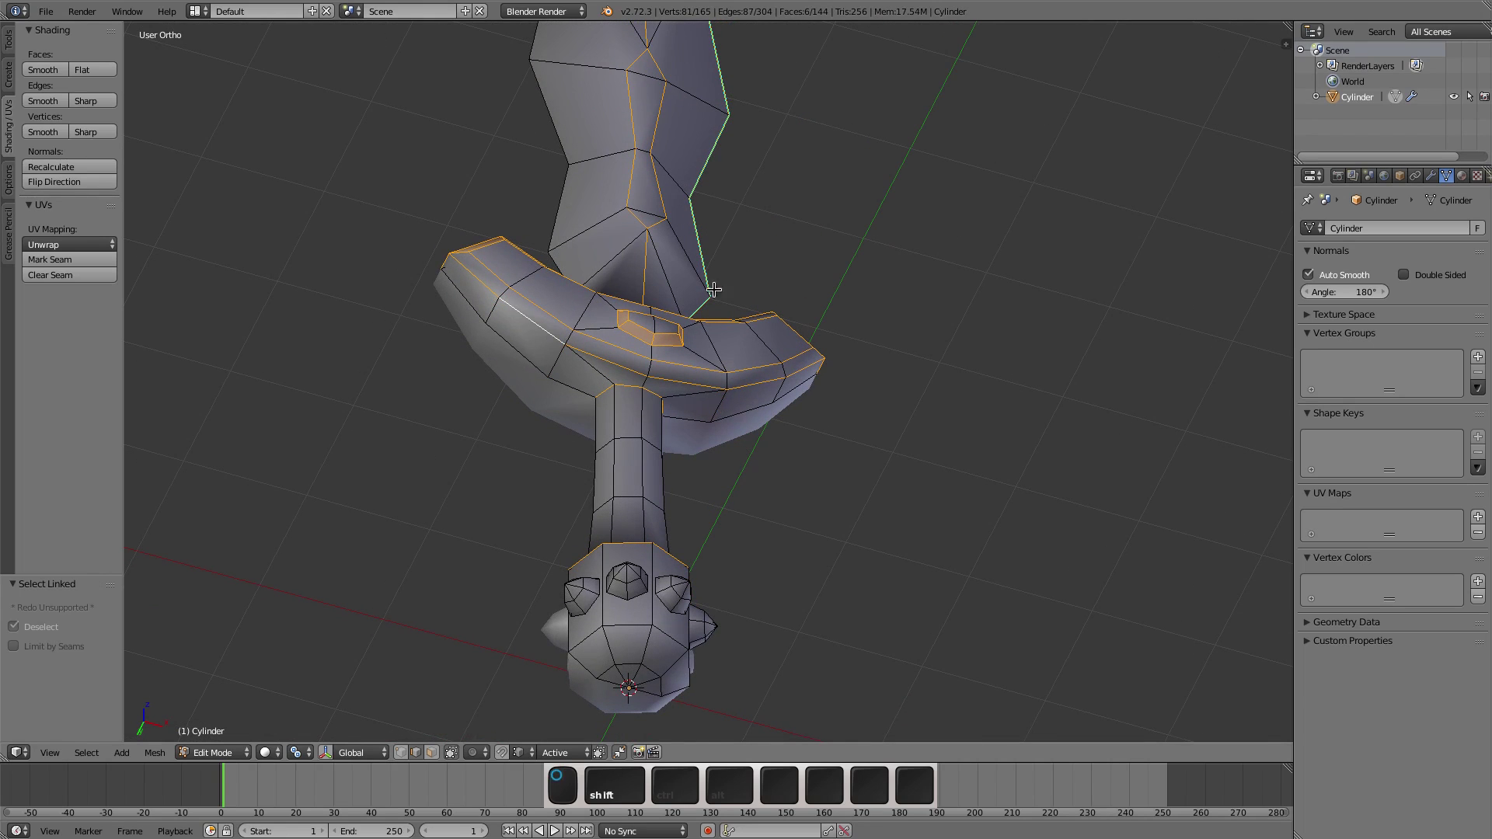
pyautogui.moveTo(714, 289); pyautogui.dragTo(686, 184, button='middle')
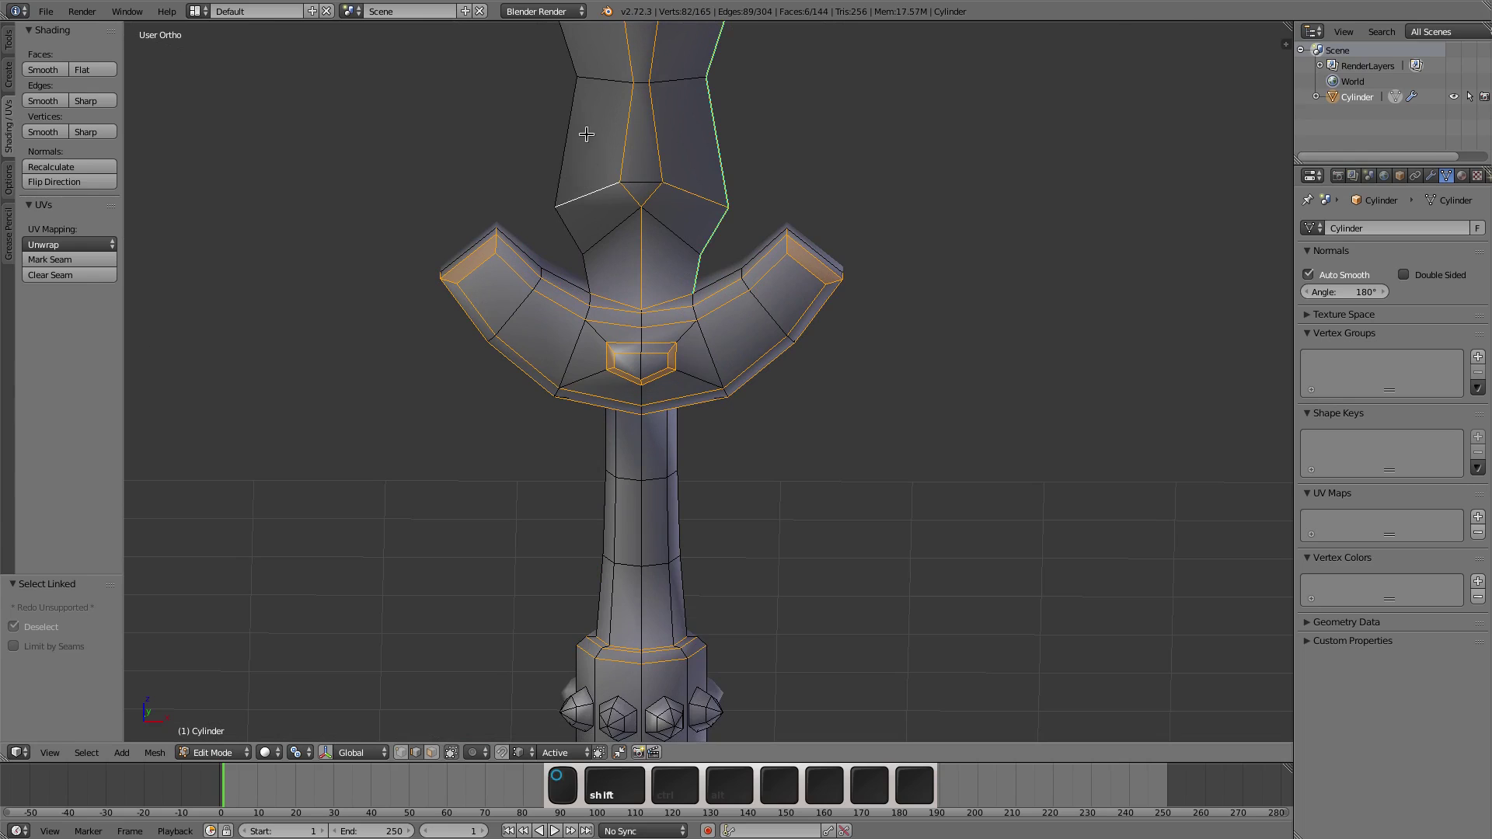
pyautogui.keyDown('shift'); pyautogui.moveTo(586, 135); pyautogui.dragTo(572, 378, button='middle'); pyautogui.keyUp('shift')
pyautogui.moveTo(484, 241); pyautogui.dragTo(602, 263, button='middle')
pyautogui.keyDown('shift'); pyautogui.moveTo(574, 152); pyautogui.dragTo(582, 419, button='middle'); pyautogui.keyUp('shift')
pyautogui.keyDown('ctrl'); pyautogui.rightClick(576, 245); pyautogui.keyUp('ctrl')
pyautogui.keyDown('shift'); pyautogui.moveTo(722, 478); pyautogui.dragTo(593, 56, button='middle'); pyautogui.keyUp('shift')
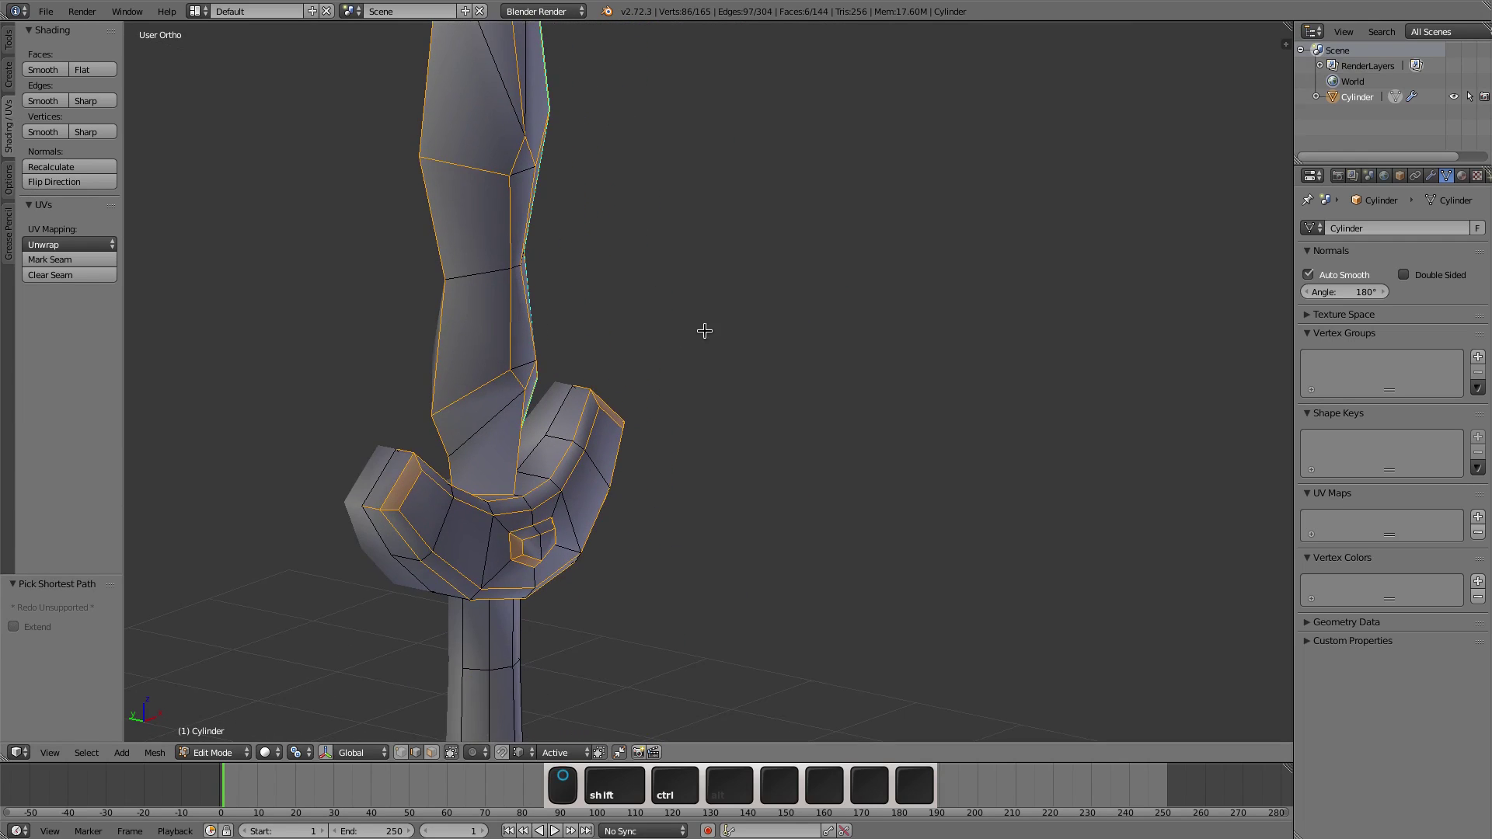
pyautogui.moveTo(702, 330); pyautogui.dragTo(584, 426, button='middle')
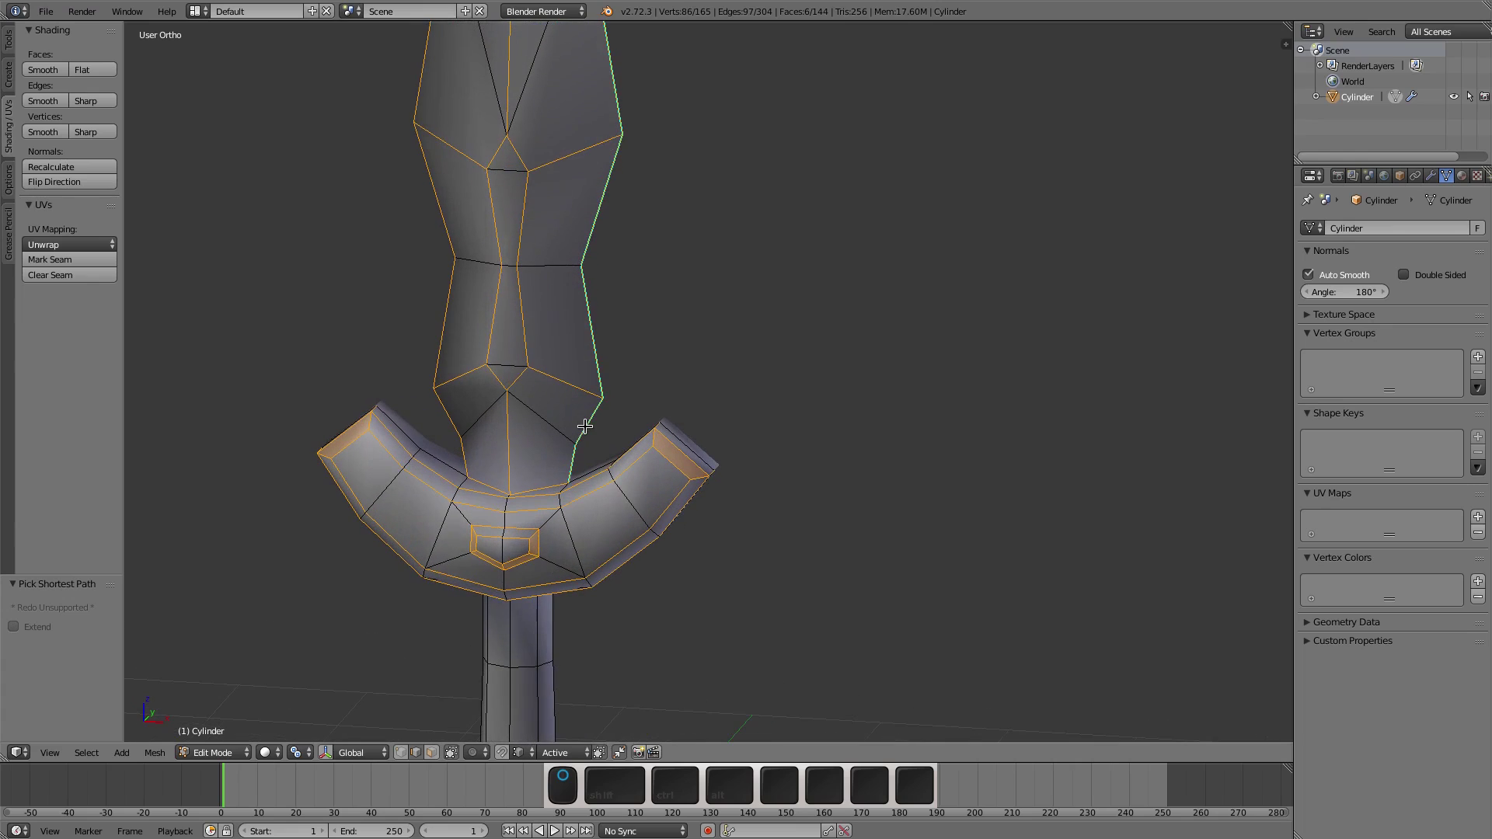
# Step: Mark the selected edges as sharp, clear the selection, and show the dagger in Object Mode in perspective view
pyautogui.hotkey('ctrl', 'e')
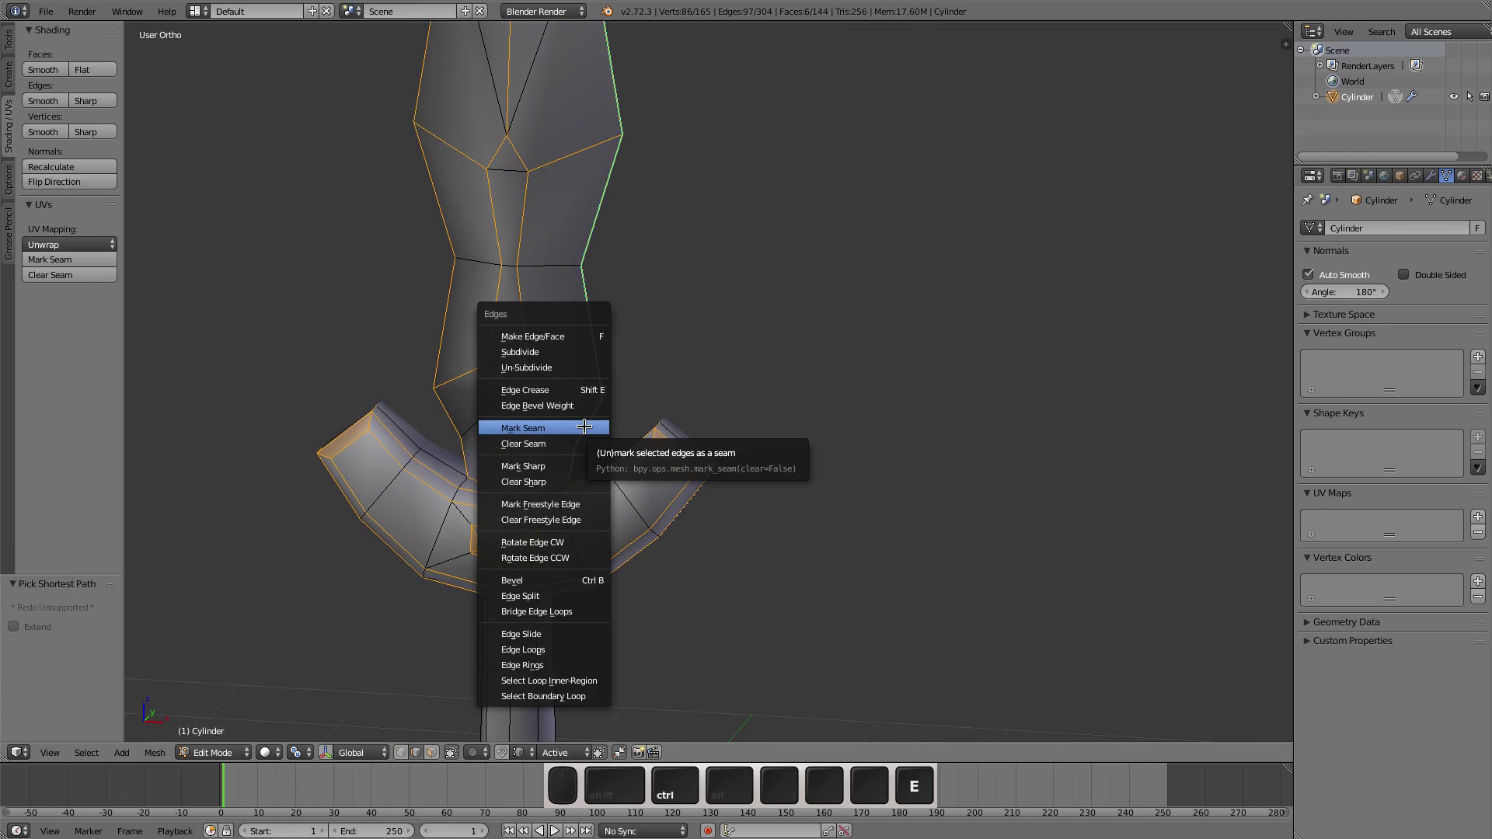
pyautogui.click(592, 467)
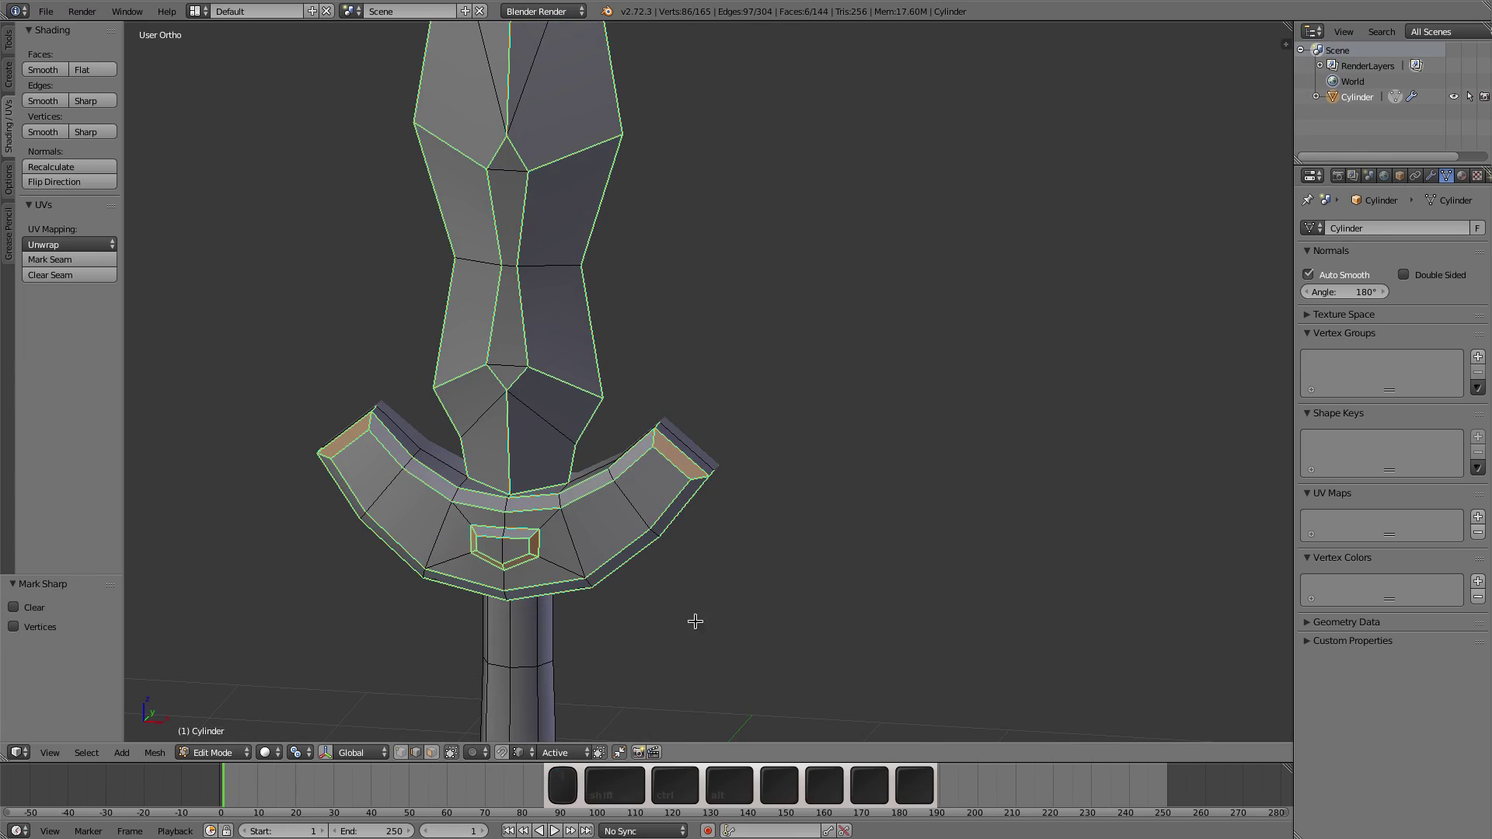
pyautogui.press('a')
pyautogui.press('Tab')
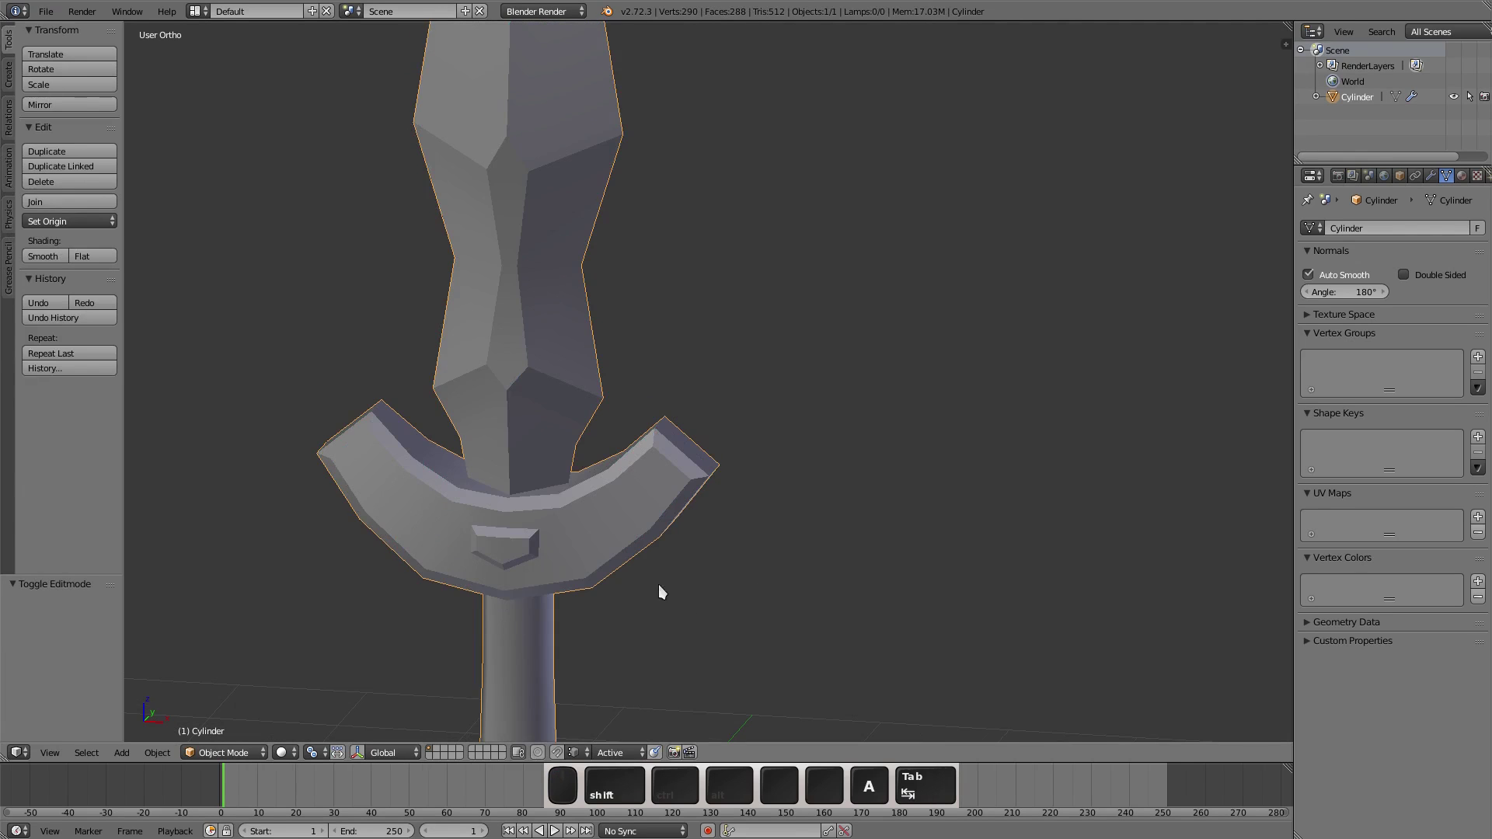
pyautogui.moveTo(659, 592); pyautogui.dragTo(625, 424, button='middle')
pyautogui.press('KP_5')
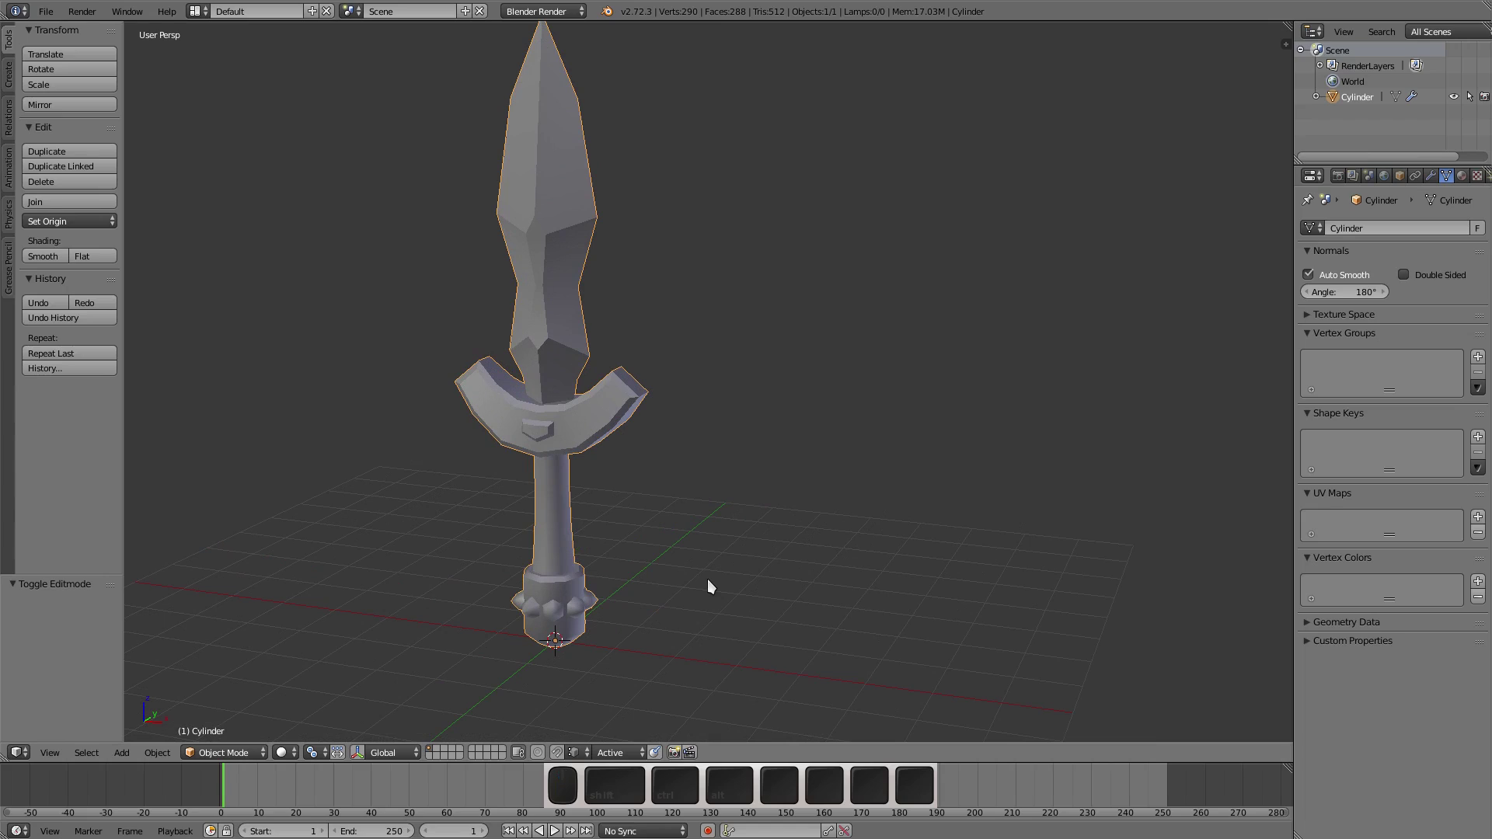